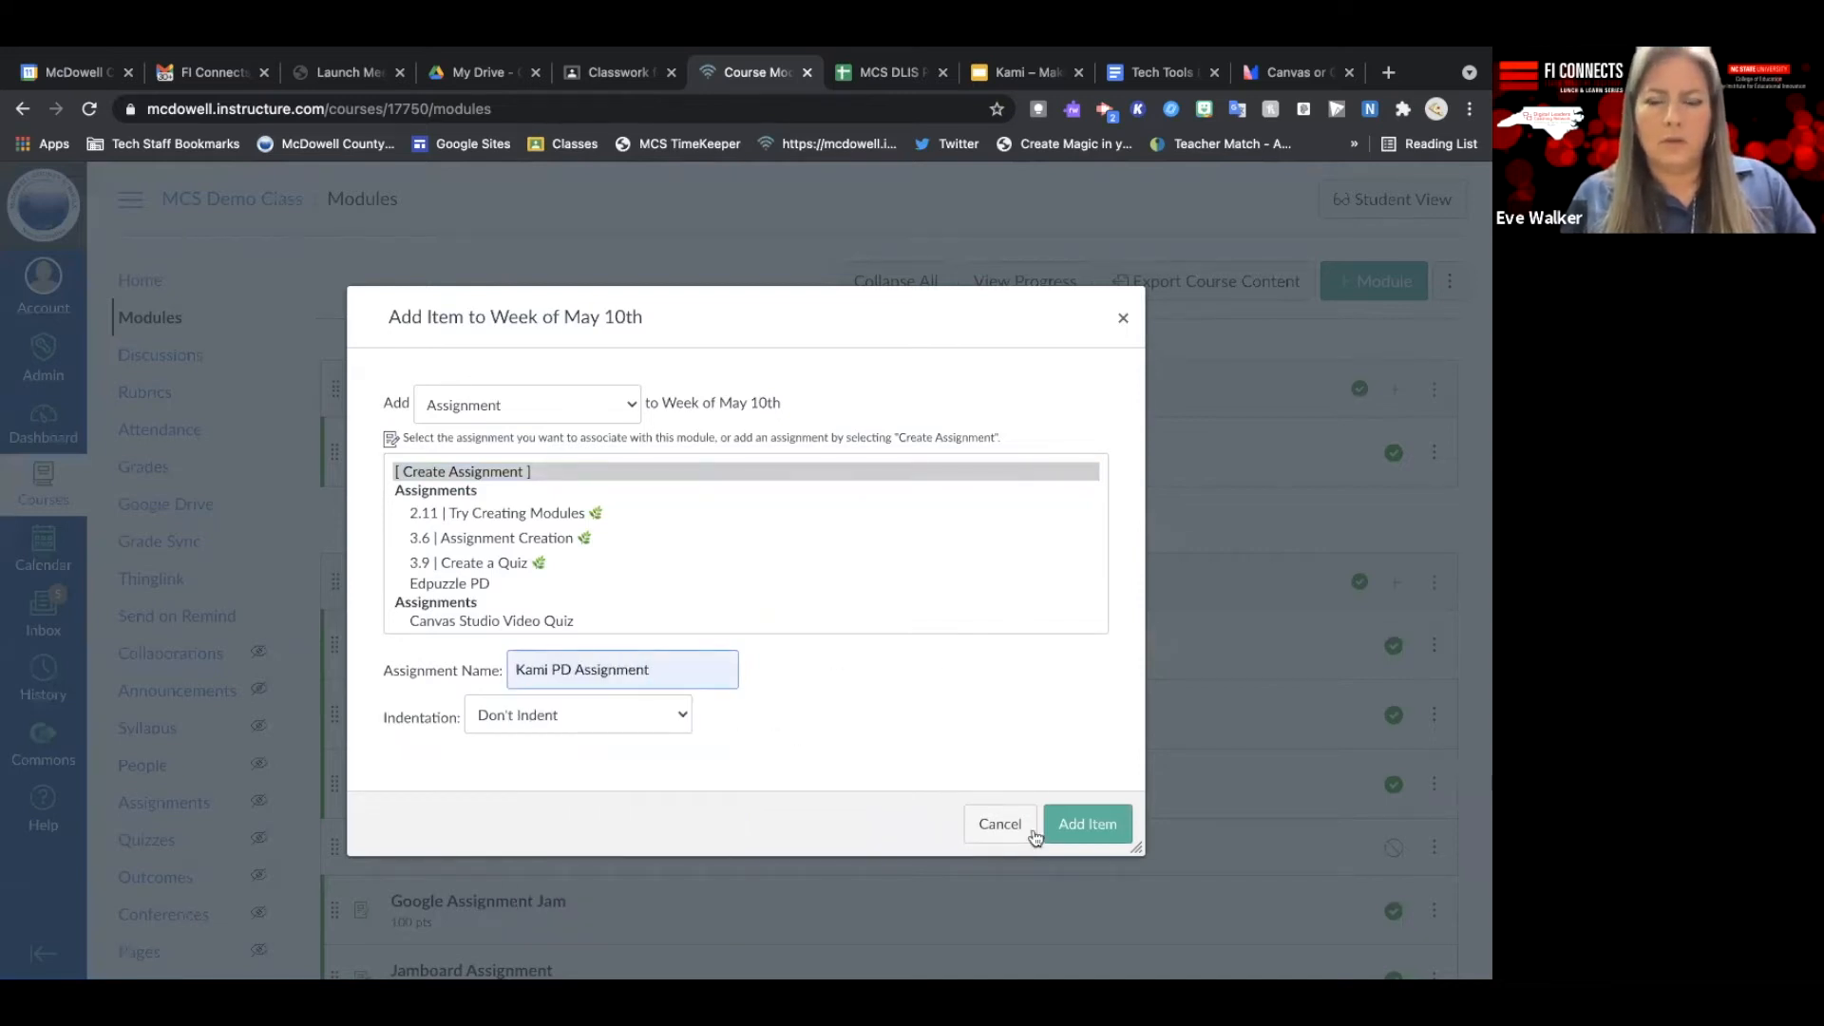
Add the new Kami PD Assignment to the Week of May 10th module and open it for editing.
left_click(1088, 826)
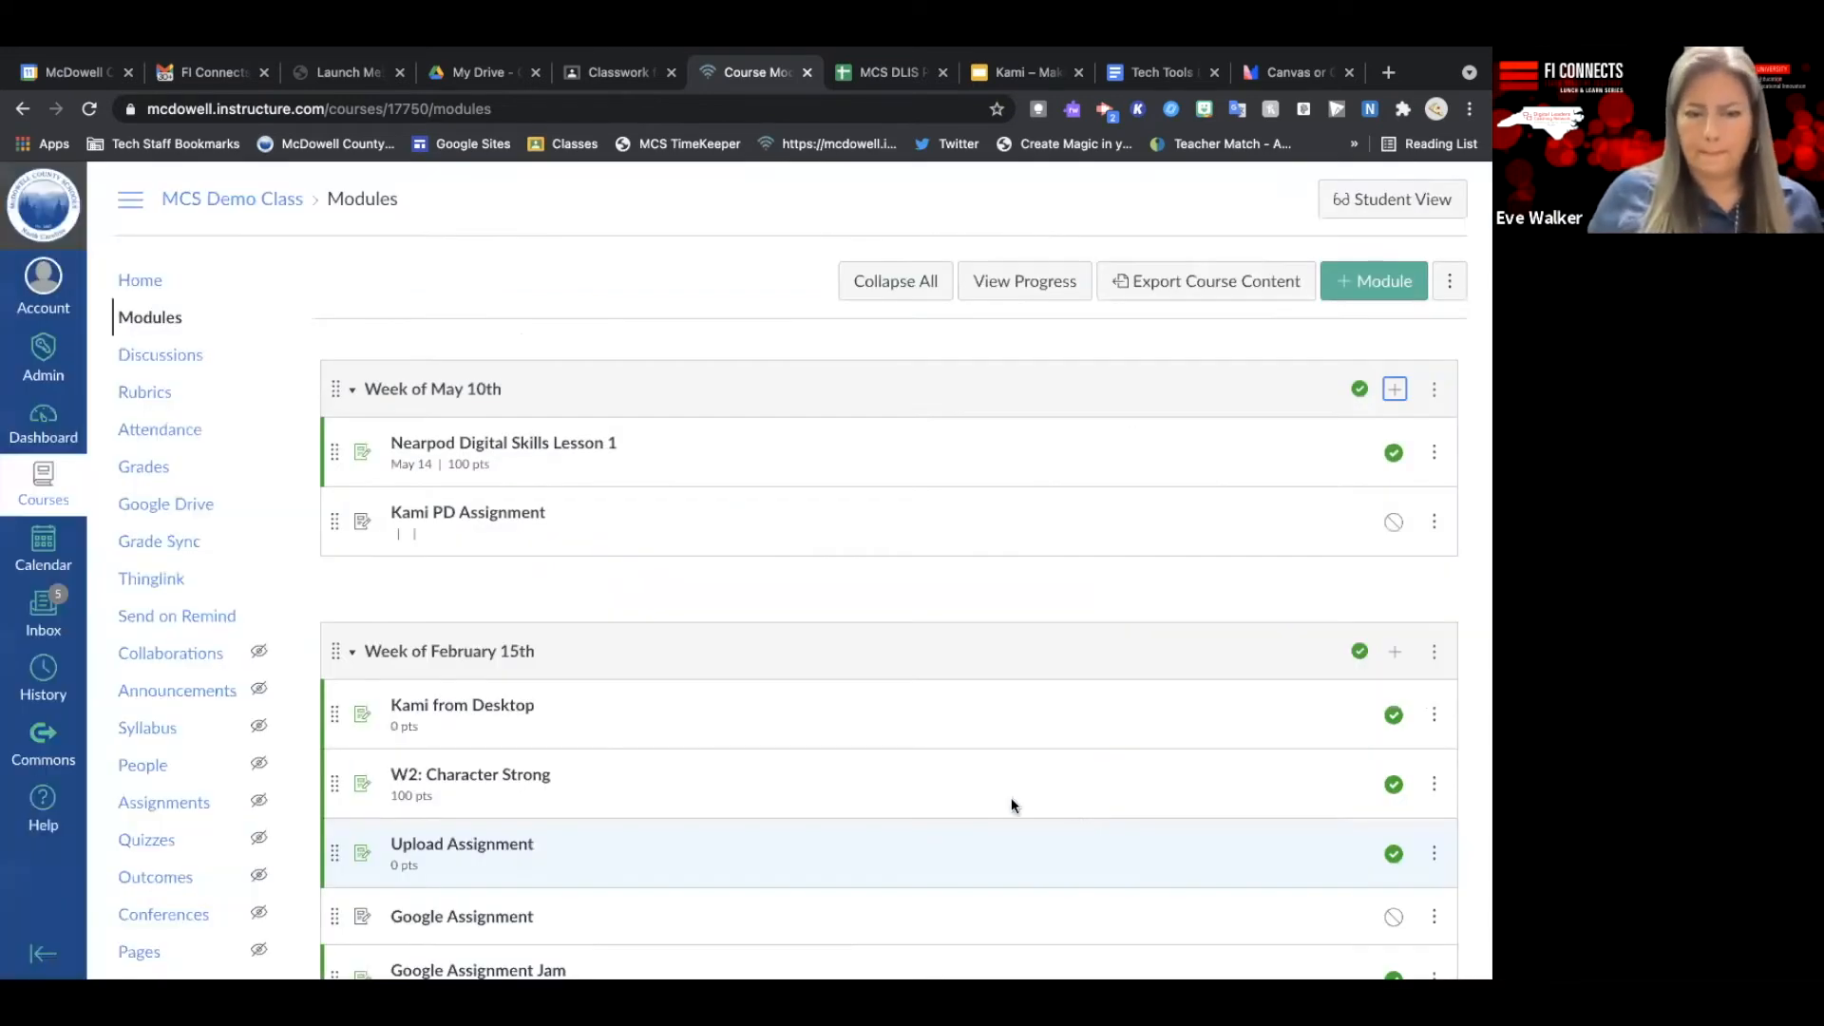
left_click(478, 526)
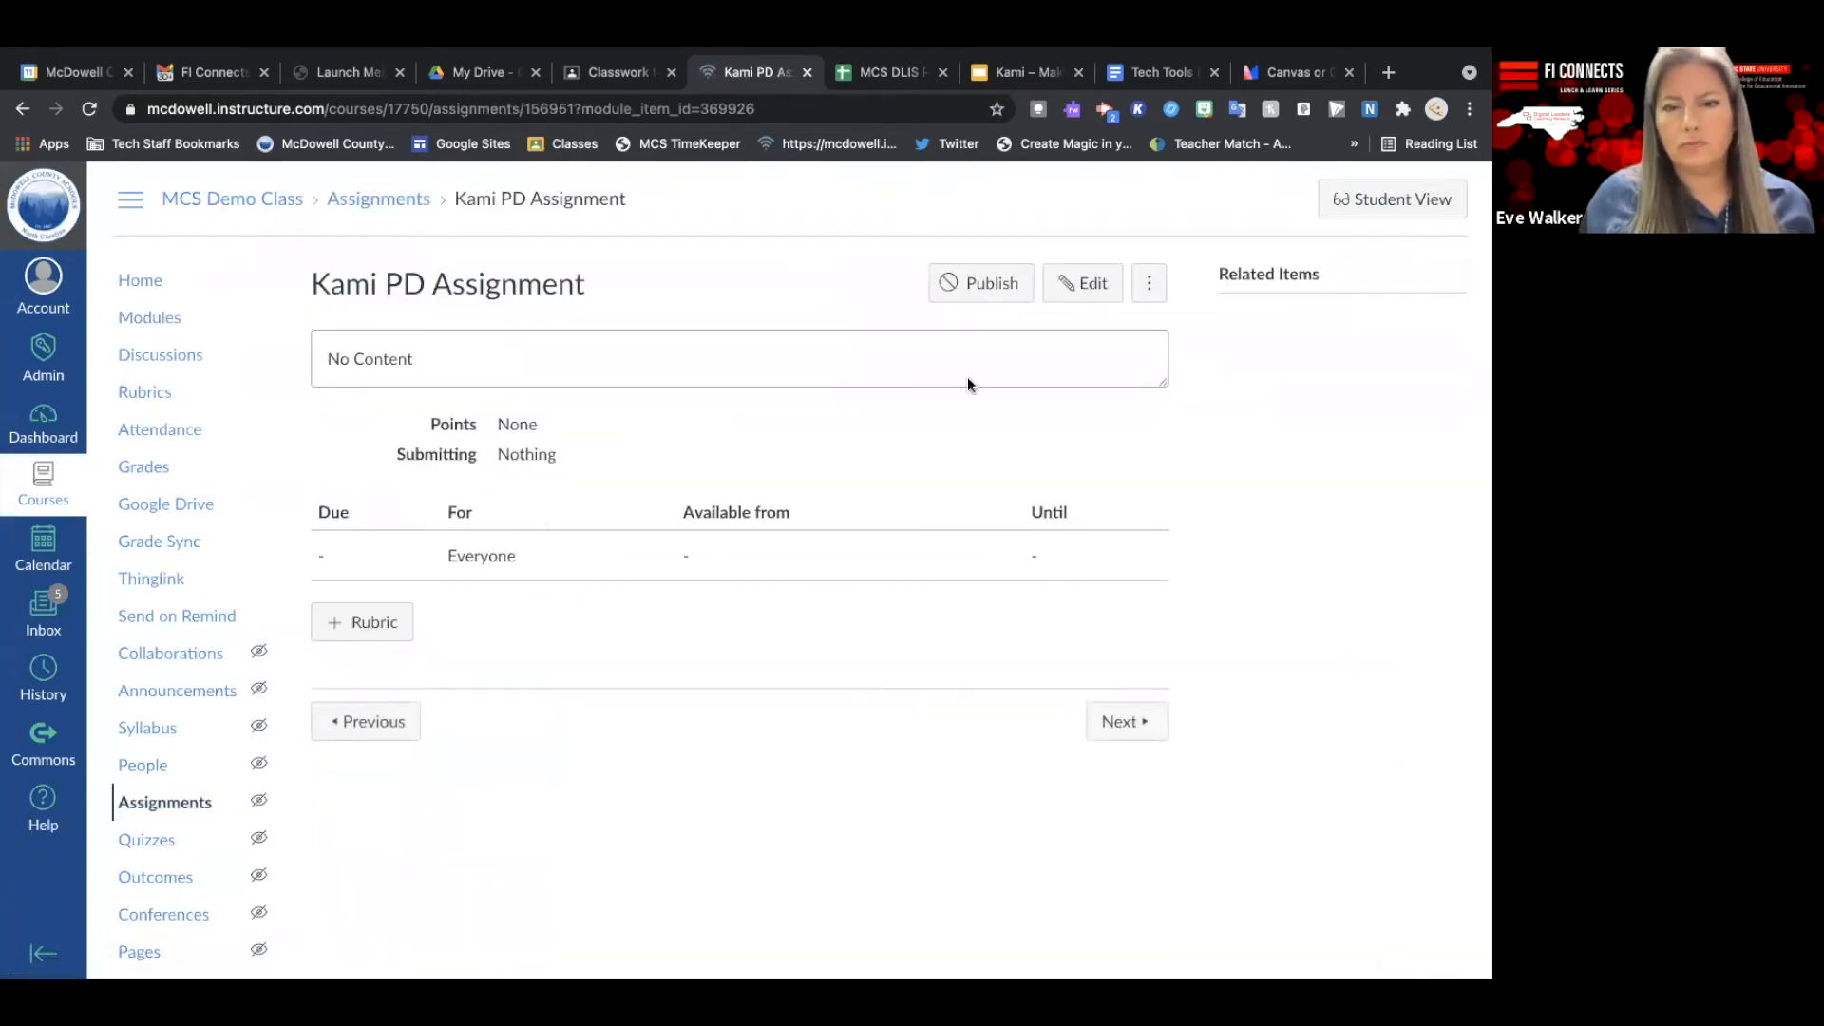
left_click(1088, 285)
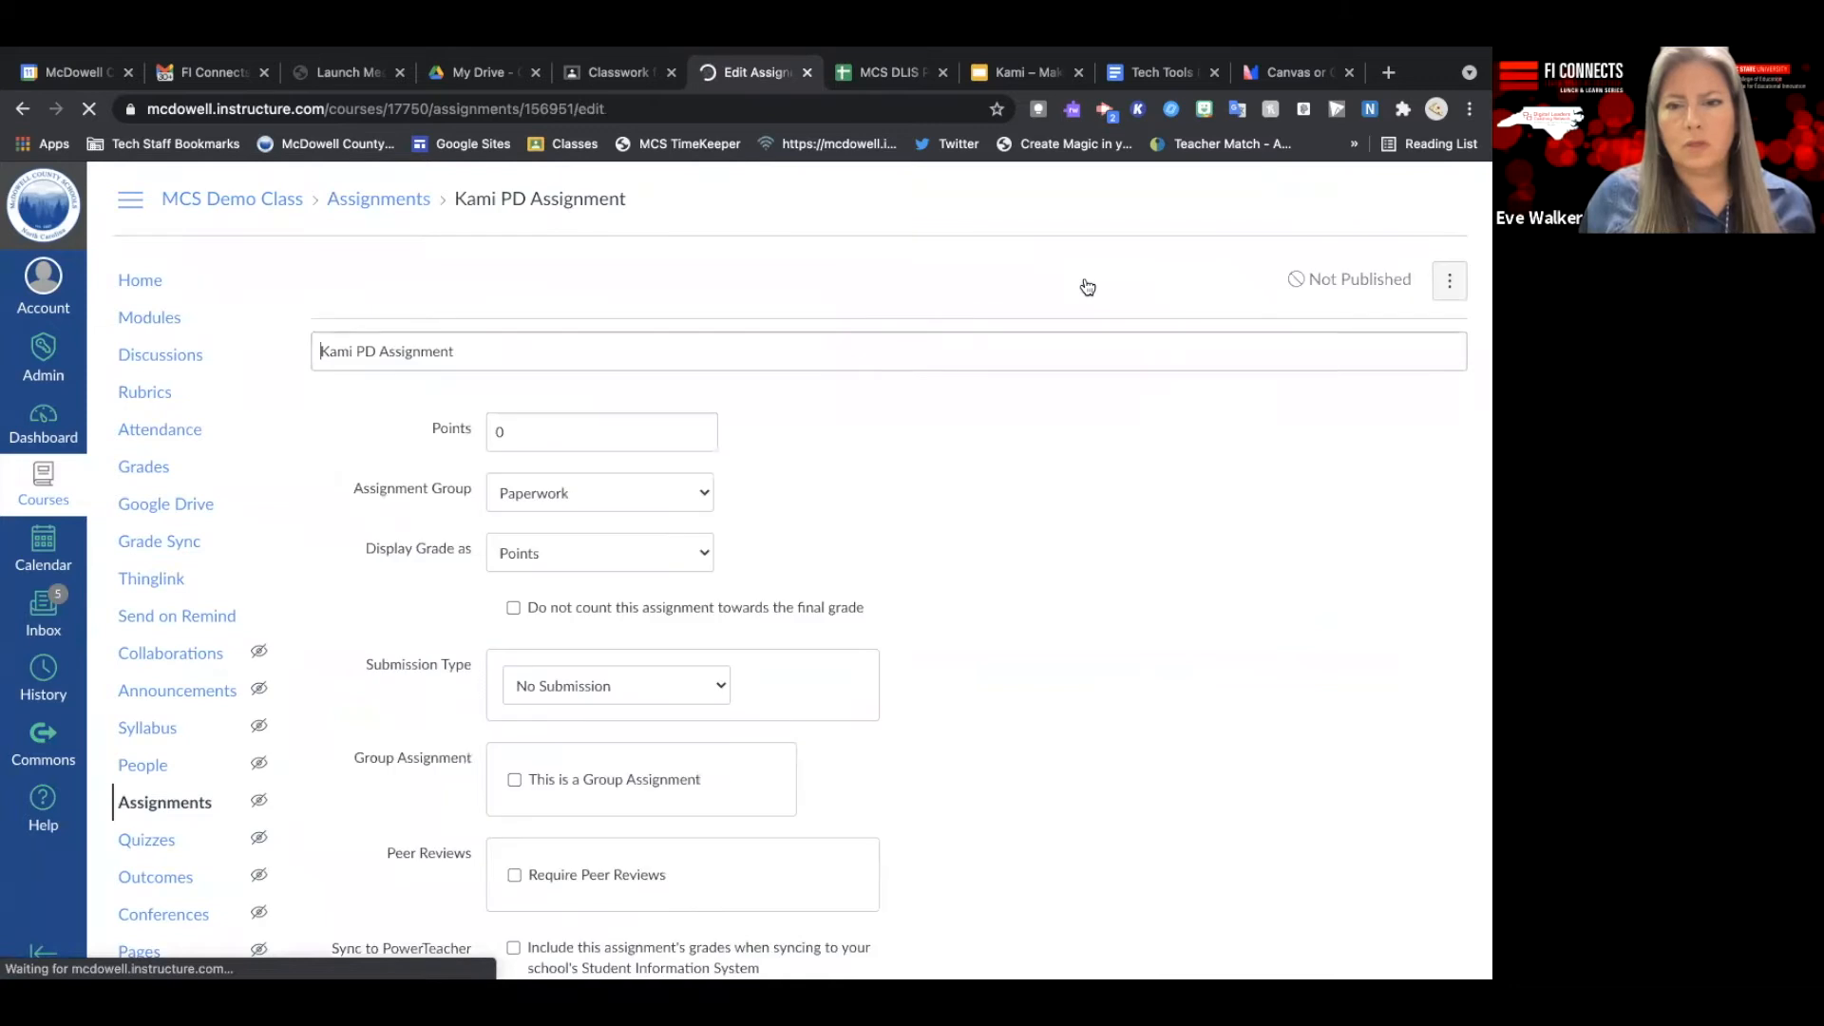
left_click(489, 516)
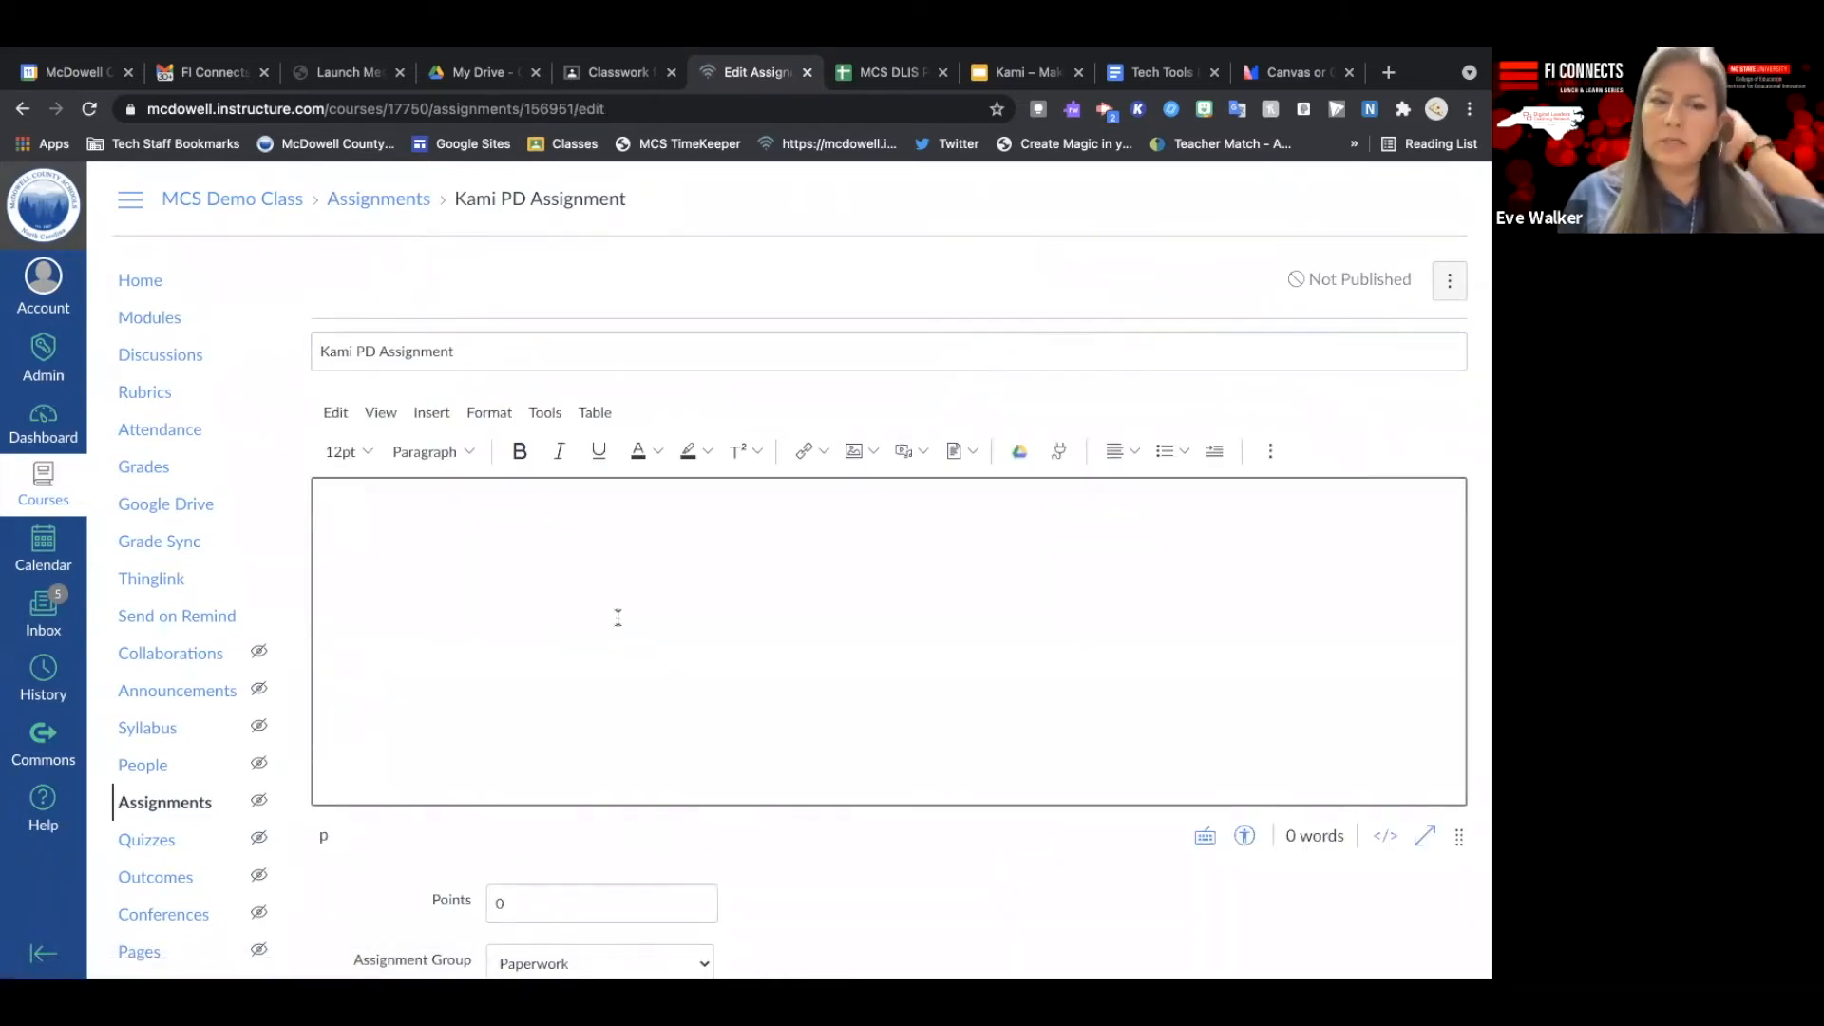
Set the assignment's points to 100 and its assignment group to Assignments.
scroll(624, 648, "down", 2)
left_click(560, 746)
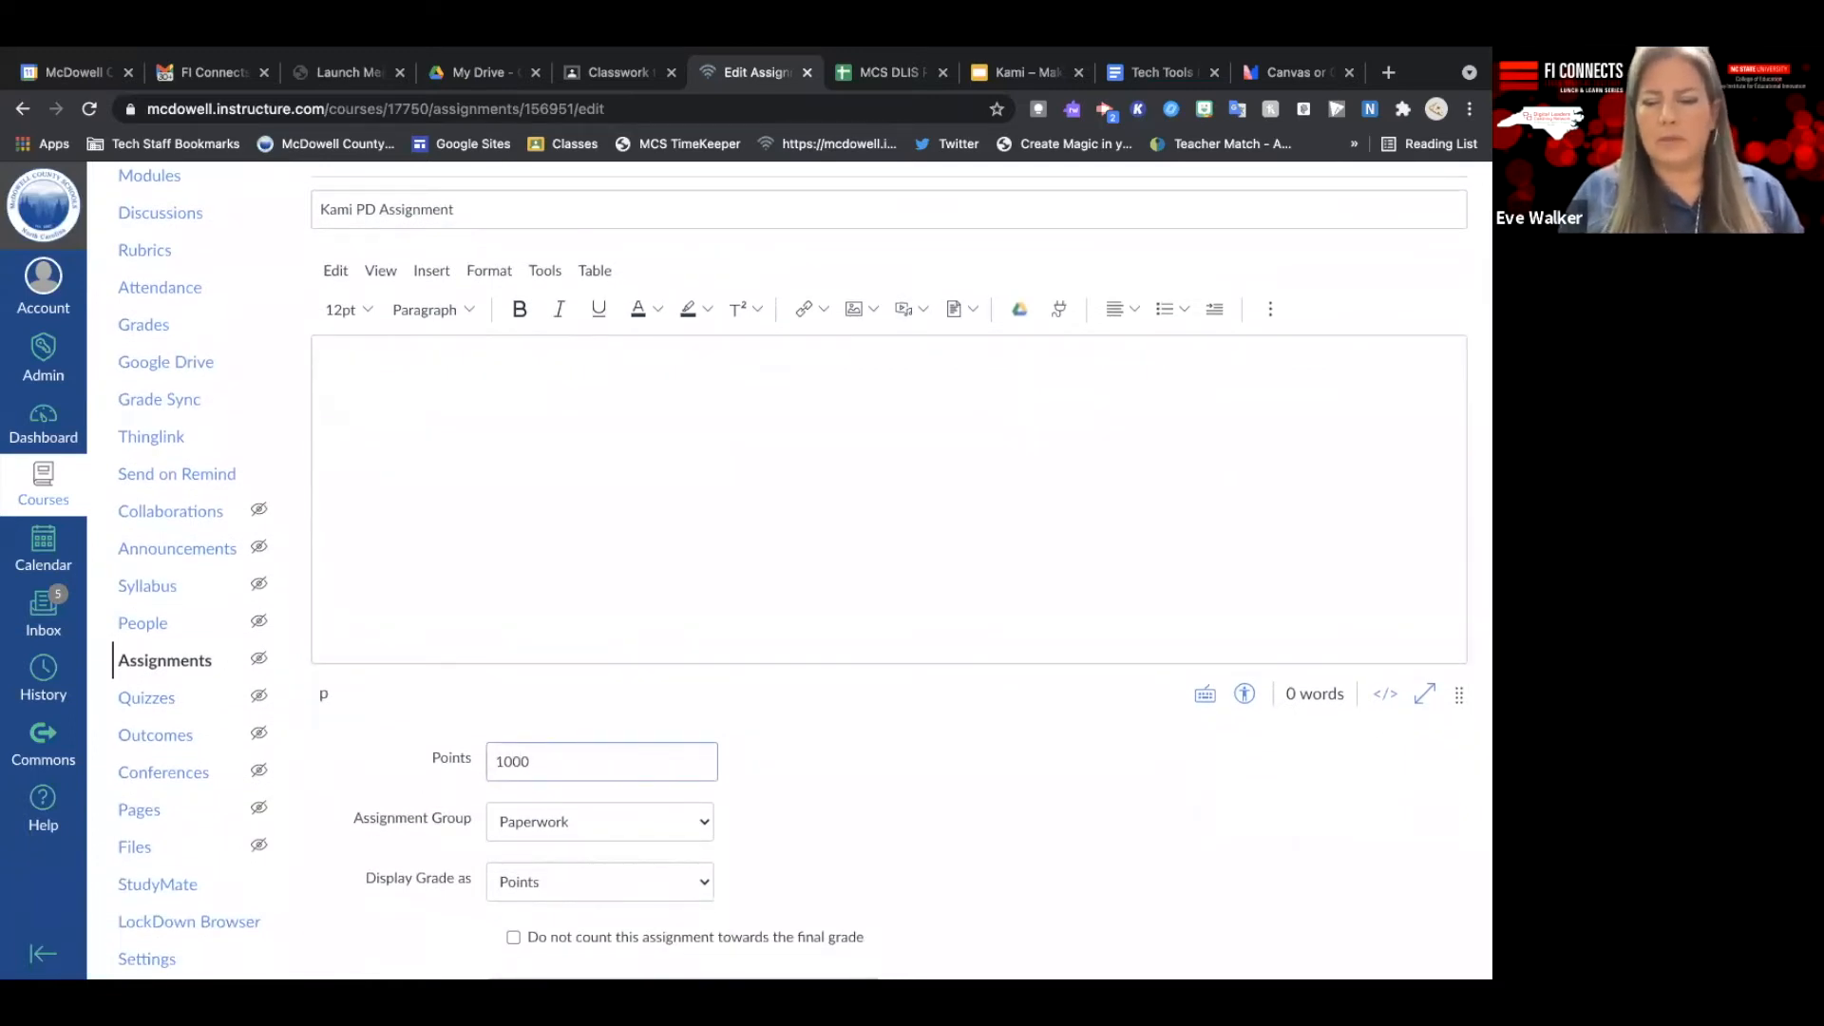
scroll(521, 852, "down", 2)
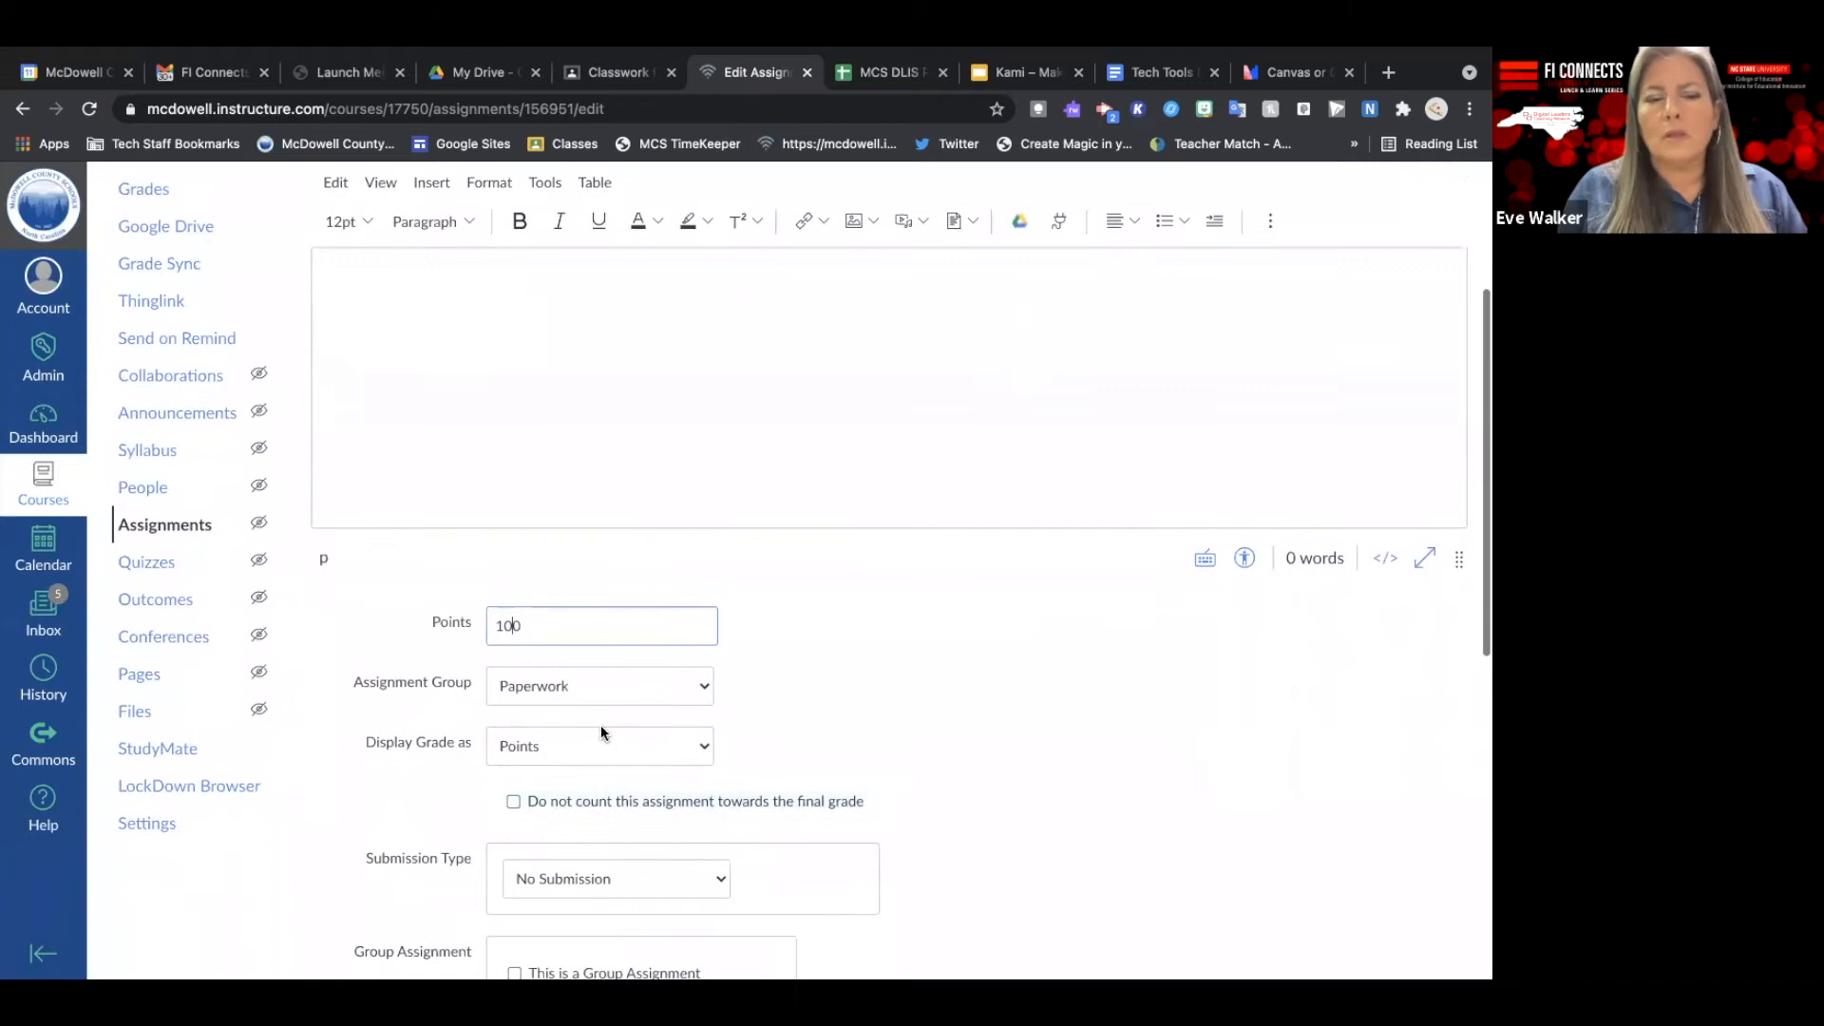
left_click(617, 685)
left_click(596, 730)
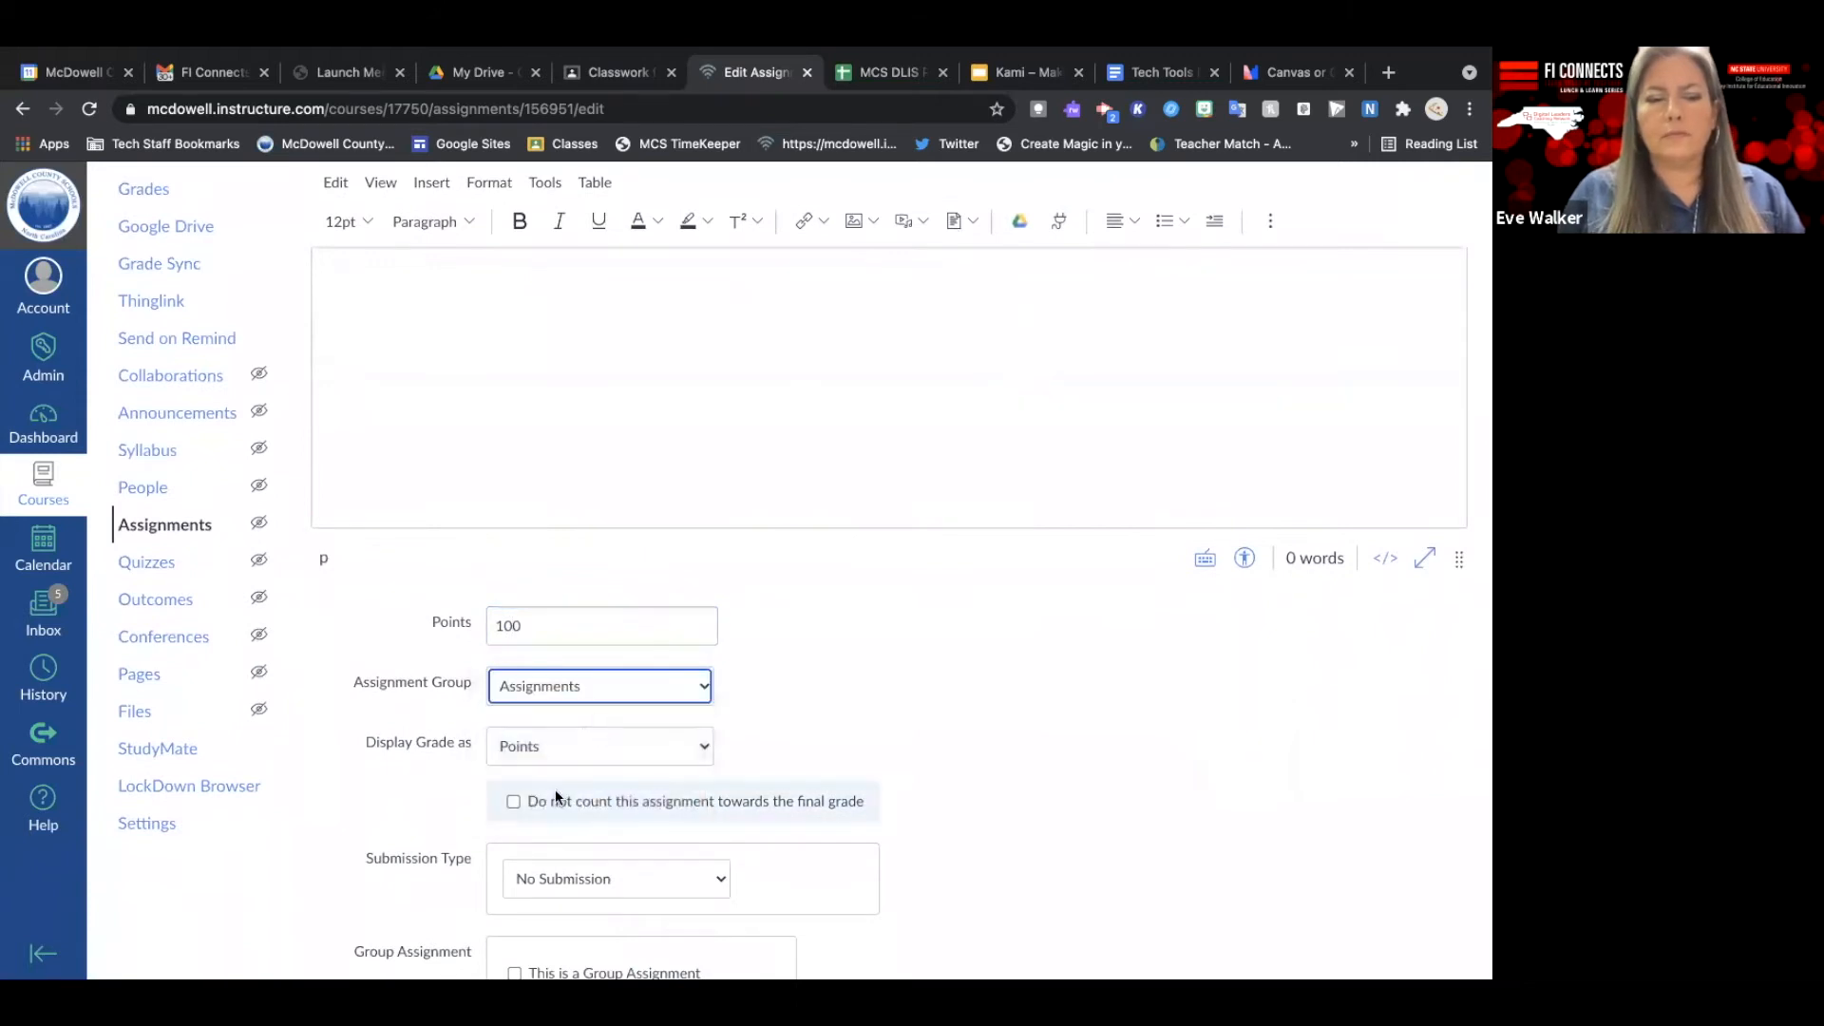
Set the assignment's submission type to External Tool.
scroll(560, 787, "down", 1)
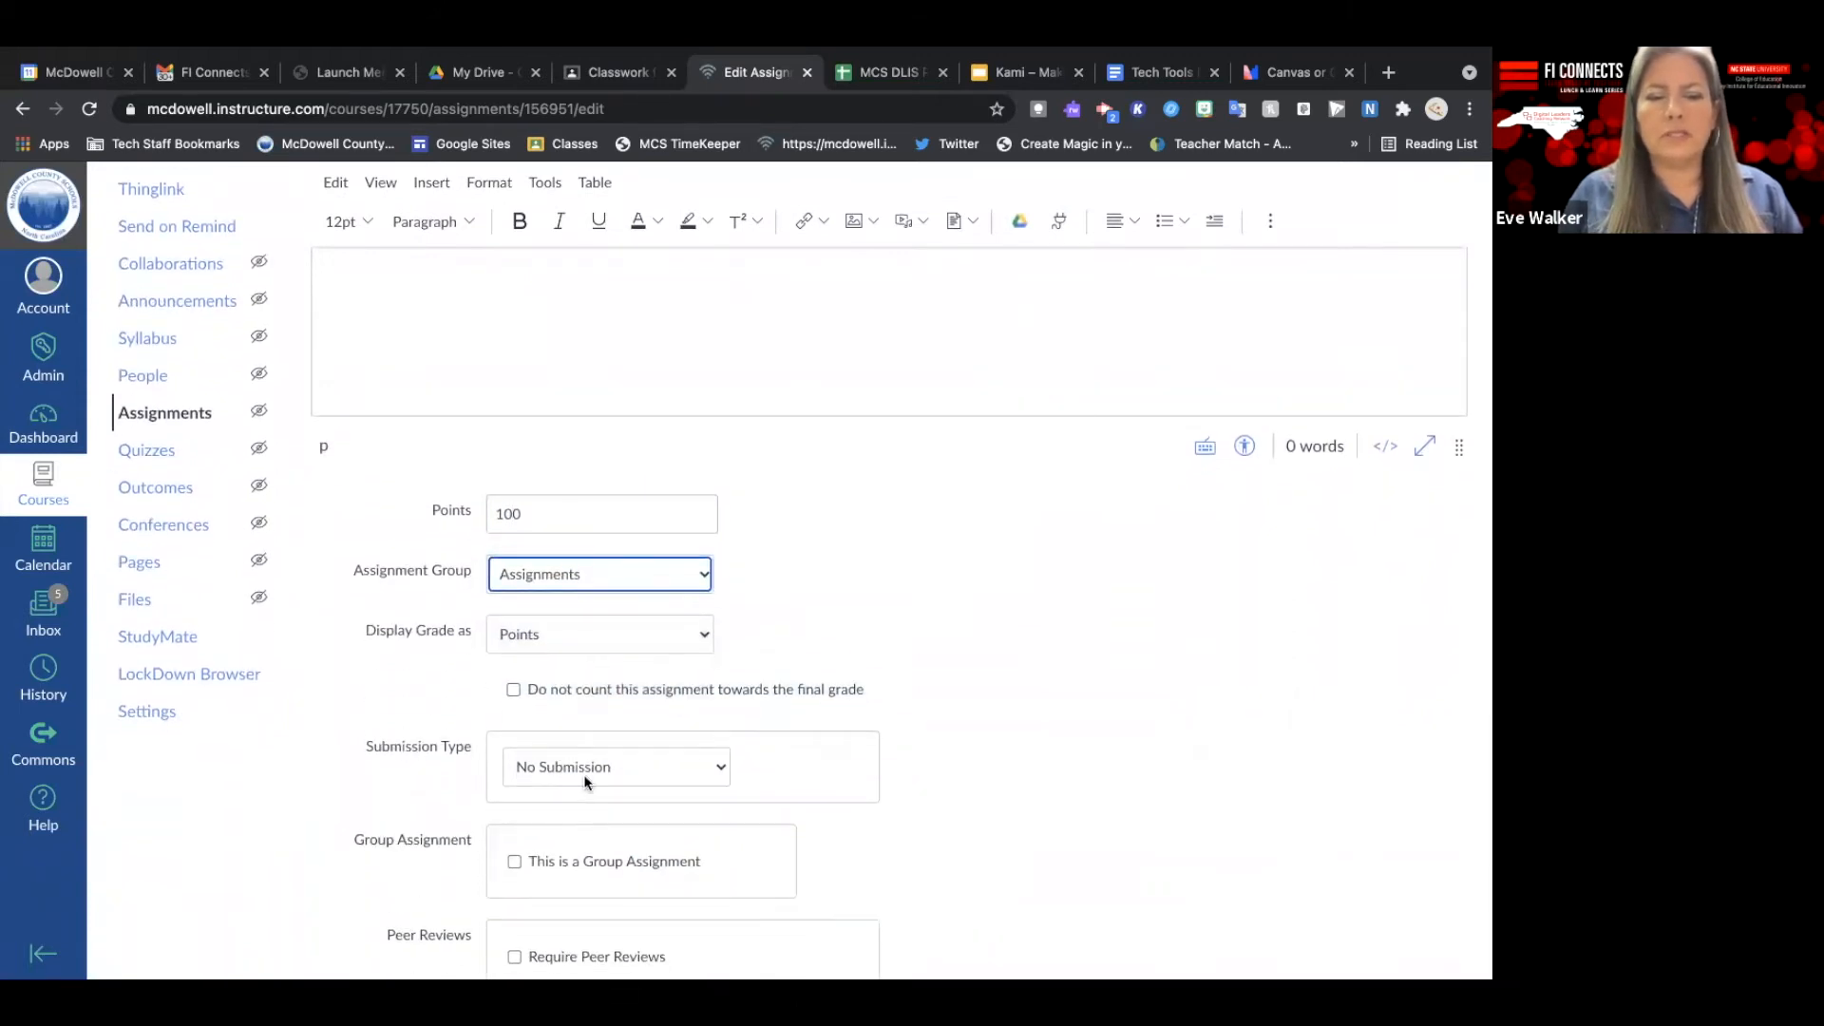
left_click(593, 767)
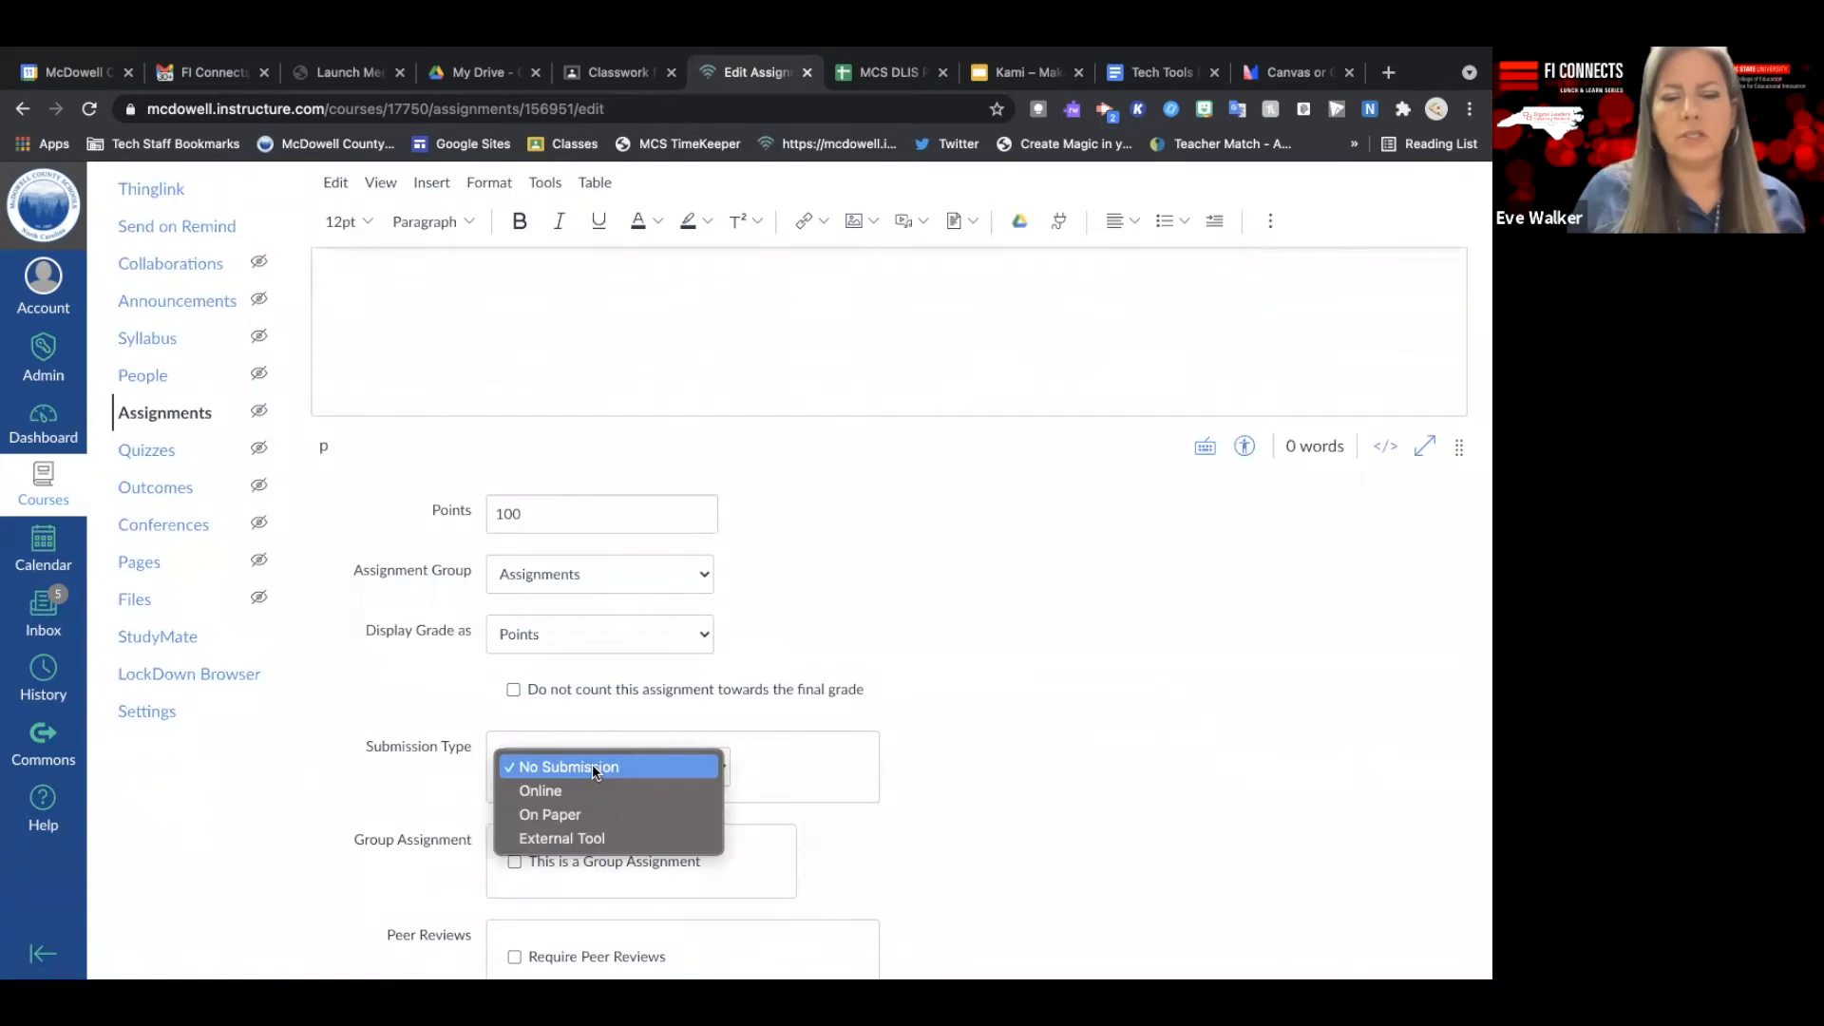
left_click(634, 840)
Find the external tools available for the submission and choose Kami Google Drive Assignment.
scroll(712, 814, "down", 1)
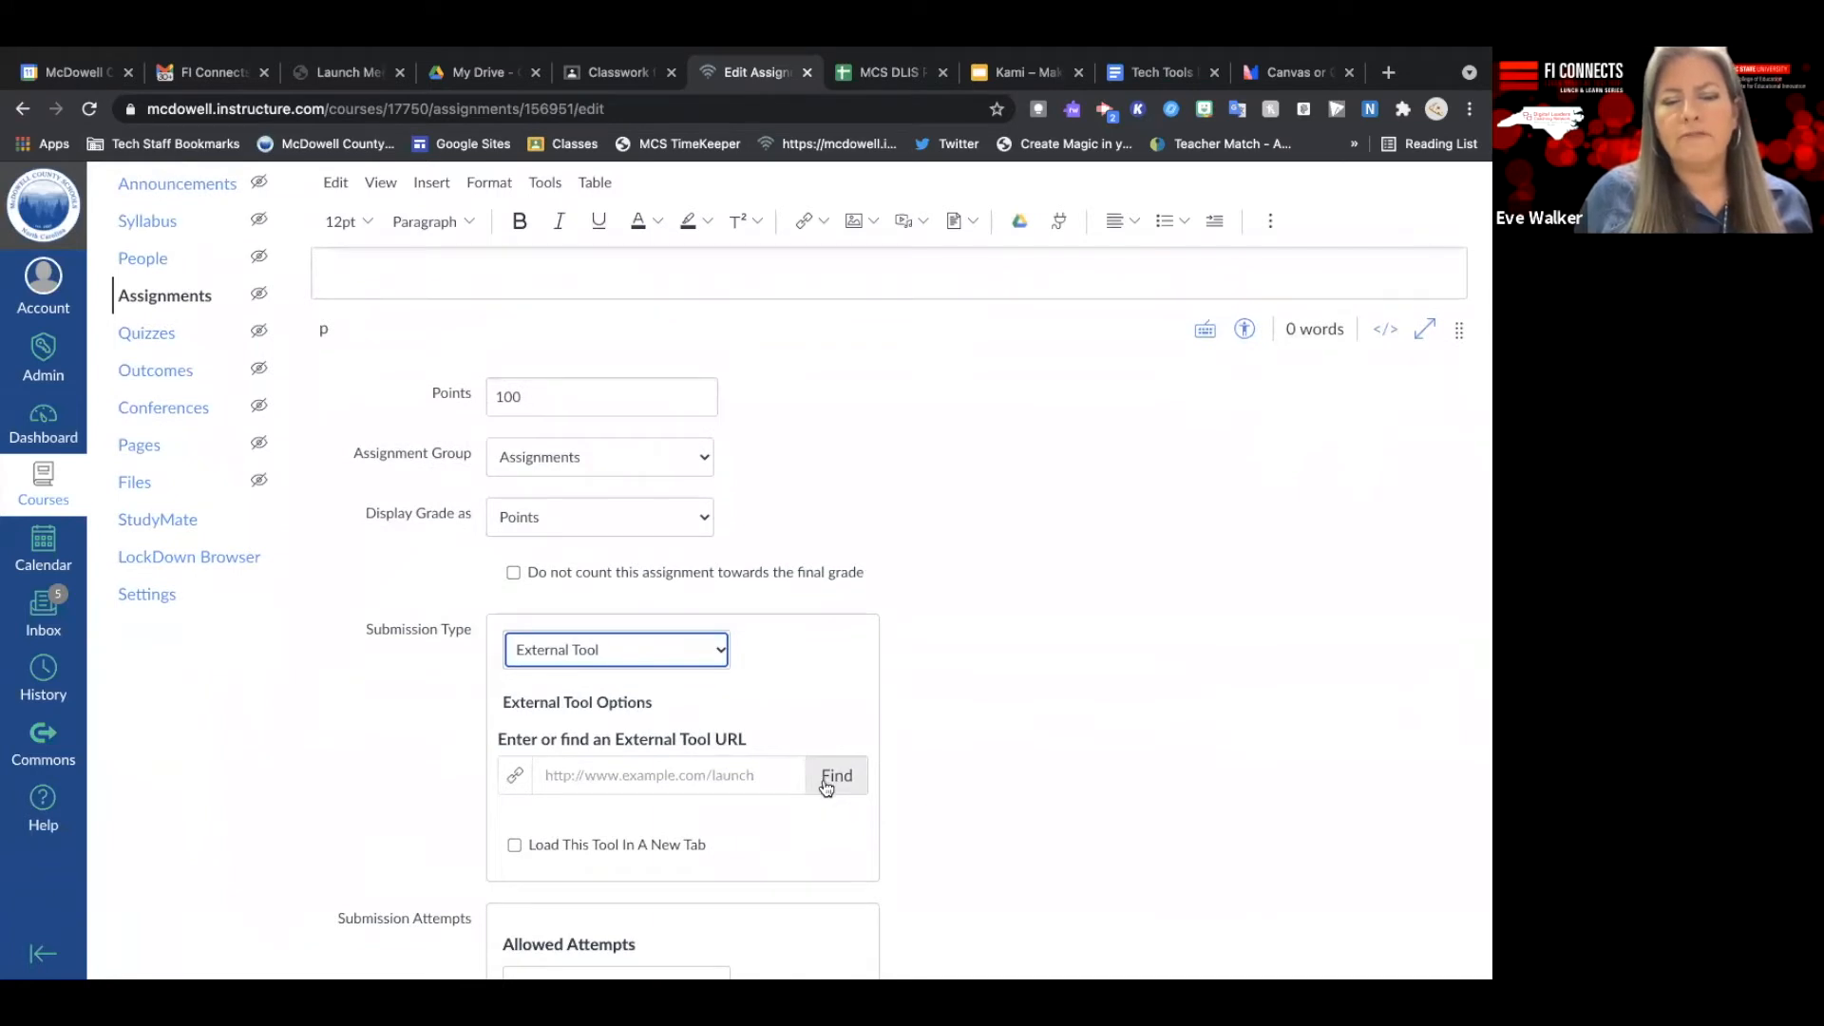
left_click(828, 785)
scroll(809, 686, "down", 5)
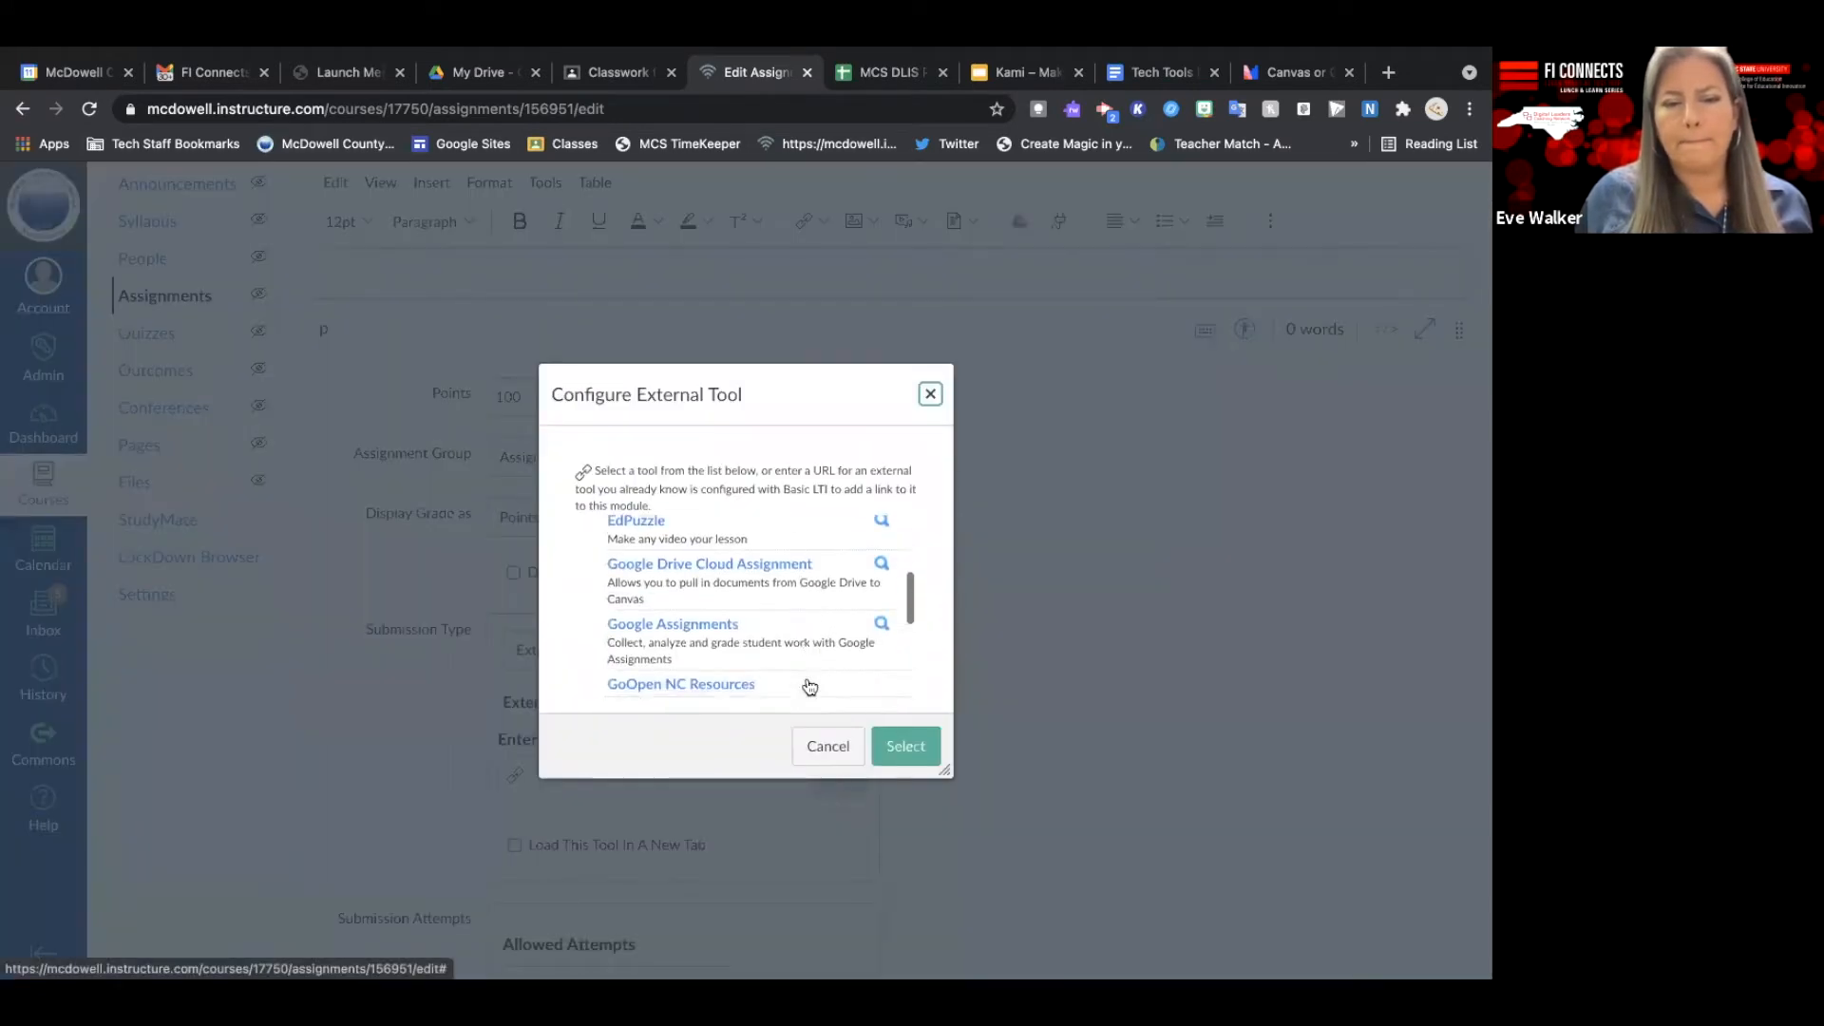
scroll(810, 686, "down", 3)
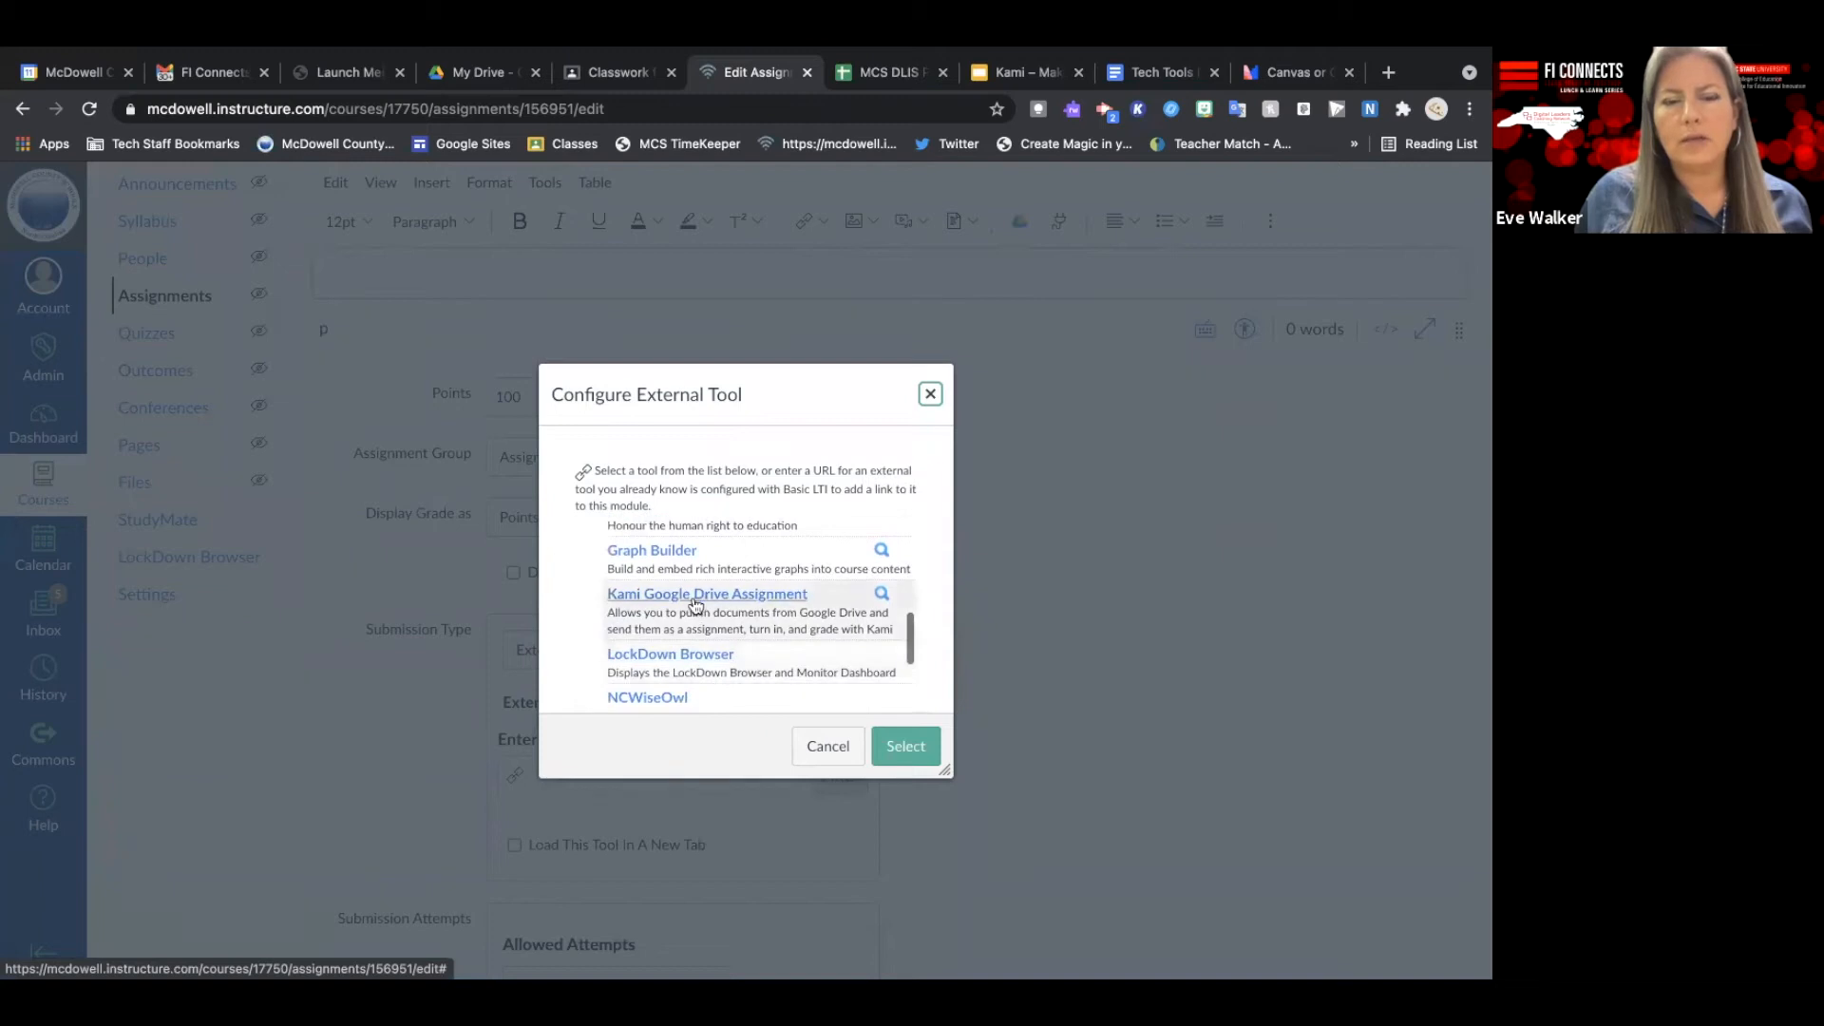
left_click(738, 597)
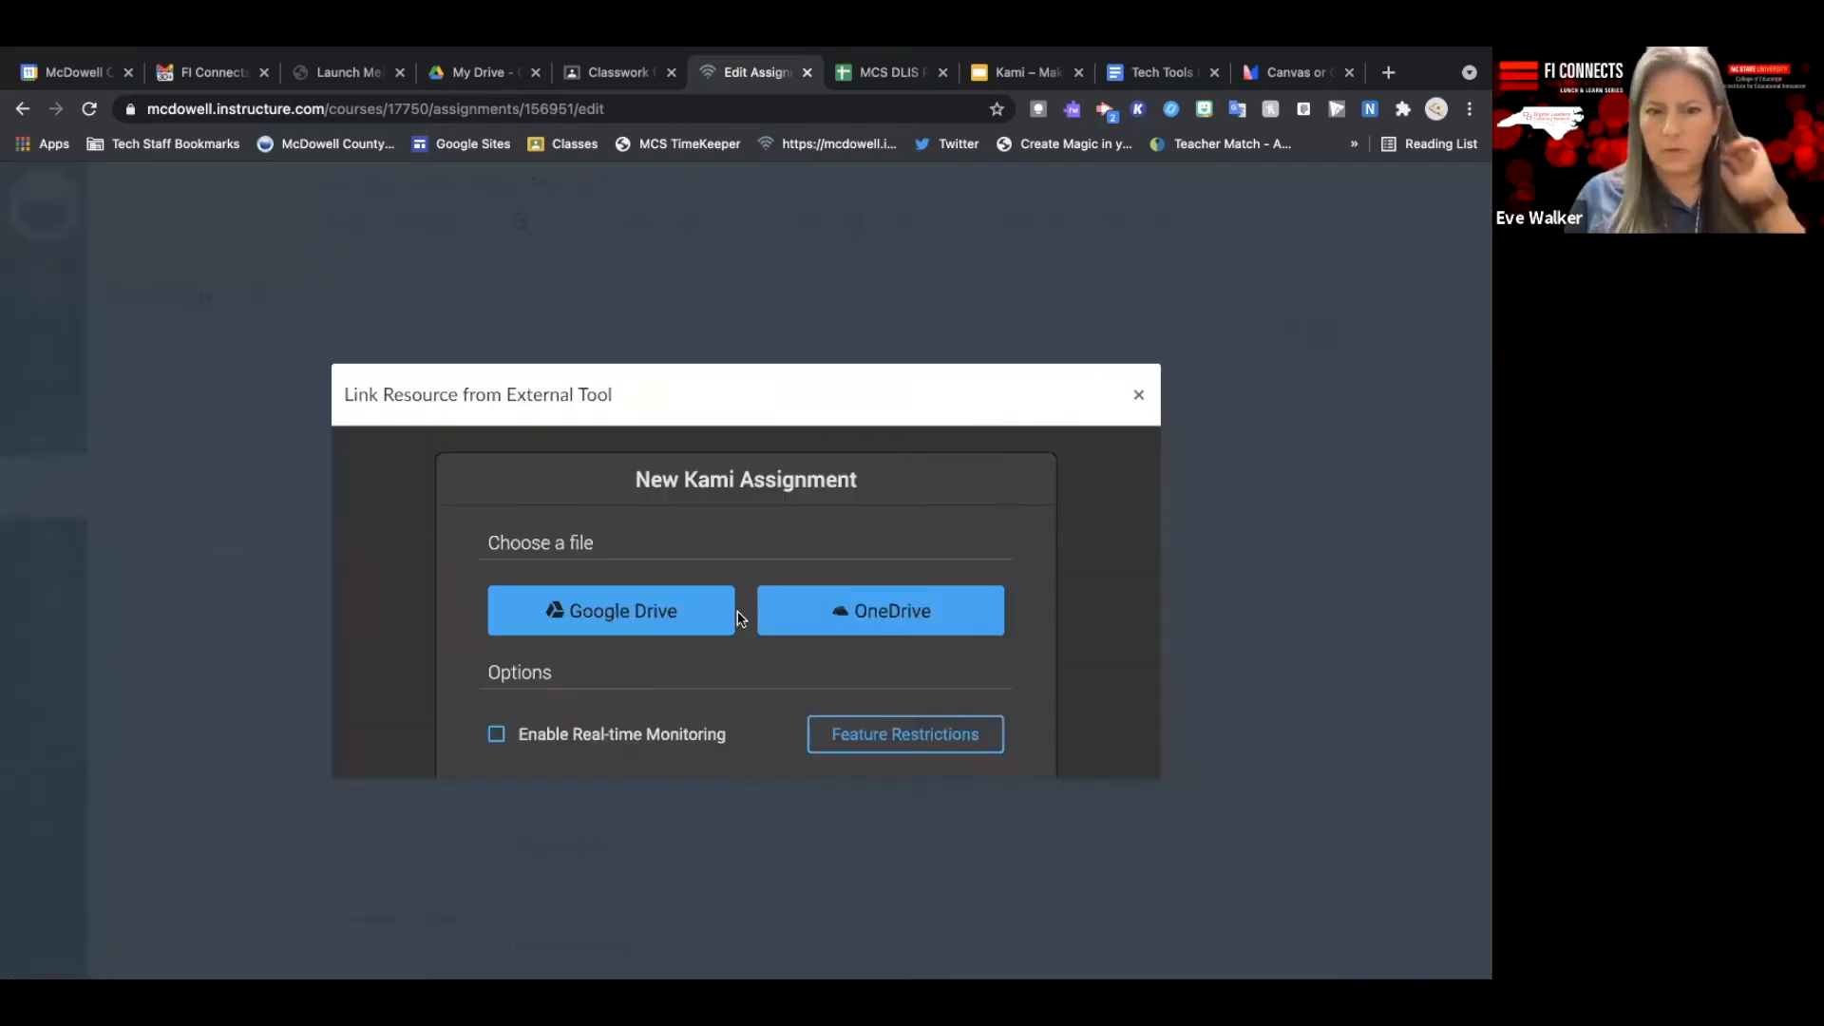
Choose Google Drive as the file source for the new Kami assignment and search its PDFs for "math".
scroll(745, 635, "down", 1)
scroll(815, 579, "down", 2)
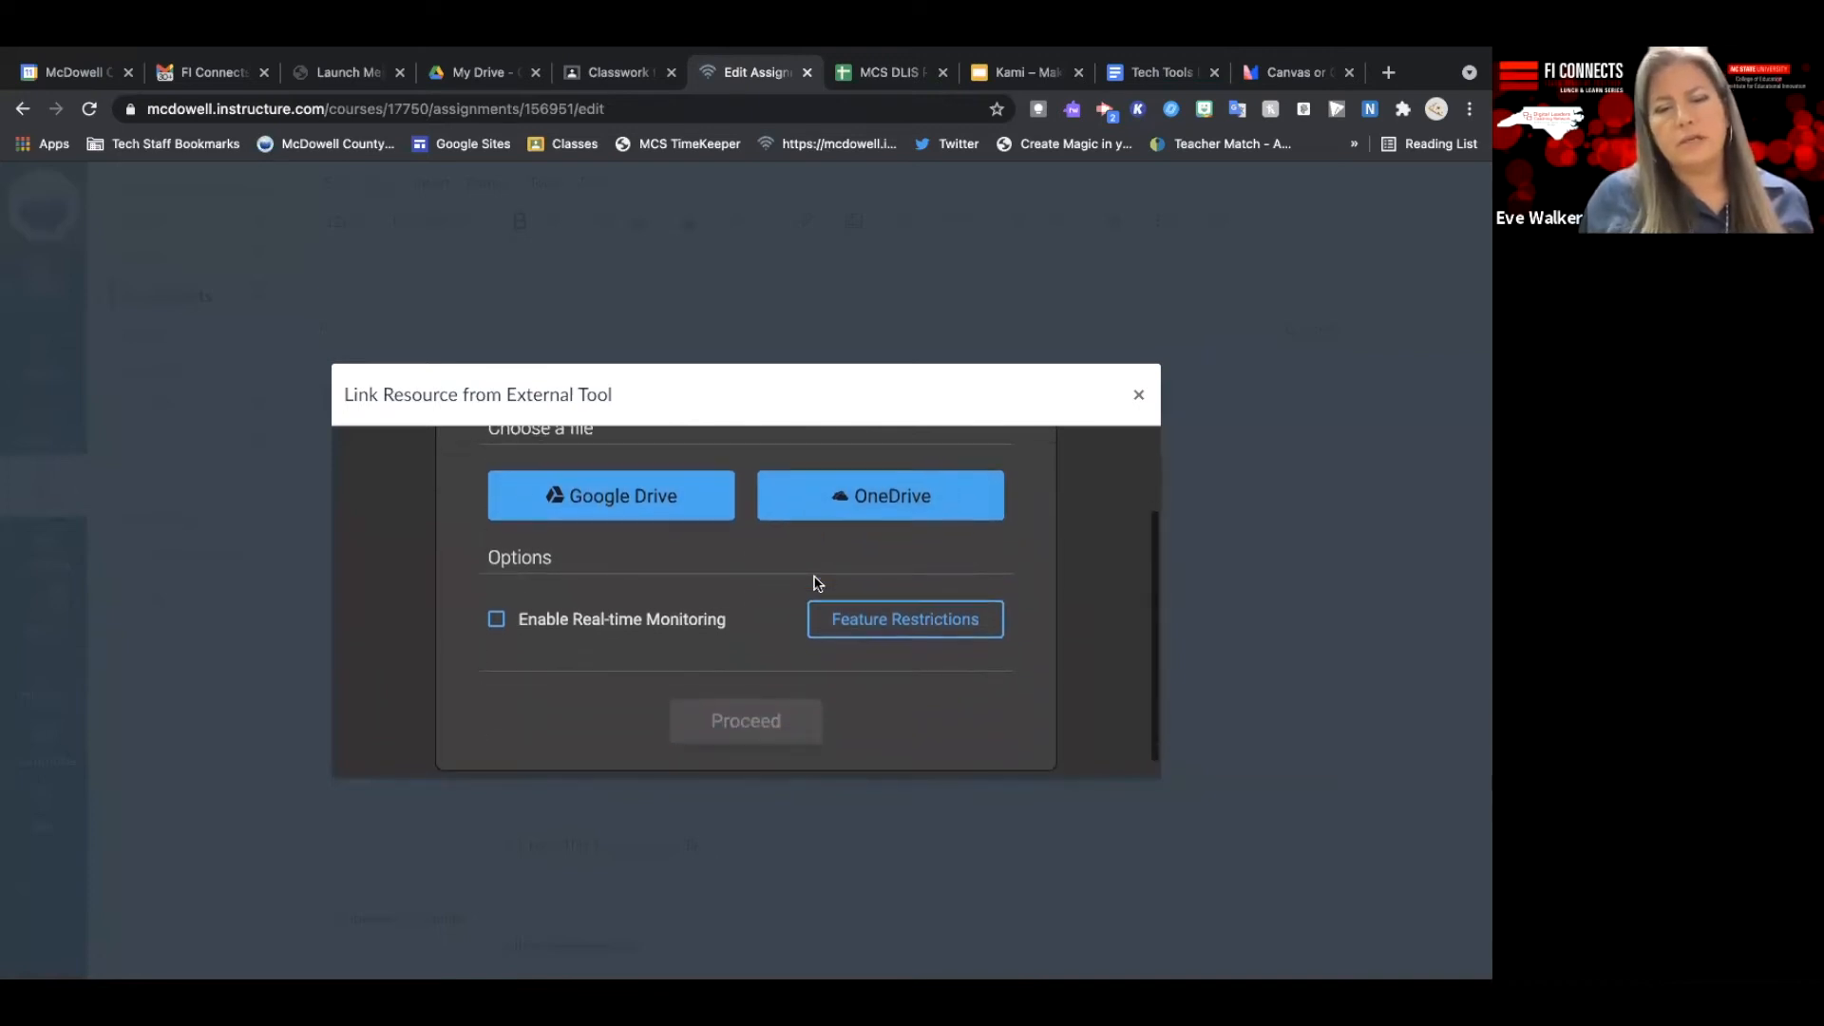
scroll(814, 582, "up", 3)
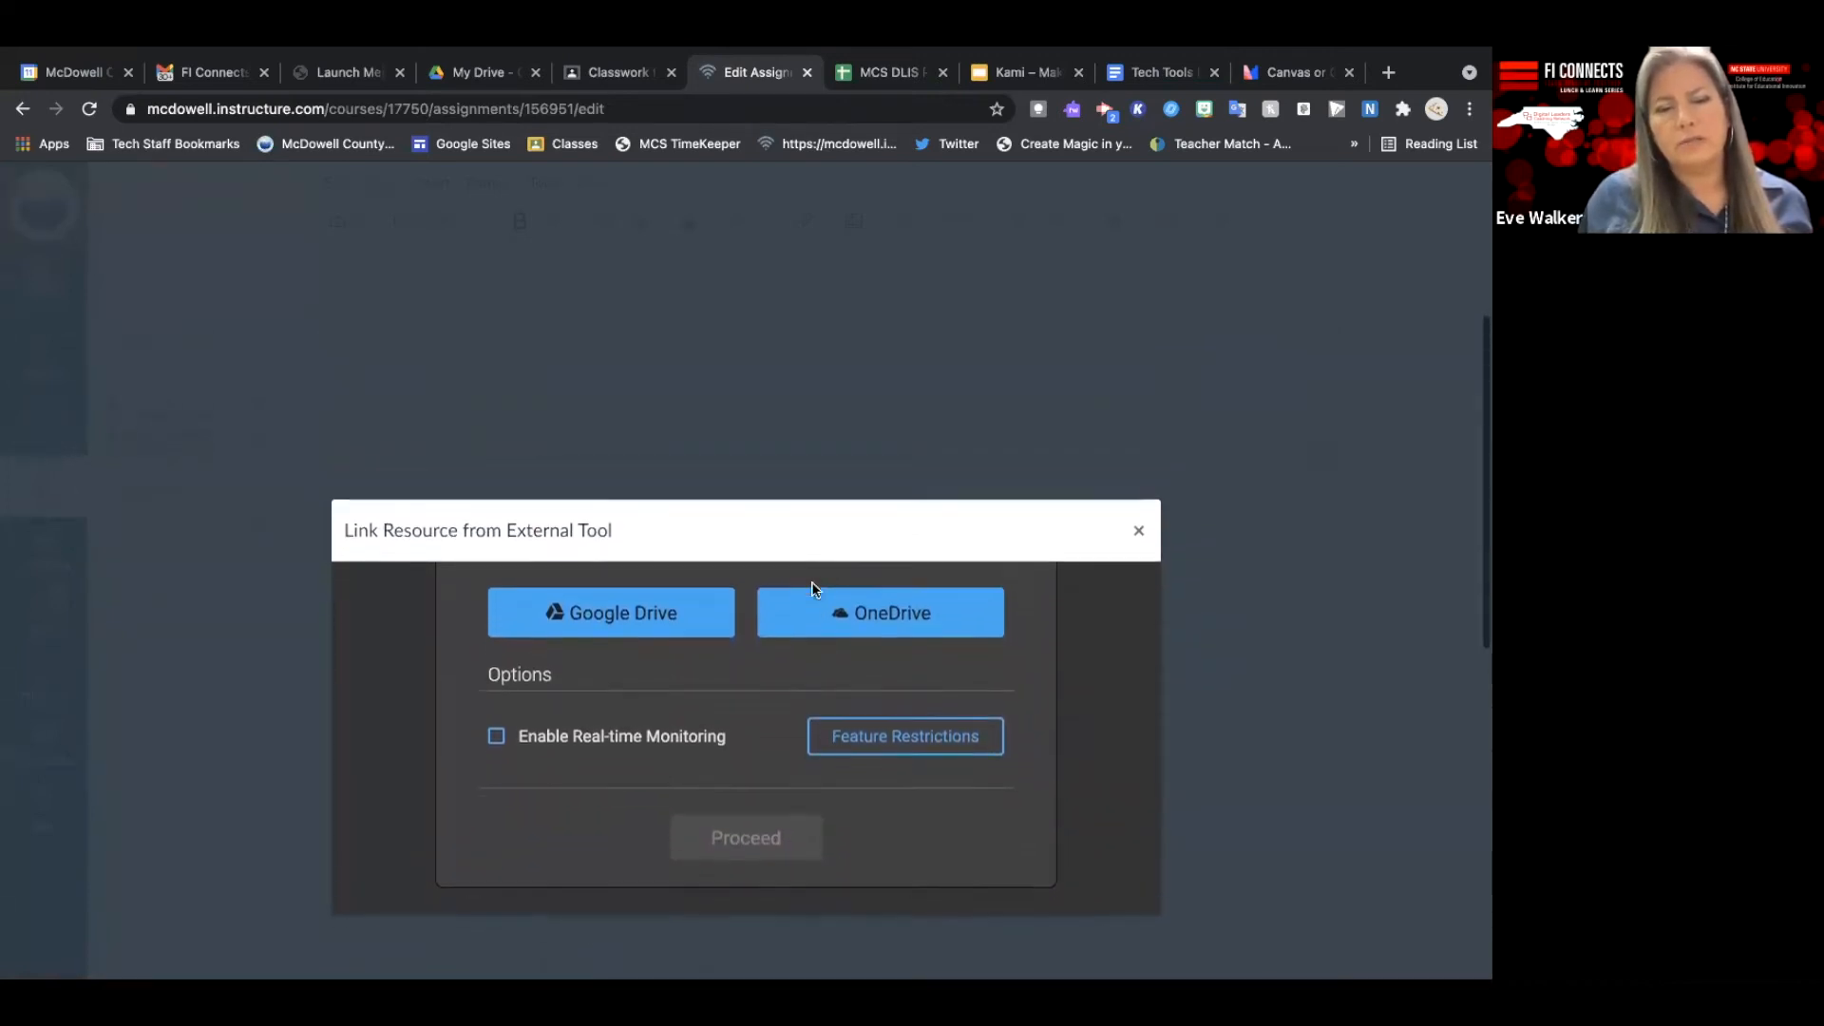
scroll(701, 688, "down", 1)
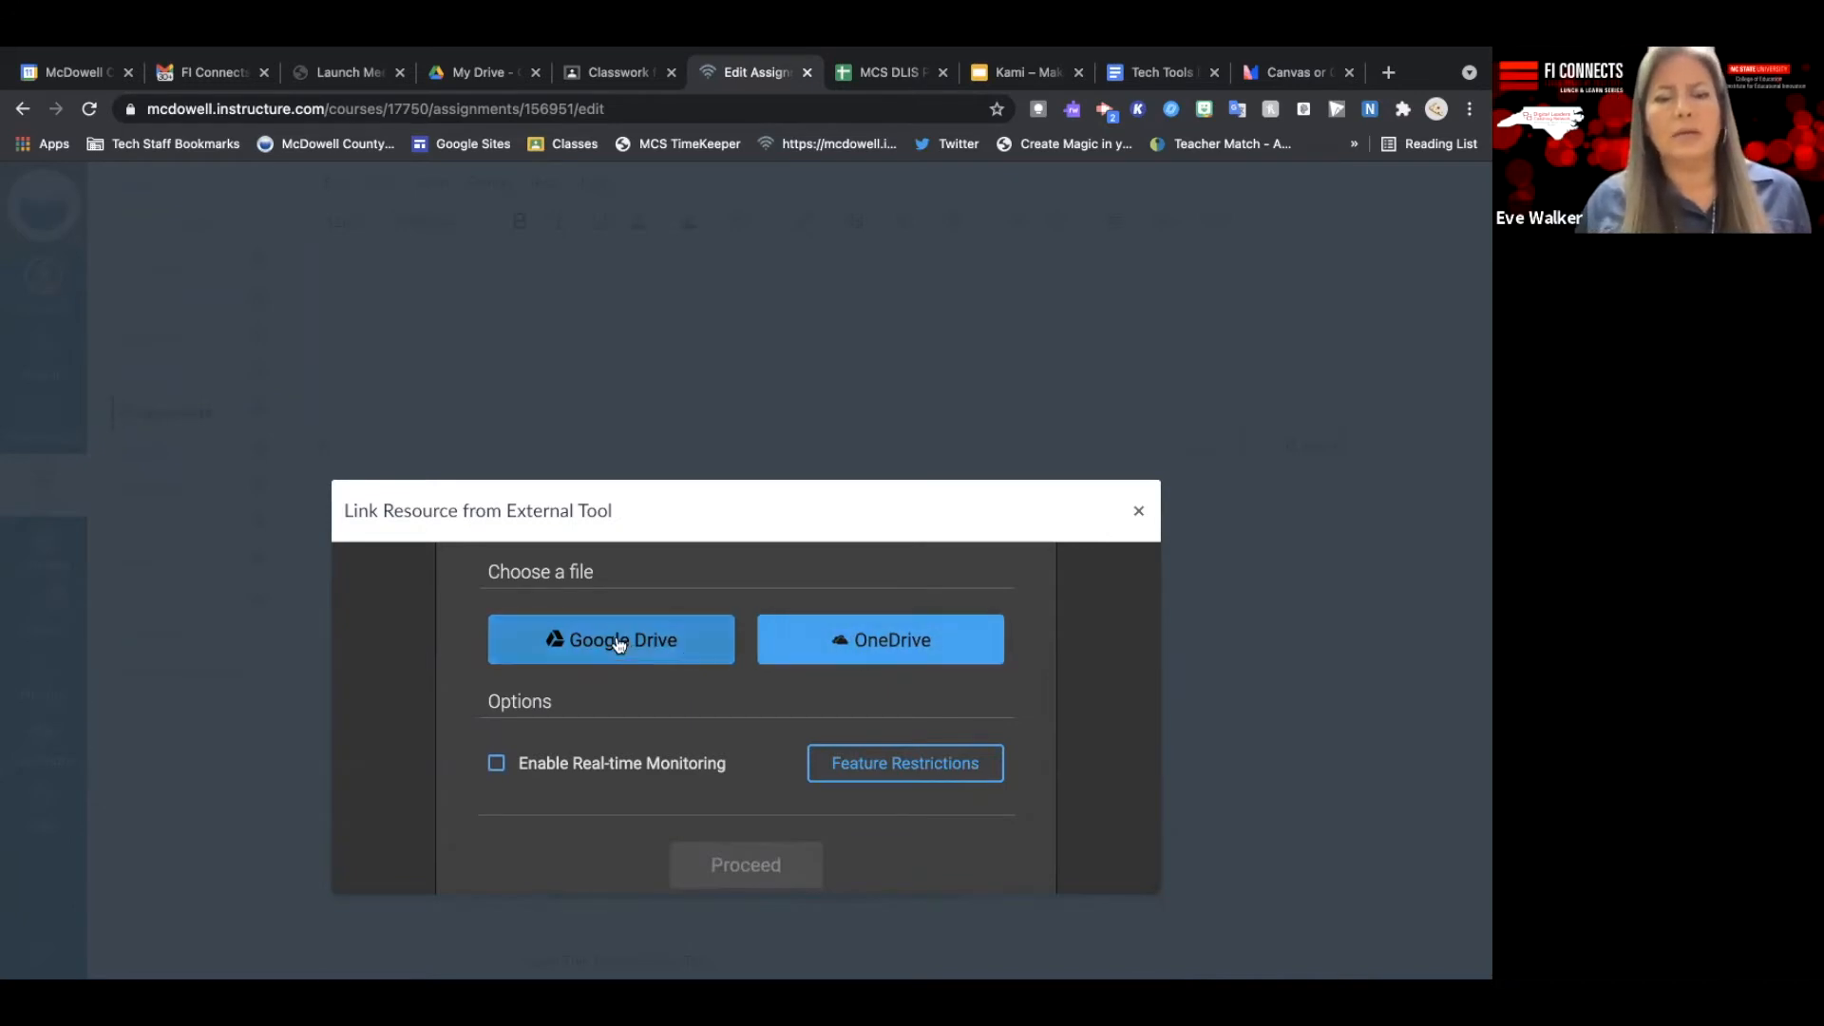
scroll(615, 653, "up", 1)
scroll(616, 652, "down", 1)
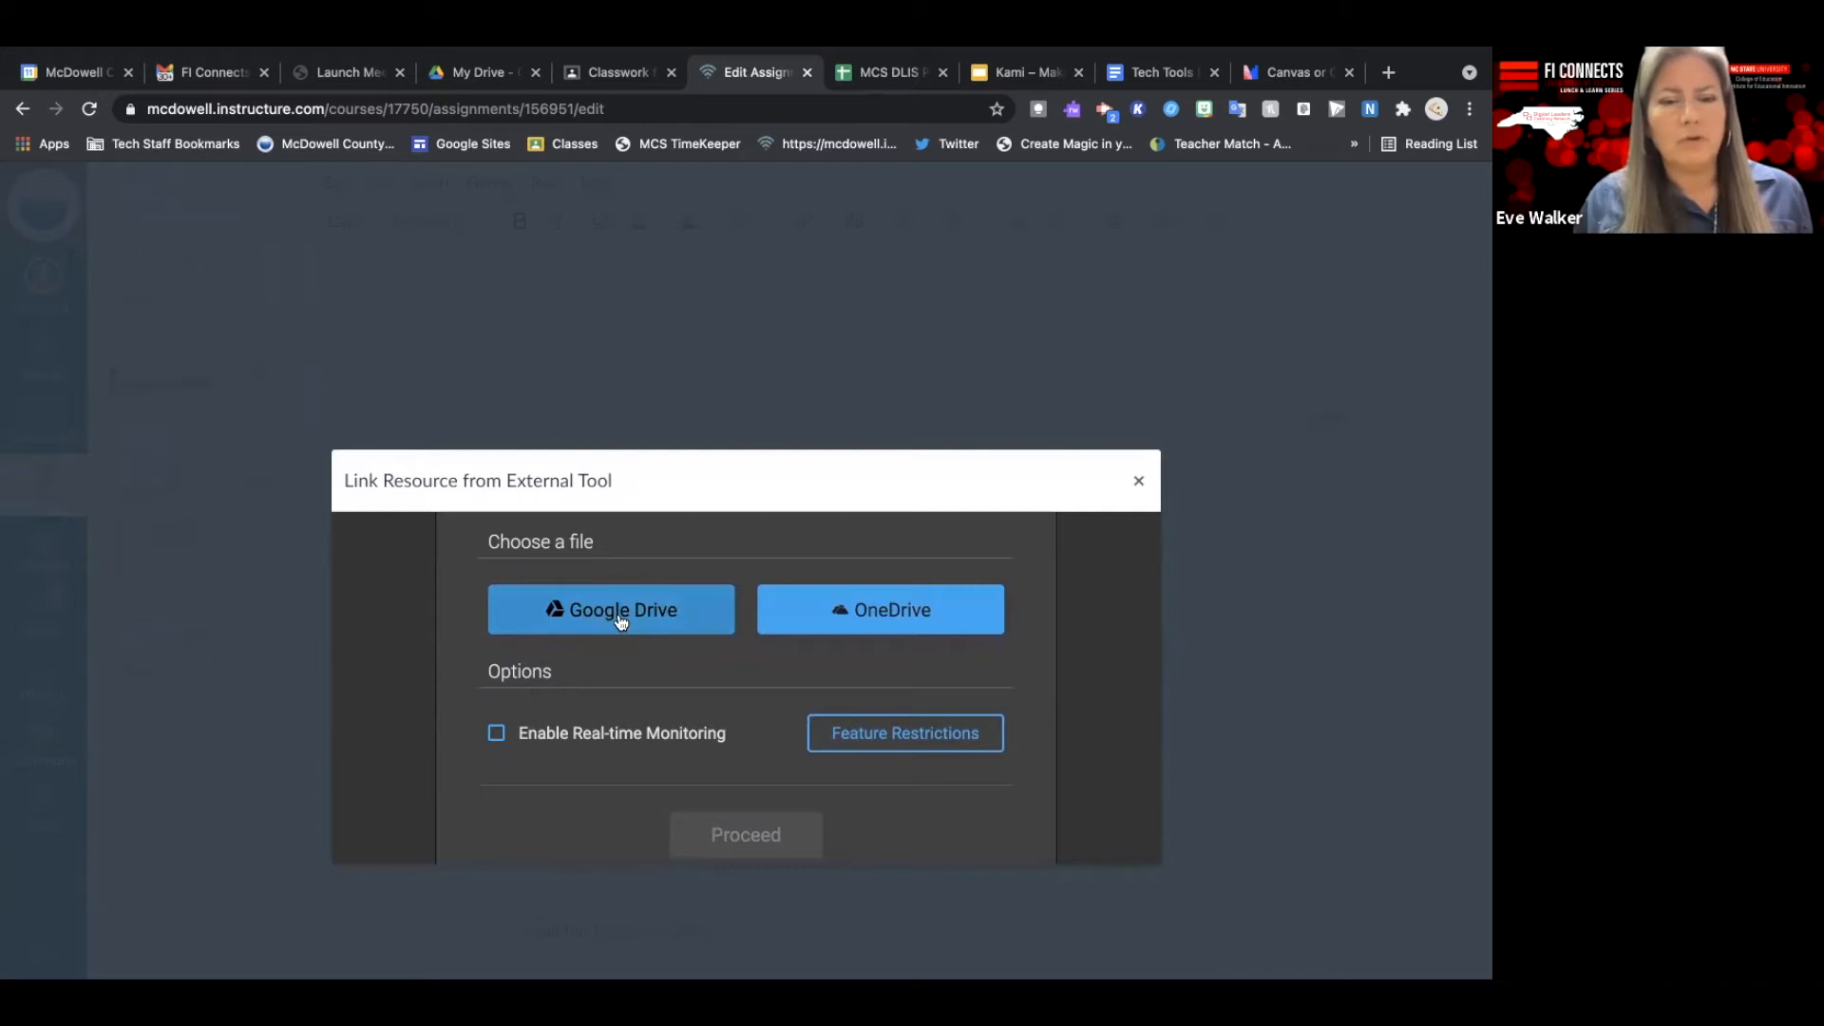
left_click(621, 621)
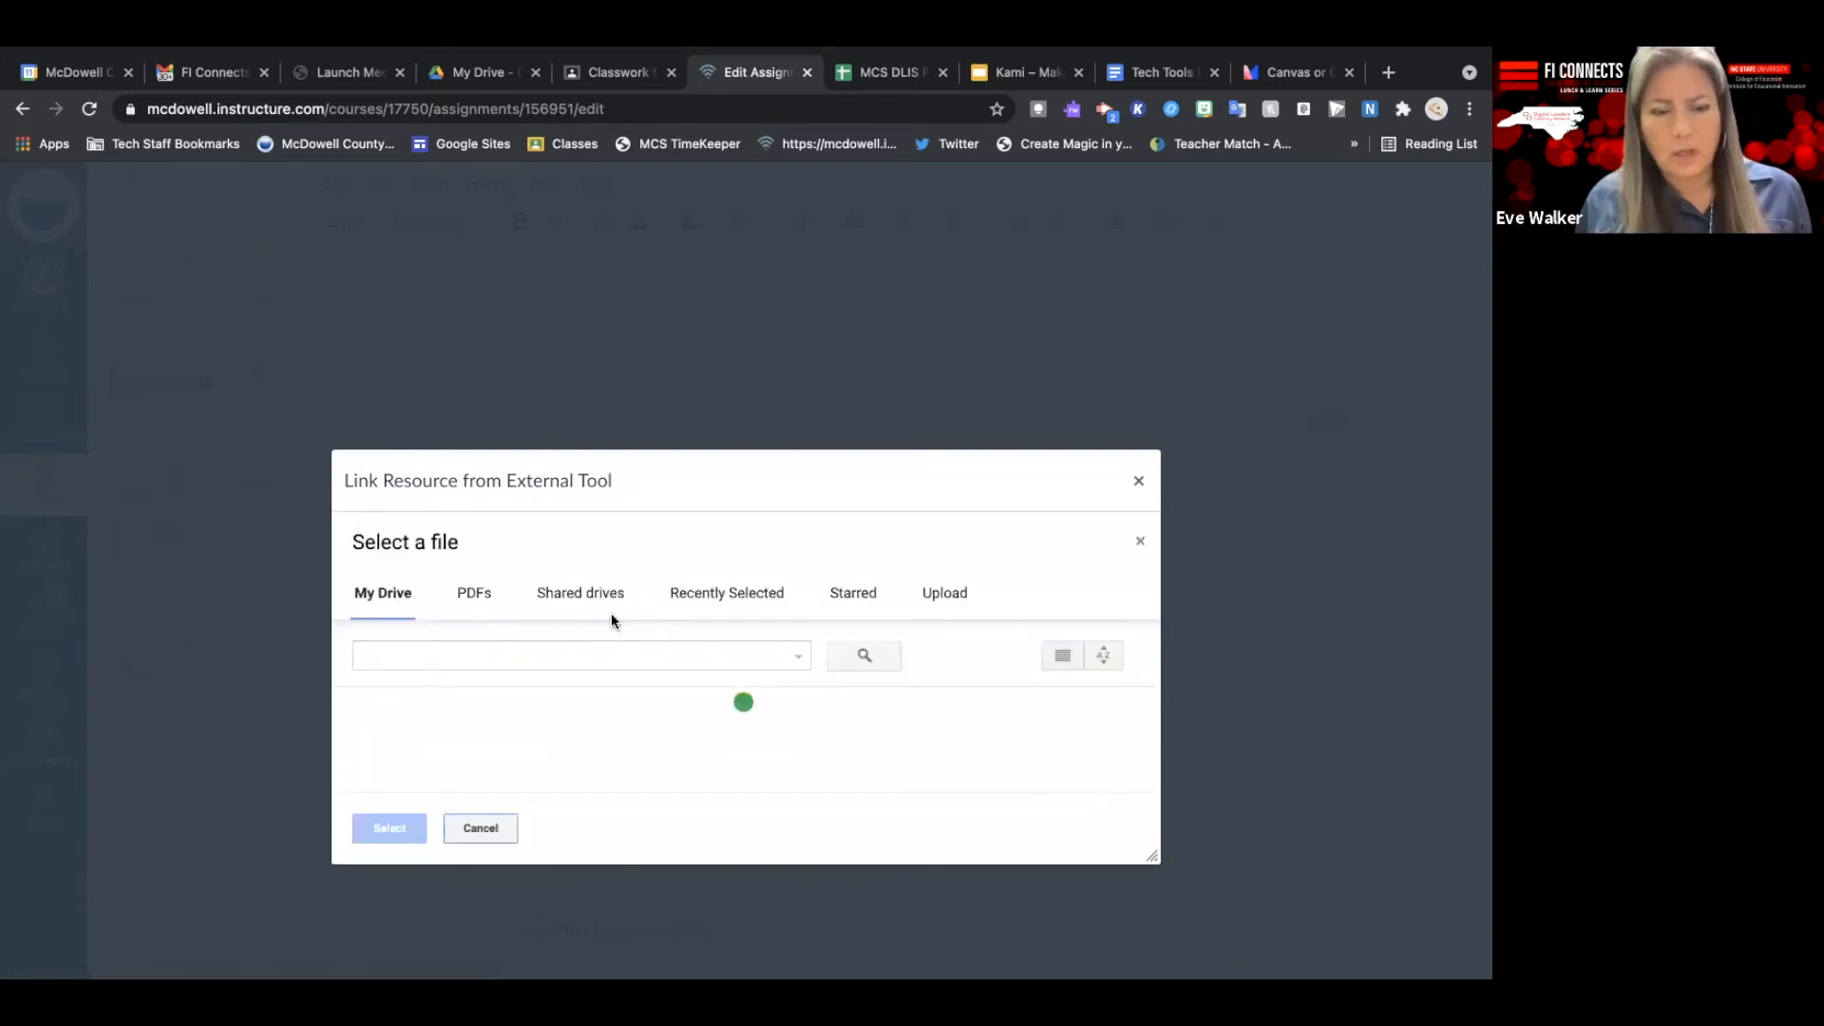
left_click(478, 598)
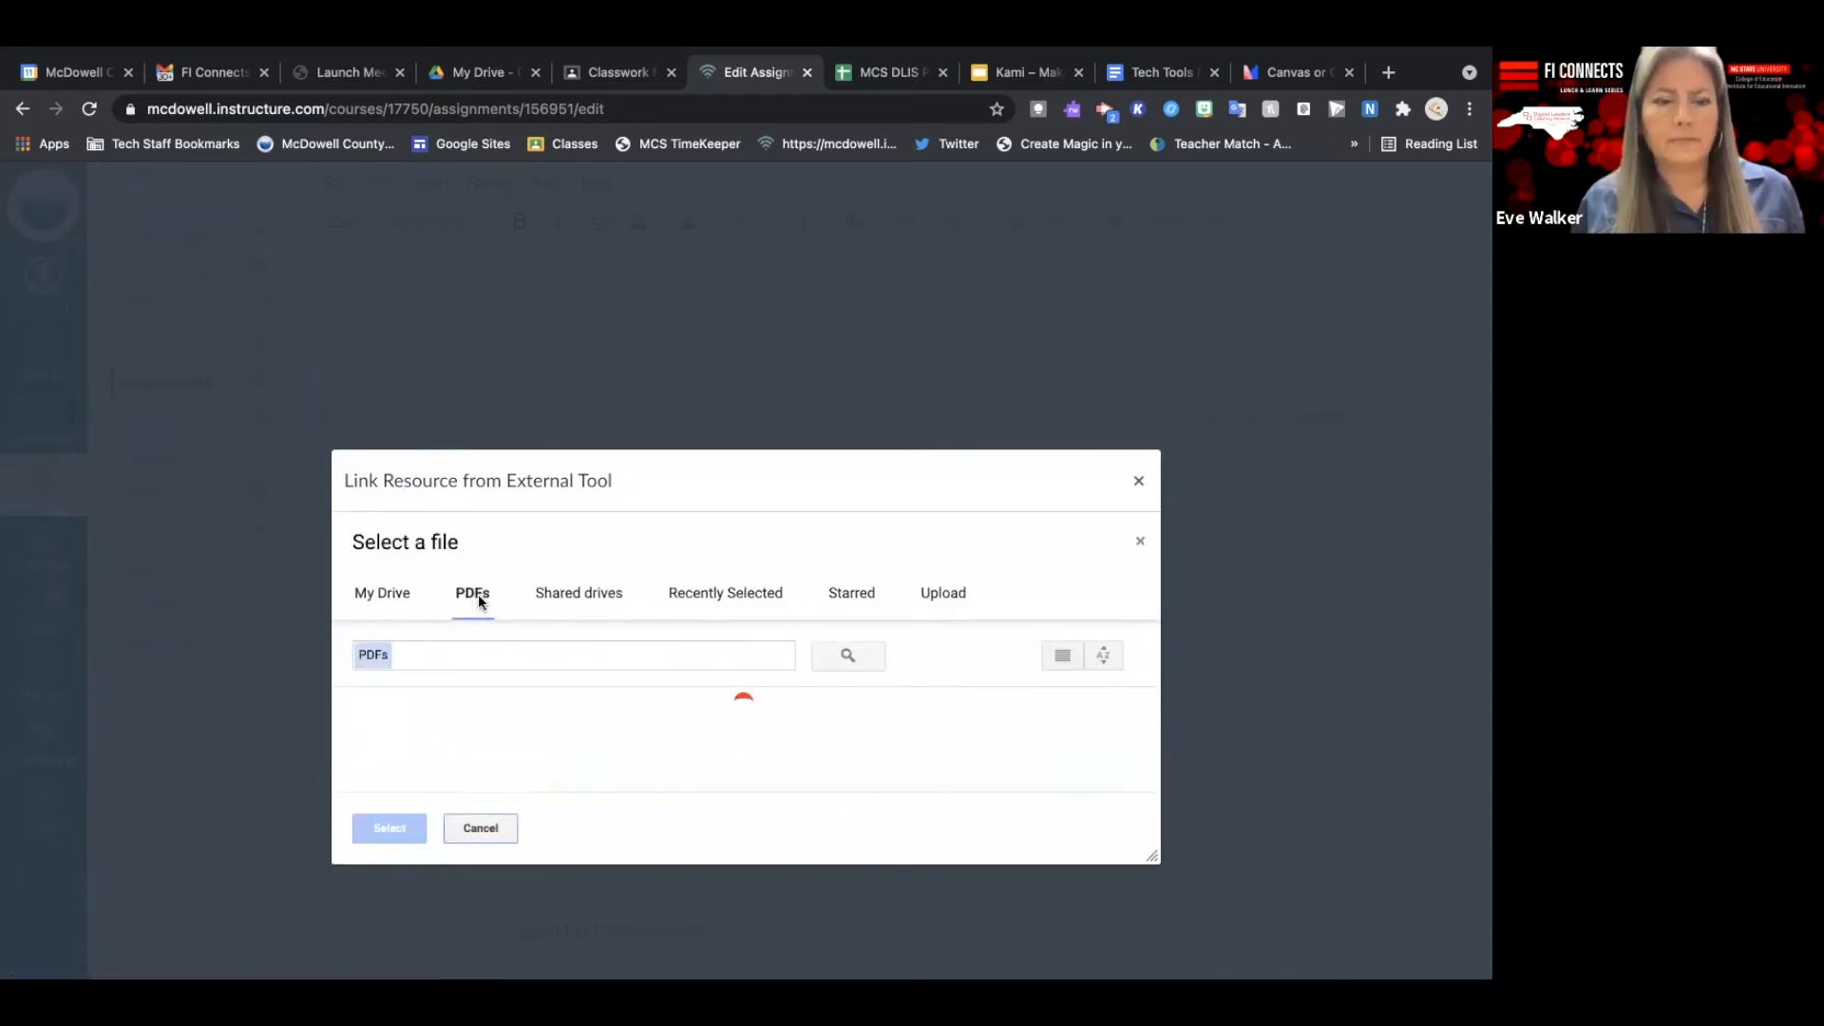
left_click(509, 657)
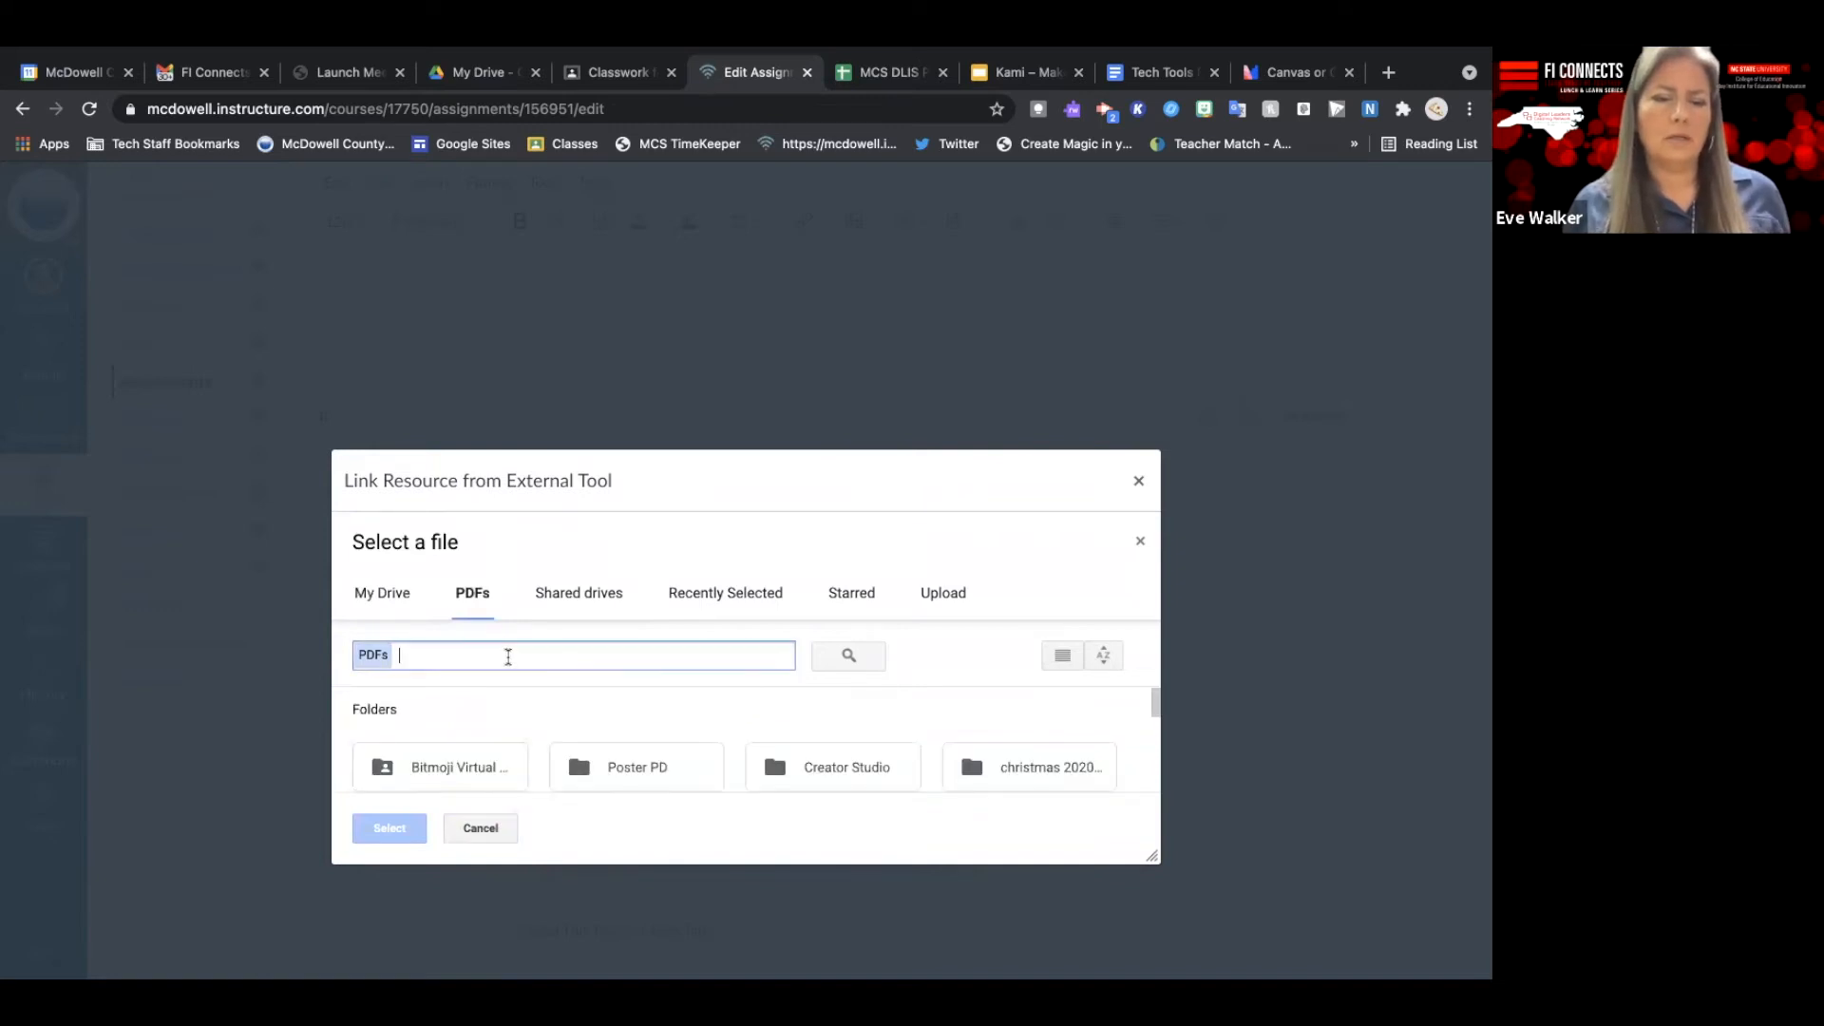
type("math")
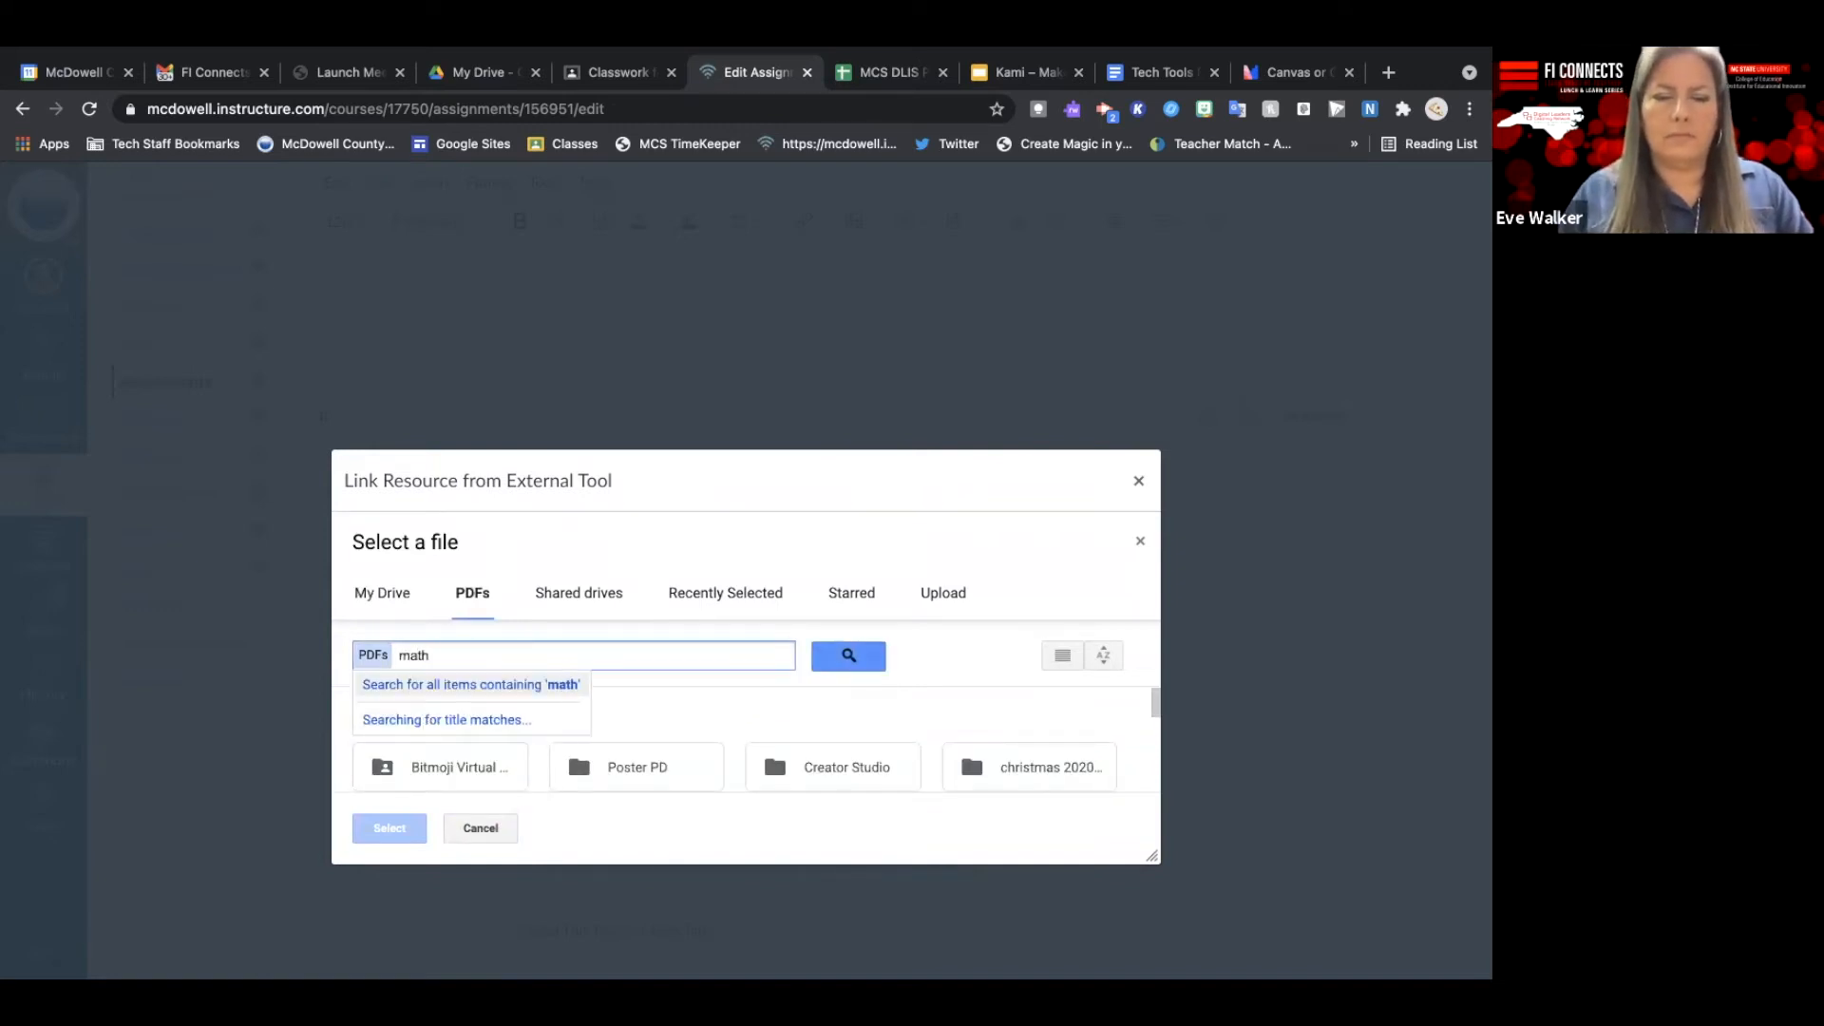
key("Return")
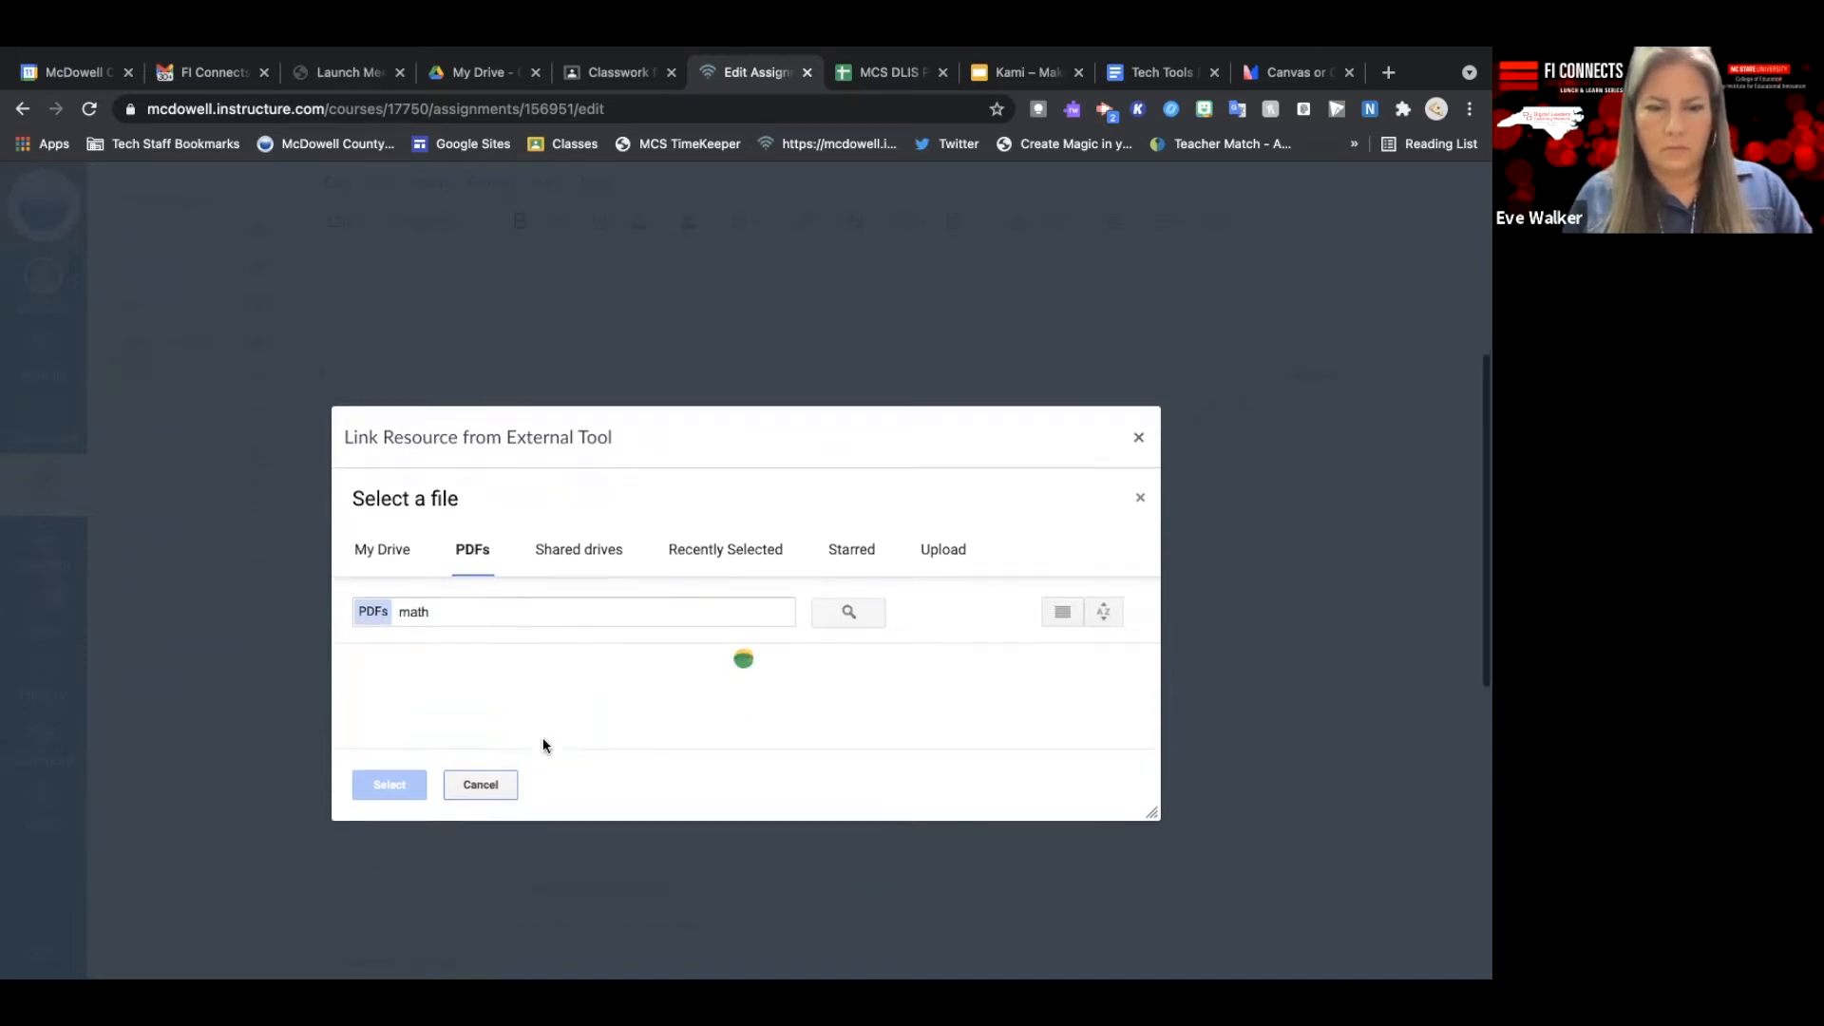
Select the Copy of Math Stars Grade 2.pdf file for the Kami assignment.
scroll(609, 549, "down", 1)
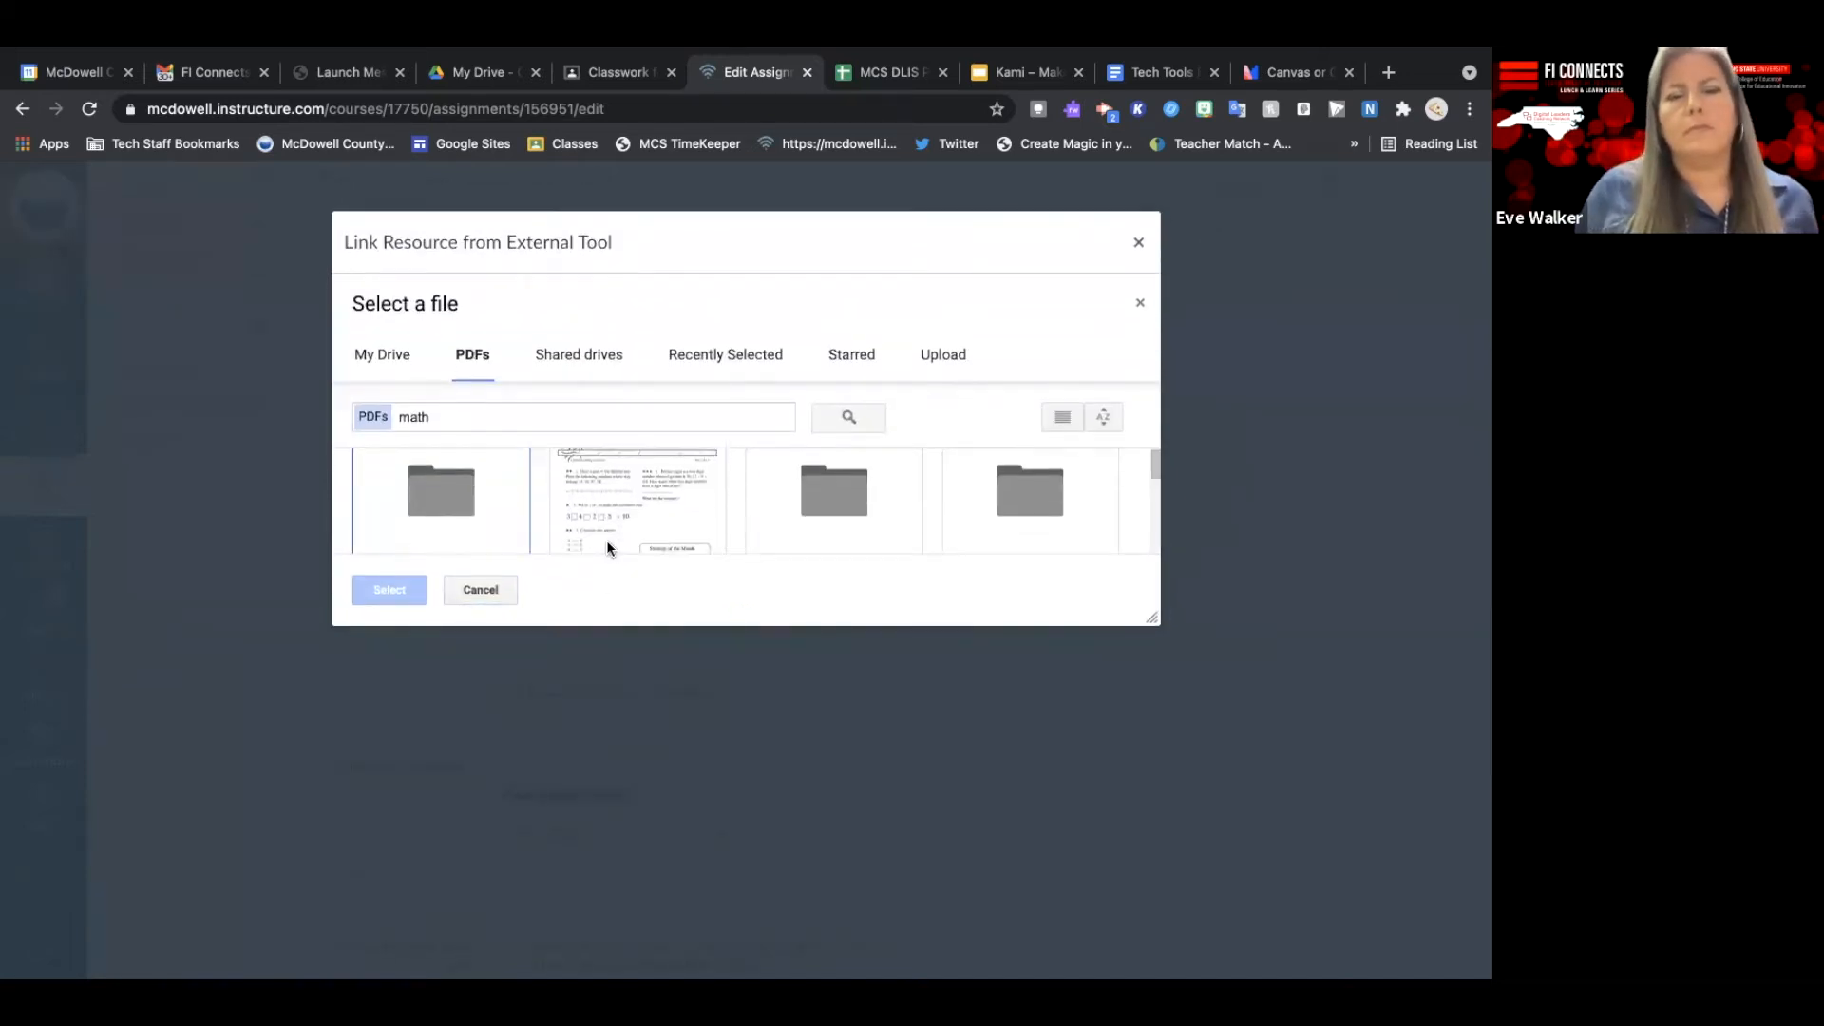
scroll(606, 540, "up", 1)
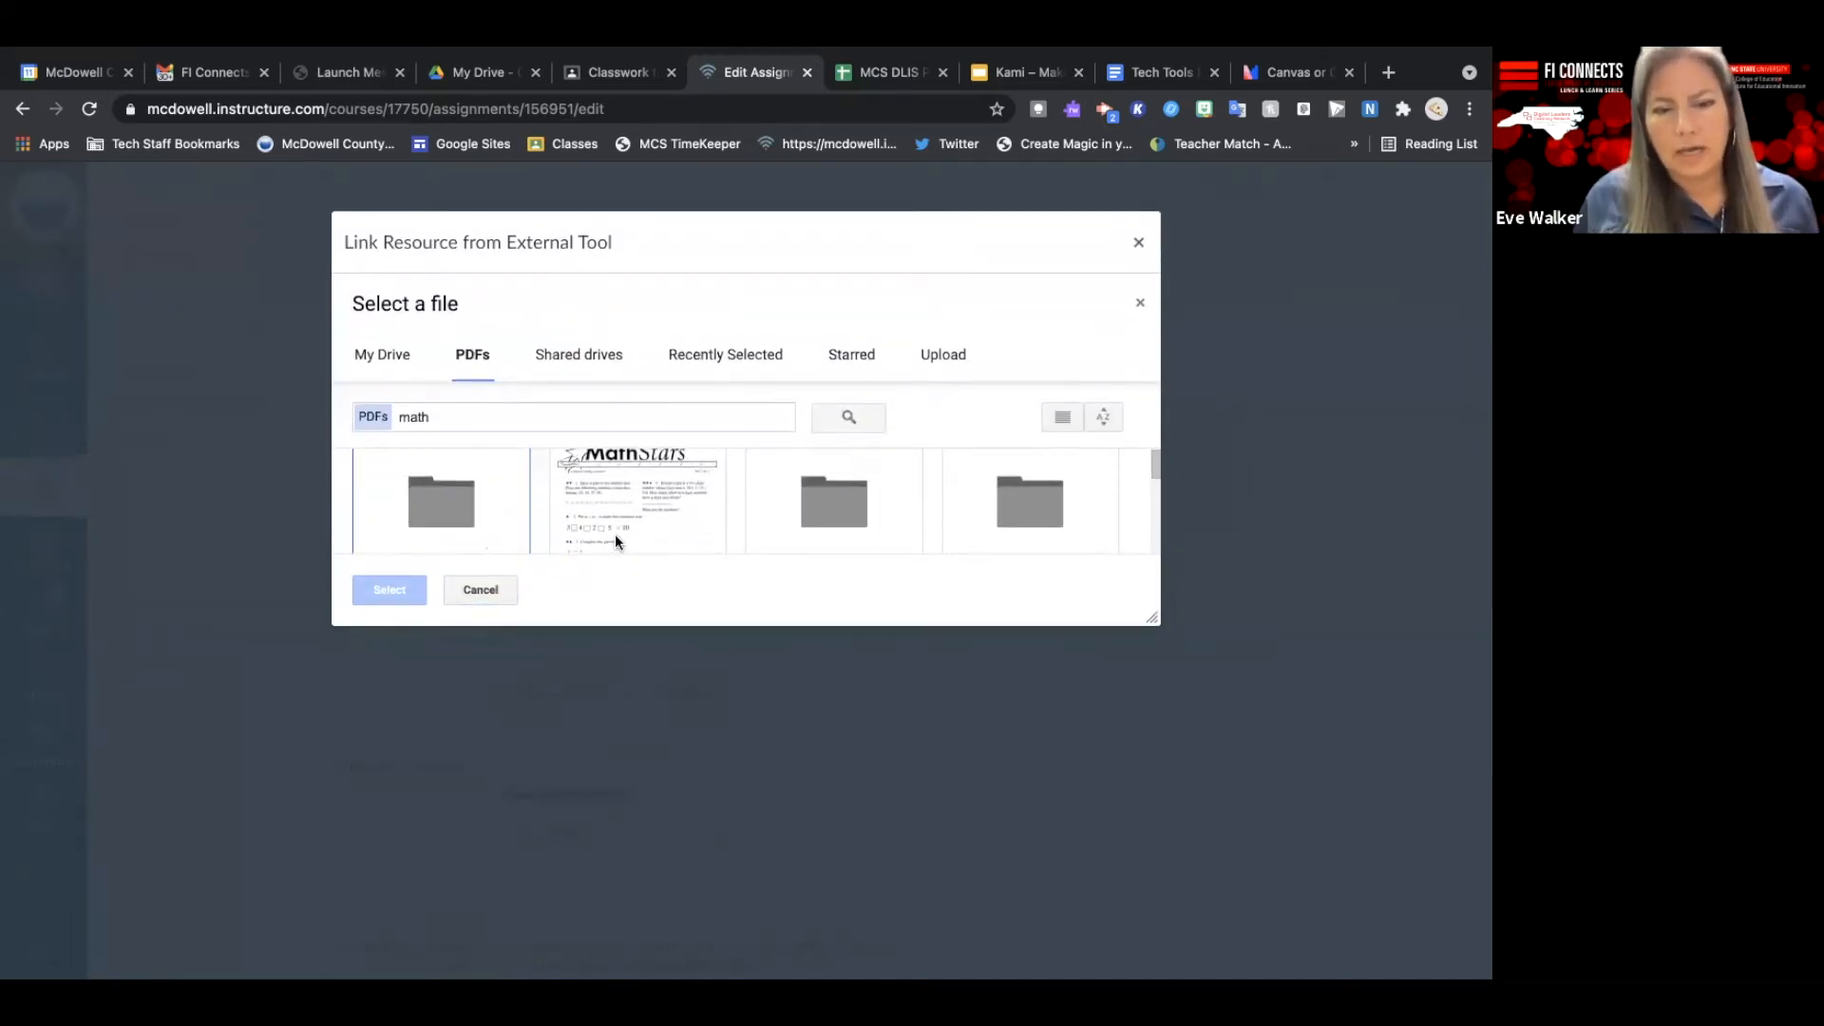
left_click(616, 541)
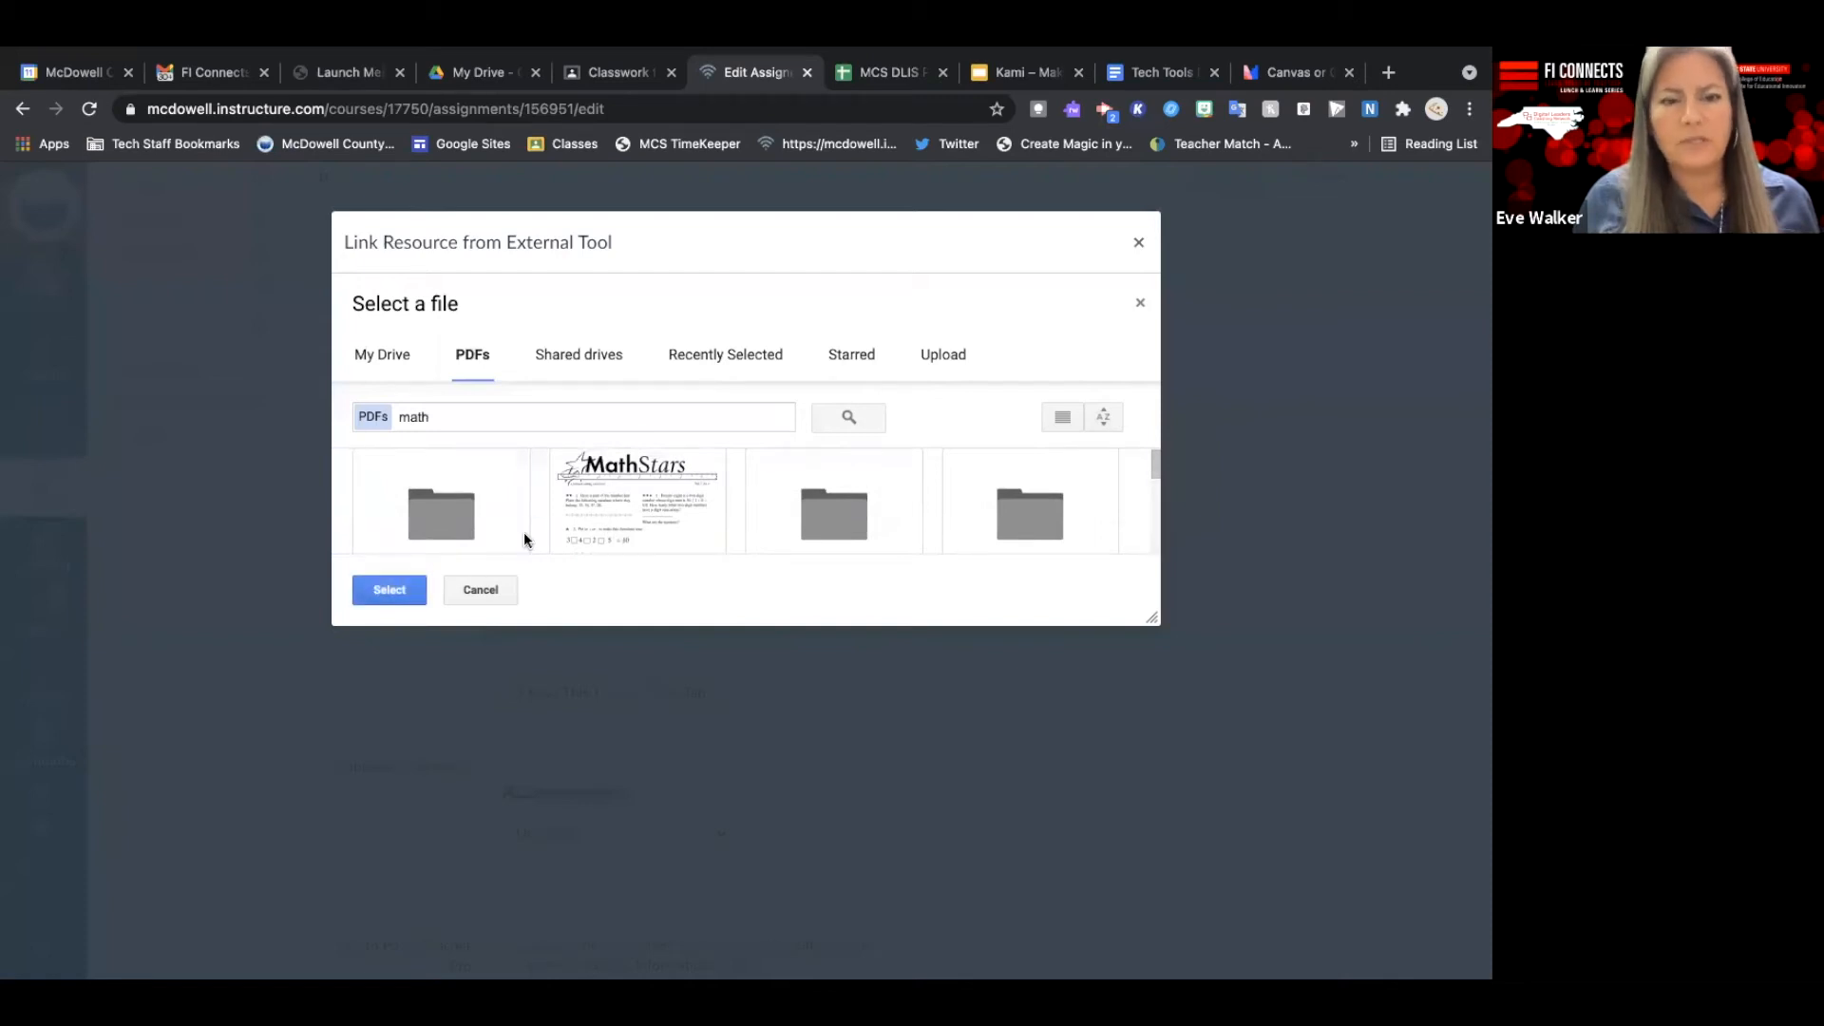
left_click(385, 596)
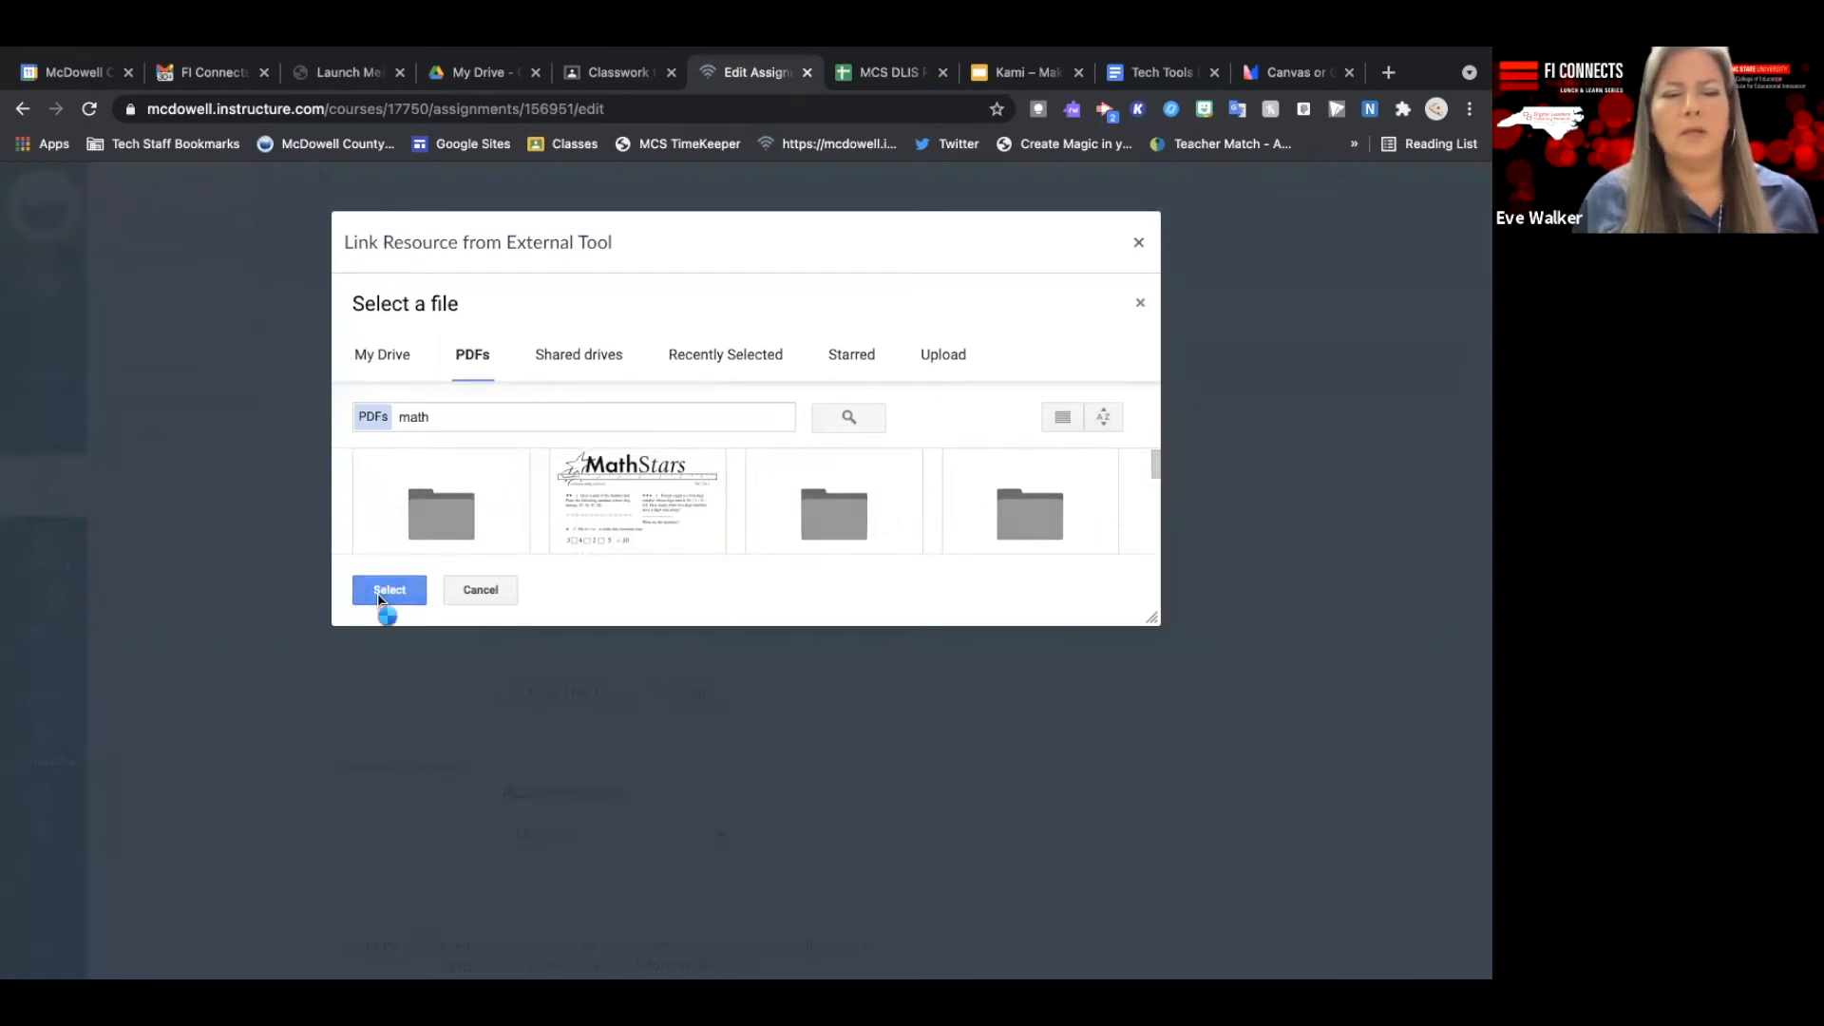
Proceed with the chosen PDF and confirm Kami Google Drive Assignment as the external tool.
scroll(441, 521, "up", 1)
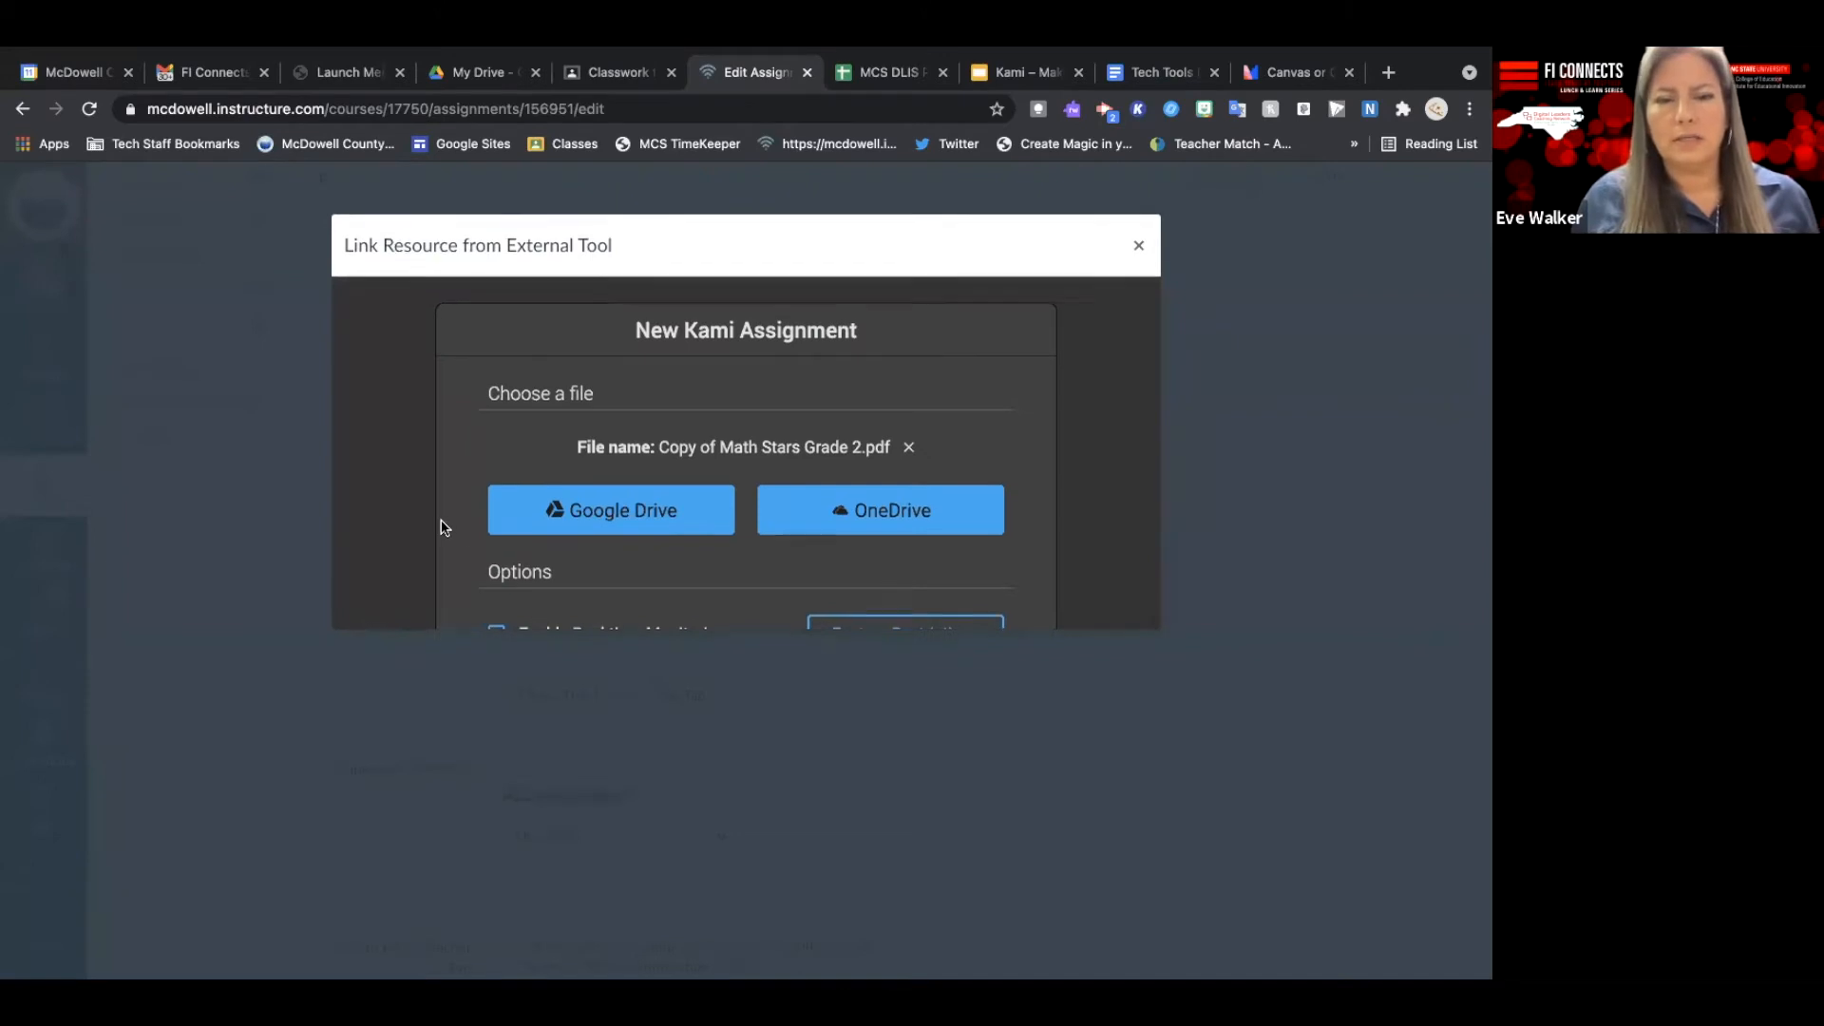
scroll(440, 521, "down", 1)
scroll(441, 525, "down", 3)
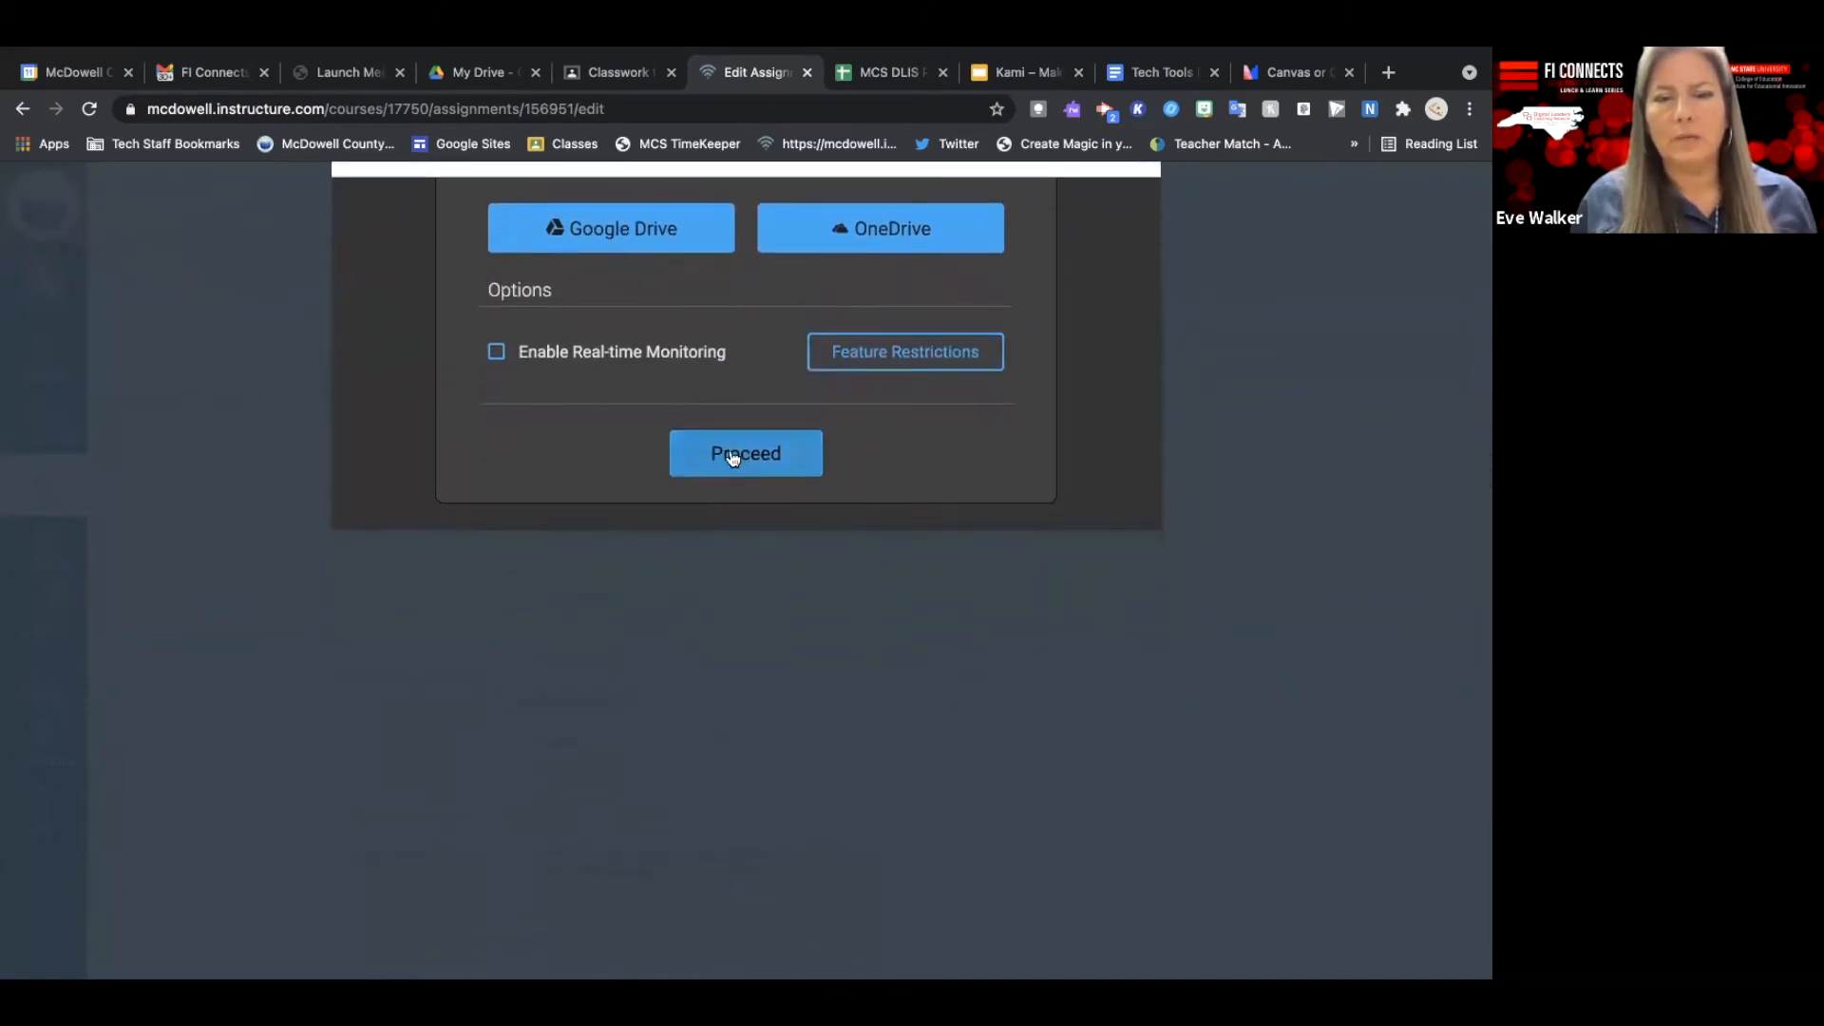
left_click(727, 463)
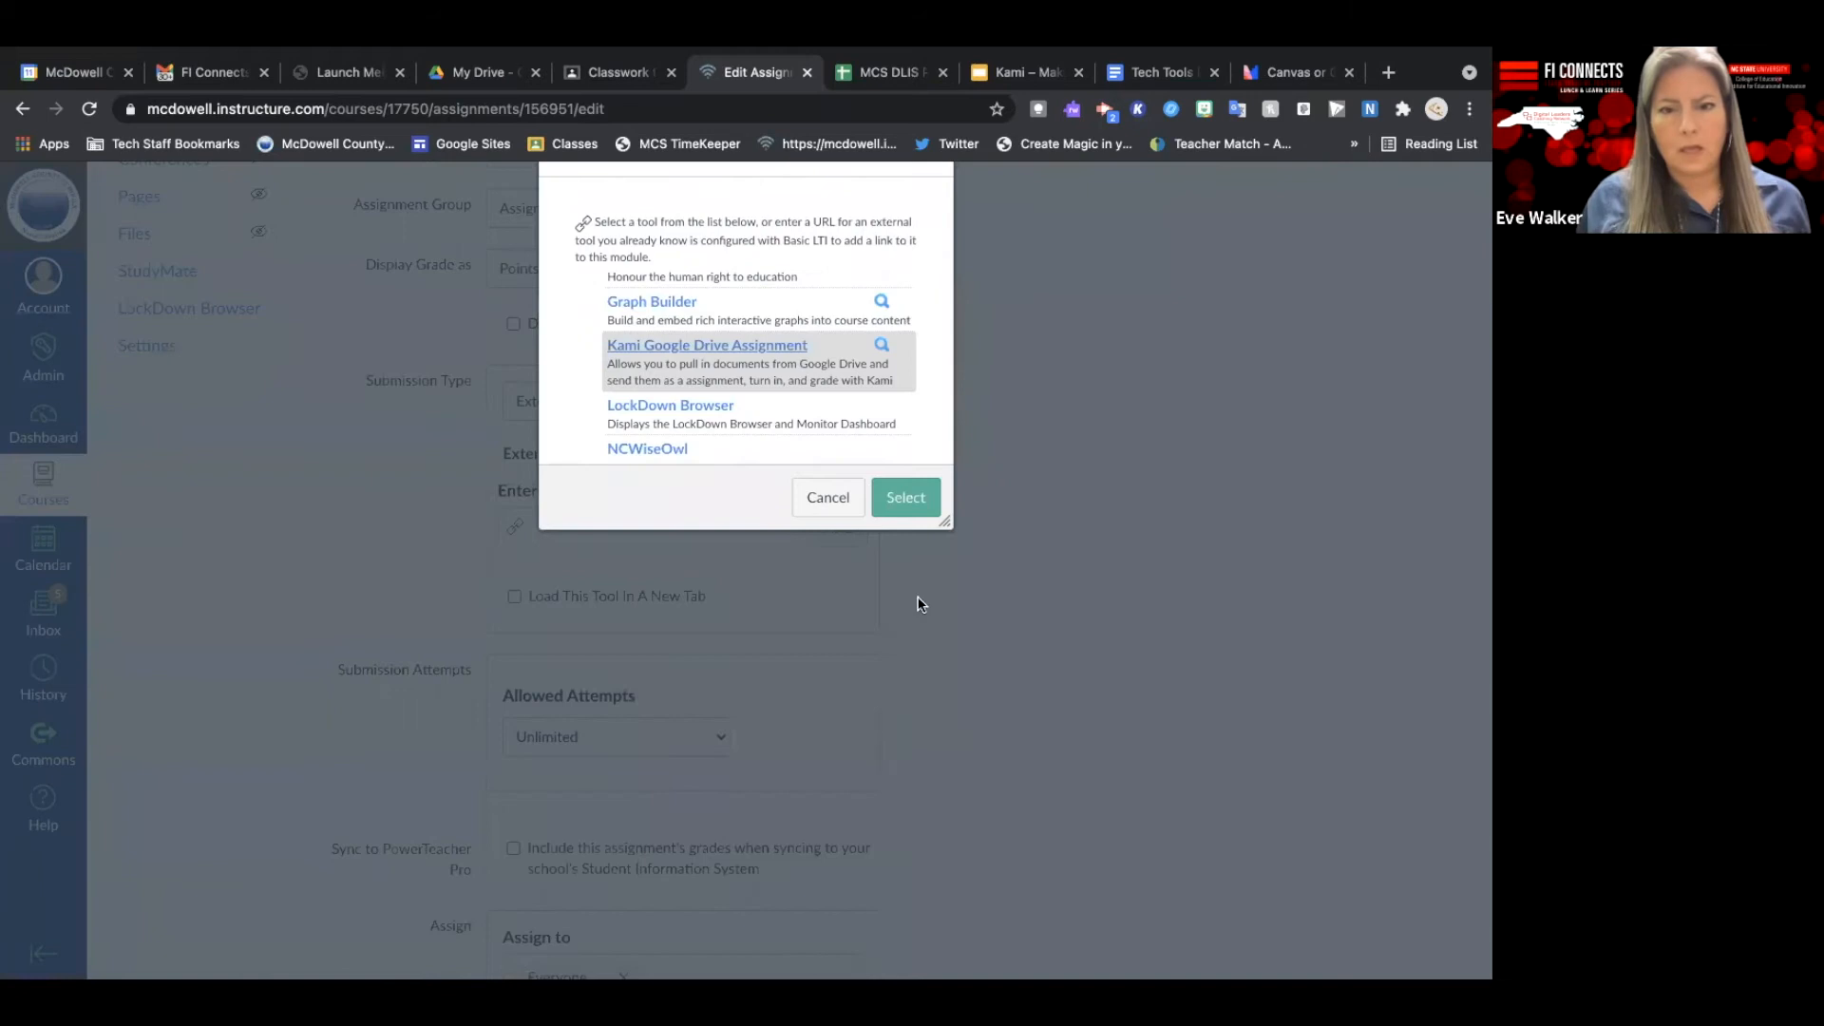
left_click(906, 498)
Make the external tool load in a new tab, and save and publish the assignment.
scroll(937, 675, "down", 1)
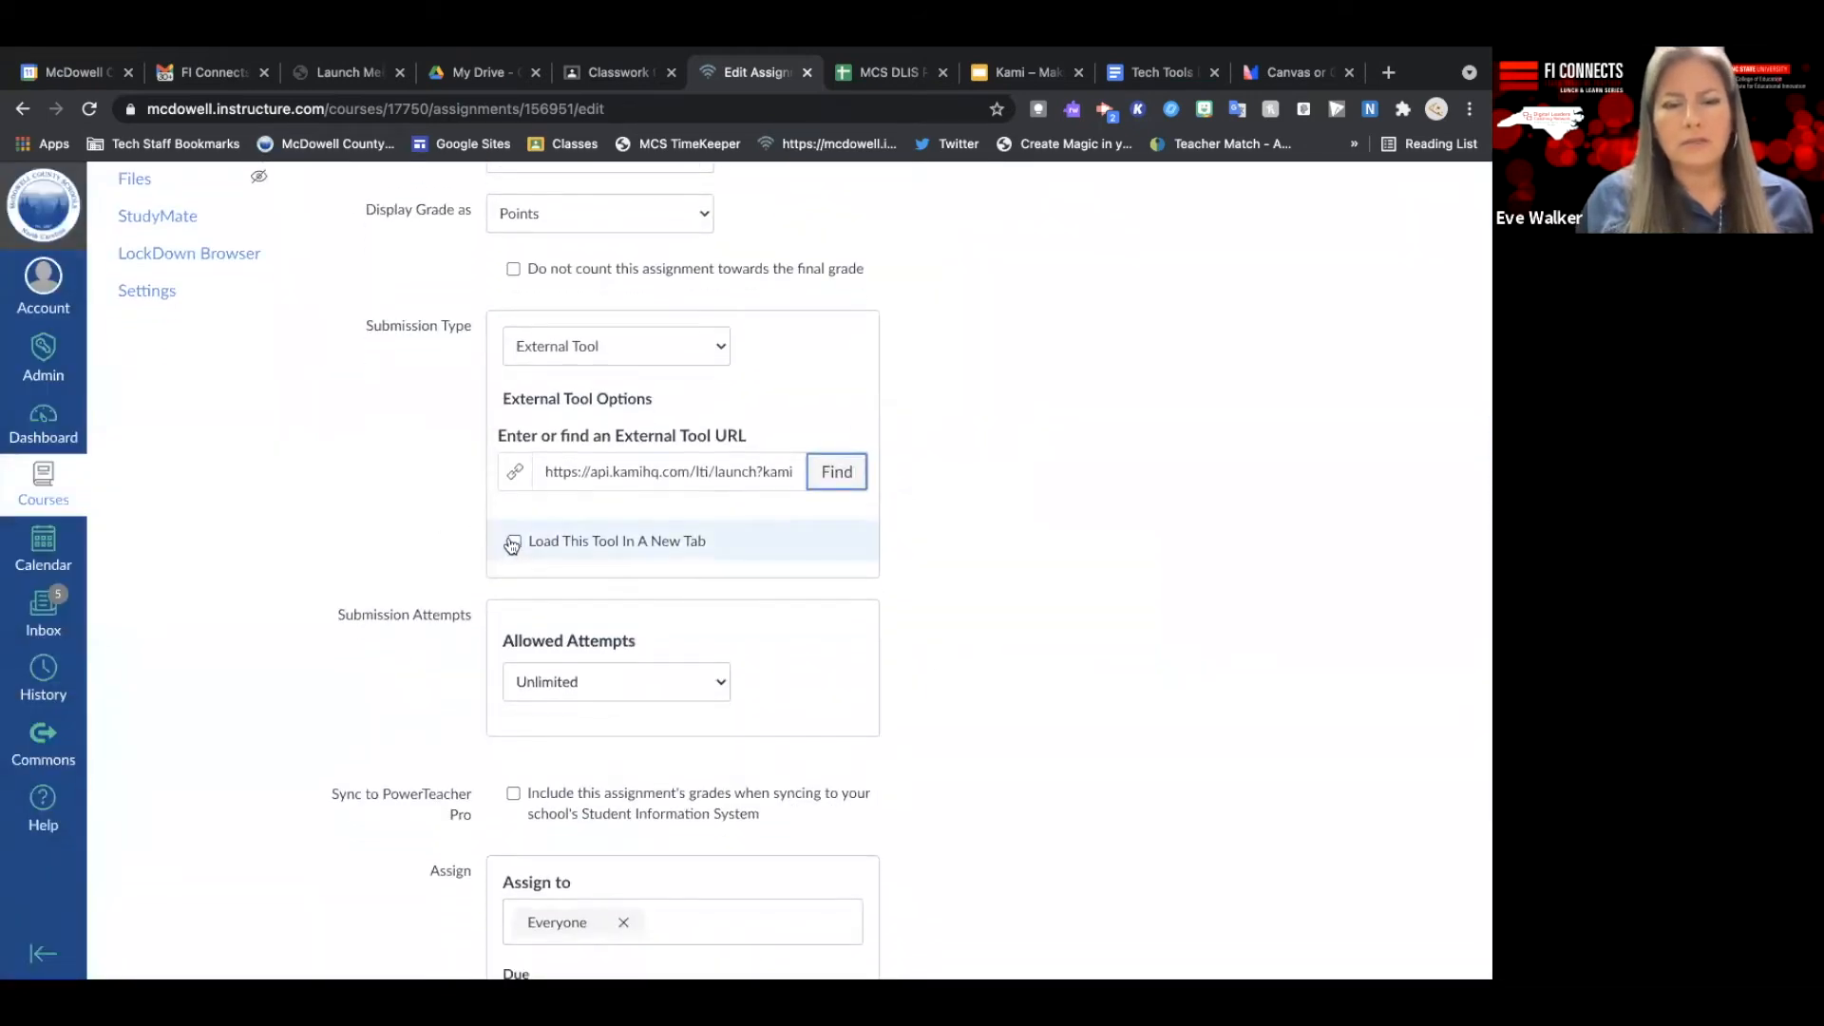
left_click(513, 543)
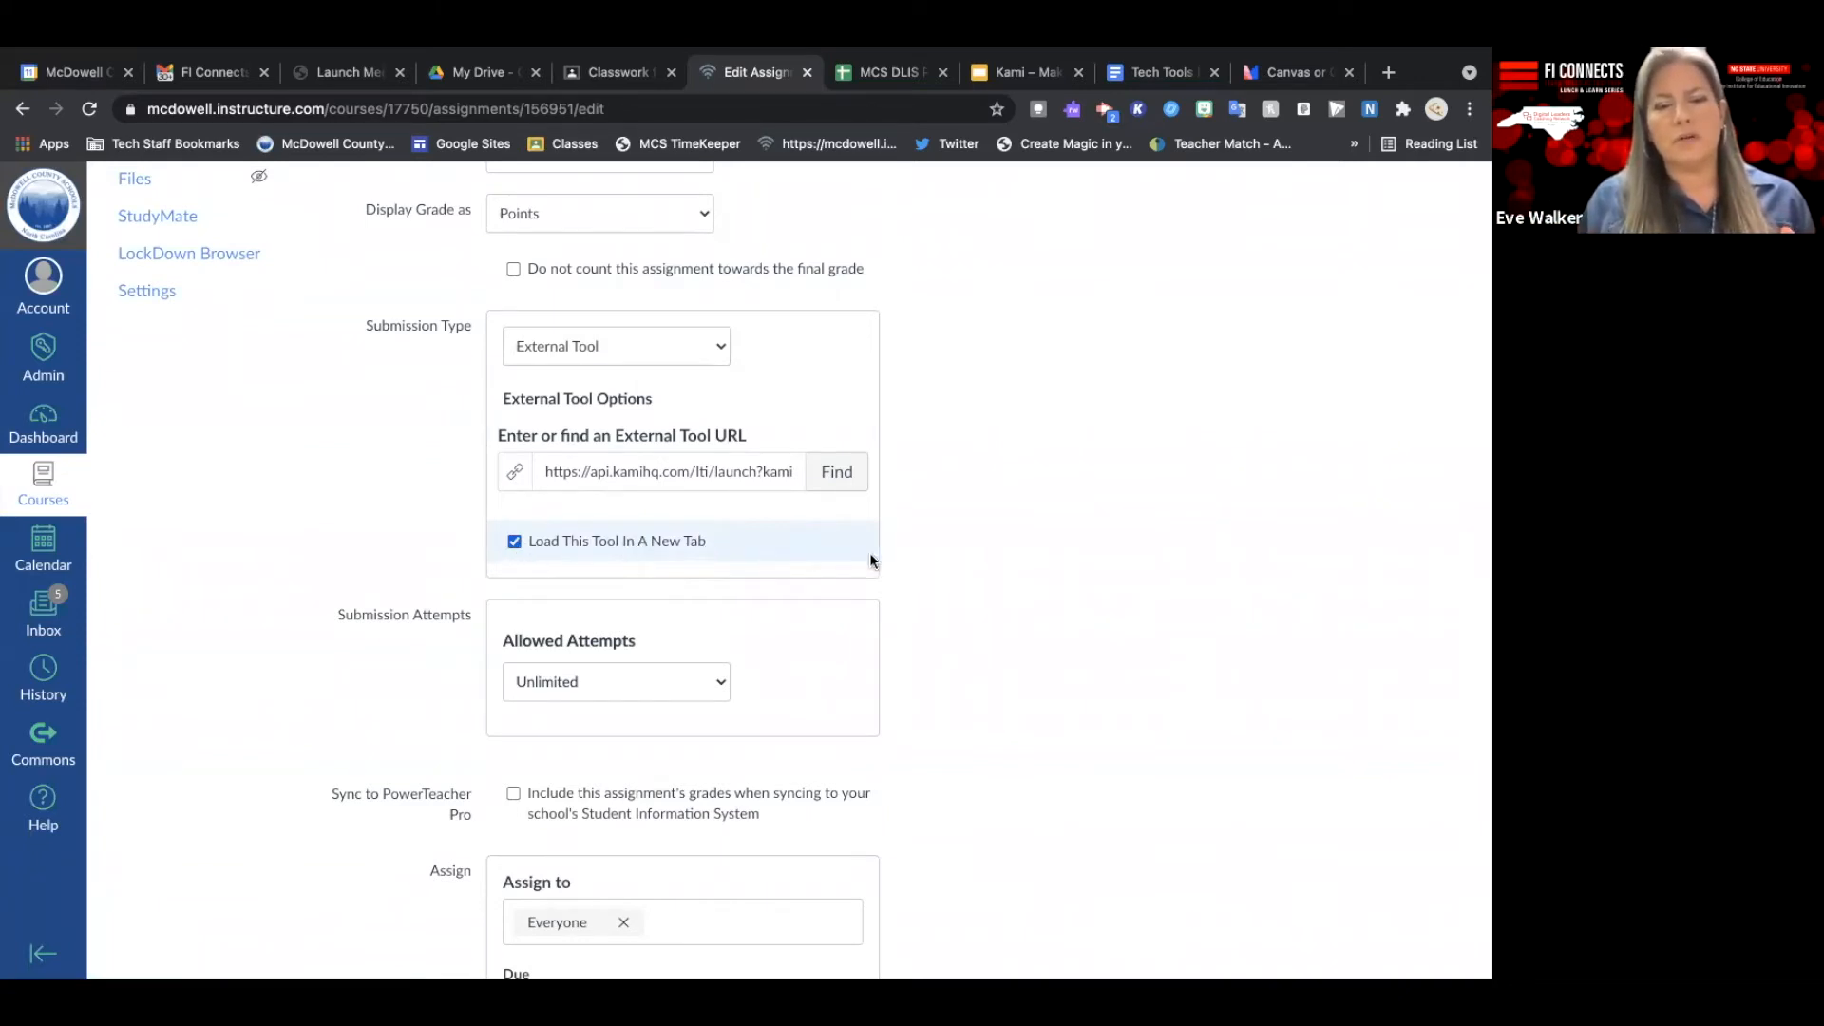
scroll(926, 564, "down", 5)
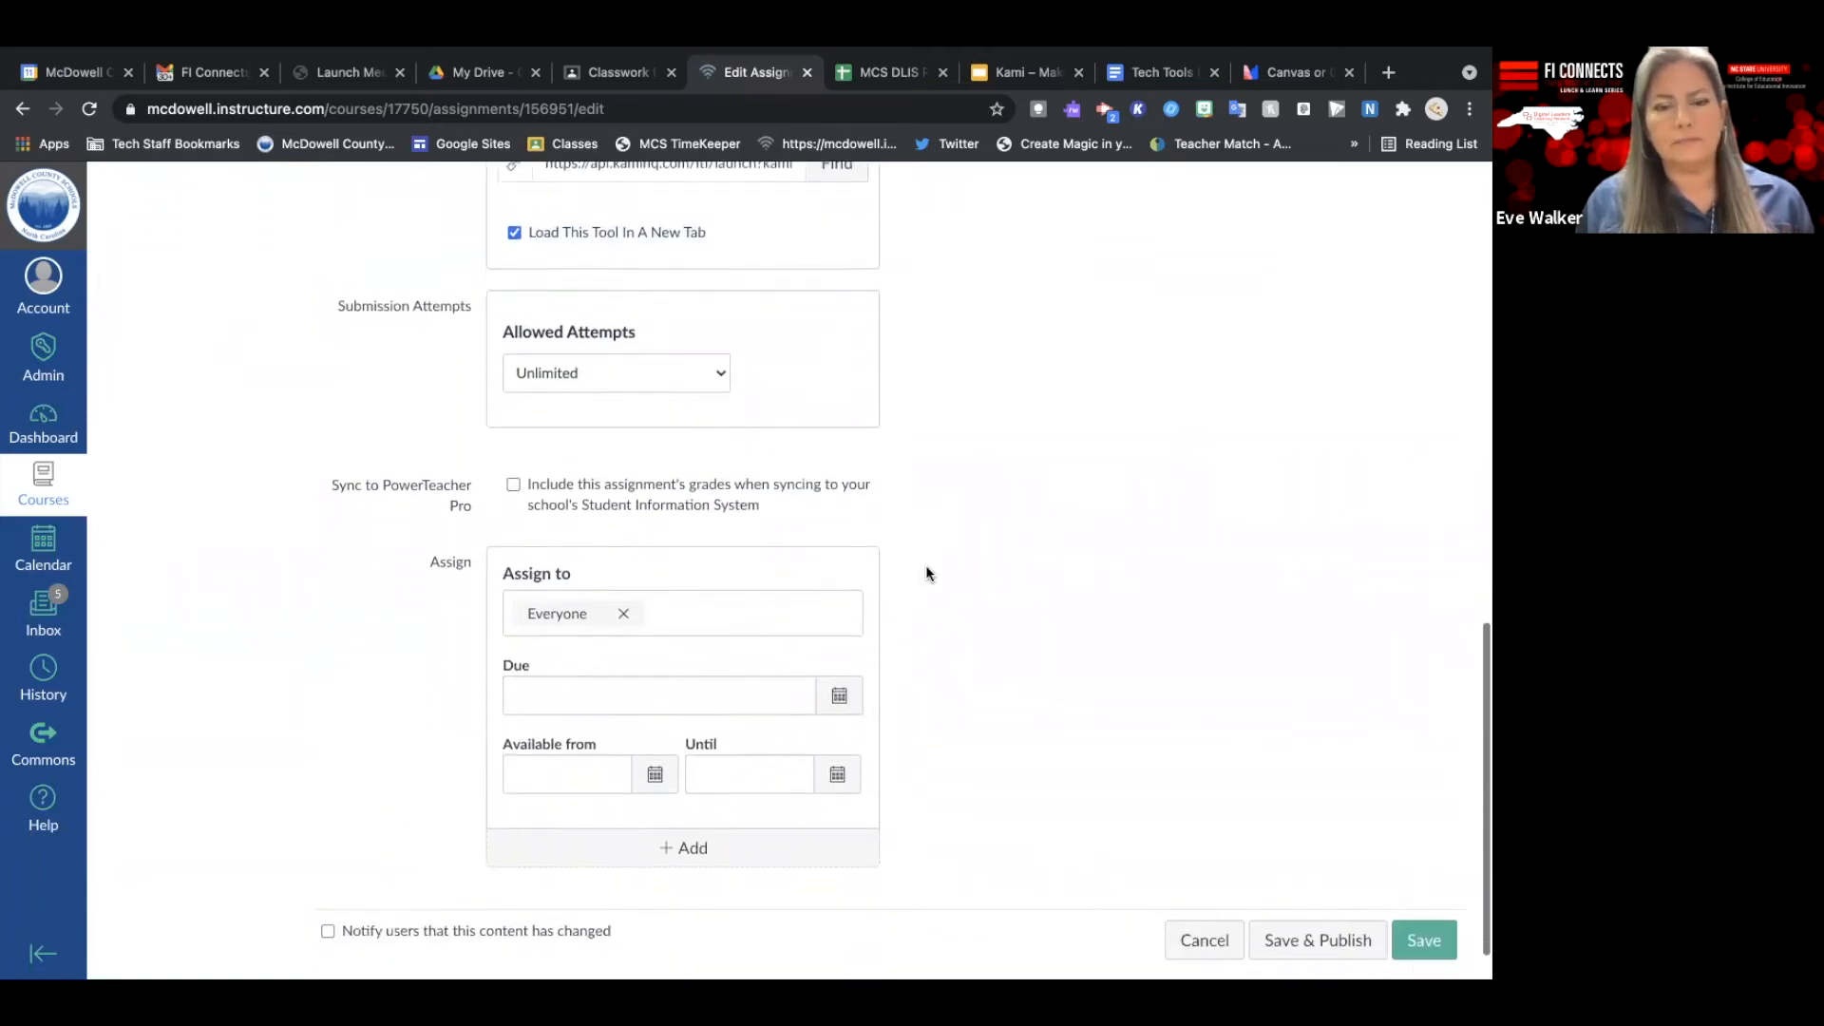
scroll(926, 570, "down", 1)
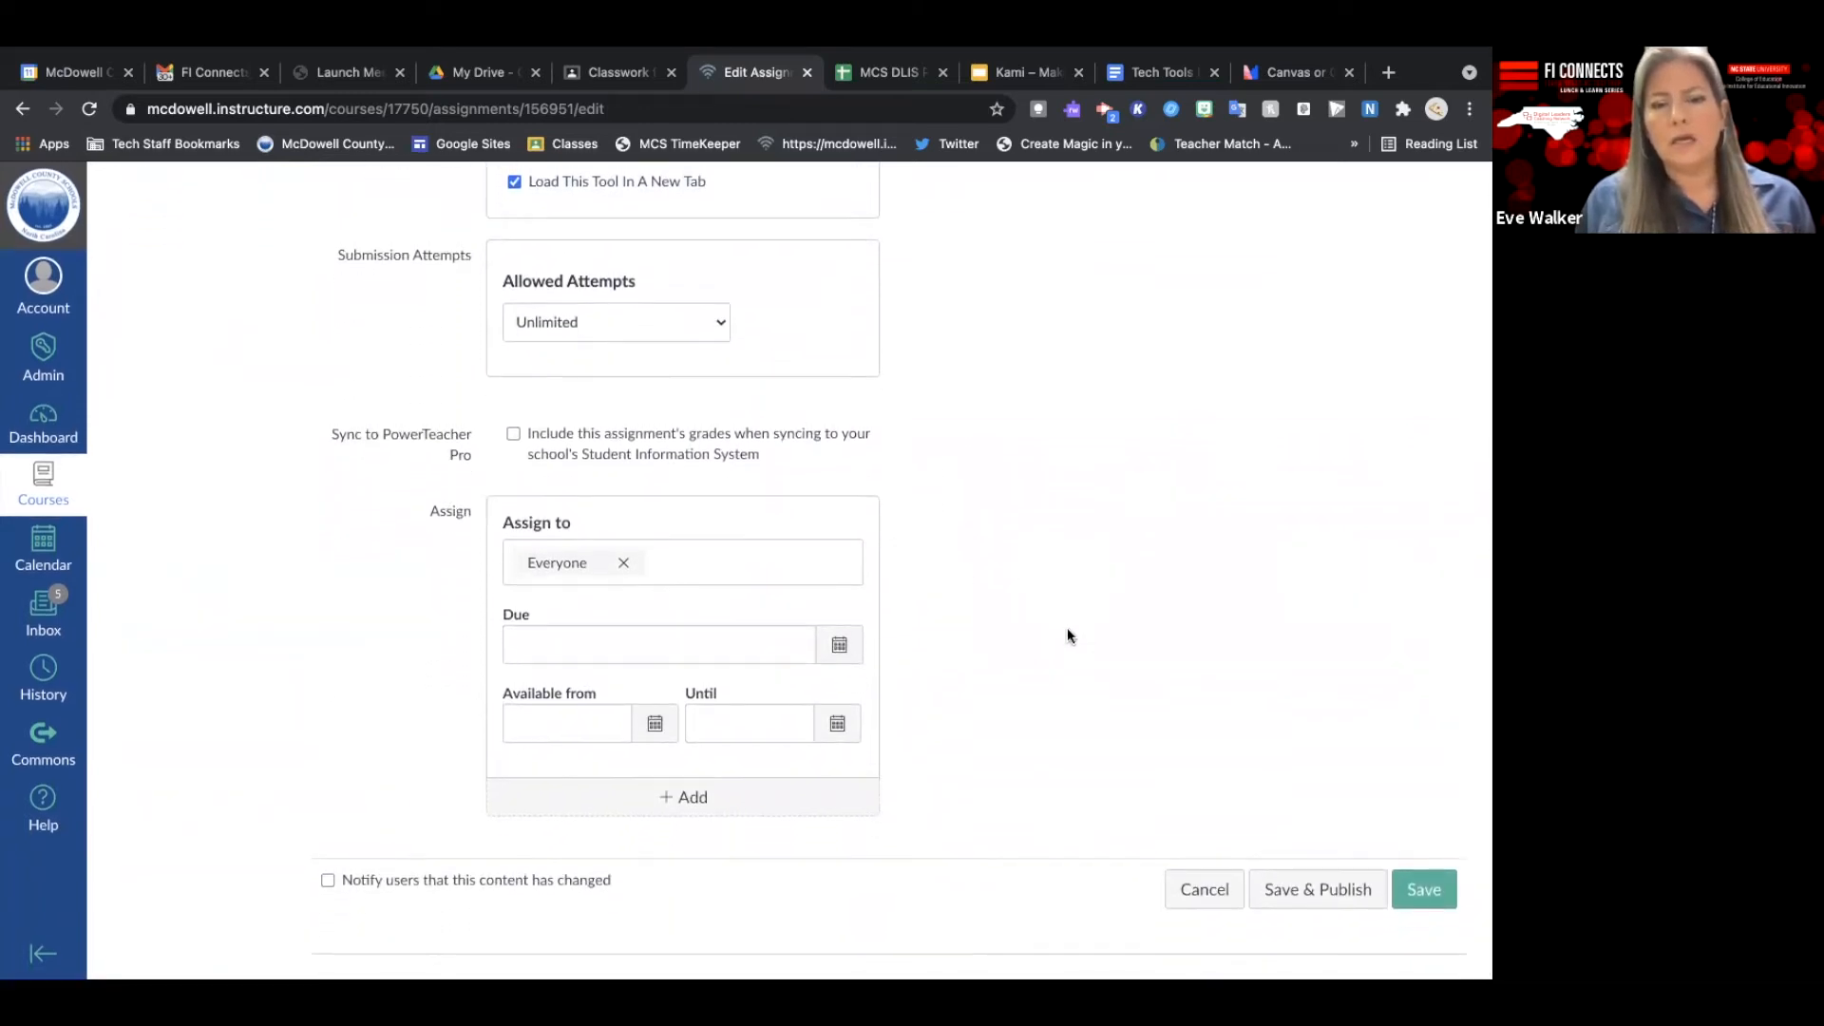
left_click(1308, 891)
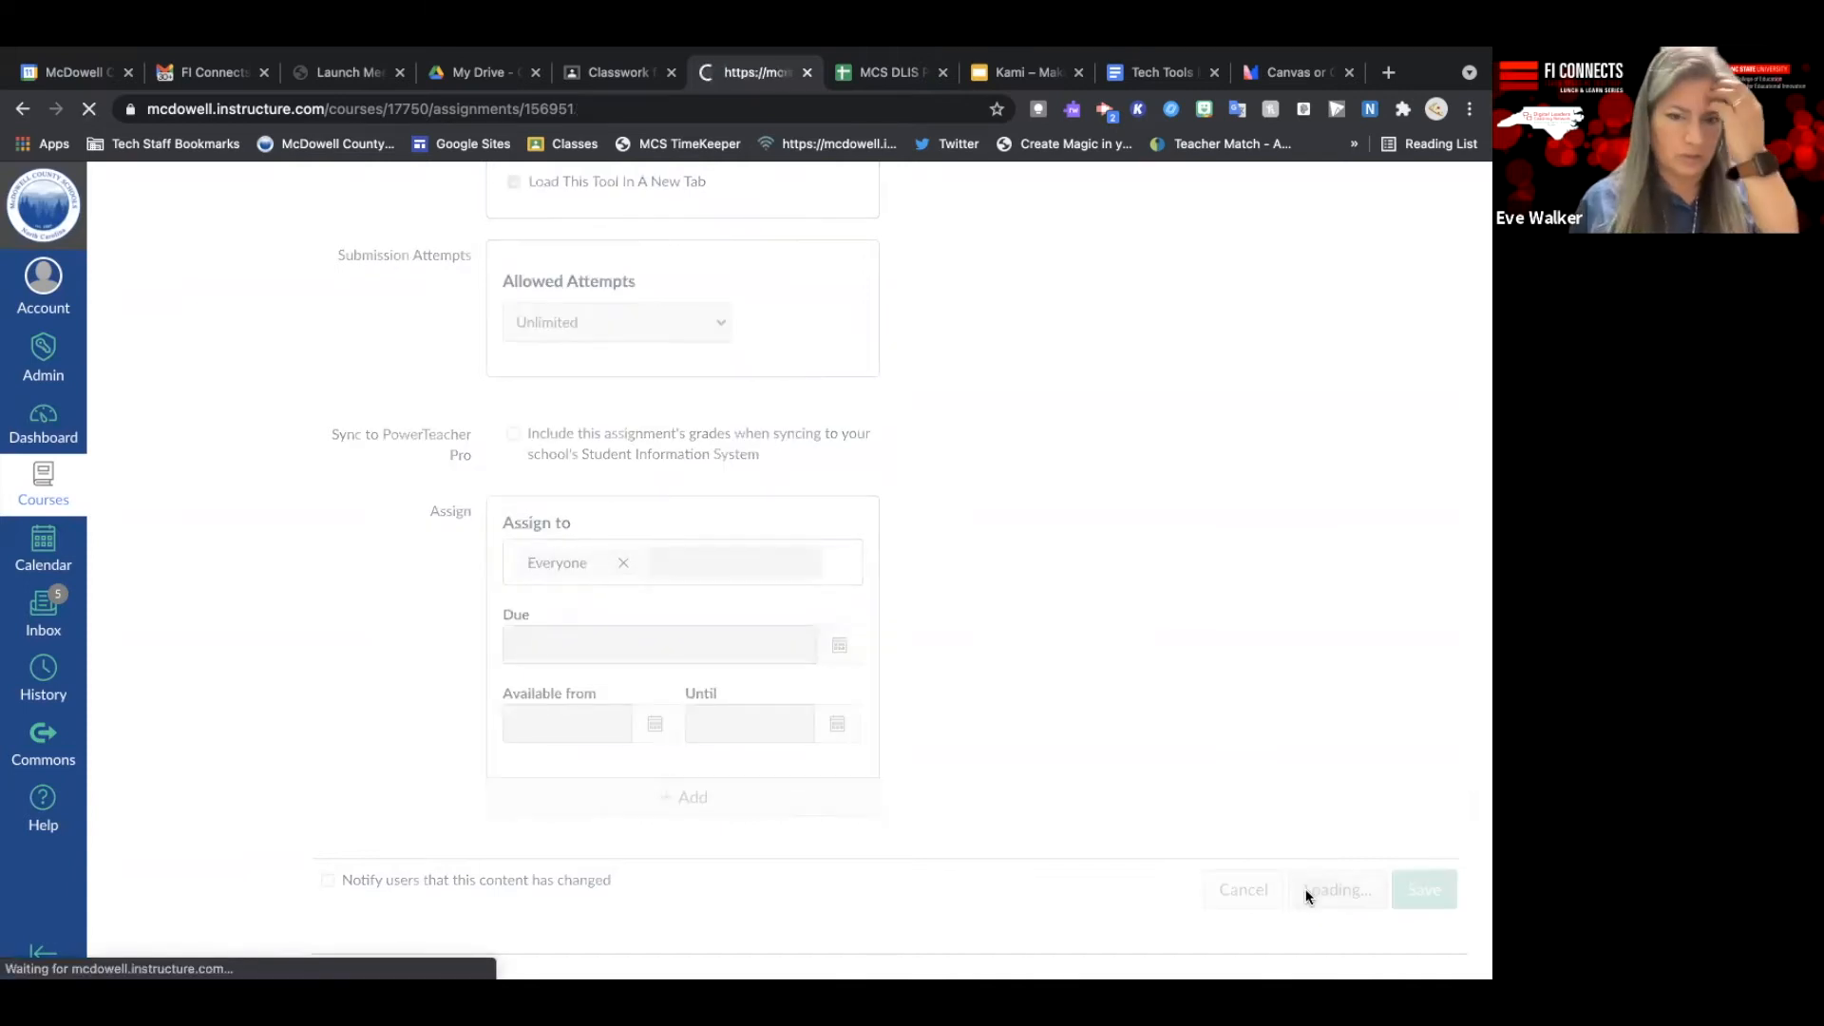
mouse_move(831, 955)
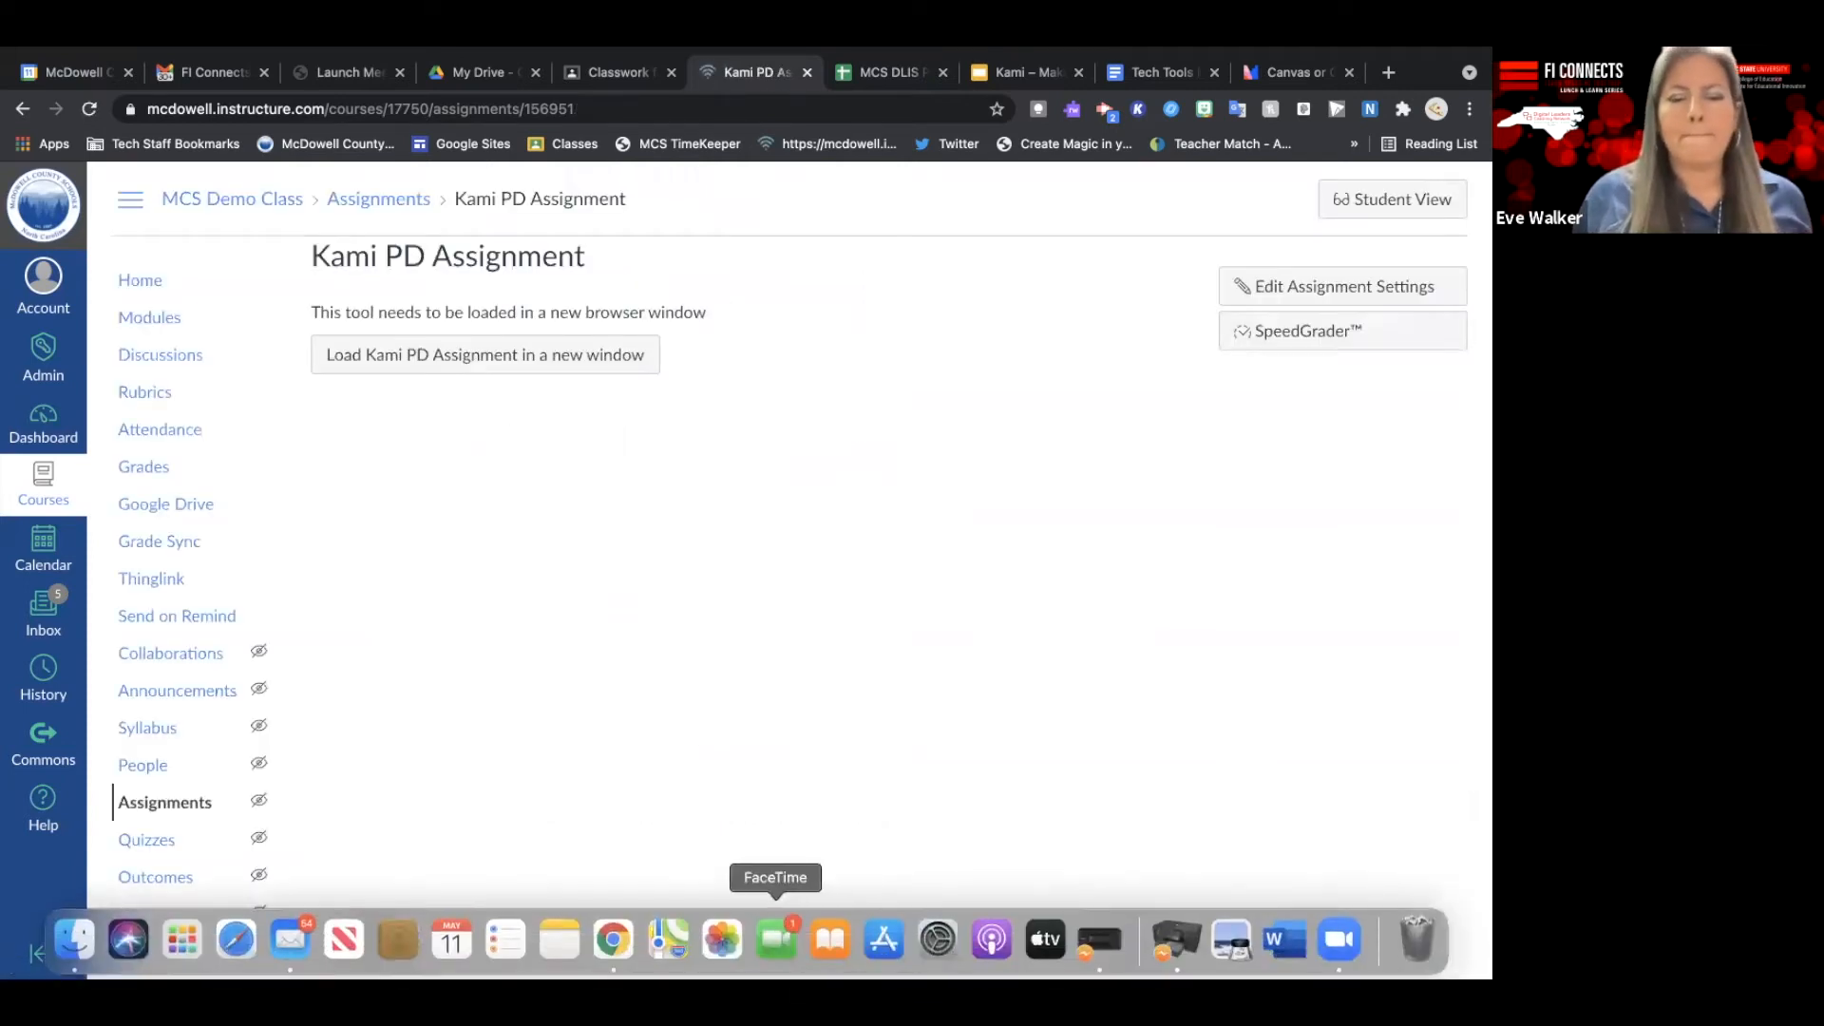
Switch to the incognito student window, open the Kami PD Assignment from the MCS Demo Class modules, and load it in a new window.
left_click(613, 944)
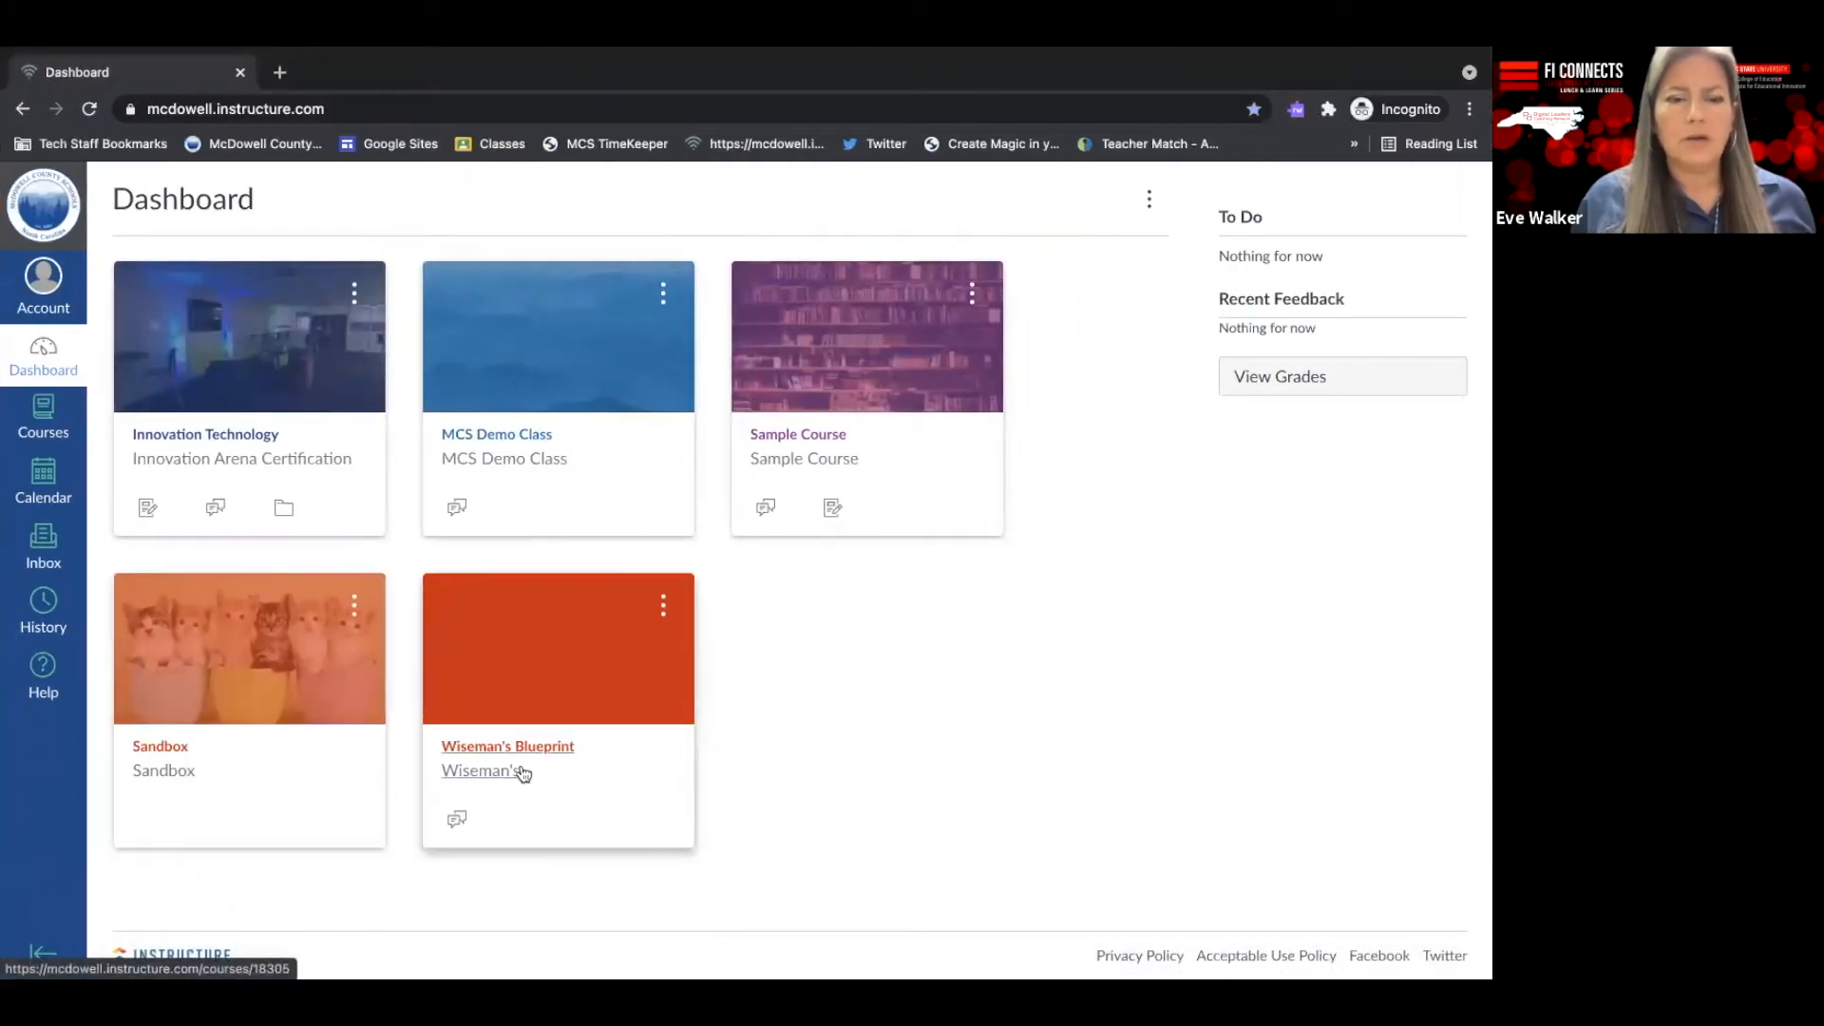
left_click(498, 462)
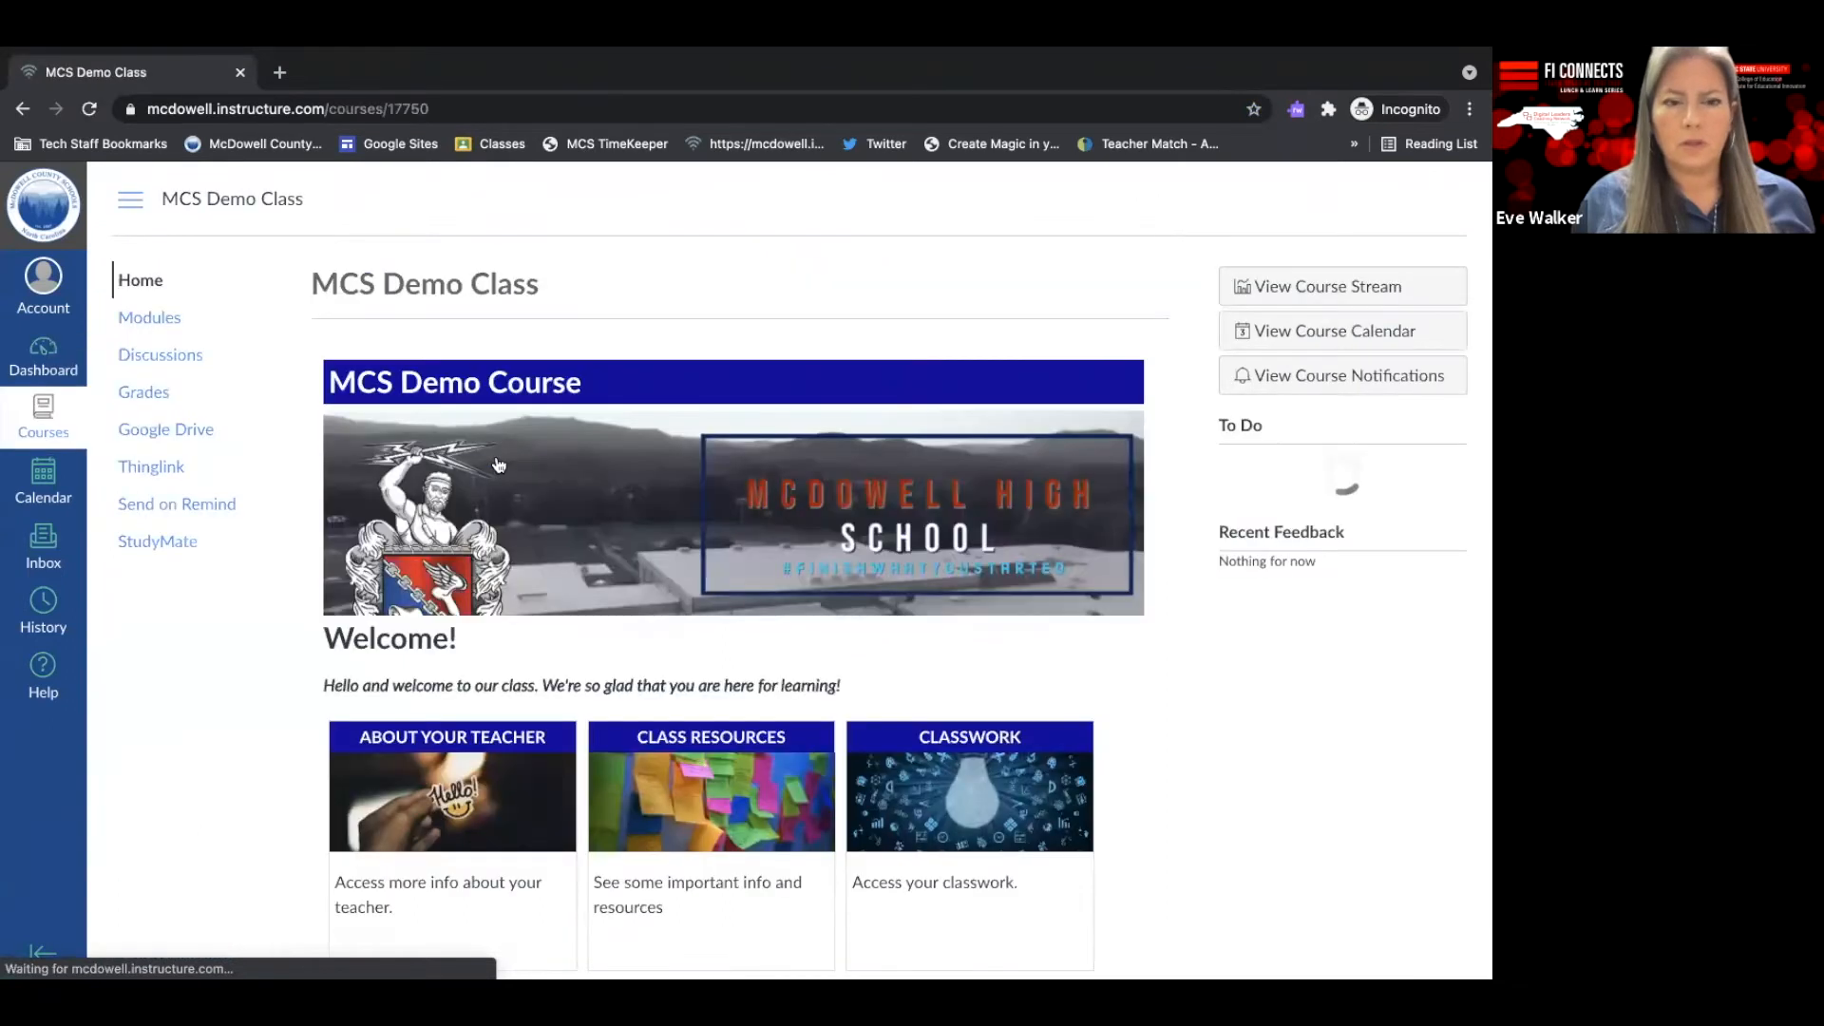
left_click(149, 319)
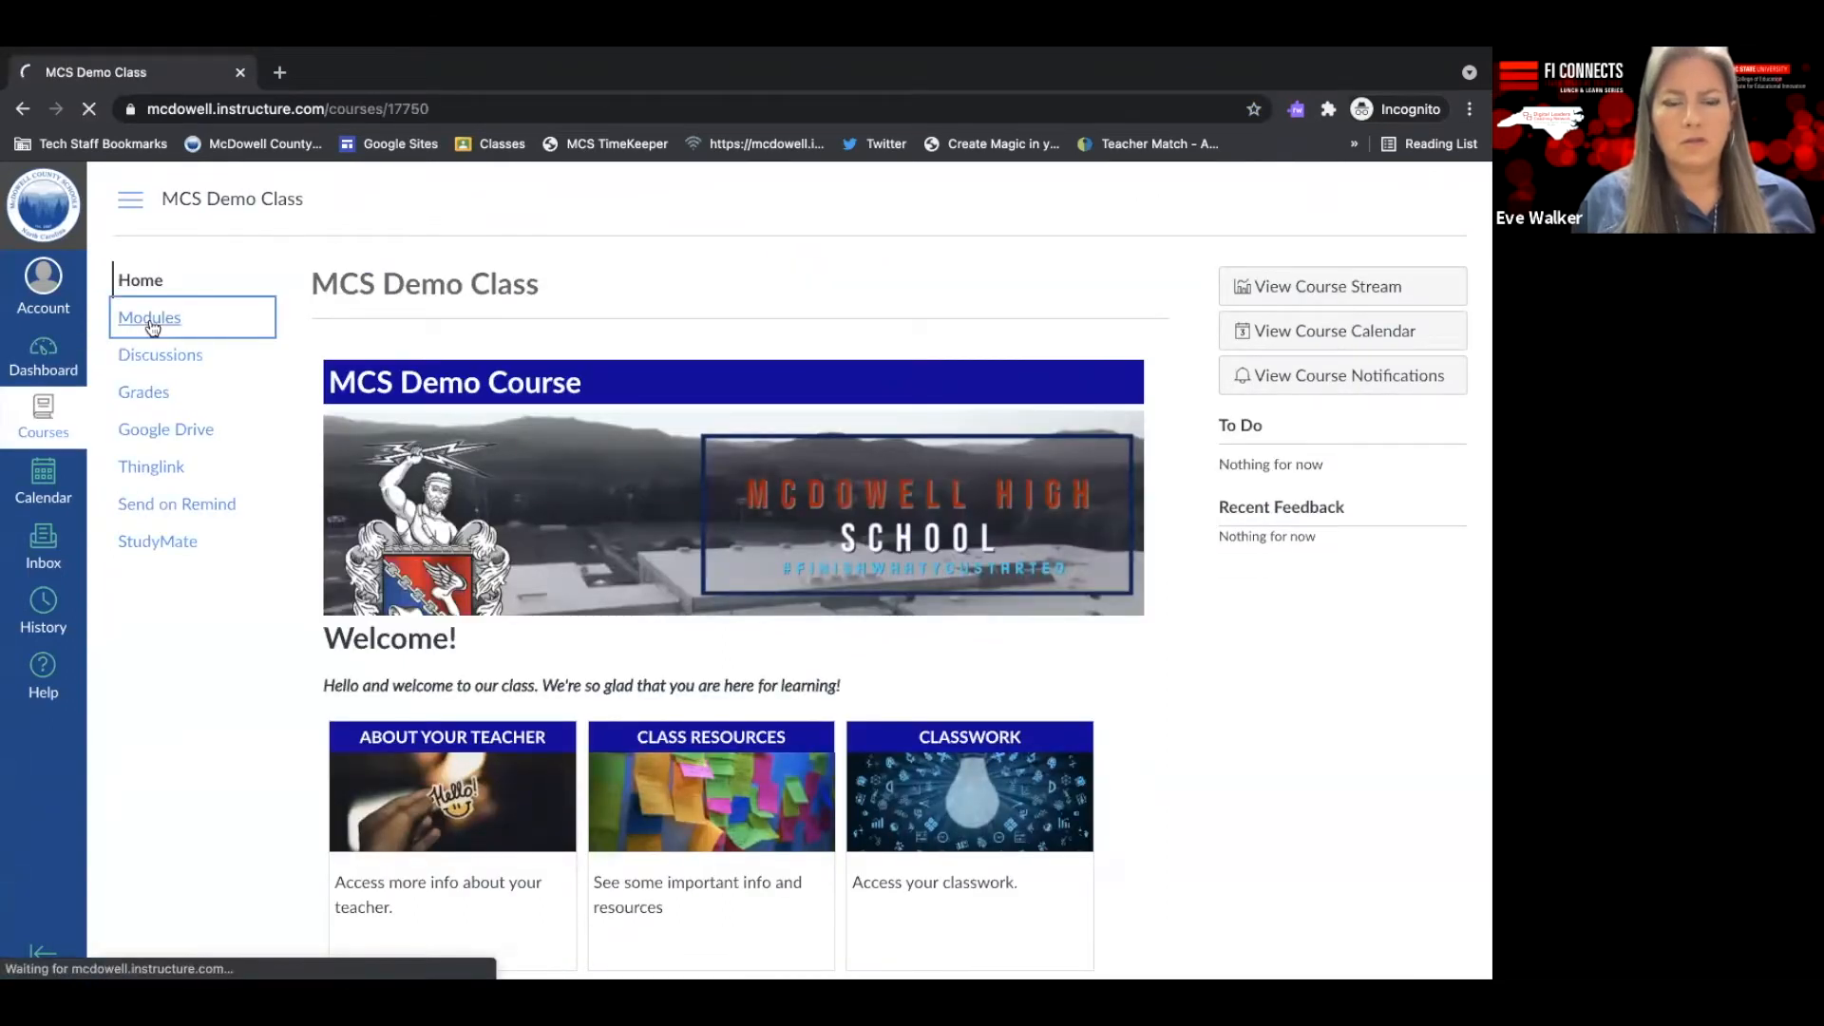
scroll(605, 538, "down", 3)
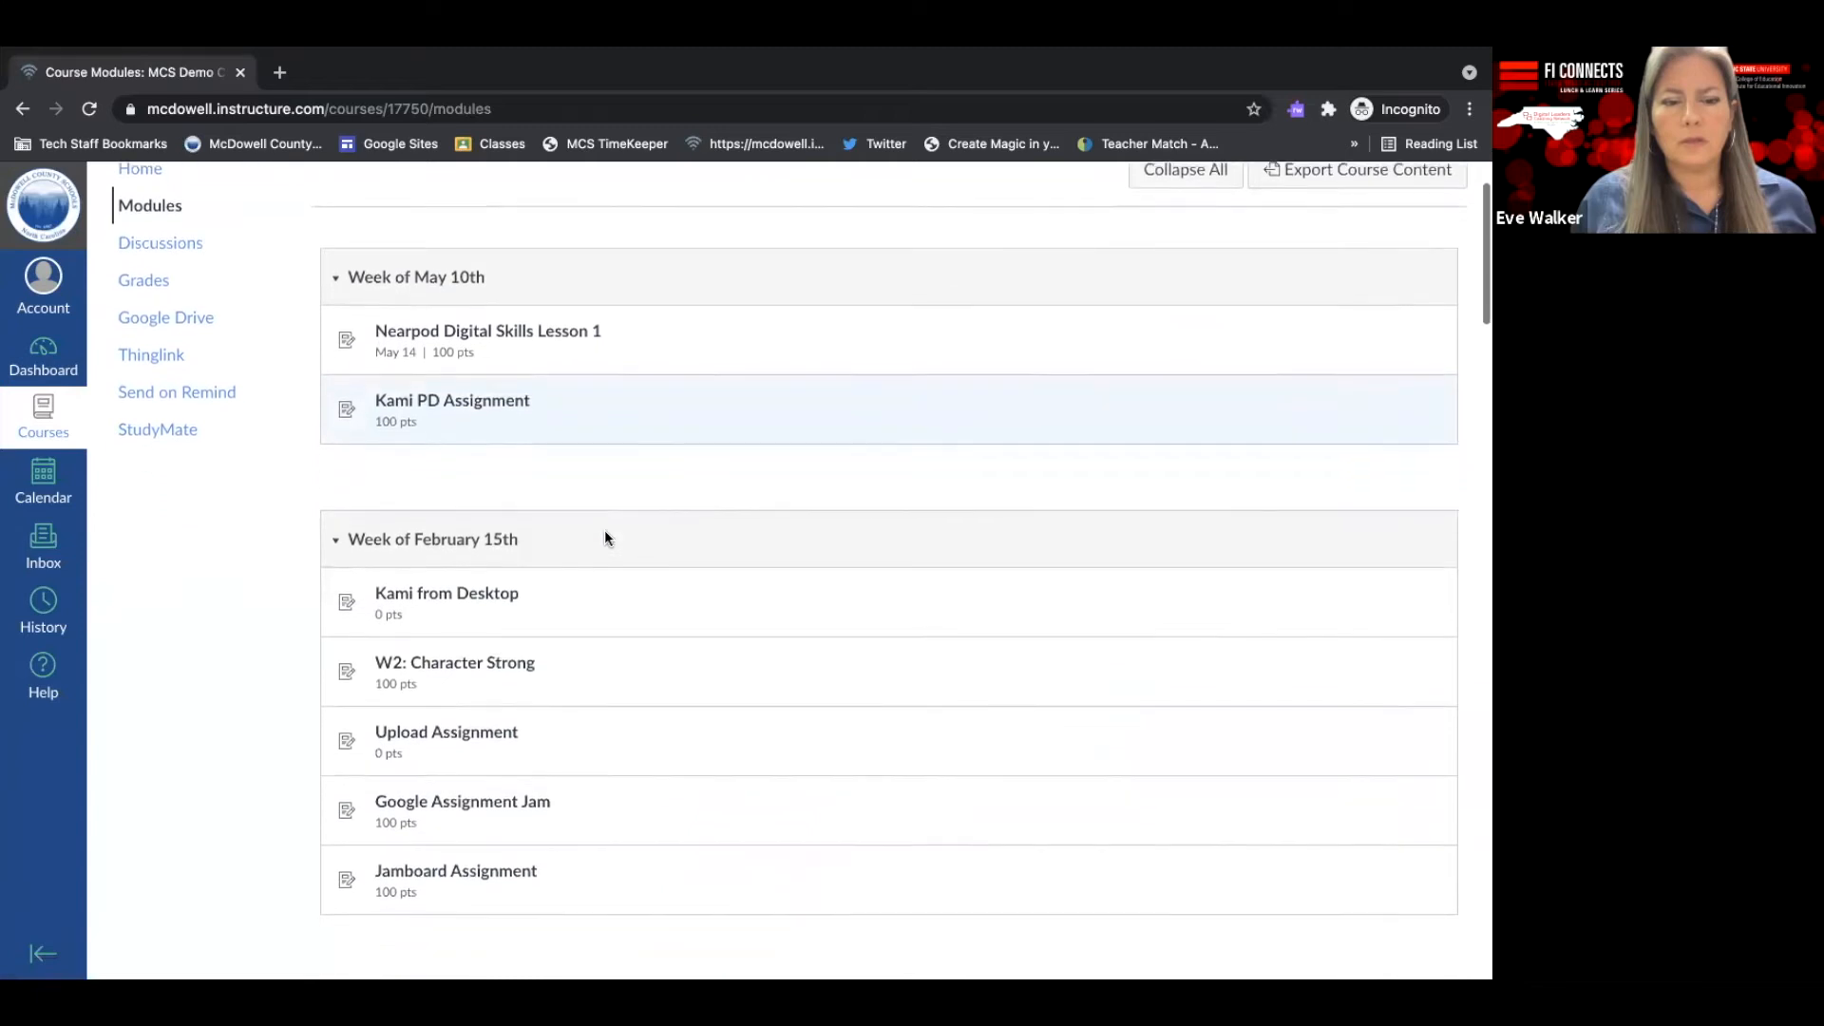
left_click(468, 362)
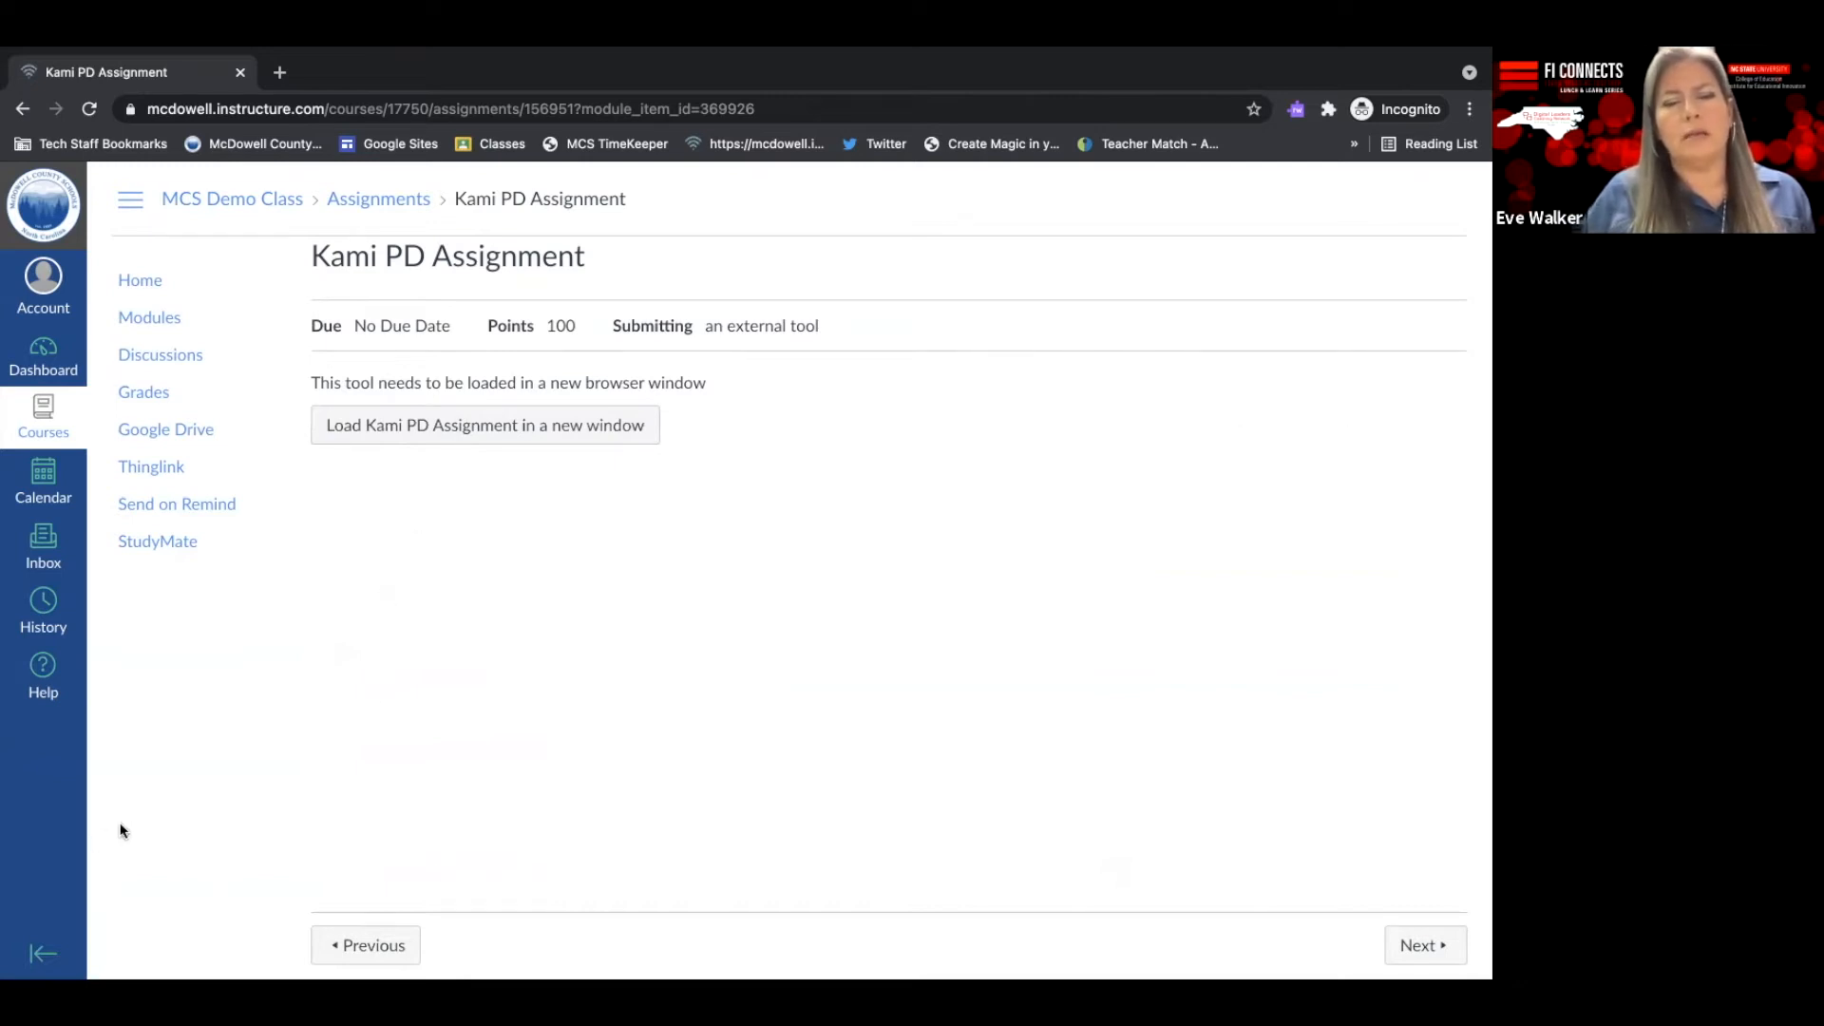
left_click(454, 436)
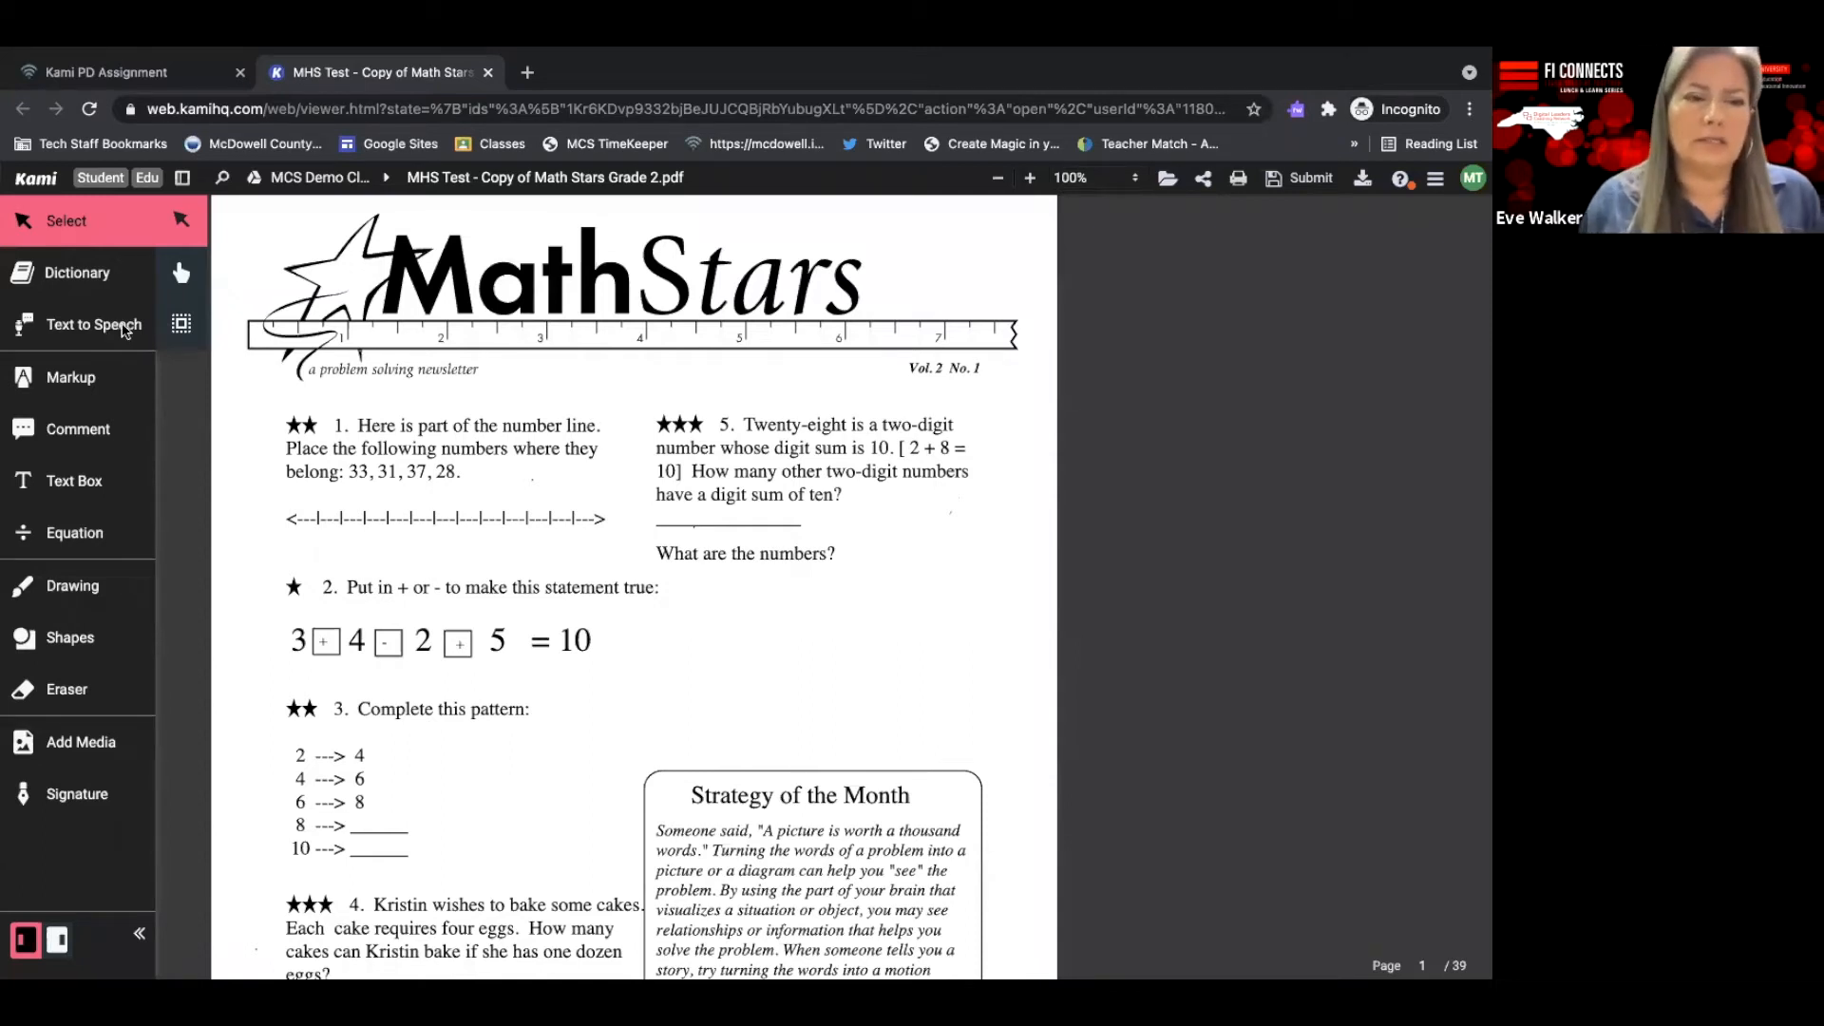
Use Text to Speech to read aloud the opening of the Strategy of the Month passage, and stop the playback.
left_click(107, 329)
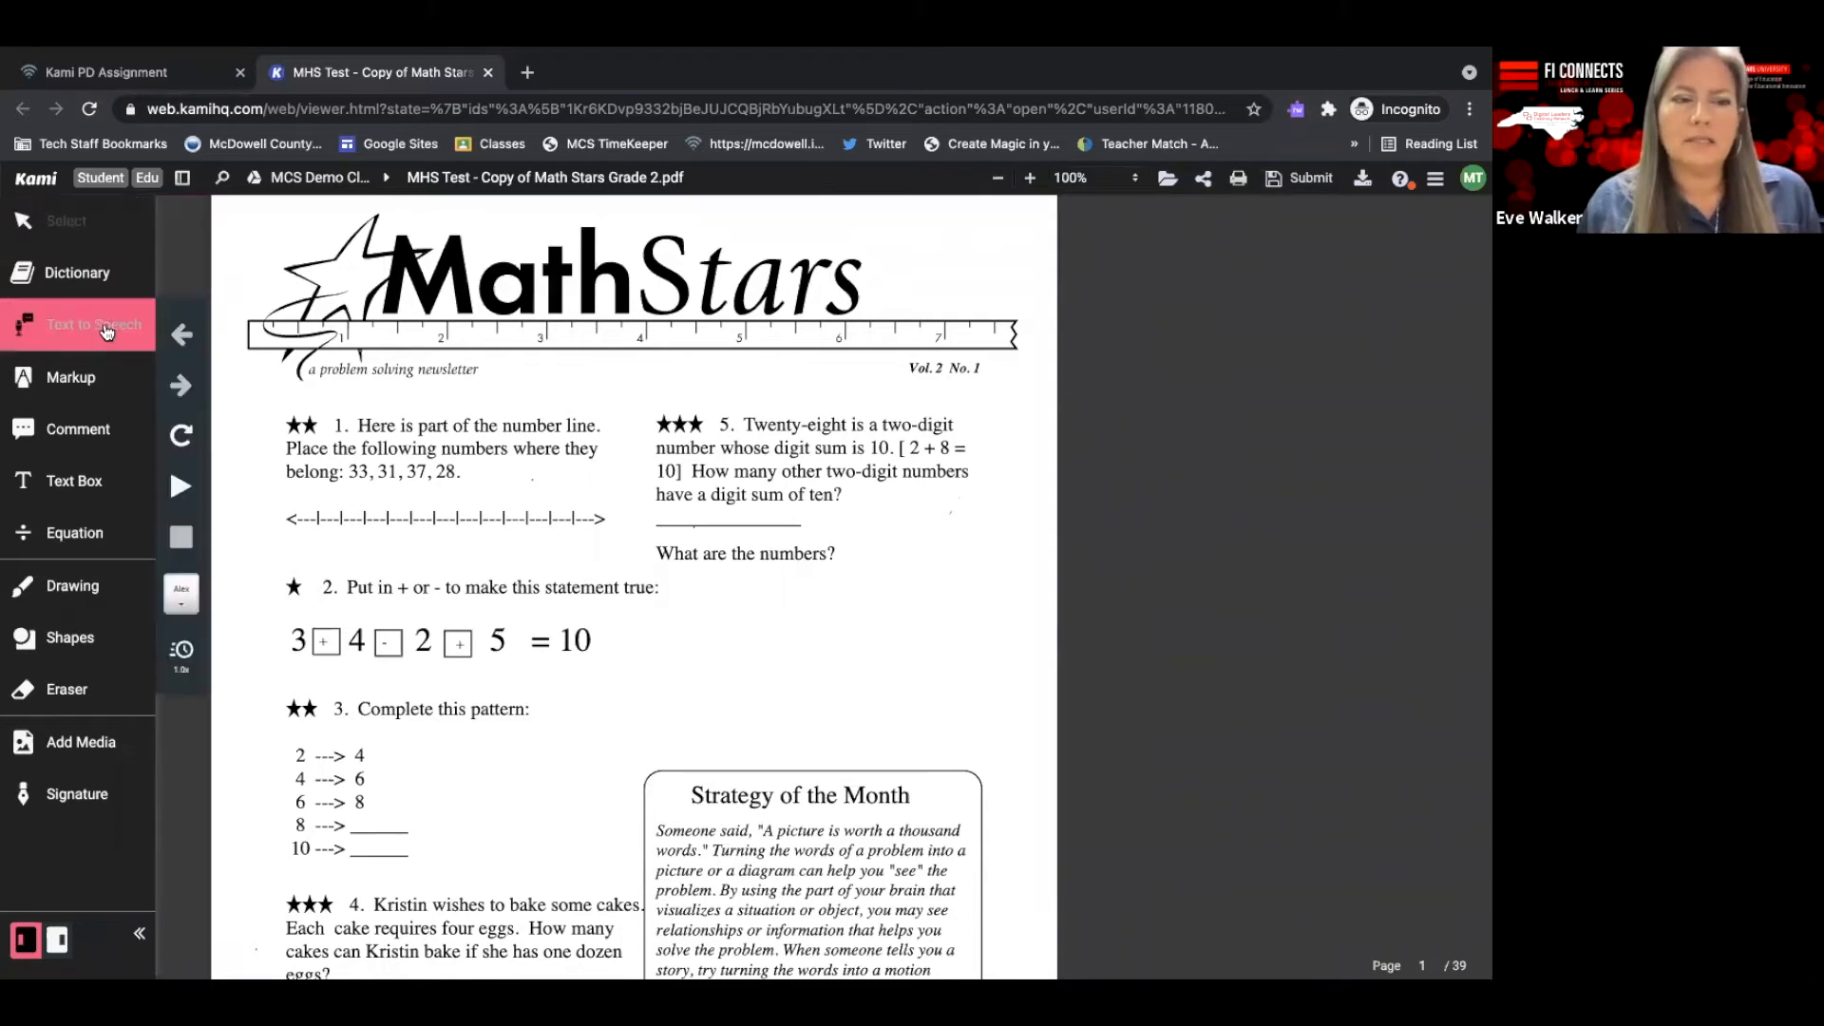
scroll(703, 726, "down", 2)
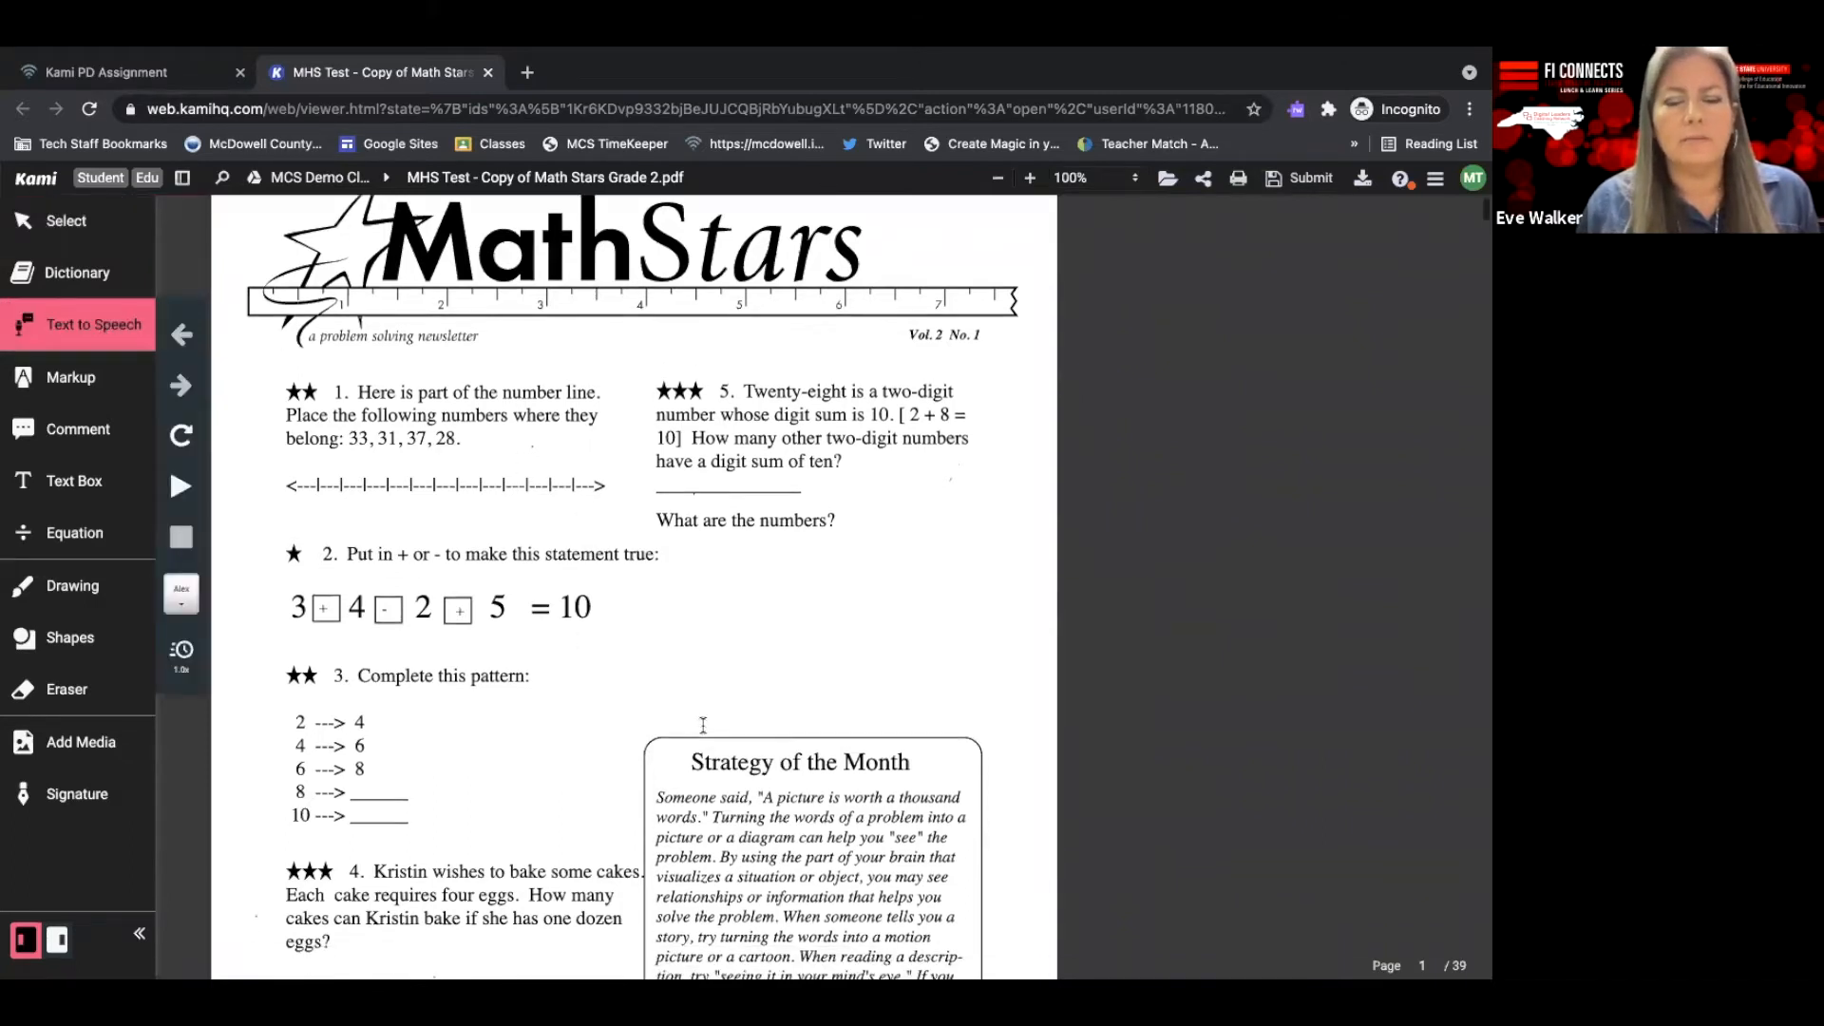
scroll(717, 710, "up", 1)
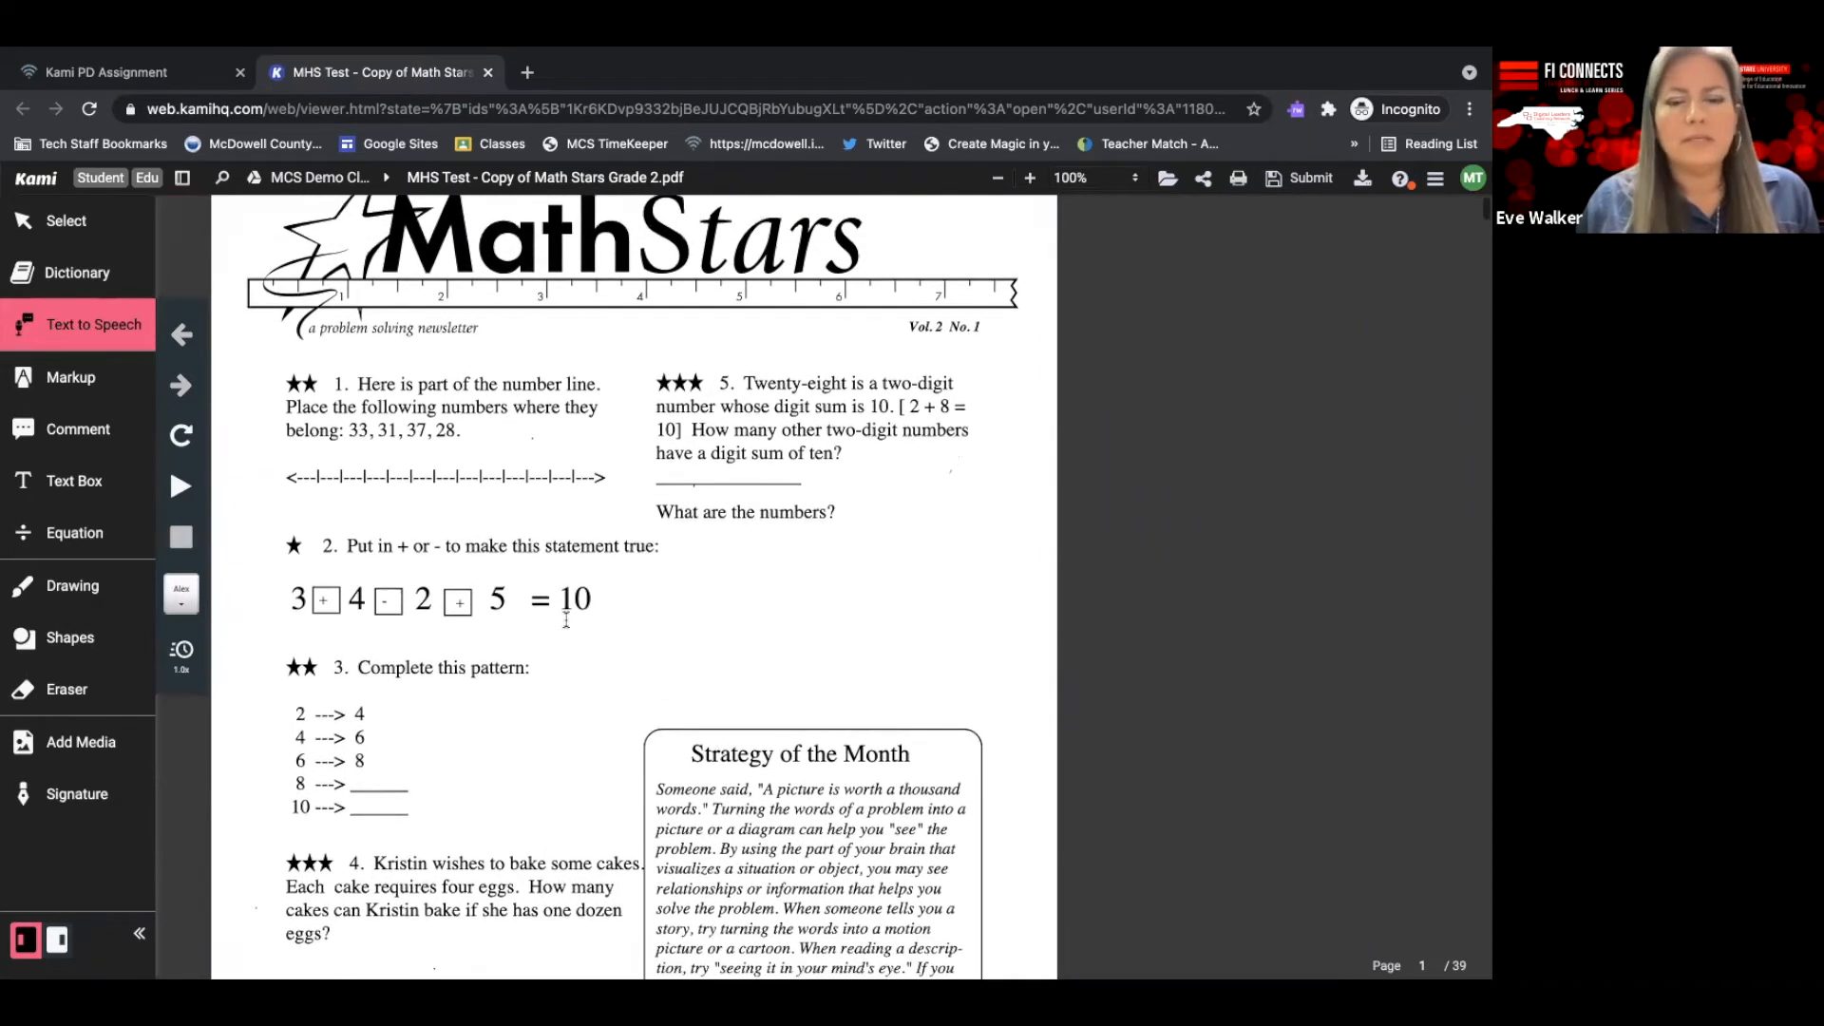
scroll(566, 619, "down", 3)
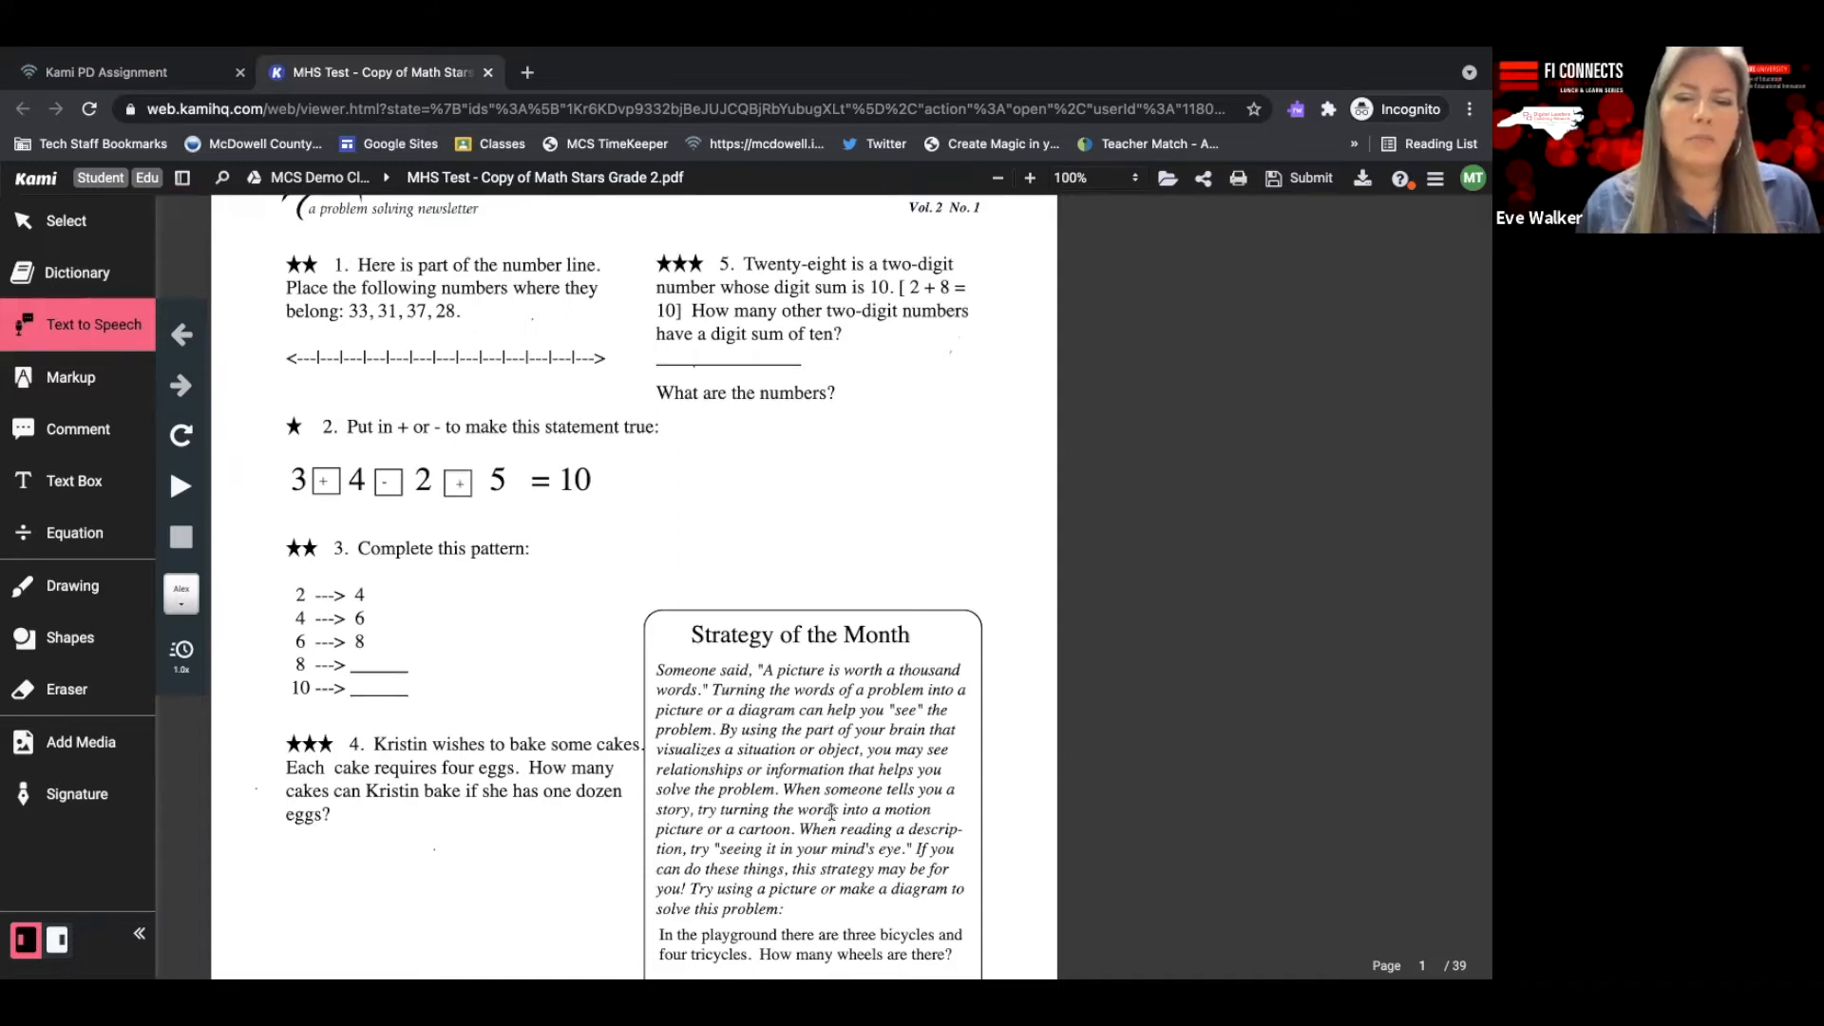
scroll(831, 812, "down", 1)
scroll(299, 425, "up", 1)
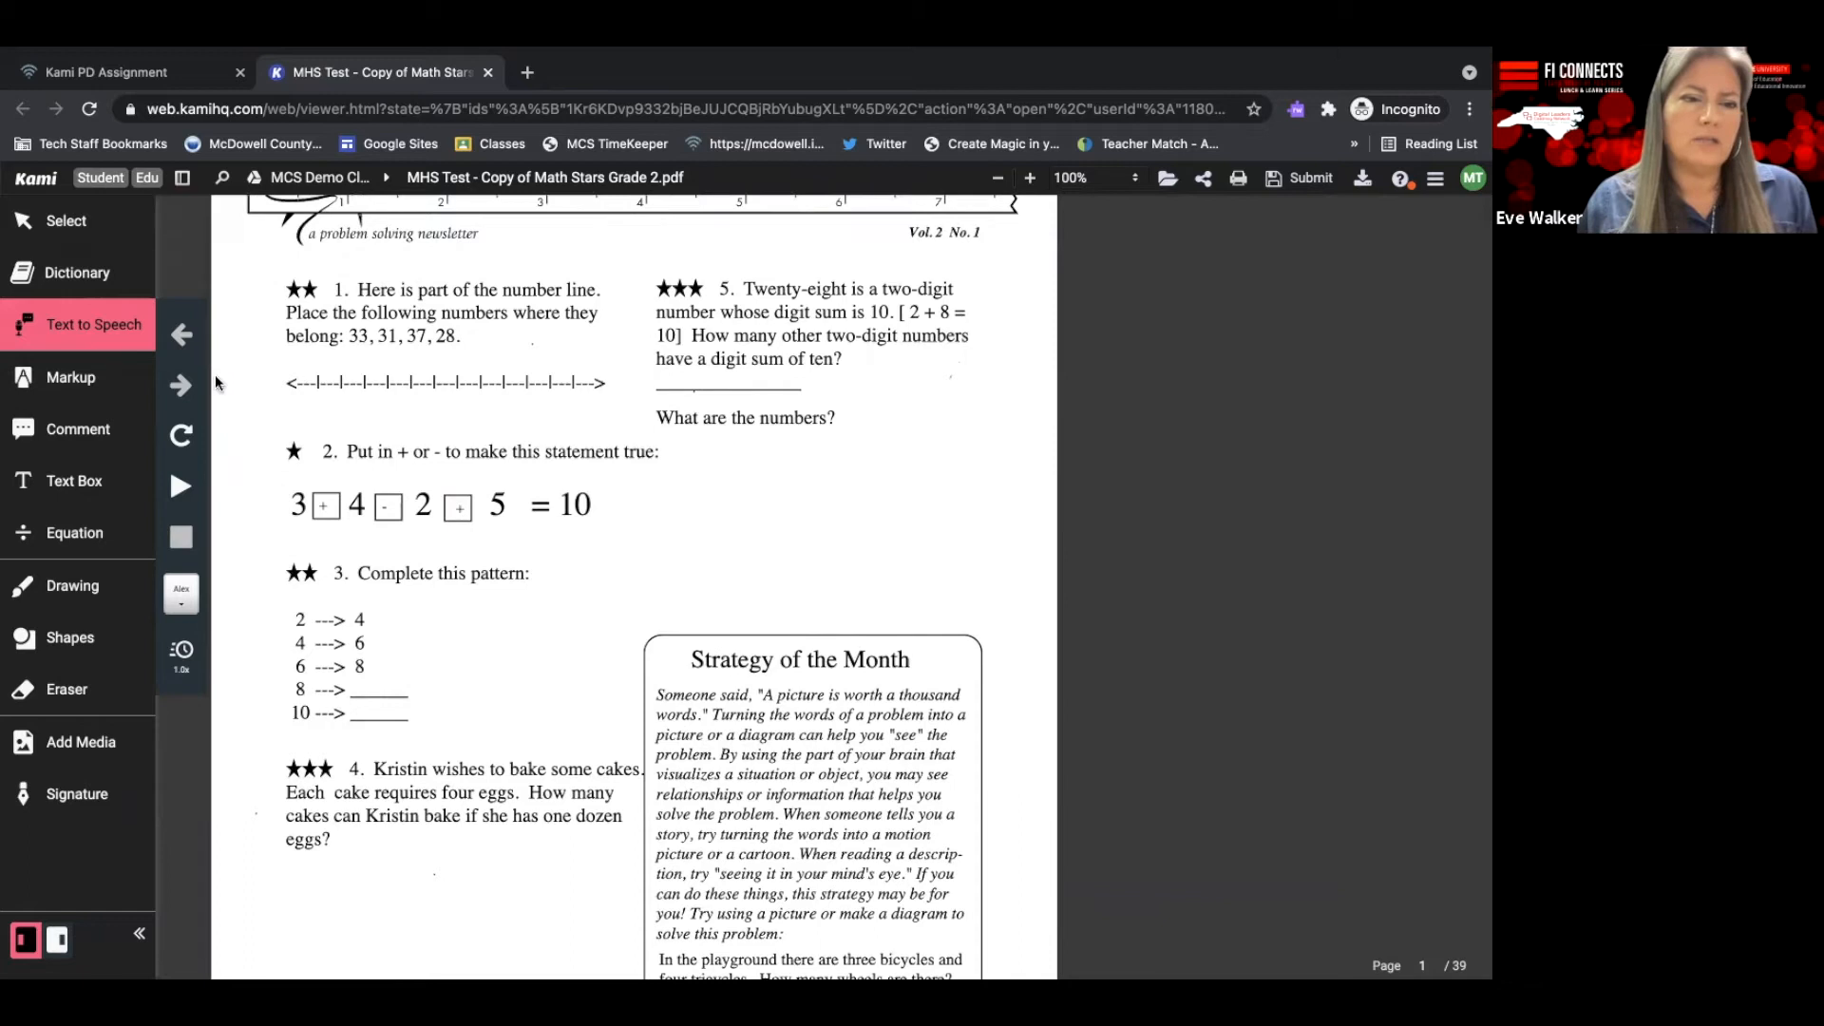
left_click(176, 487)
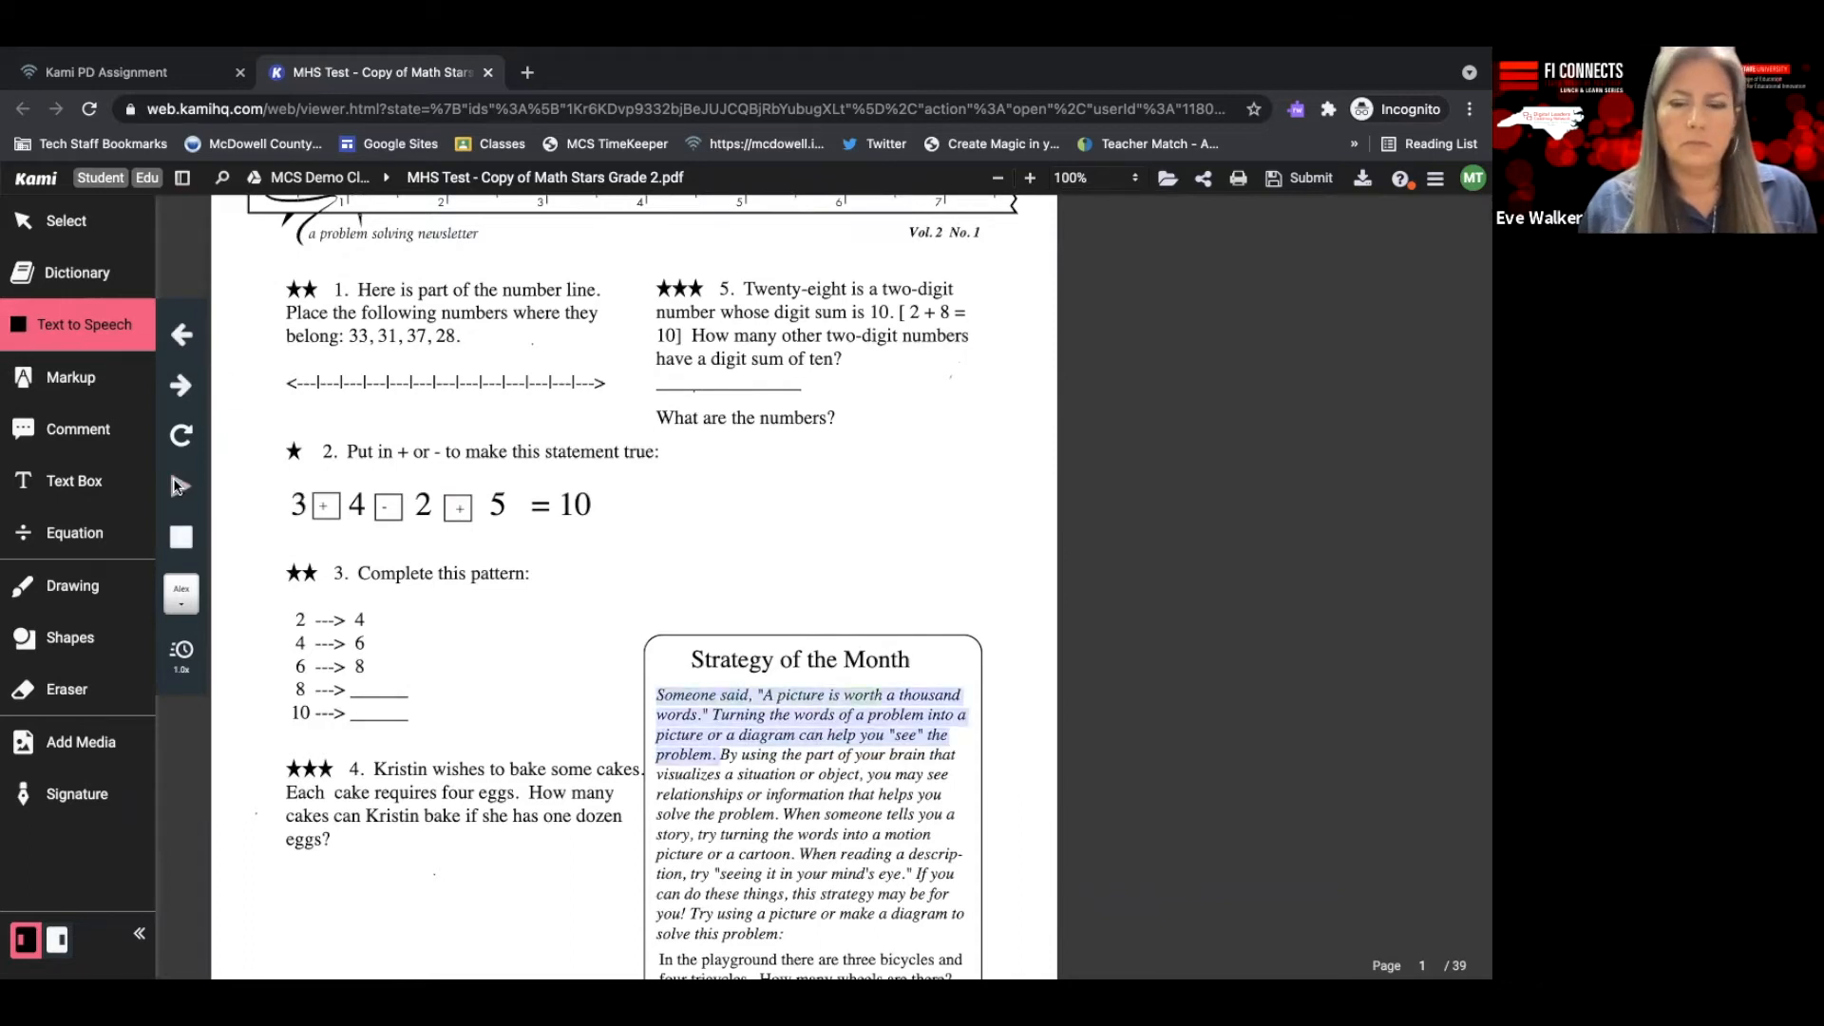
left_click(179, 539)
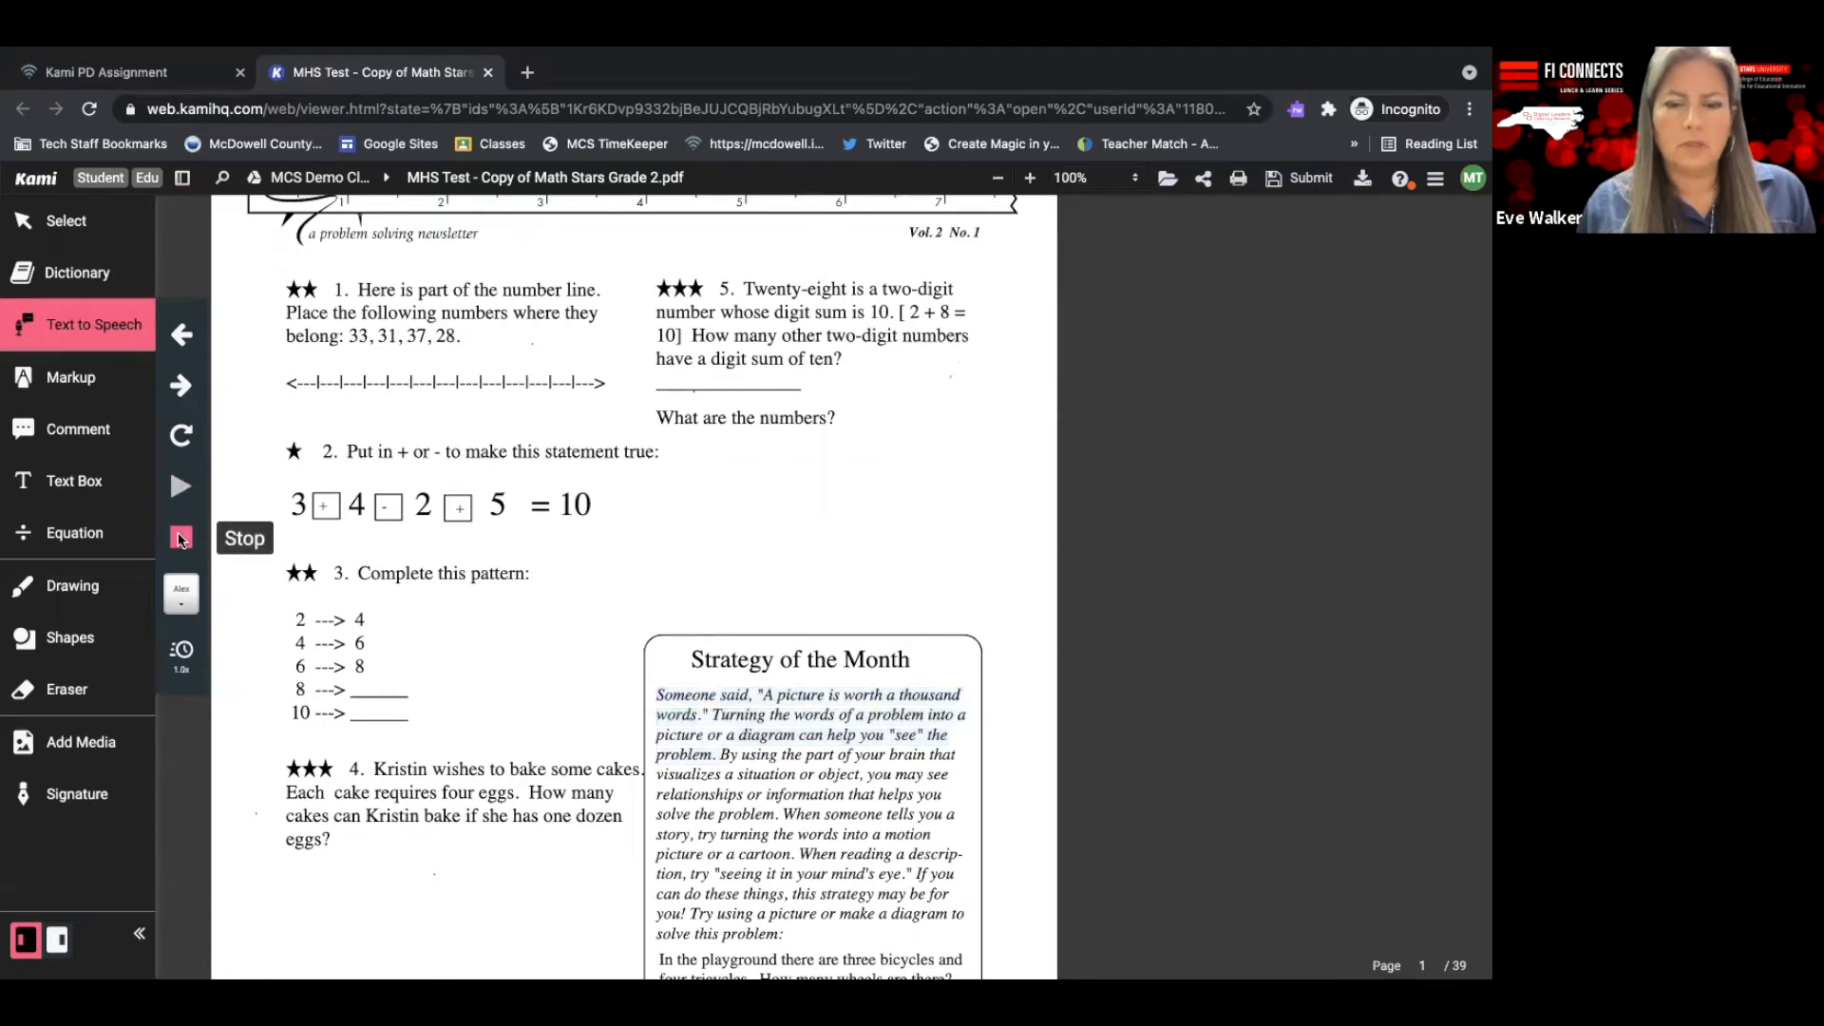
scroll(703, 719, "up", 2)
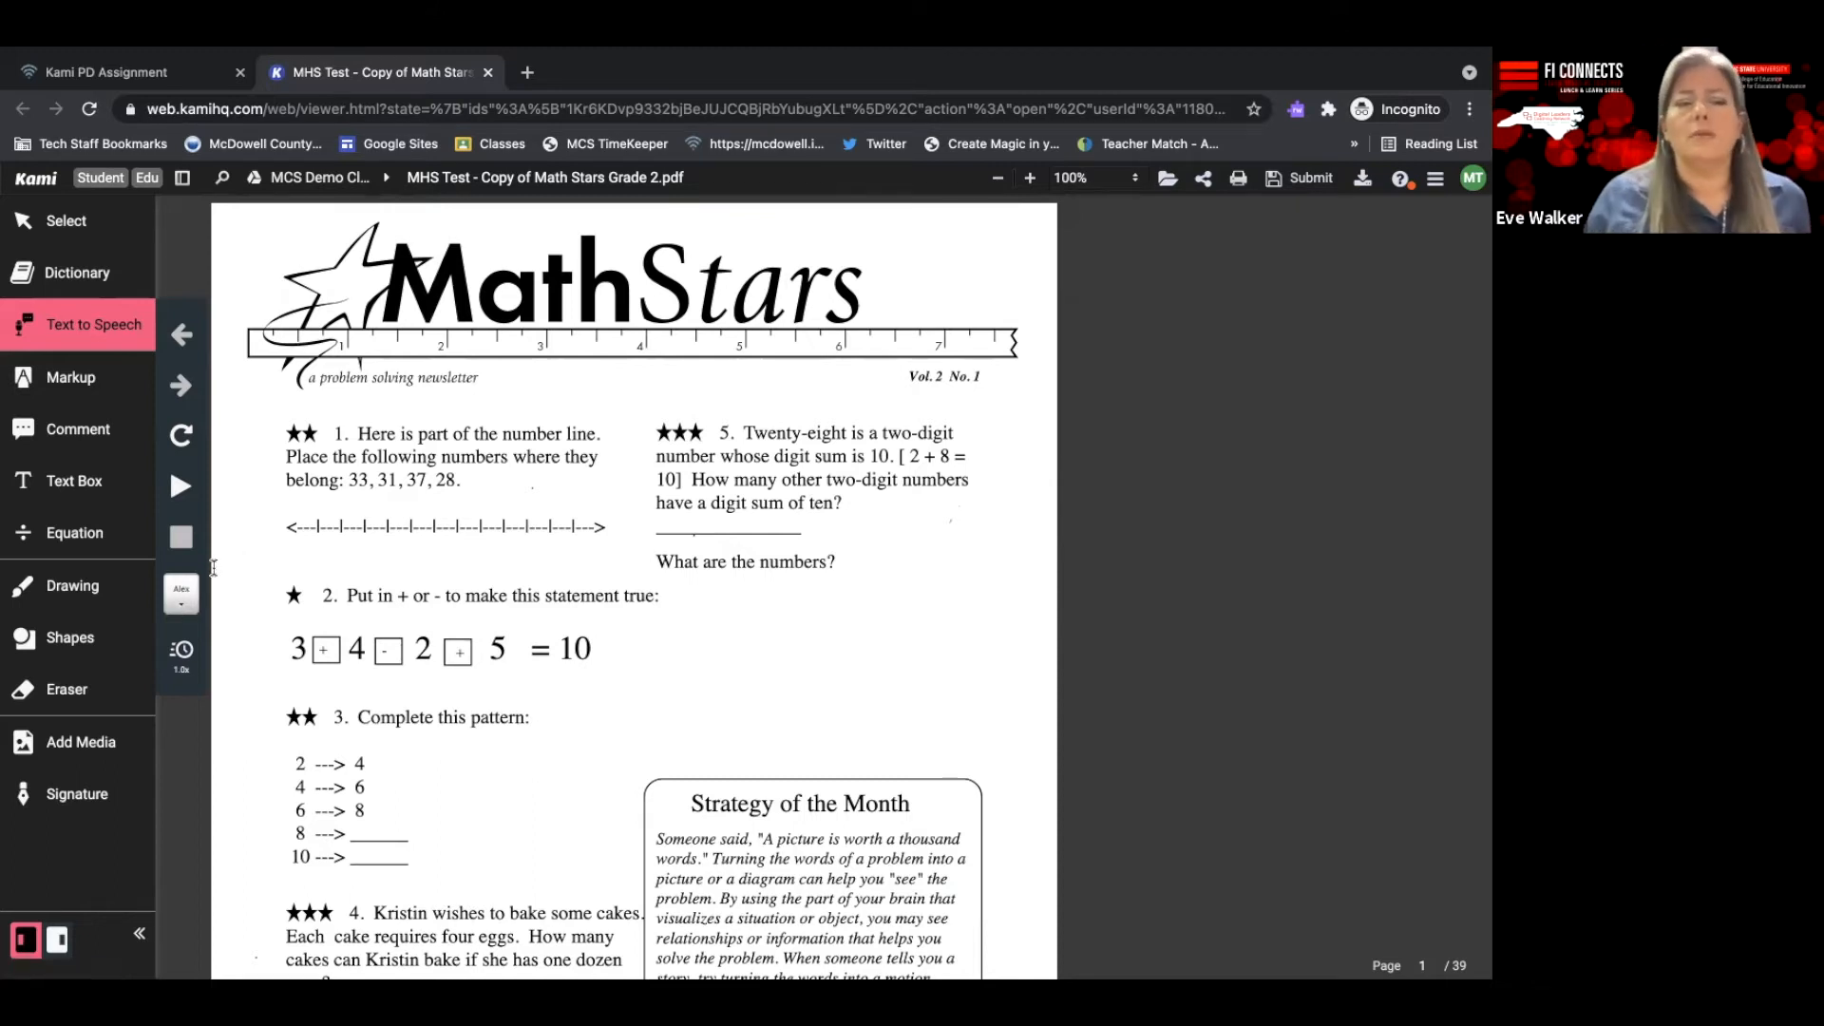
left_click(137, 332)
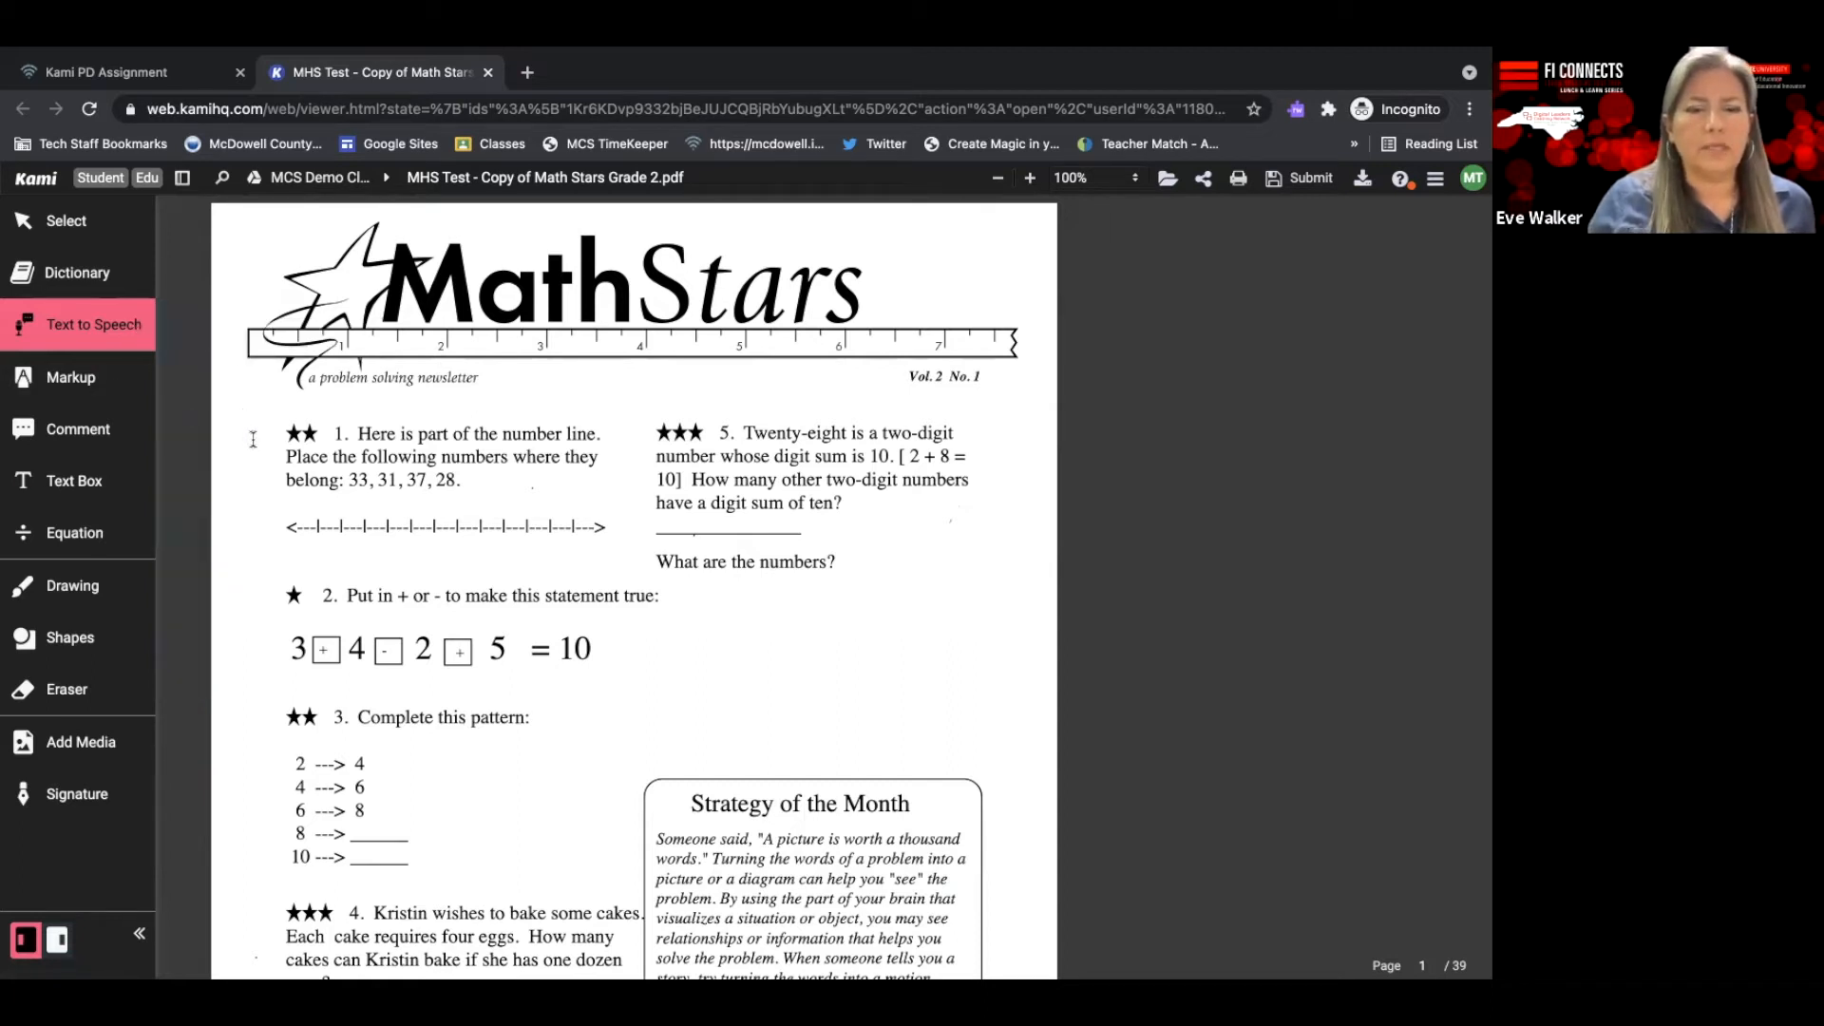
Highlight the opening lines of problem 1 with the yellow Box Highlighter and those of problem 5 with the yellow text highlighter.
left_click(105, 380)
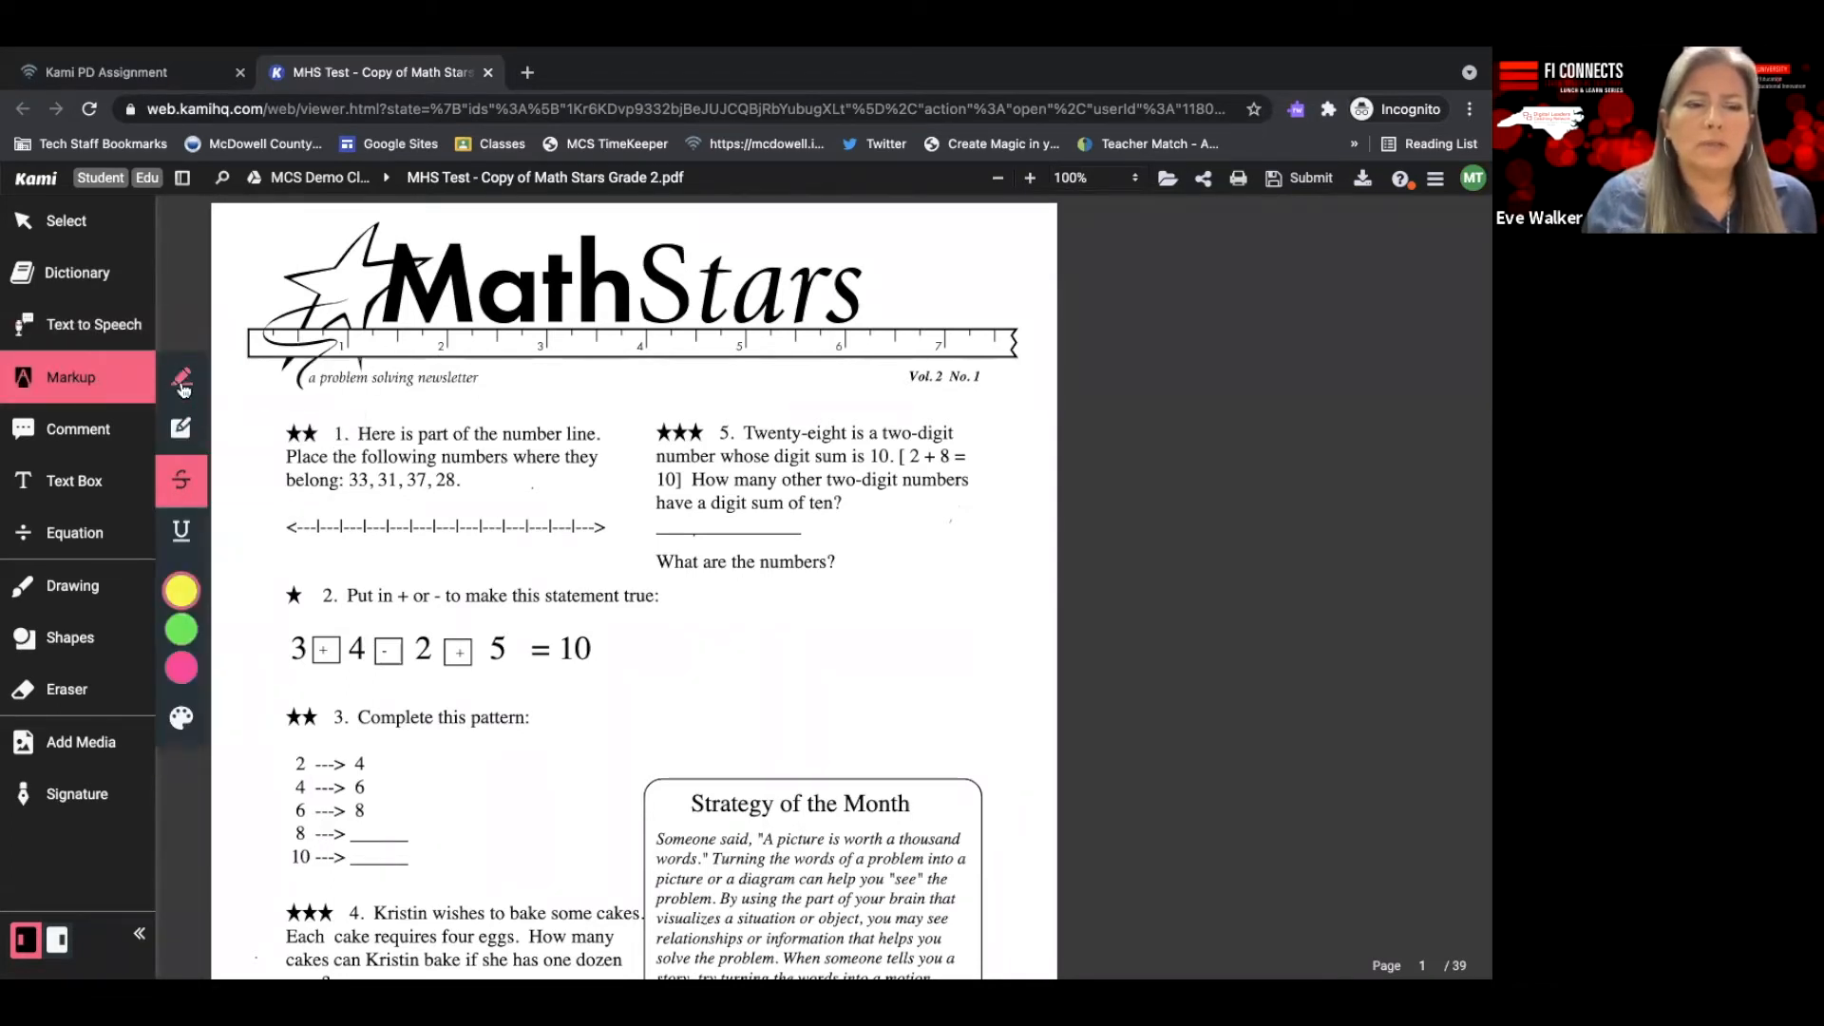
left_click(184, 428)
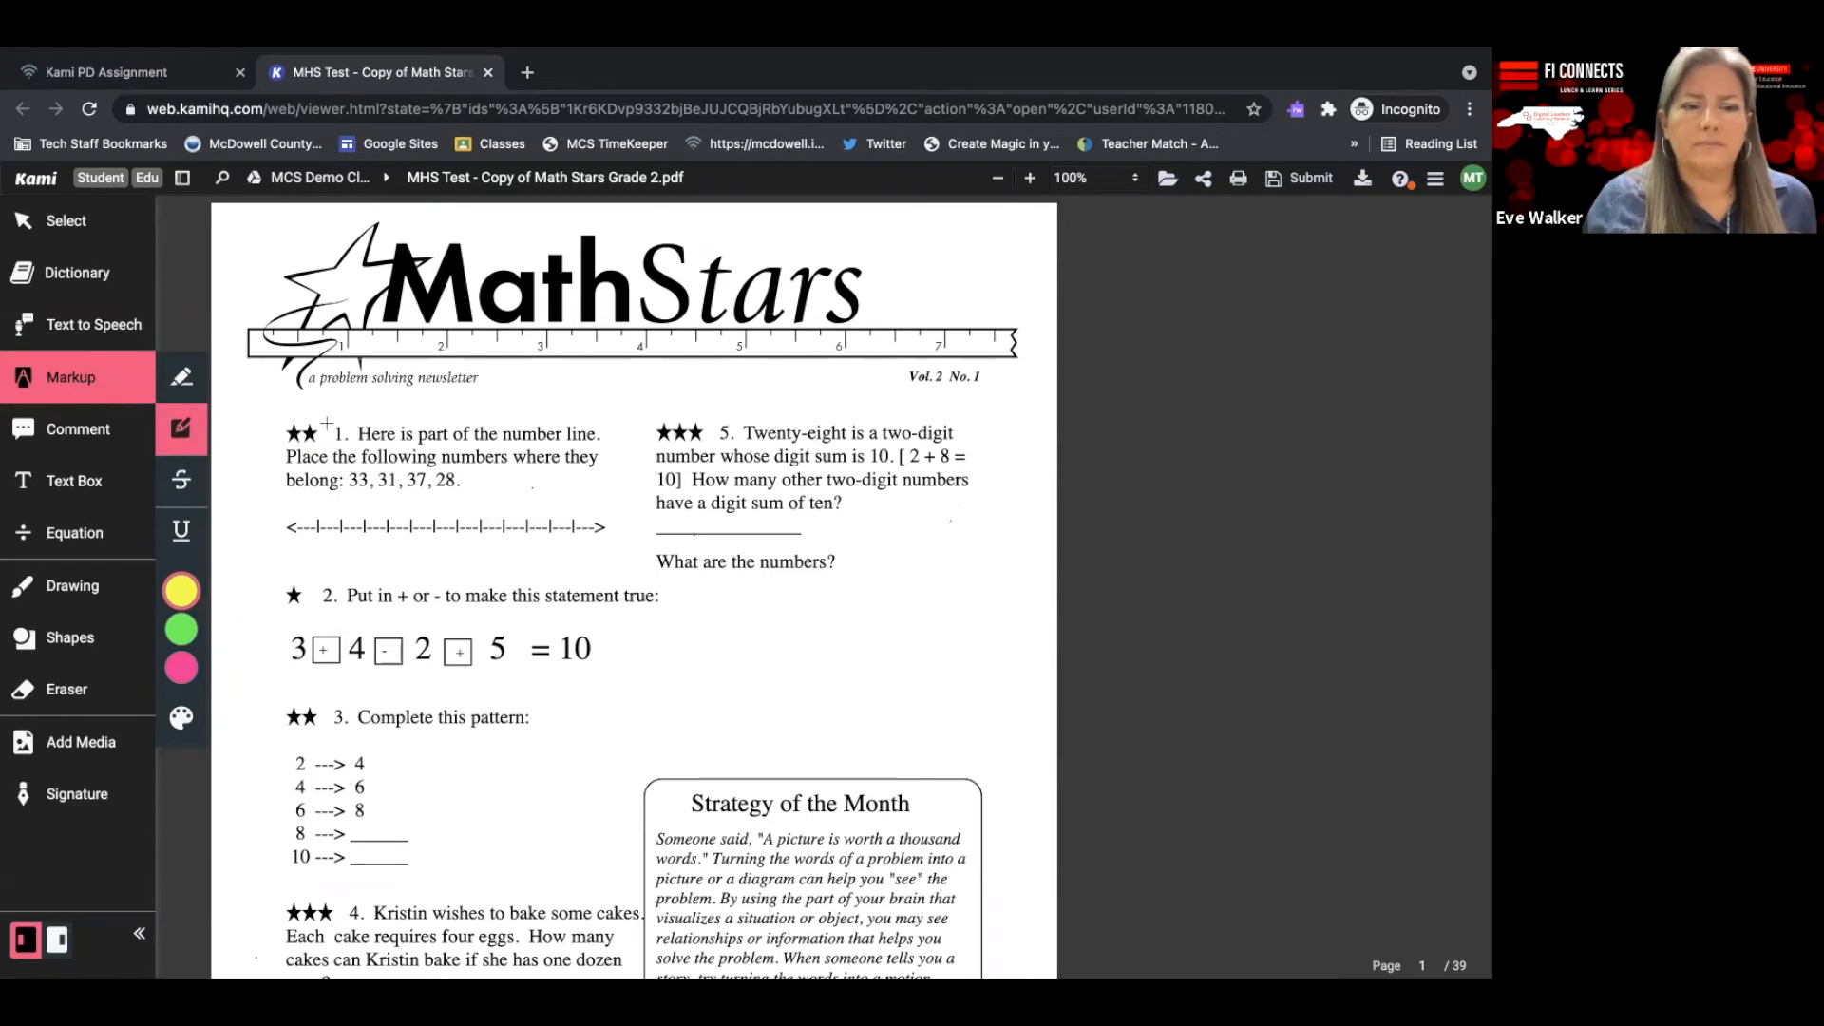
left_click_drag(365, 434, 581, 470)
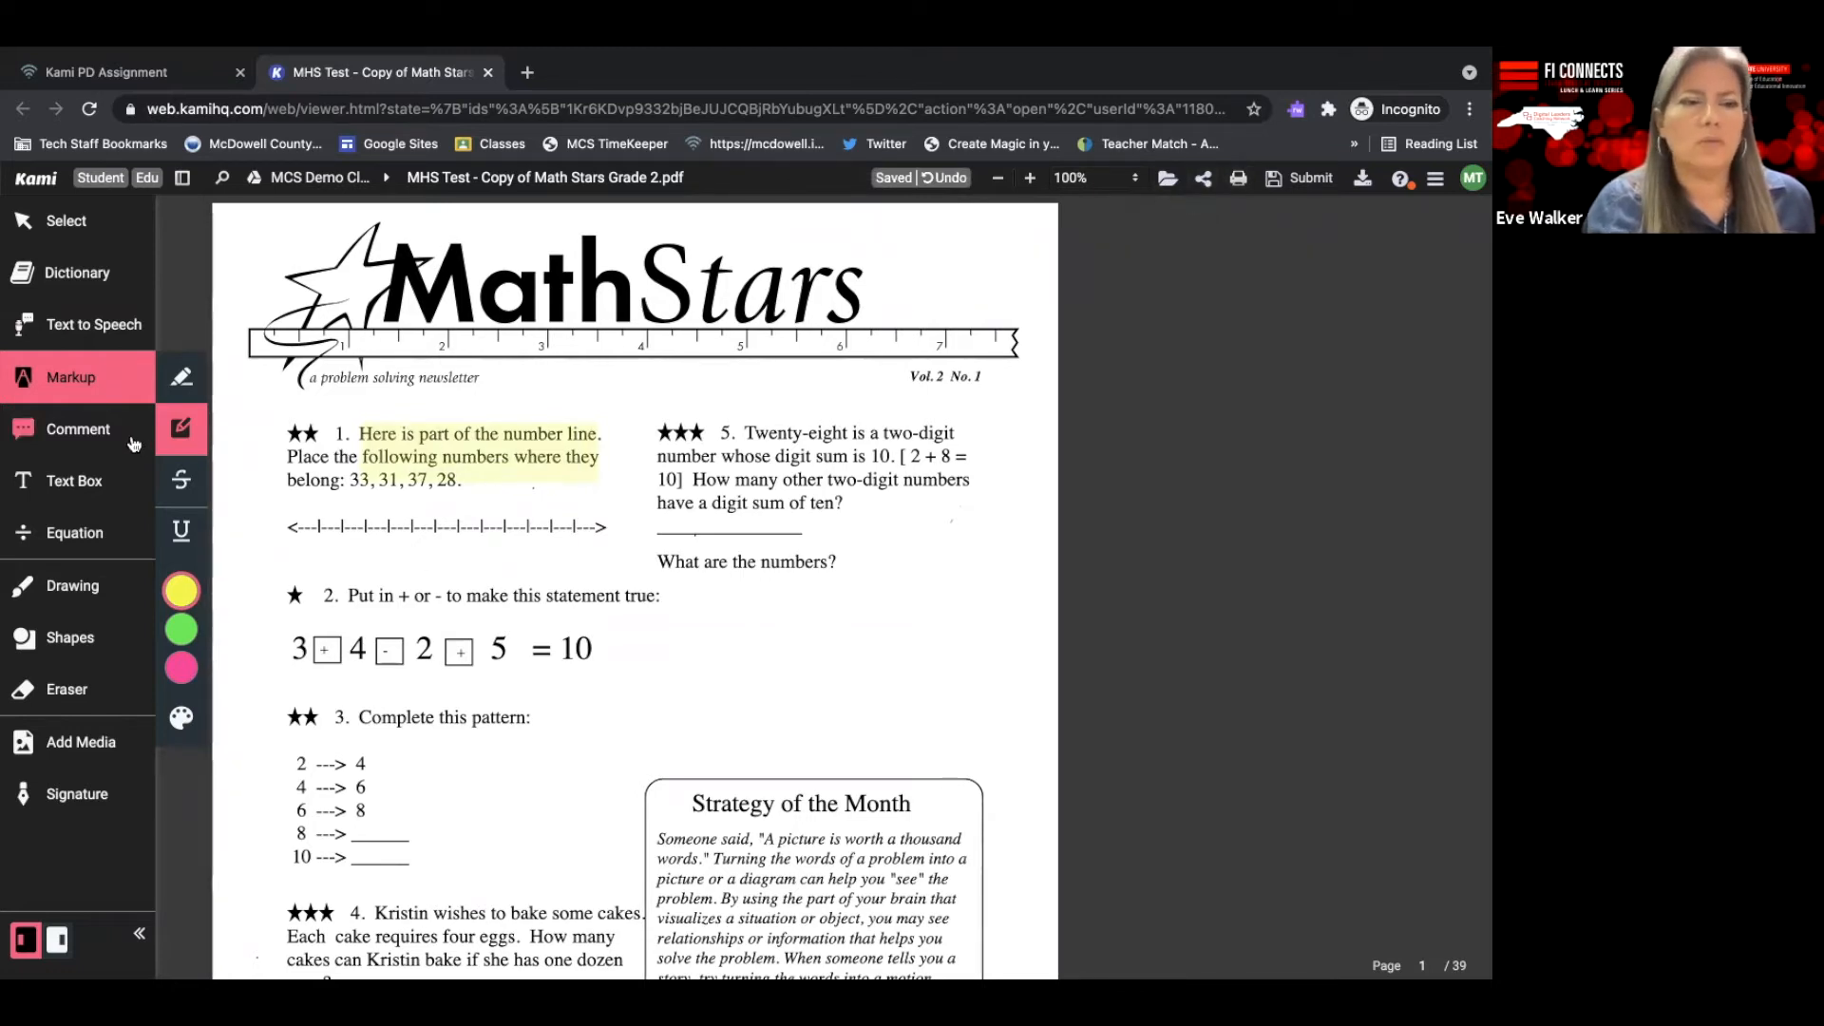
left_click(180, 376)
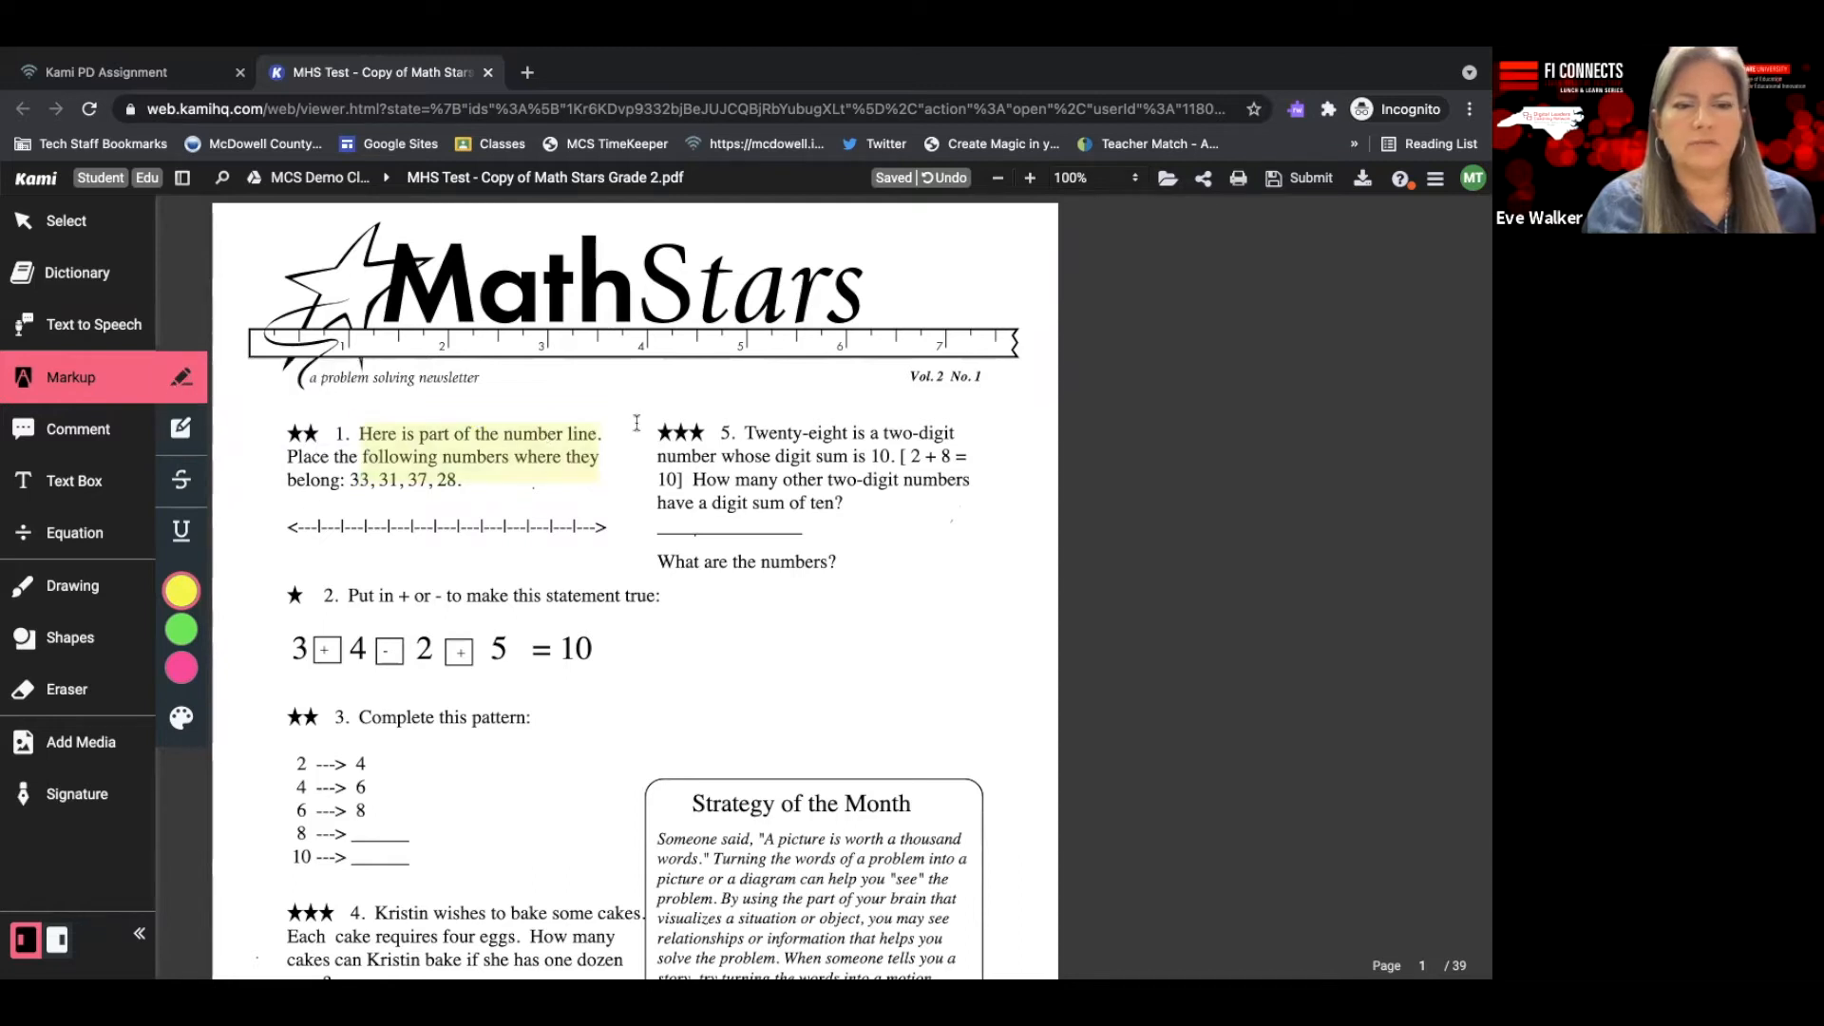
mouse_move(664, 433)
left_mouse_down()
mouse_move(950, 433)
mouse_move(974, 459)
left_mouse_up()
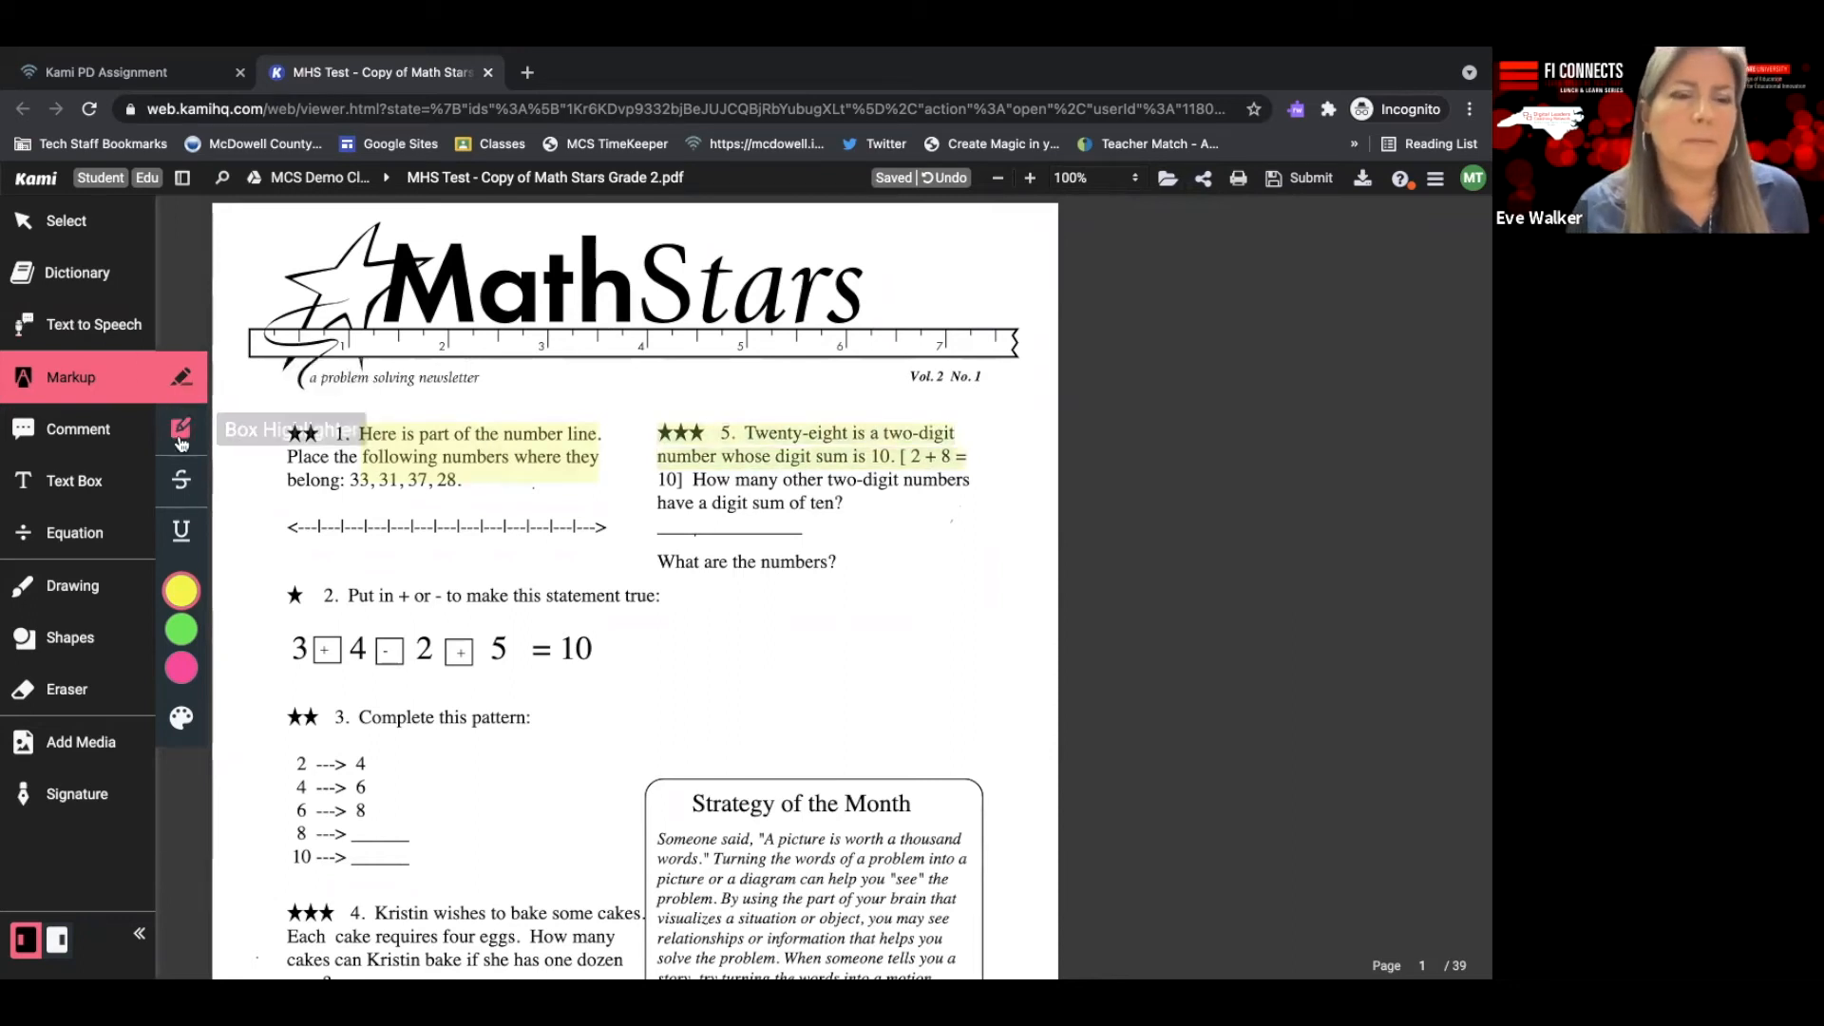
Strike through the first word of problem 4 in yellow and the following word "wishes" in black.
left_click(180, 487)
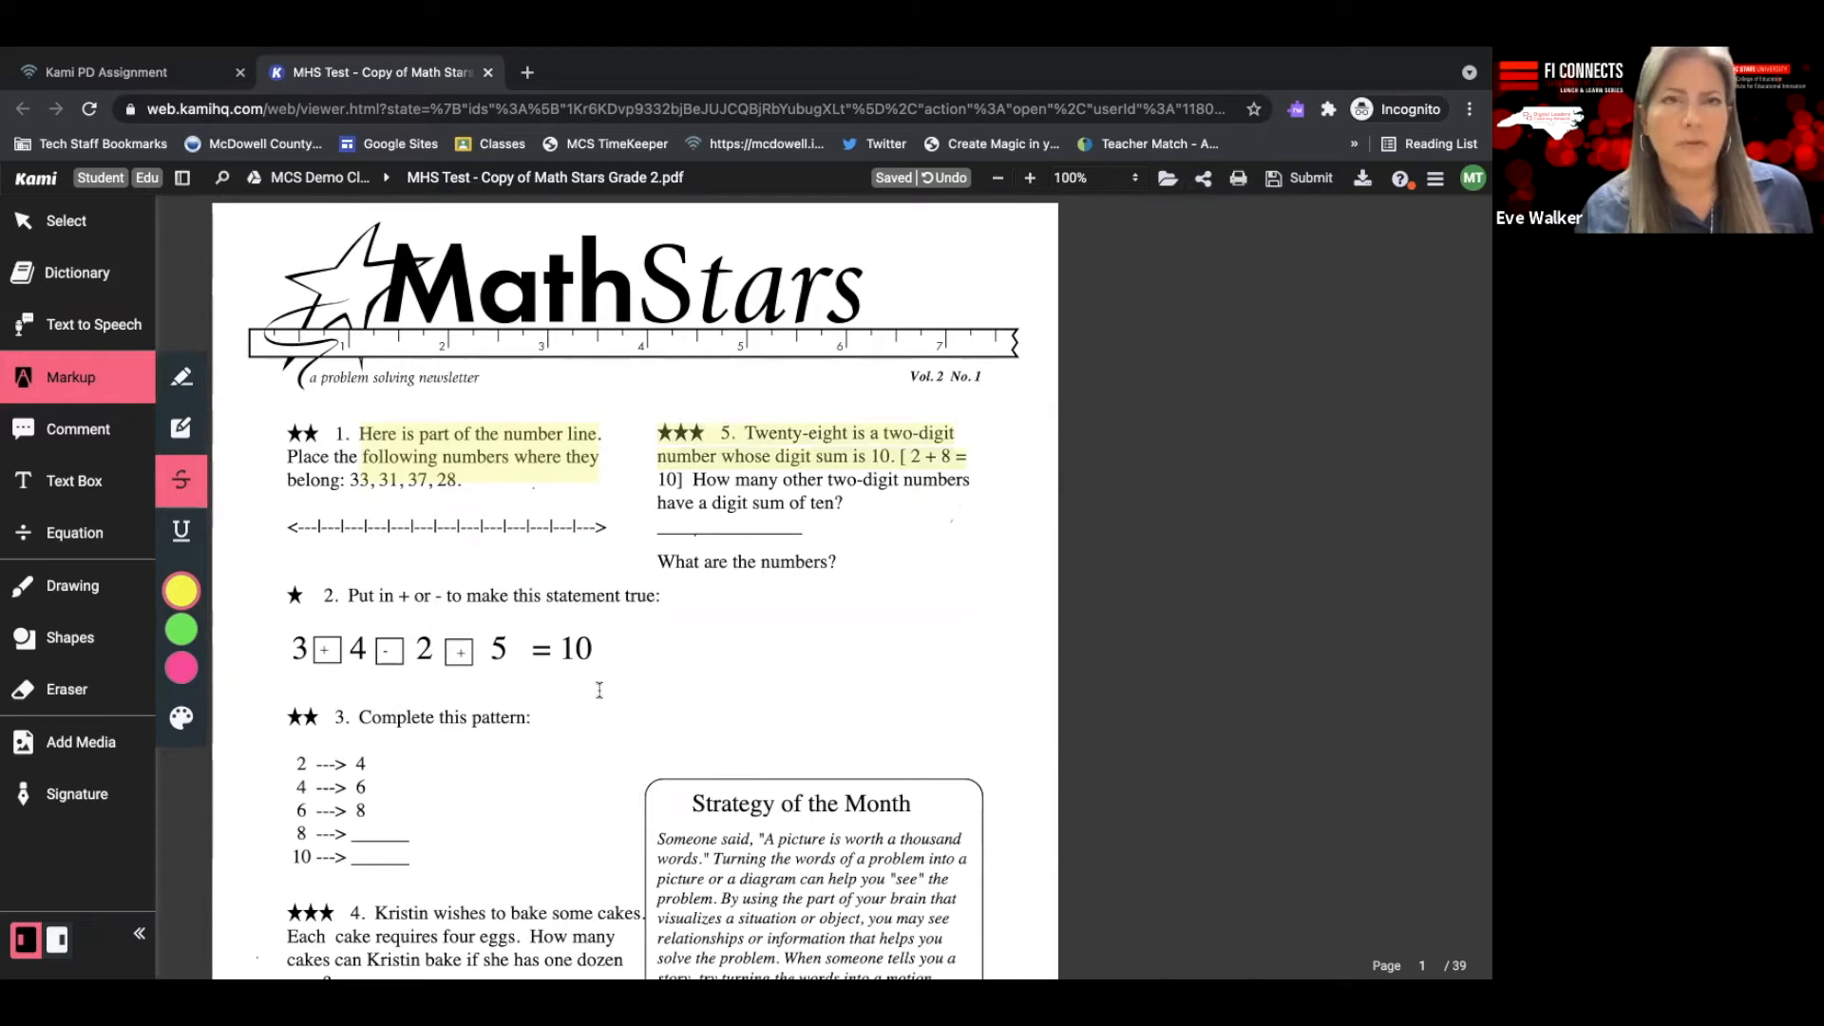
scroll(724, 652, "down", 1)
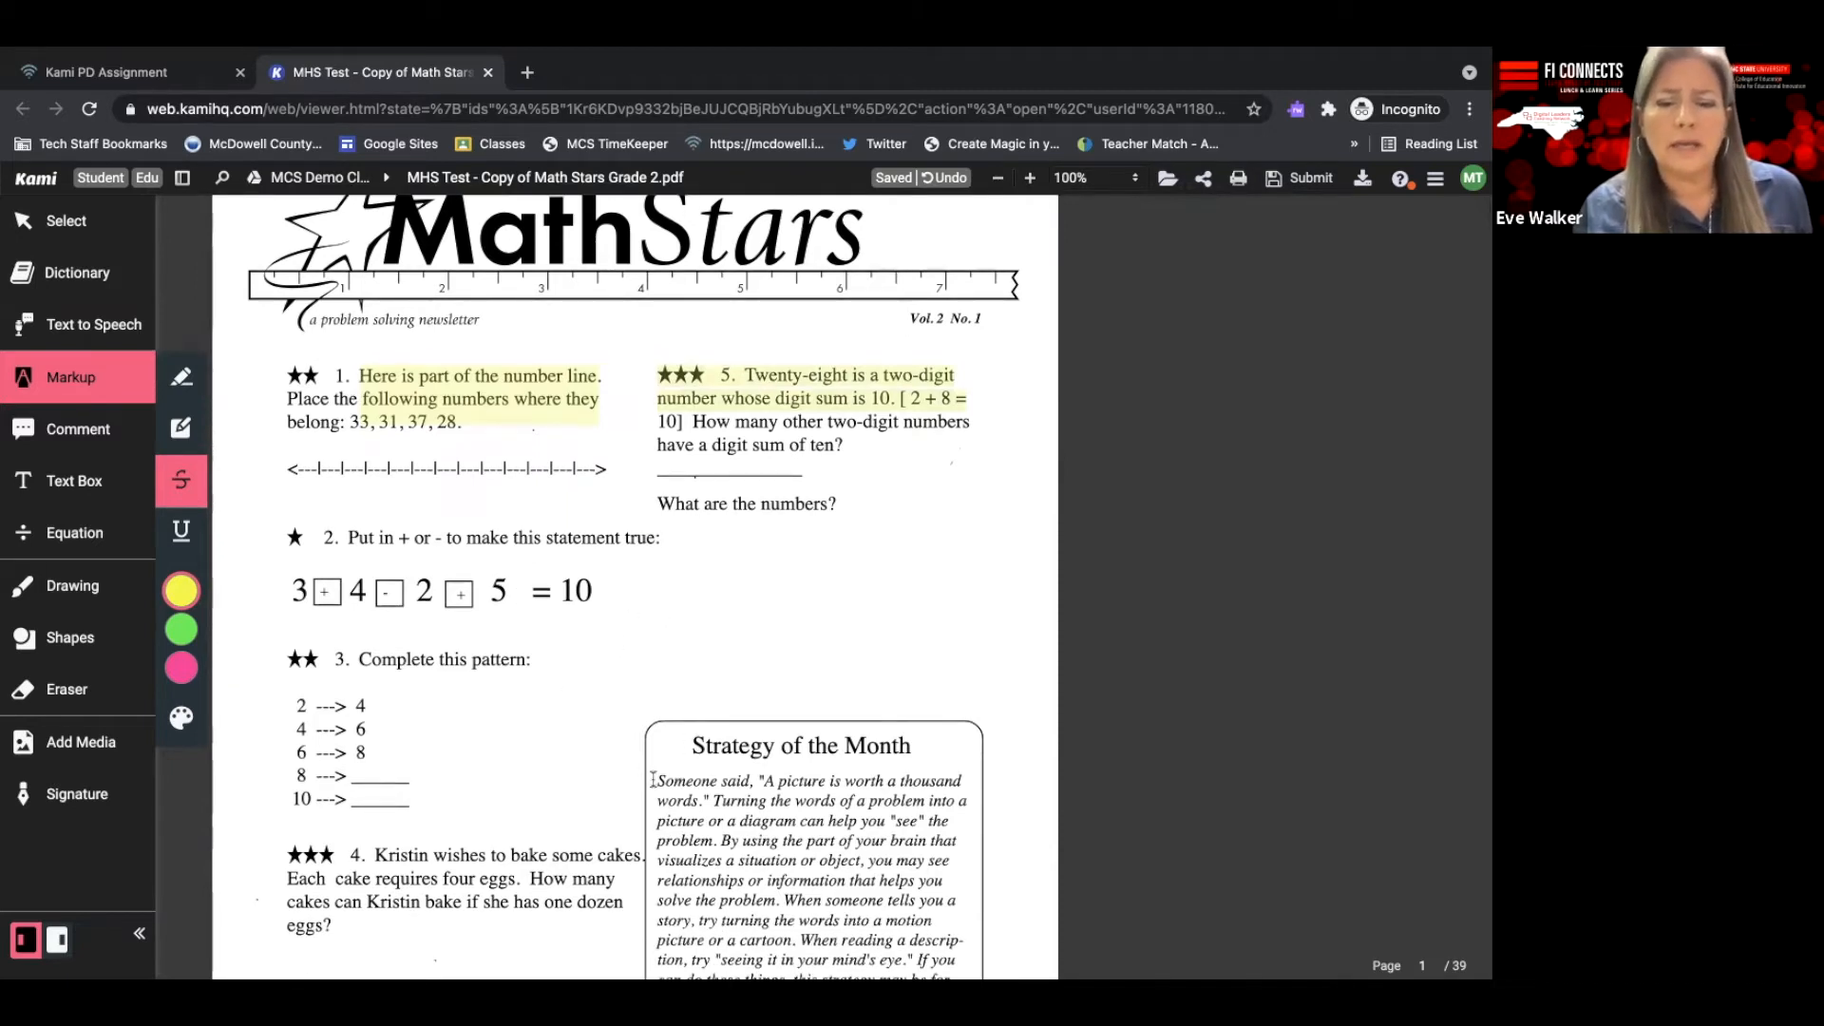
left_click_drag(711, 779, 716, 779)
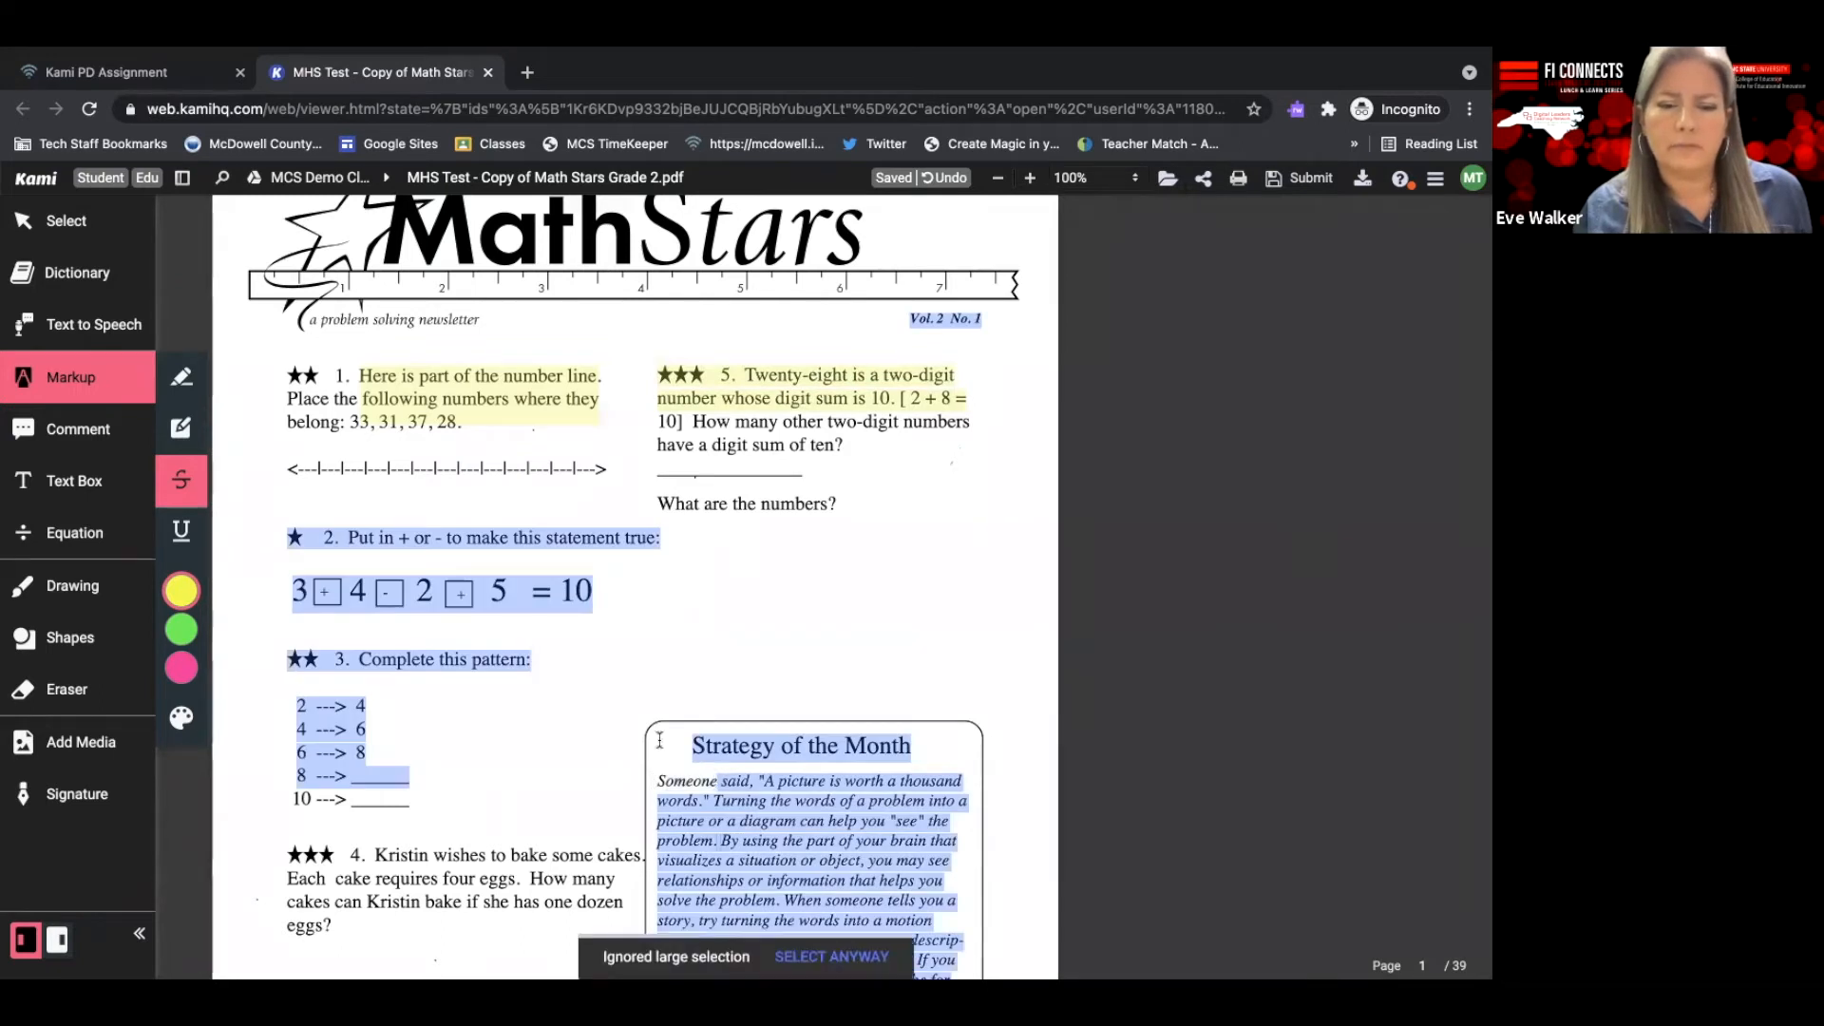
left_click(662, 789)
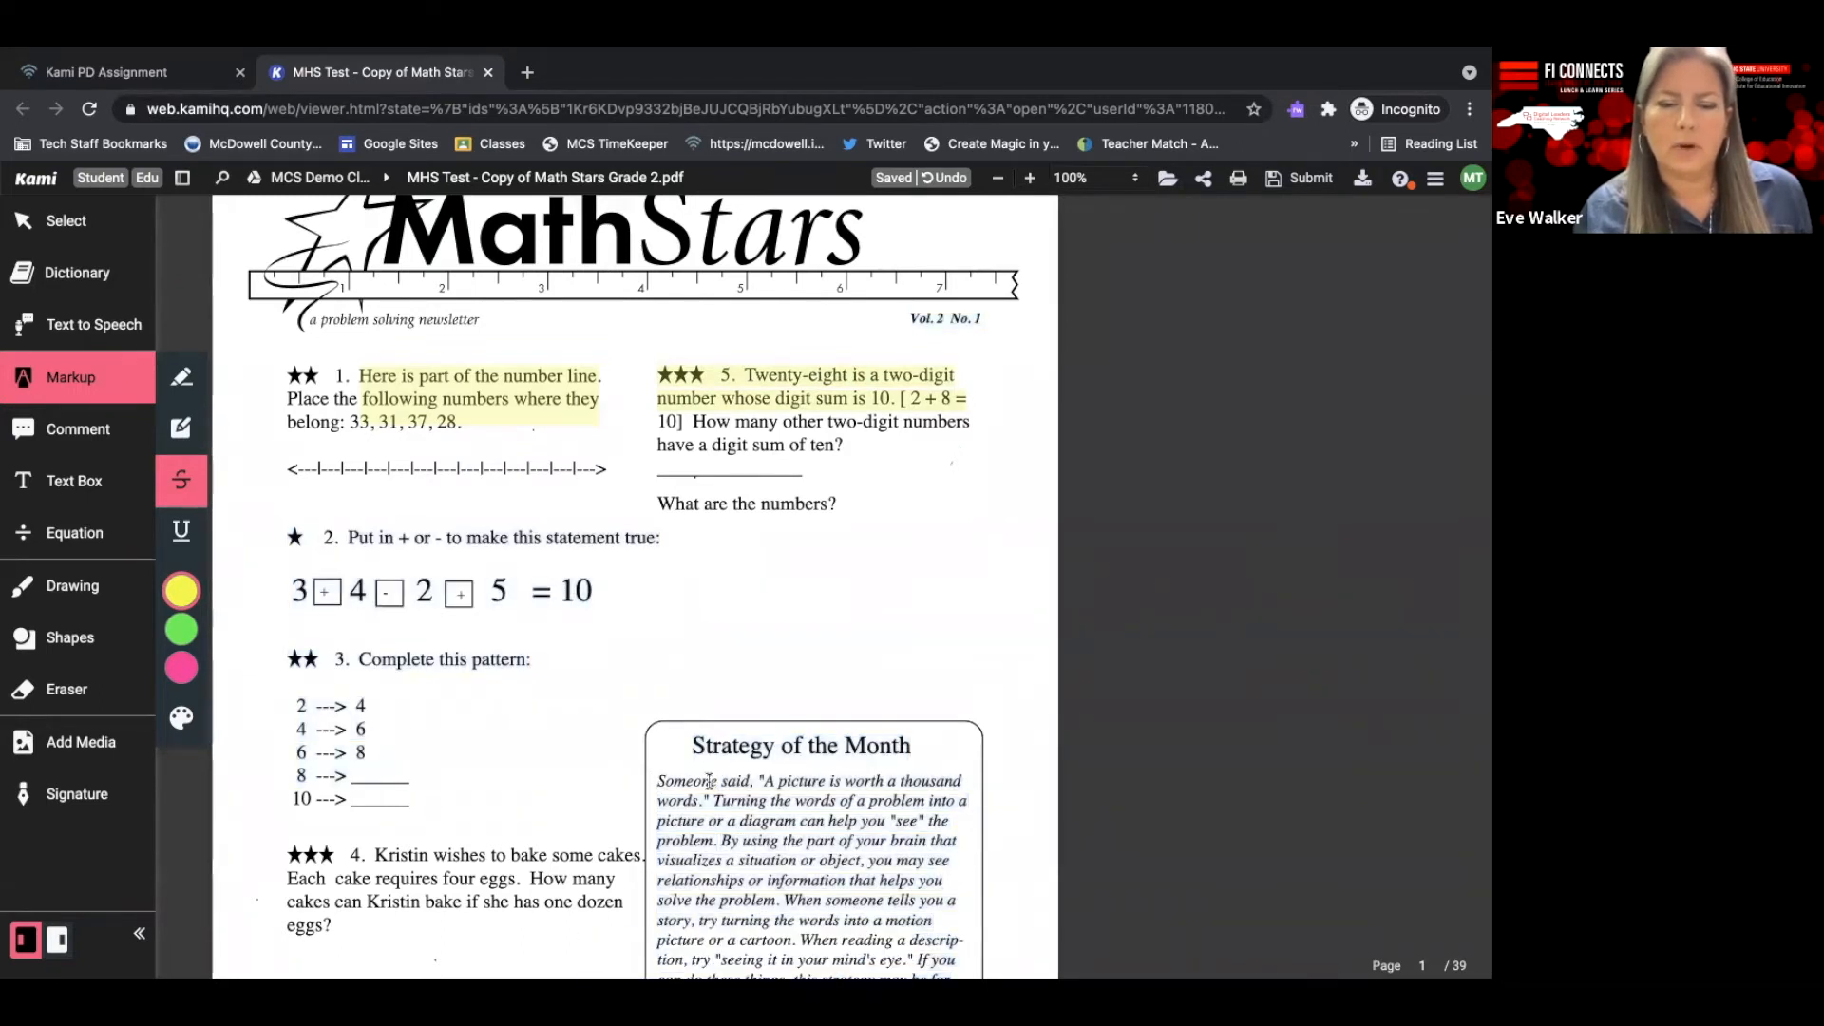
left_click_drag(375, 854, 426, 858)
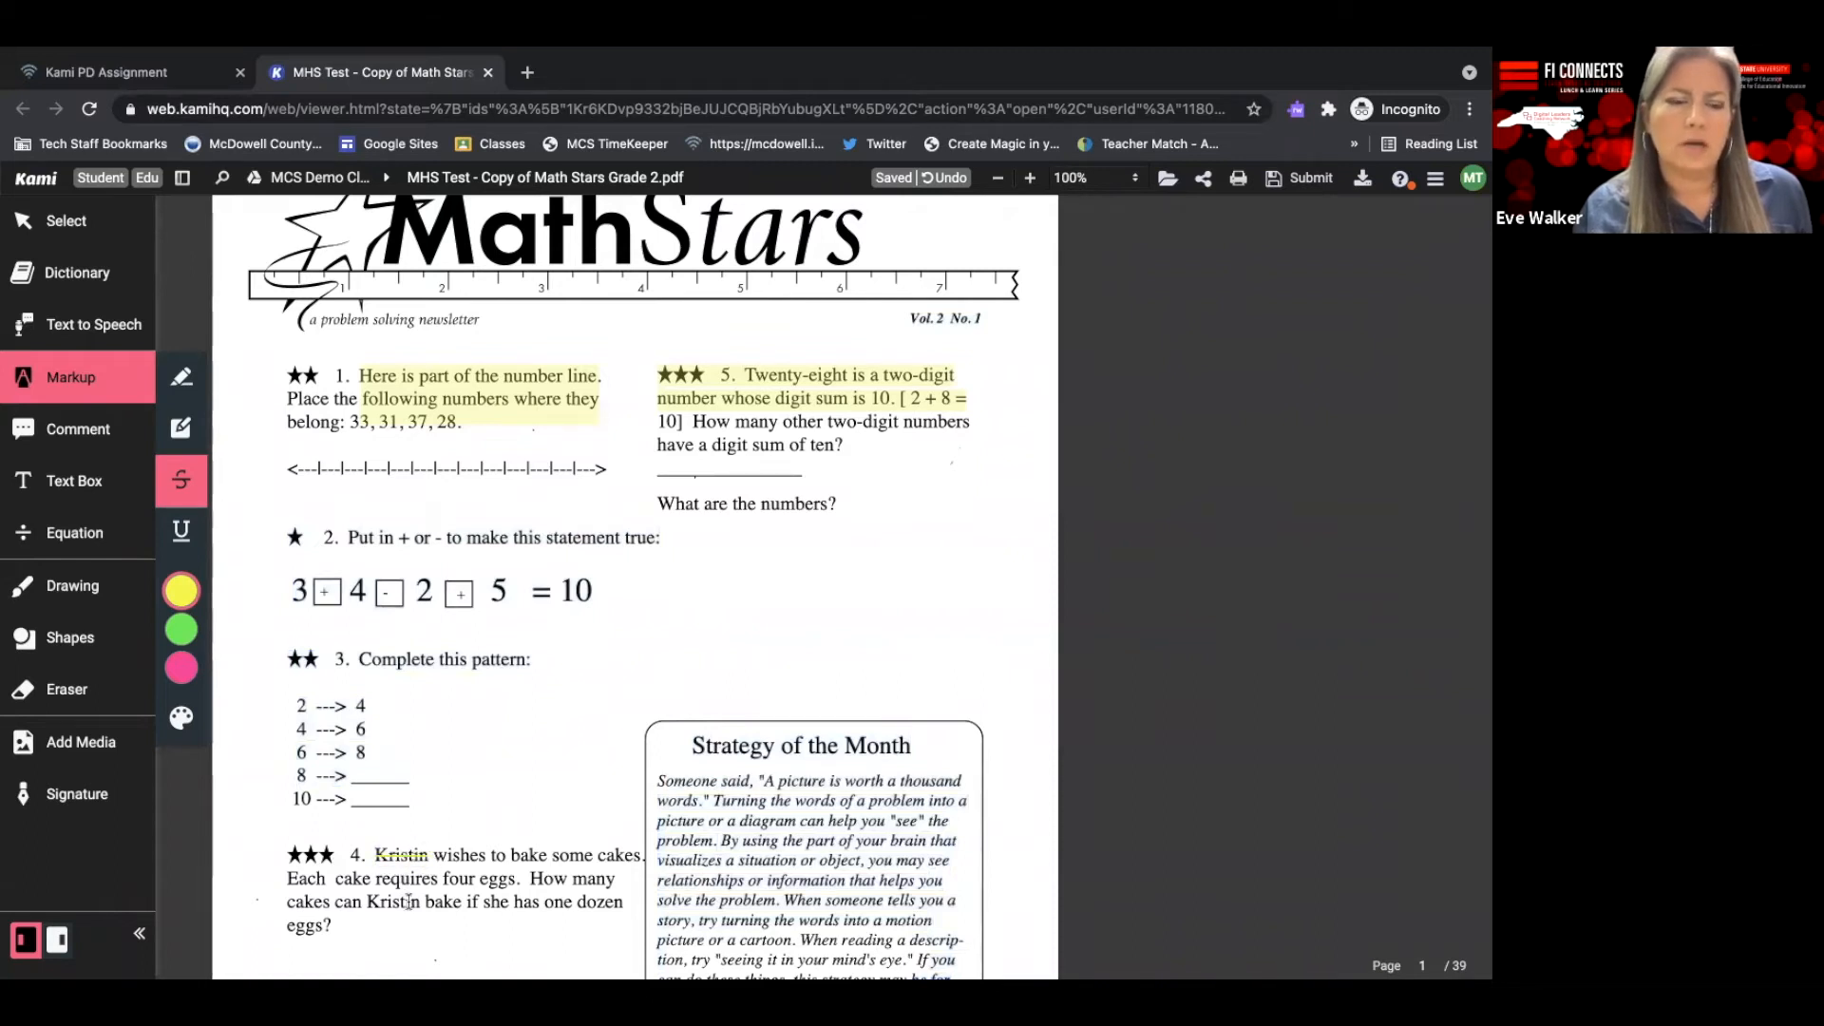
left_click(182, 591)
left_click(337, 667)
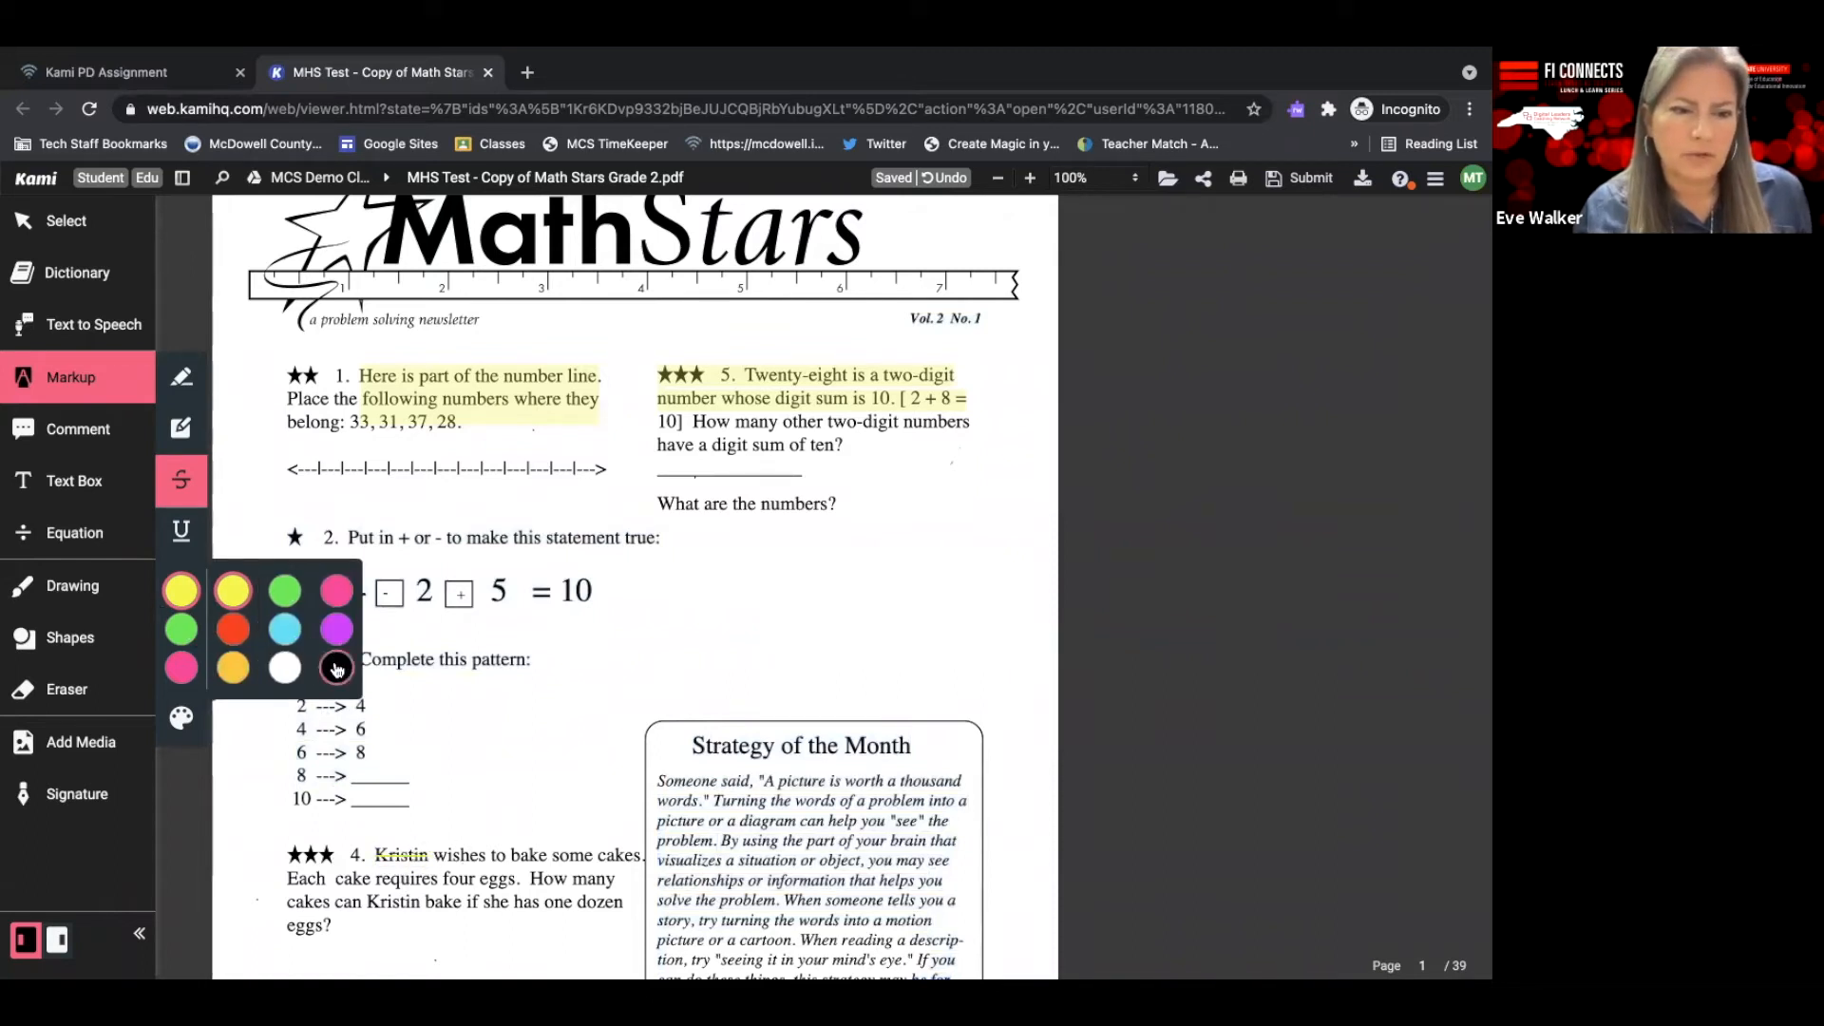
left_click_drag(379, 850, 486, 856)
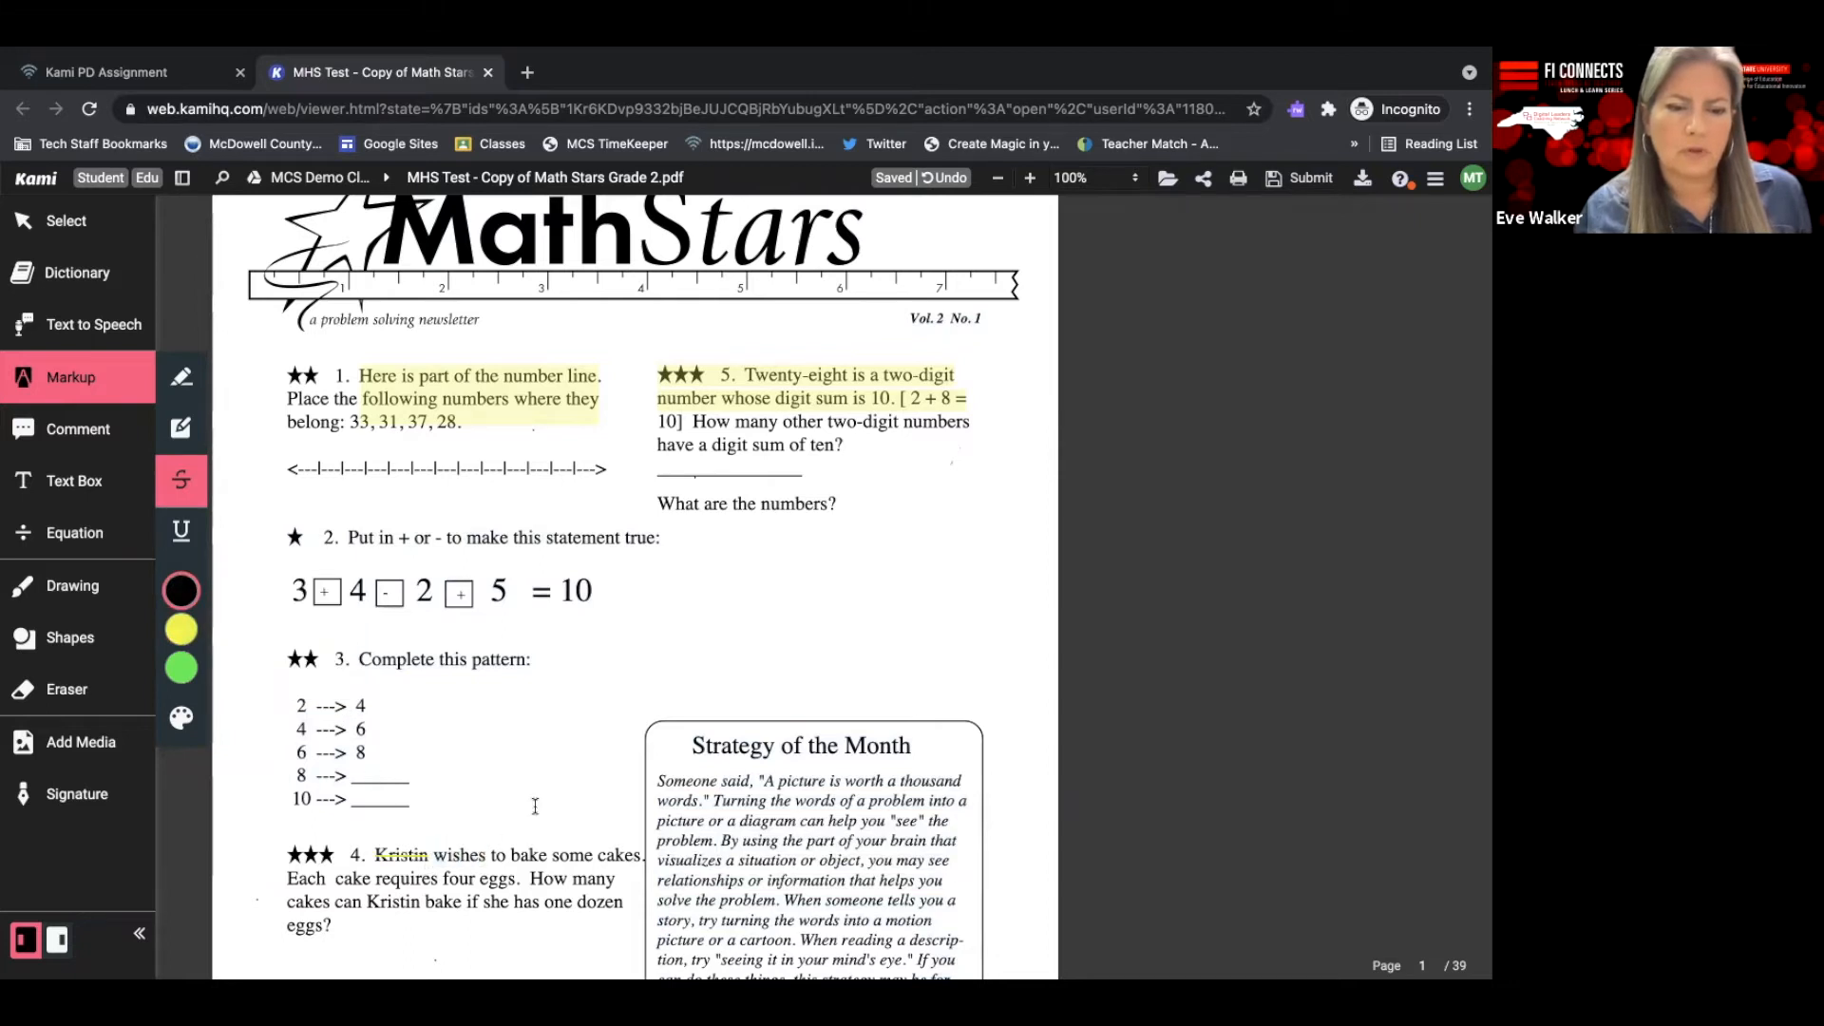
scroll(529, 782, "down", 1)
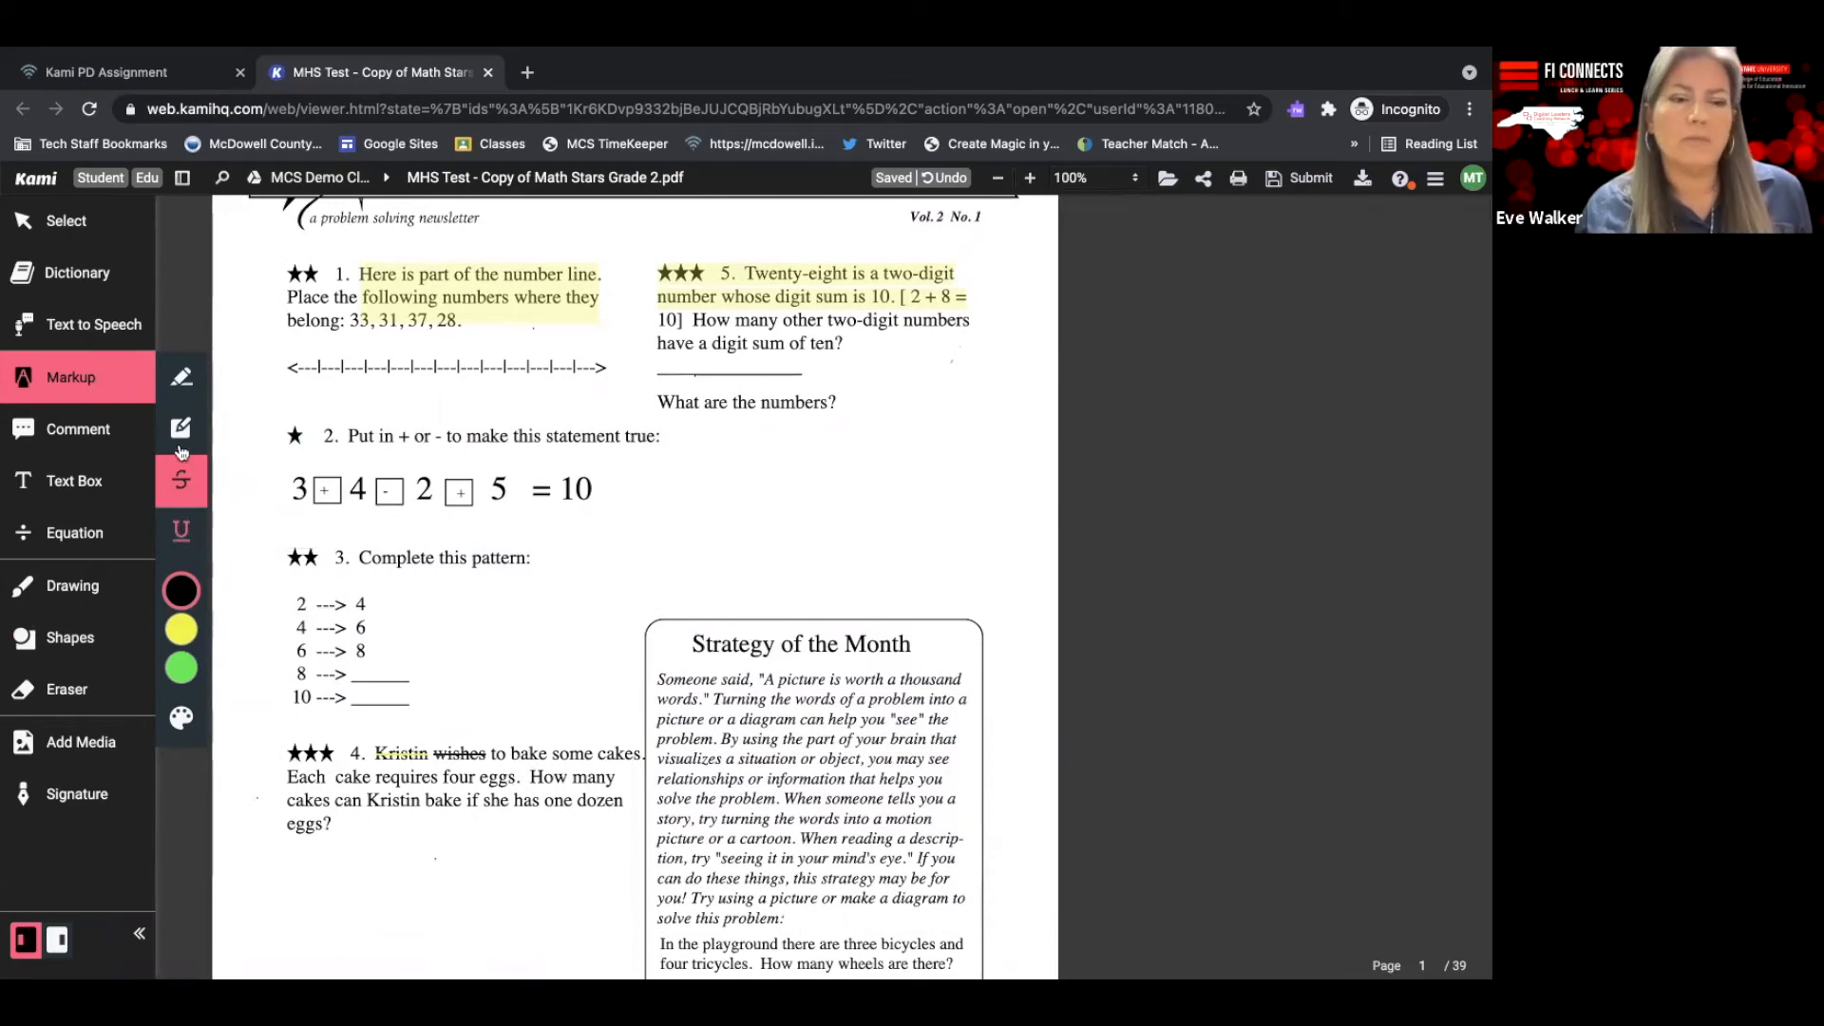
Add a yellow text comment beside problem 5's answer line reading "What are the other two digit numbers?".
left_click(100, 426)
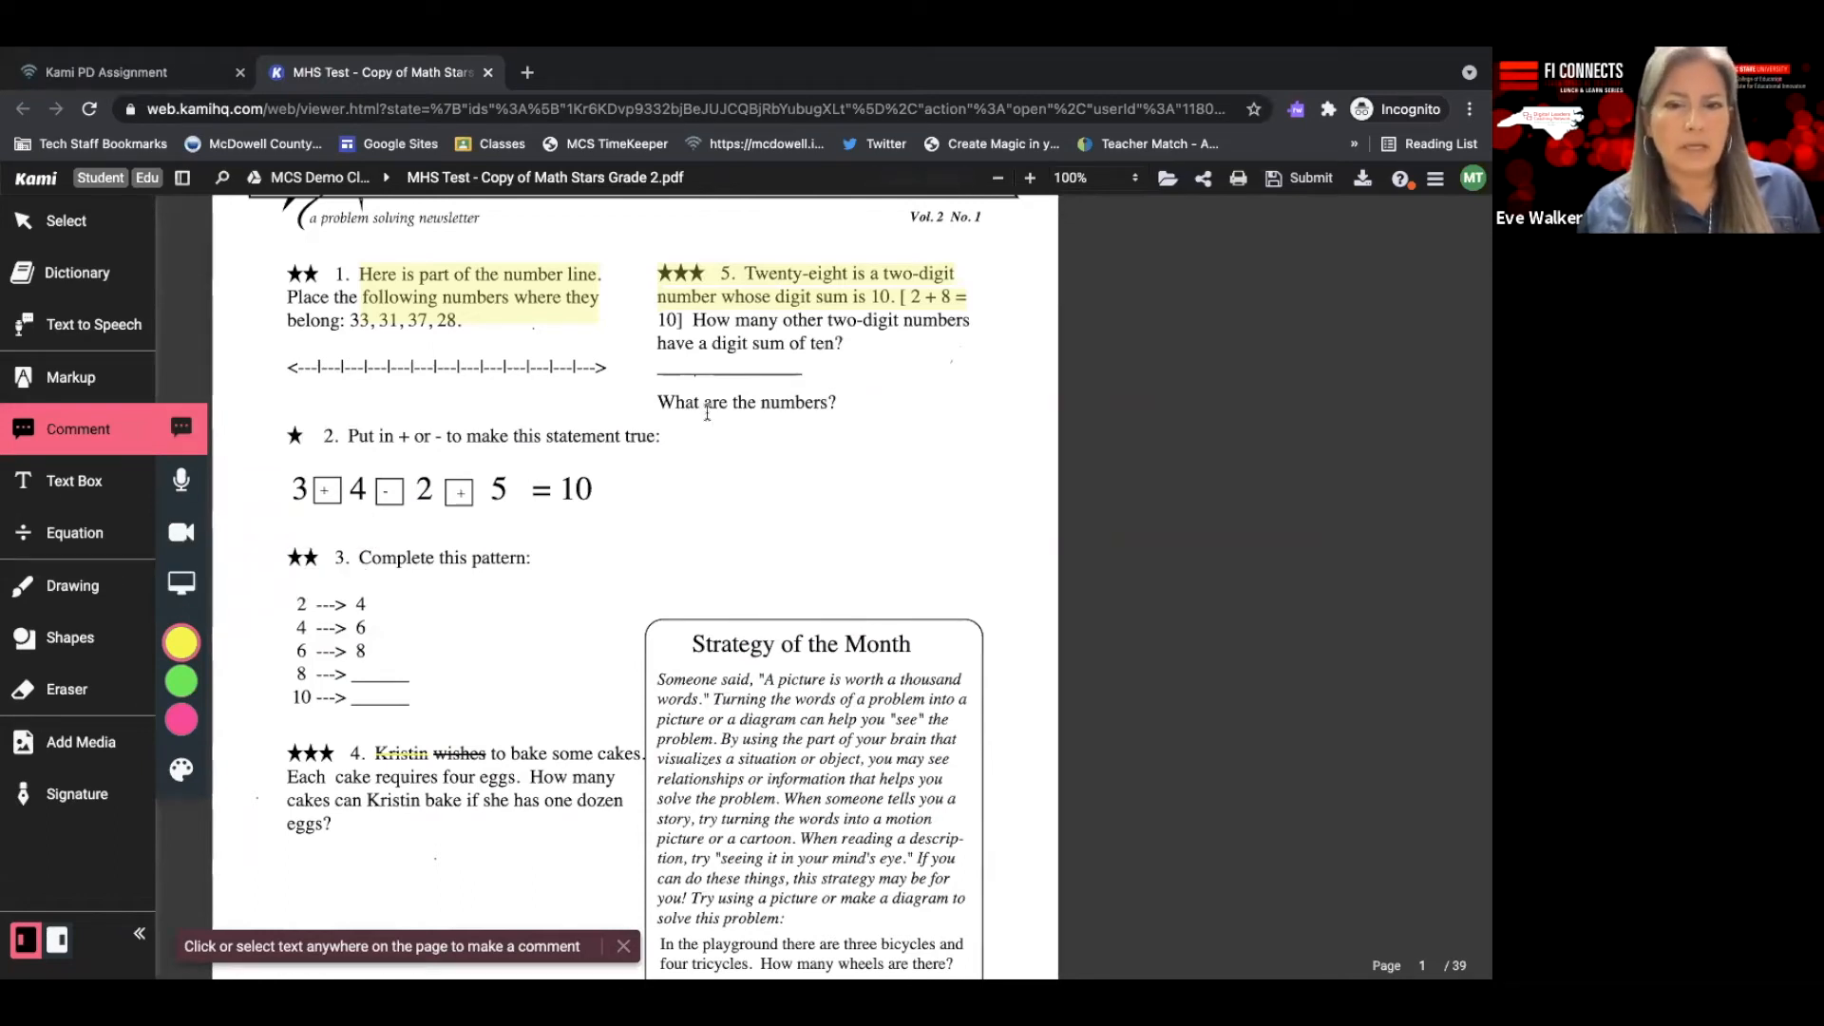
scroll(707, 412, "up", 3)
scroll(707, 411, "down", 1)
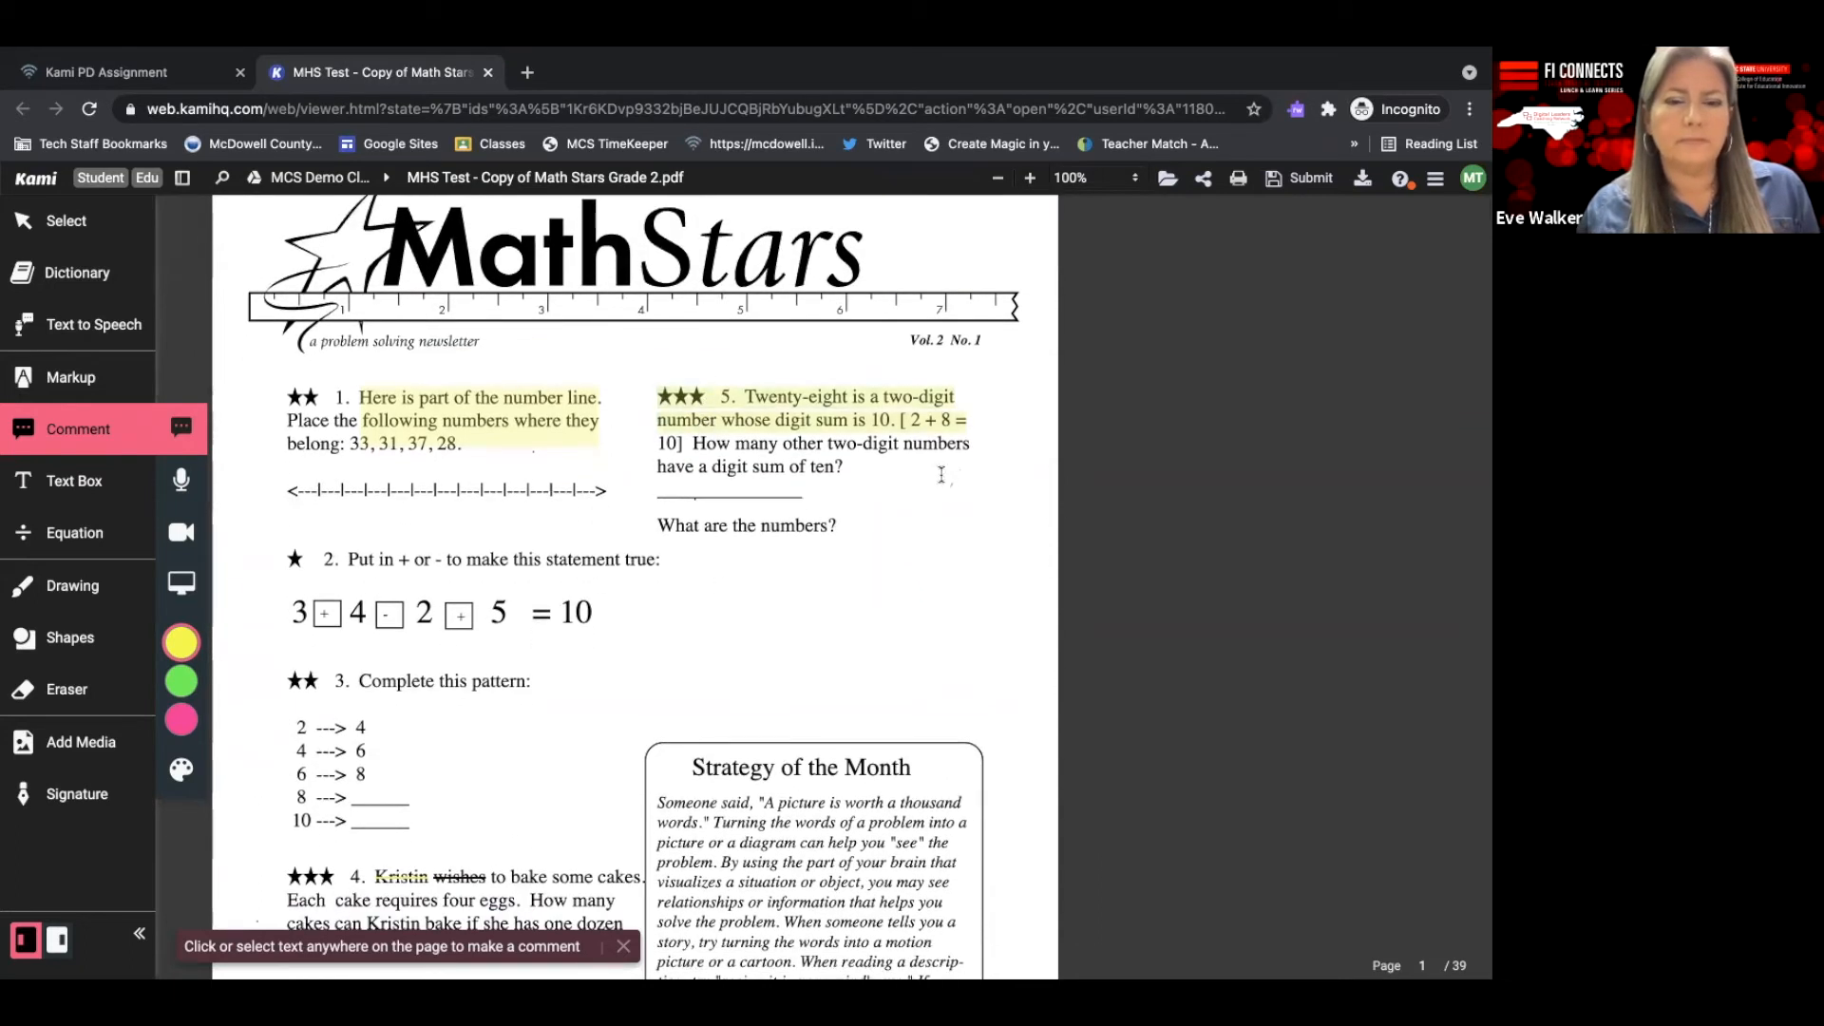
left_click(889, 502)
scroll(885, 475, "down", 3)
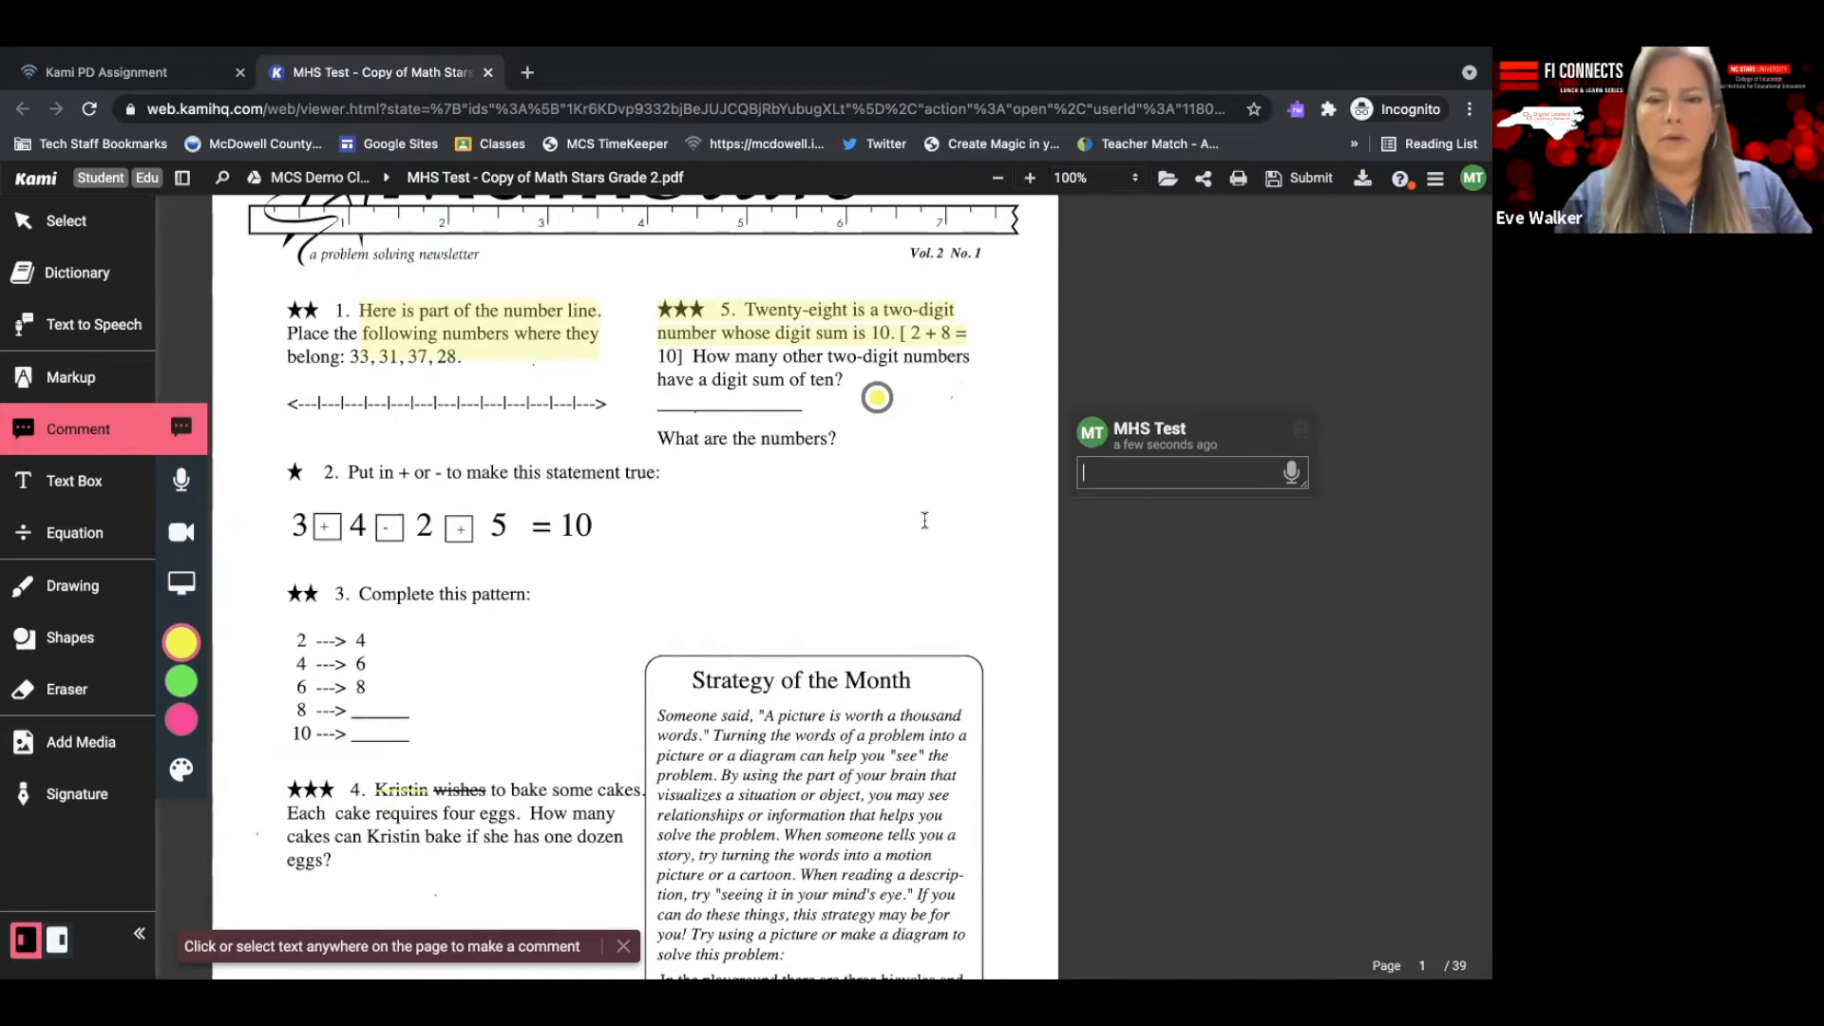
type("What are the other two digit numbers?")
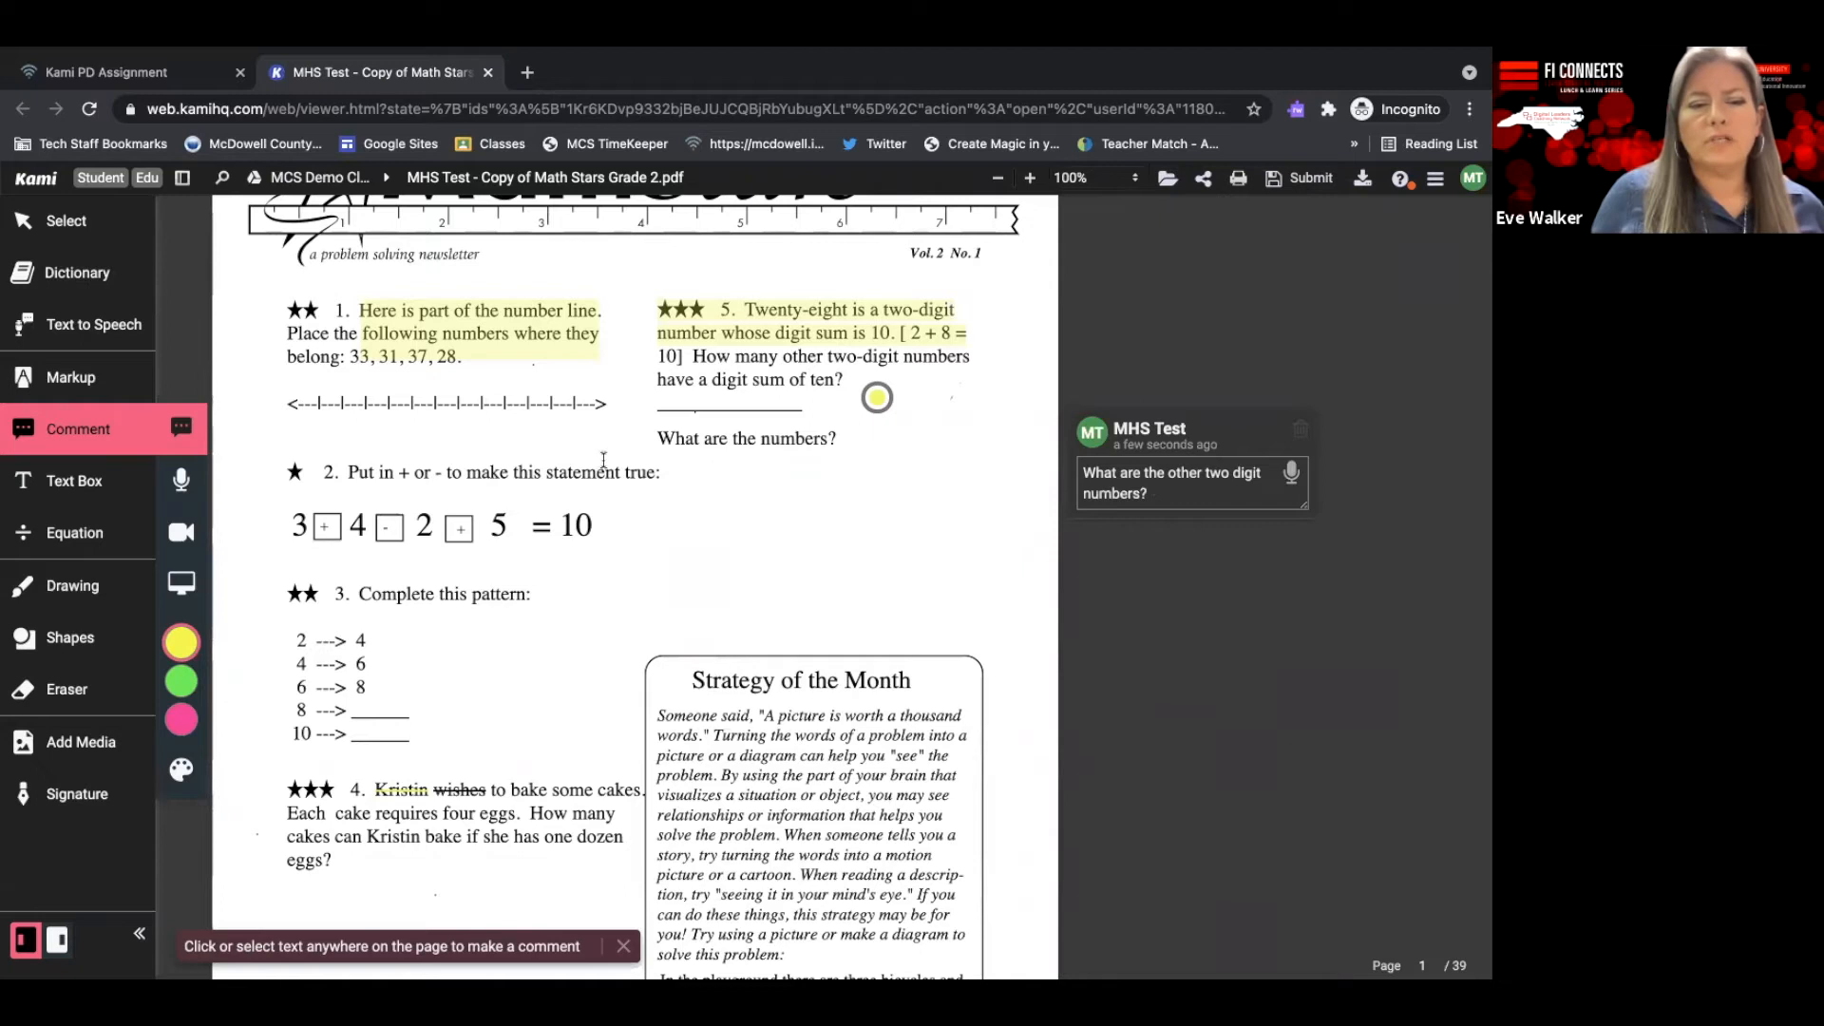
Record a green video comment beside problem 3's "Complete this pattern" heading, allowing microphone and camera access.
left_click(182, 538)
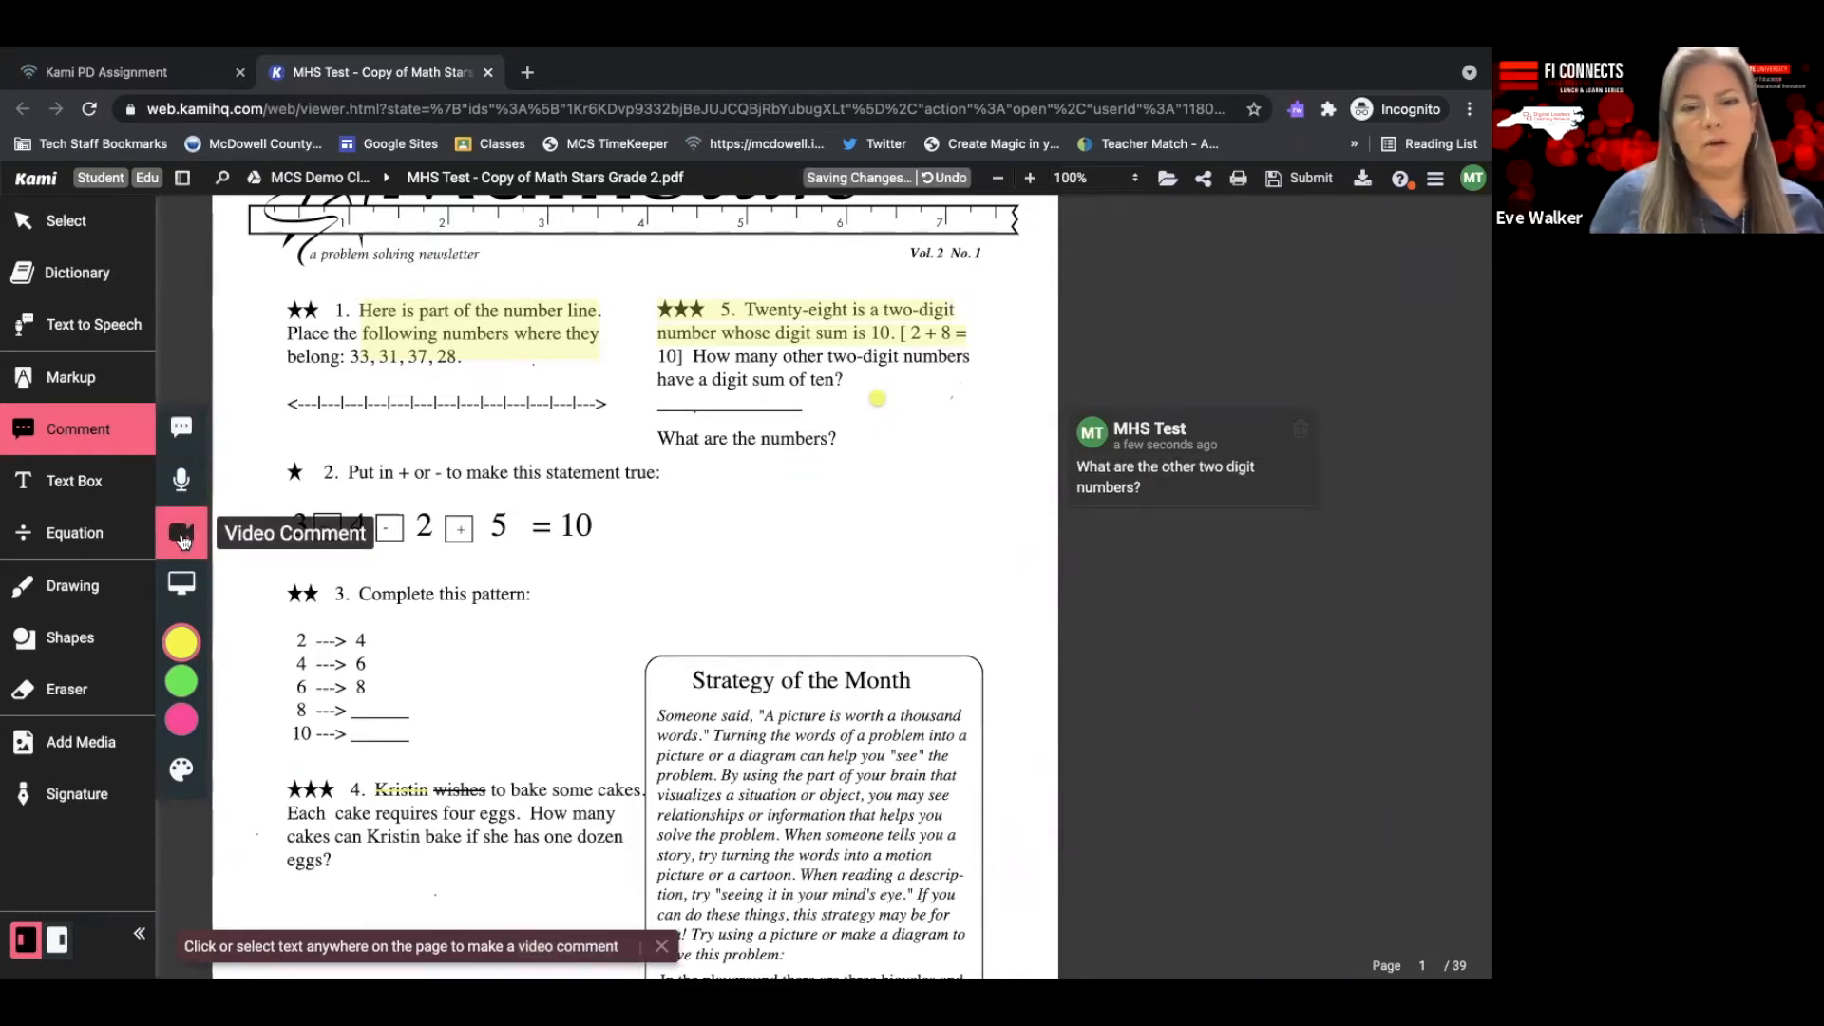
left_click(181, 686)
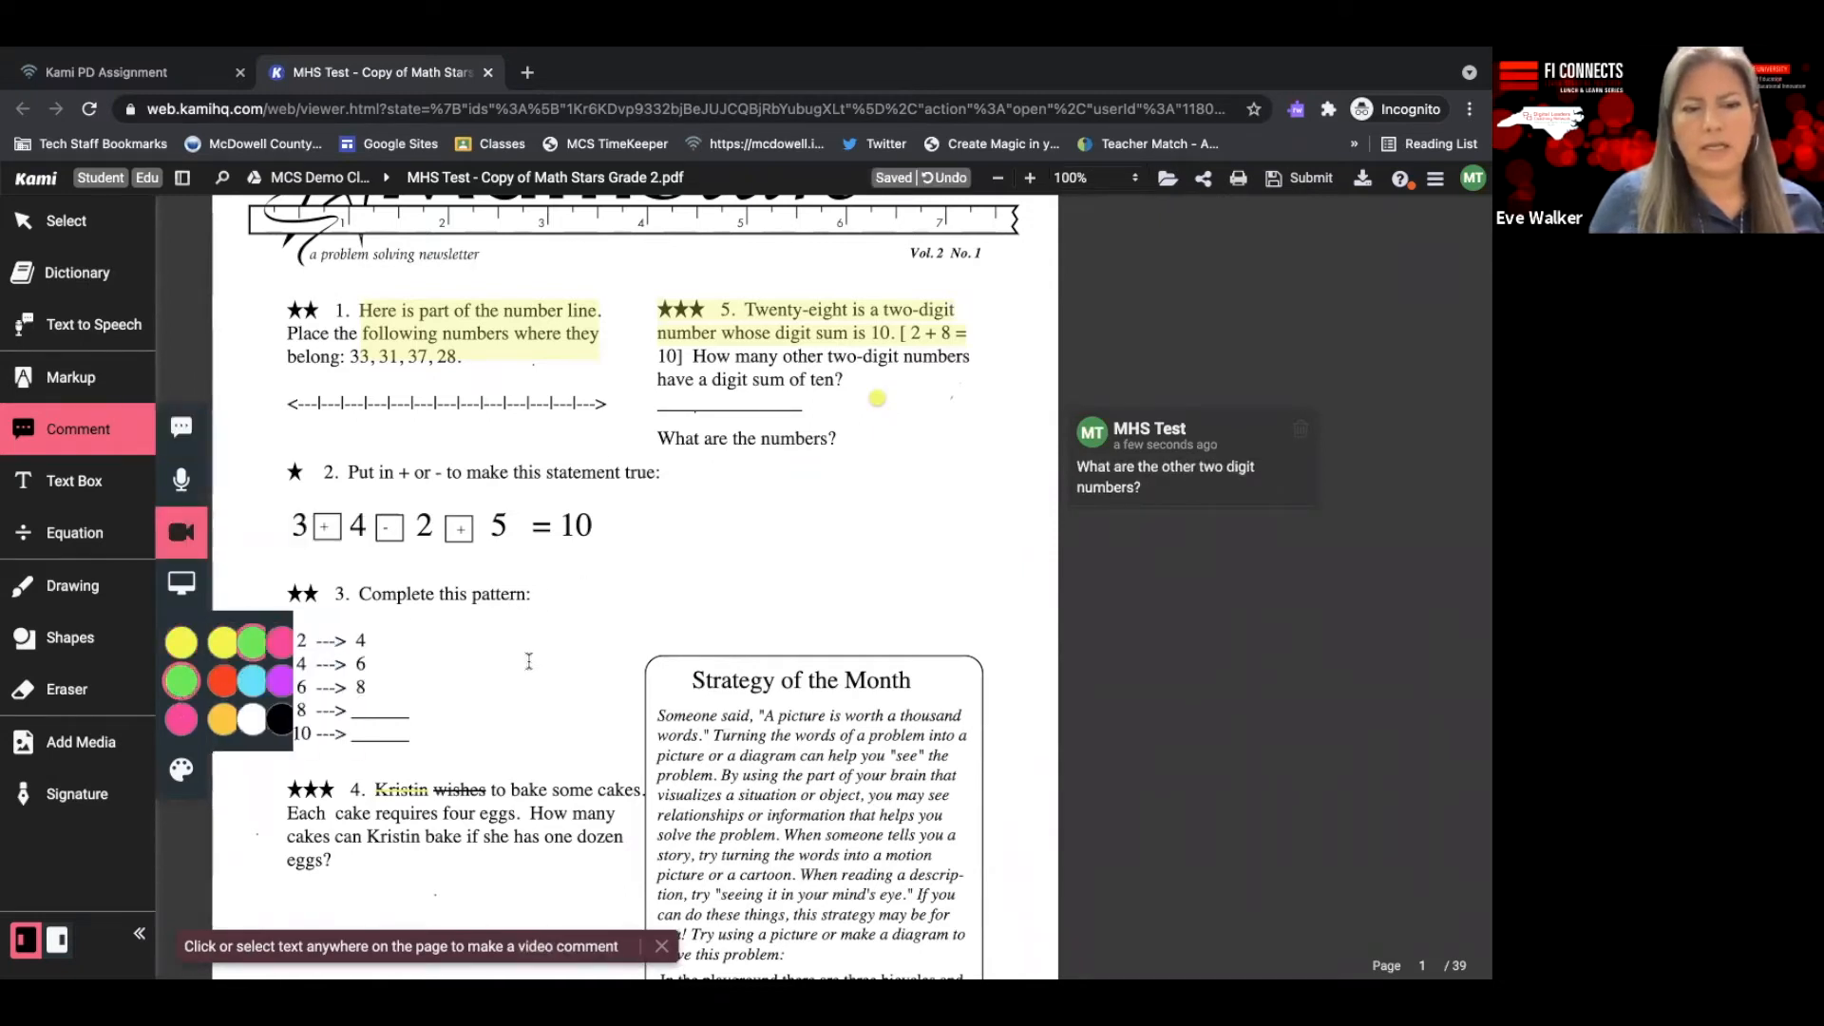
left_click(568, 600)
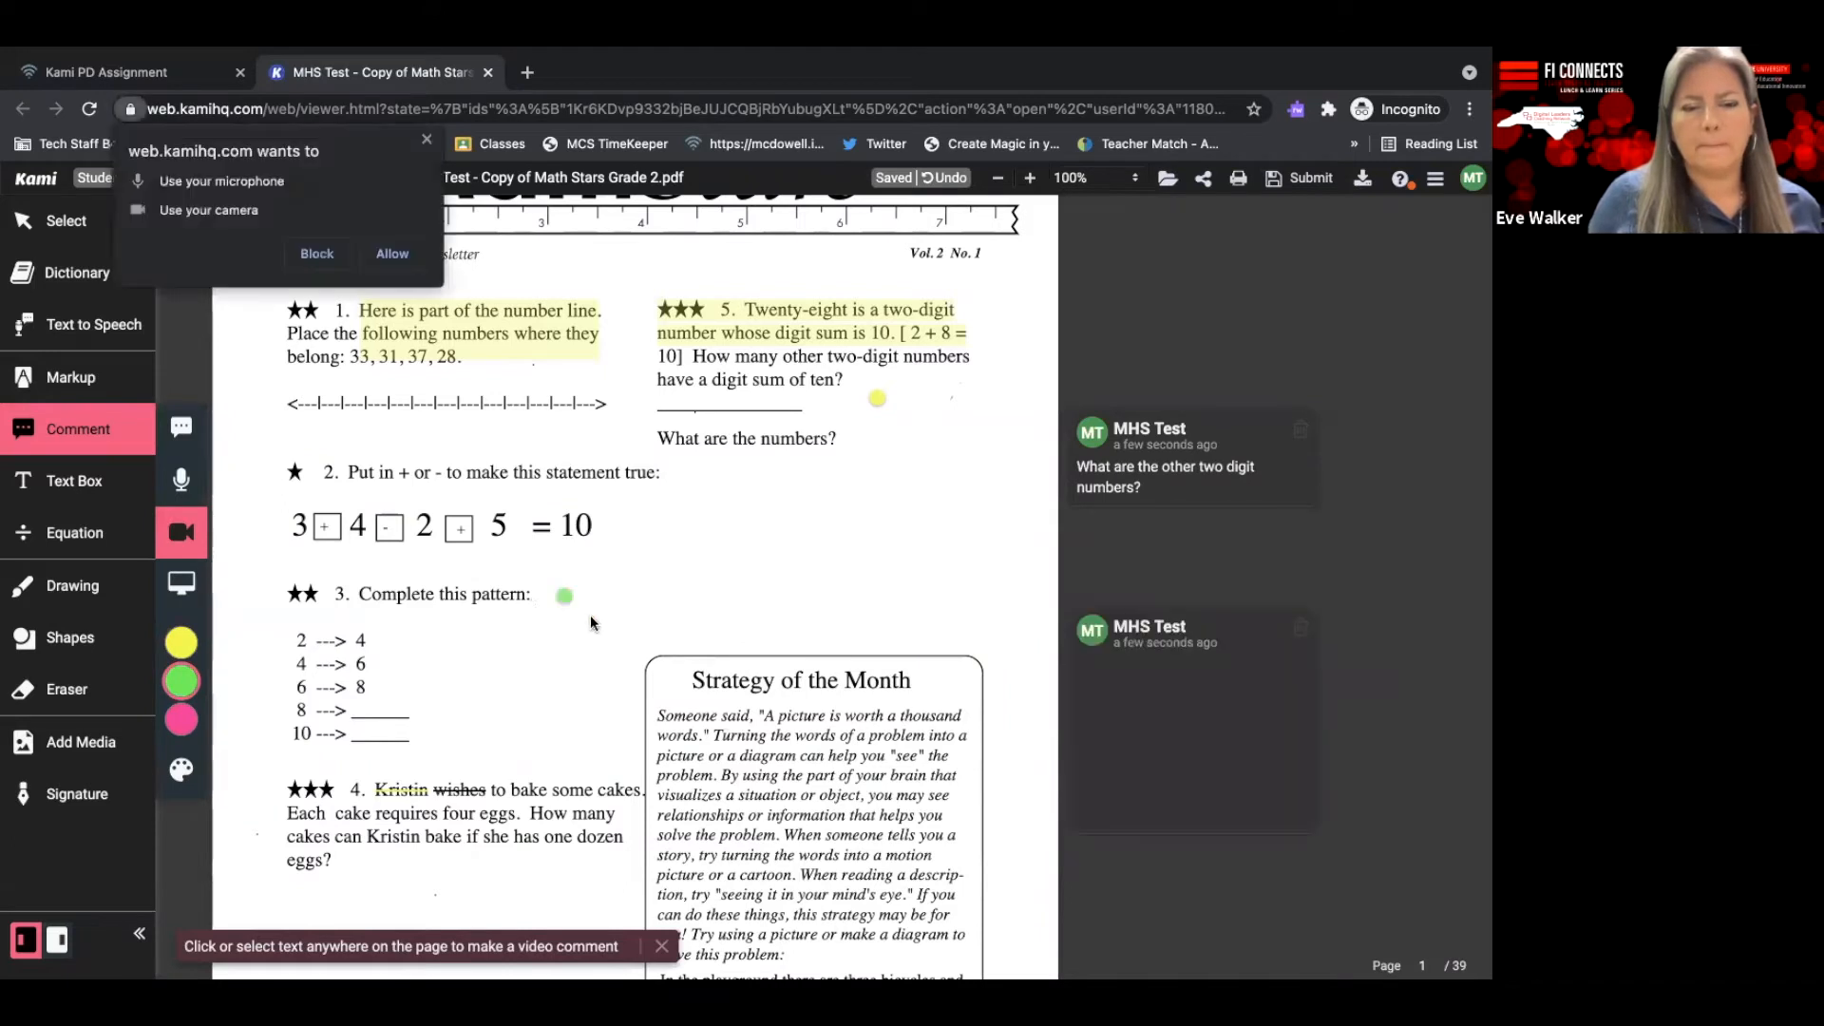
left_click(392, 255)
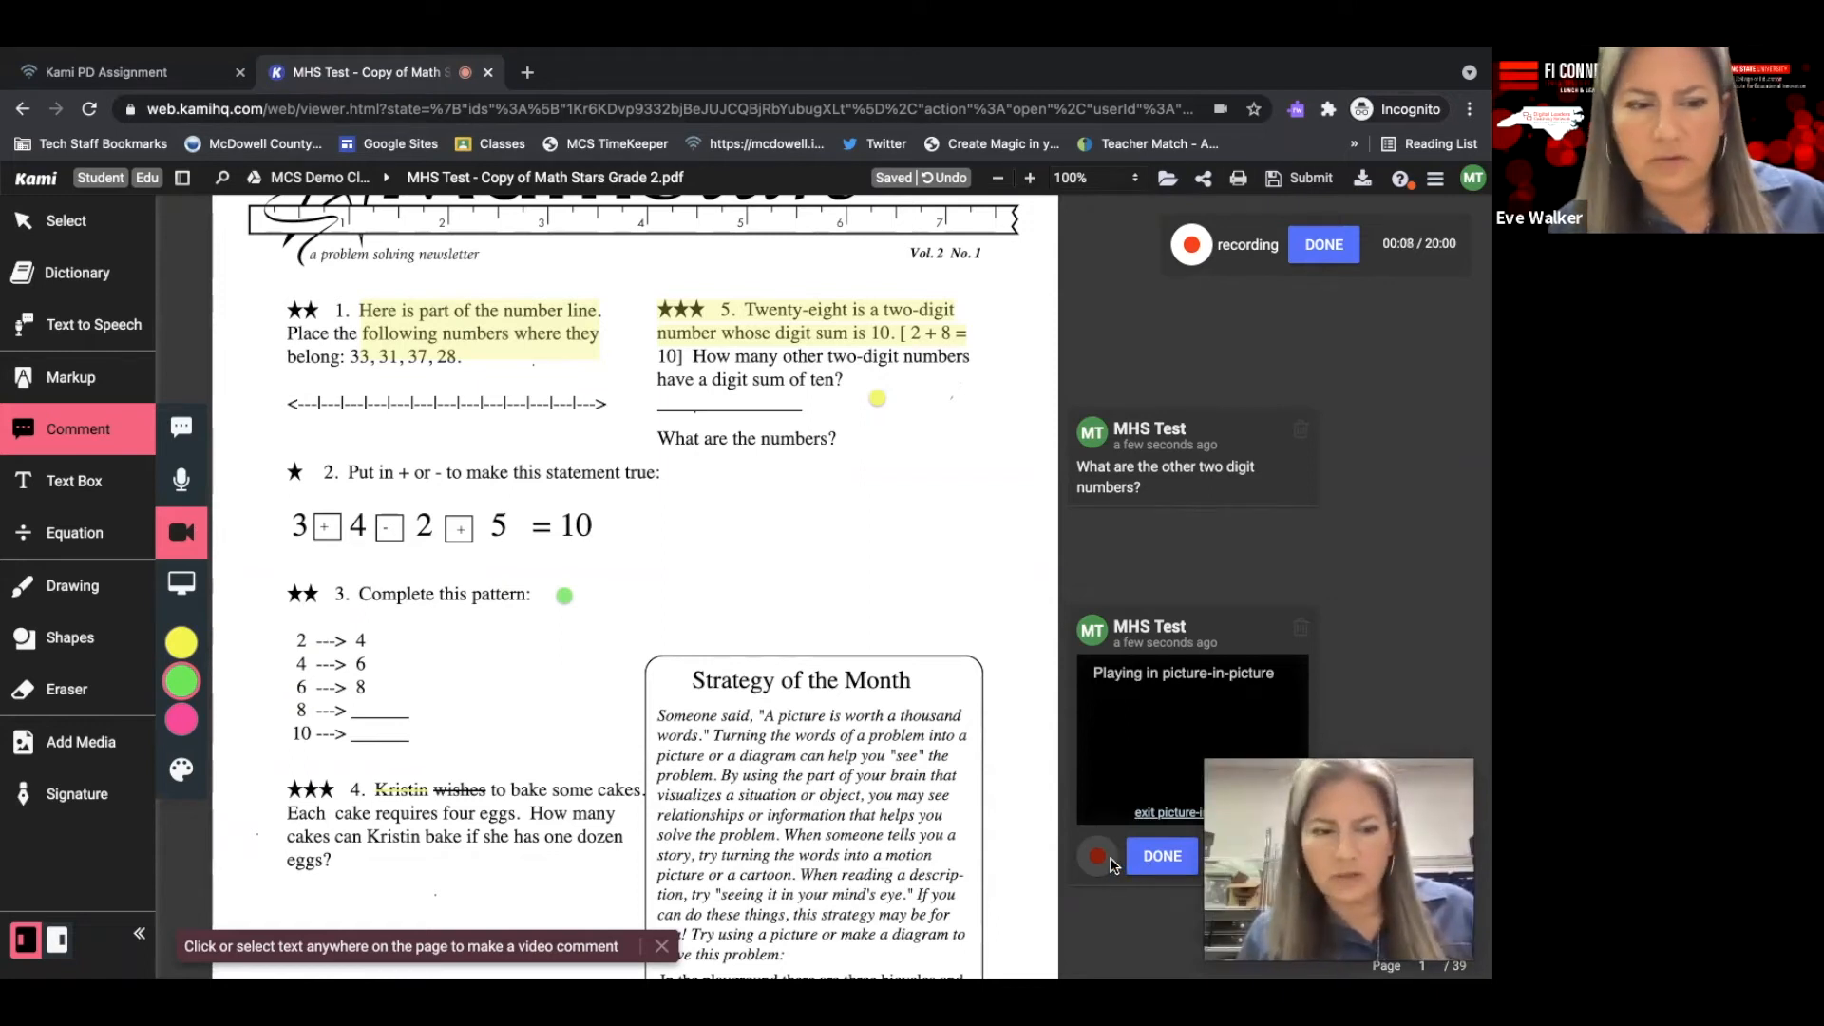
left_click(1162, 856)
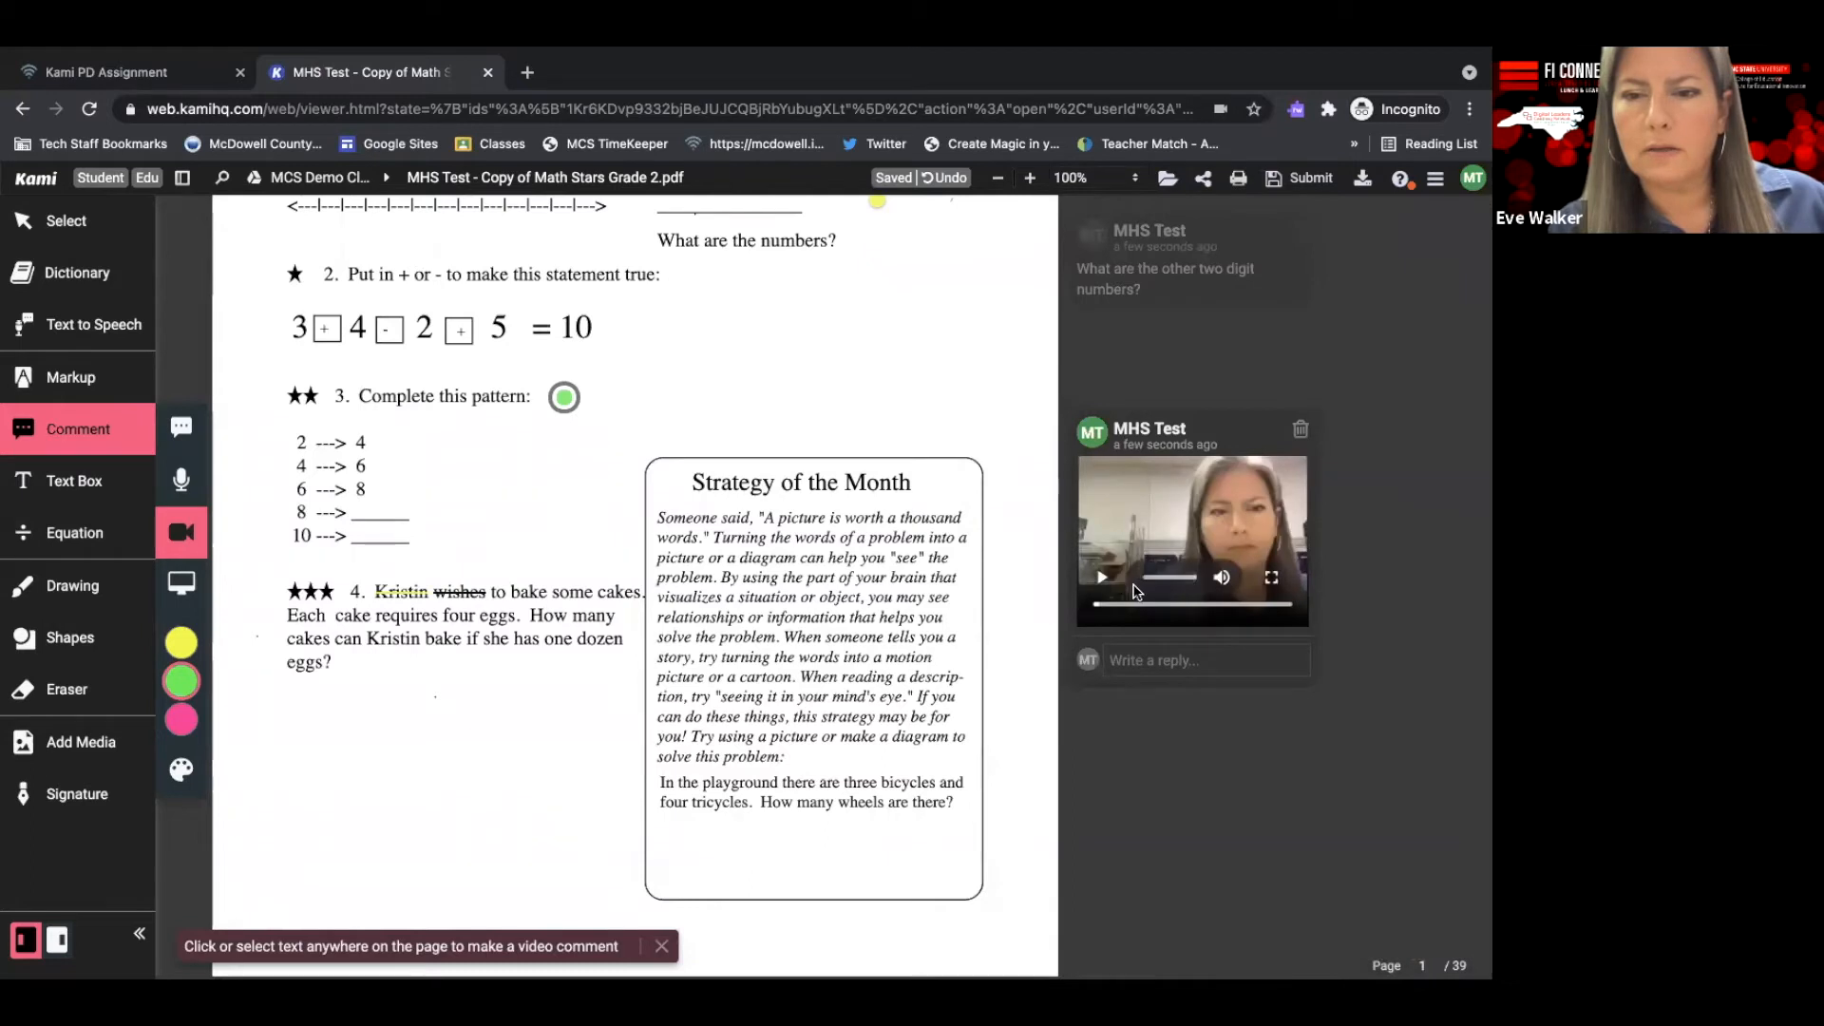
Play back the video comment recorded beside problem 3 and pause it.
left_click(1104, 581)
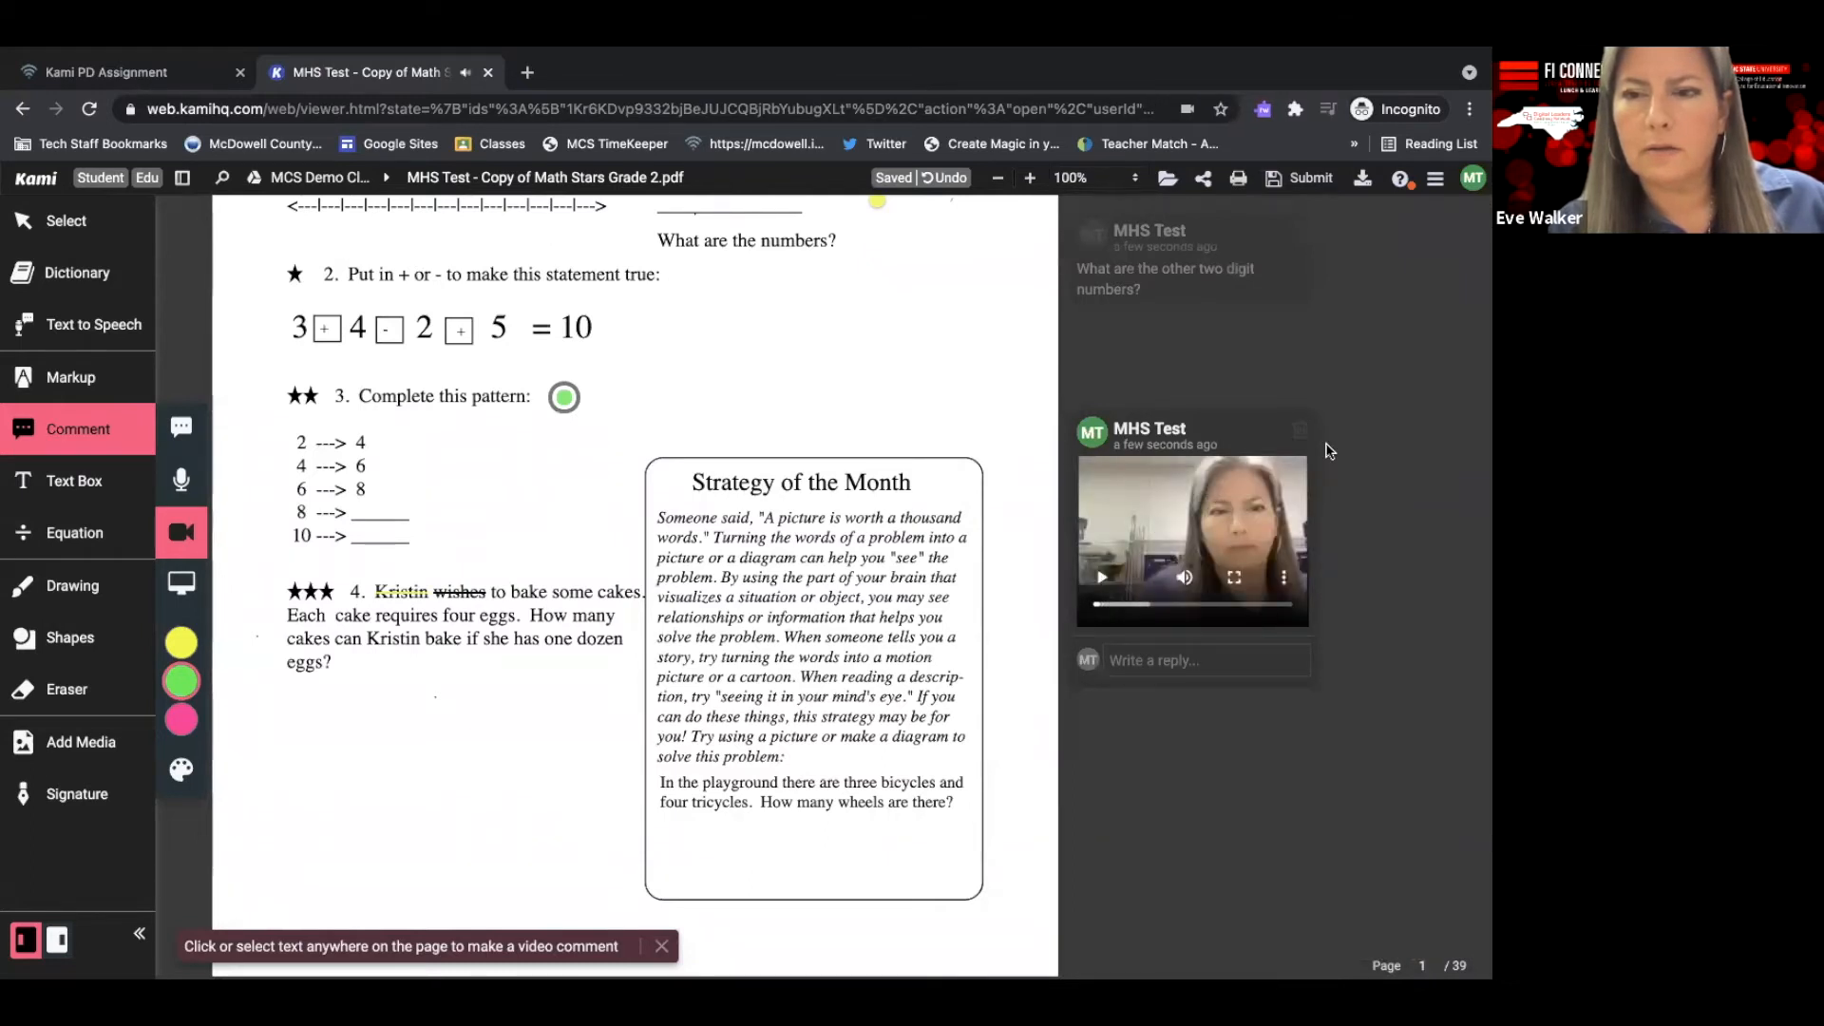
left_click(1100, 580)
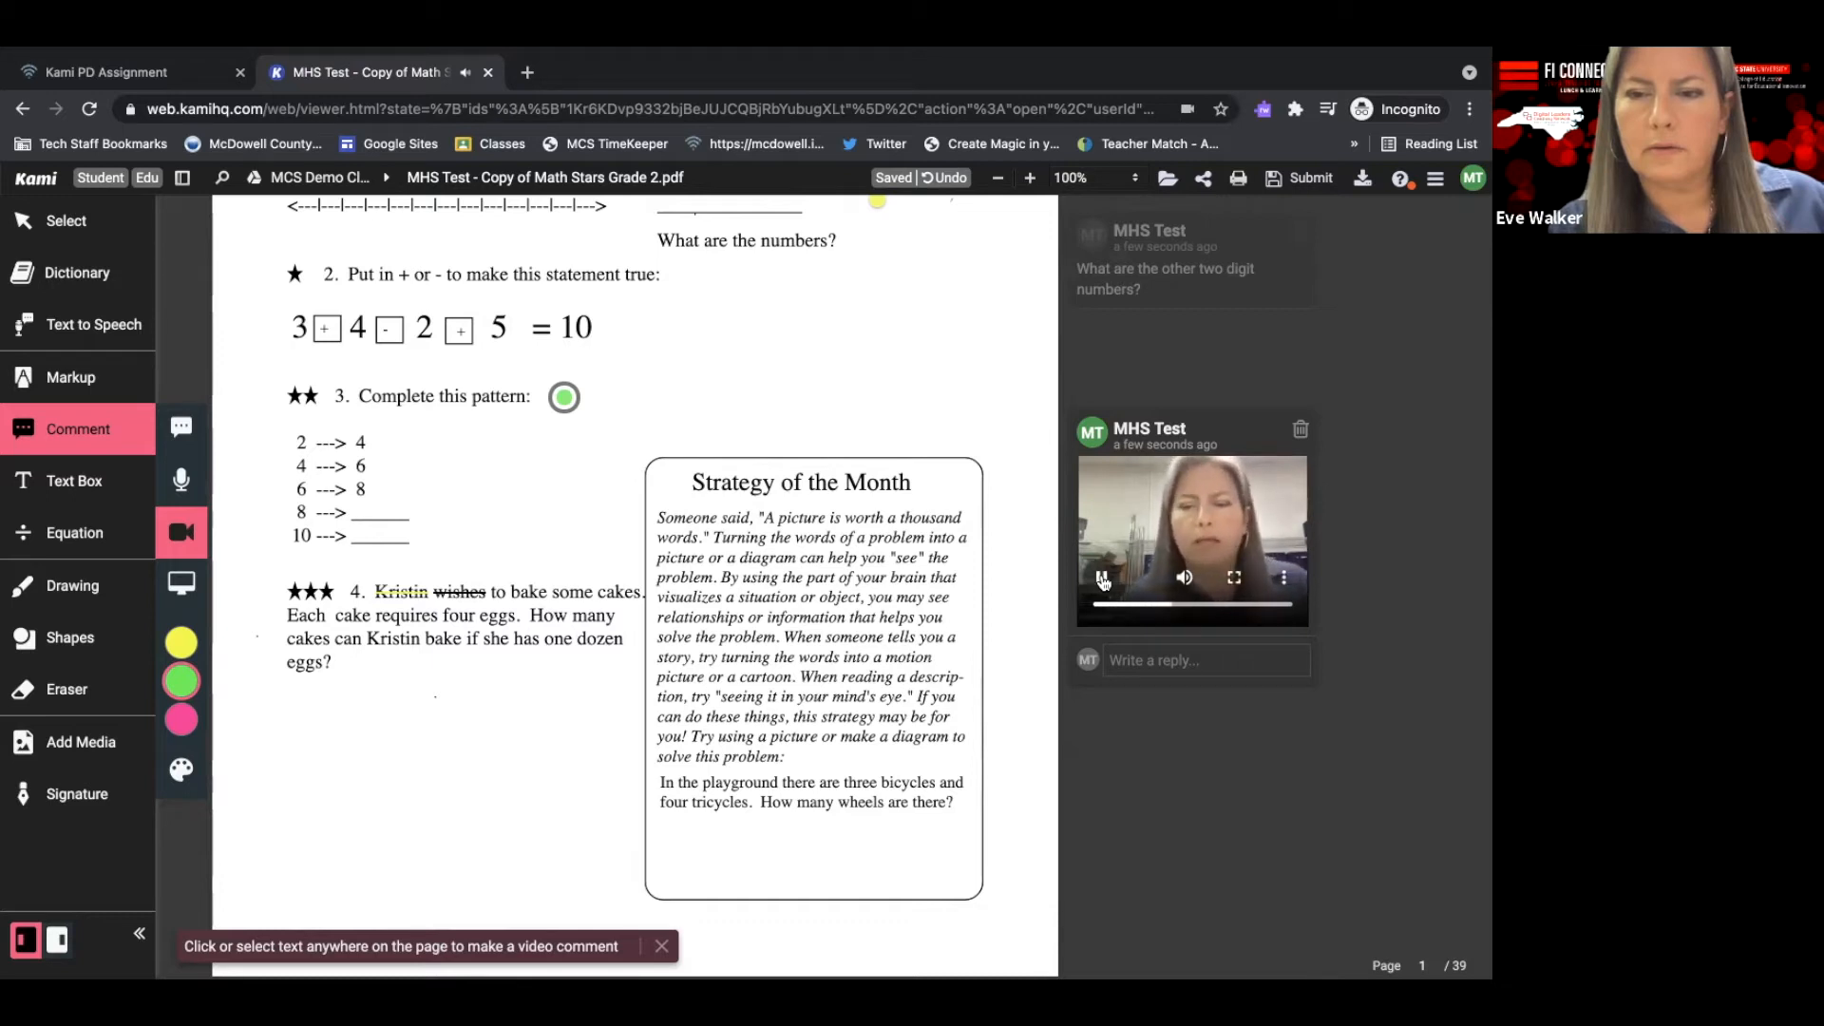
left_click(1102, 579)
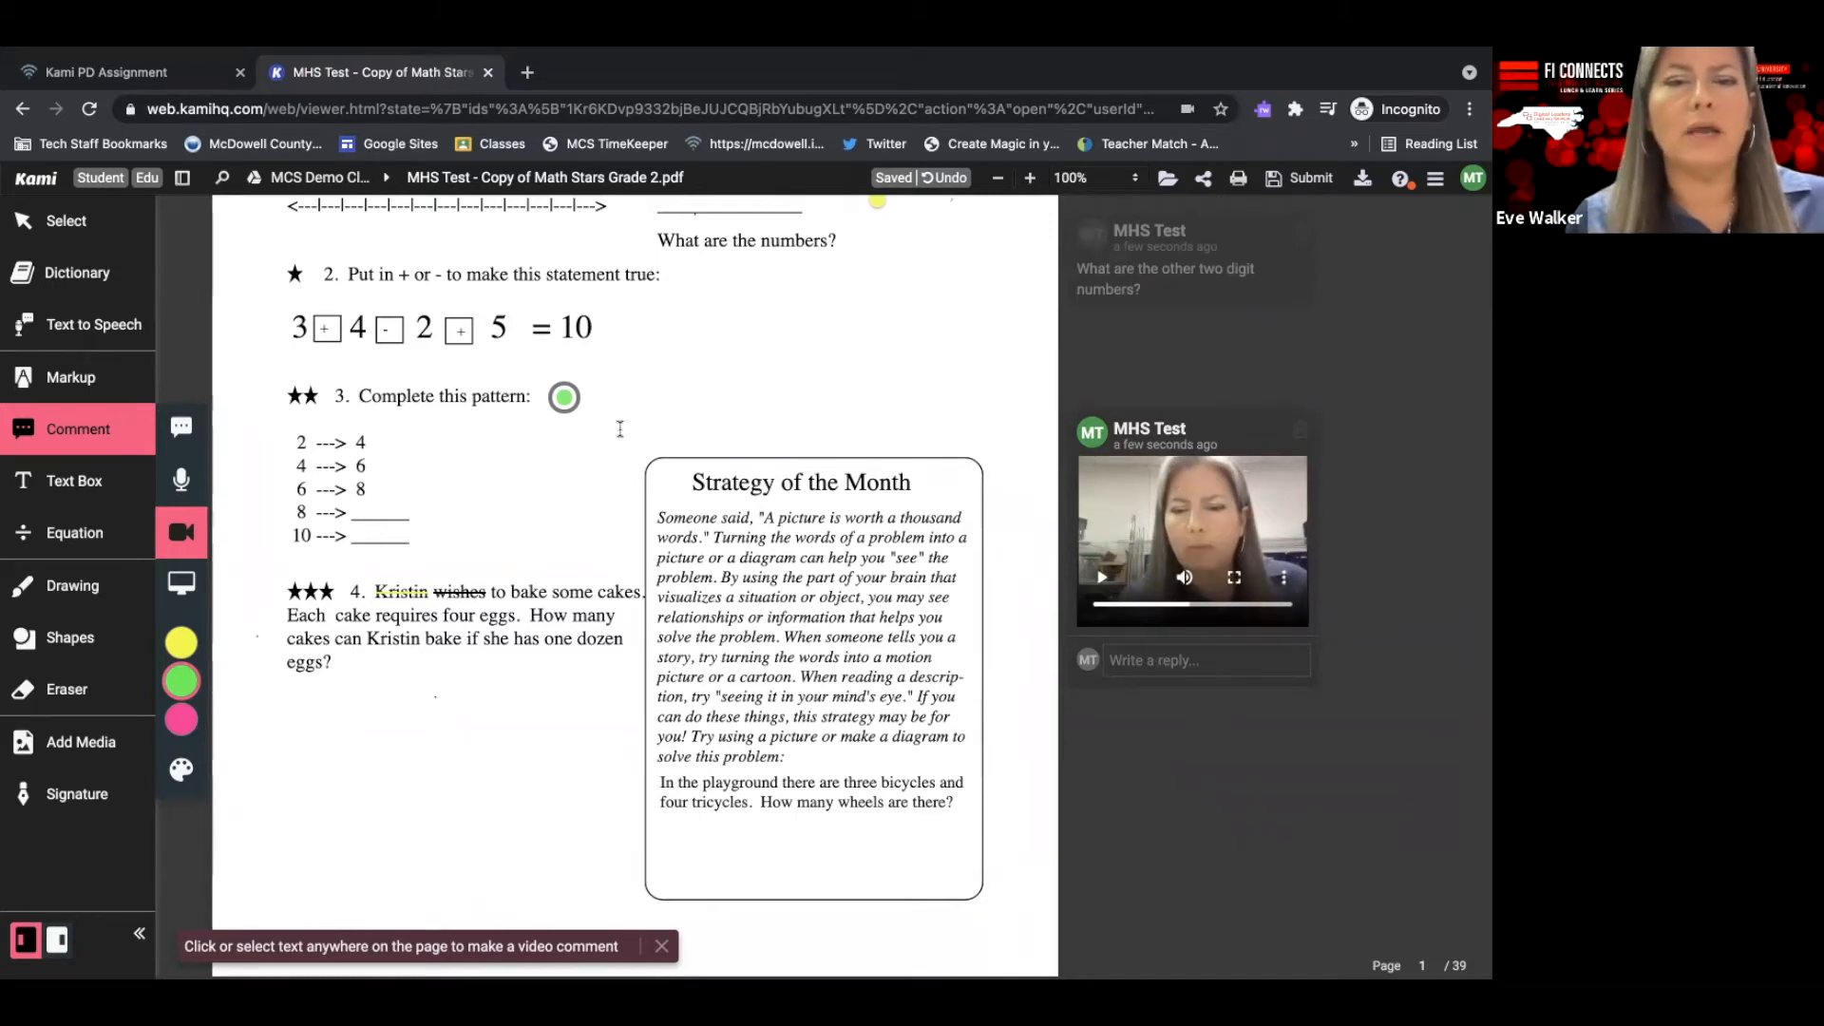
scroll(625, 493, "up", 2)
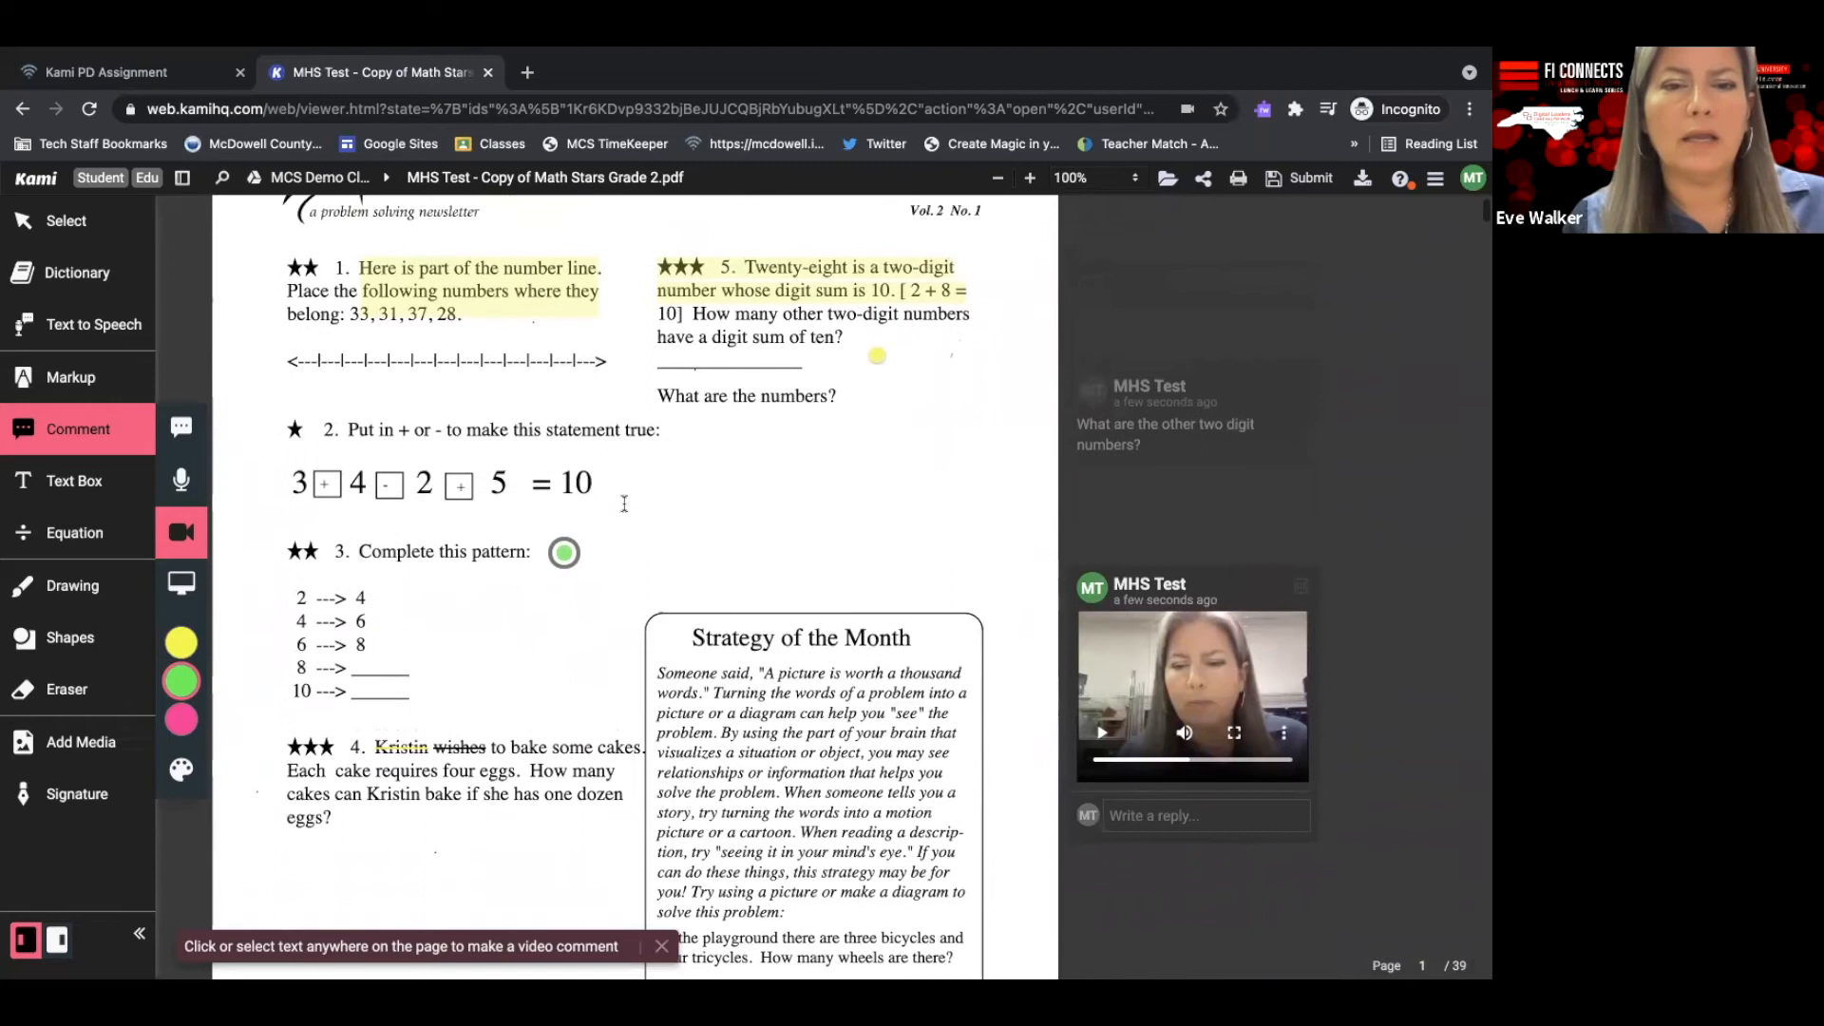
scroll(624, 544, "up", 1)
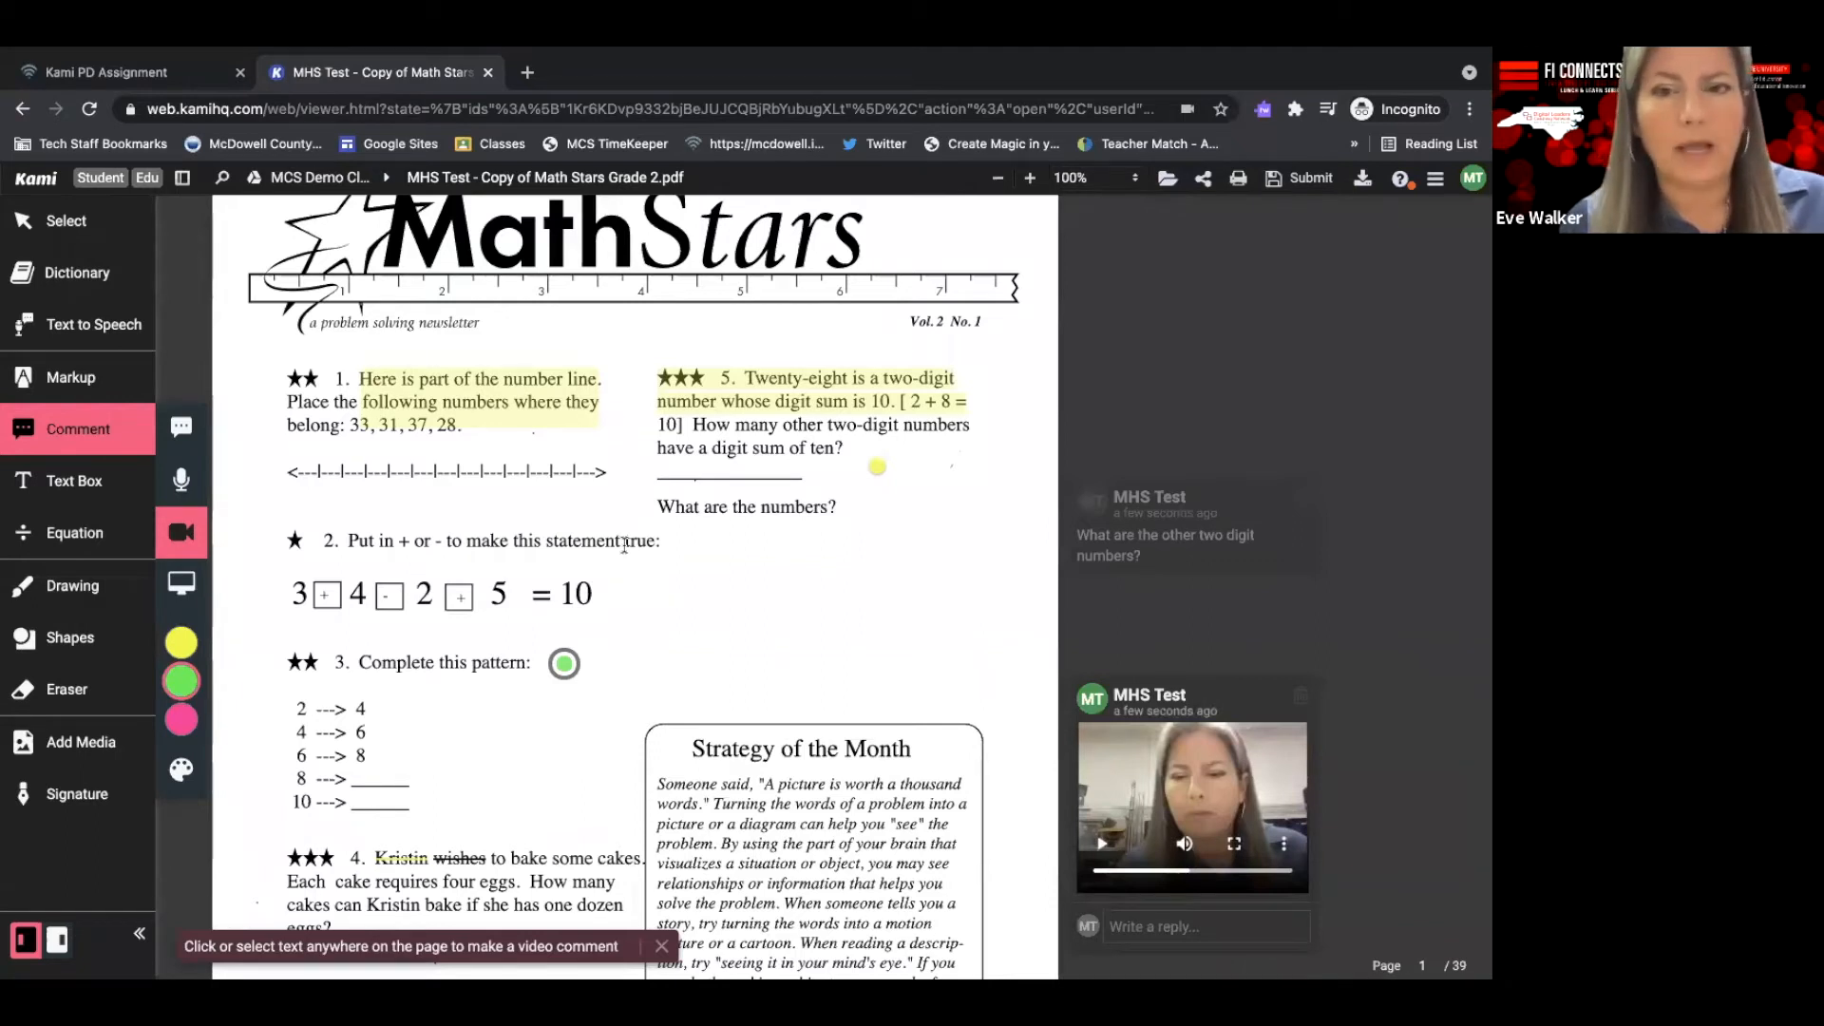
scroll(625, 544, "down", 1)
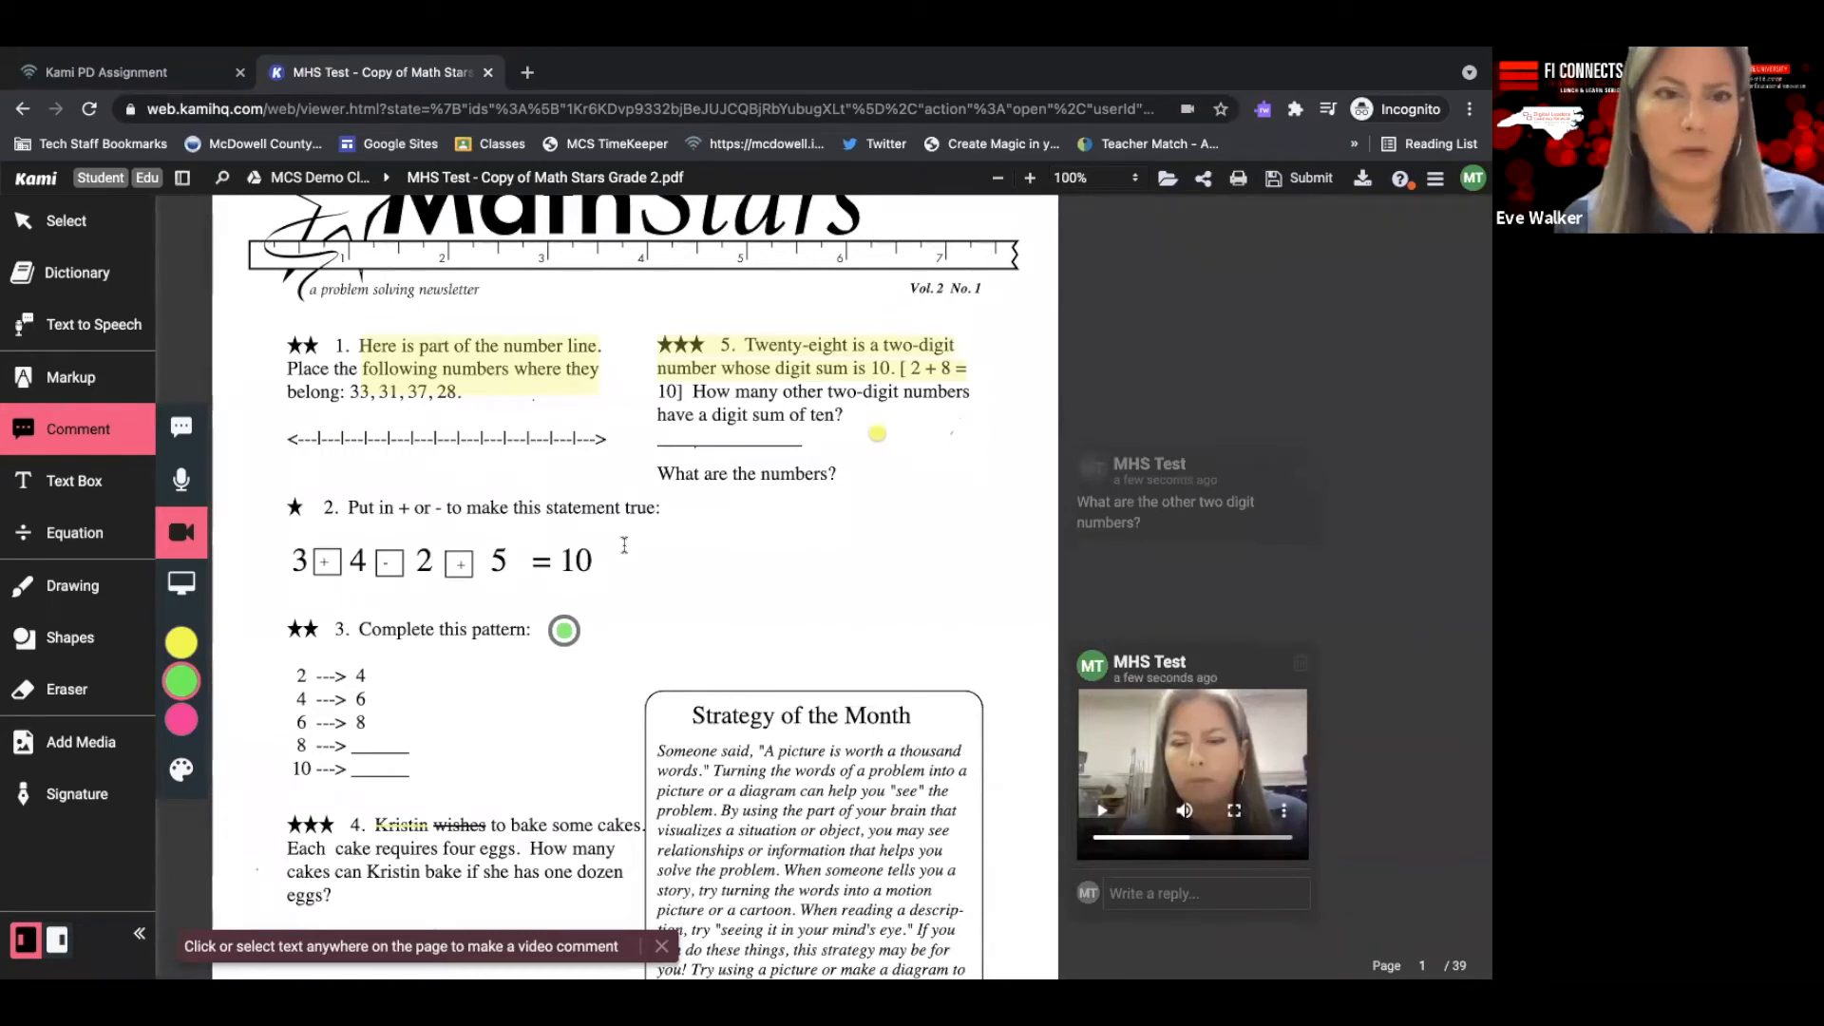
scroll(624, 544, "down", 4)
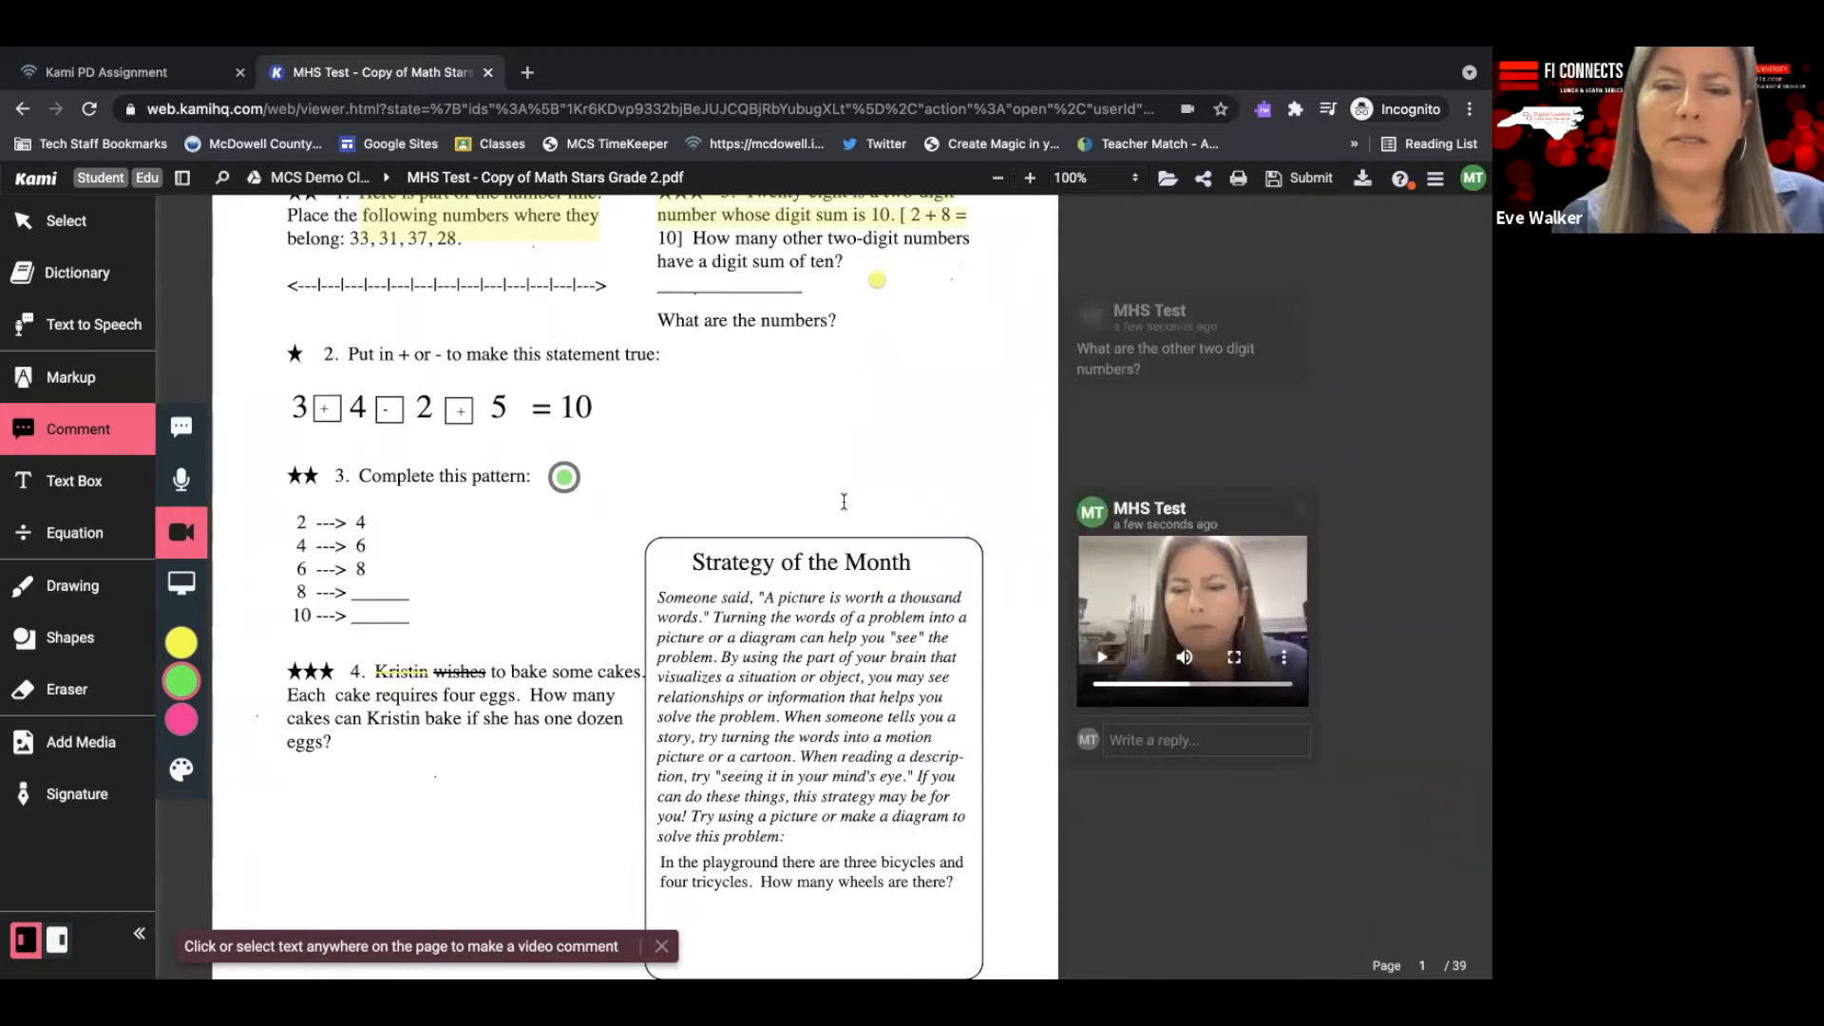
scroll(782, 545, "up", 3)
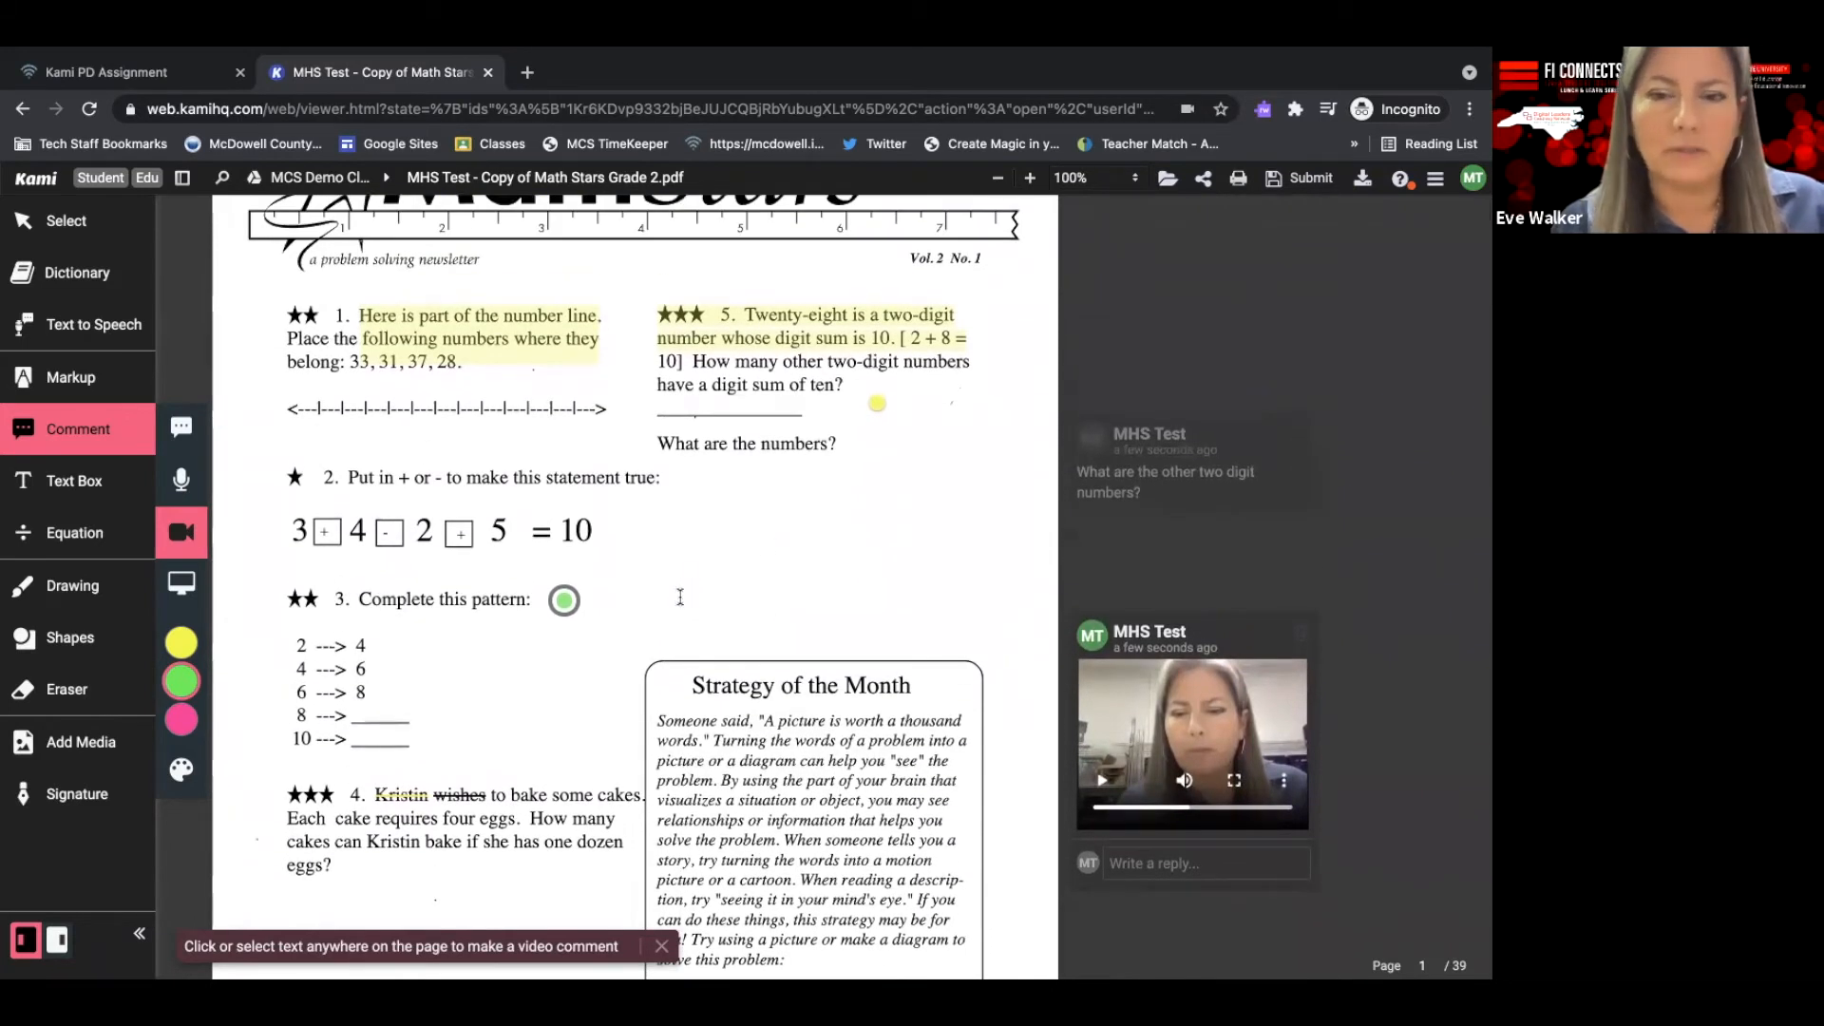
scroll(680, 597, "down", 7)
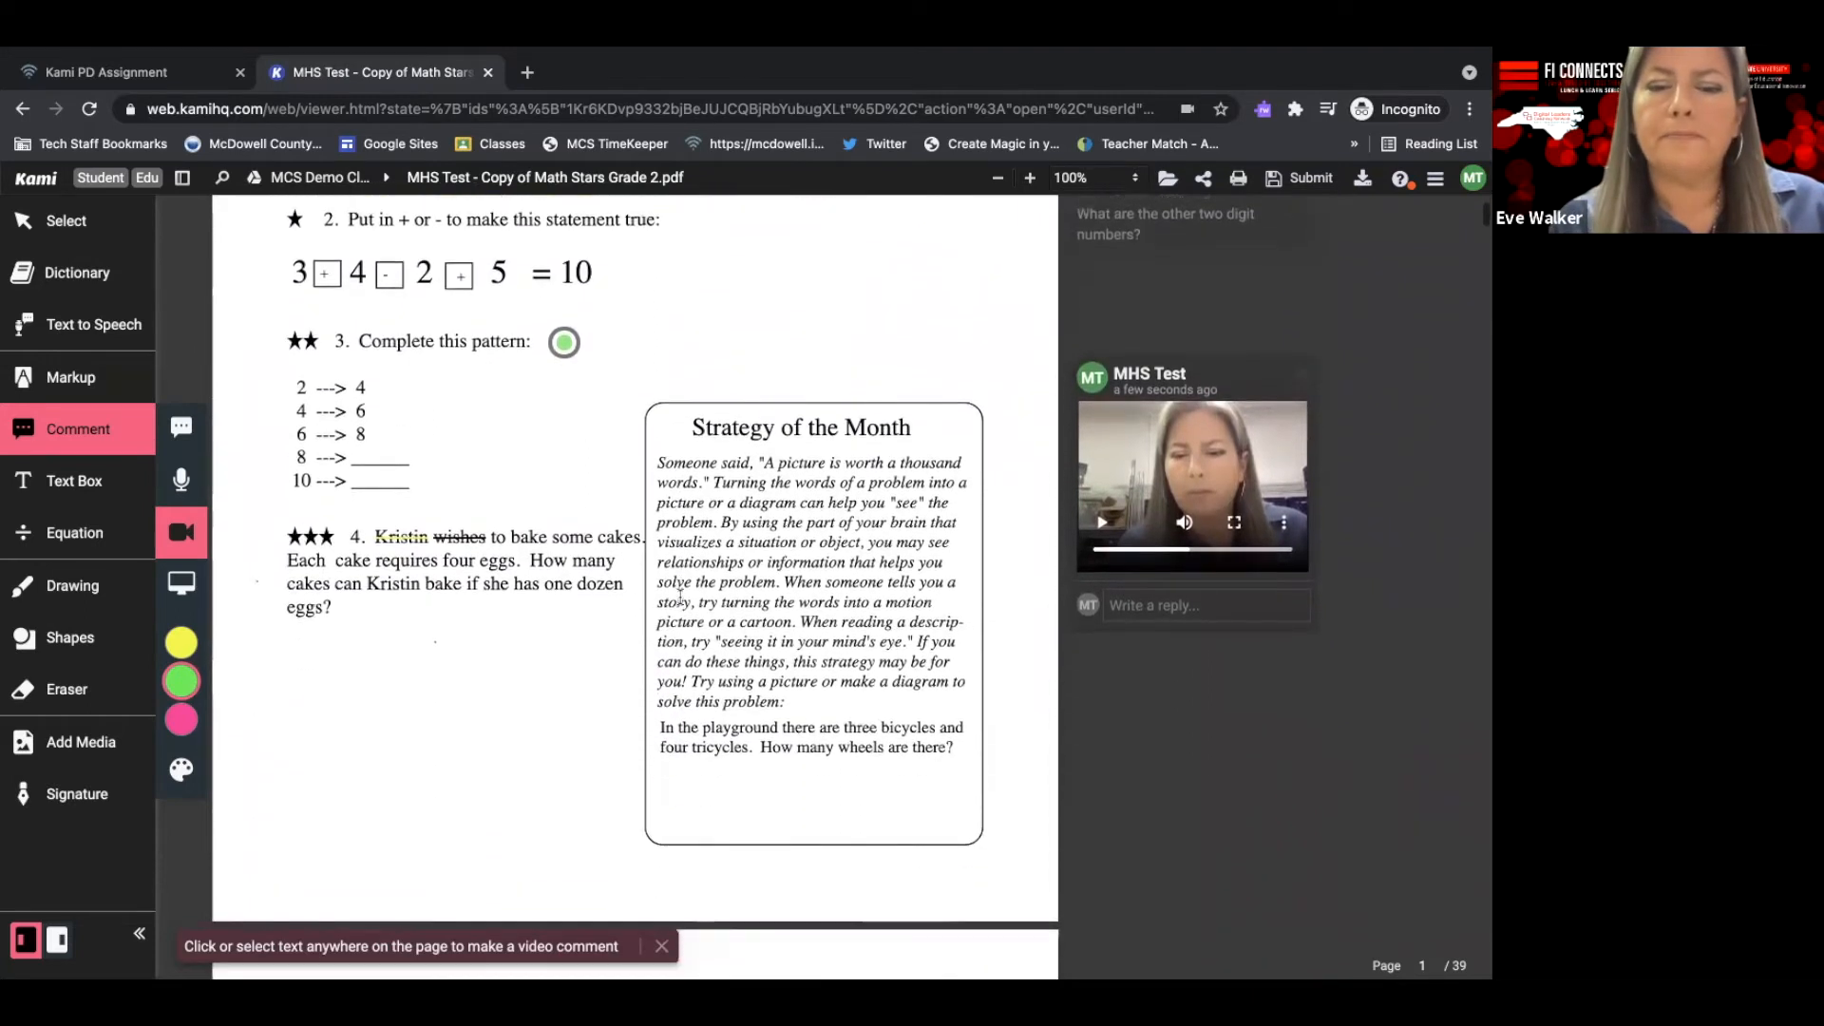
scroll(680, 596, "up", 1)
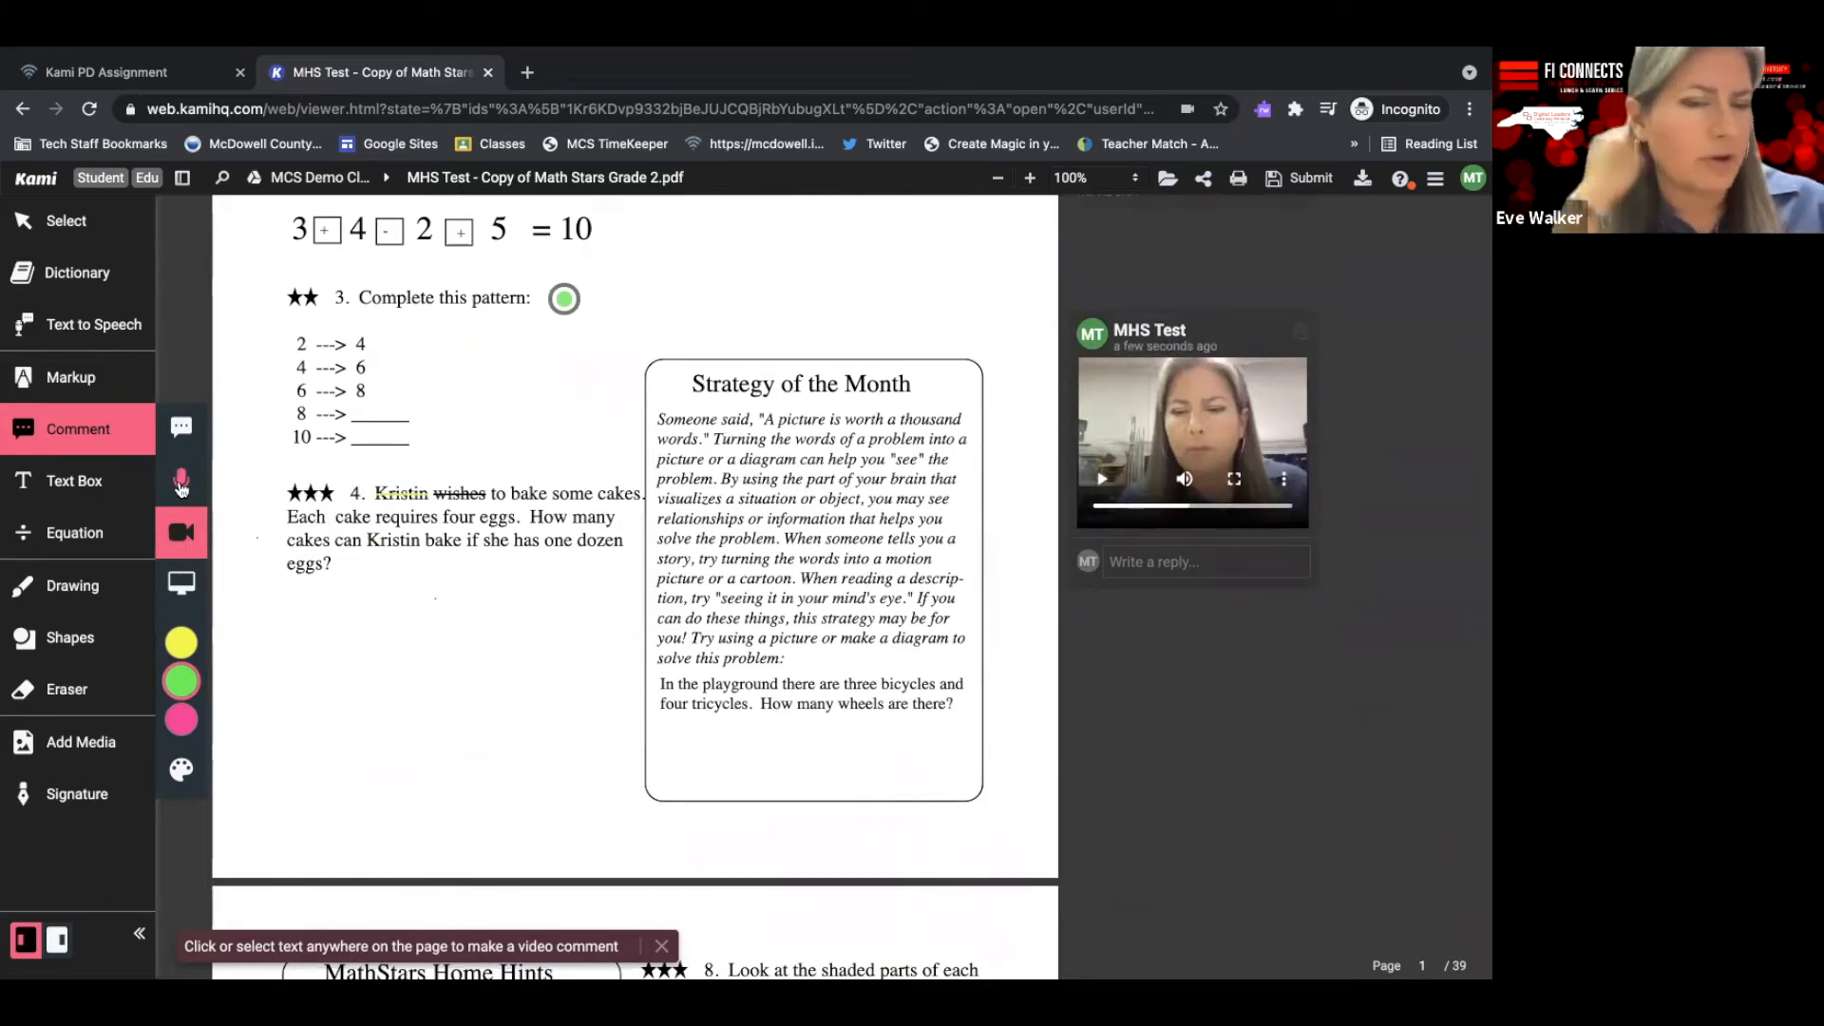
Start recording a green screen capture comment at the end of problem 4's text, sharing the entire screen.
left_click(185, 588)
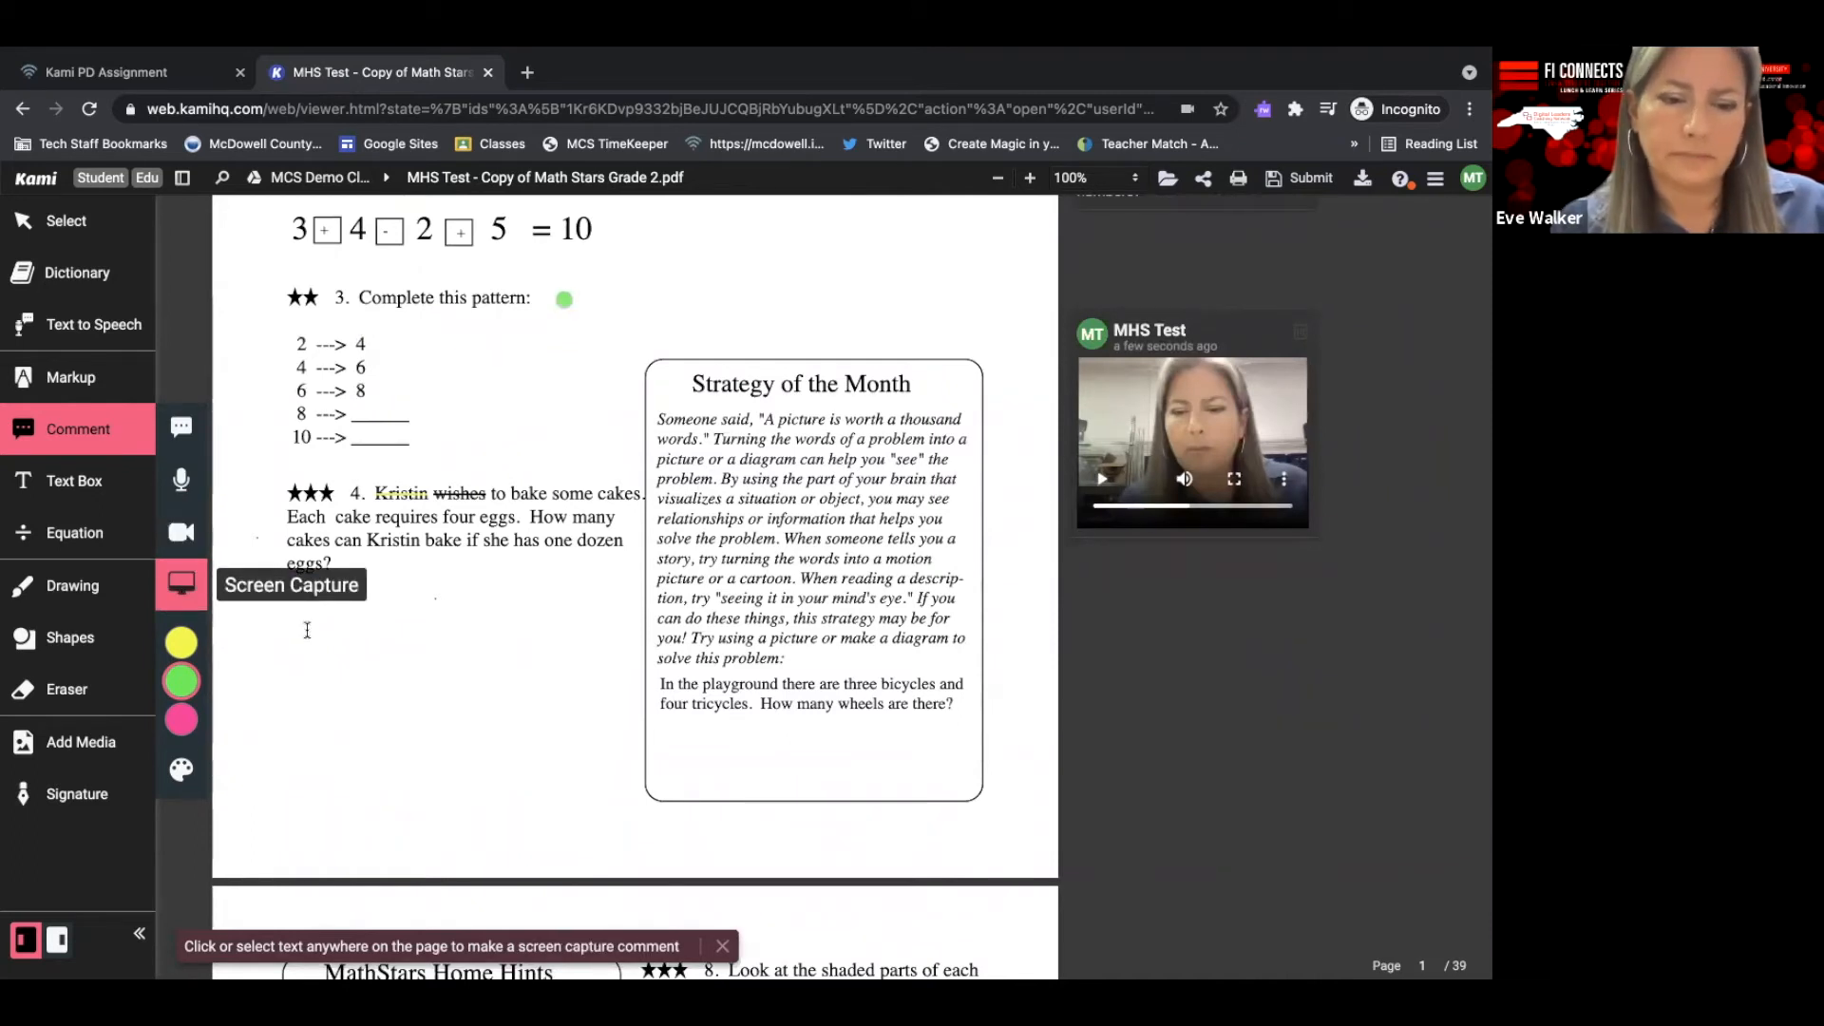
scroll(373, 547, "up", 3)
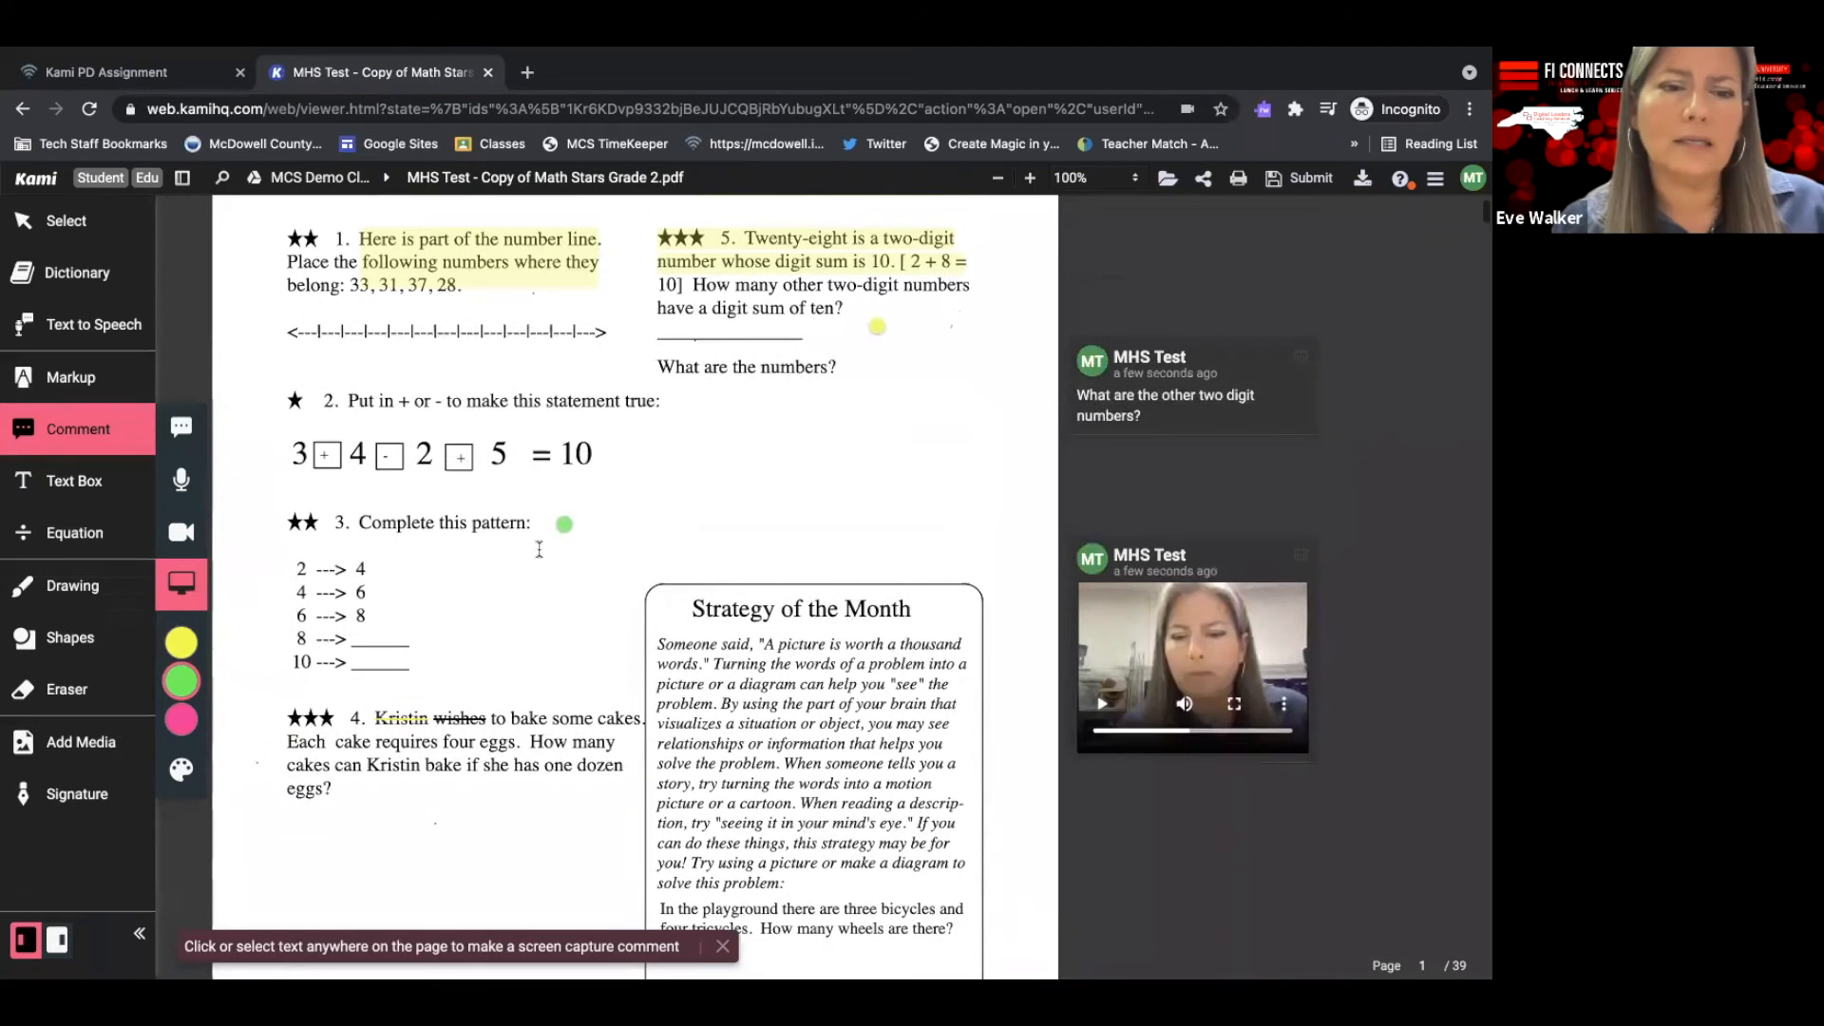
scroll(399, 665, "down", 3)
left_click(349, 627)
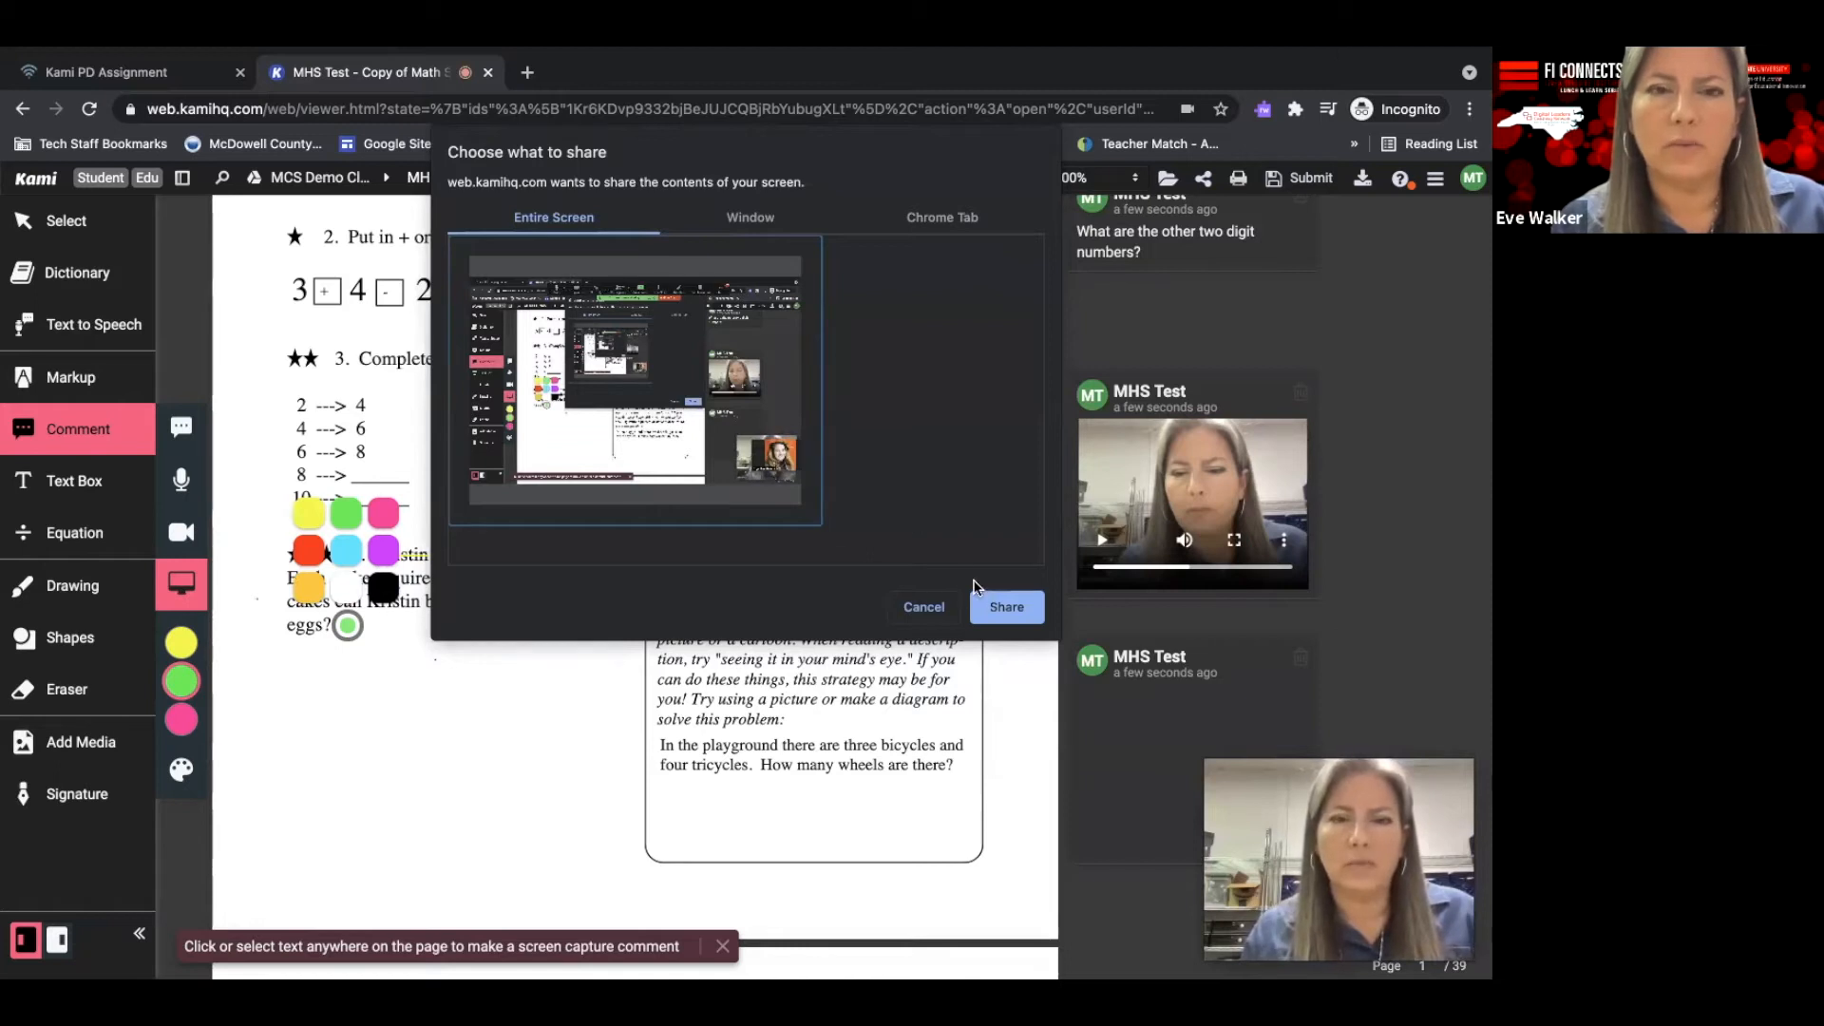
left_click(1004, 609)
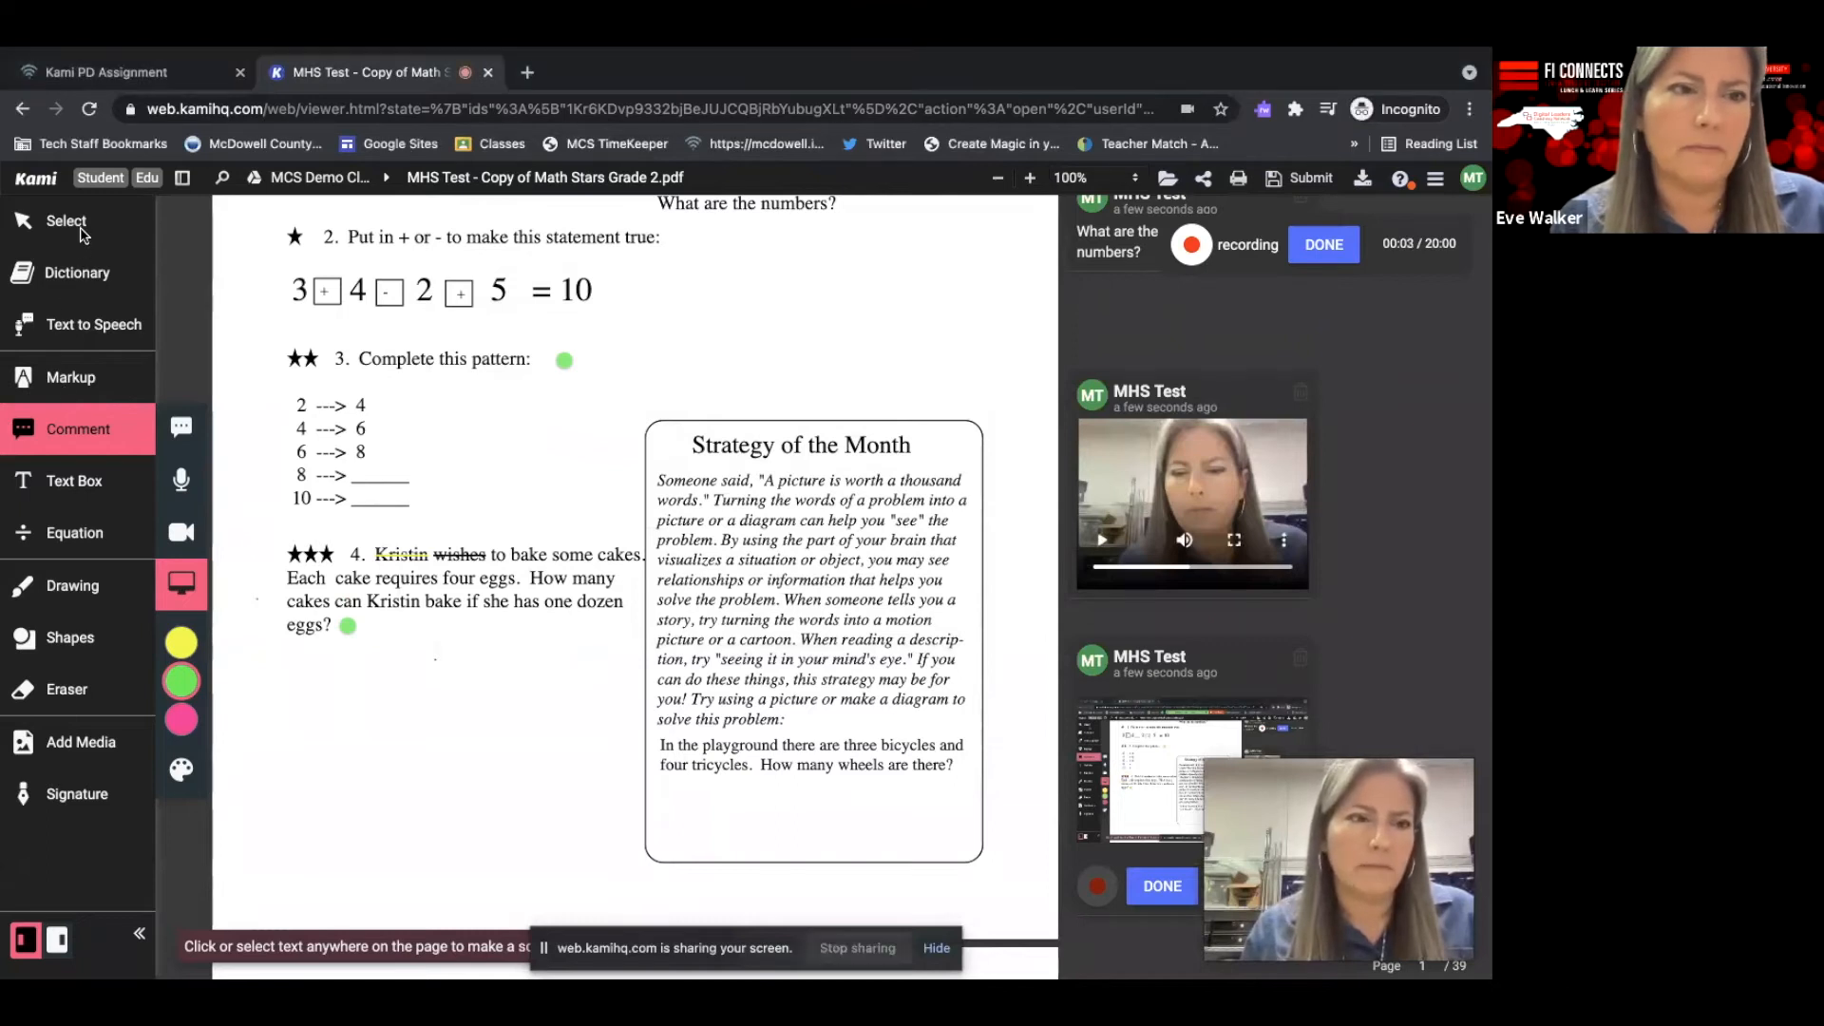
Draw four red freehand circles below problem 4 in two rows of two, and finish the screen capture recording.
left_click(78, 378)
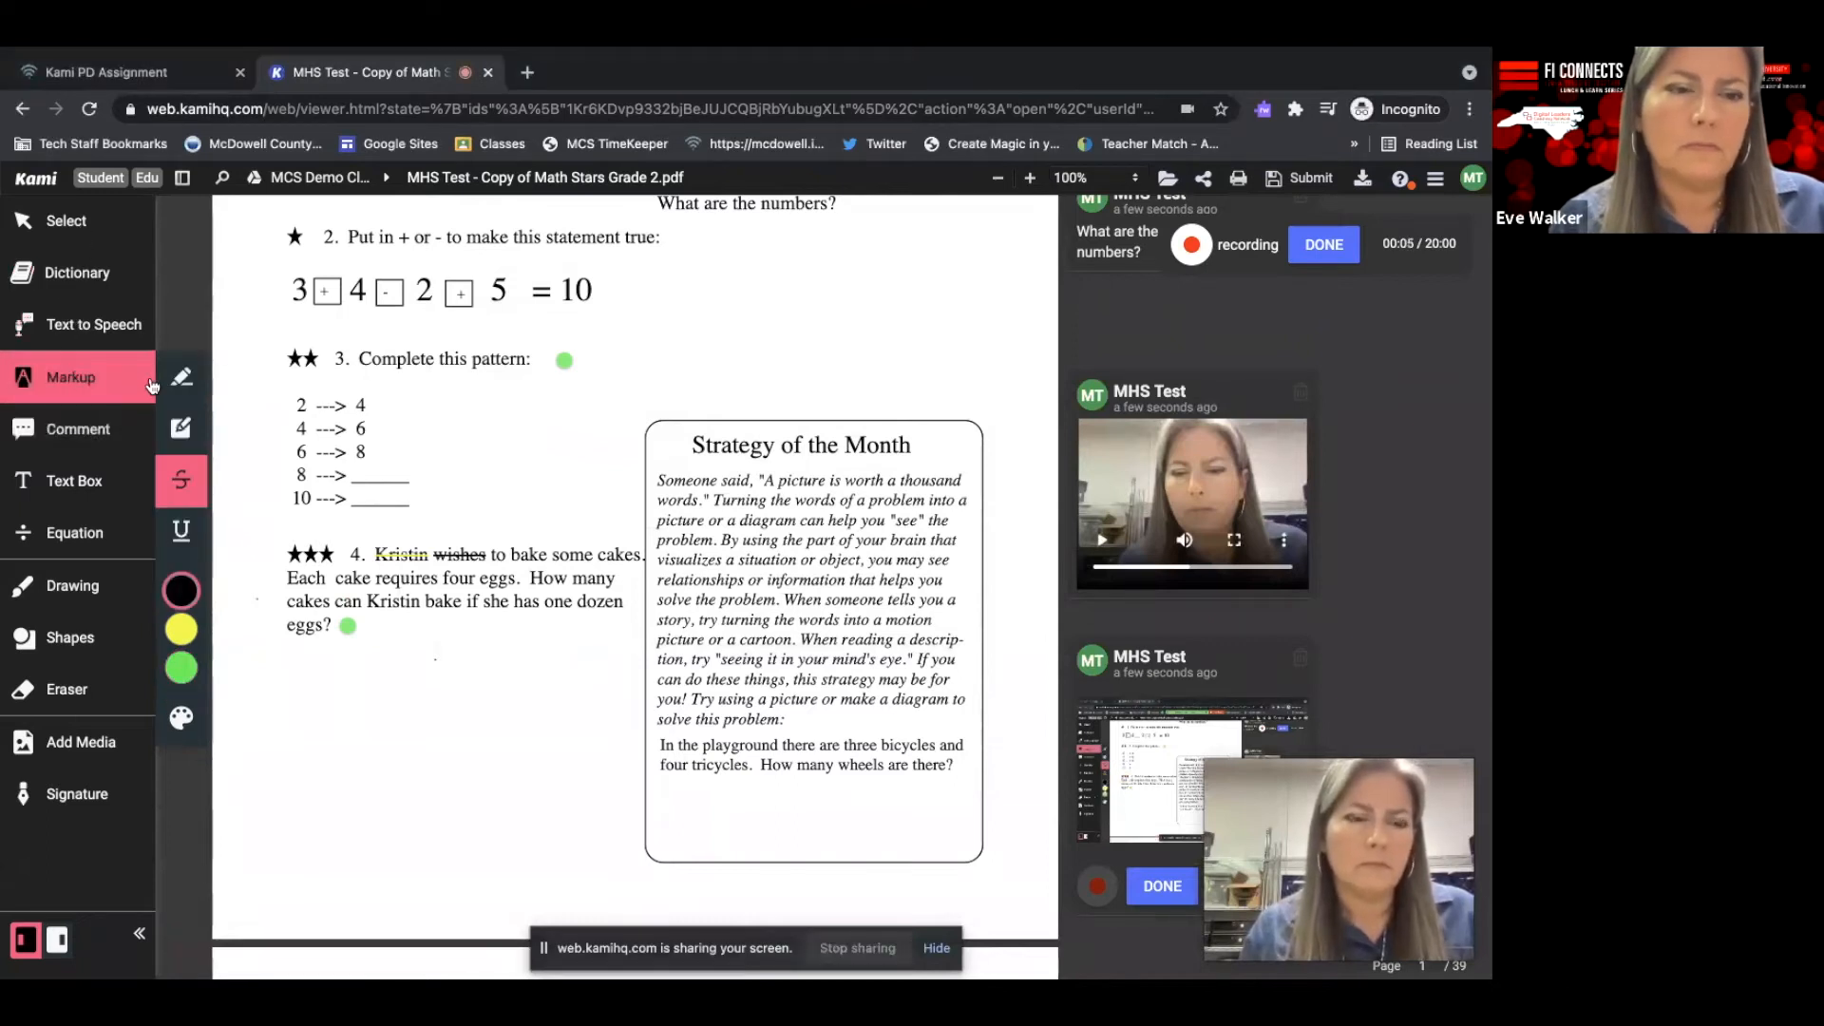
left_click(74, 589)
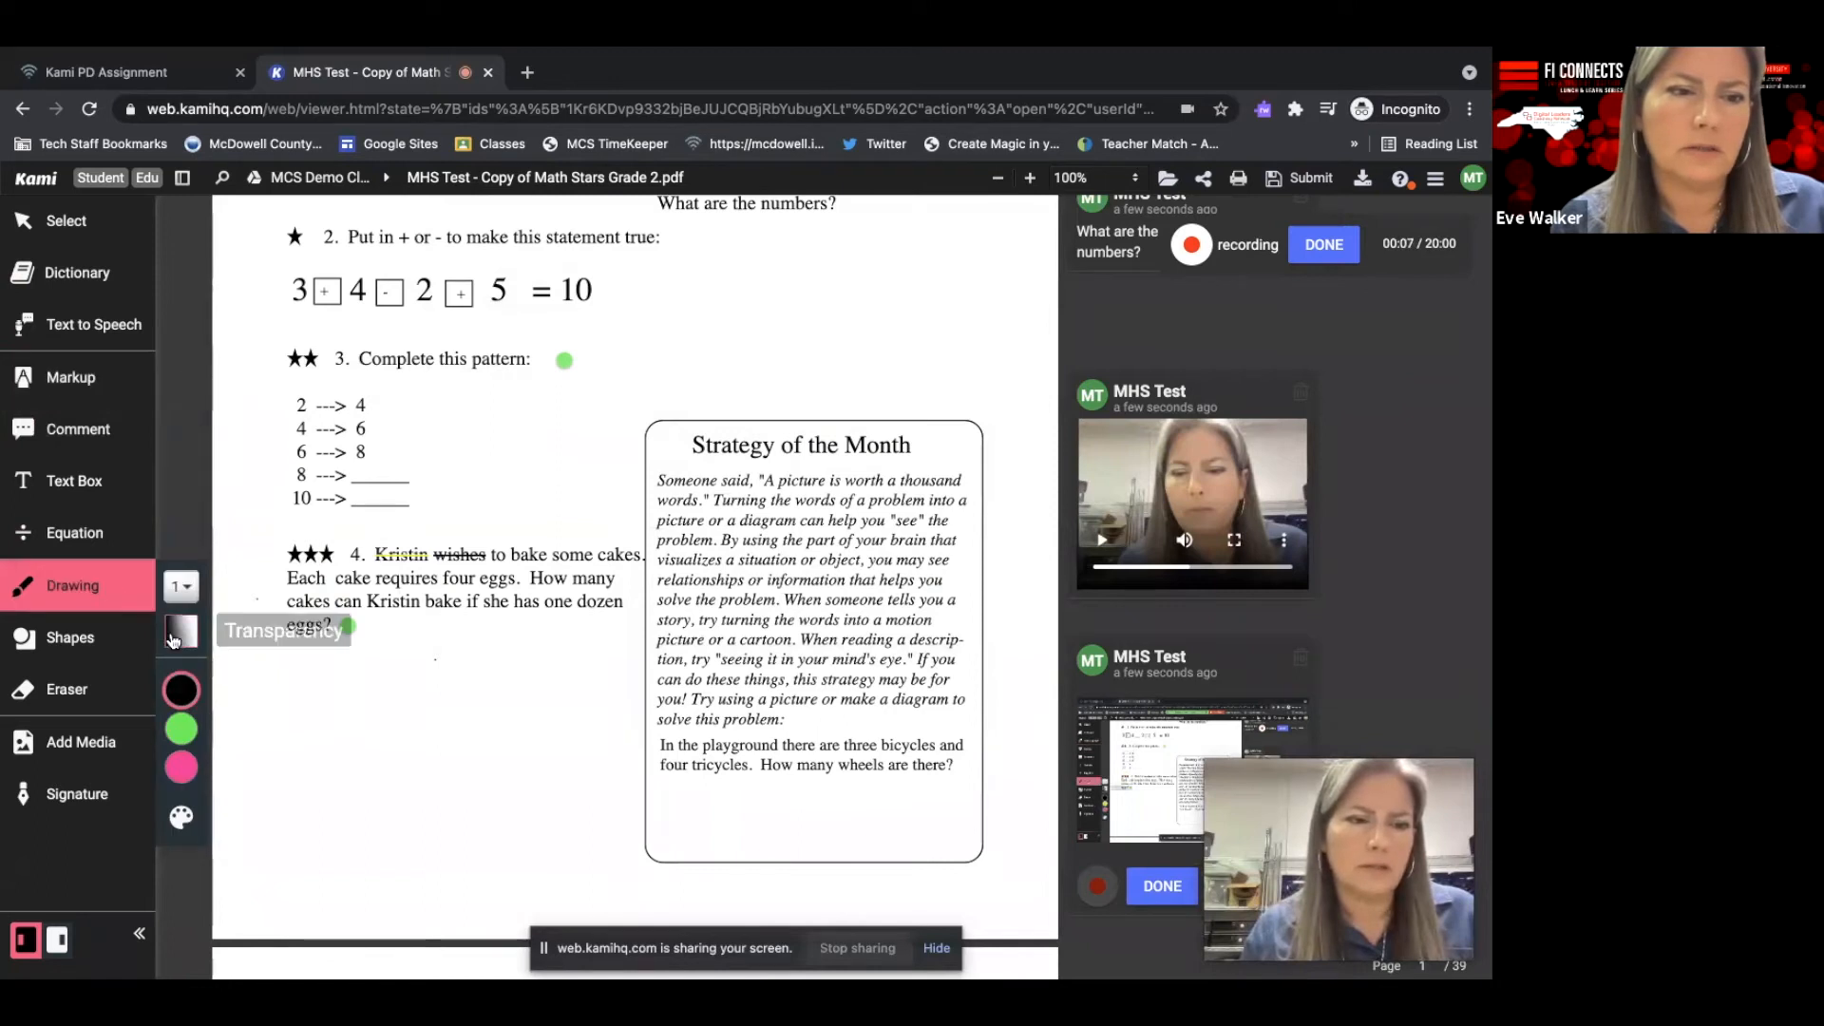
left_click(179, 692)
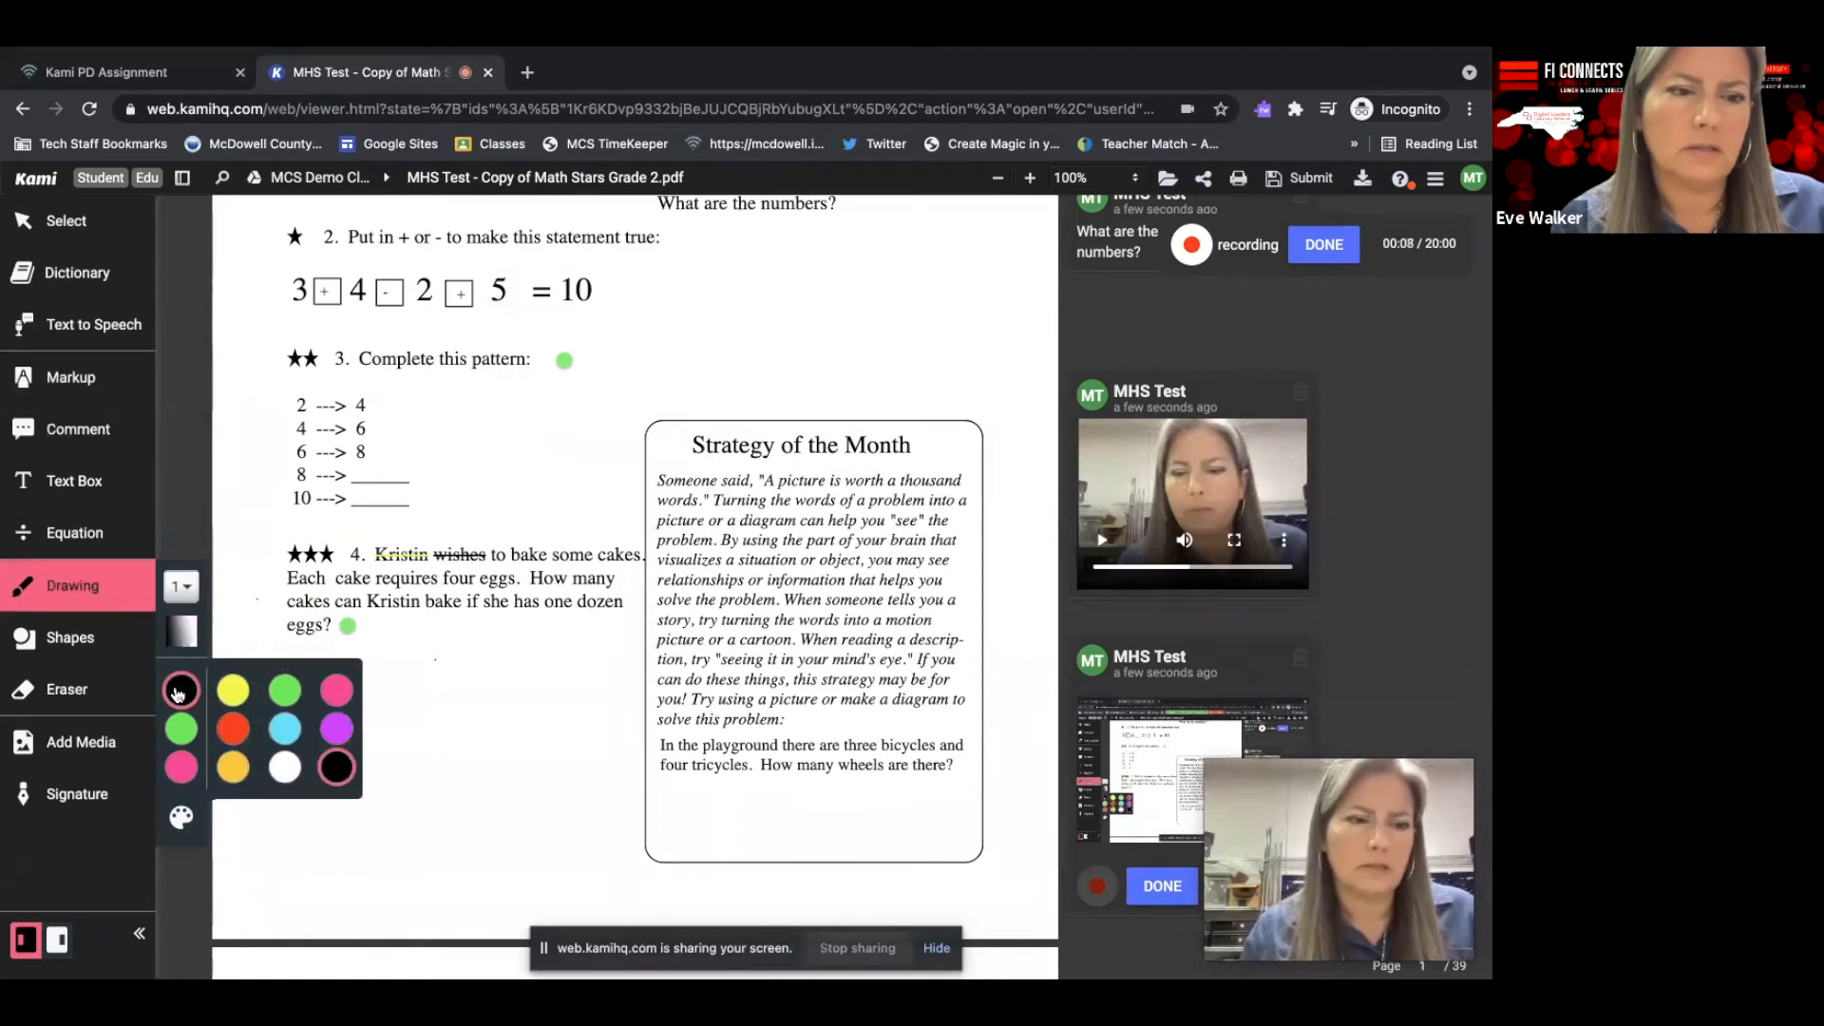
left_click(233, 729)
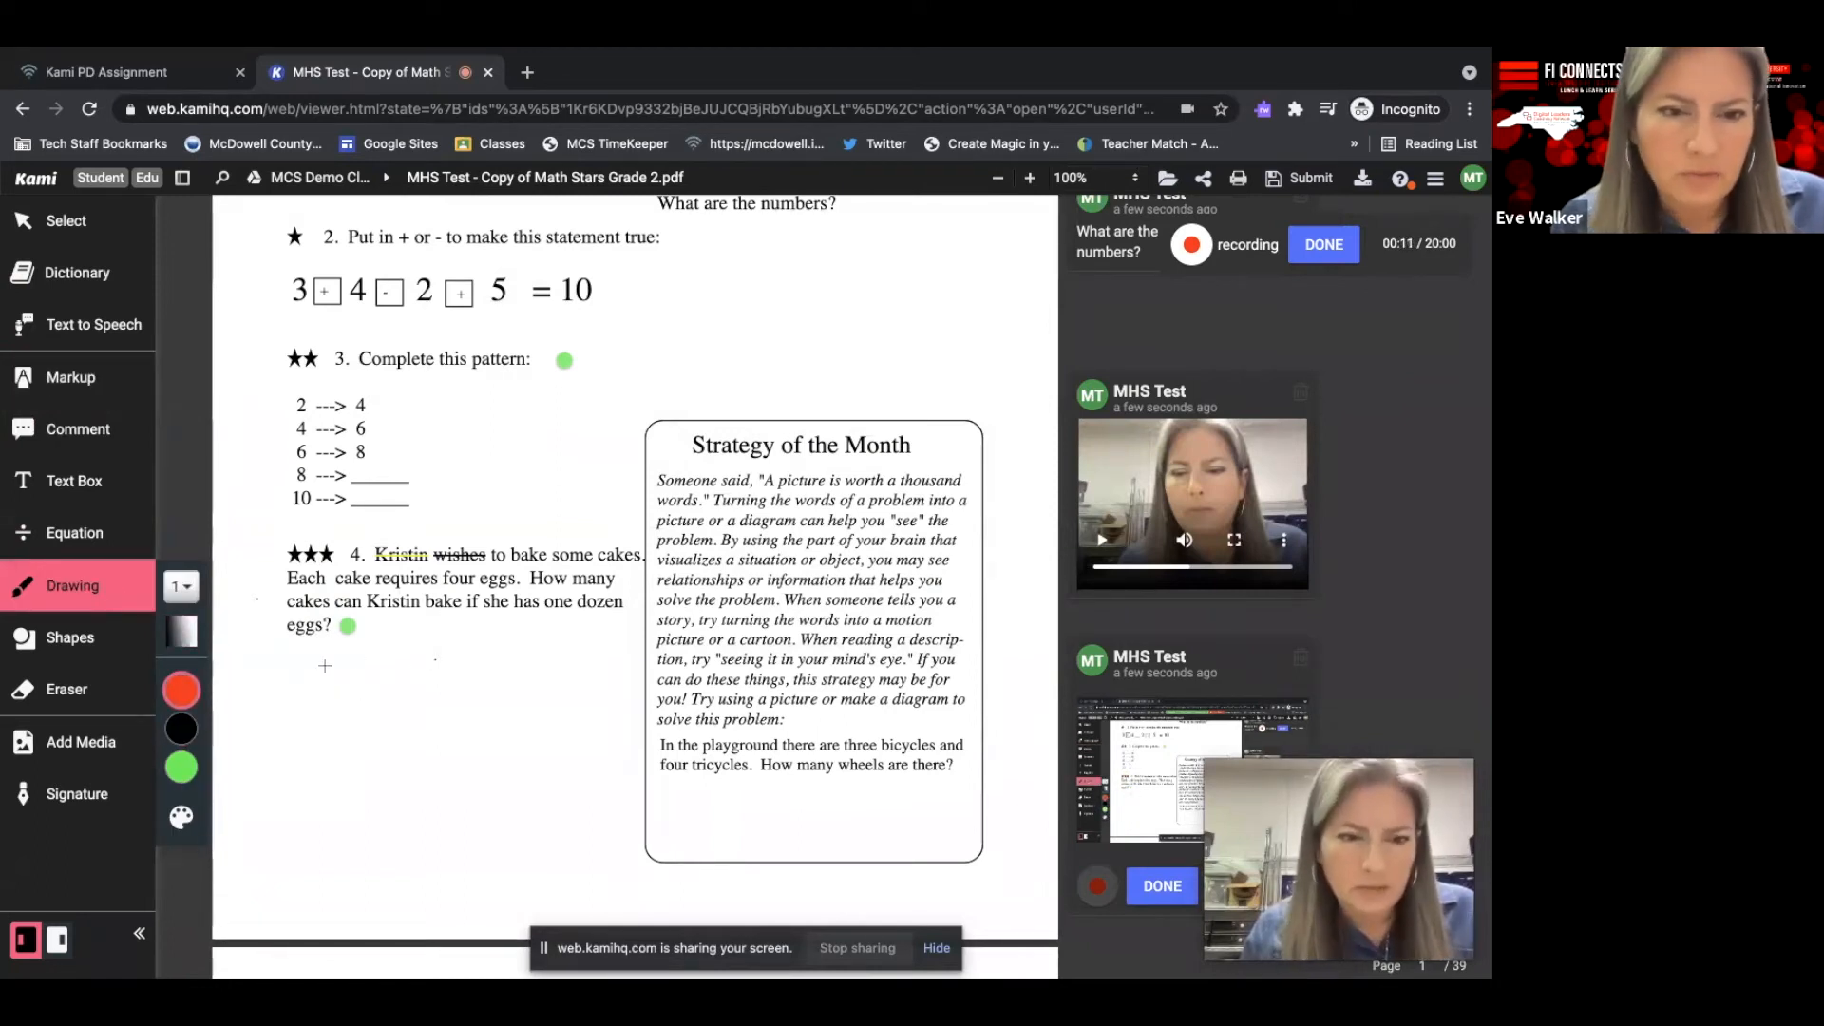
mouse_move(308, 666)
left_mouse_down()
mouse_move(274, 723)
mouse_move(385, 715)
mouse_move(316, 665)
left_mouse_up()
mouse_move(428, 670)
left_mouse_down()
mouse_move(446, 742)
mouse_move(504, 646)
mouse_move(425, 670)
left_mouse_up()
mouse_move(322, 786)
left_mouse_down()
mouse_move(285, 860)
mouse_move(384, 798)
mouse_move(322, 789)
left_mouse_up()
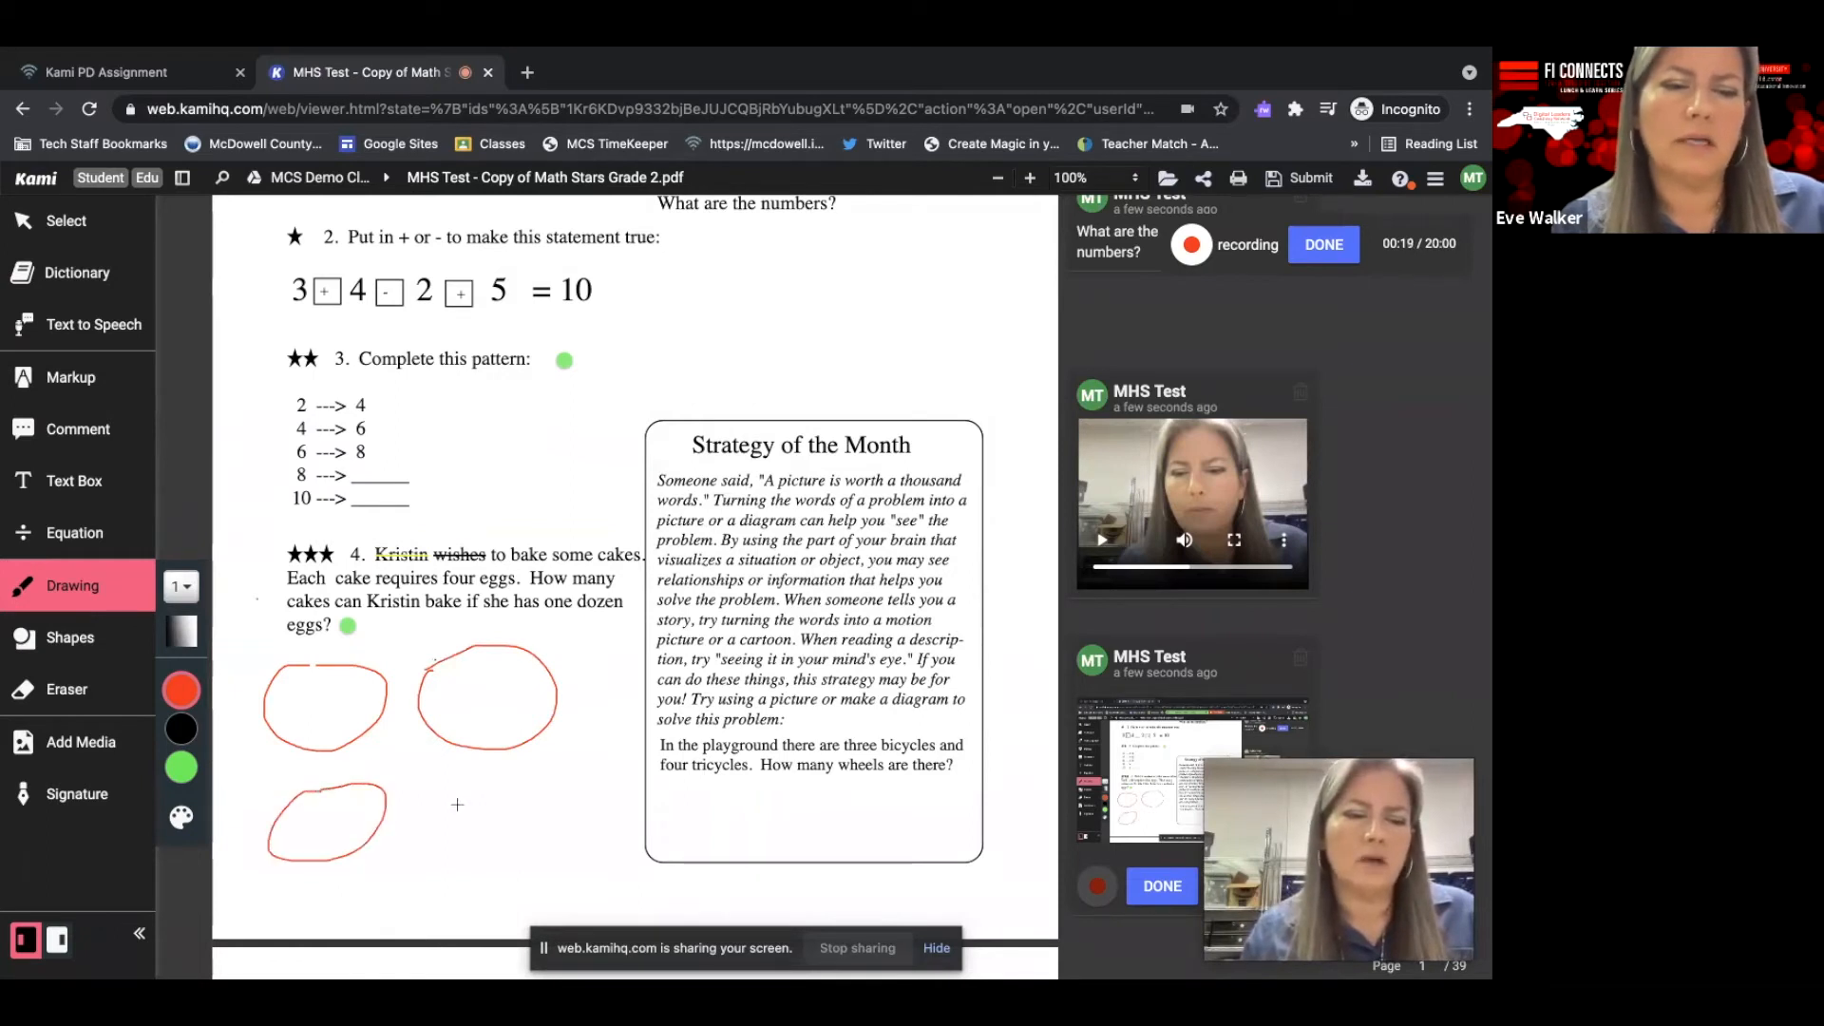
mouse_move(472, 782)
left_mouse_down()
mouse_move(435, 815)
mouse_move(537, 860)
mouse_move(496, 777)
mouse_move(464, 780)
left_mouse_up()
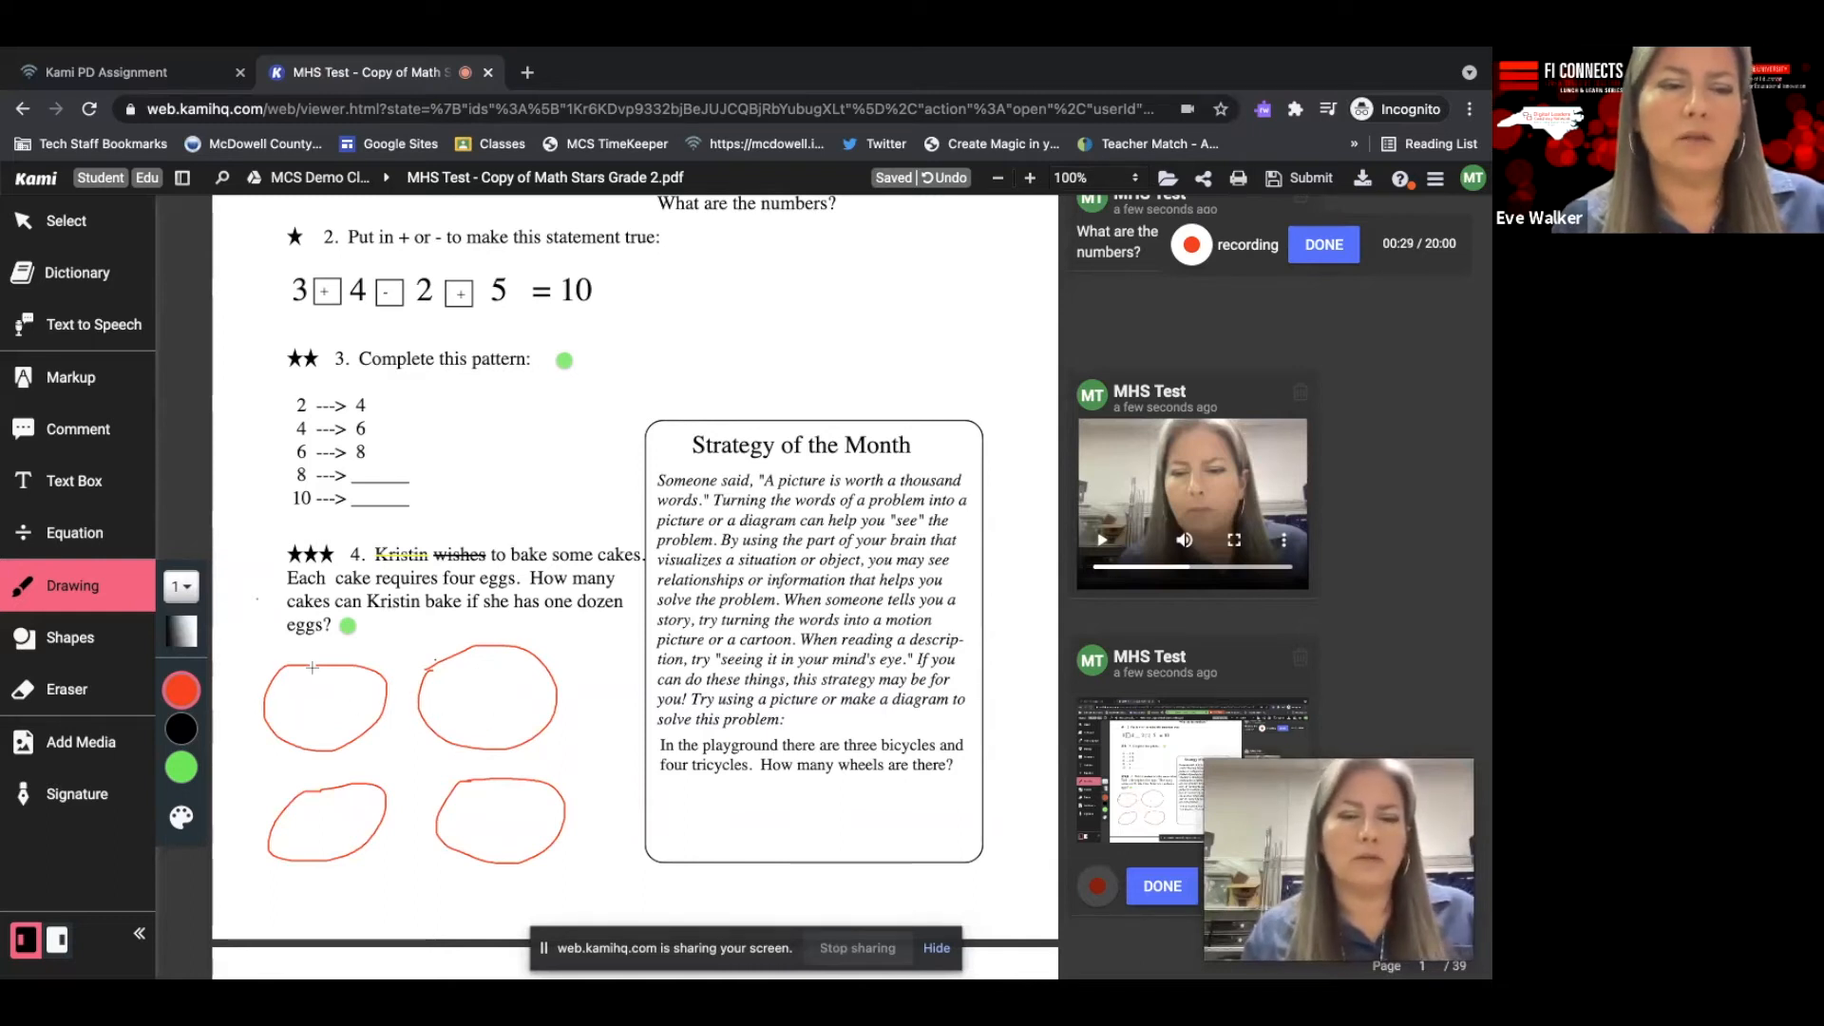
left_click(1157, 887)
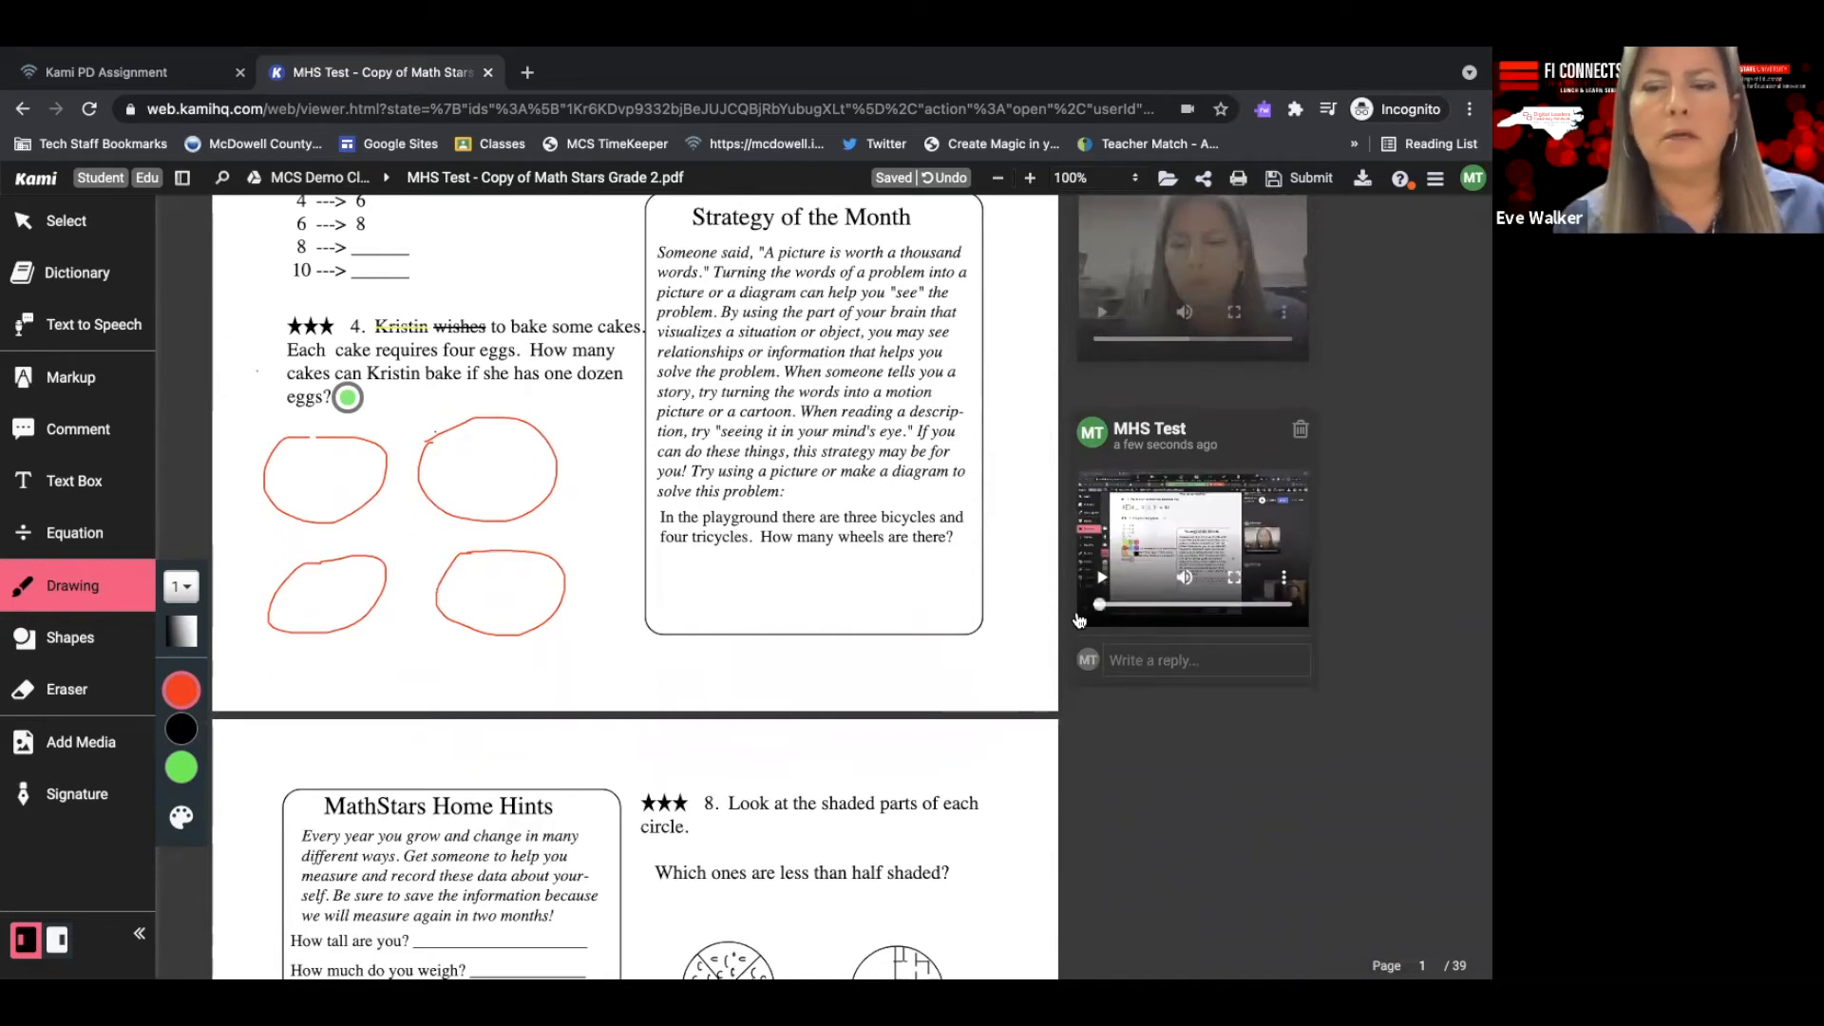
Draw a black ellipse shape overlapping the lower-left corner of the Strategy of the Month box.
scroll(1111, 647, "up", 1)
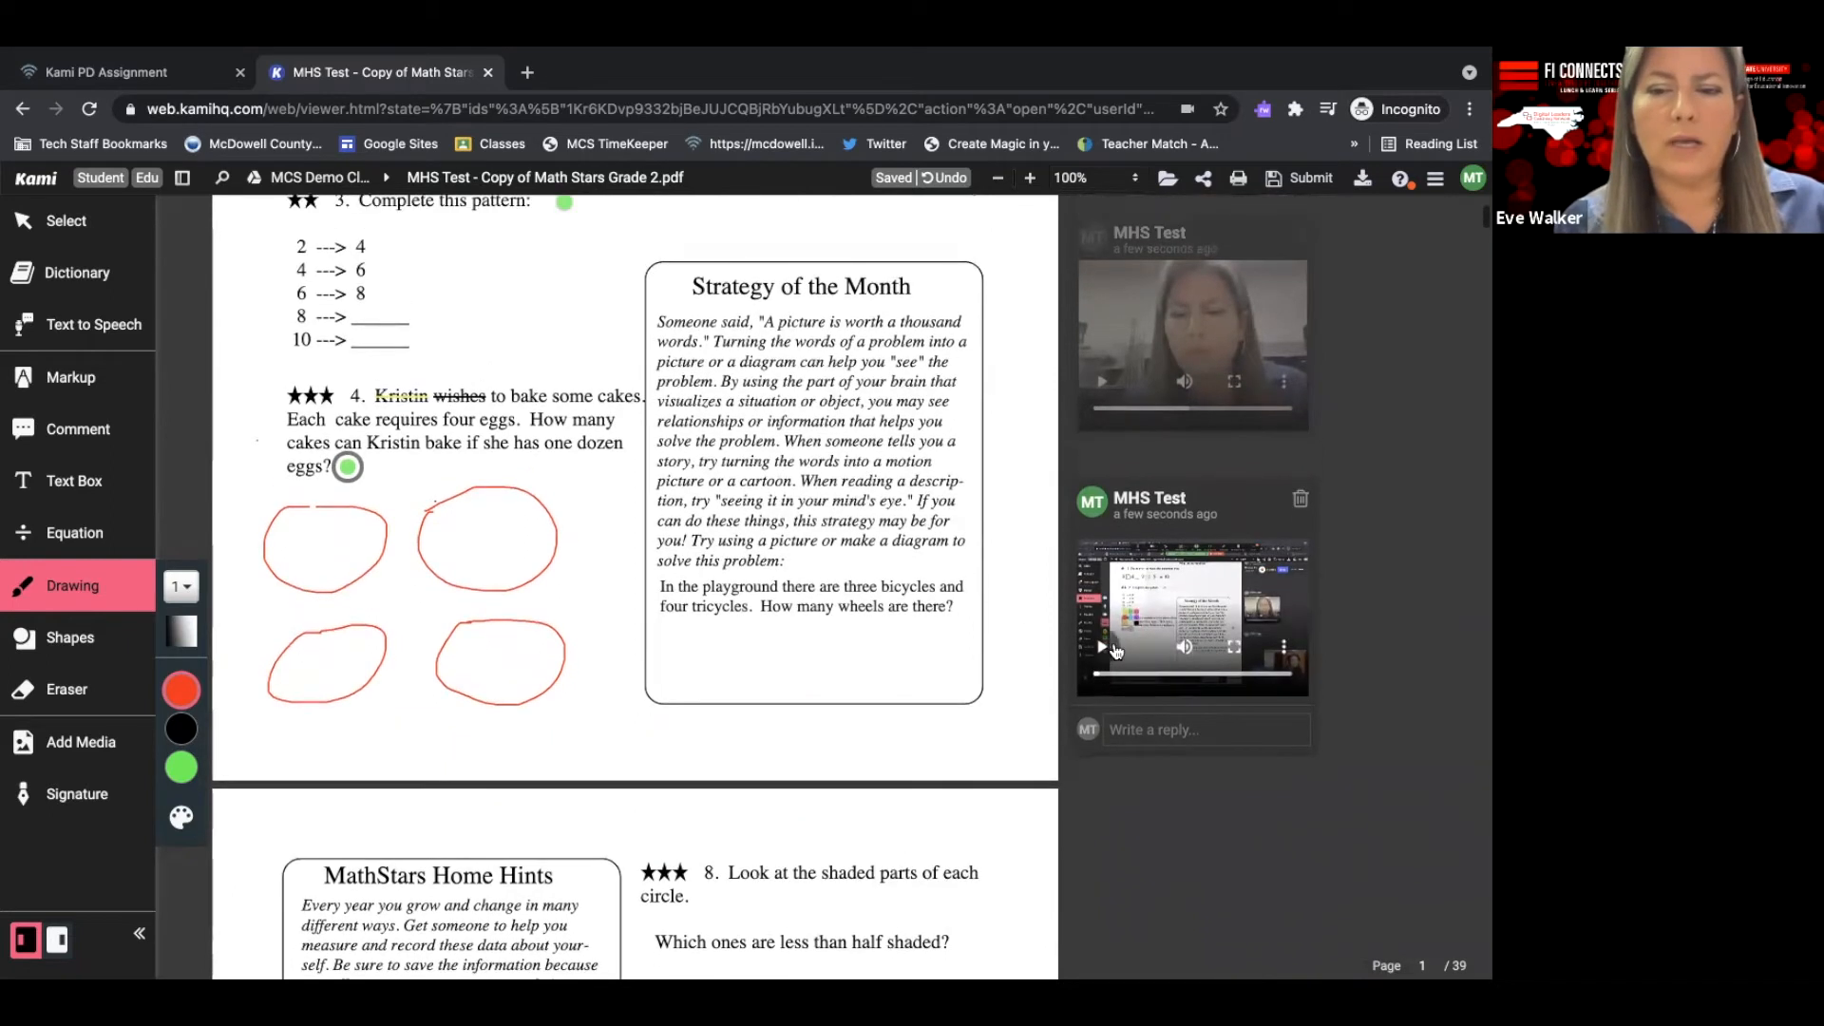
scroll(482, 680, "down", 3)
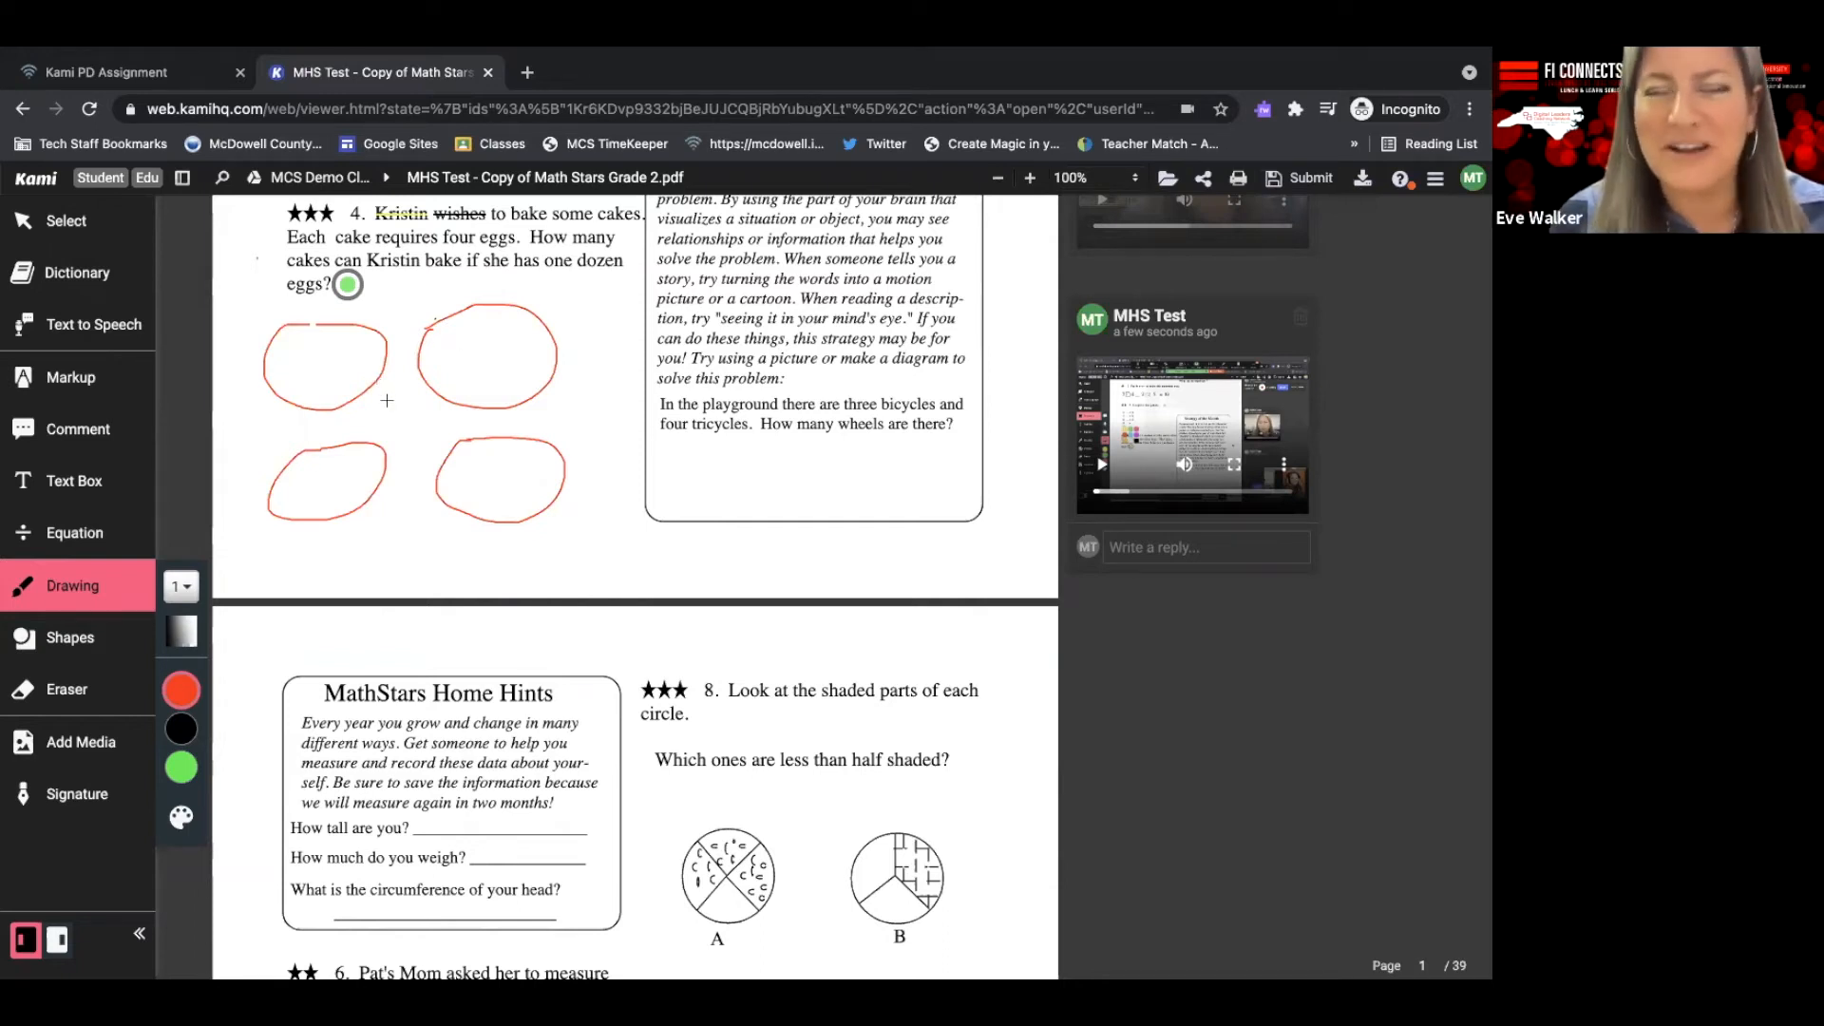
left_click(90, 640)
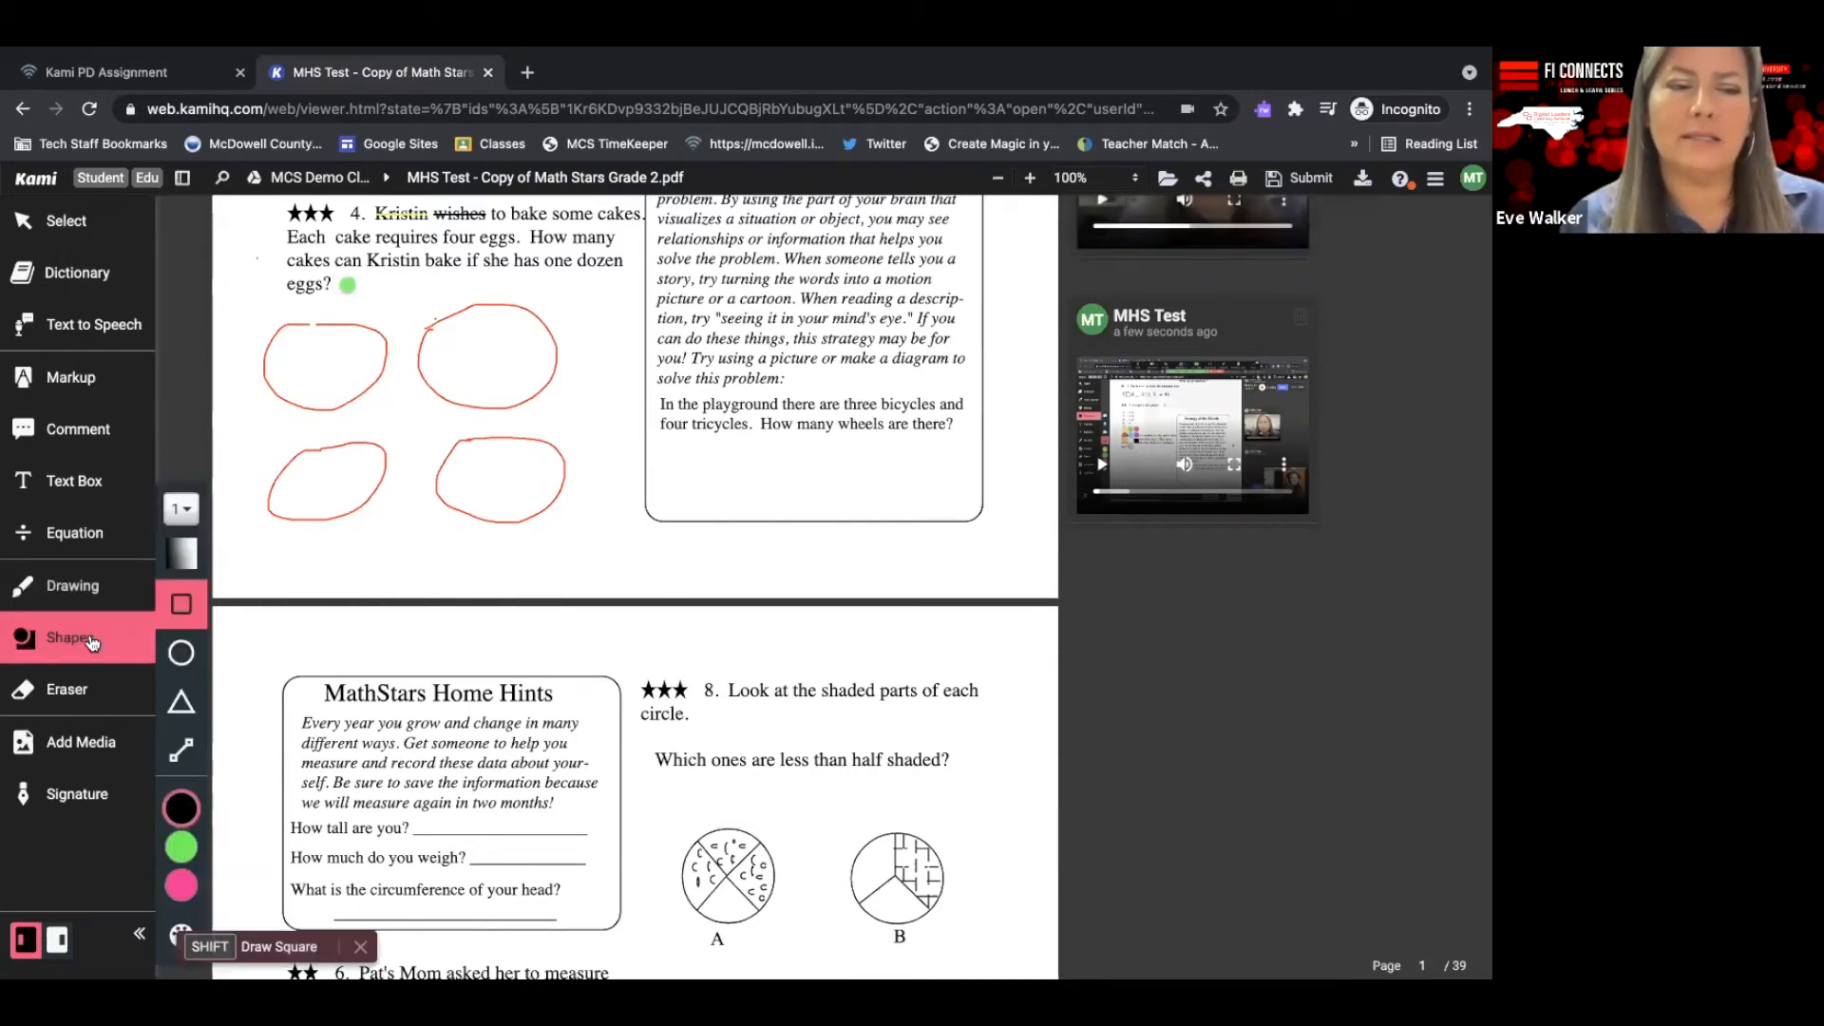
left_click(181, 653)
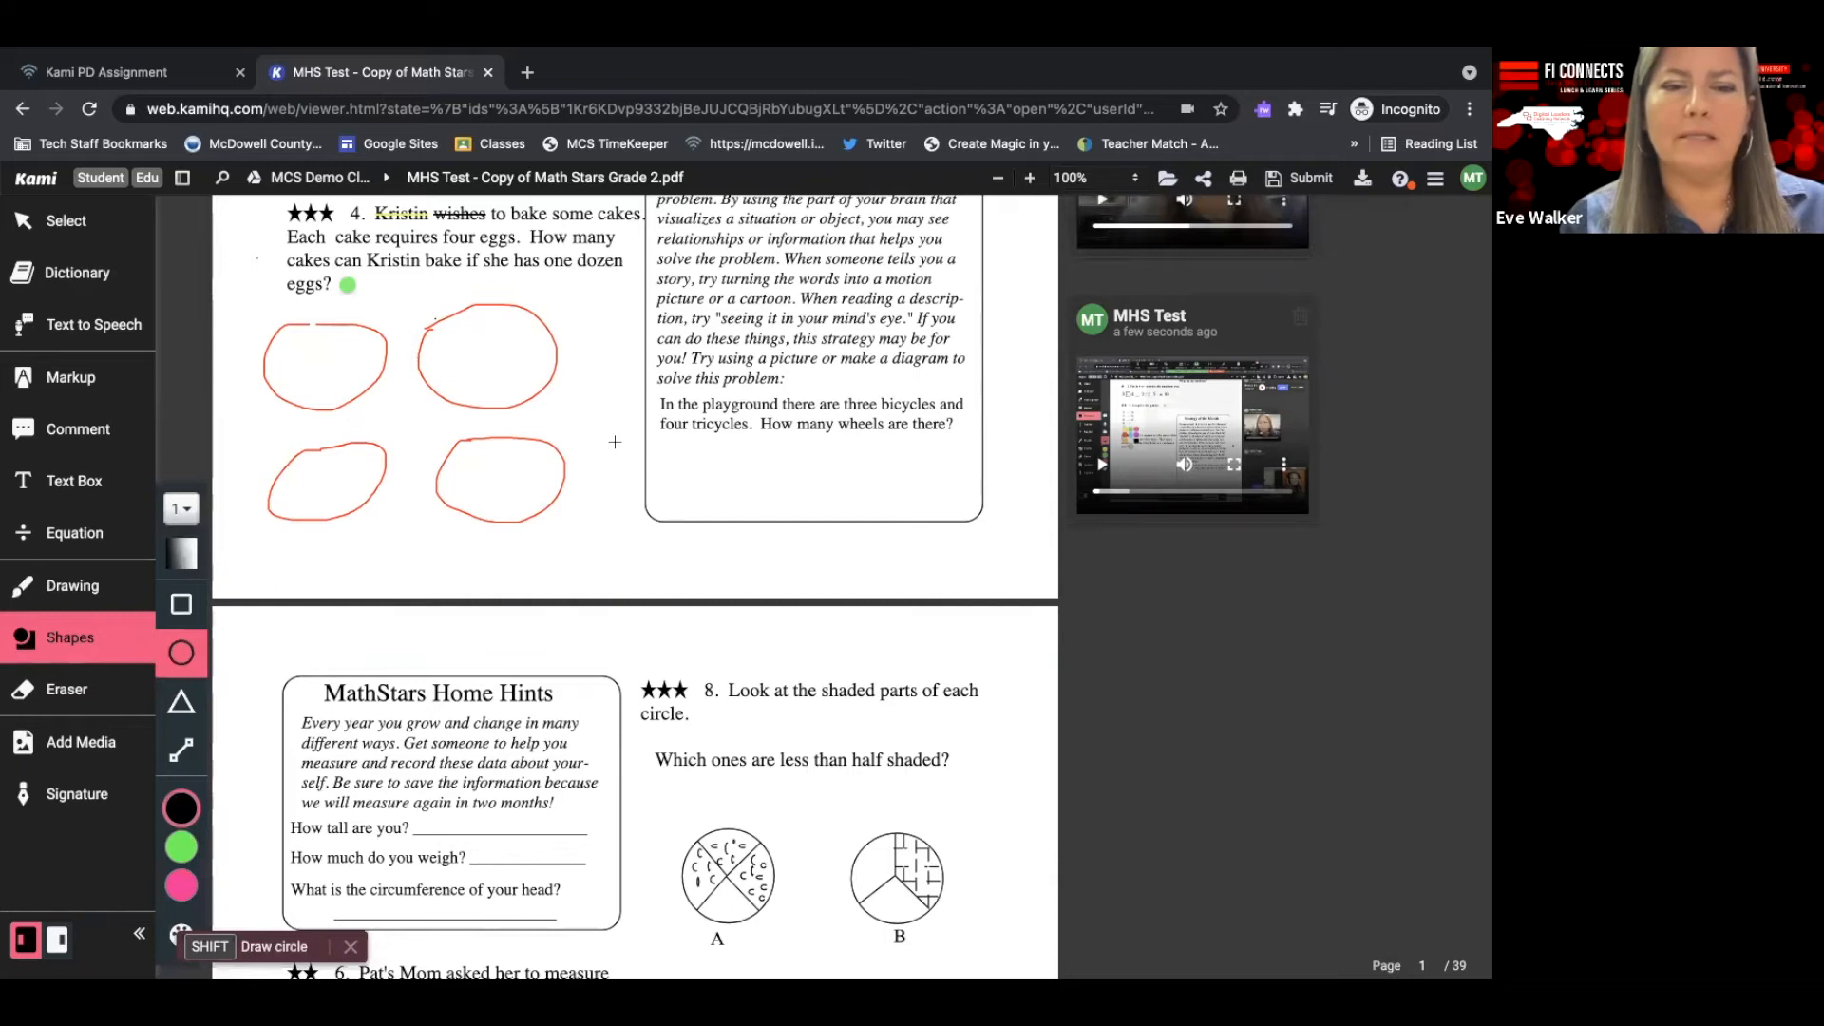
left_click_drag(614, 442, 803, 597)
Look at the color choices for Shapes and the size and color options of the Text Box tool.
scroll(480, 551, "up", 2)
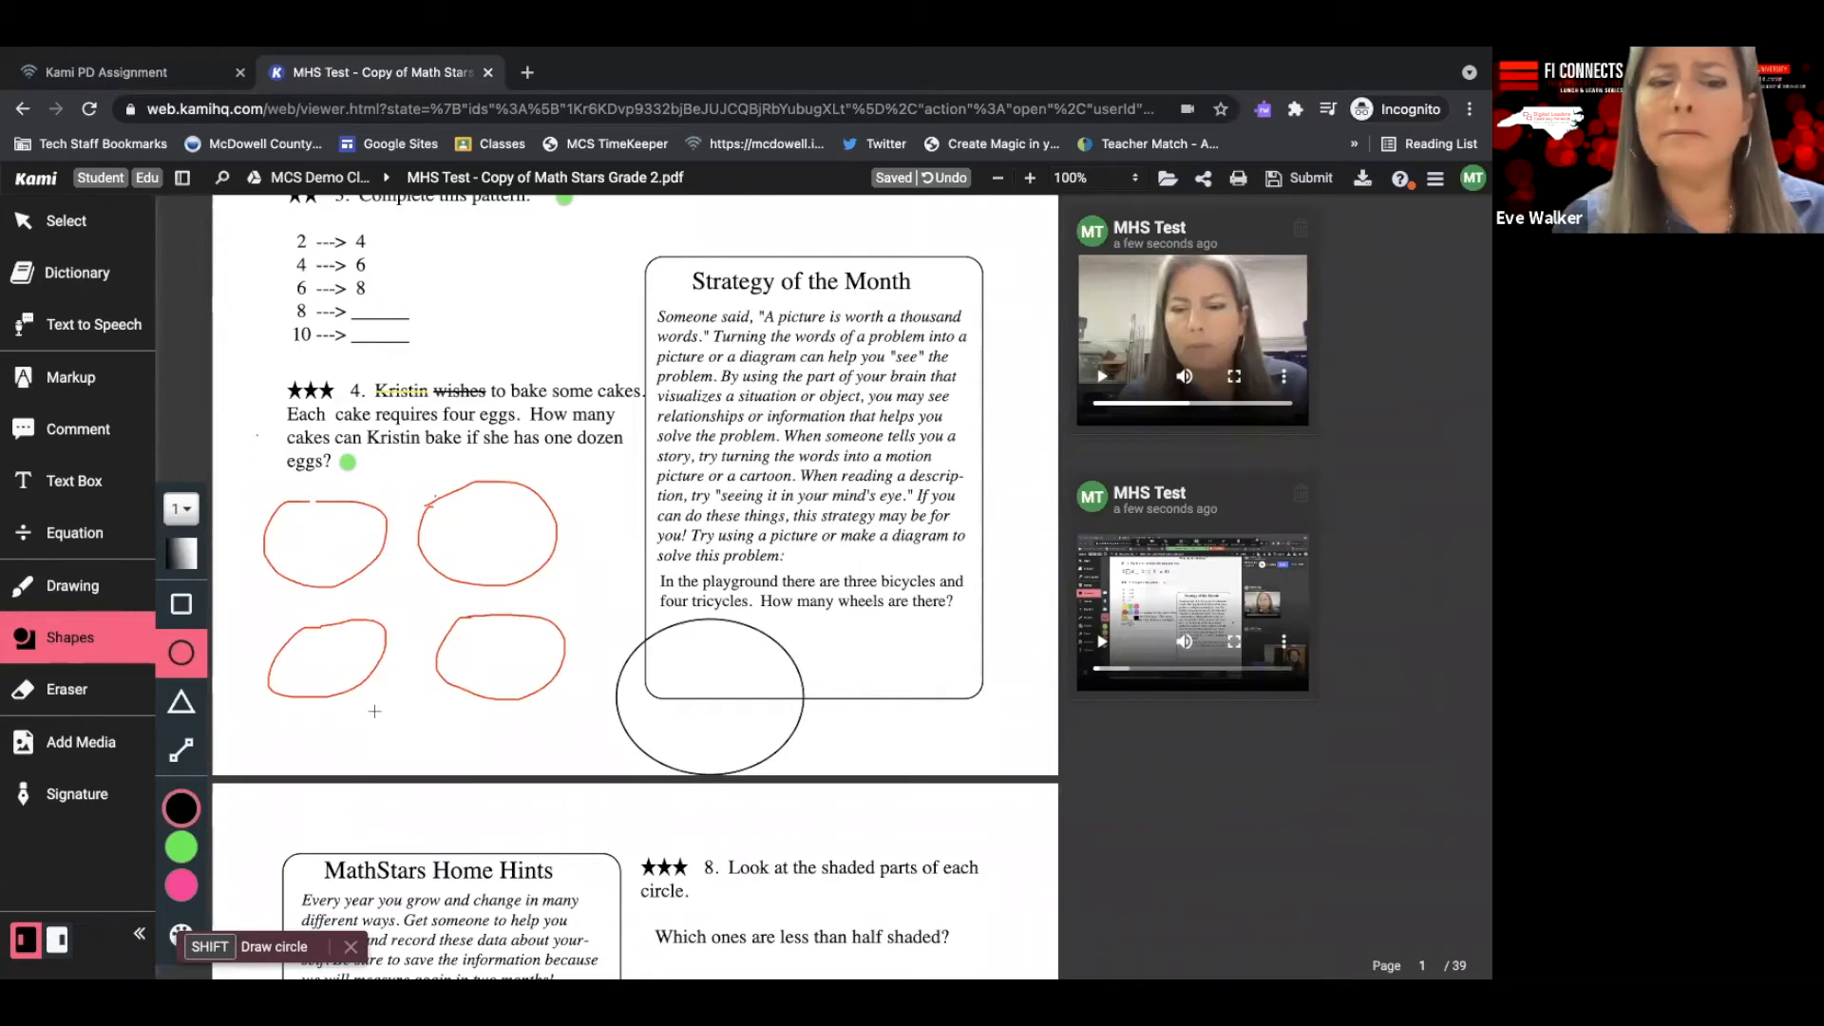
scroll(400, 701, "down", 1)
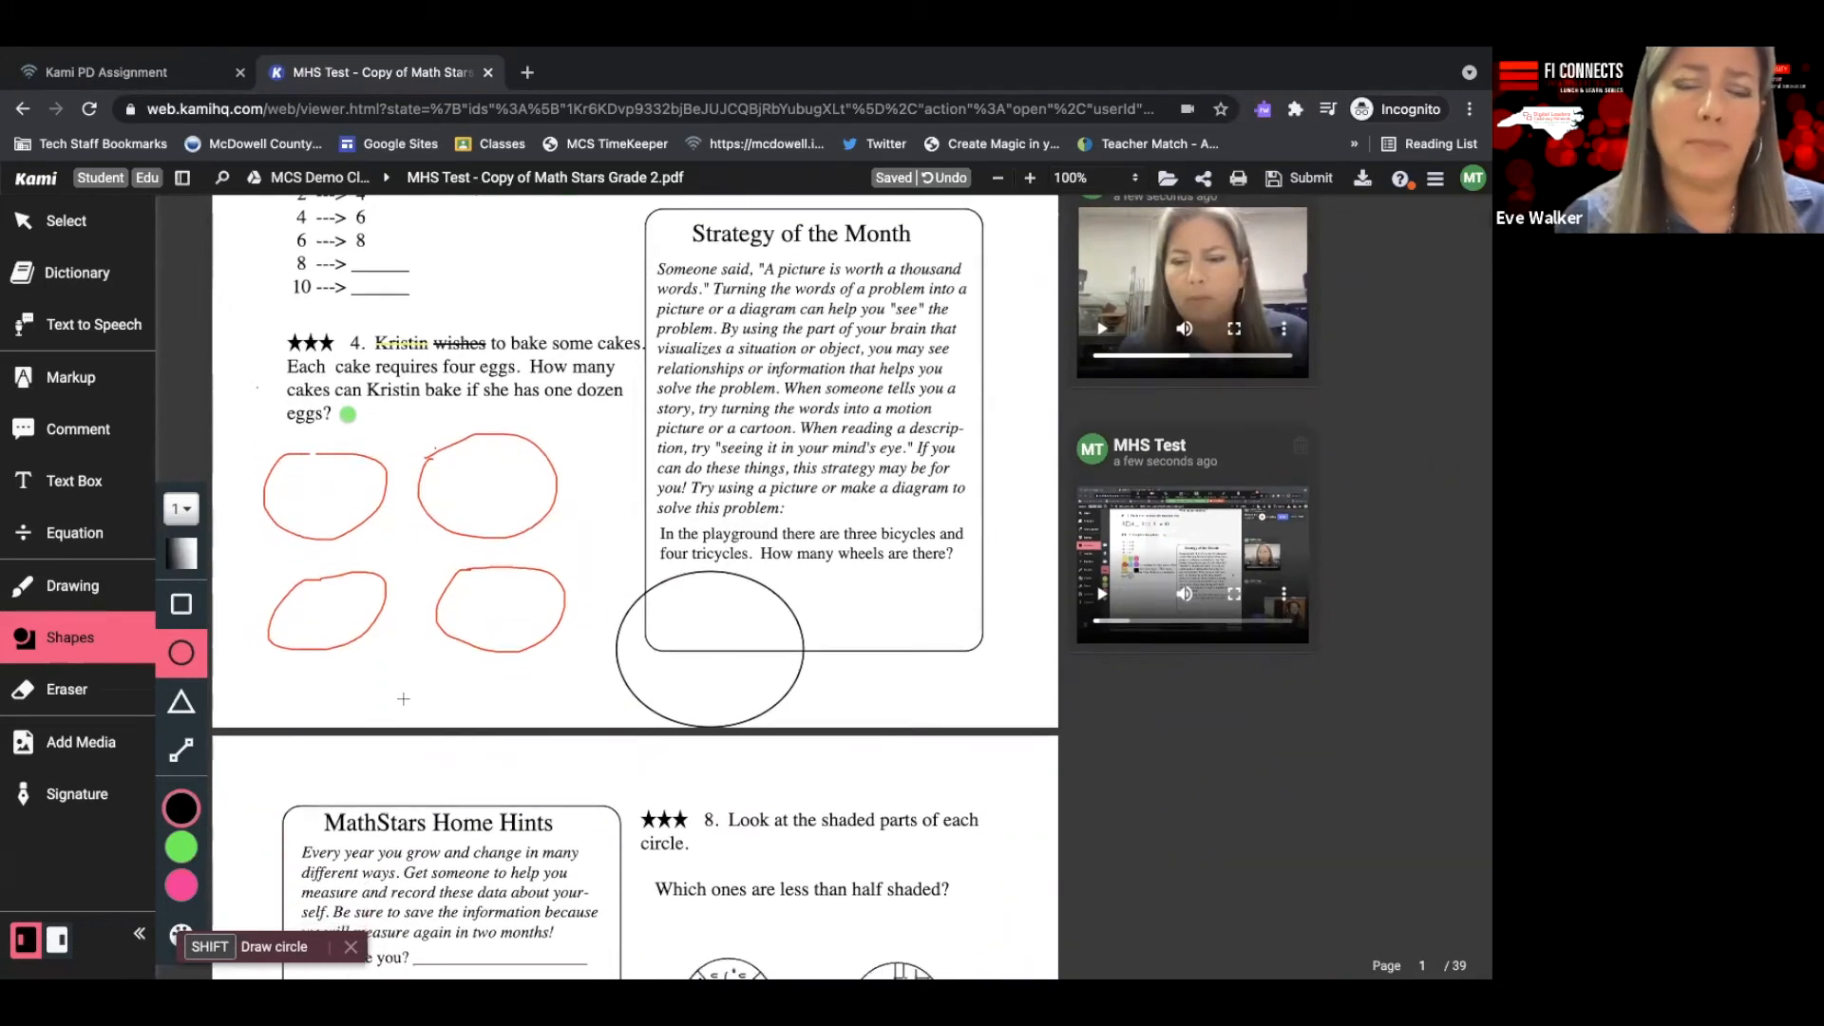
scroll(404, 699, "down", 1)
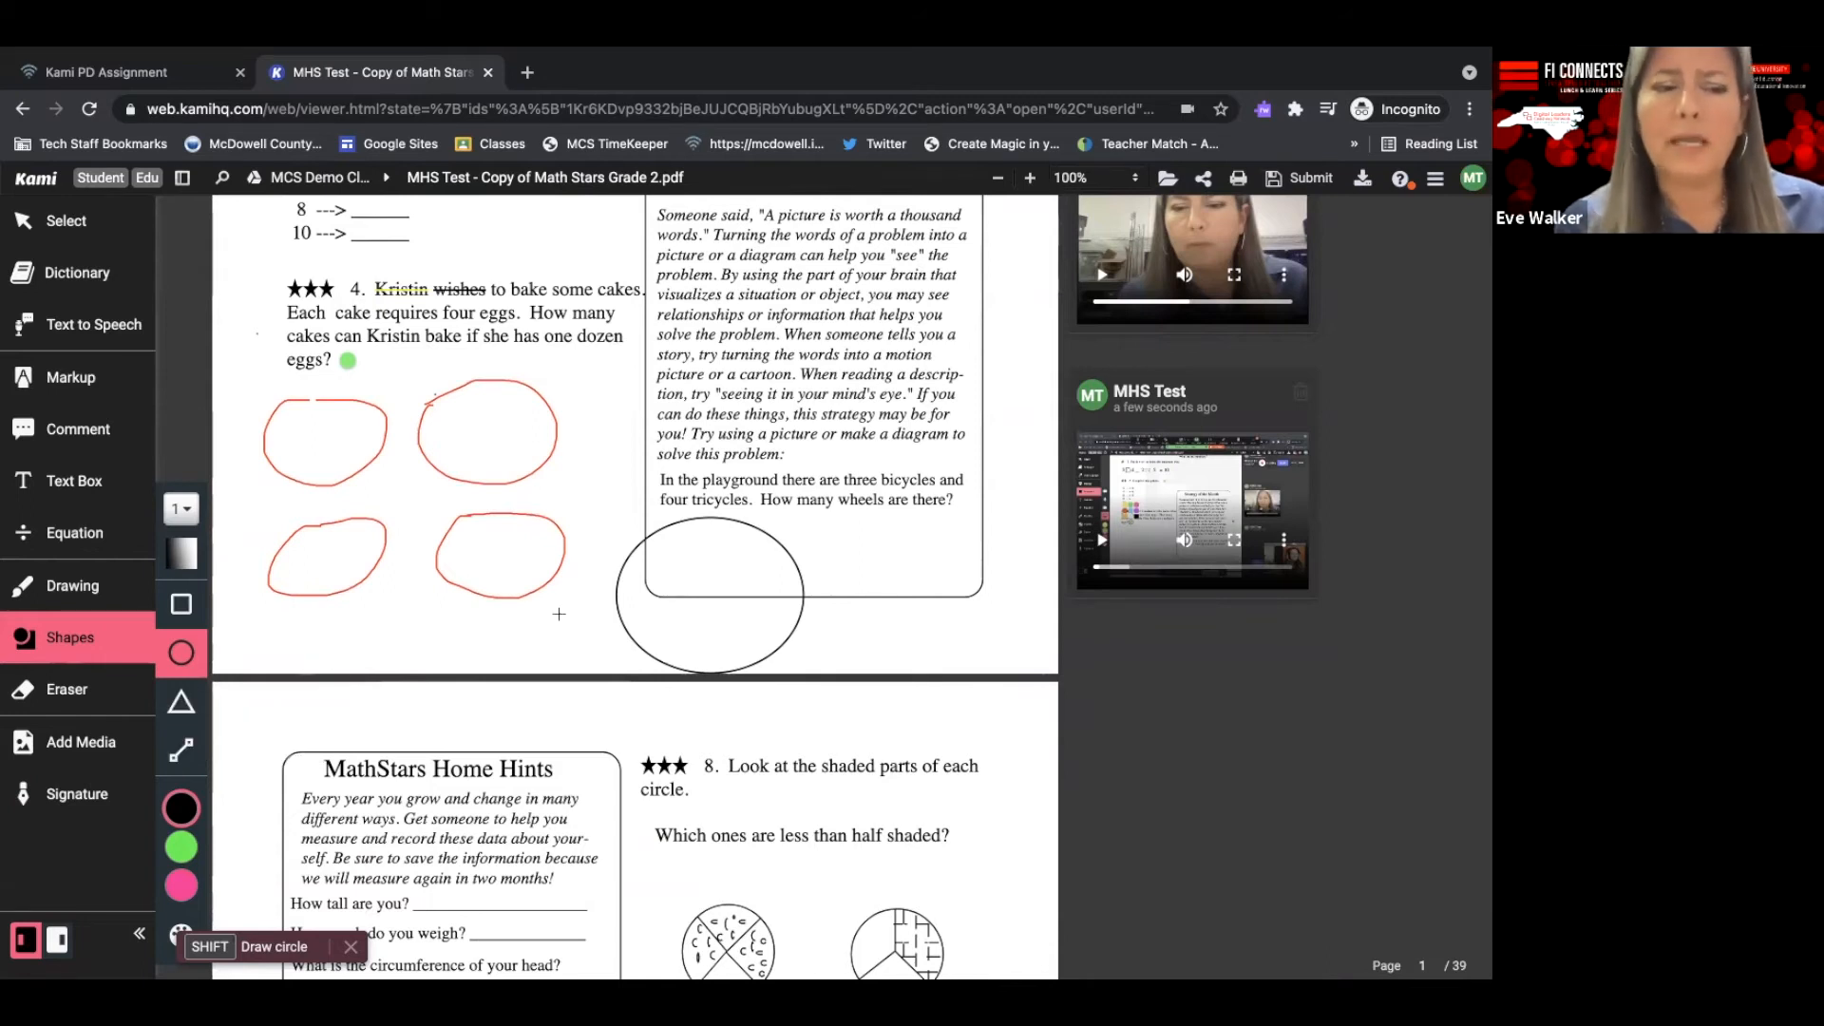
left_click(182, 808)
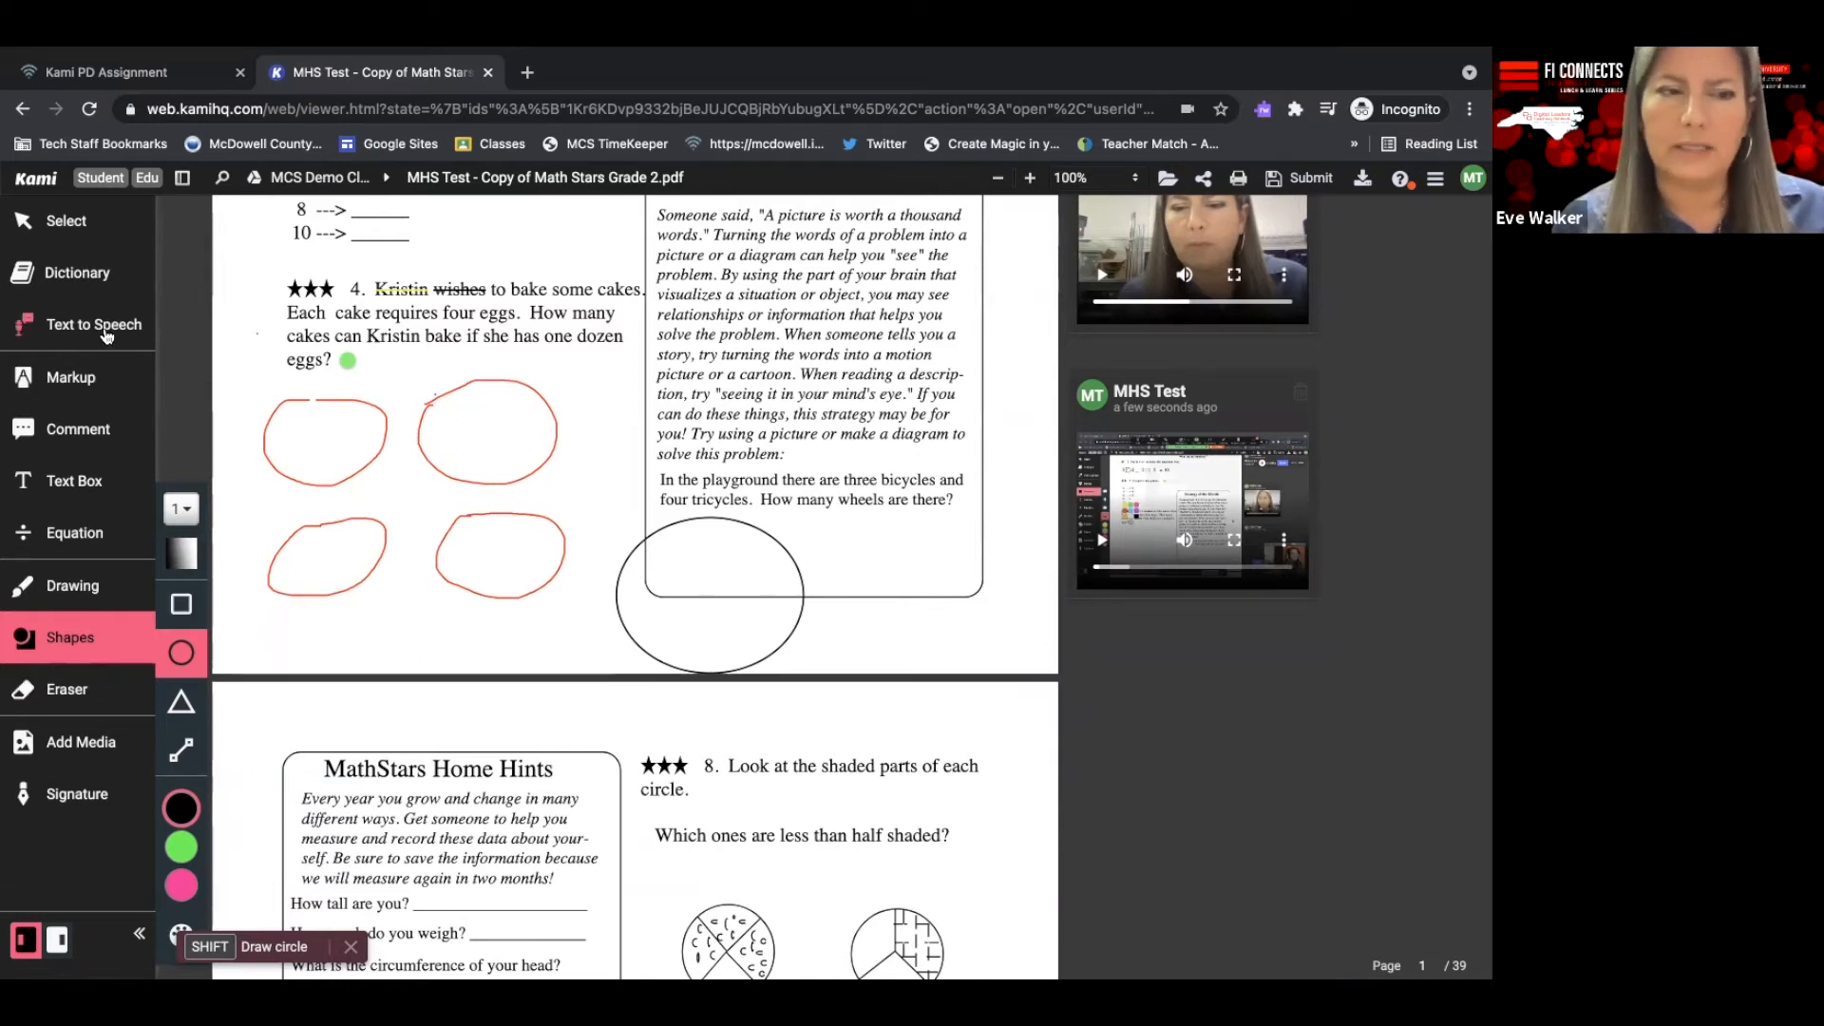
left_click(73, 483)
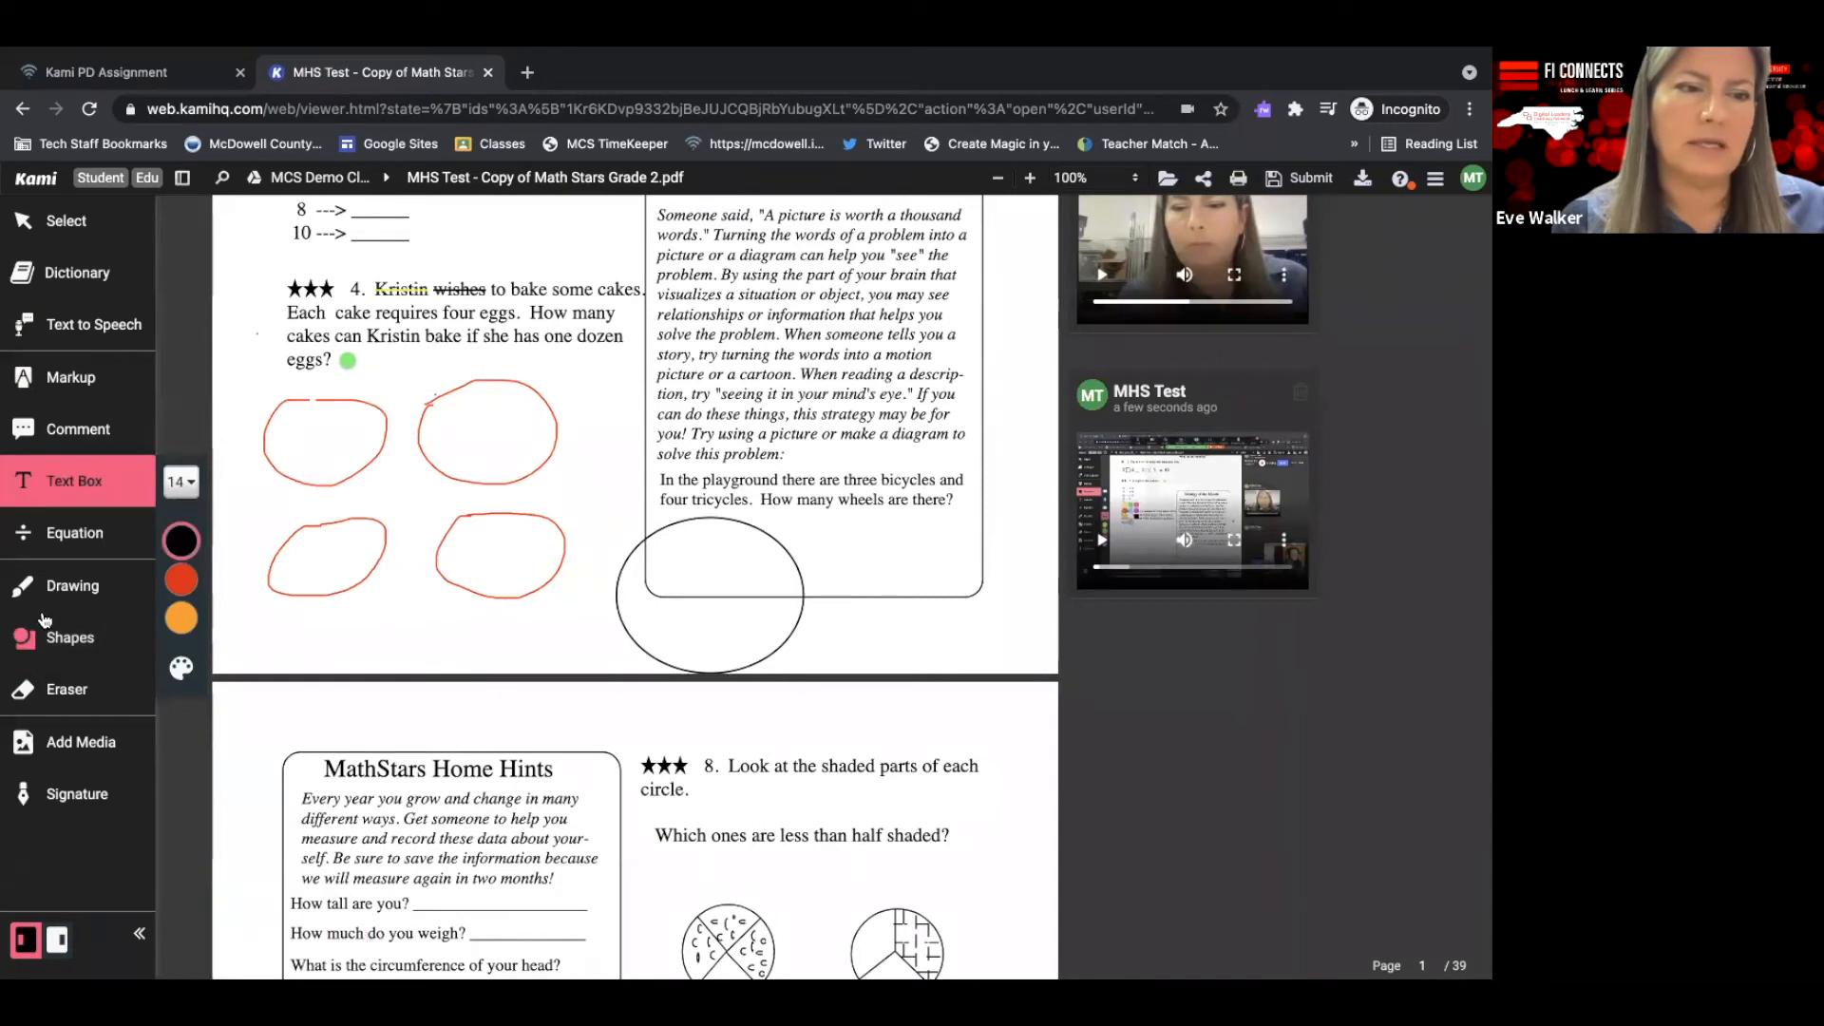
Fill in the two blanks of problem 3's pattern with black text boxes reading 10 and 12.
mouse_move(184, 585)
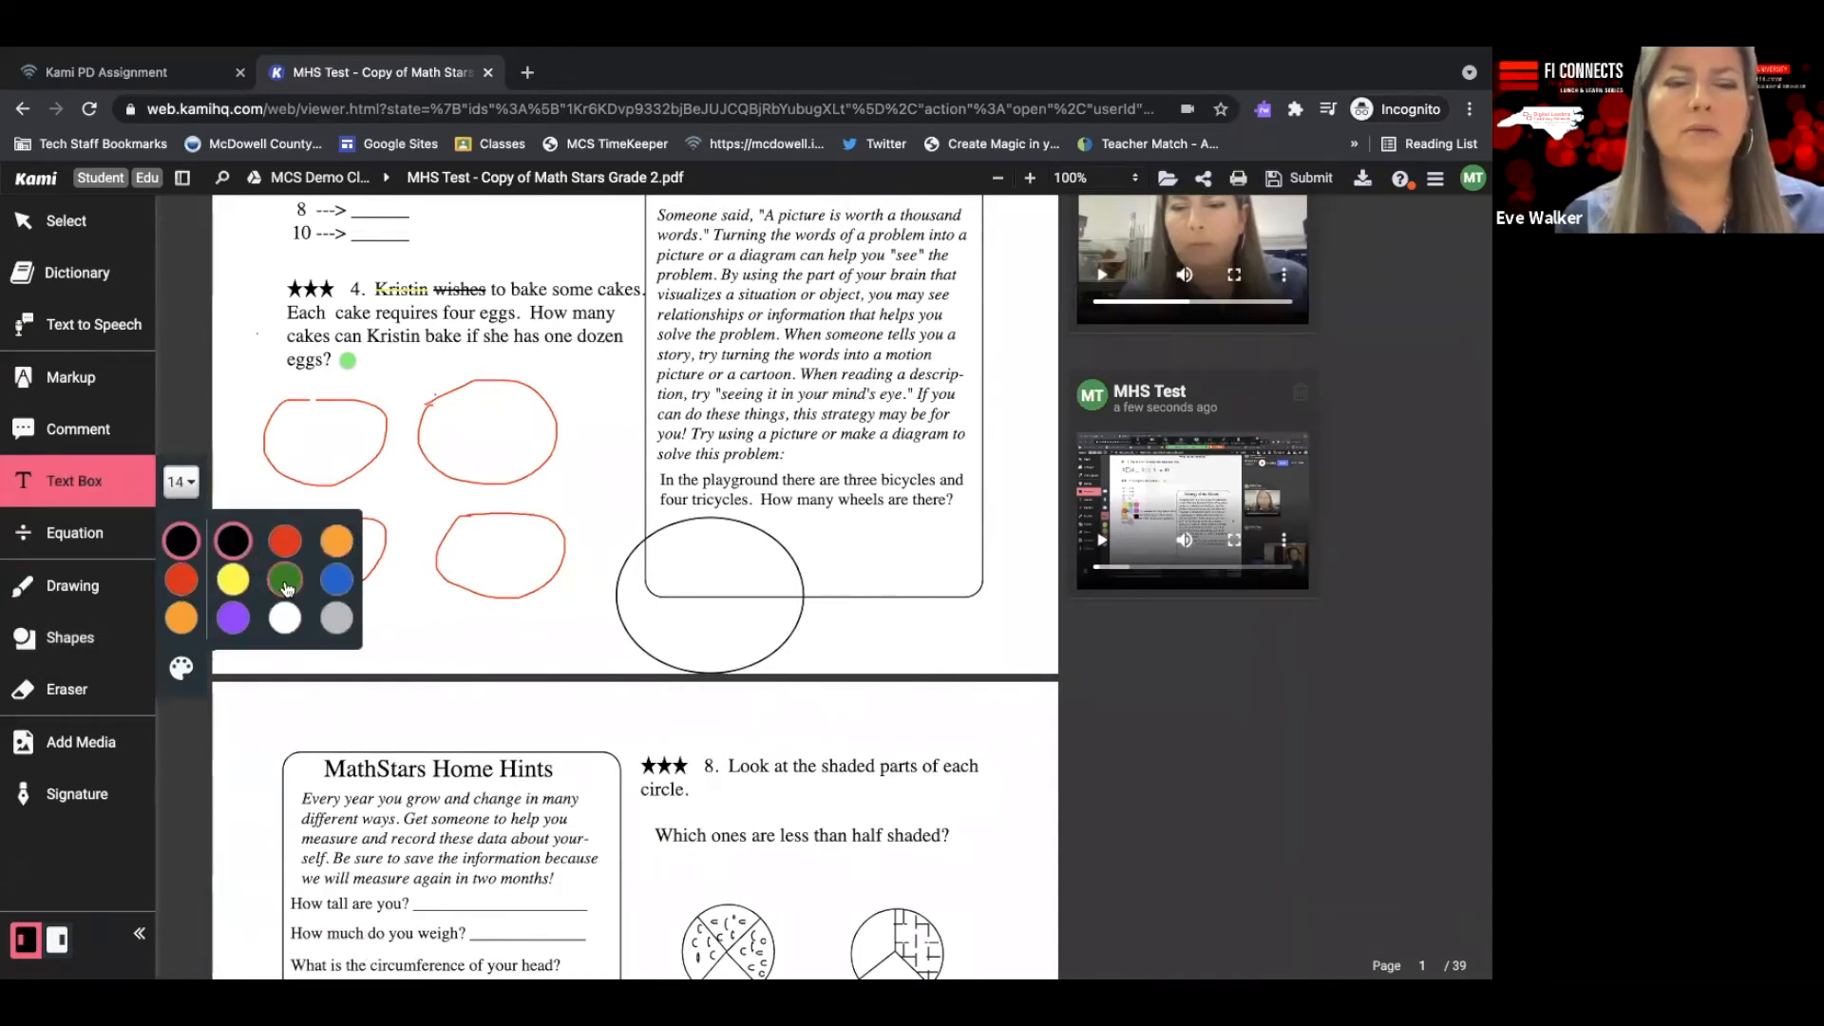
scroll(372, 565, "up", 3)
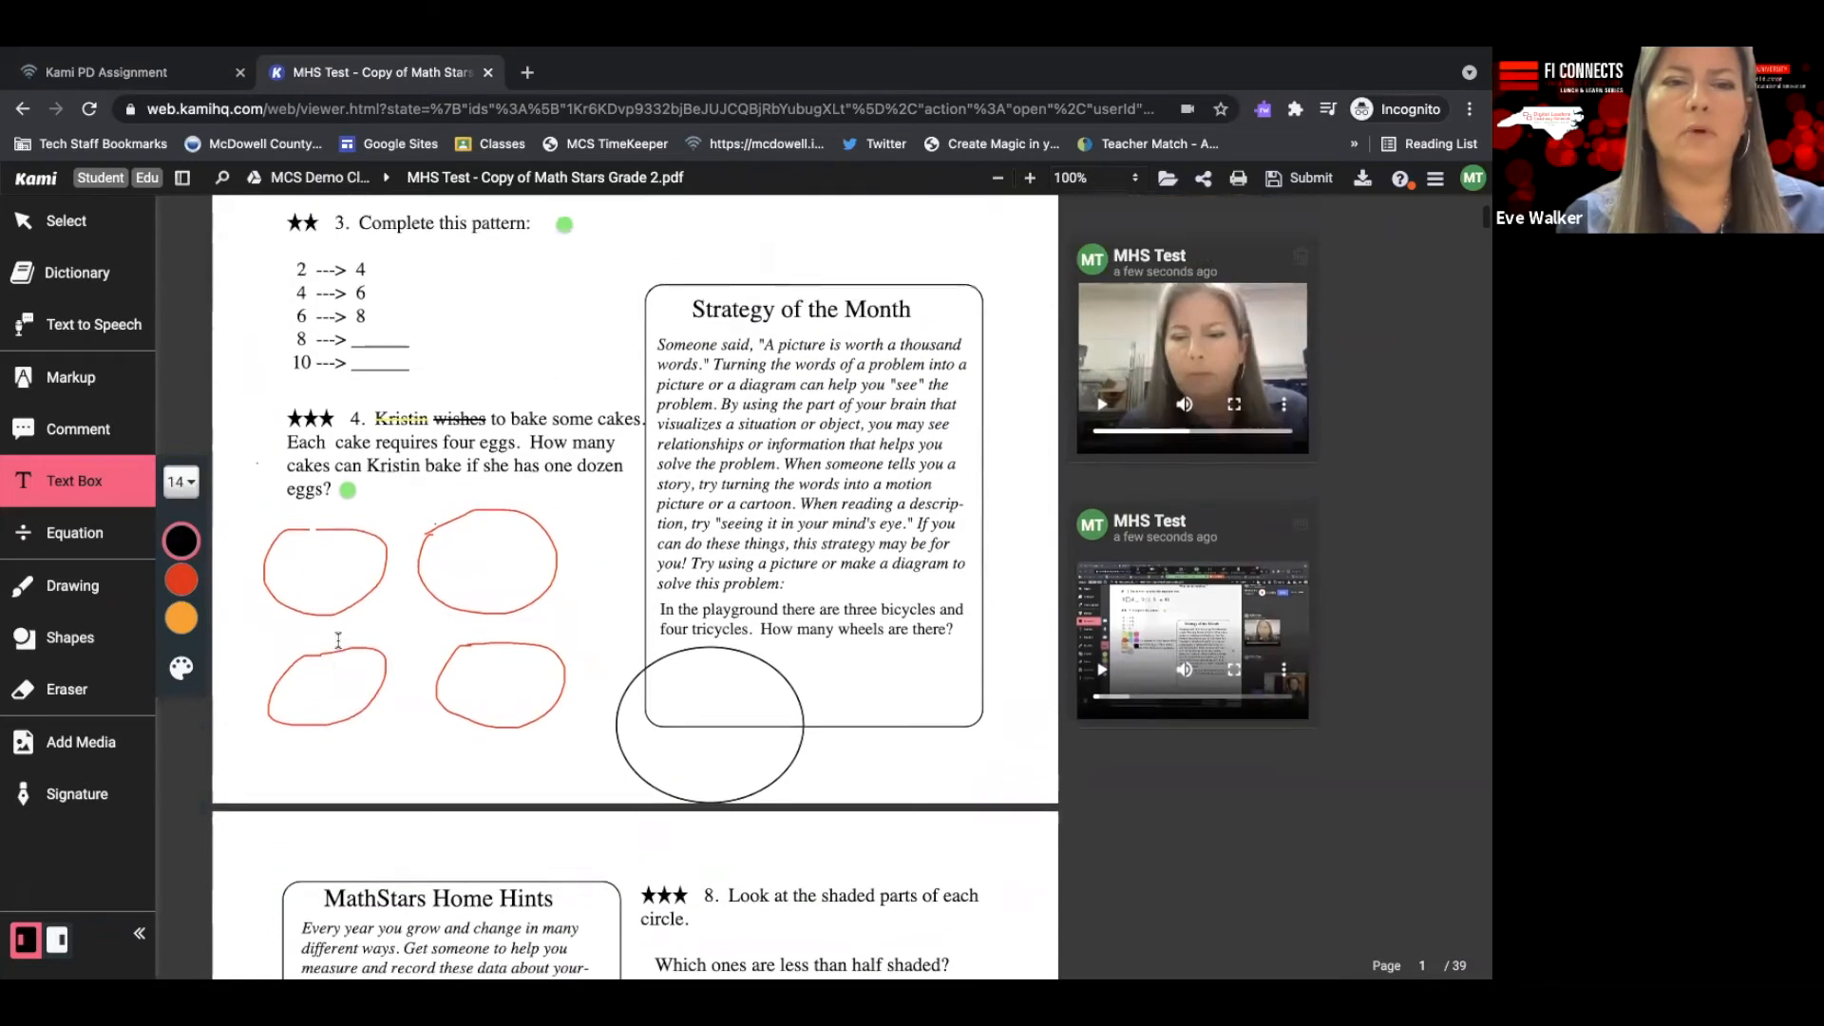
scroll(372, 566, "up", 3)
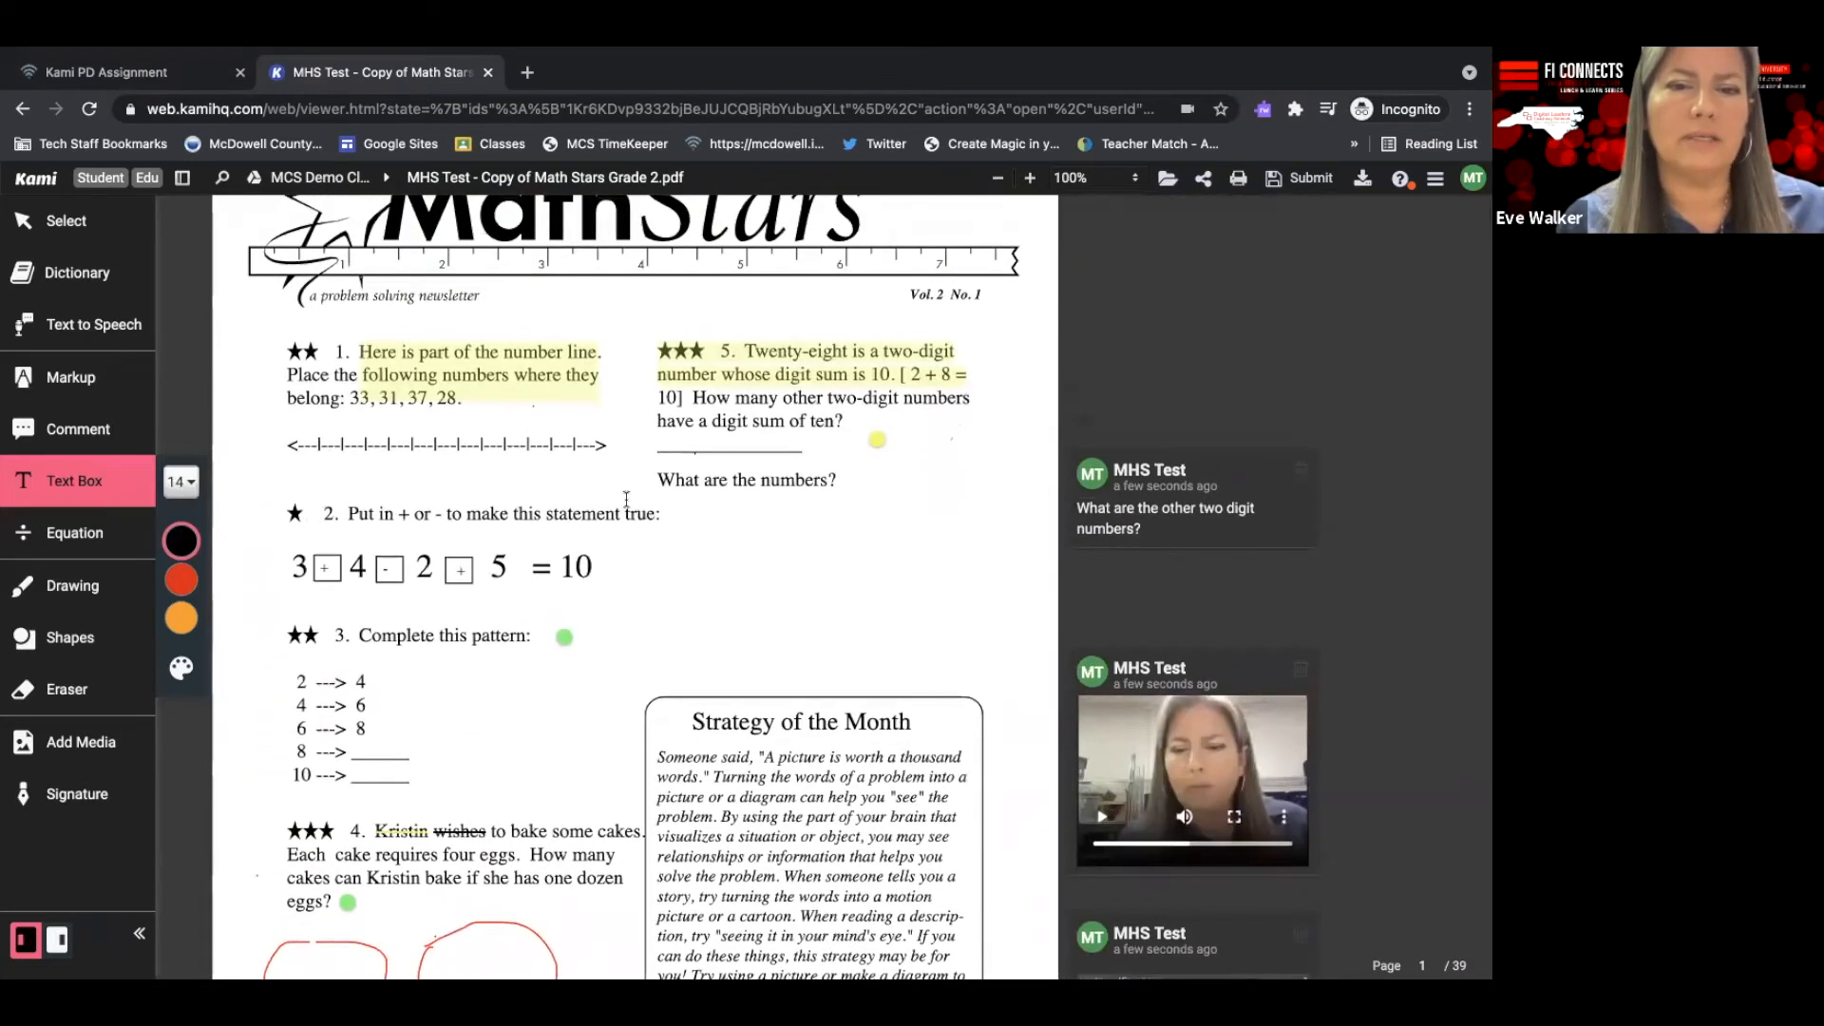
left_click(355, 745)
type("10")
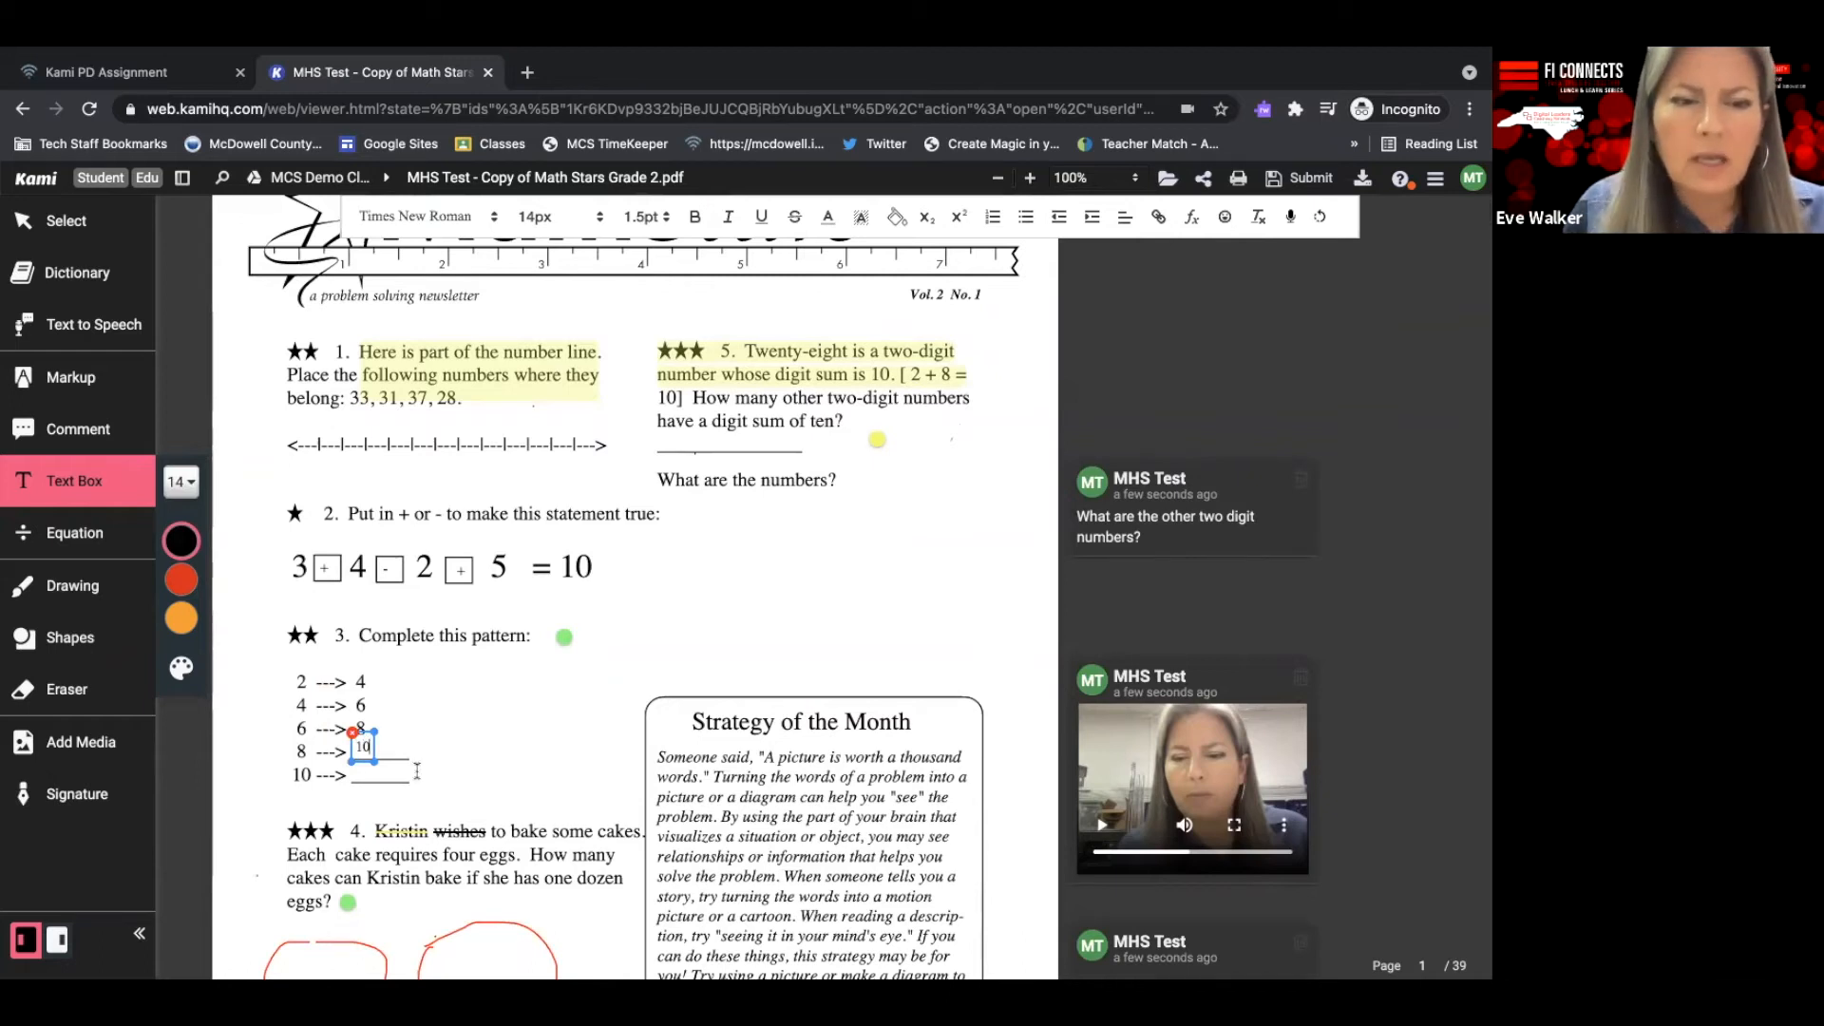
left_click(357, 773)
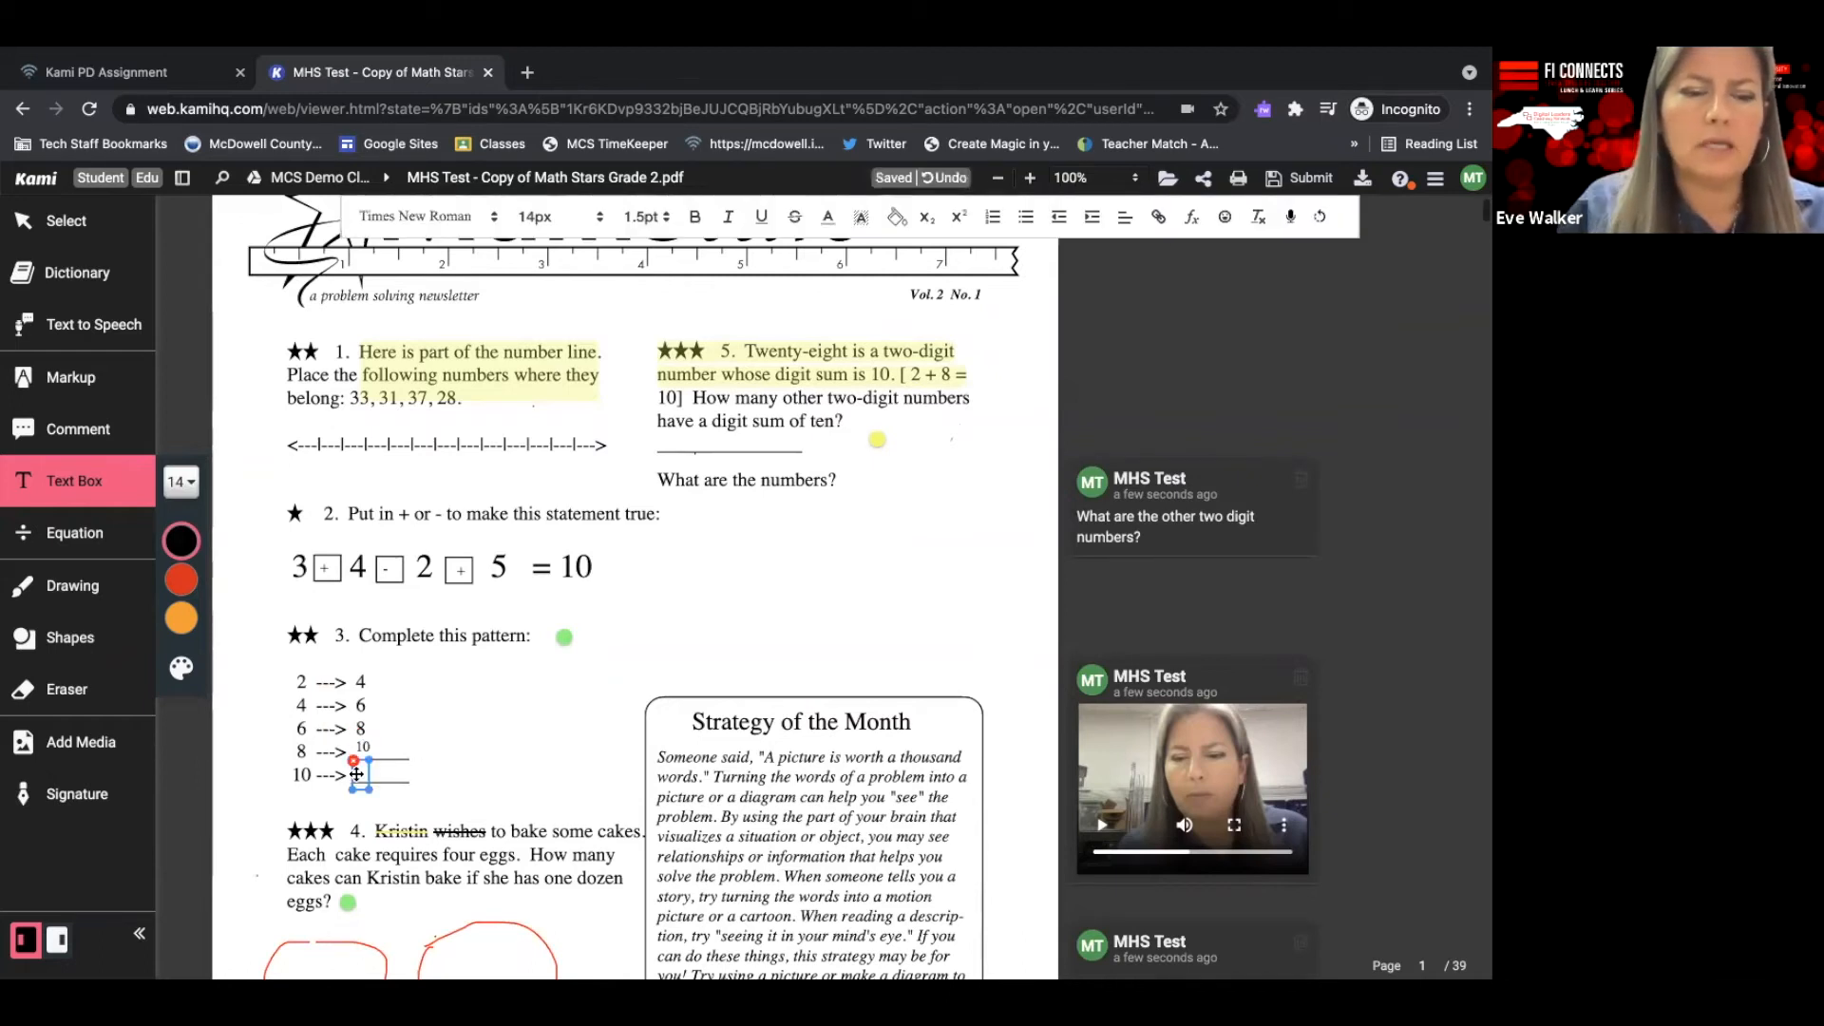
type("12")
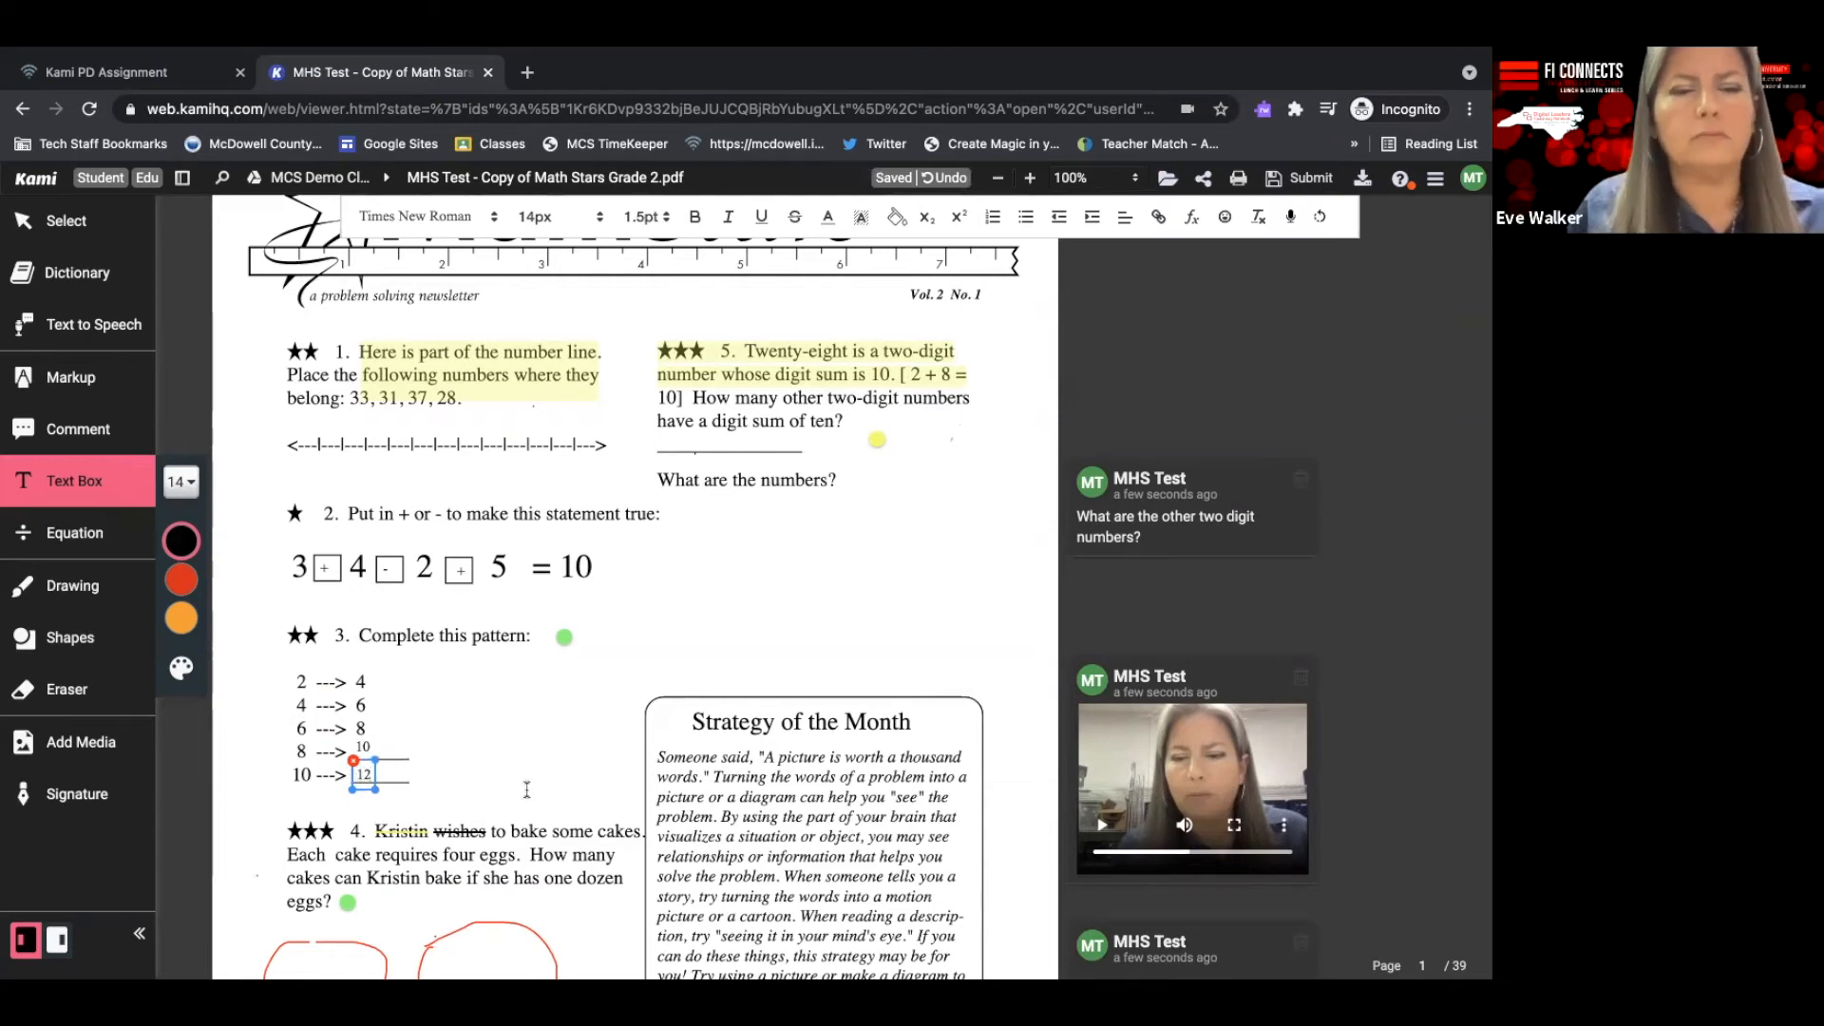
left_click(524, 790)
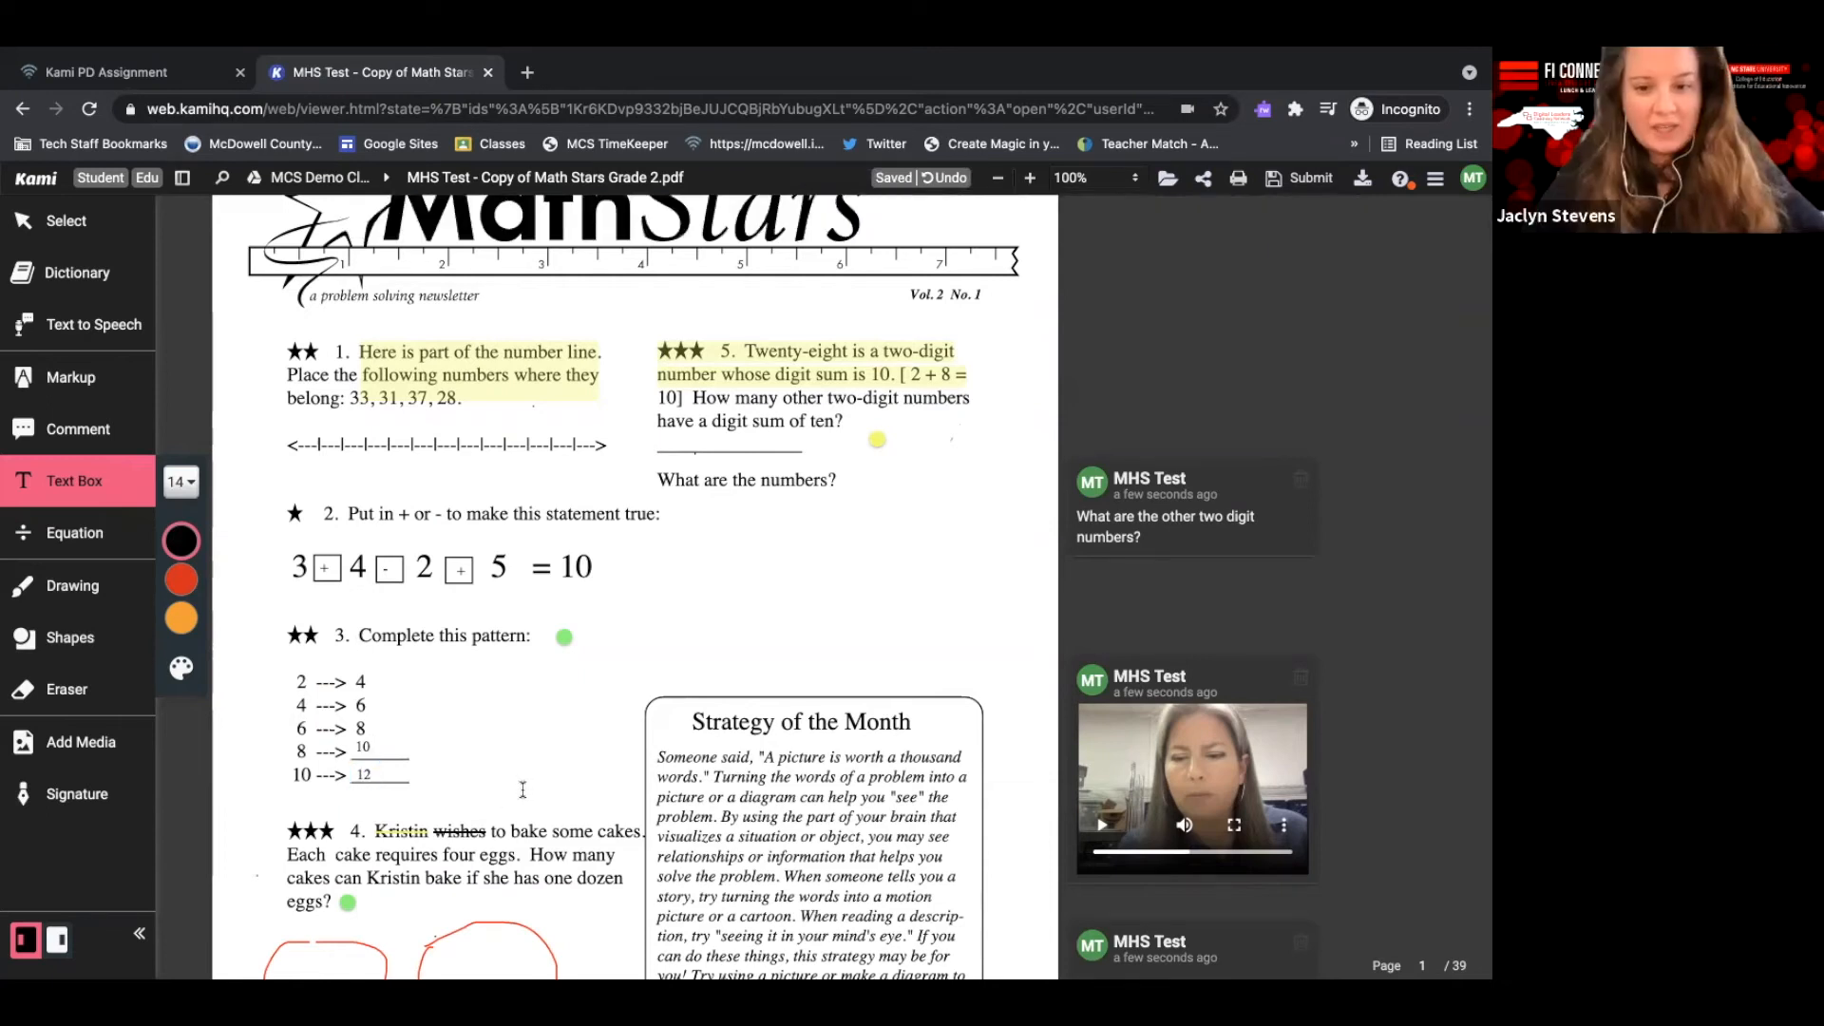
scroll(518, 752, "down", 4)
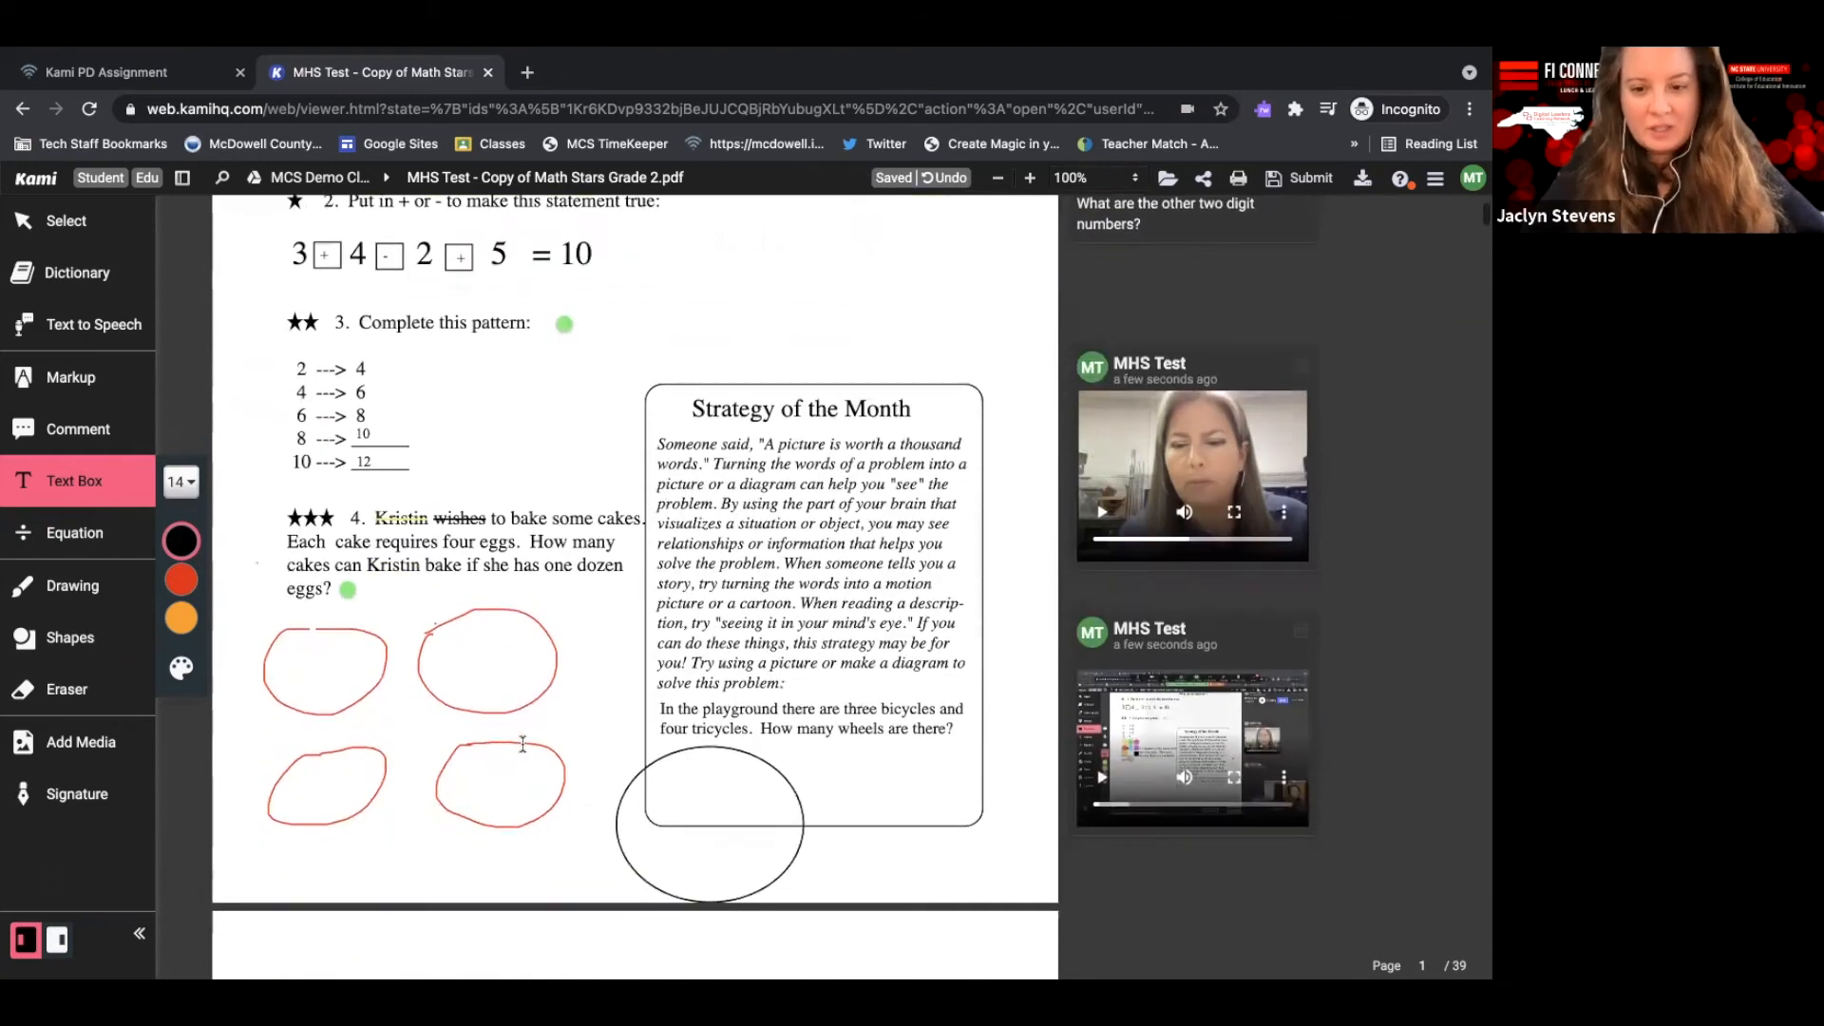
scroll(523, 744, "down", 1)
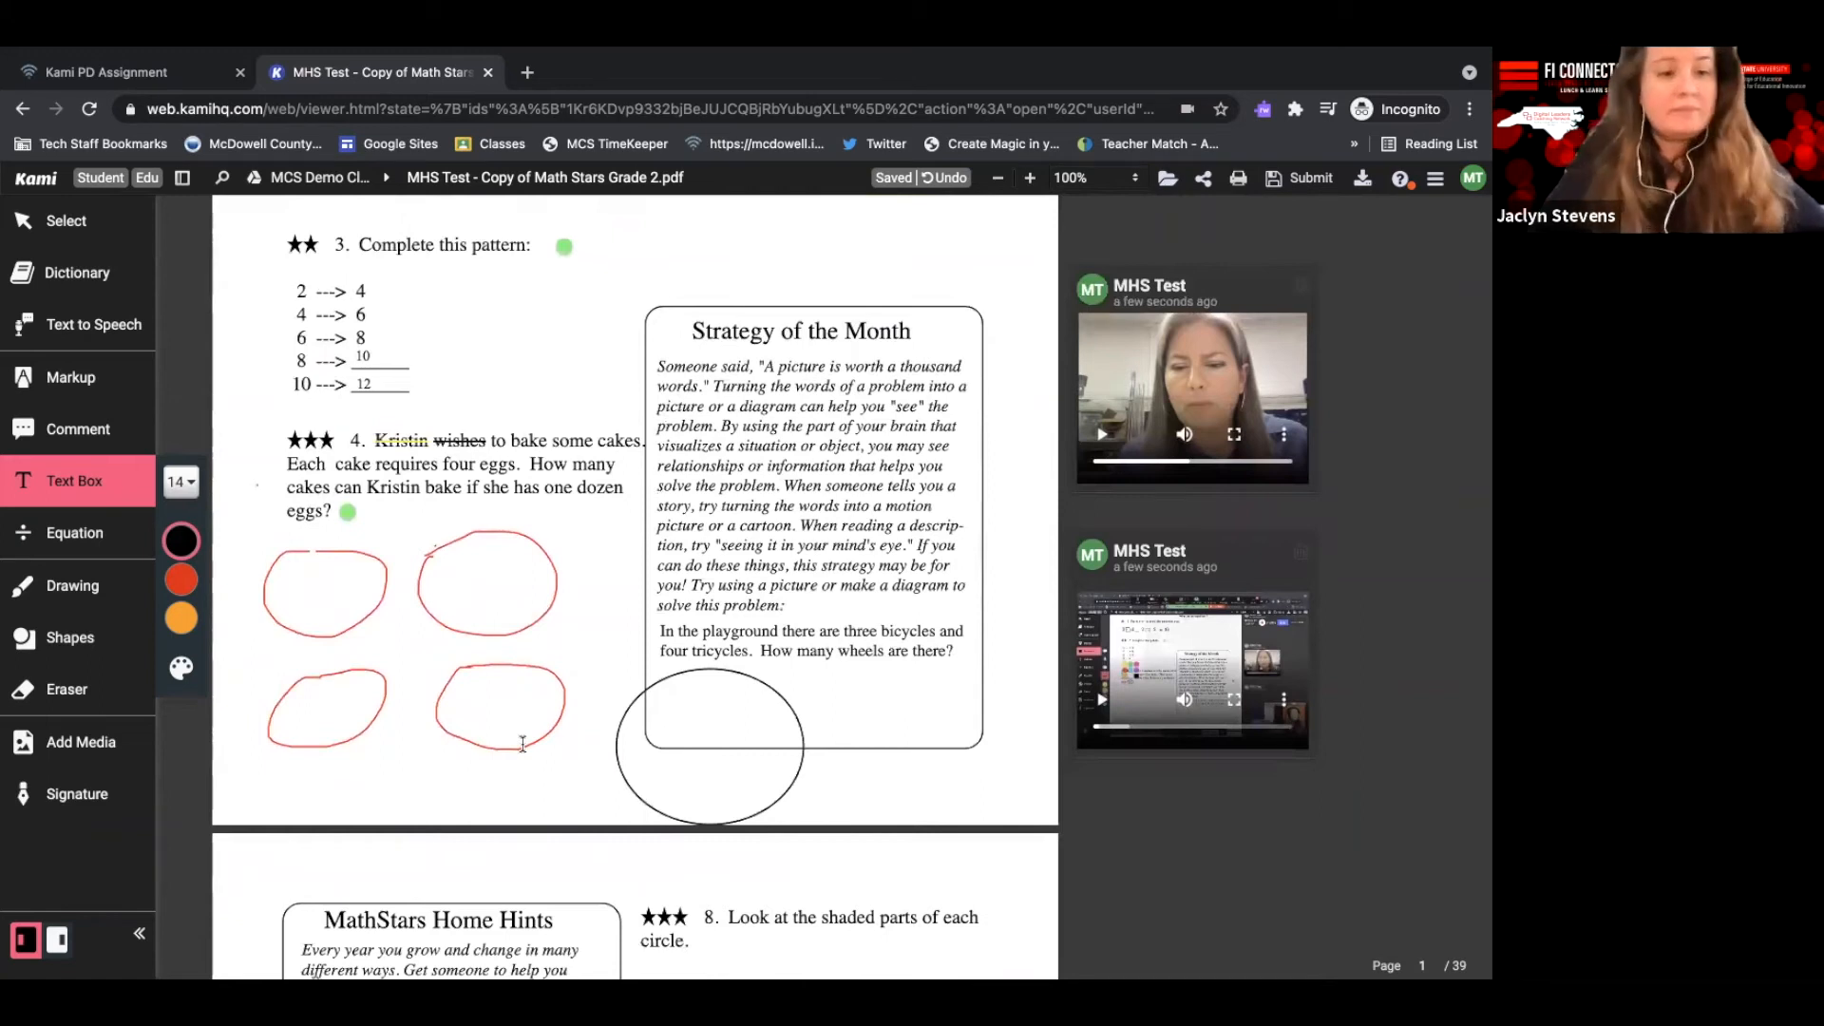
scroll(522, 744, "down", 2)
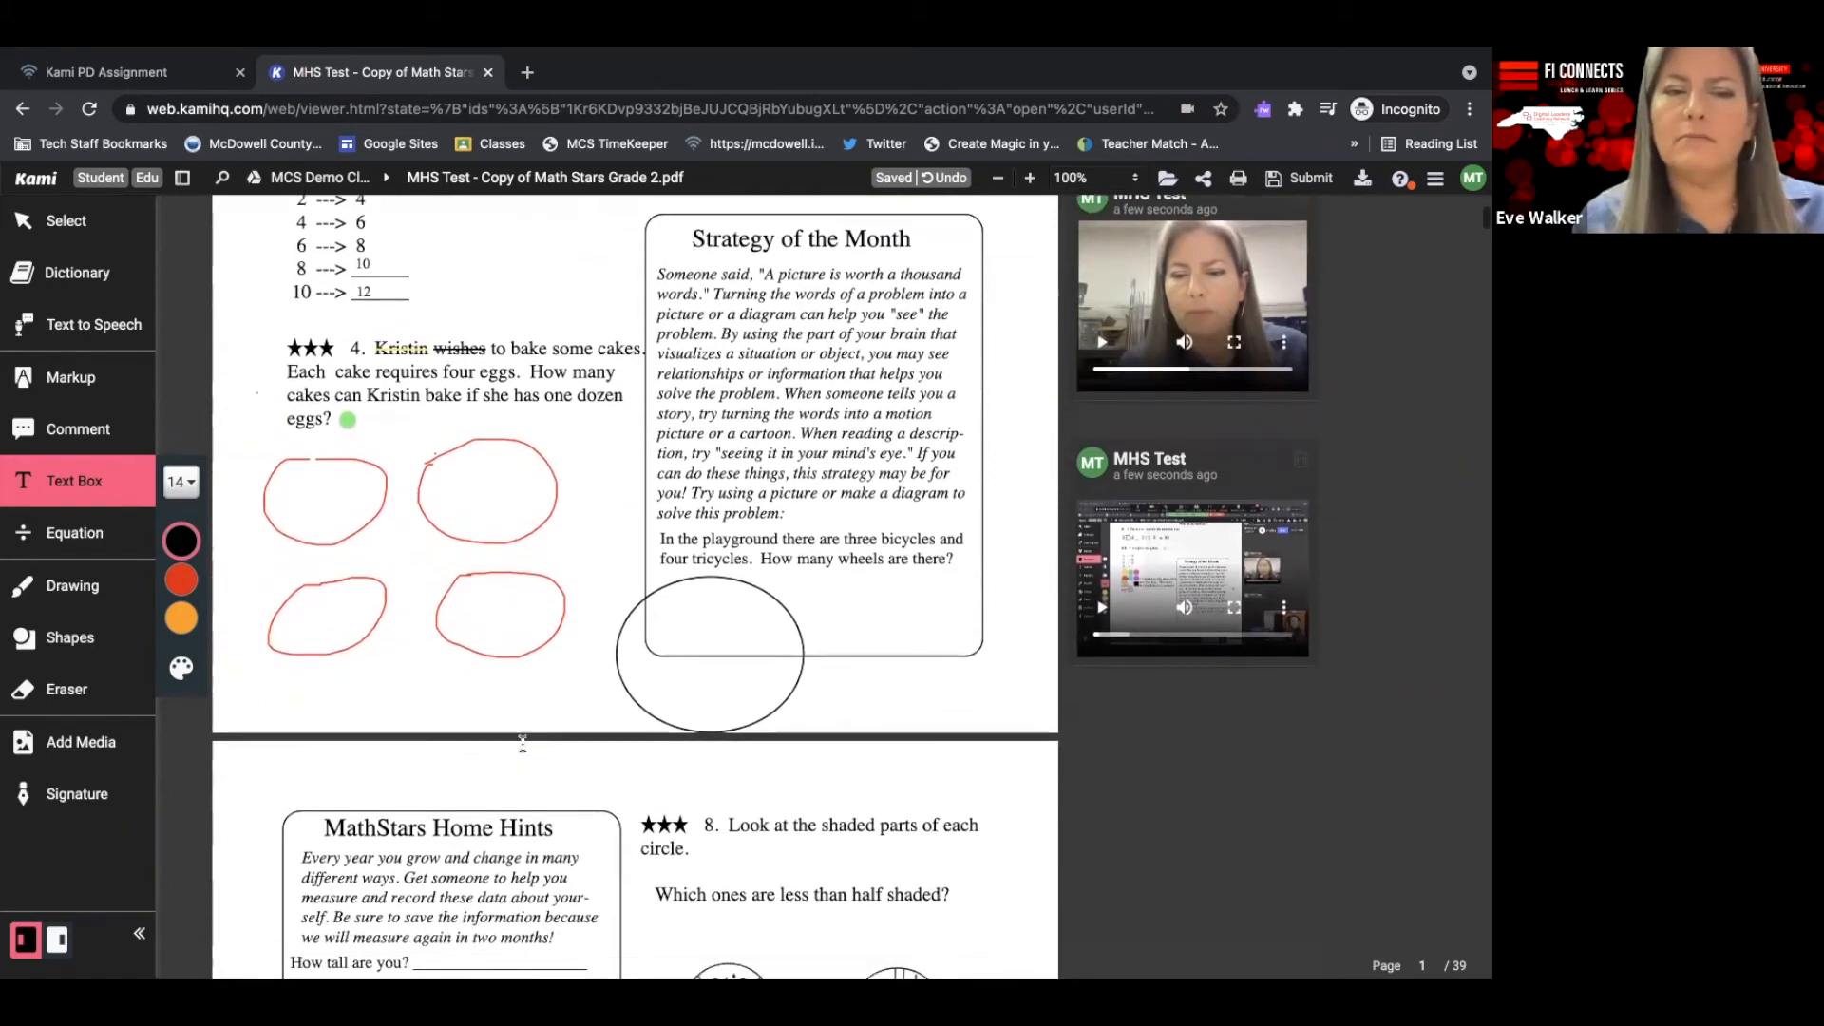
scroll(523, 744, "down", 3)
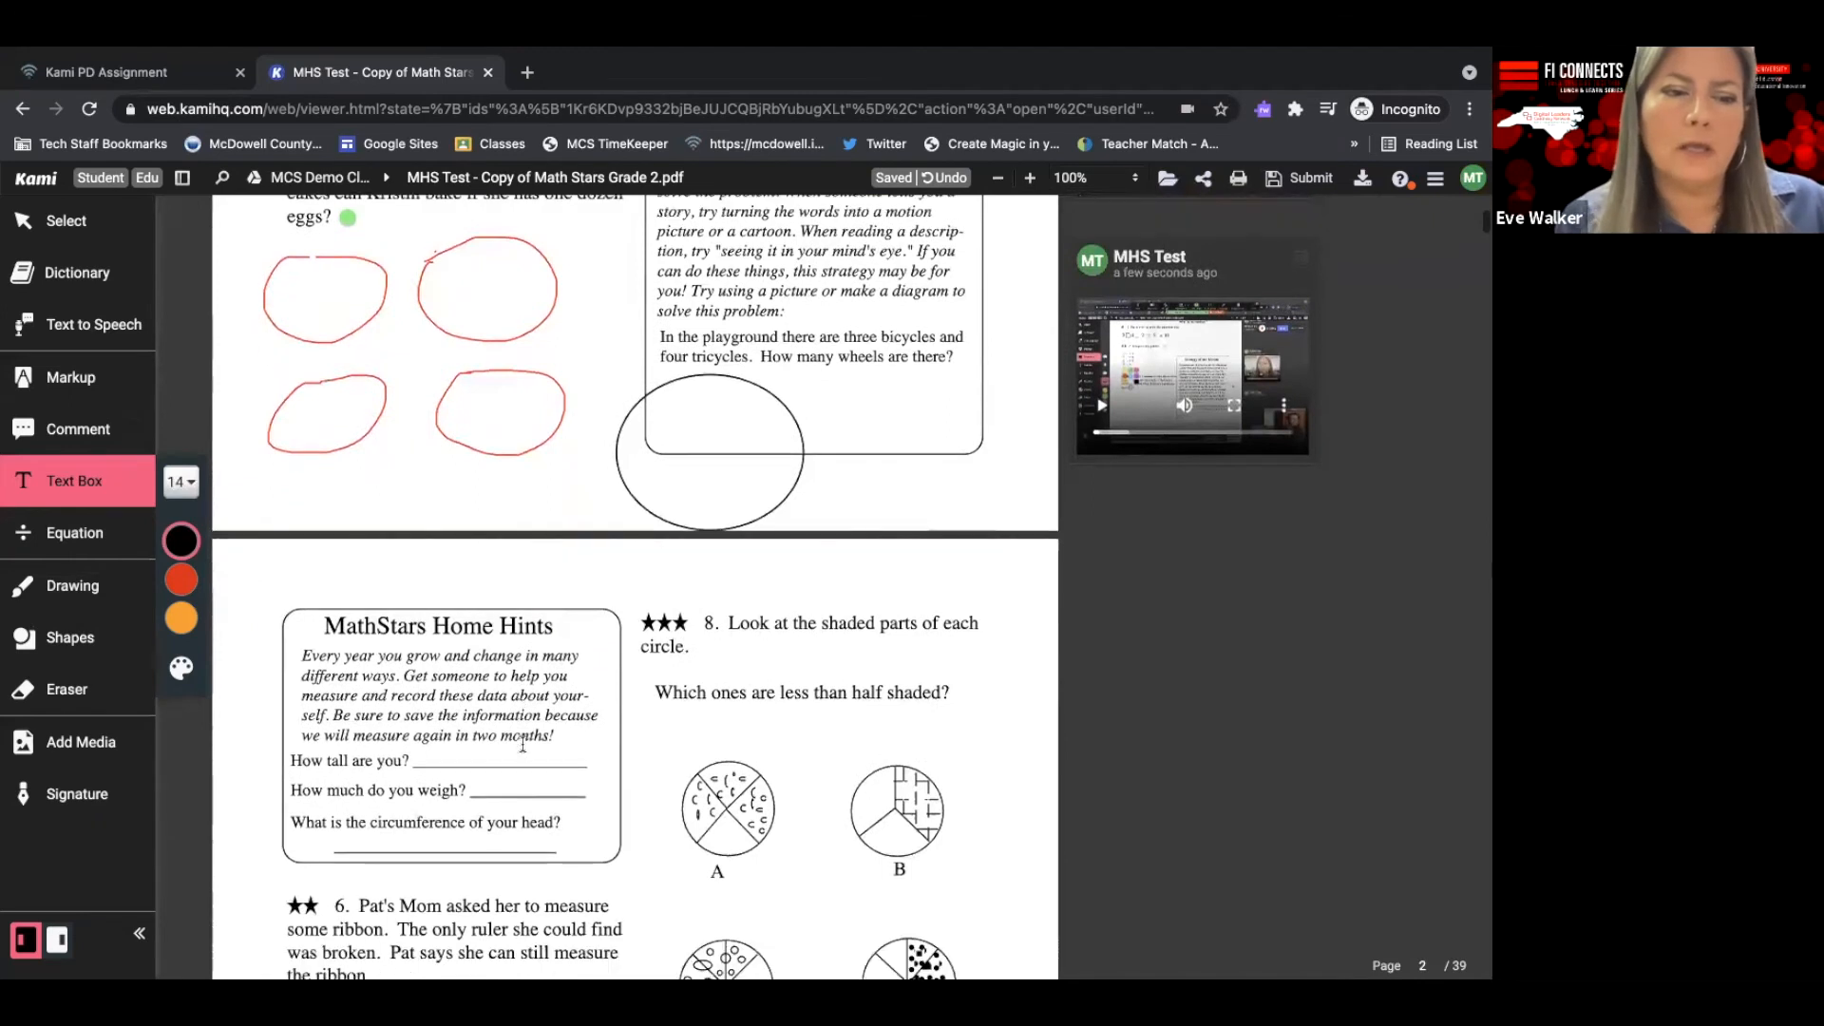
scroll(468, 669, "up", 6)
scroll(469, 669, "up", 3)
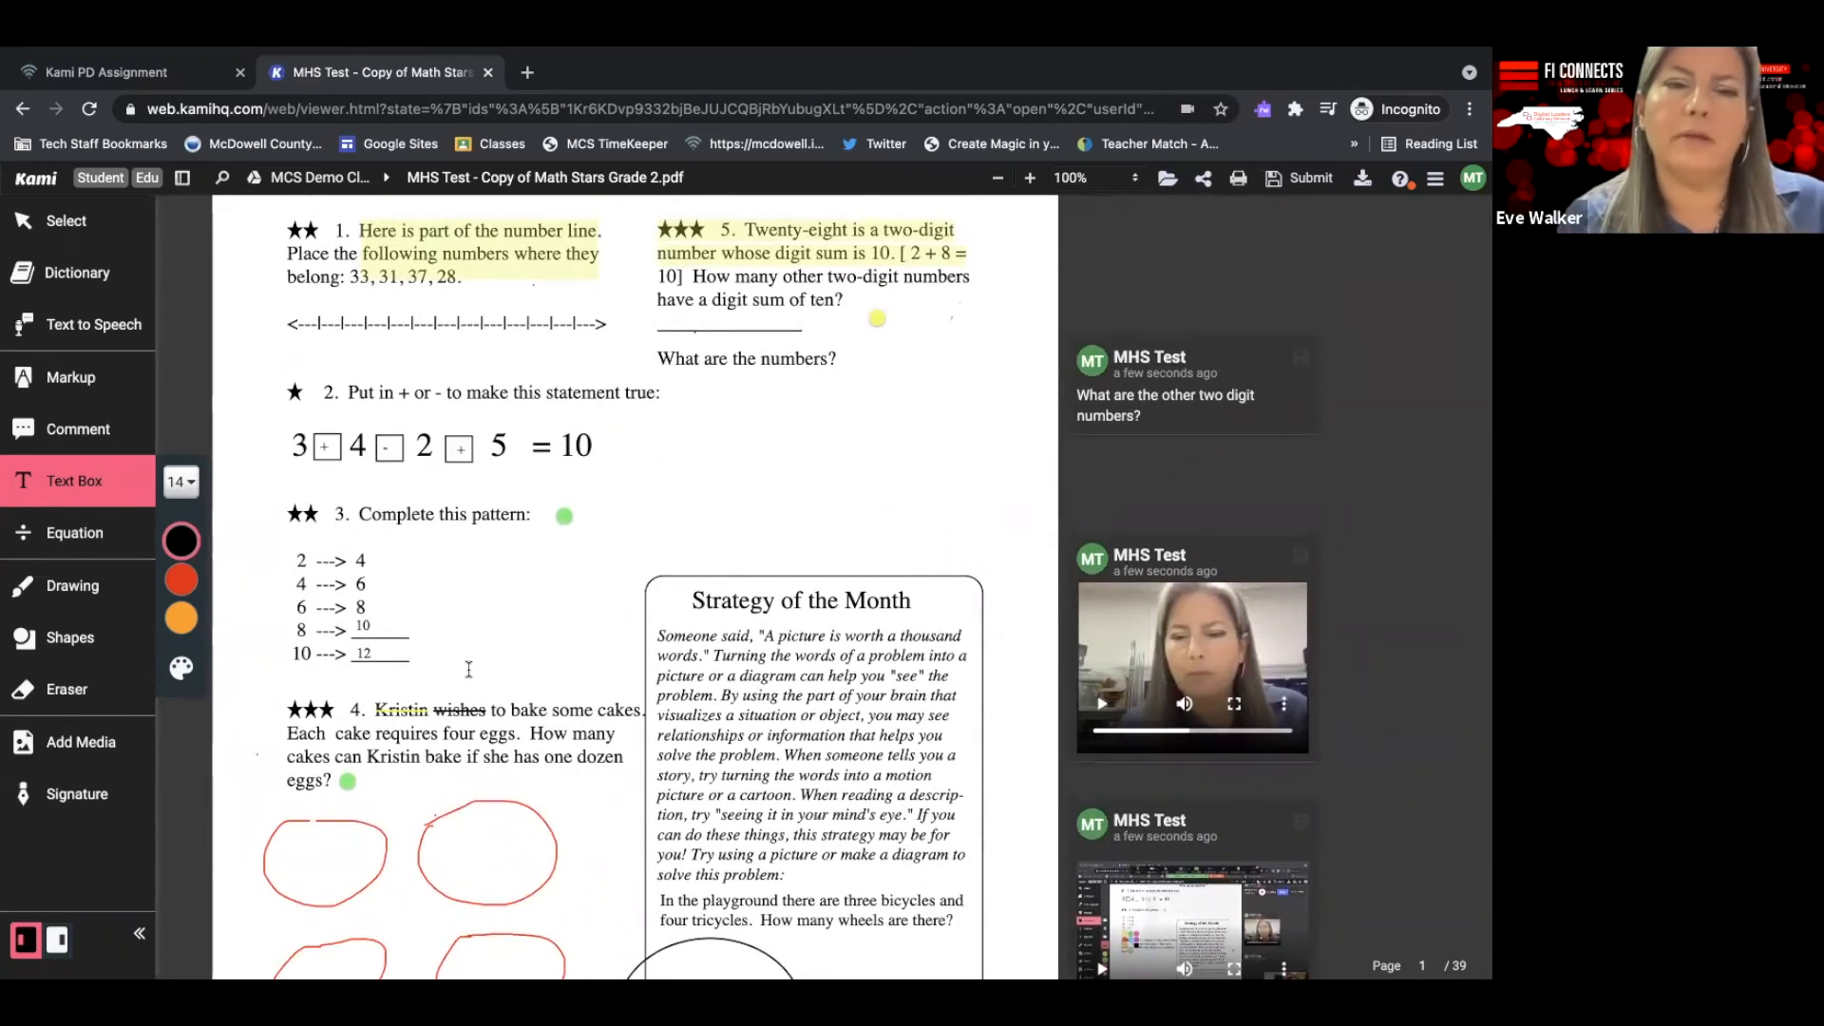
Erase the upper-right and lower-right red freehand circles below problem 4.
scroll(468, 670, "down", 3)
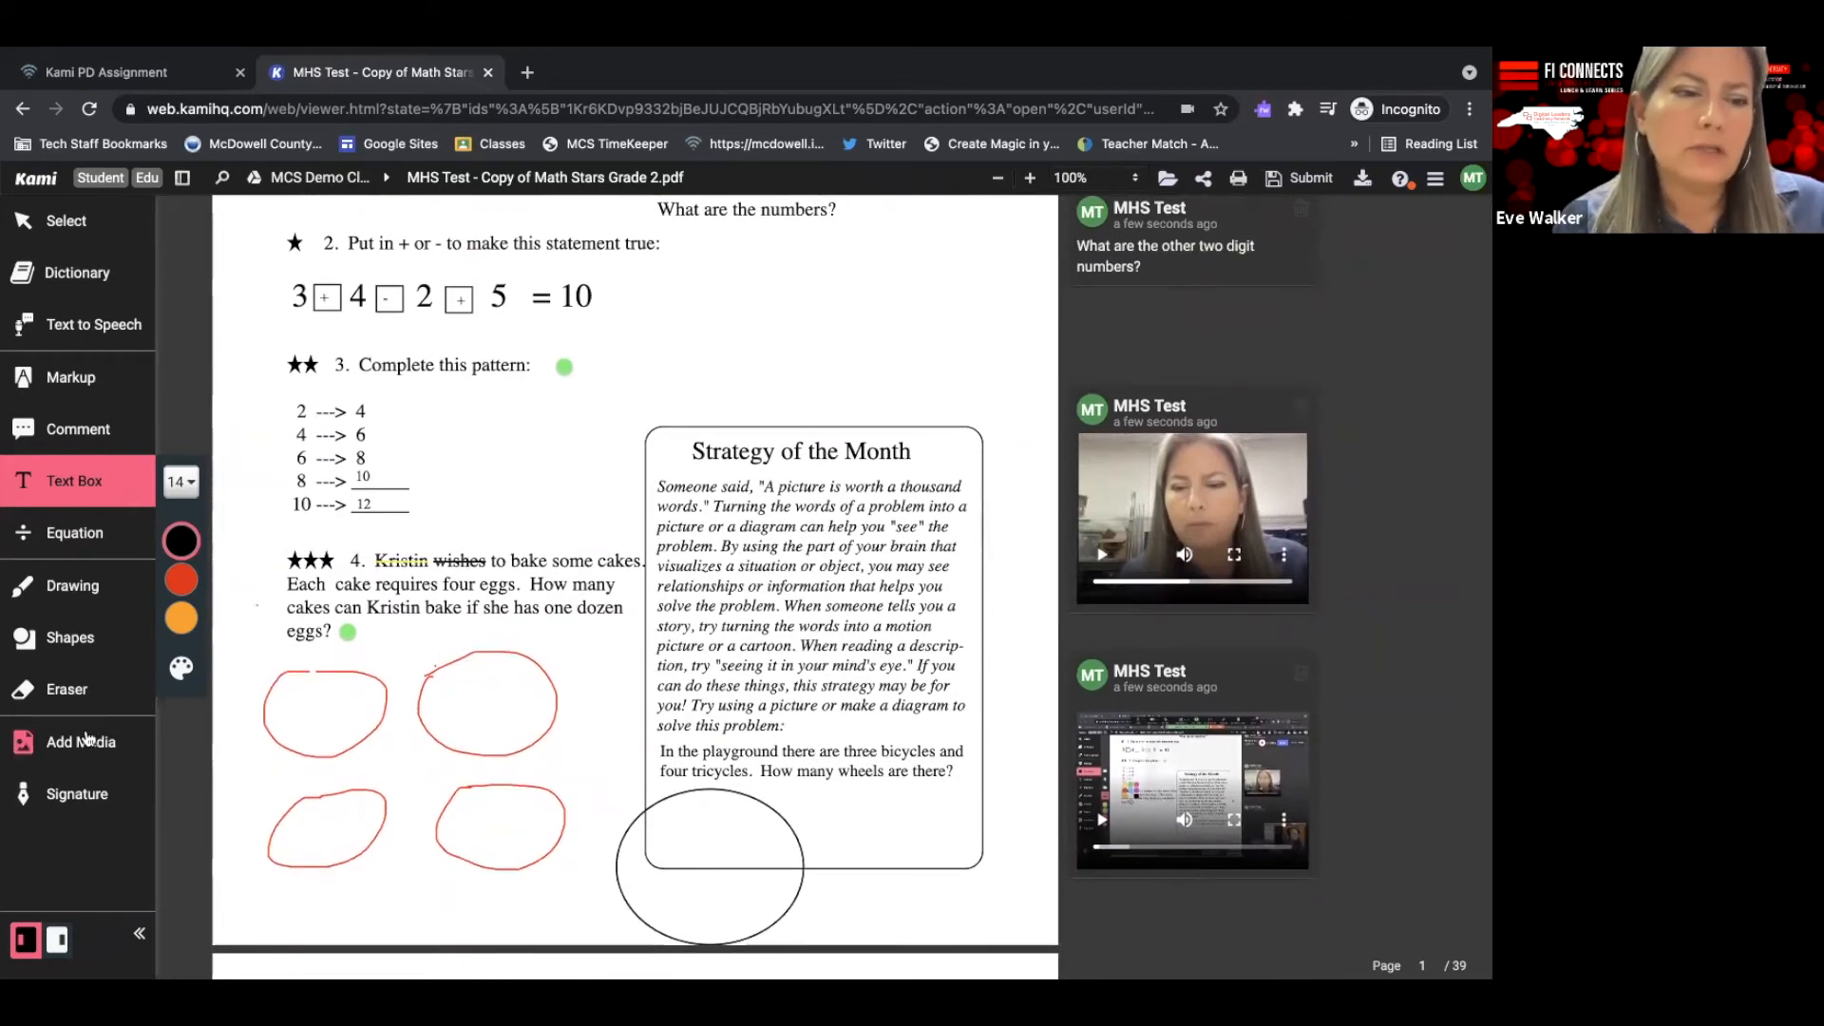
left_click(91, 691)
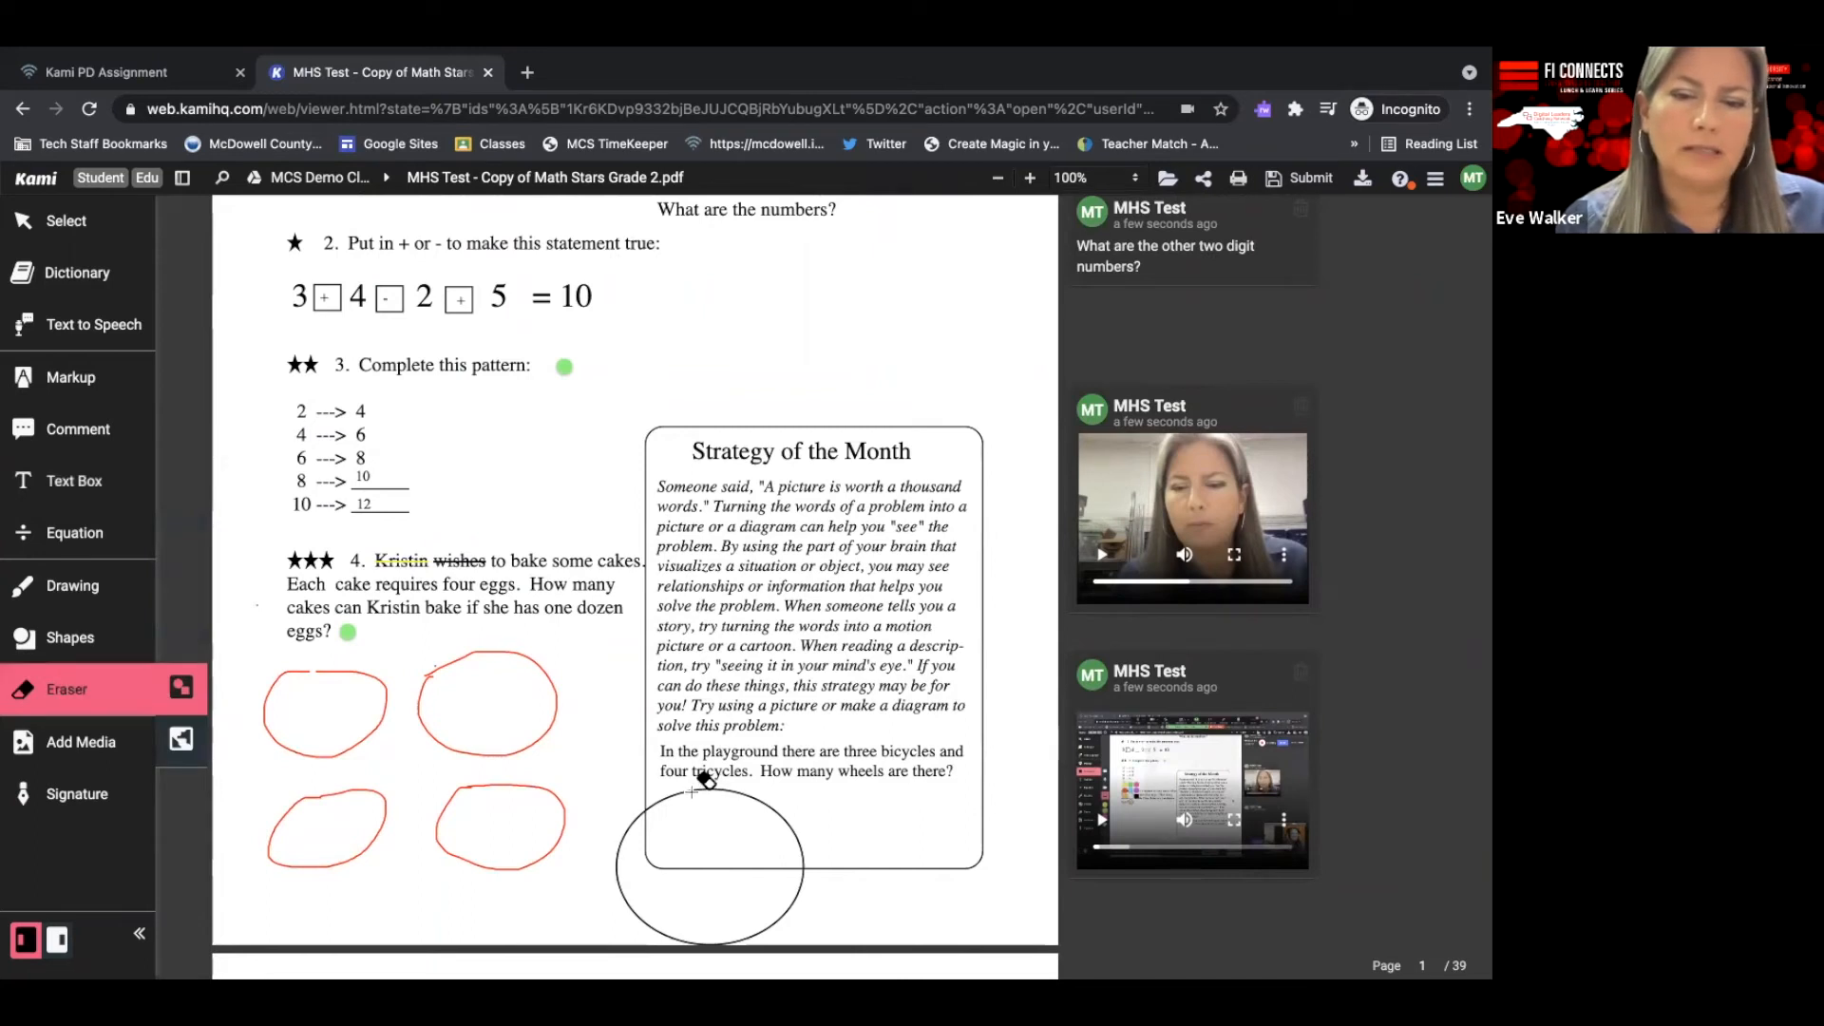
left_click(555, 696)
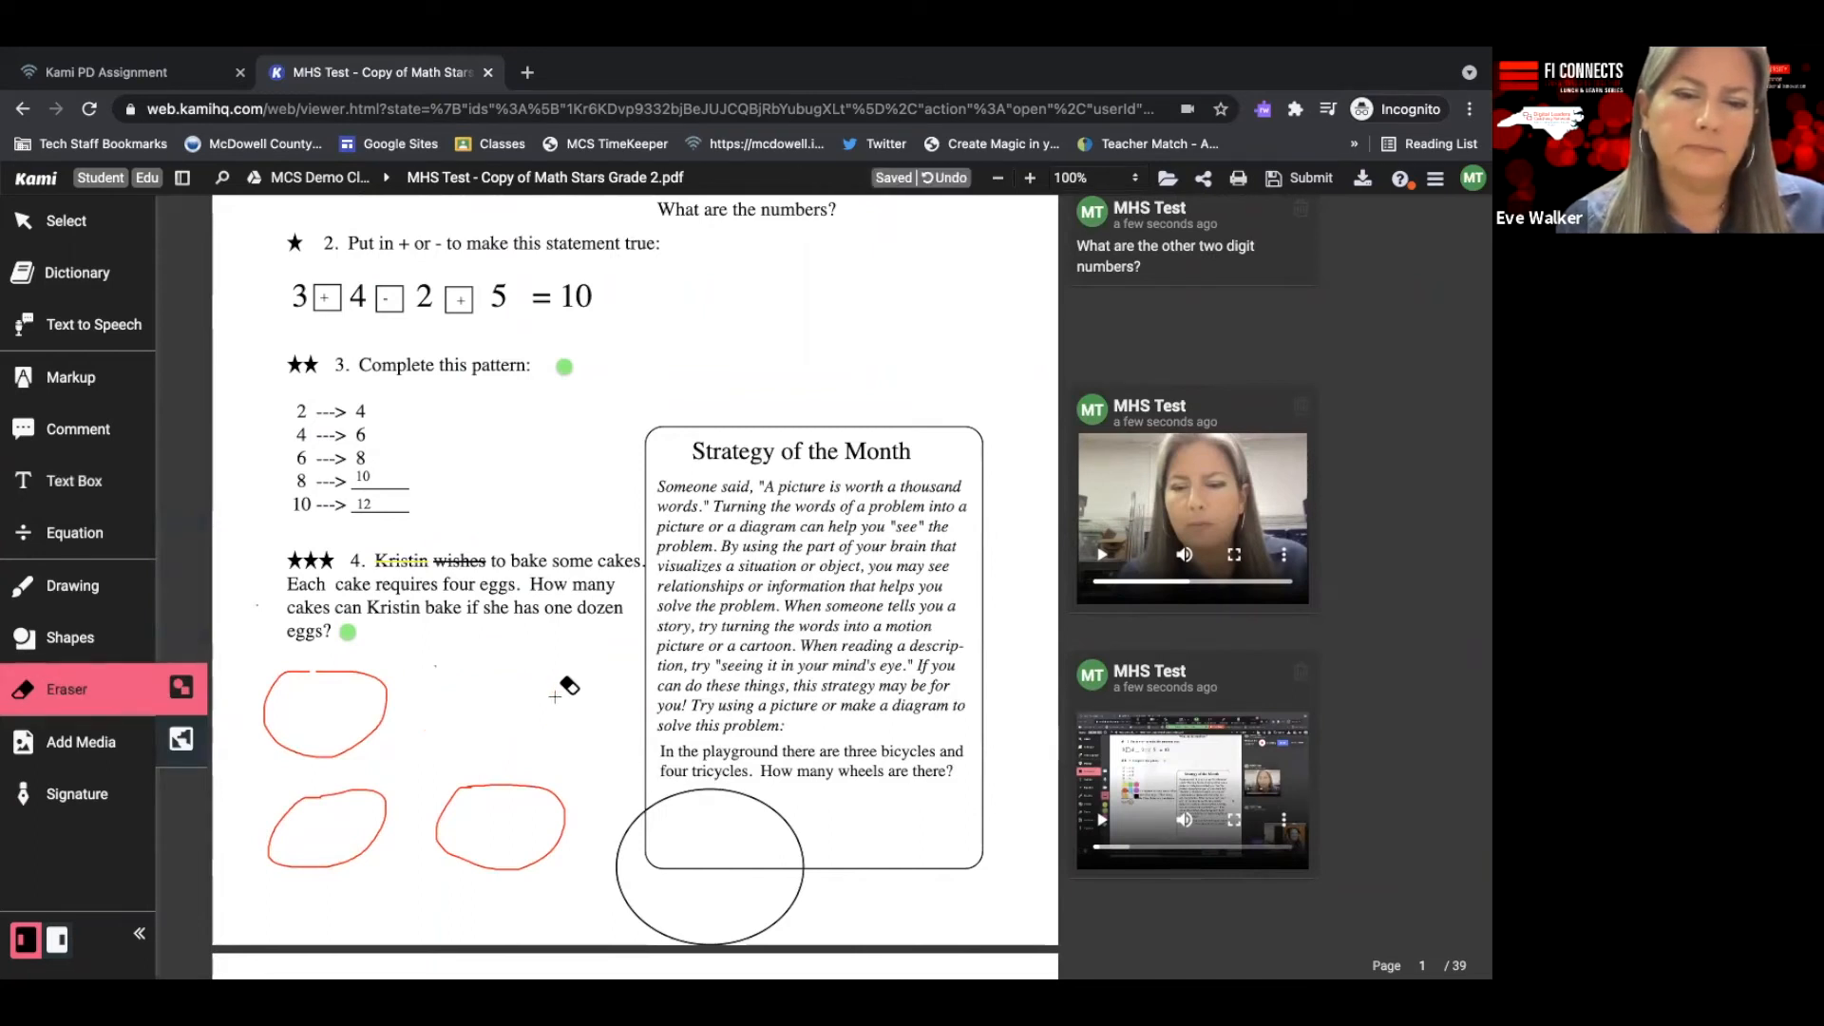
left_click(544, 789)
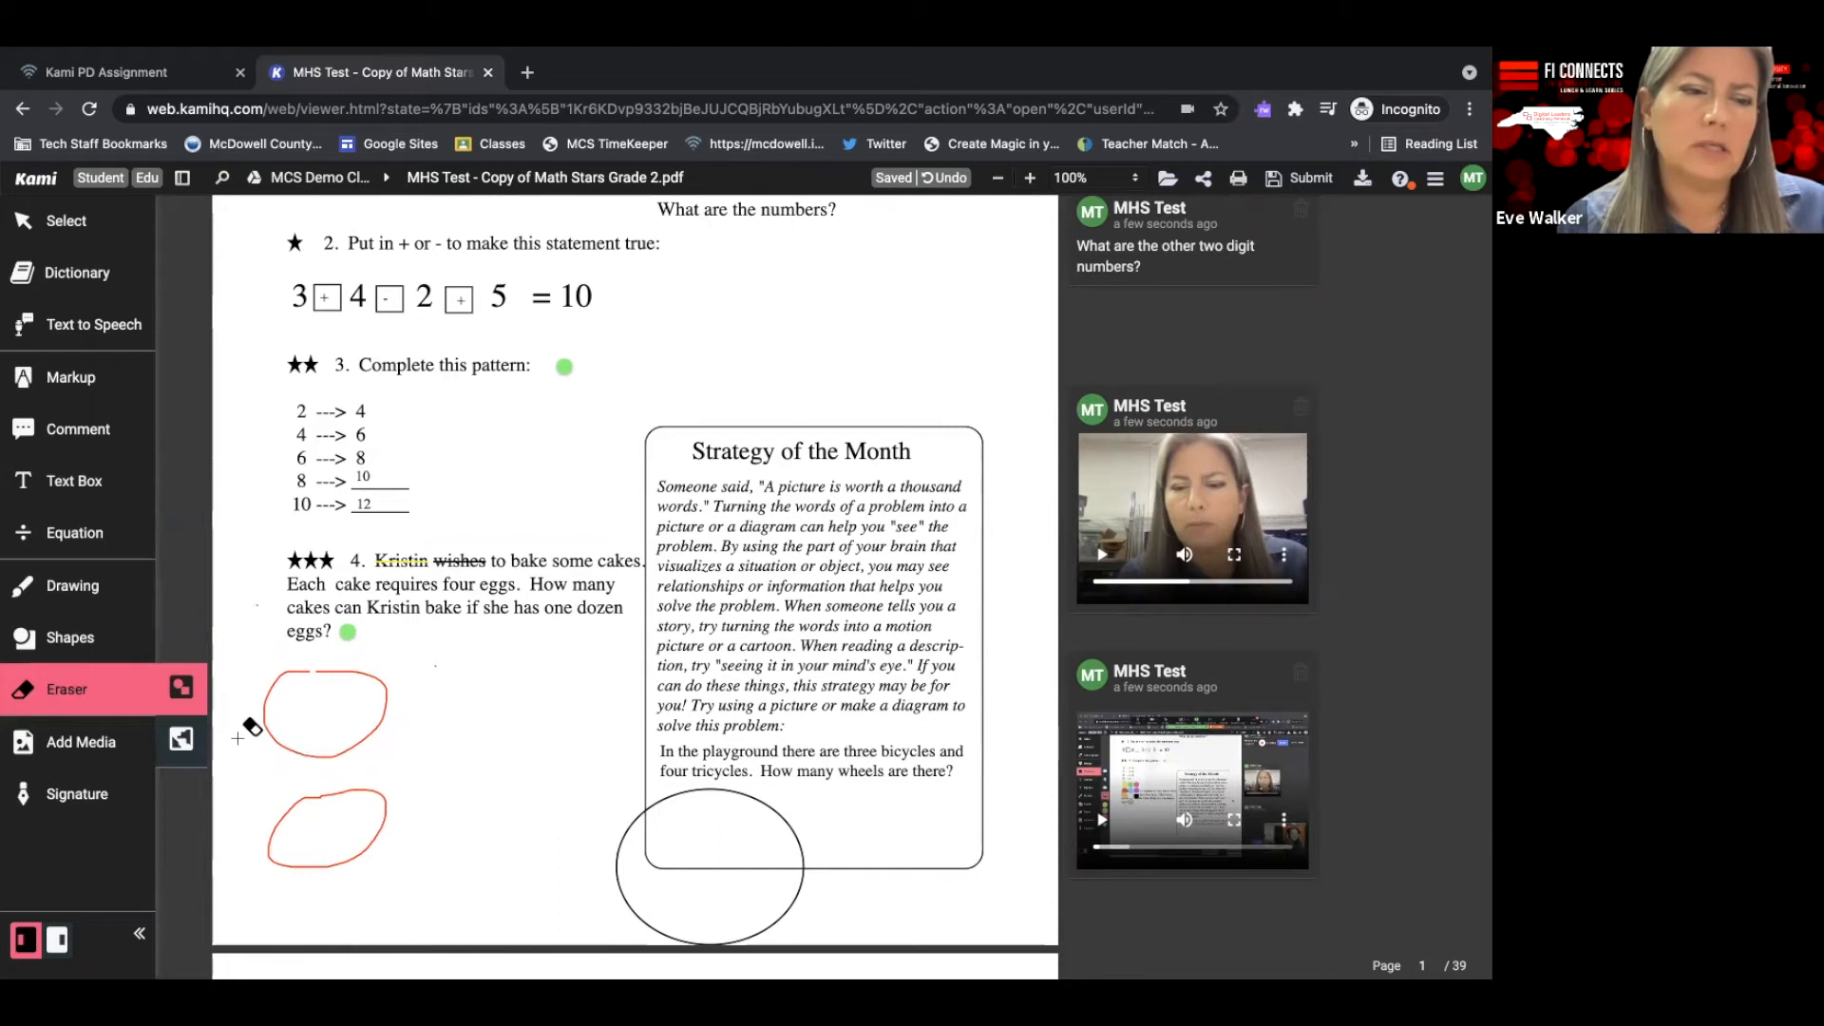
Activate the Drawing tool and set its color to purple.
left_click(76, 589)
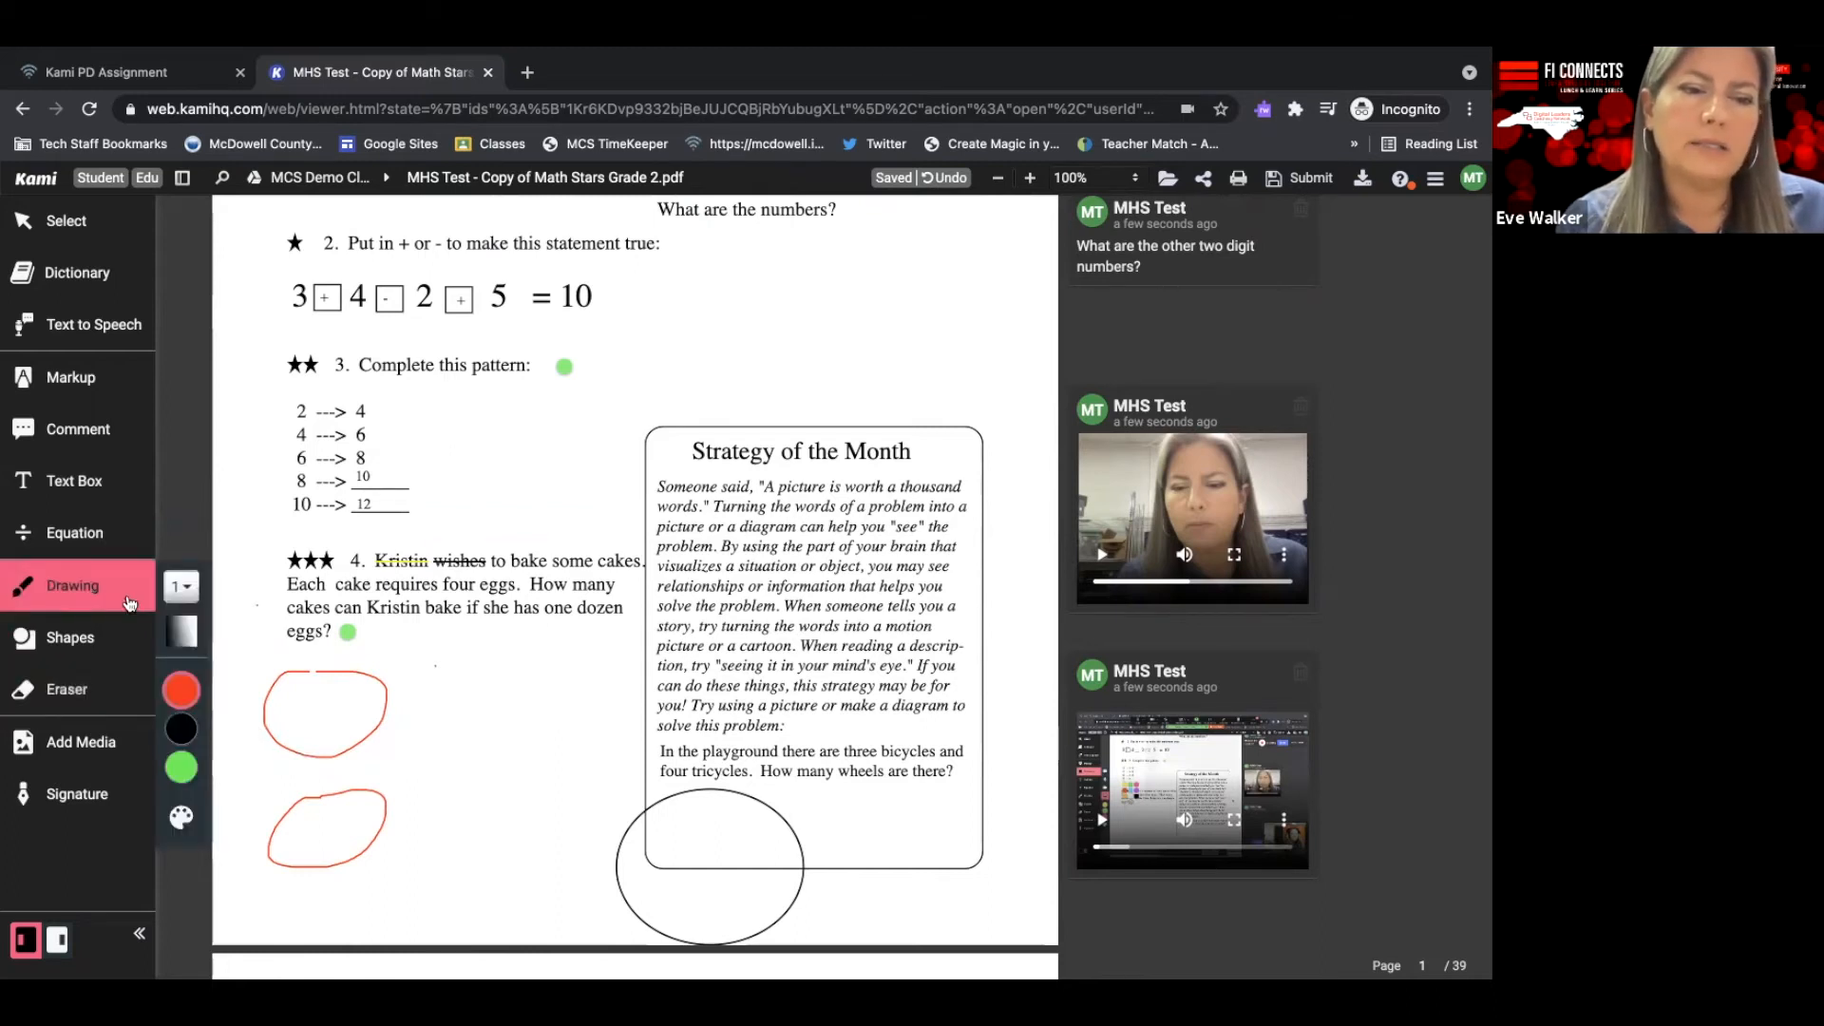
mouse_move(189, 742)
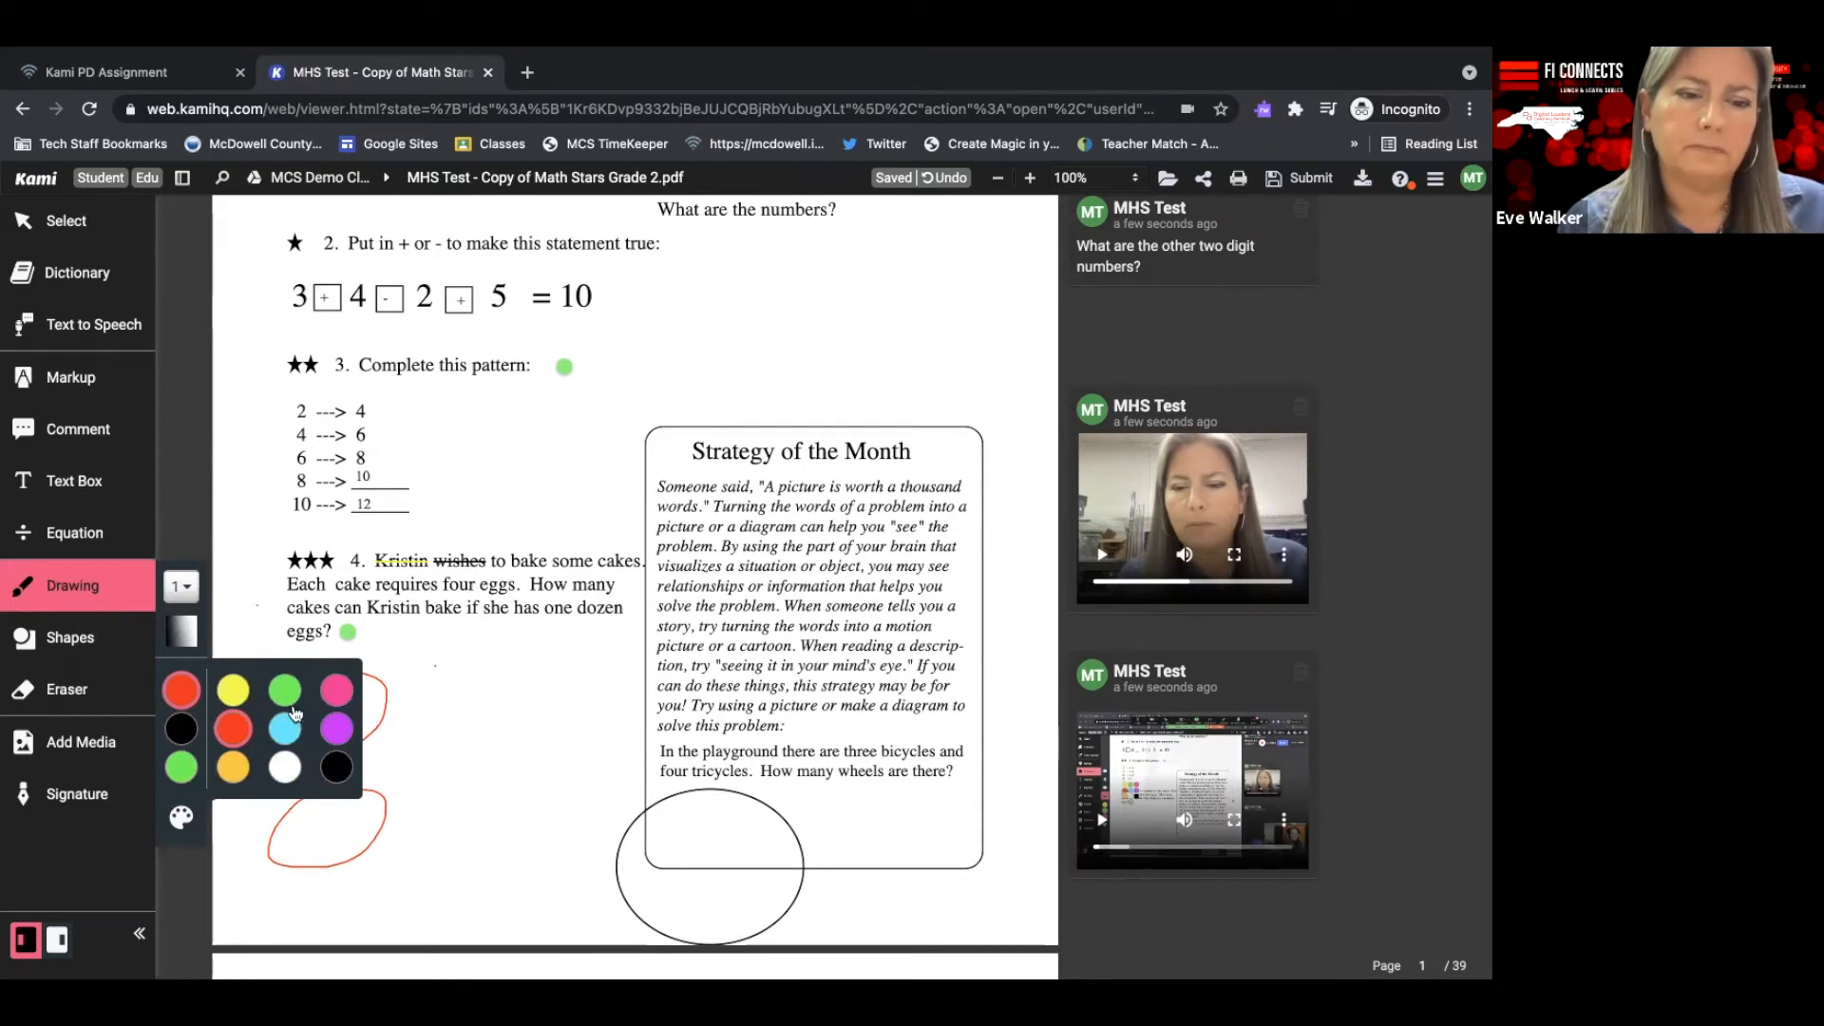
left_click(333, 726)
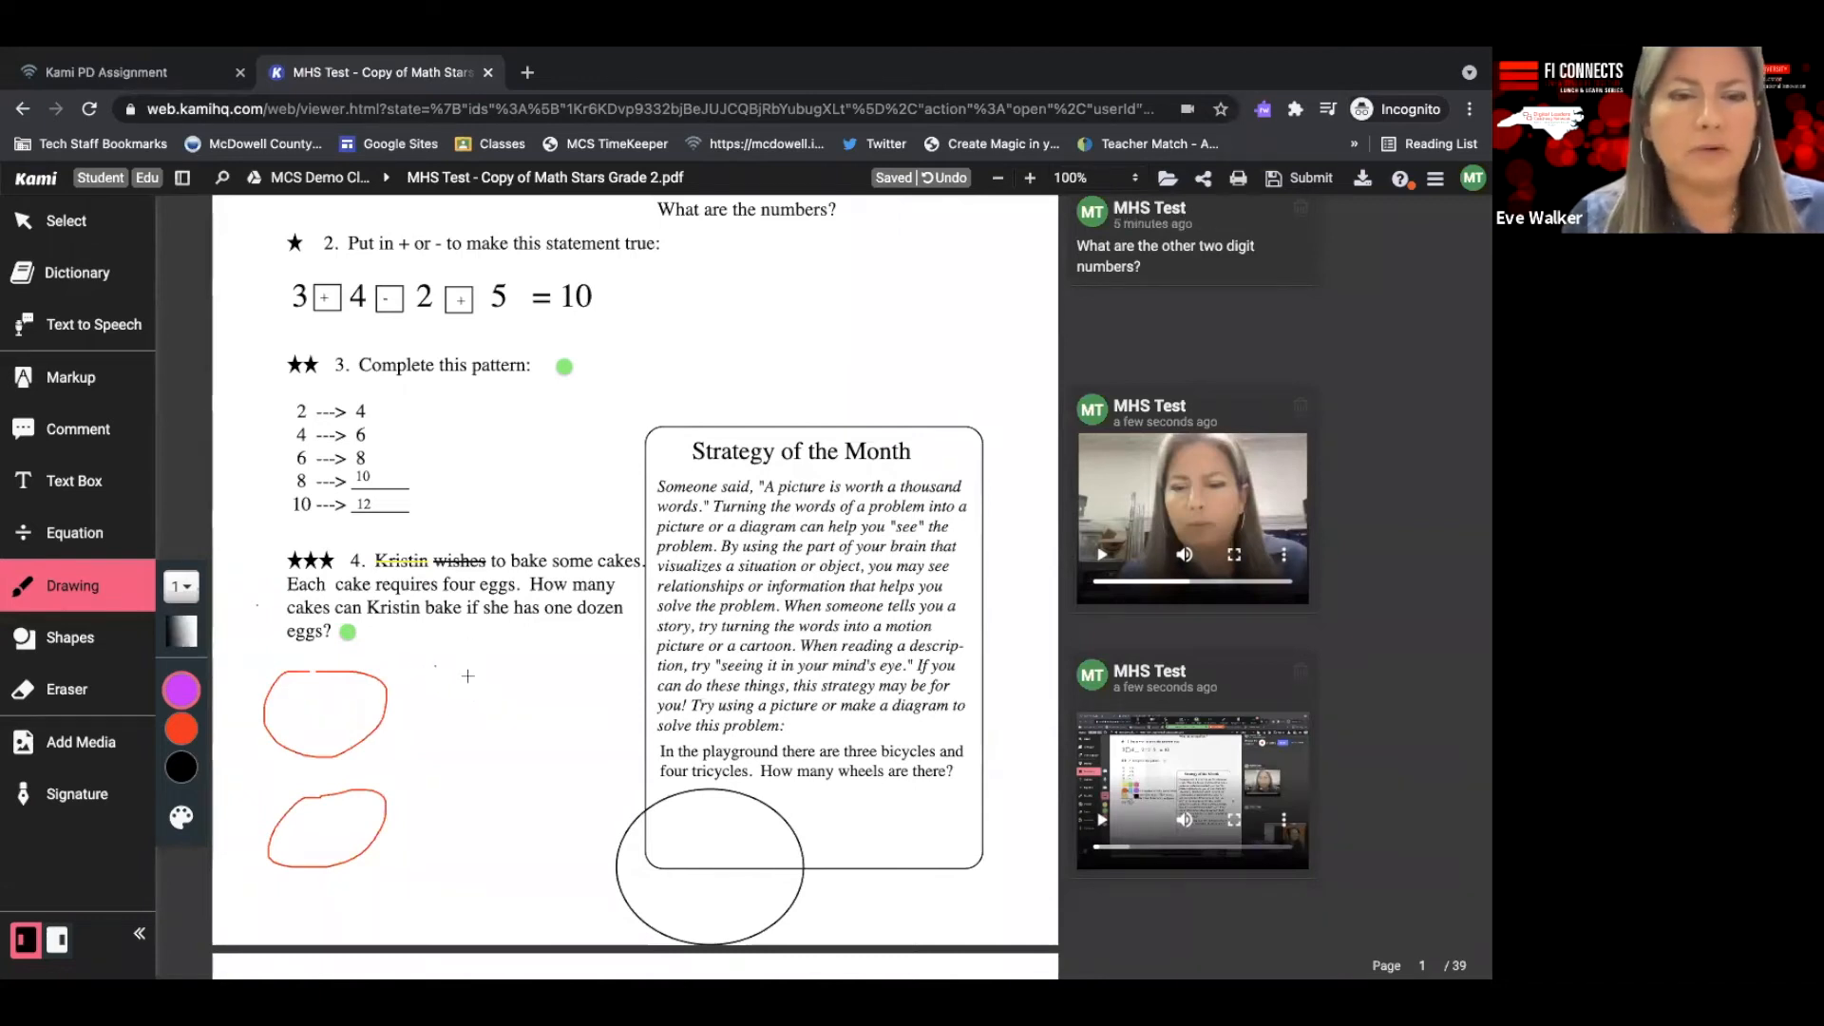
Bring up the Add Media options and go to problem 6 on page 14 of the PDF.
scroll(468, 676, "up", 3)
scroll(461, 703, "down", 2)
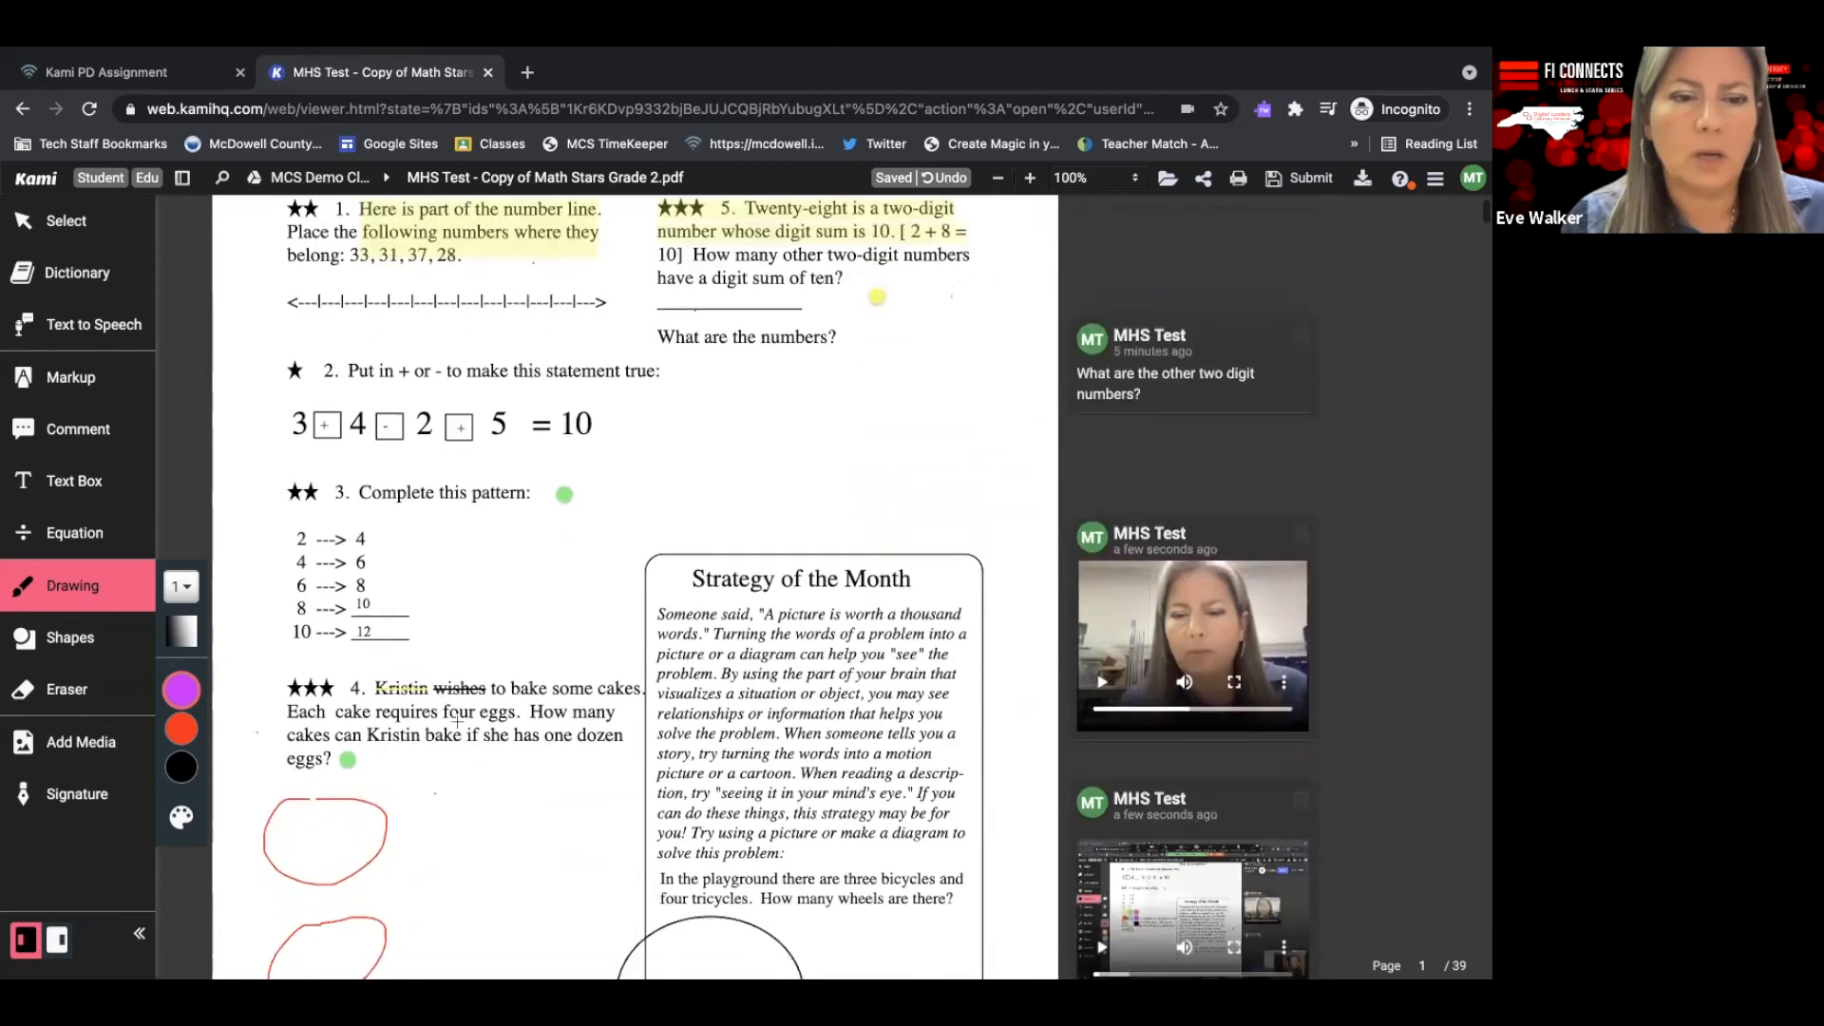
scroll(457, 723, "down", 4)
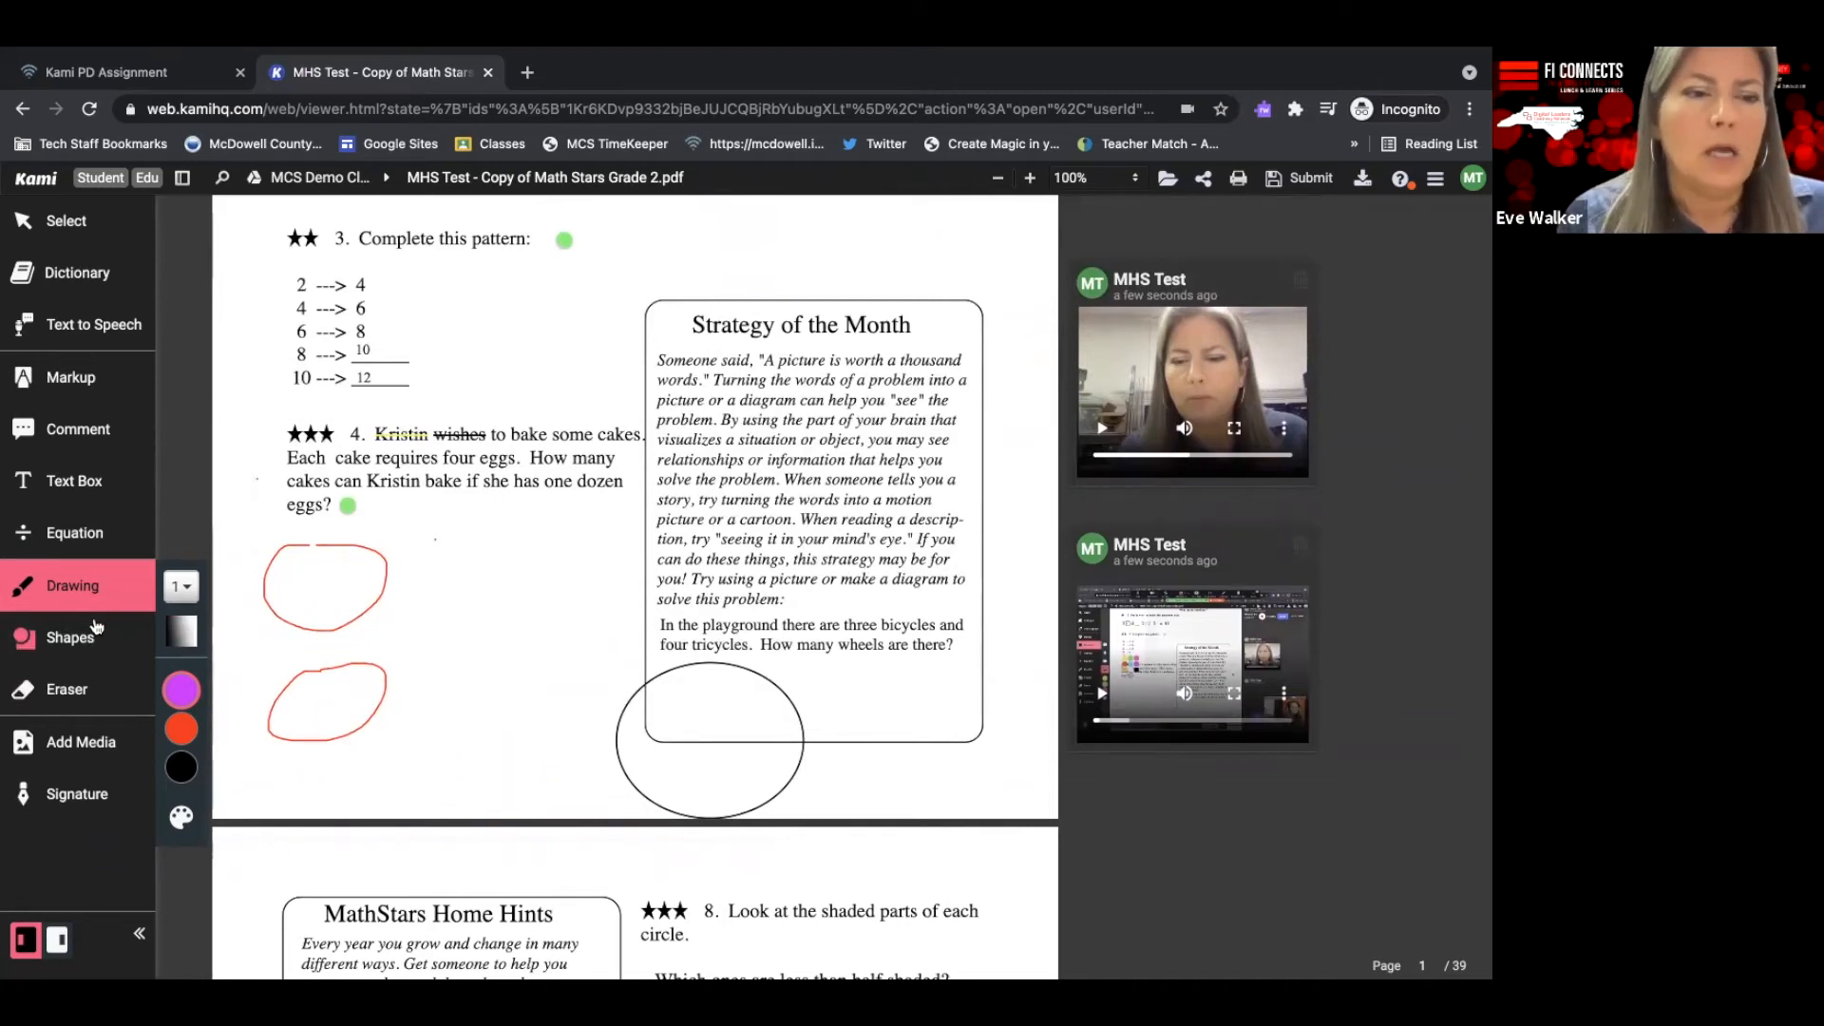
left_click(92, 747)
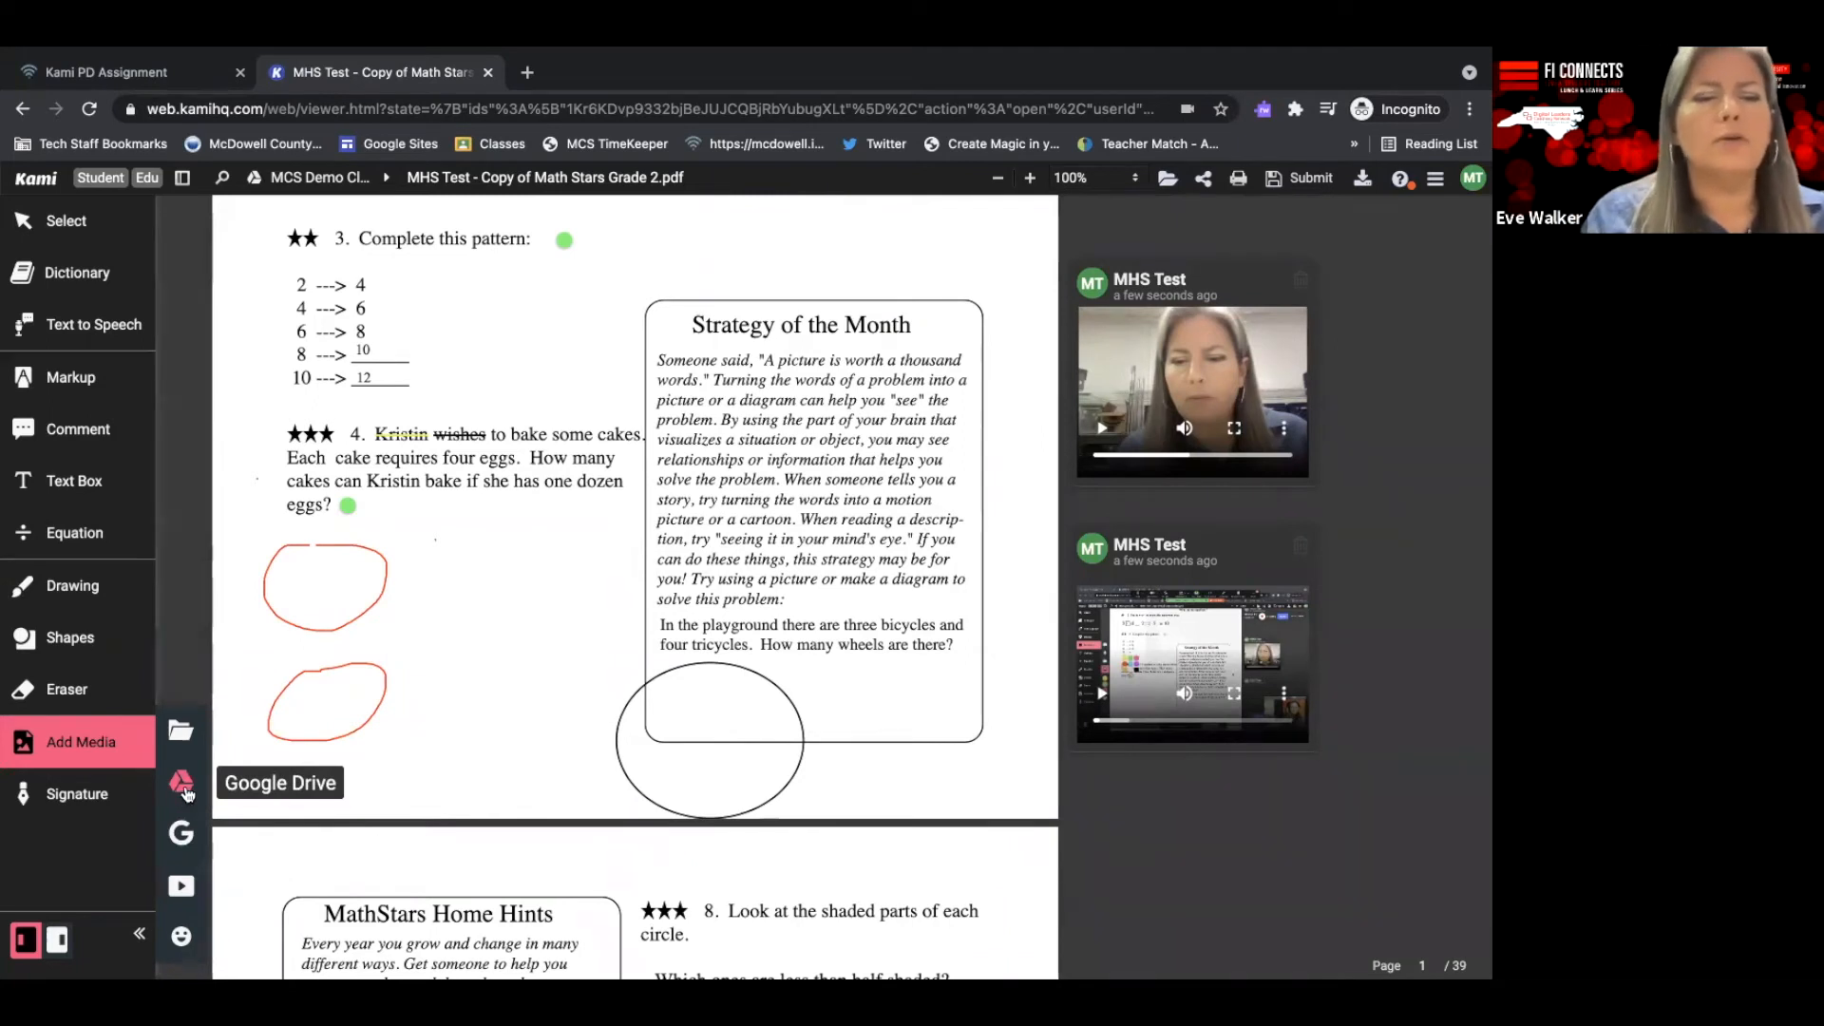
scroll(423, 796, "down", 9)
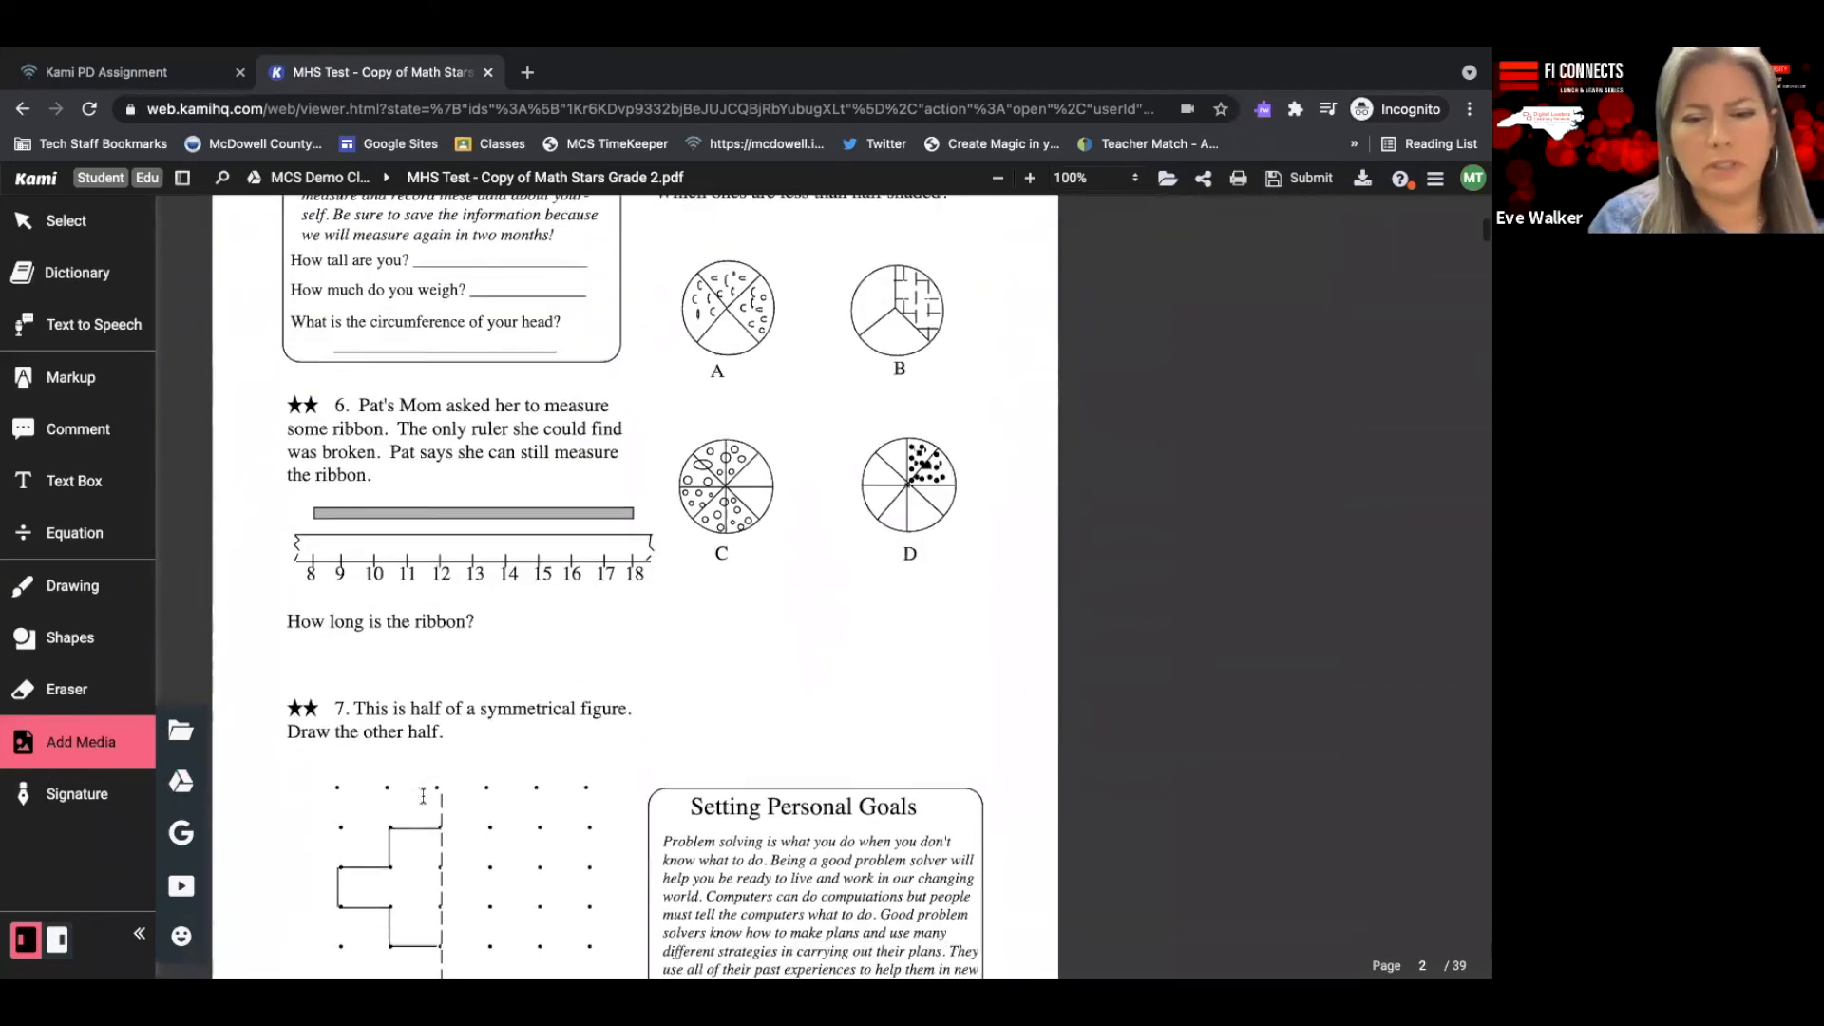
scroll(423, 796, "down", 20)
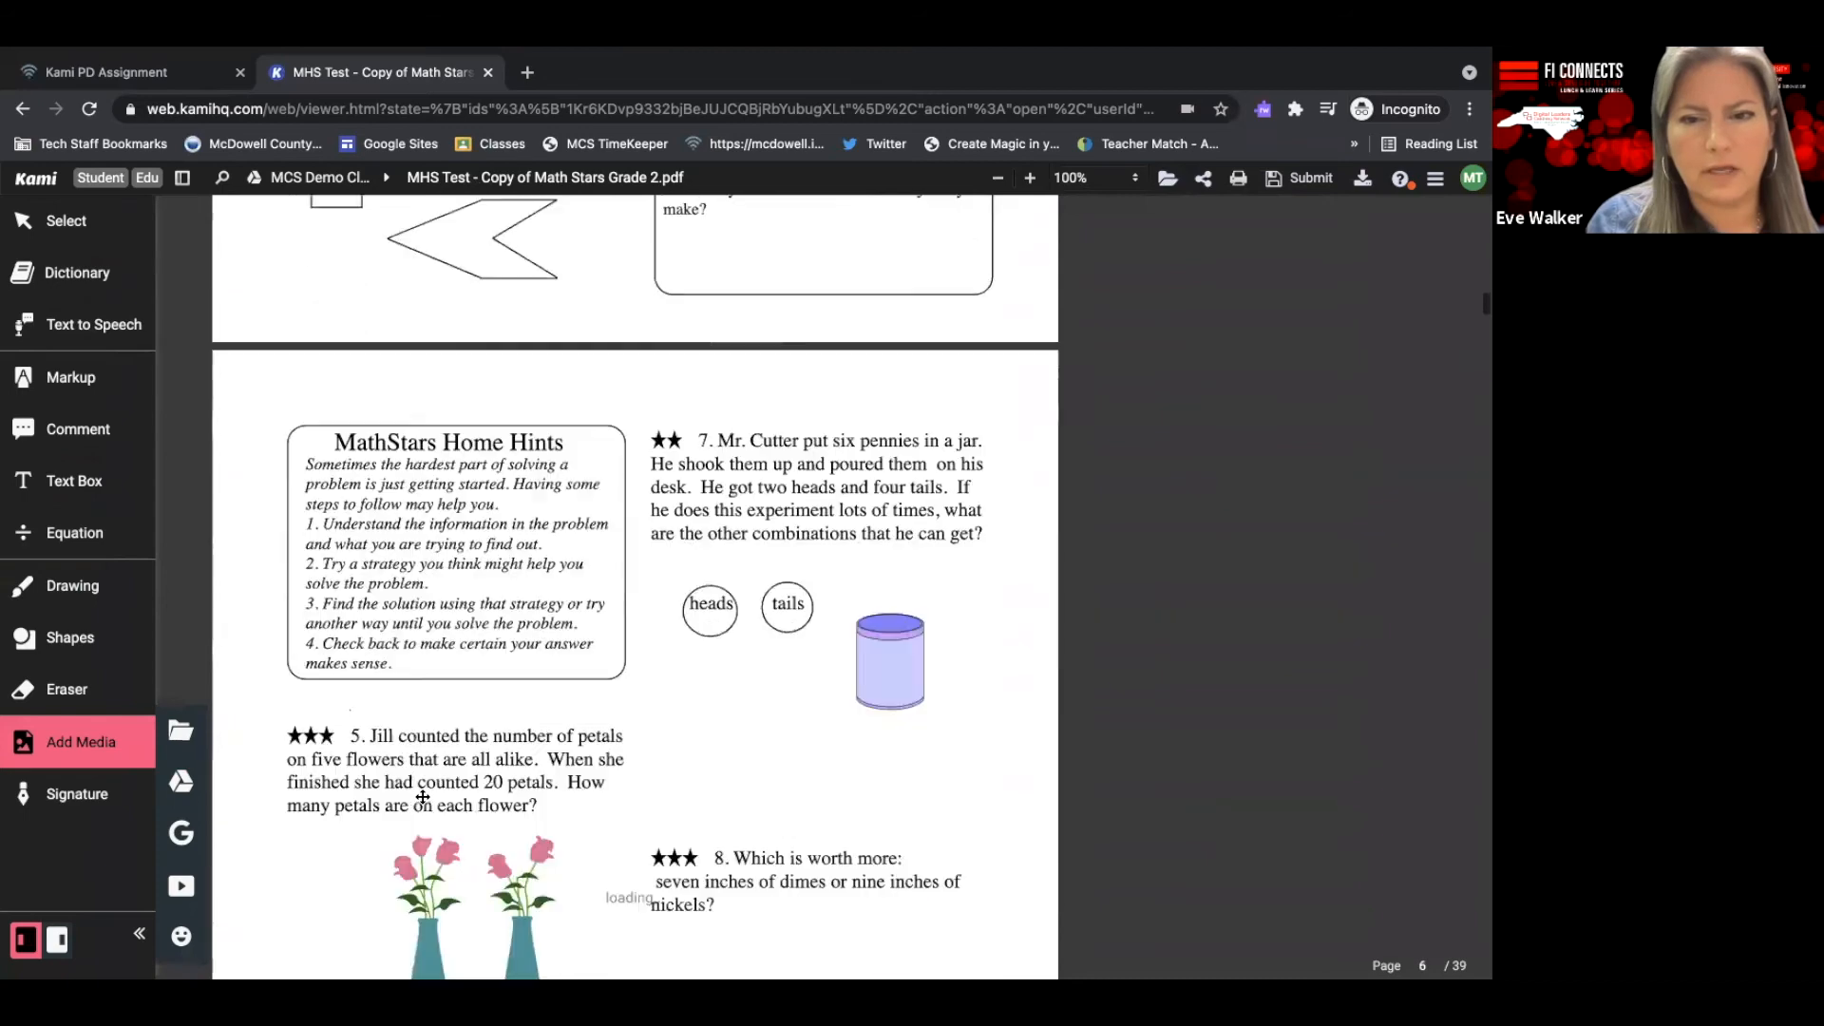
scroll(423, 797, "down", 20)
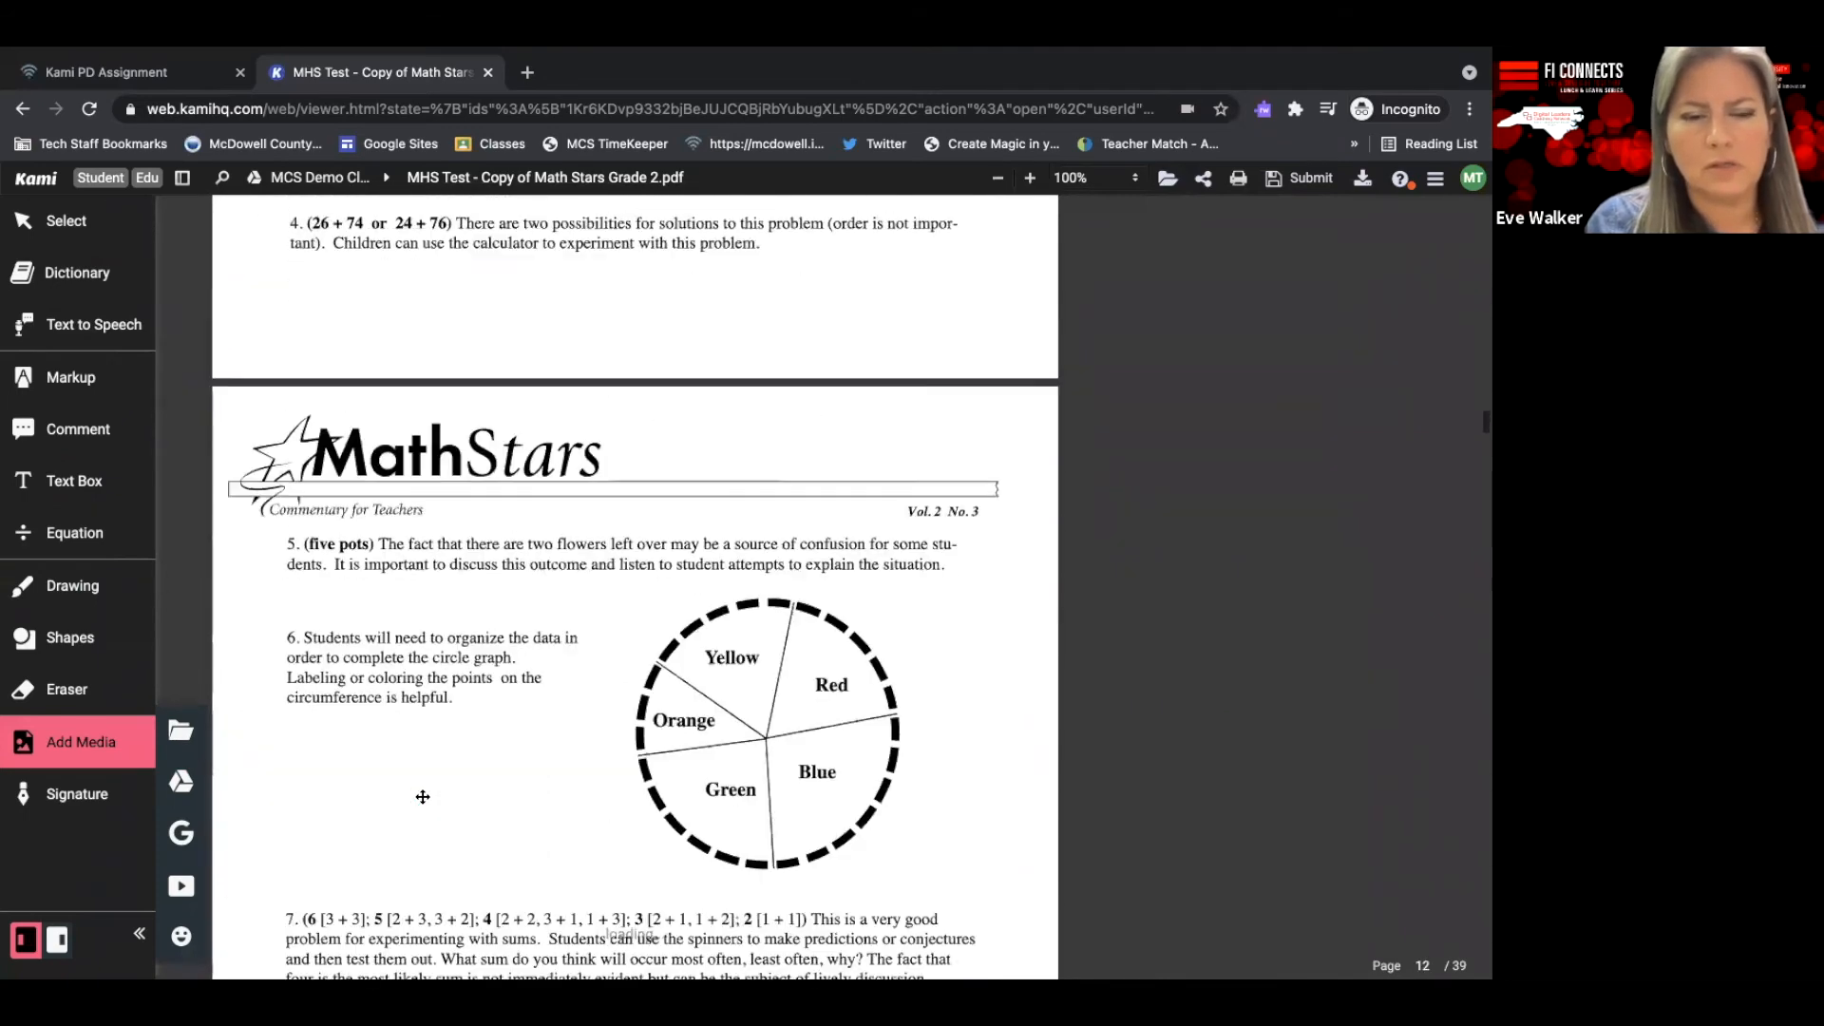
scroll(423, 796, "down", 7)
scroll(422, 796, "down", 9)
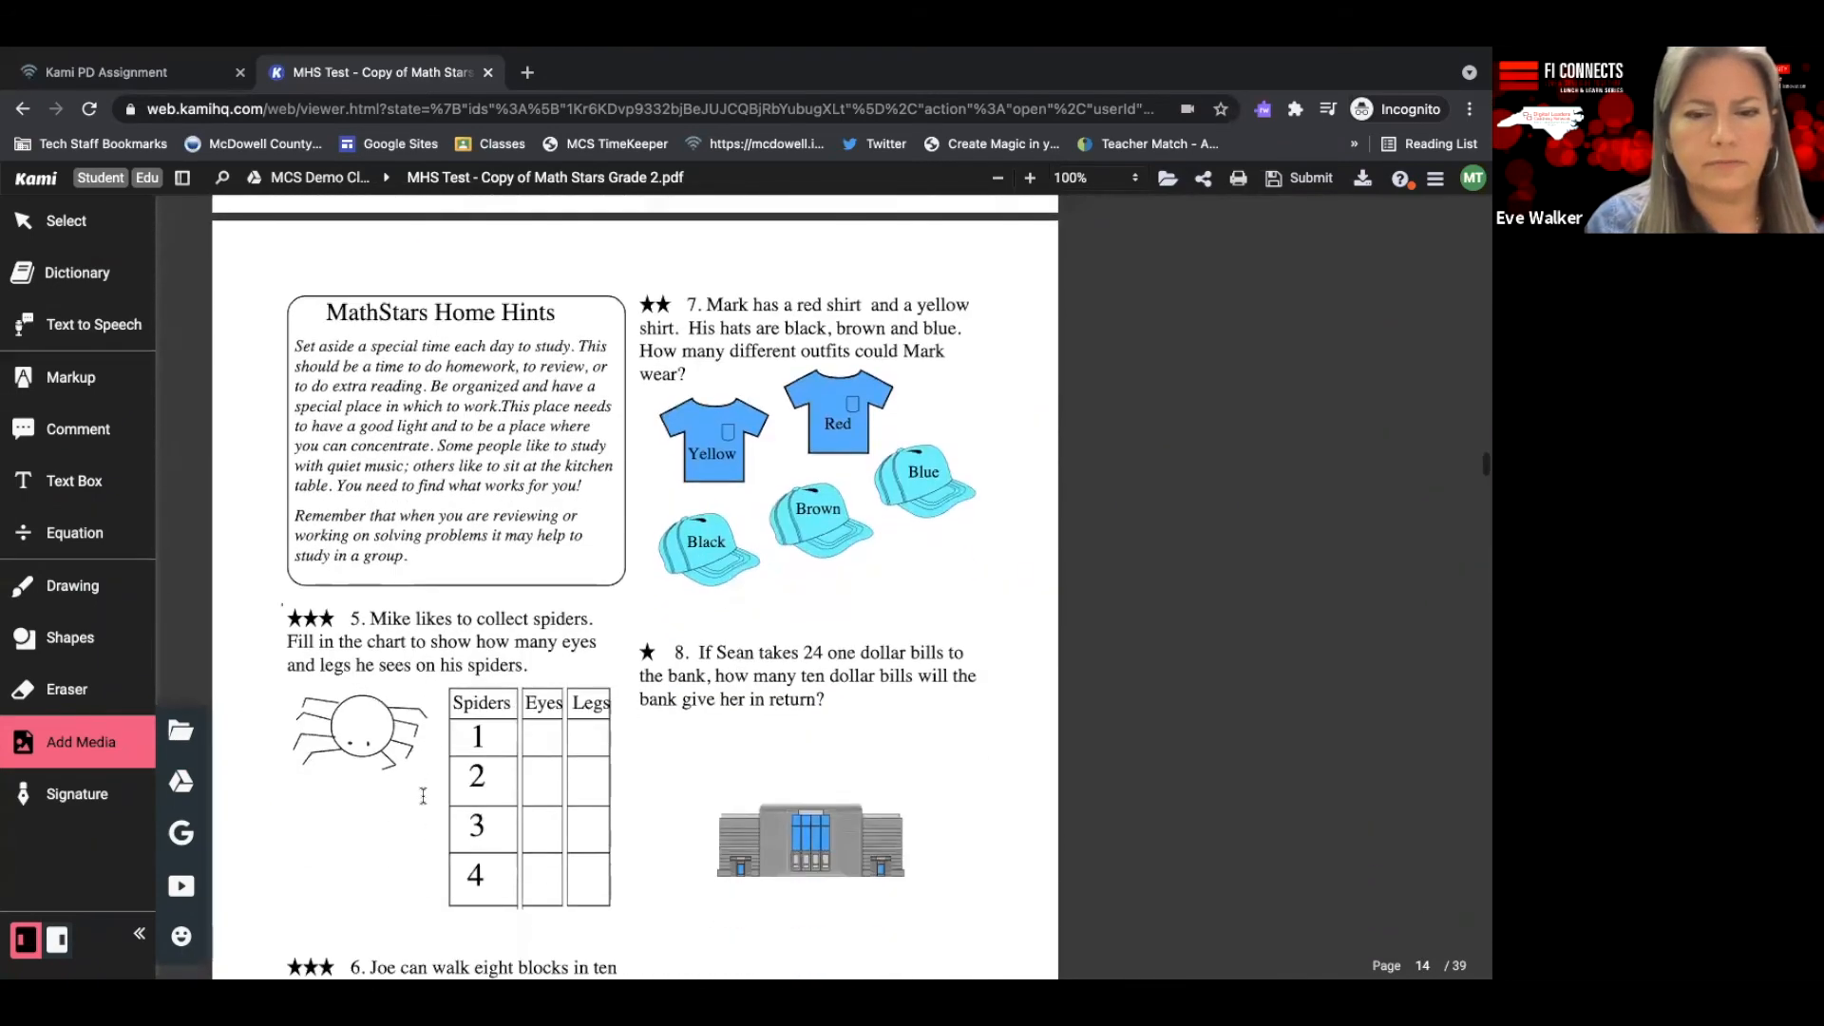
scroll(423, 796, "up", 2)
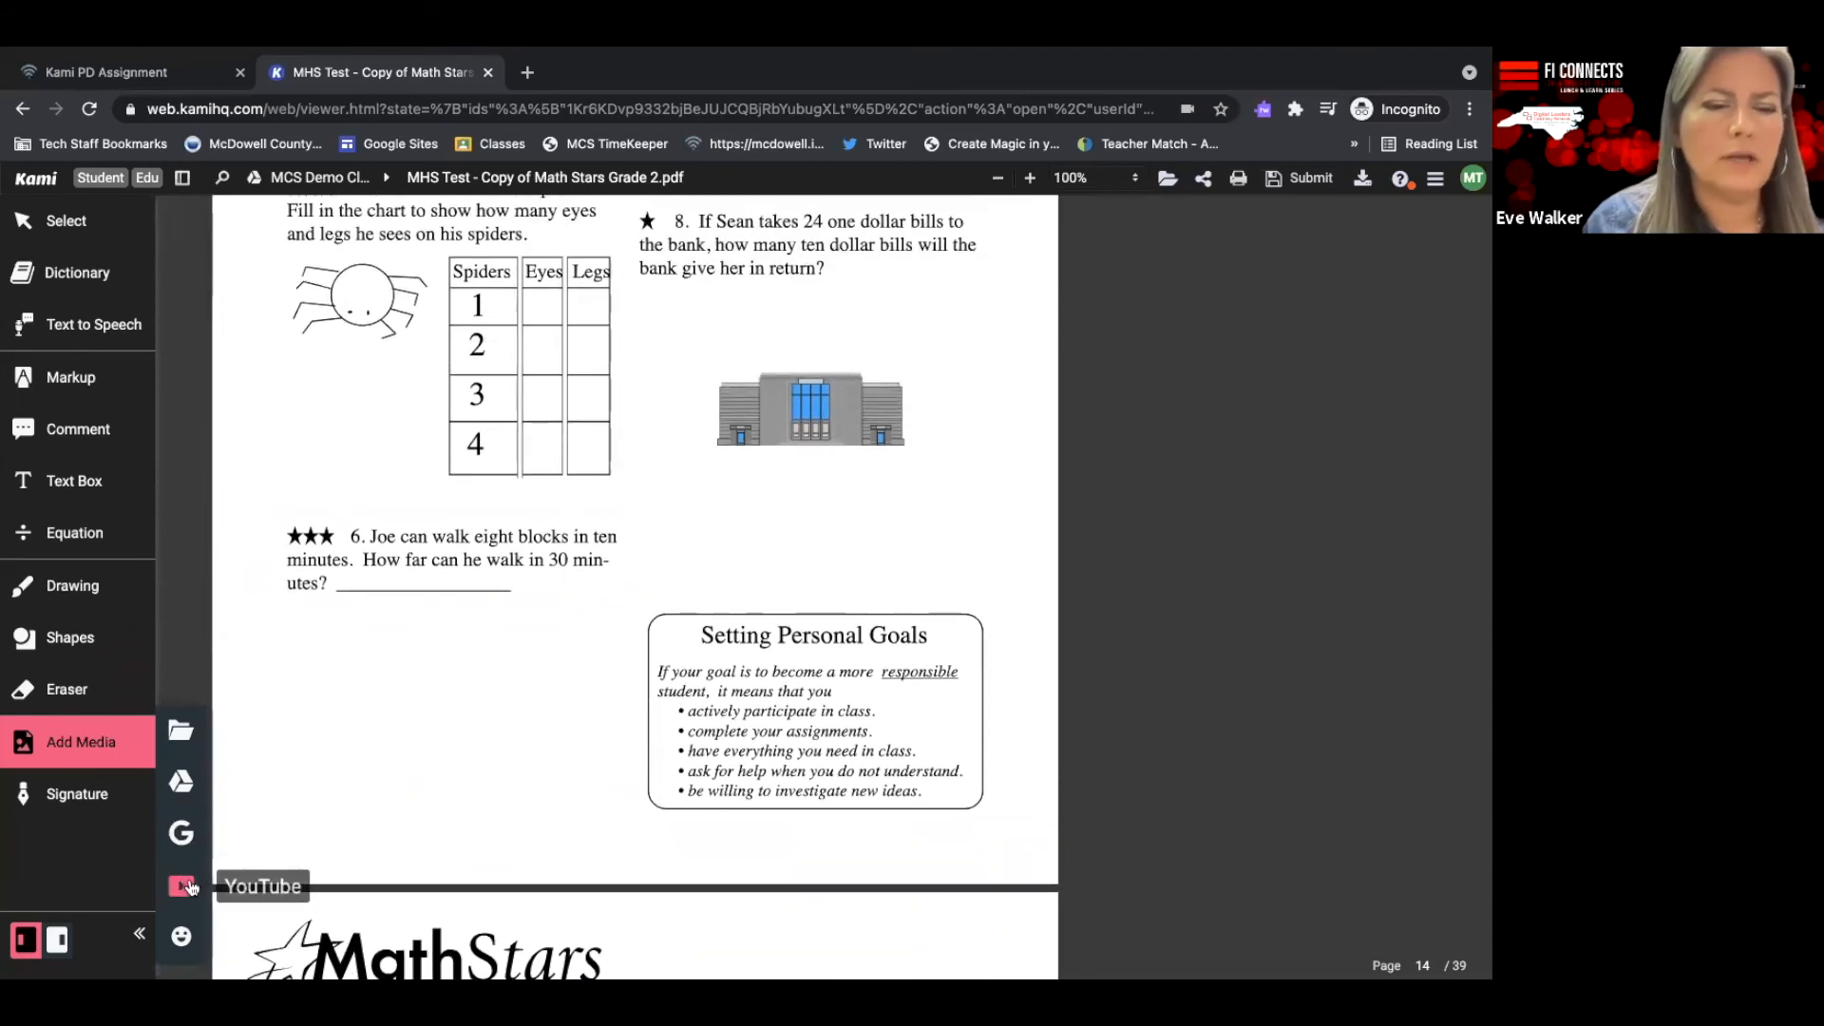
left_click(185, 884)
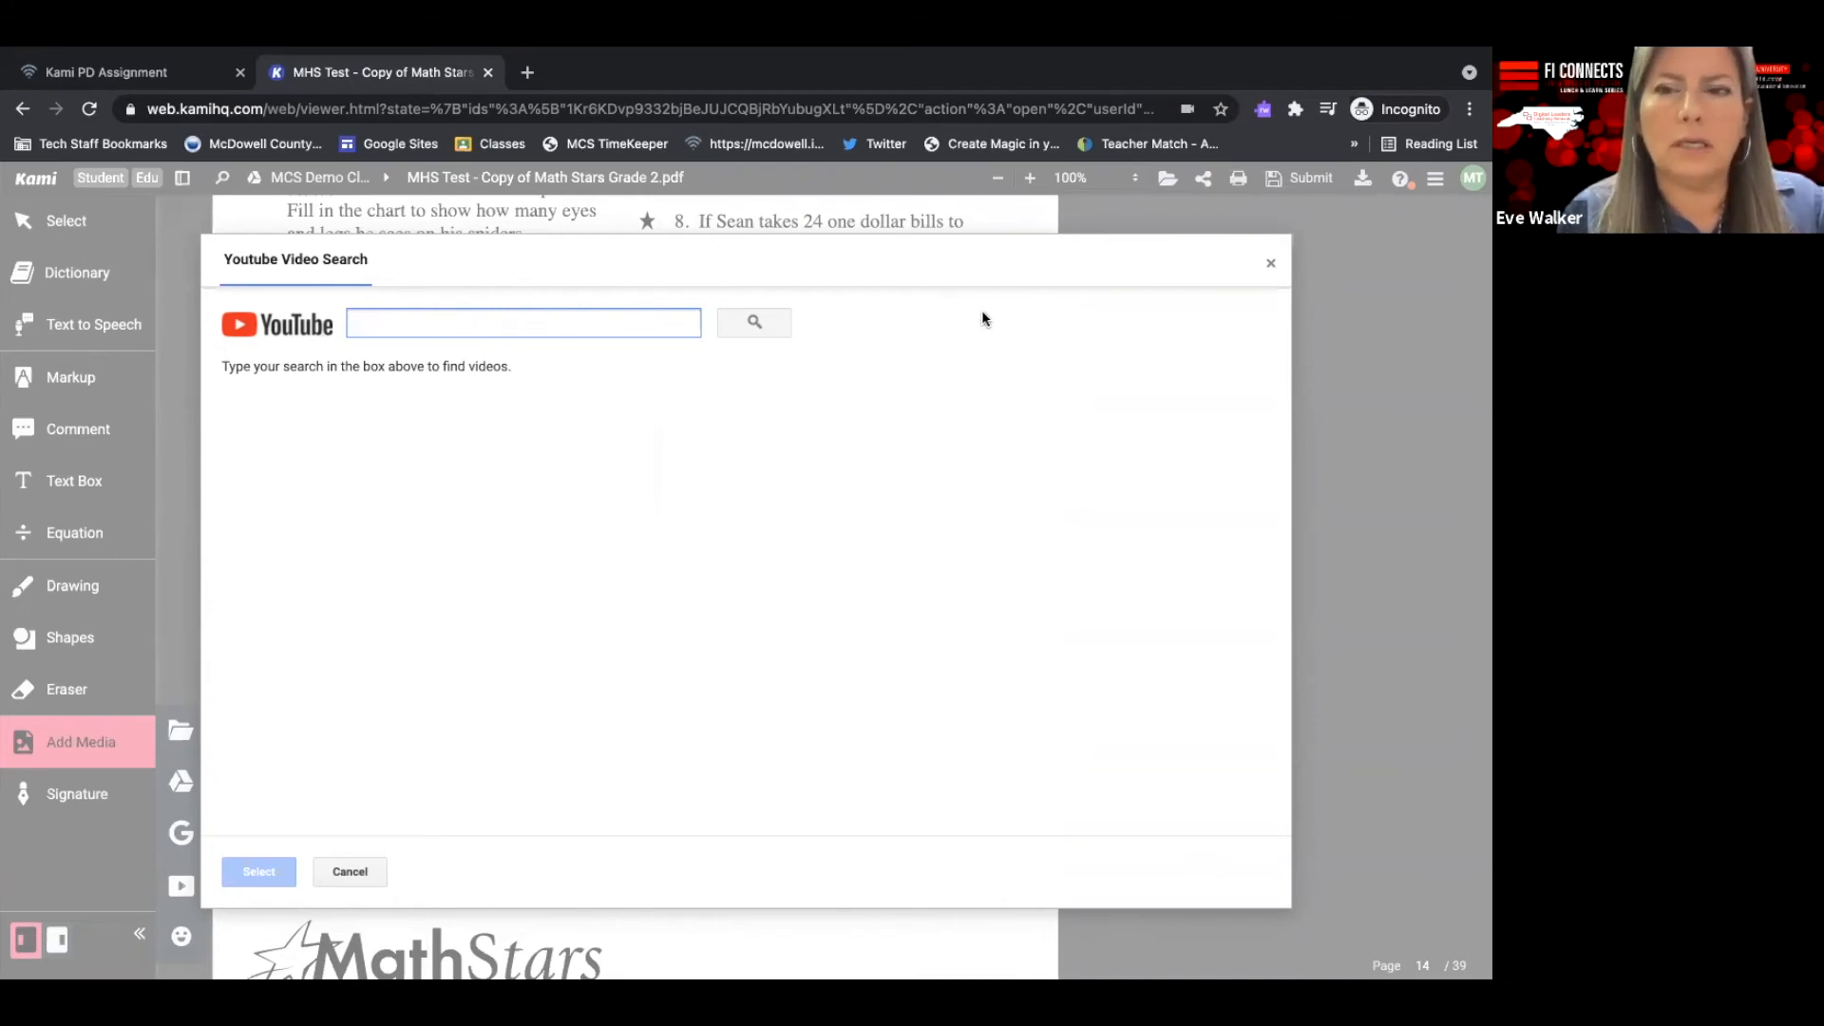
left_click(1268, 265)
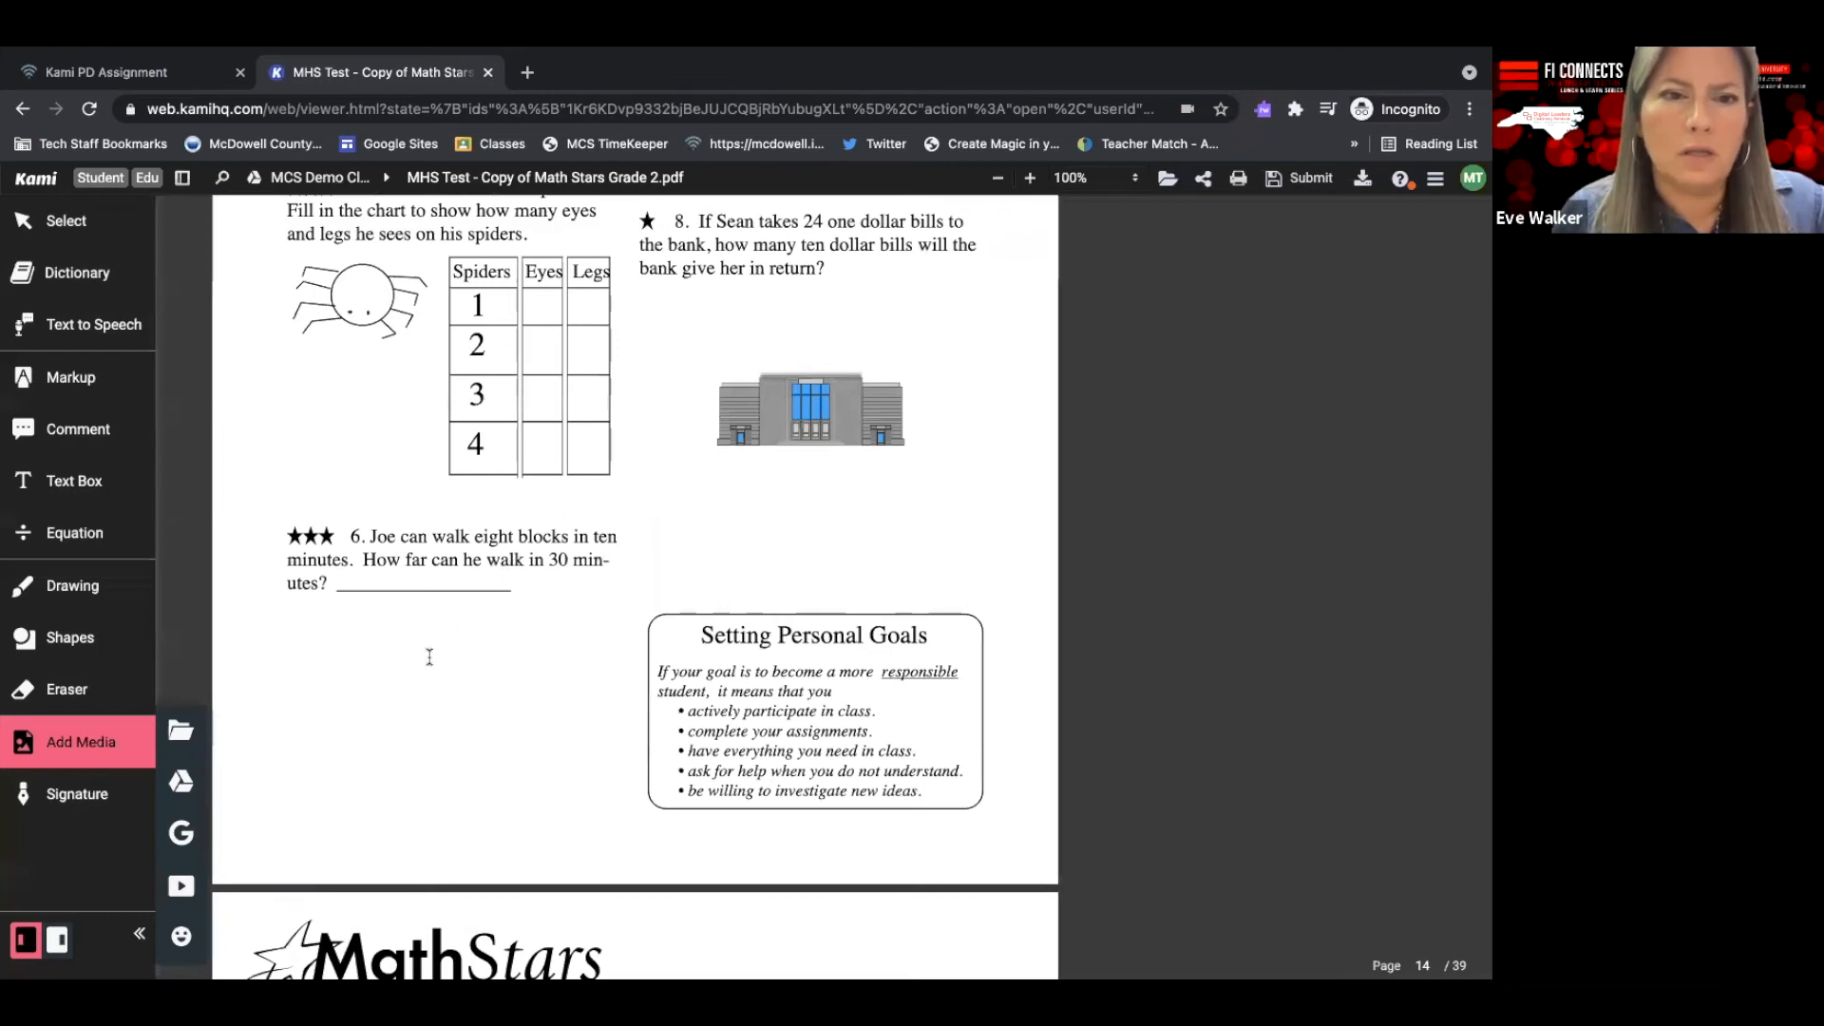
scroll(430, 656, "up", 1)
scroll(430, 660, "down", 1)
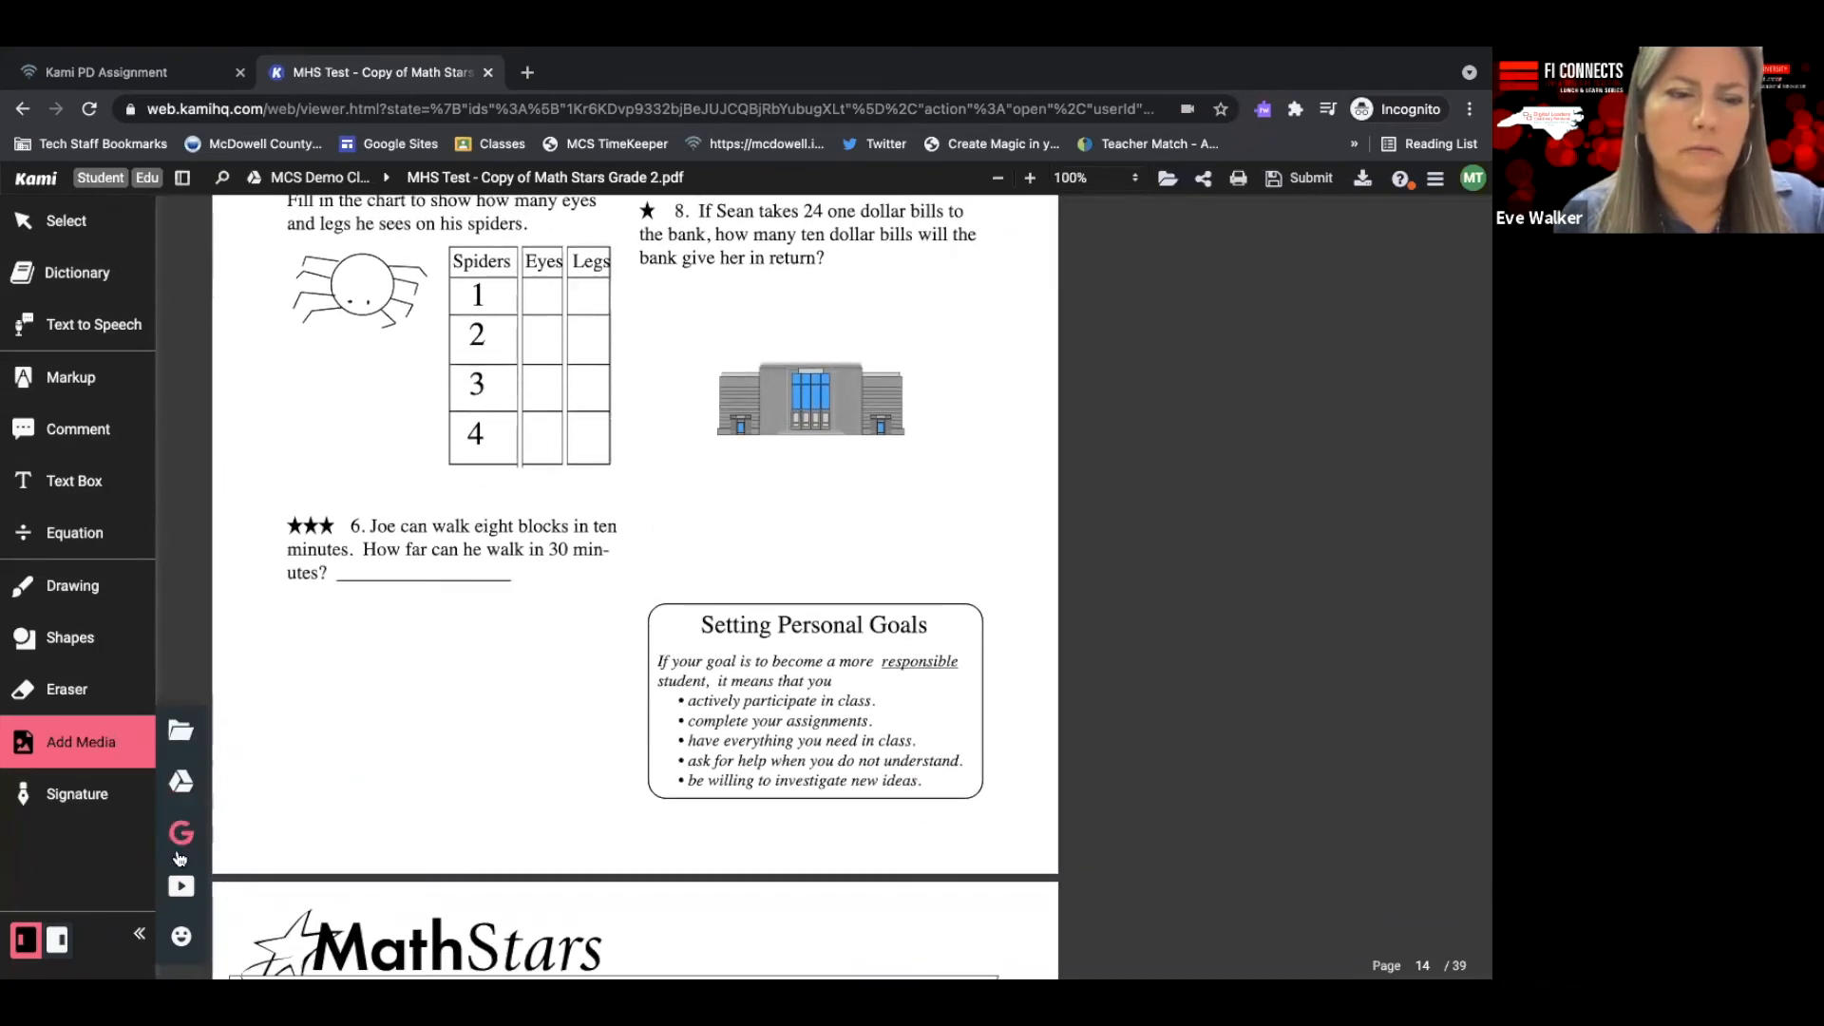
Search YouTube for "telling elapsed time" and insert the Elapsed Time Third Grade video below problem 6.
left_click(180, 885)
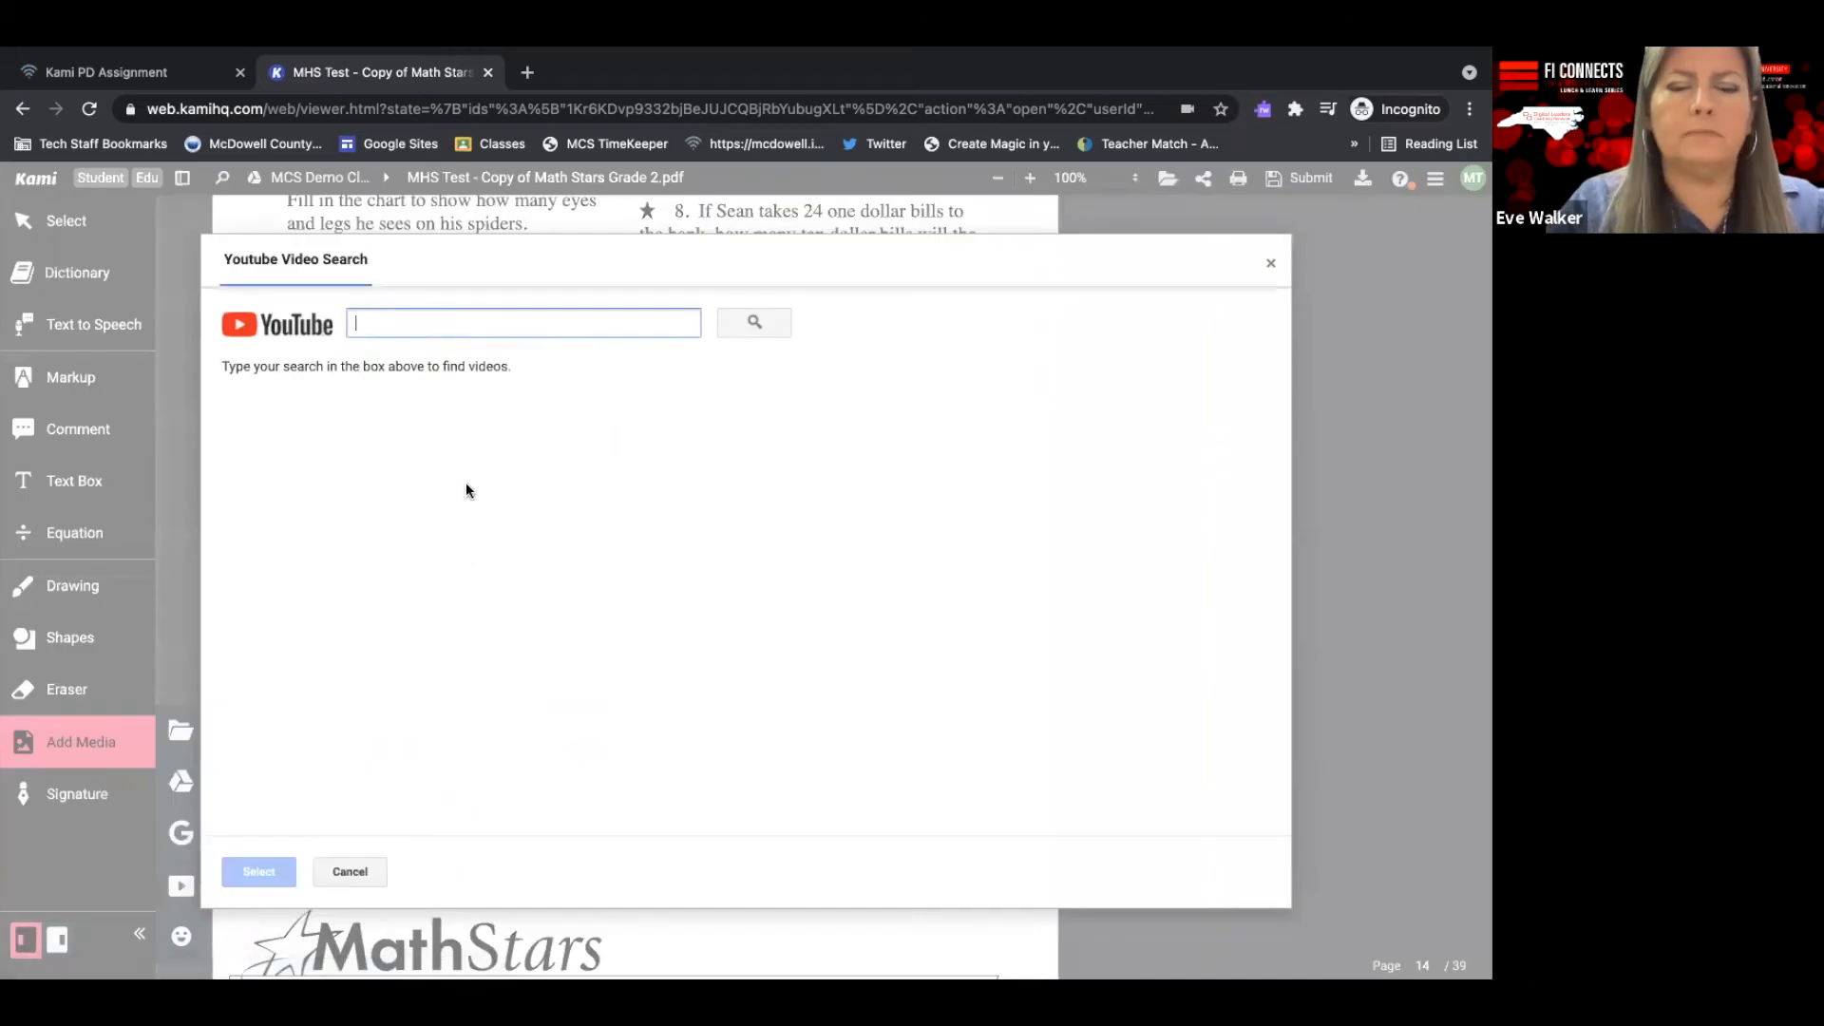
type("tim")
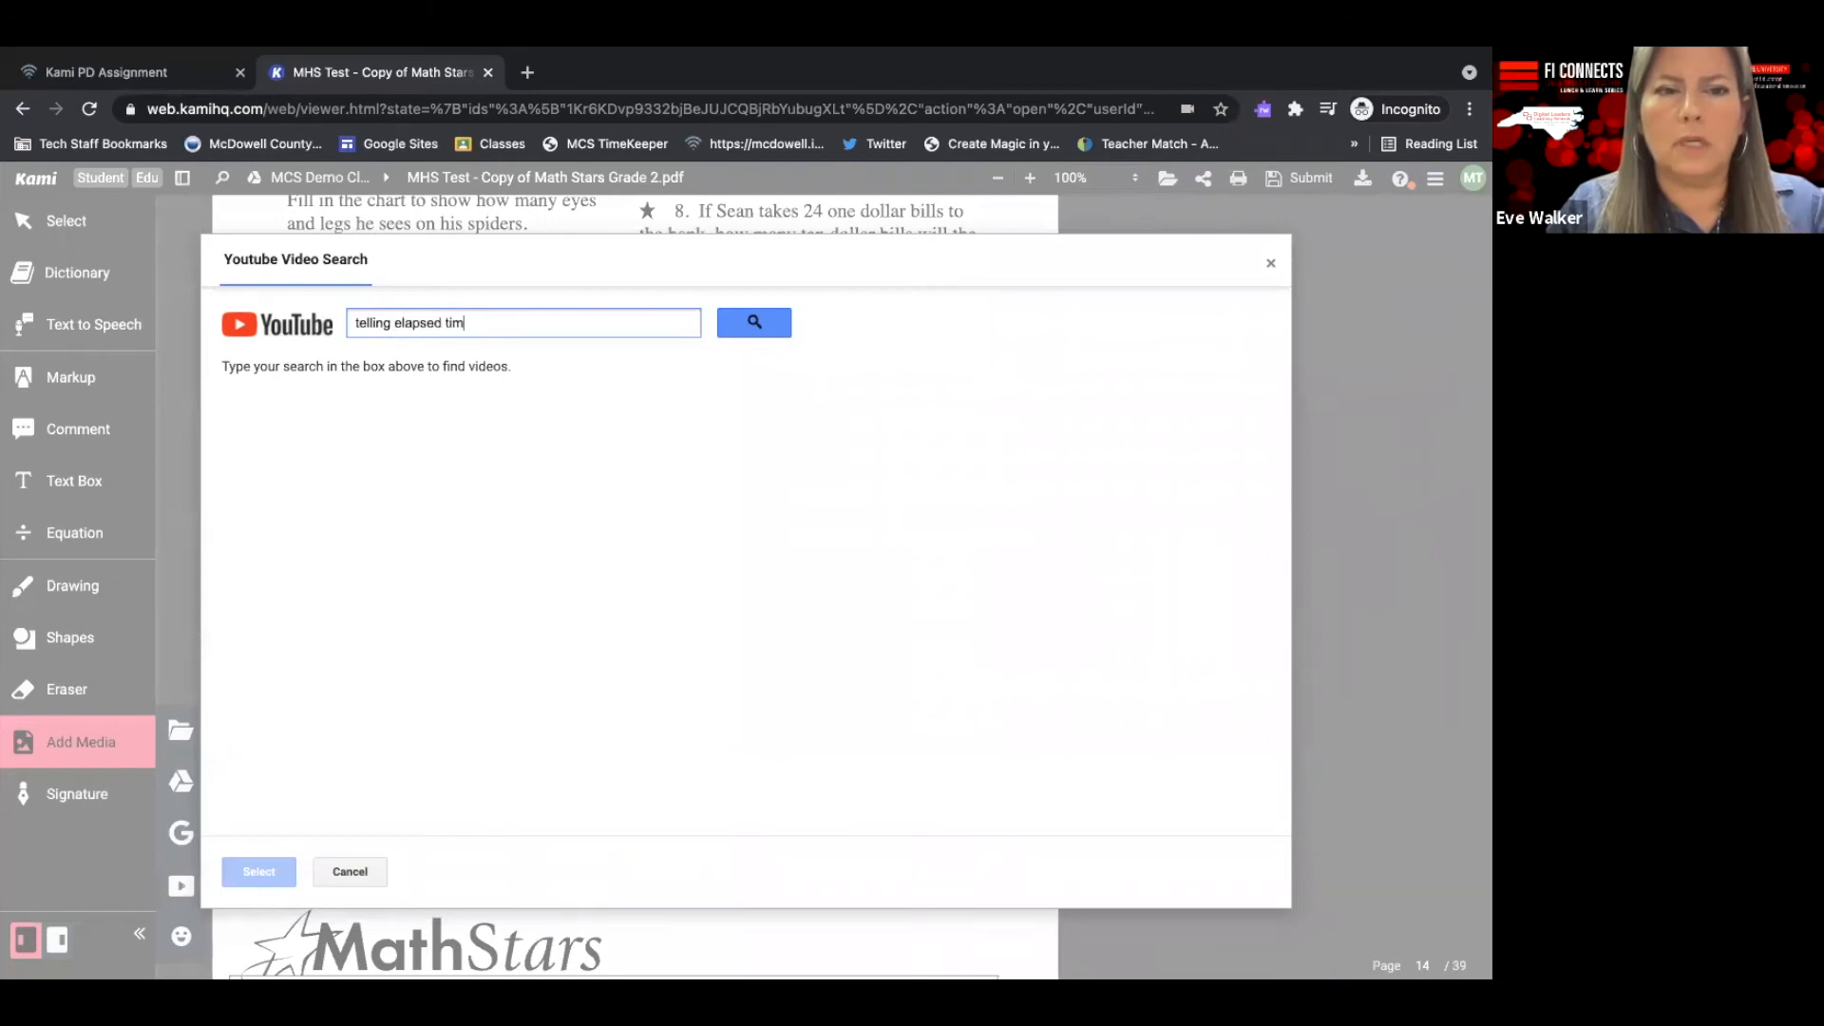
type("ee")
key("Return")
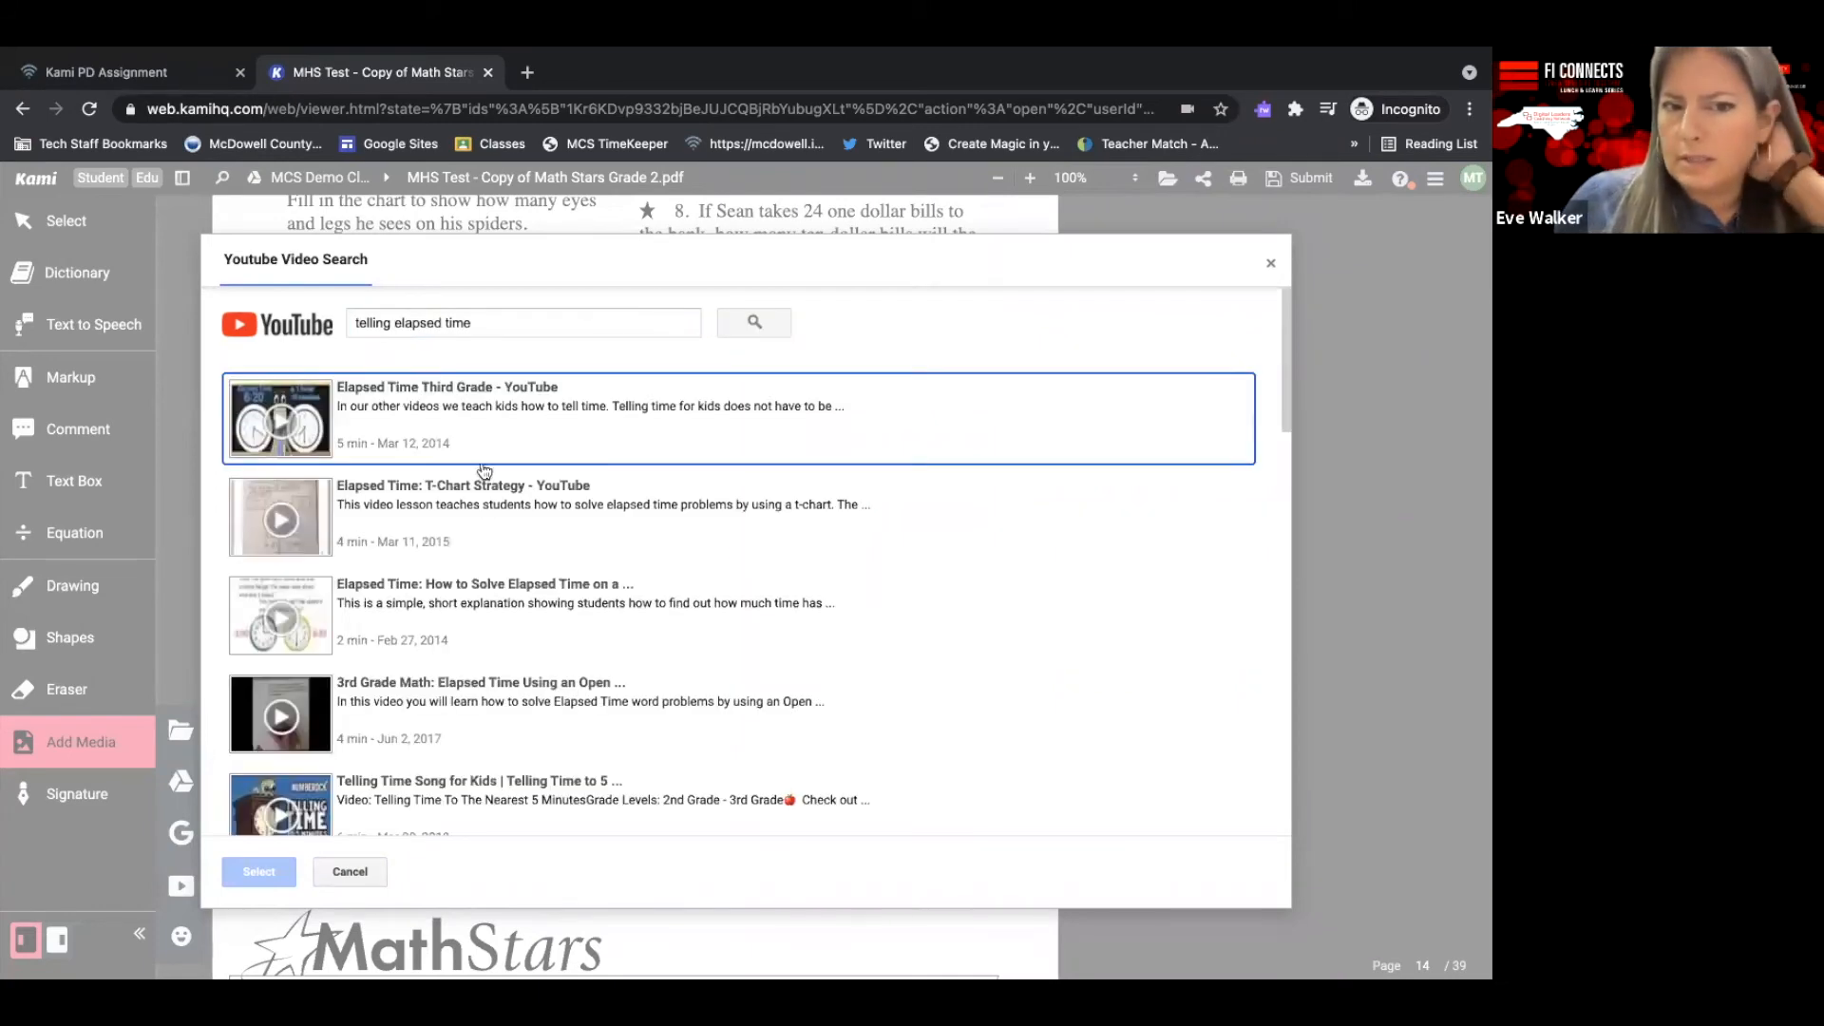
left_click(470, 424)
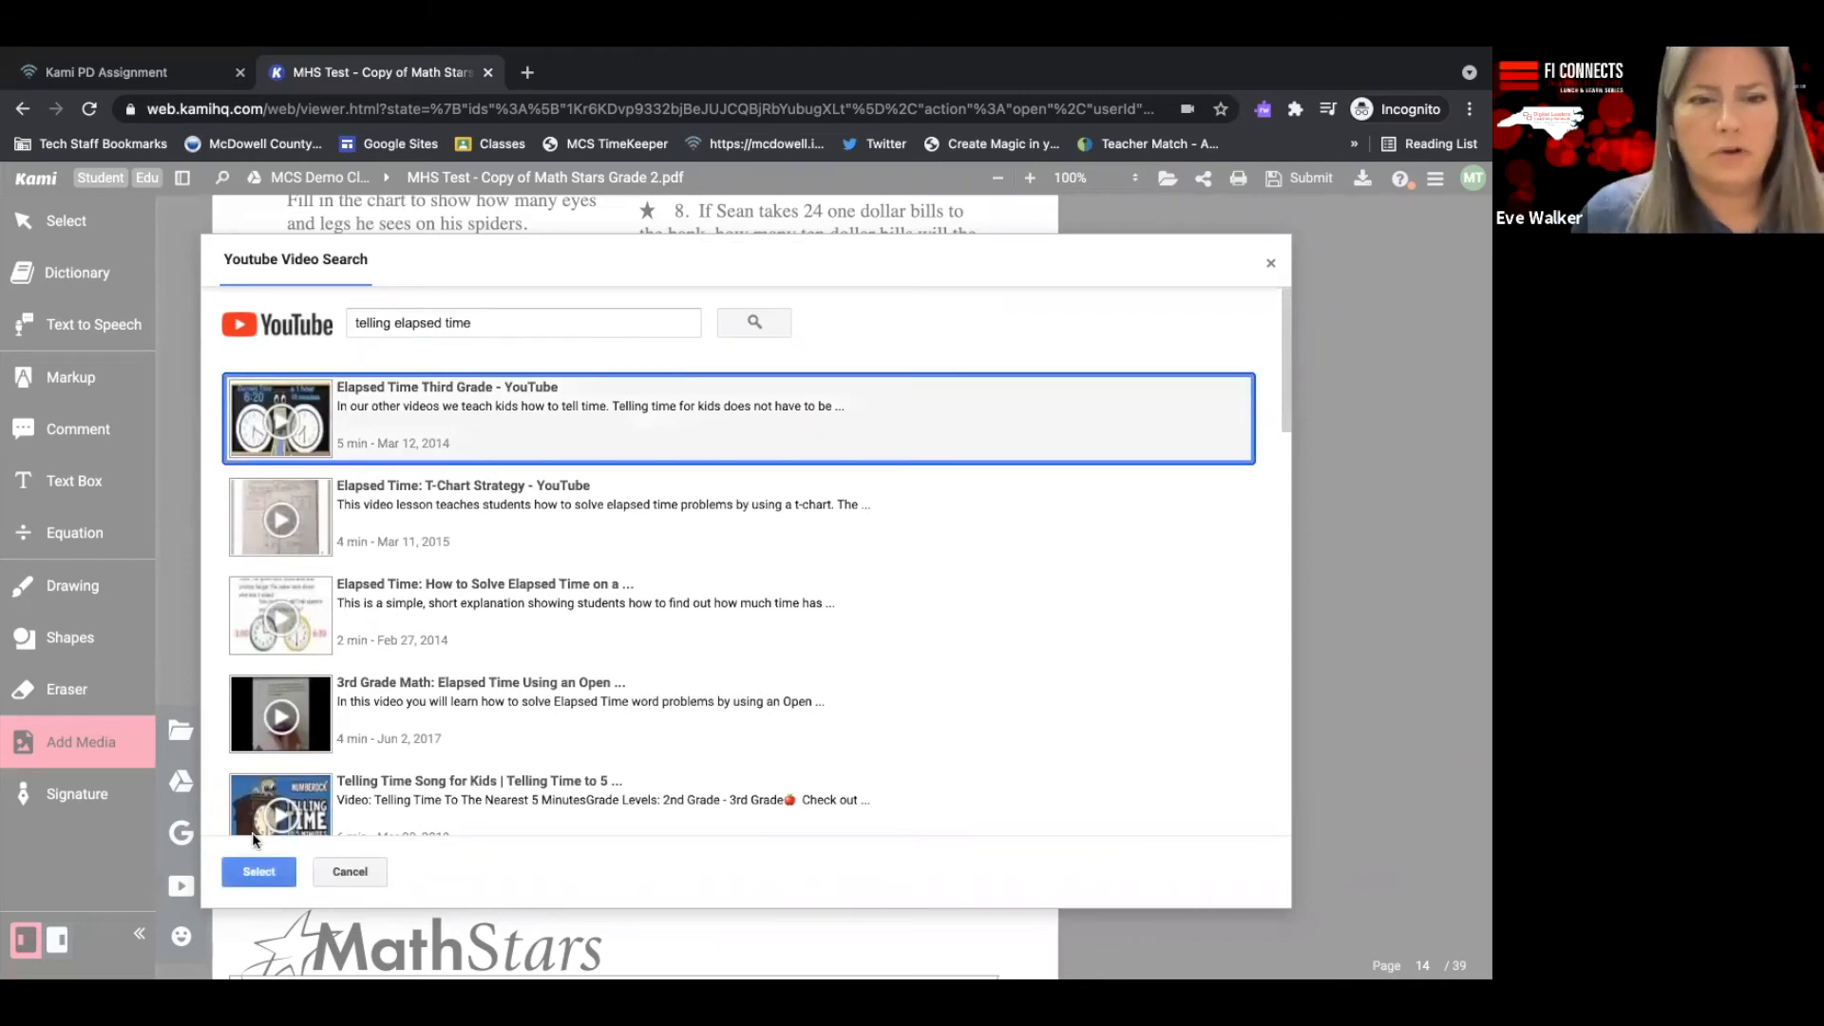
left_click(259, 872)
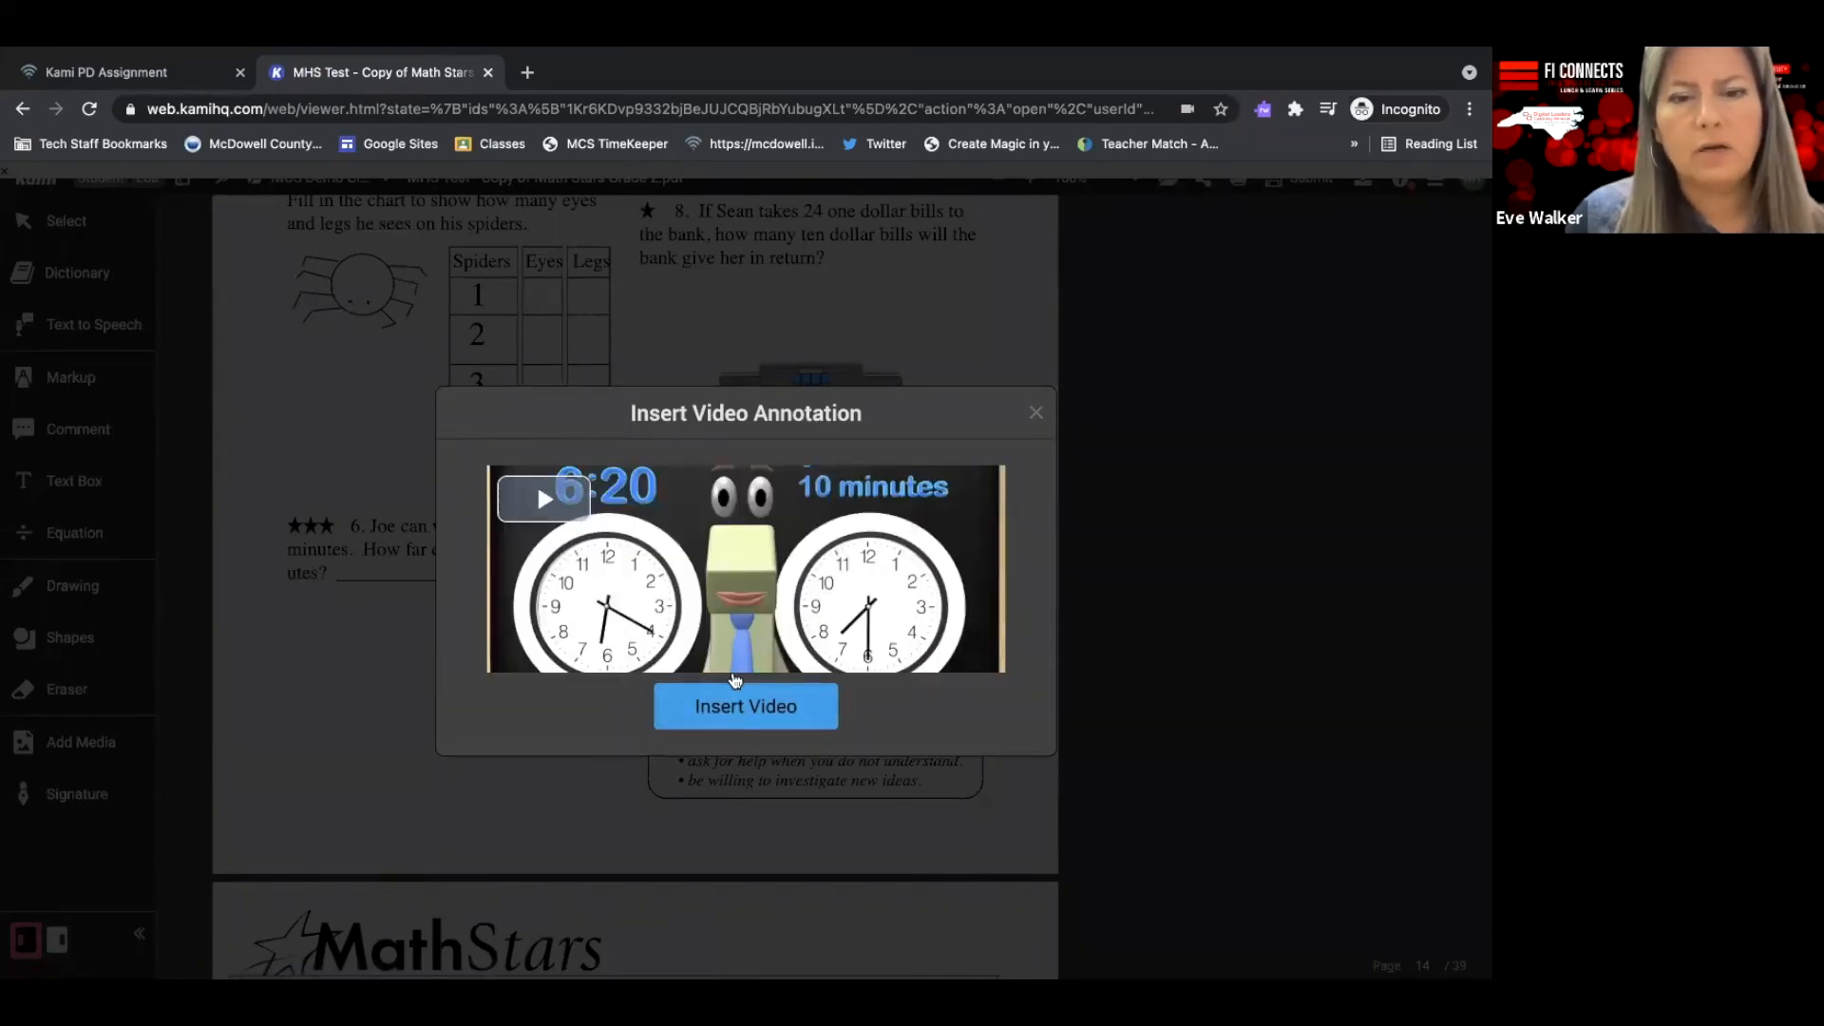
left_click(746, 708)
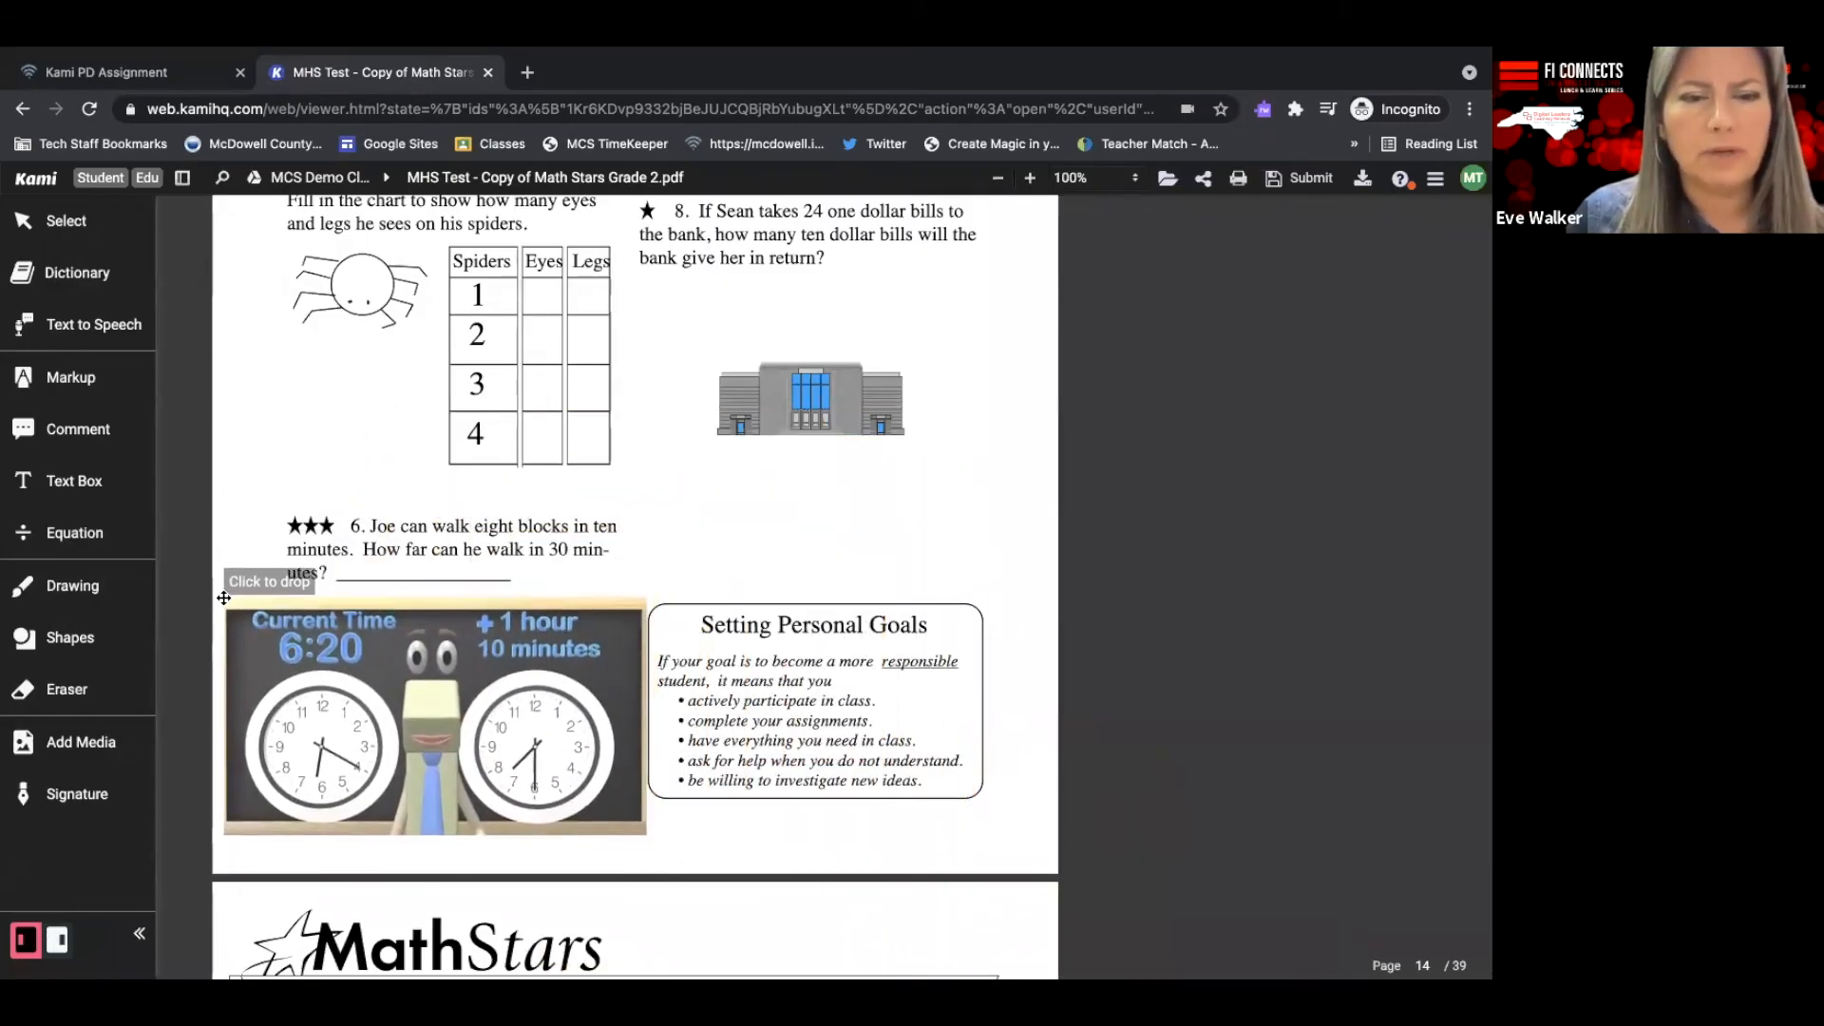
left_click(223, 598)
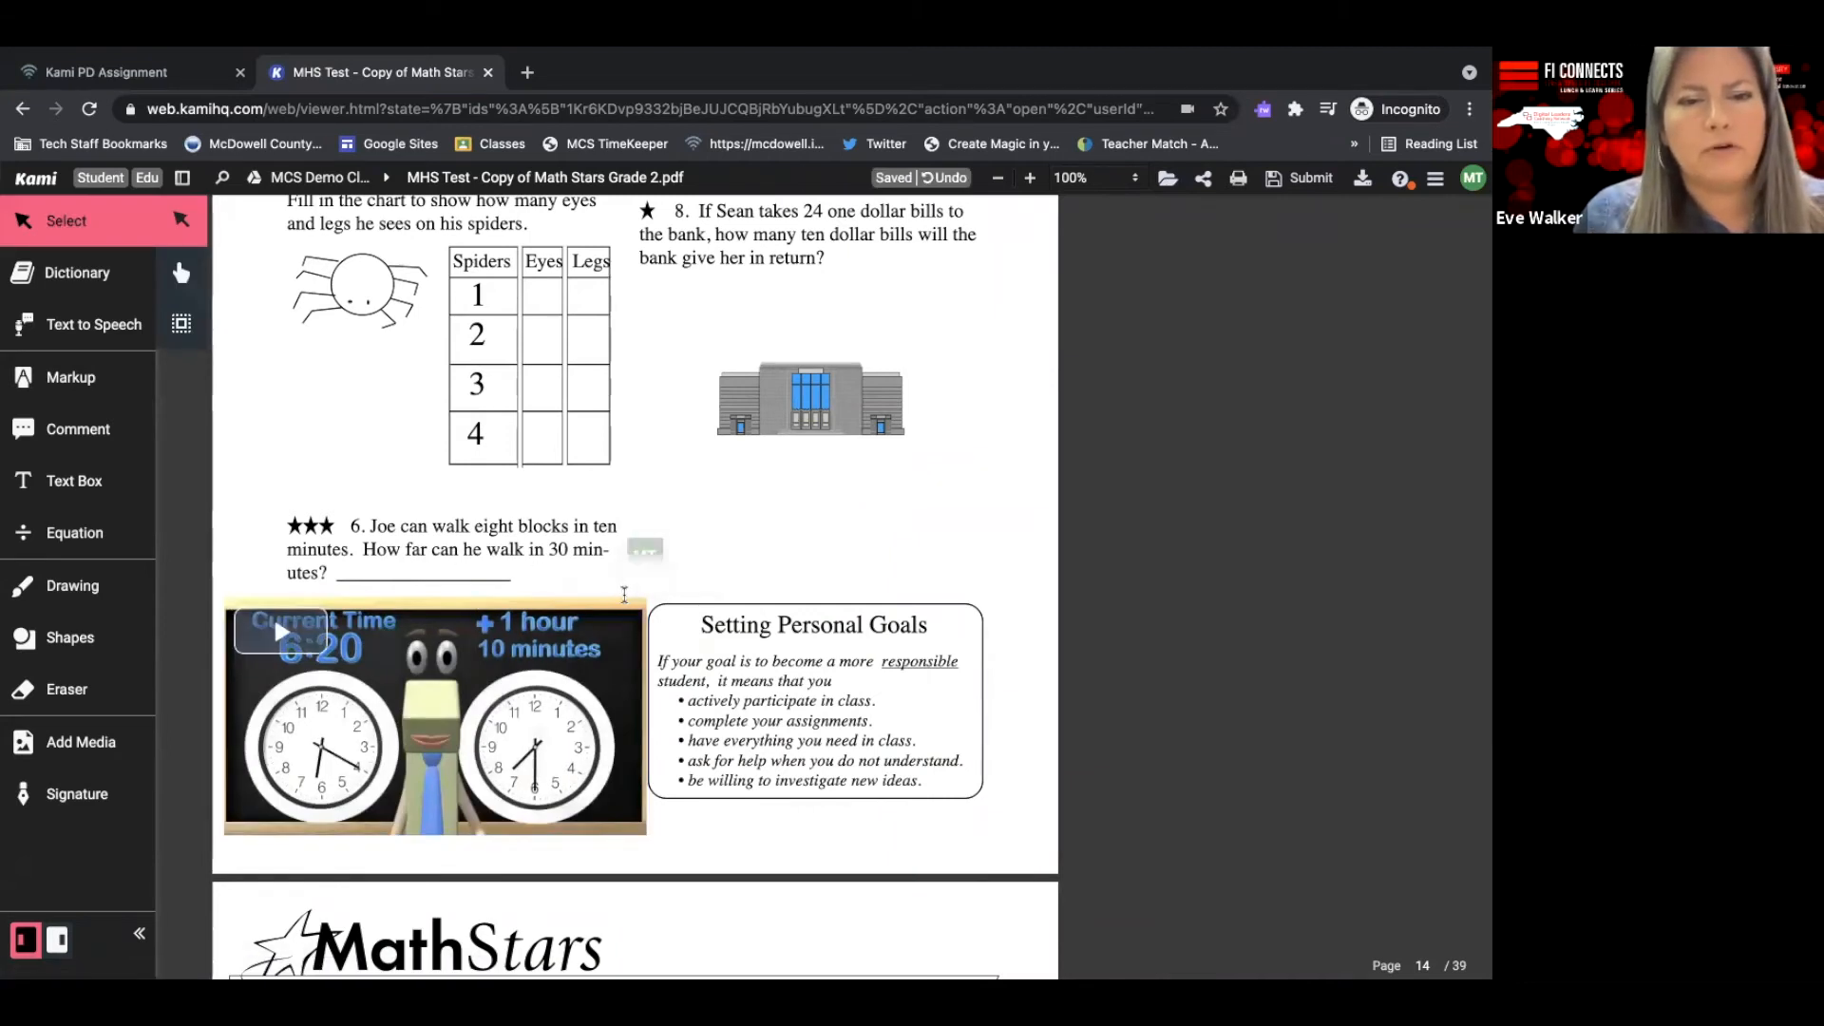
Shift the inserted video slightly left and down beneath problem 6, and deselect it.
left_click(634, 684)
scroll(589, 703, "down", 2)
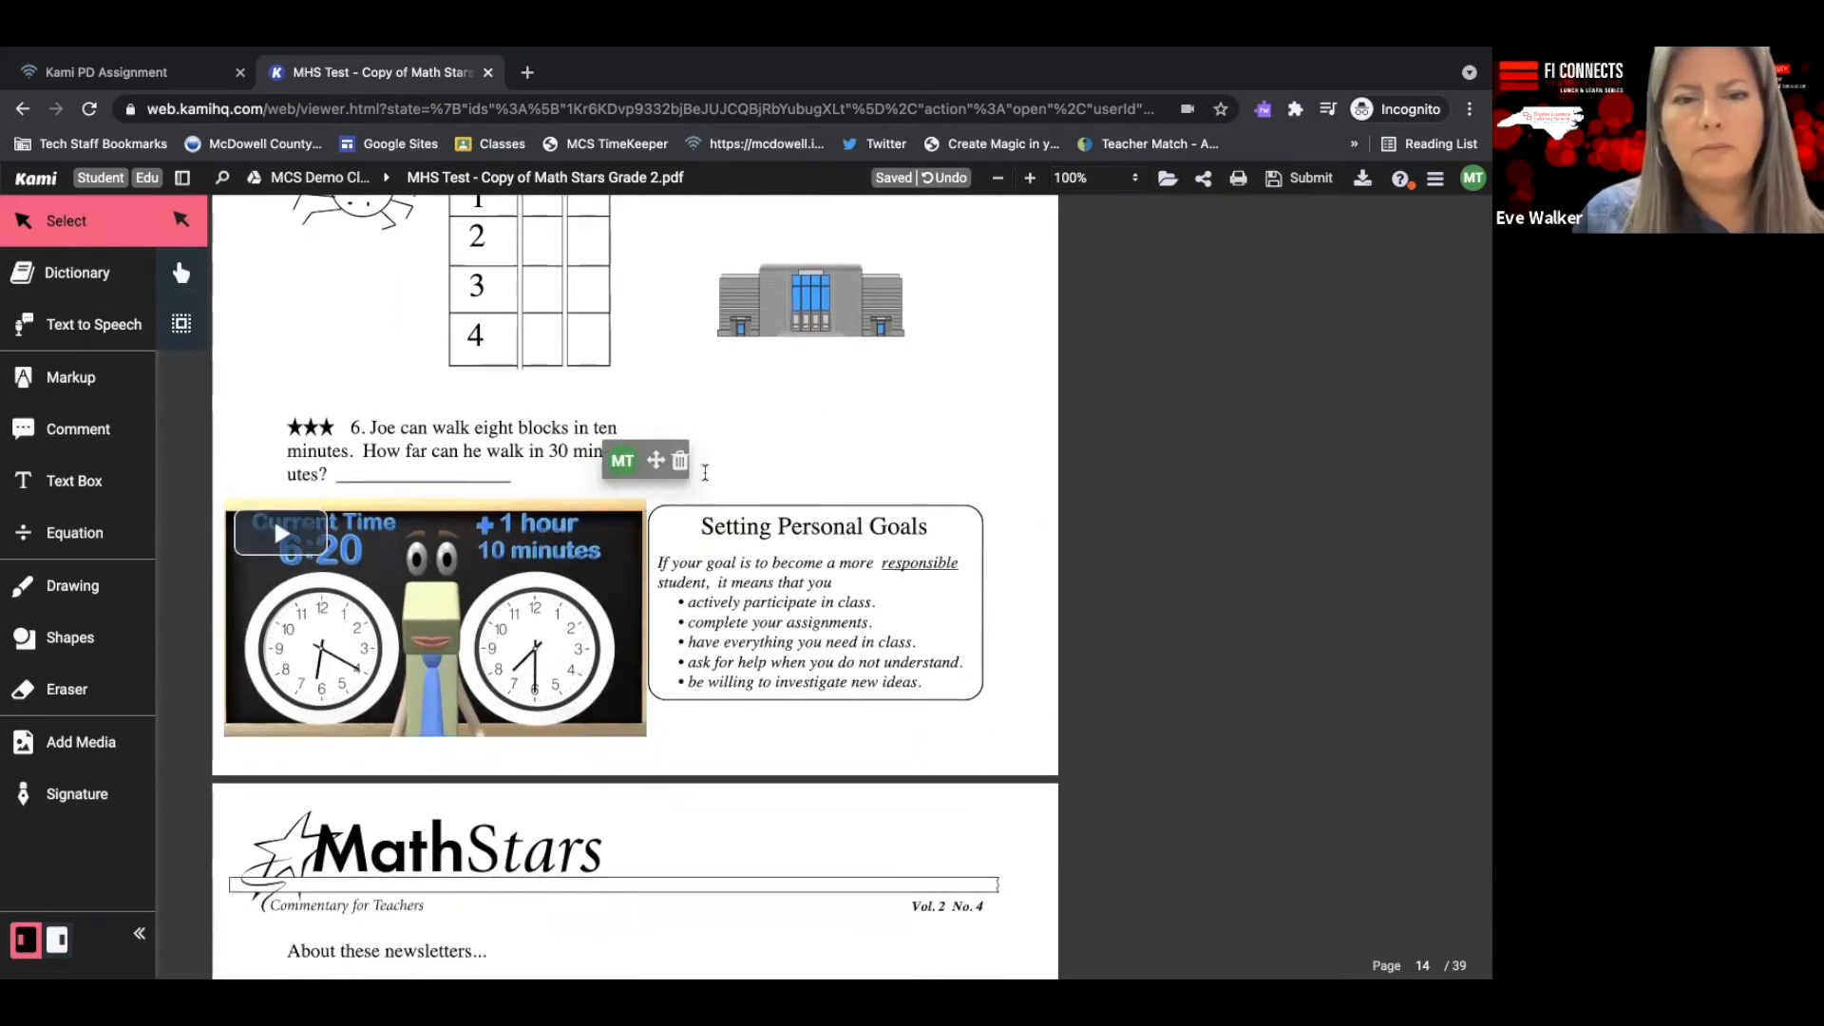
left_click(573, 563)
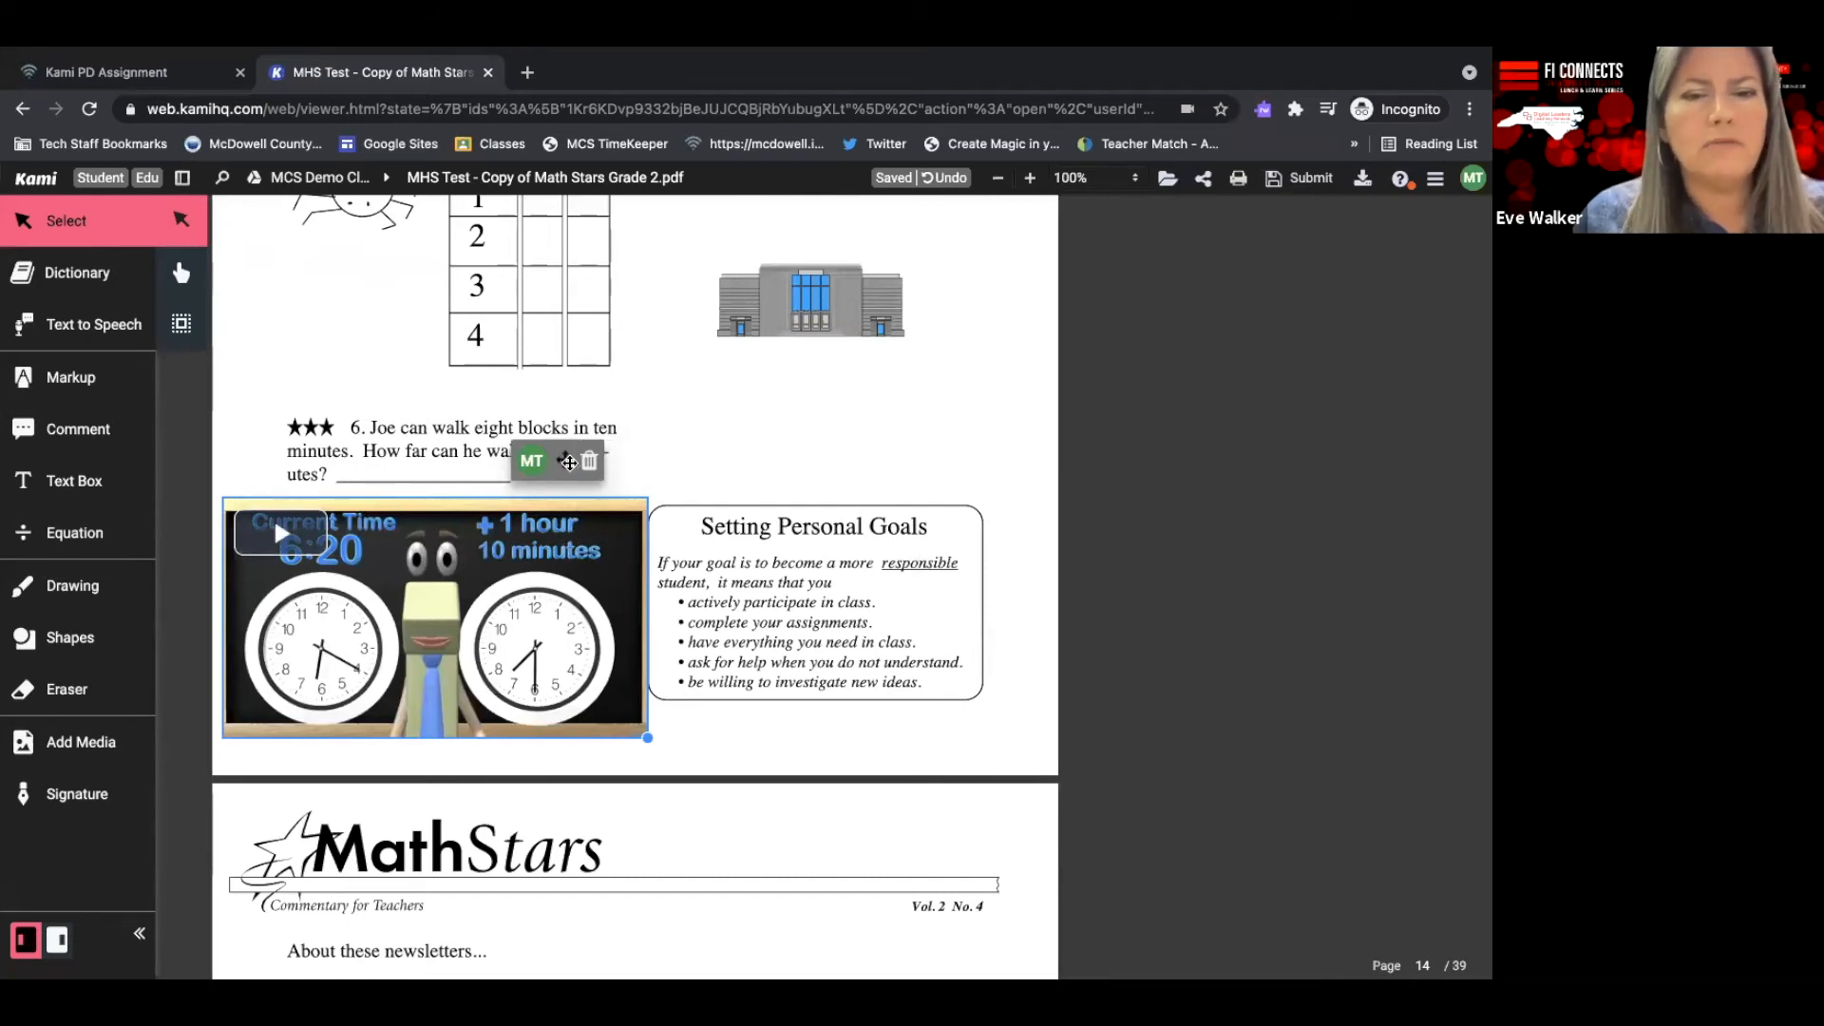
mouse_move(567, 464)
left_mouse_down()
mouse_move(604, 458)
mouse_move(555, 480)
mouse_move(561, 466)
left_mouse_up()
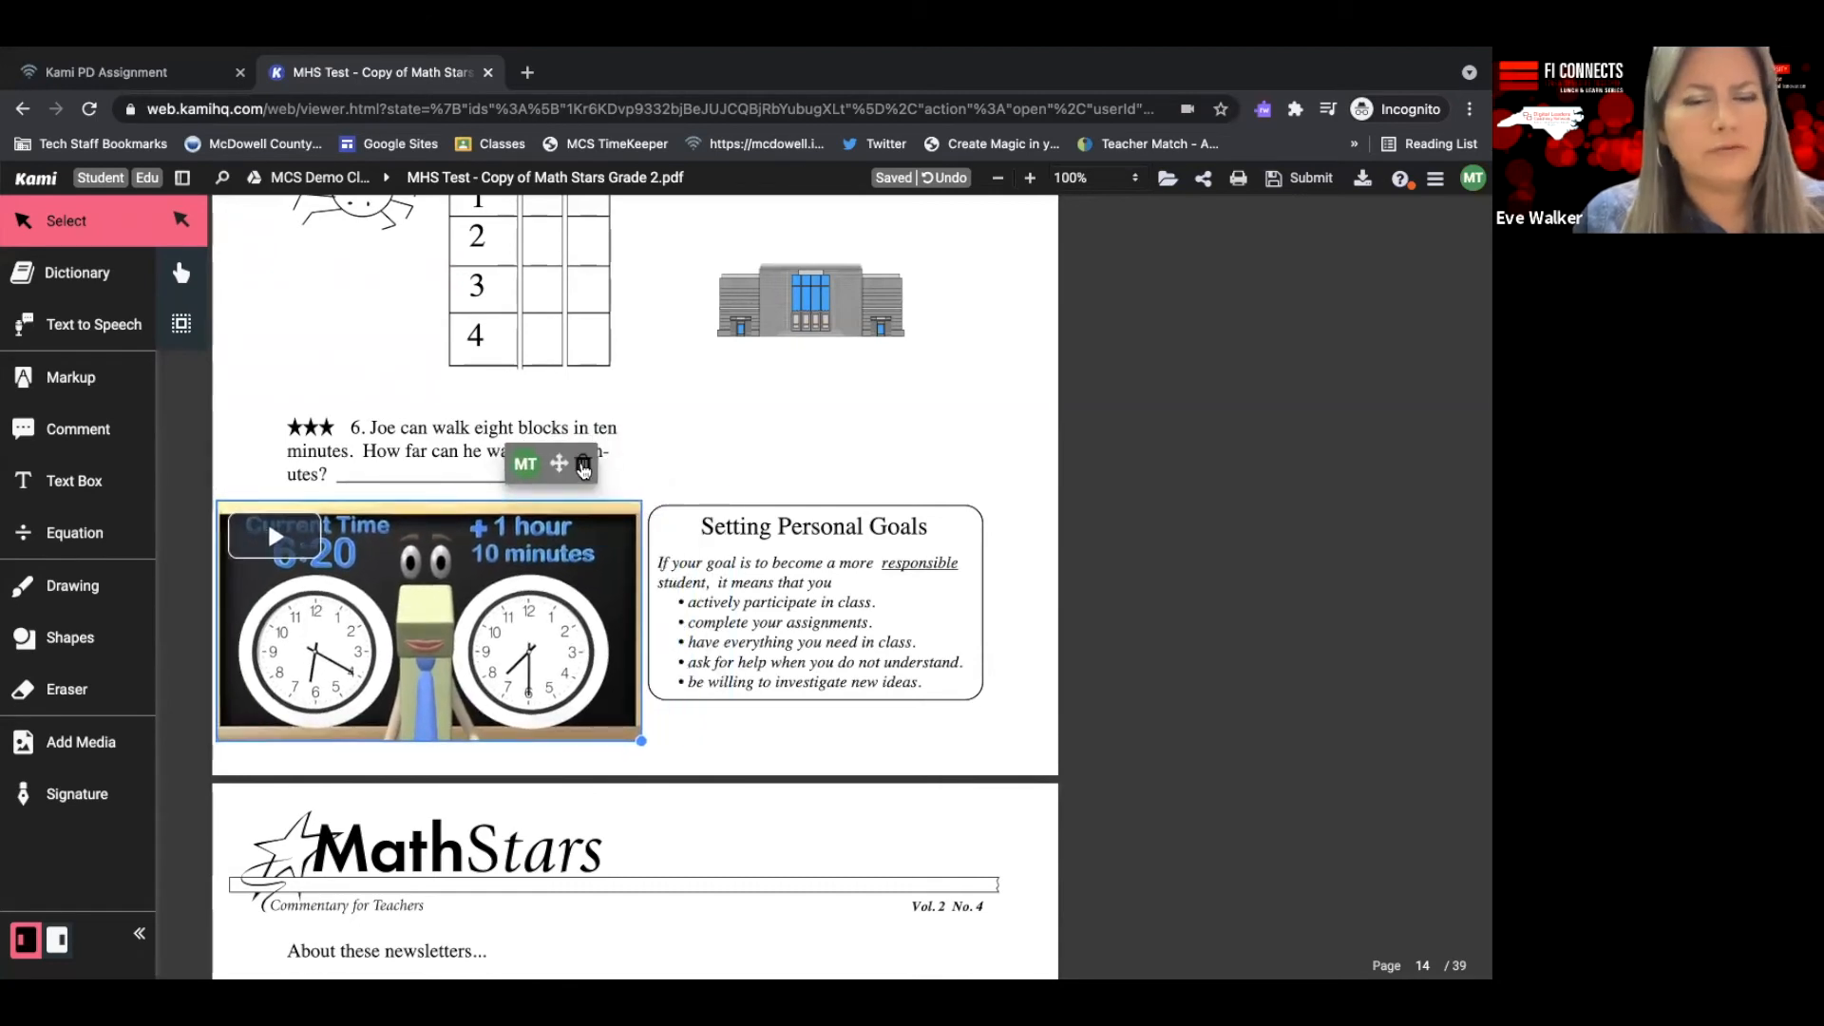
left_click(744, 586)
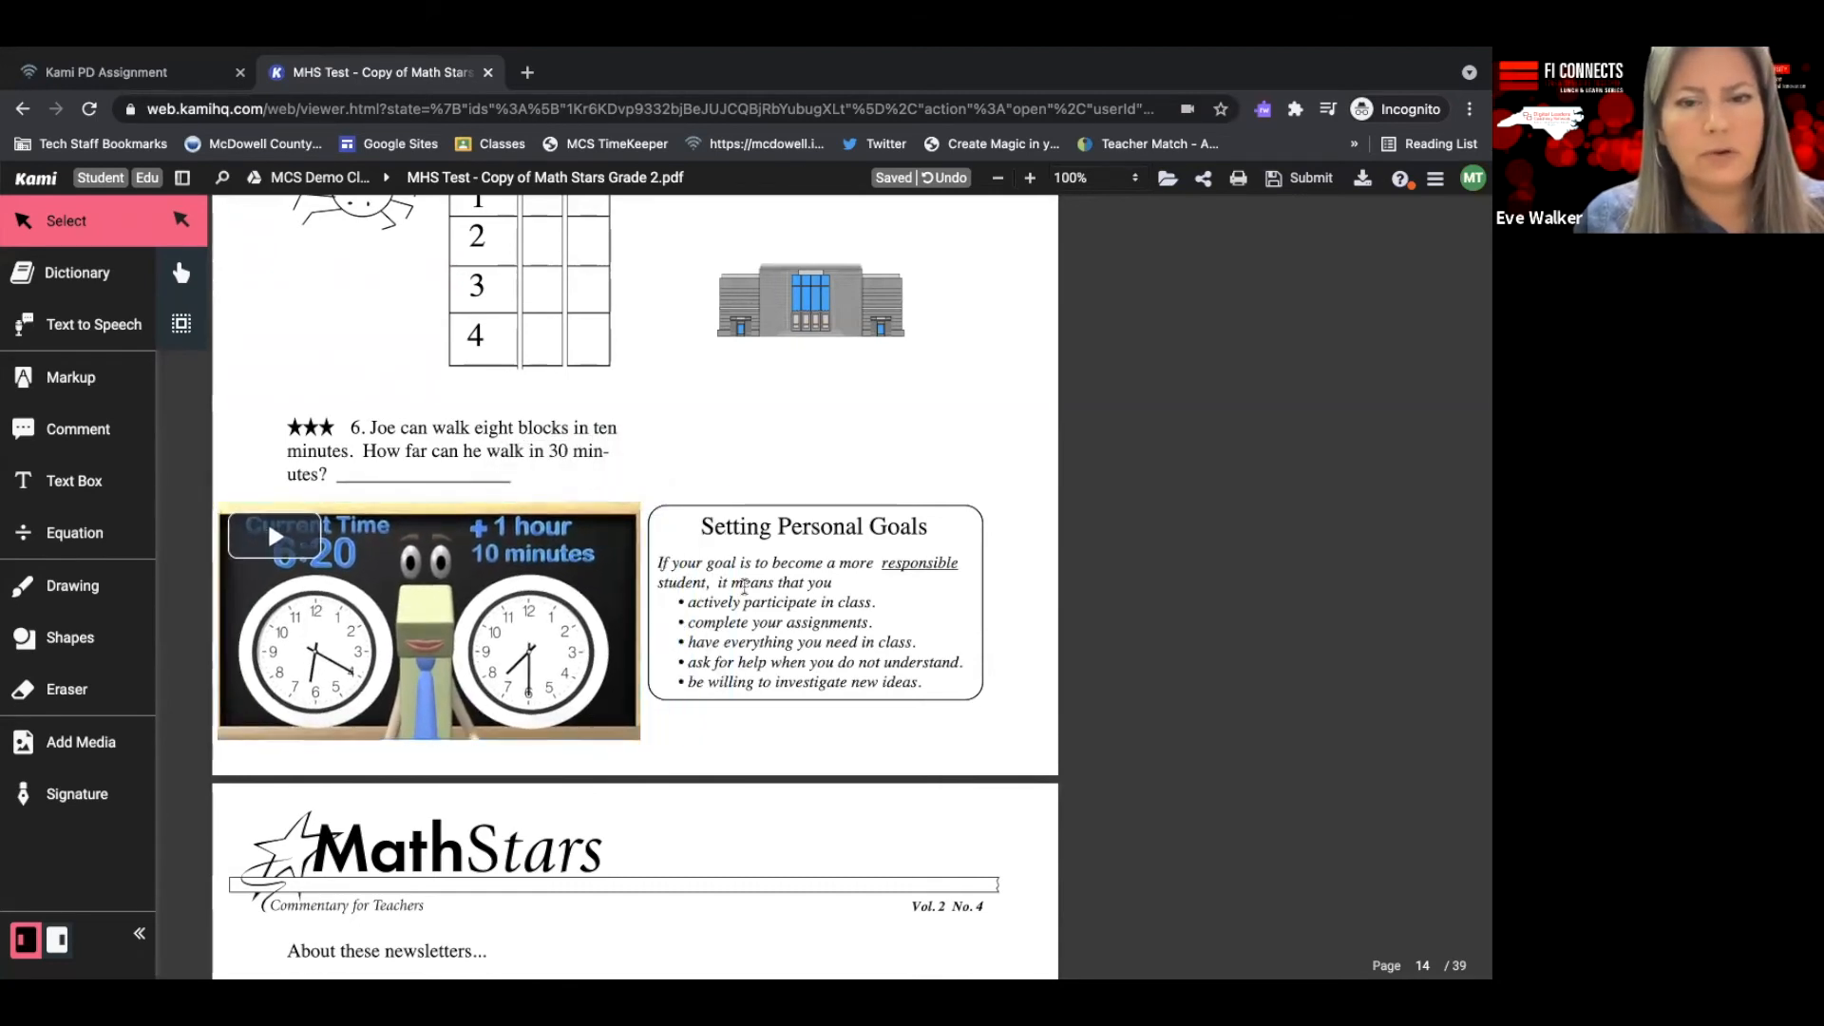
Try to insert the yellow "GREAT JOB!" sign from a Google image search for "great job".
scroll(753, 649, "down", 3)
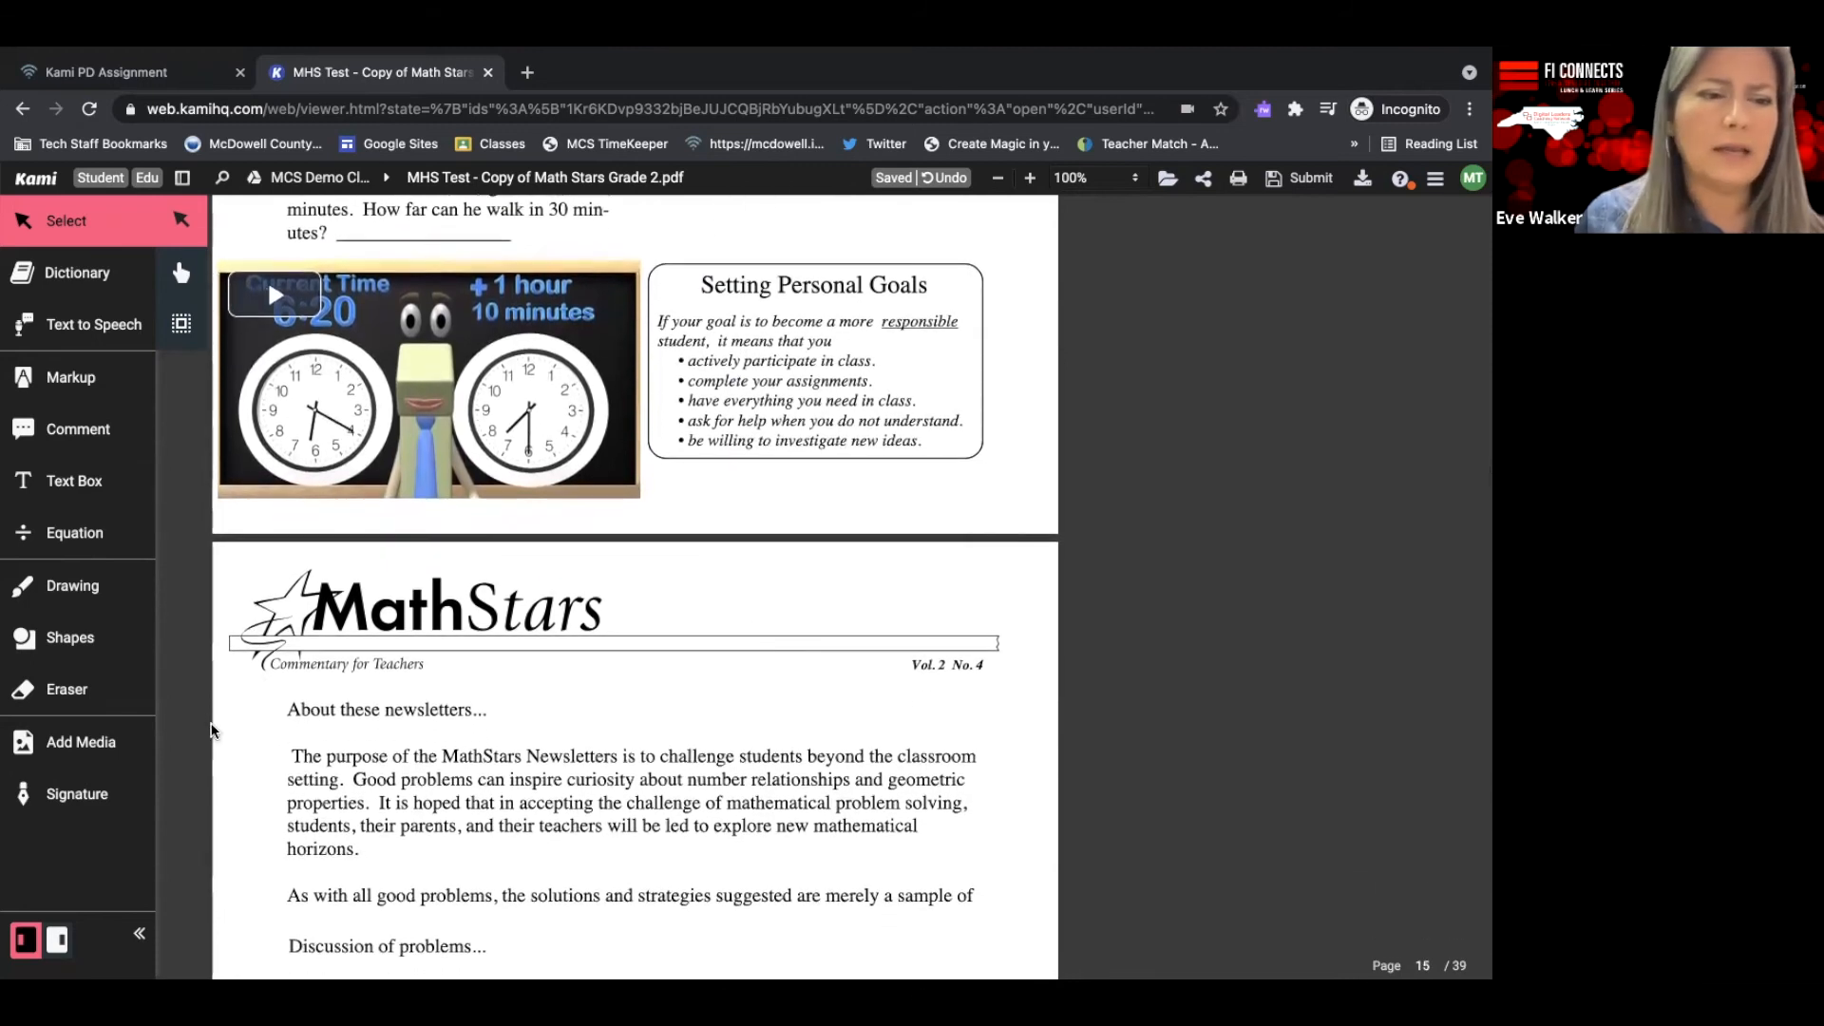
left_click(61, 756)
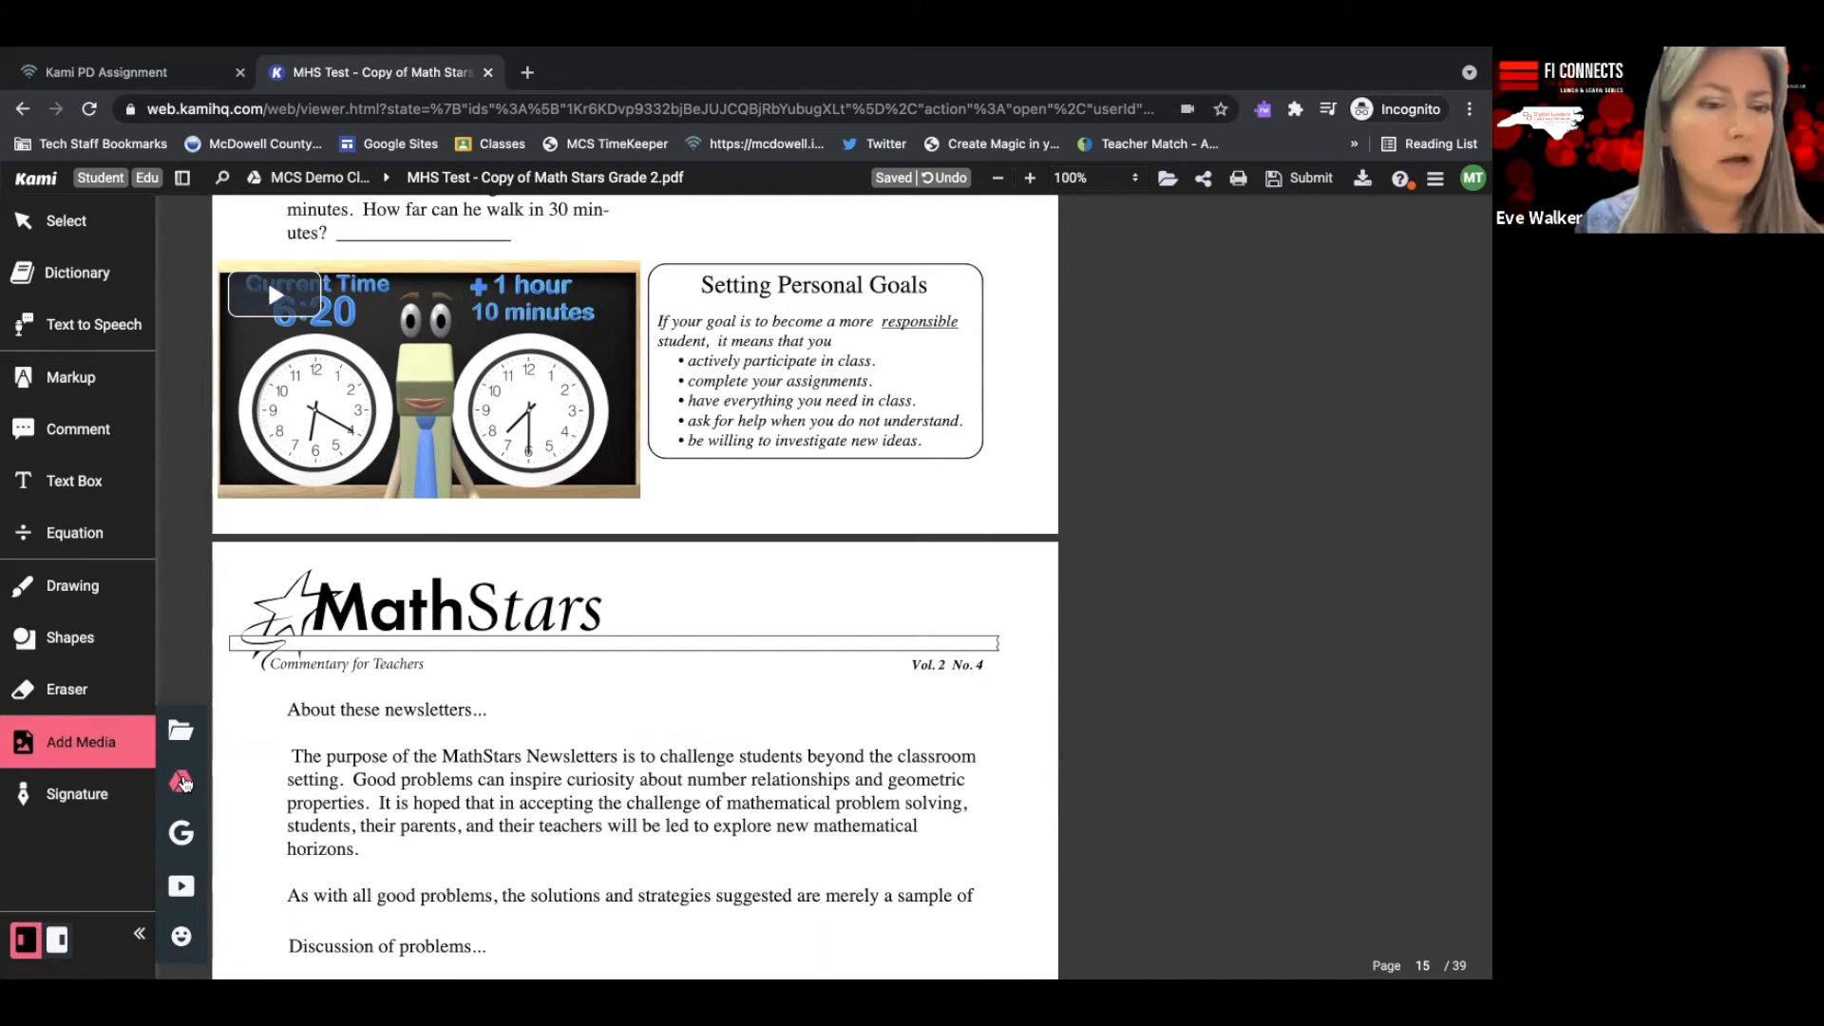
left_click(180, 838)
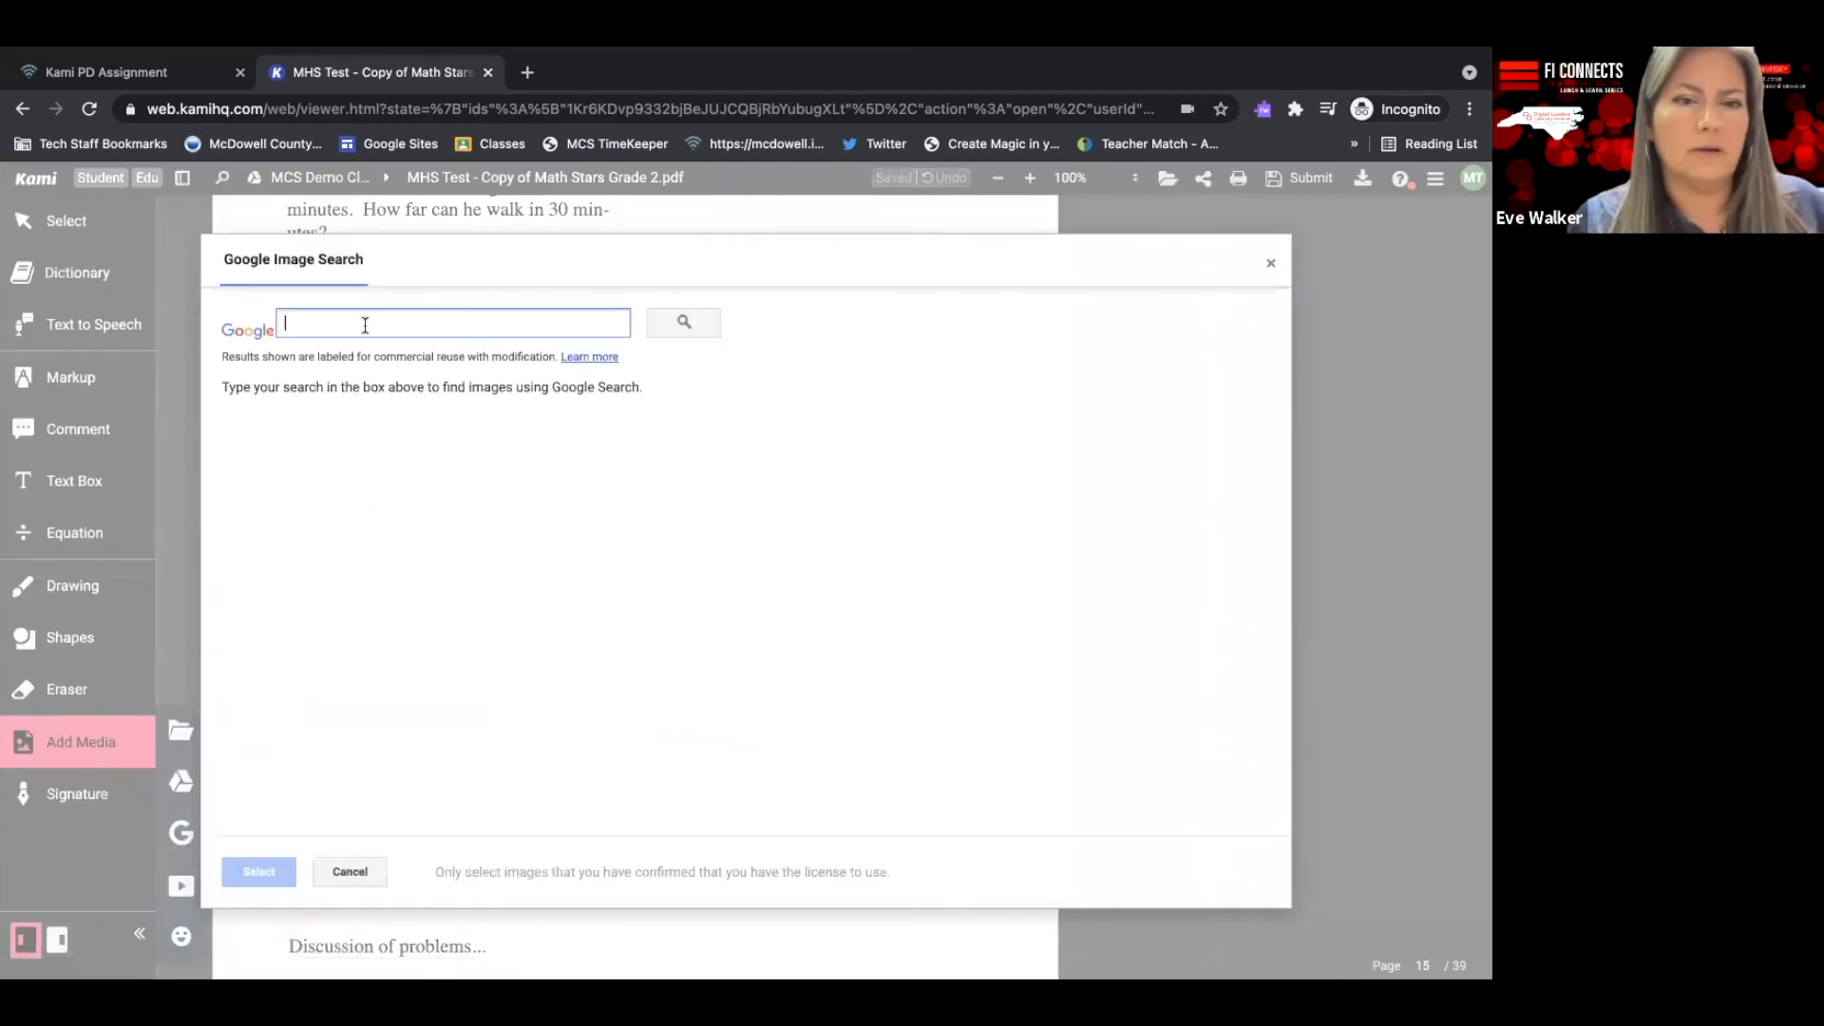
type("great jo")
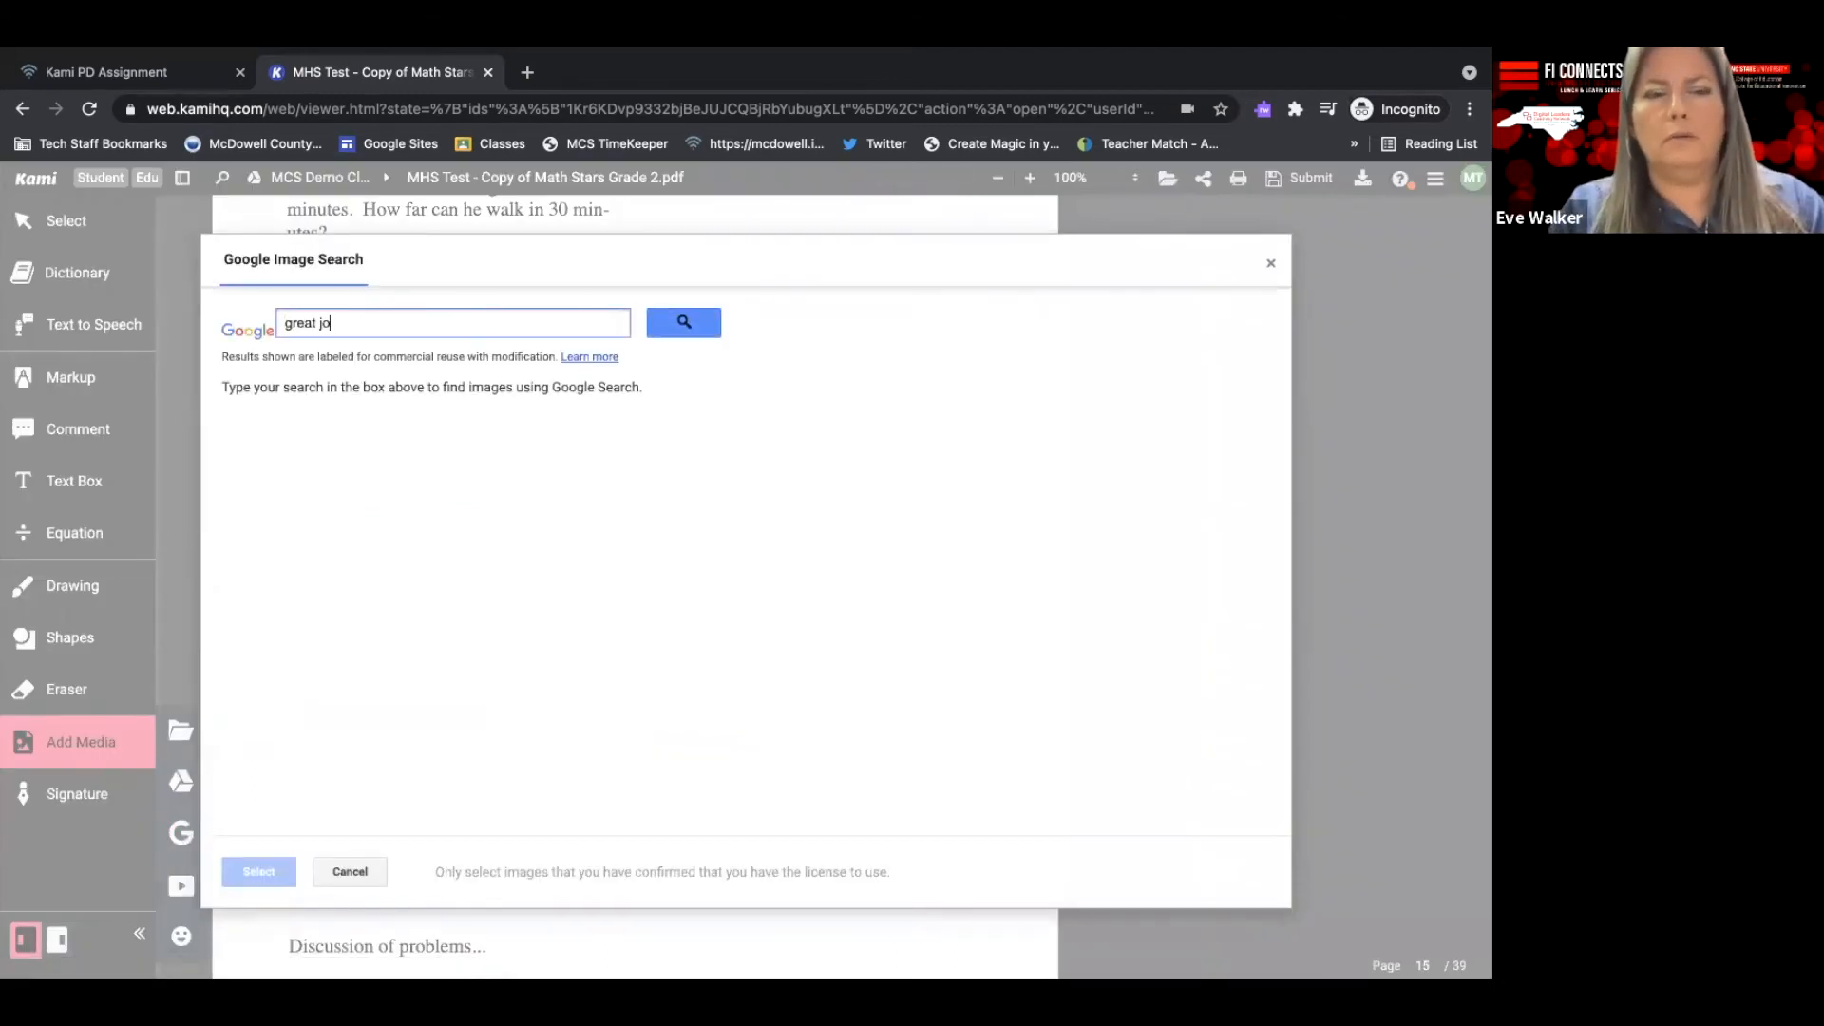
key("Return")
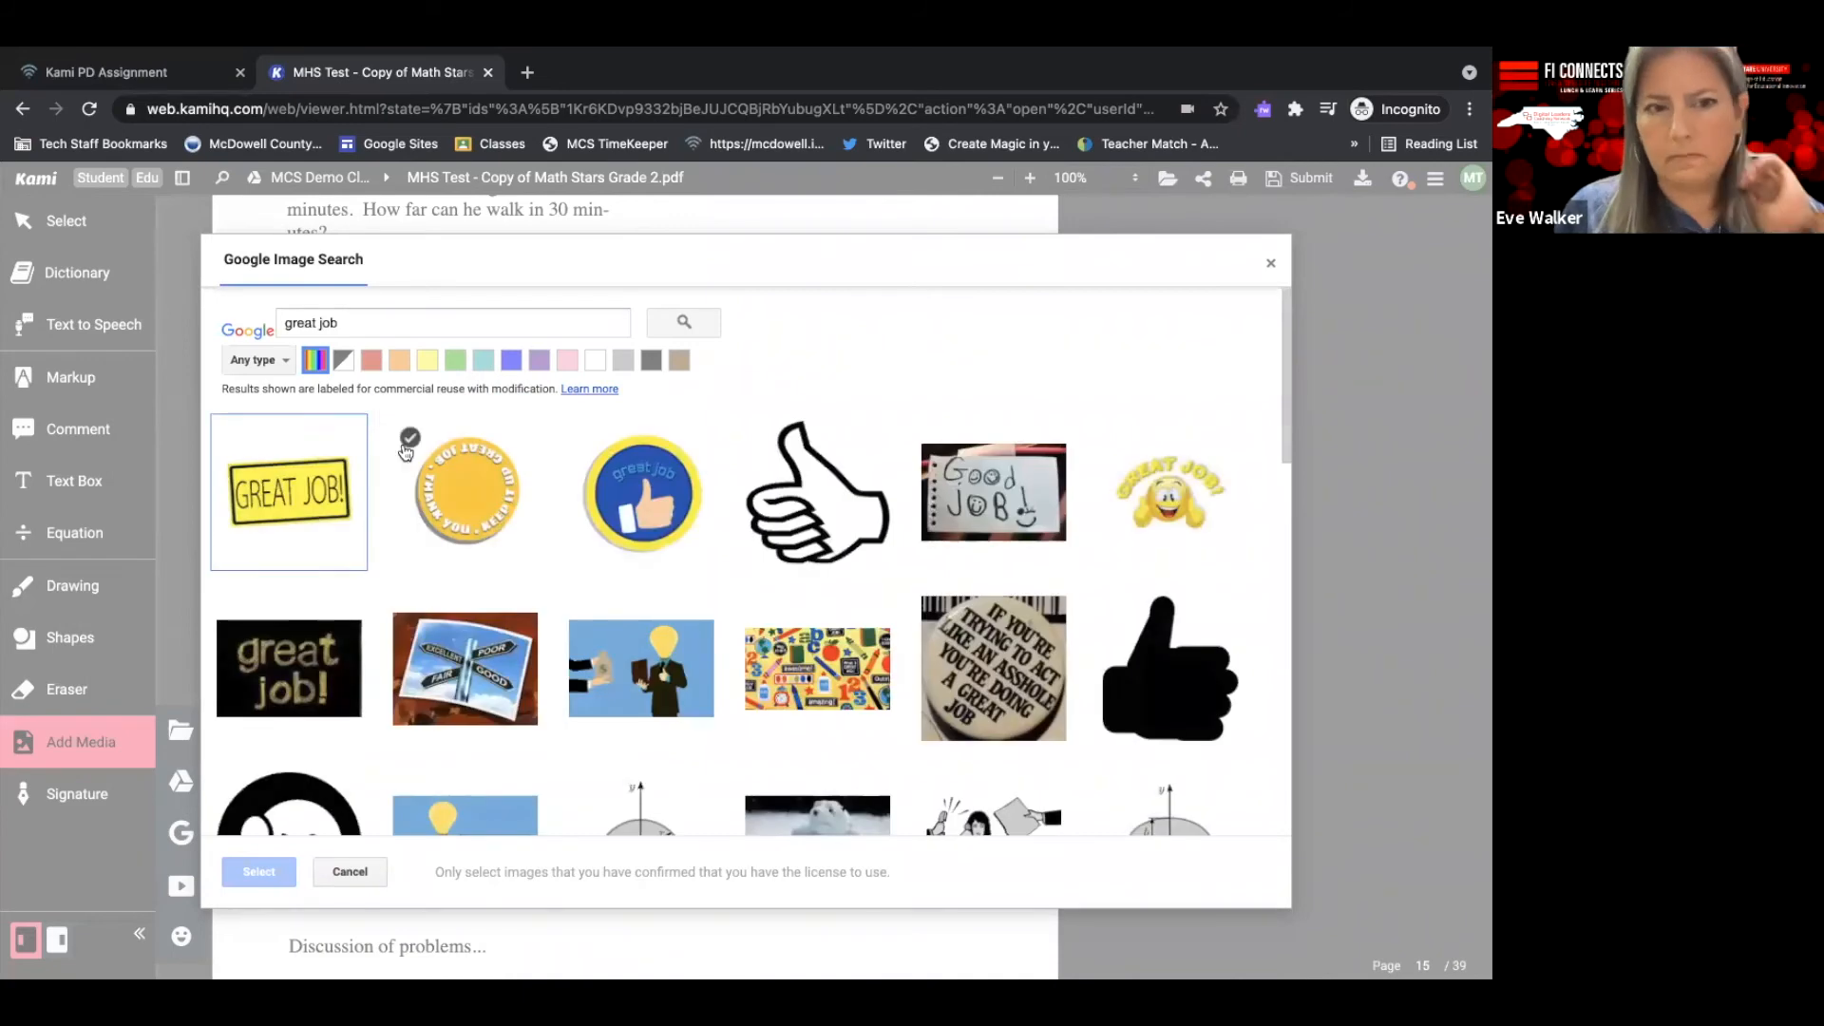
left_click(300, 463)
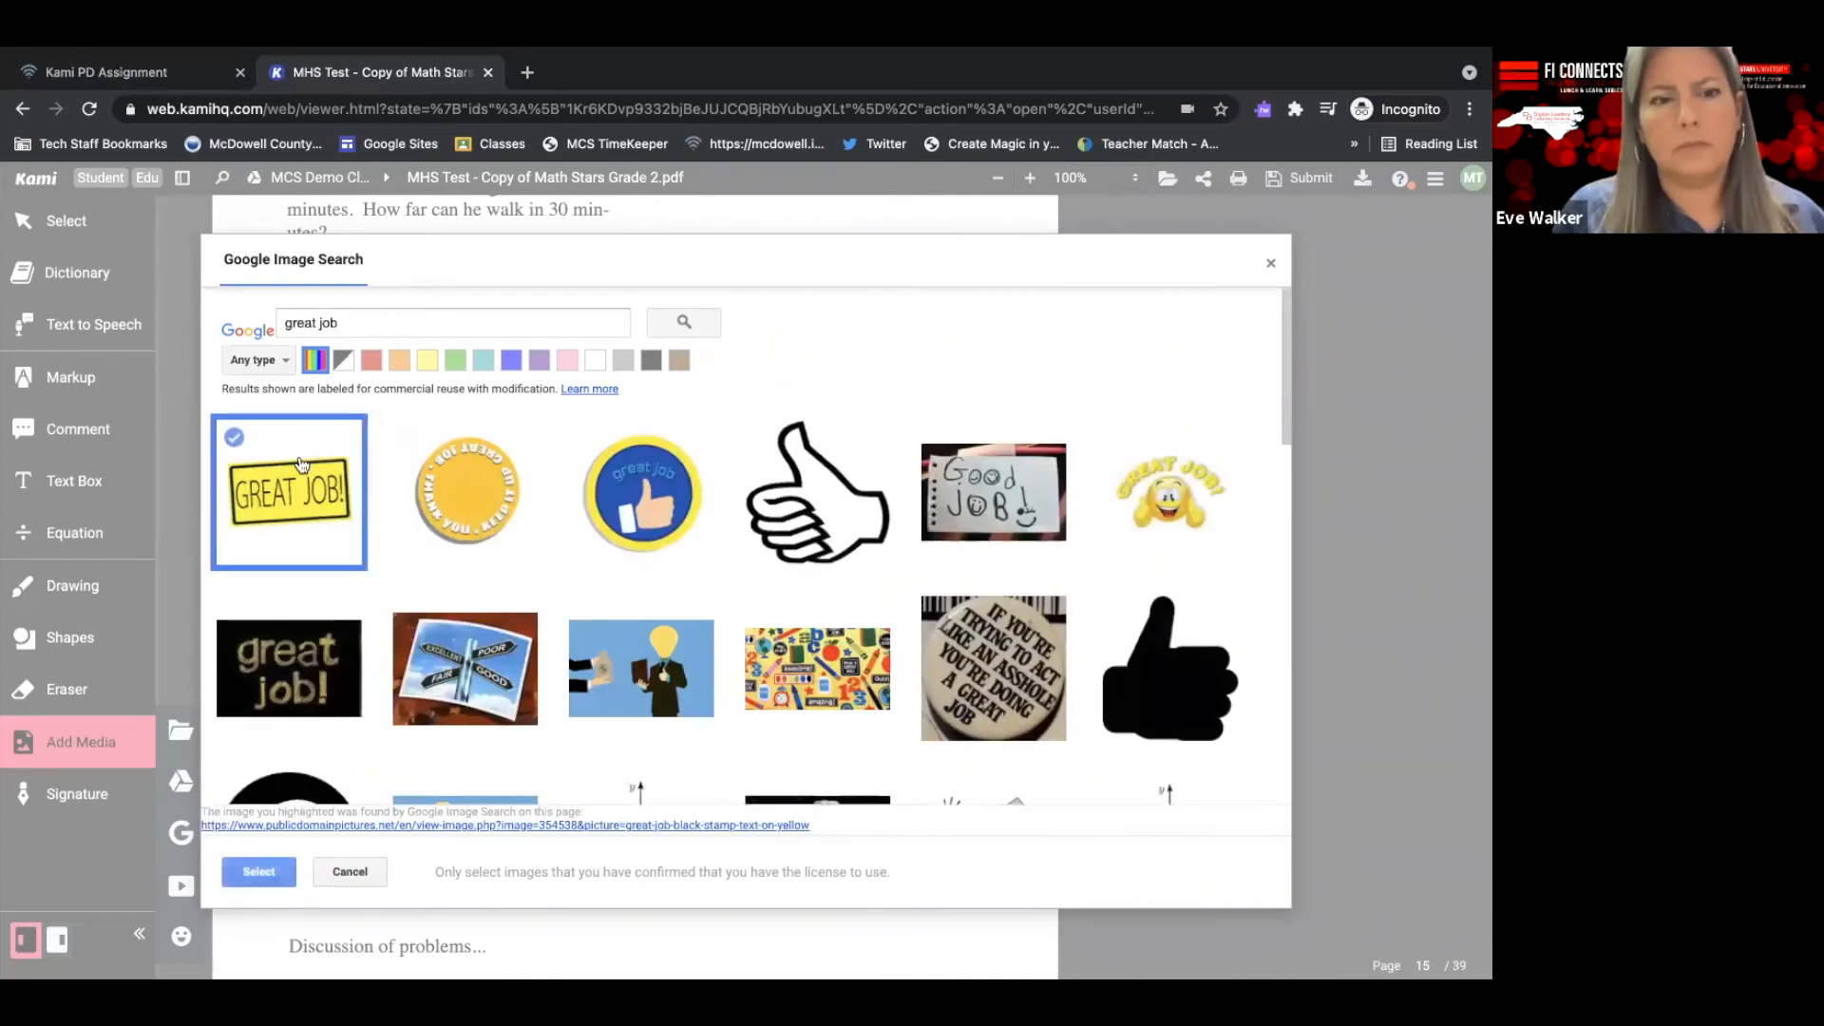
left_click(258, 872)
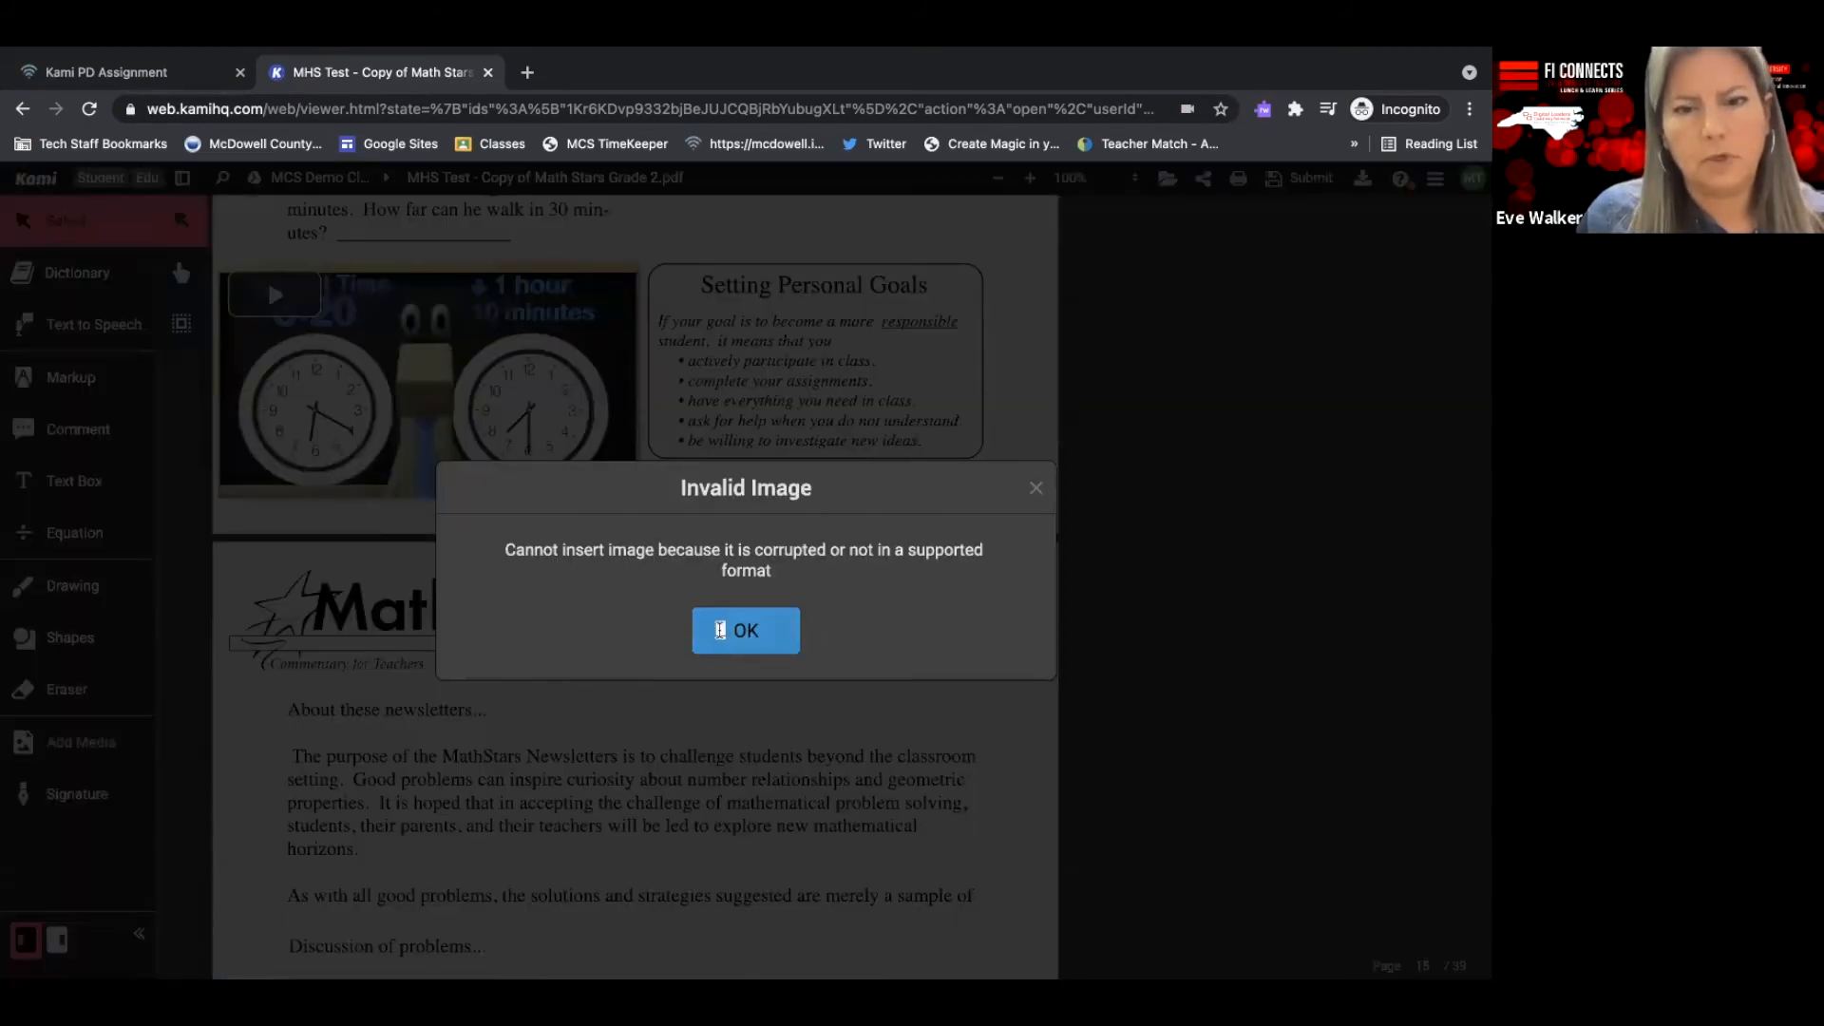
left_click(734, 631)
Search Google images for "great job", insert the blue thumbs-up badge and position it over the Setting Personal Goals box.
left_click(101, 742)
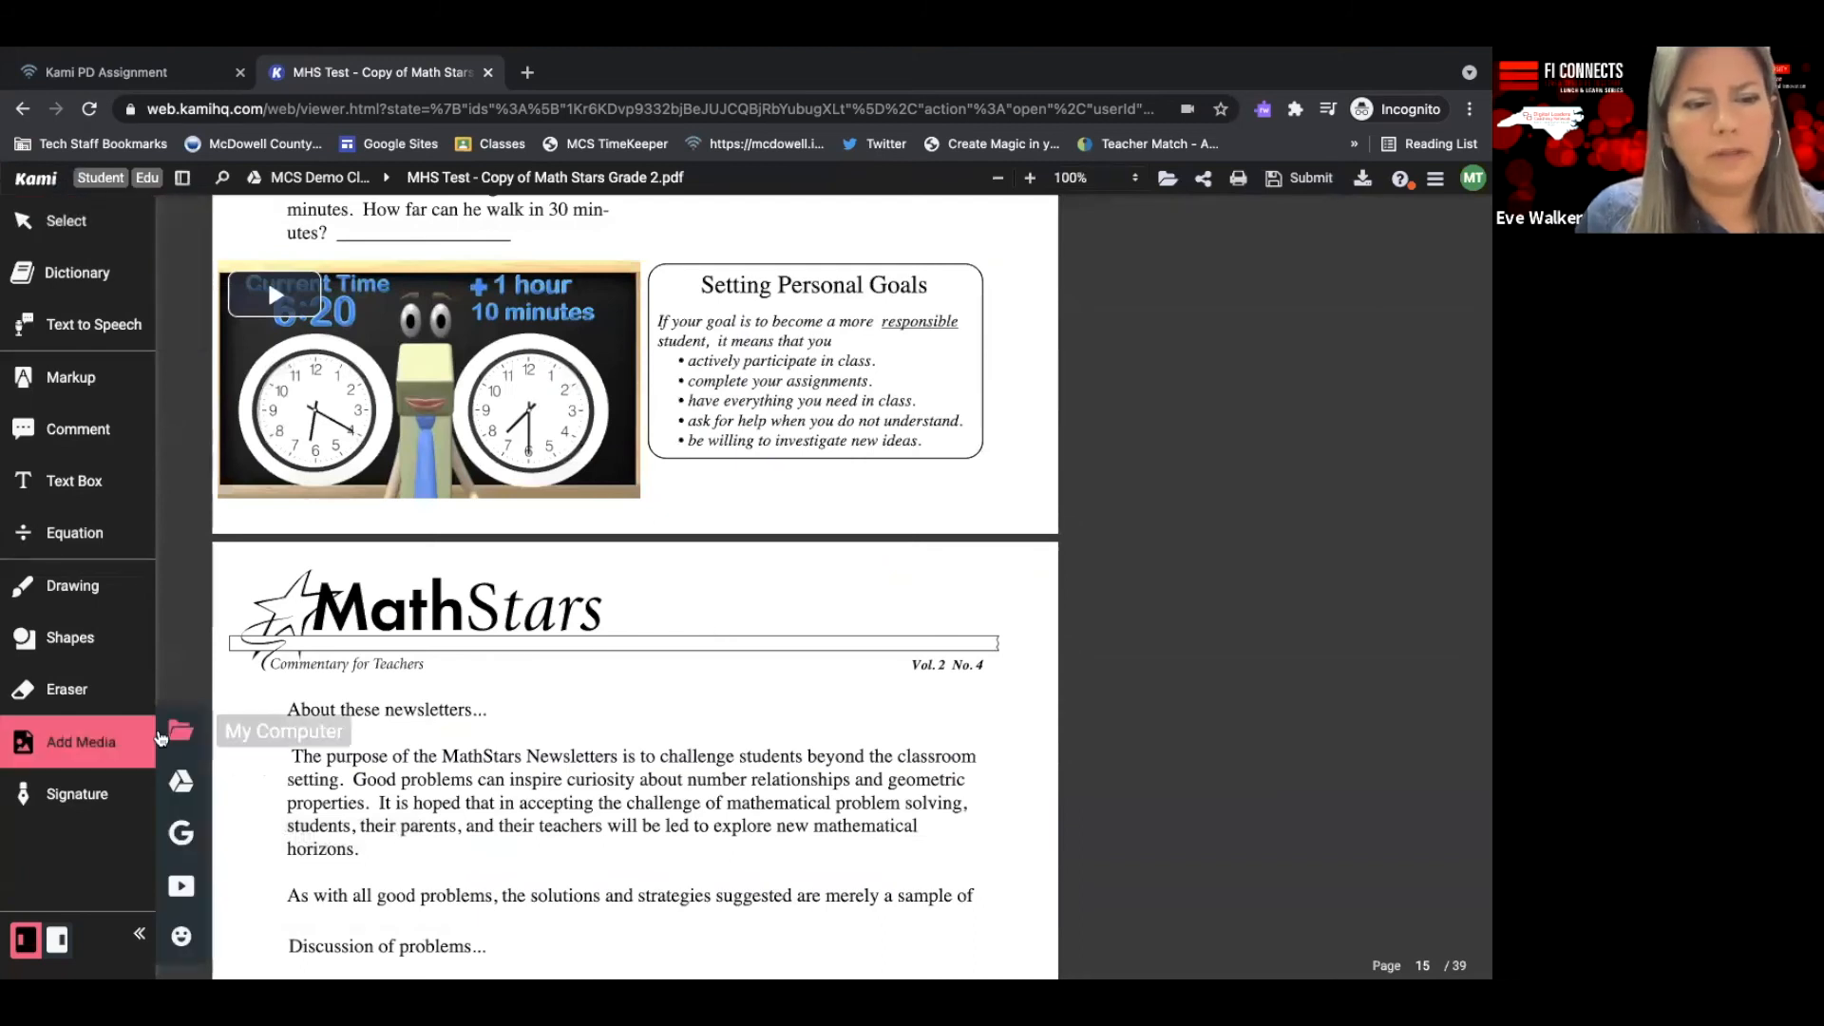
left_click(179, 834)
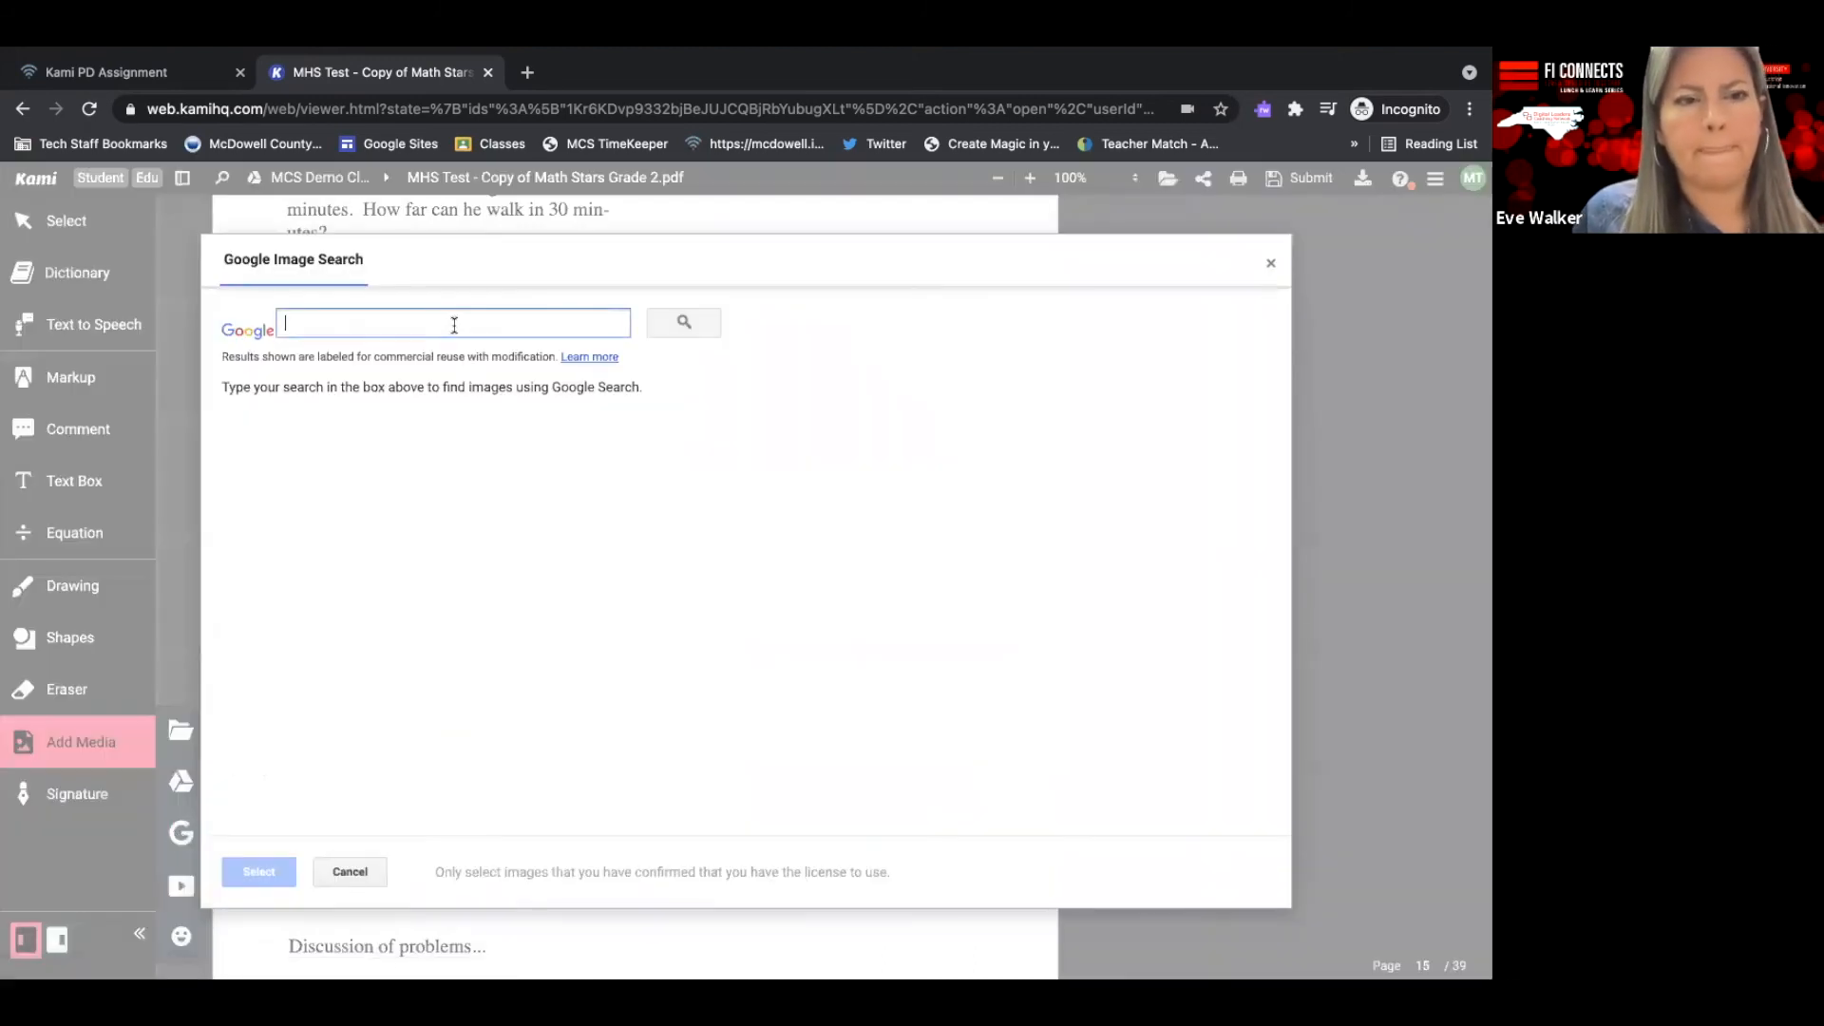
type("greaet")
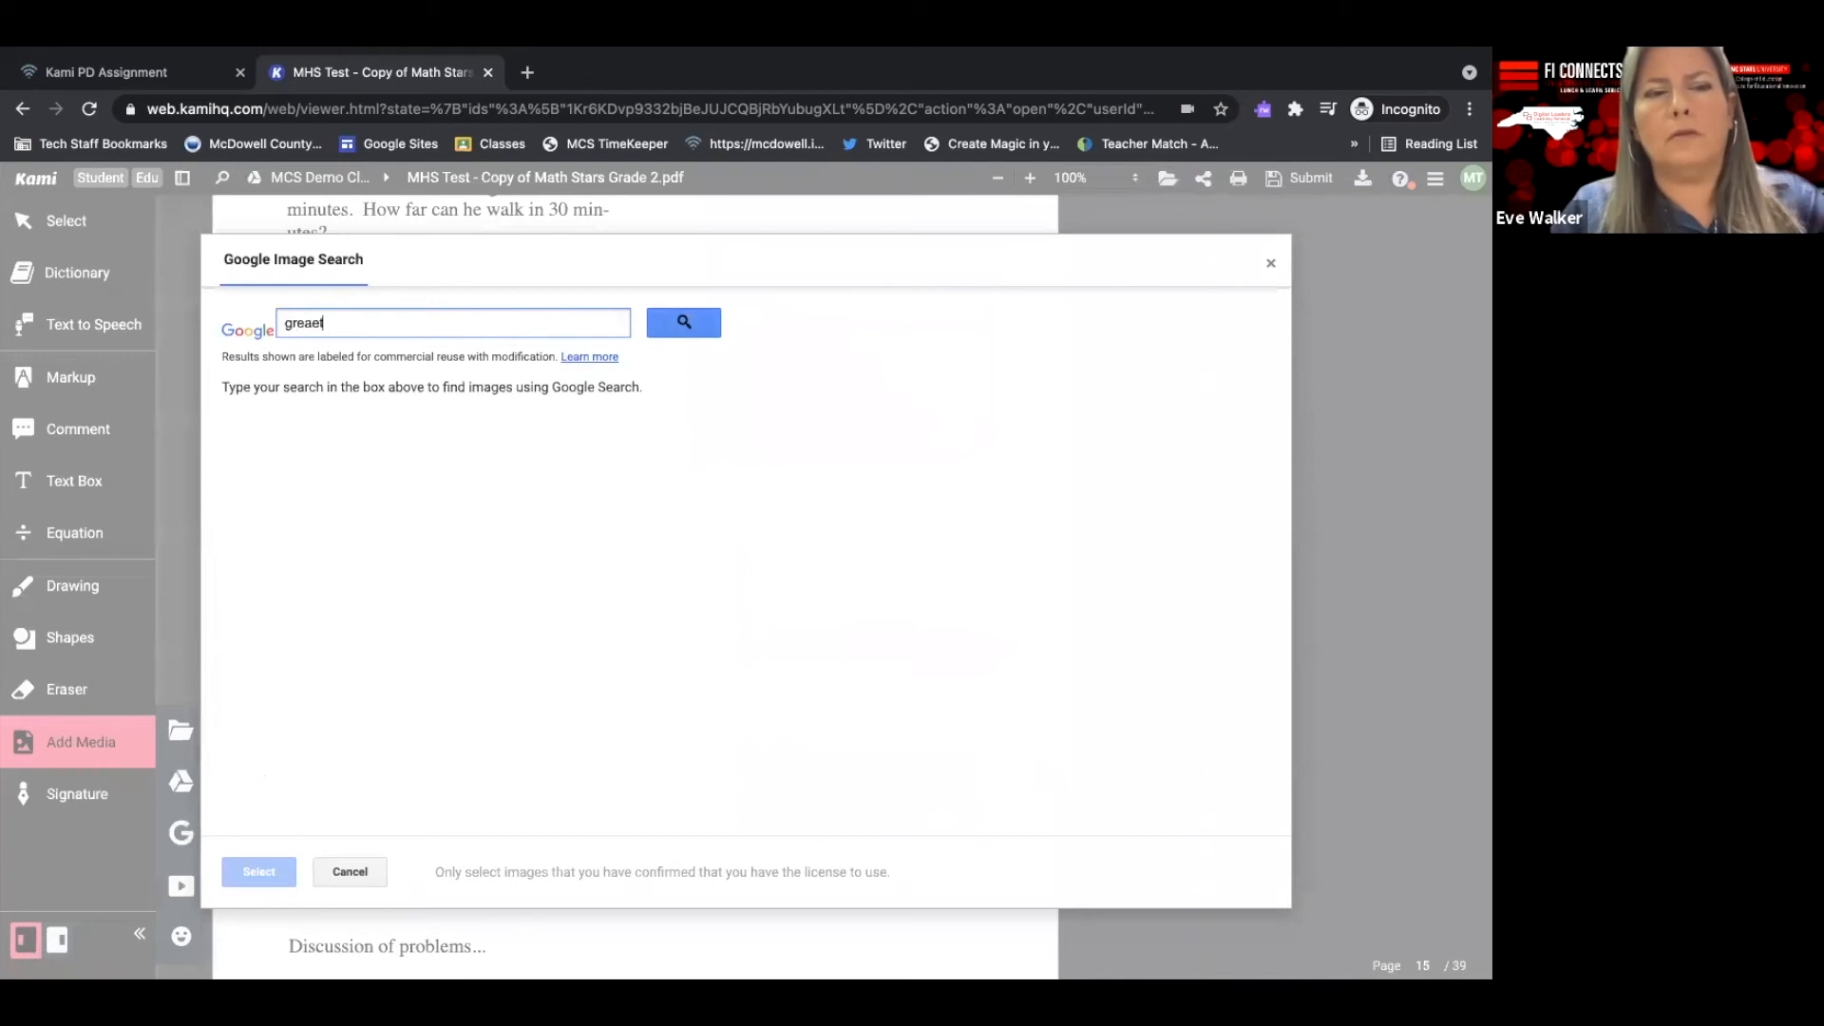
type(" job")
key("Return")
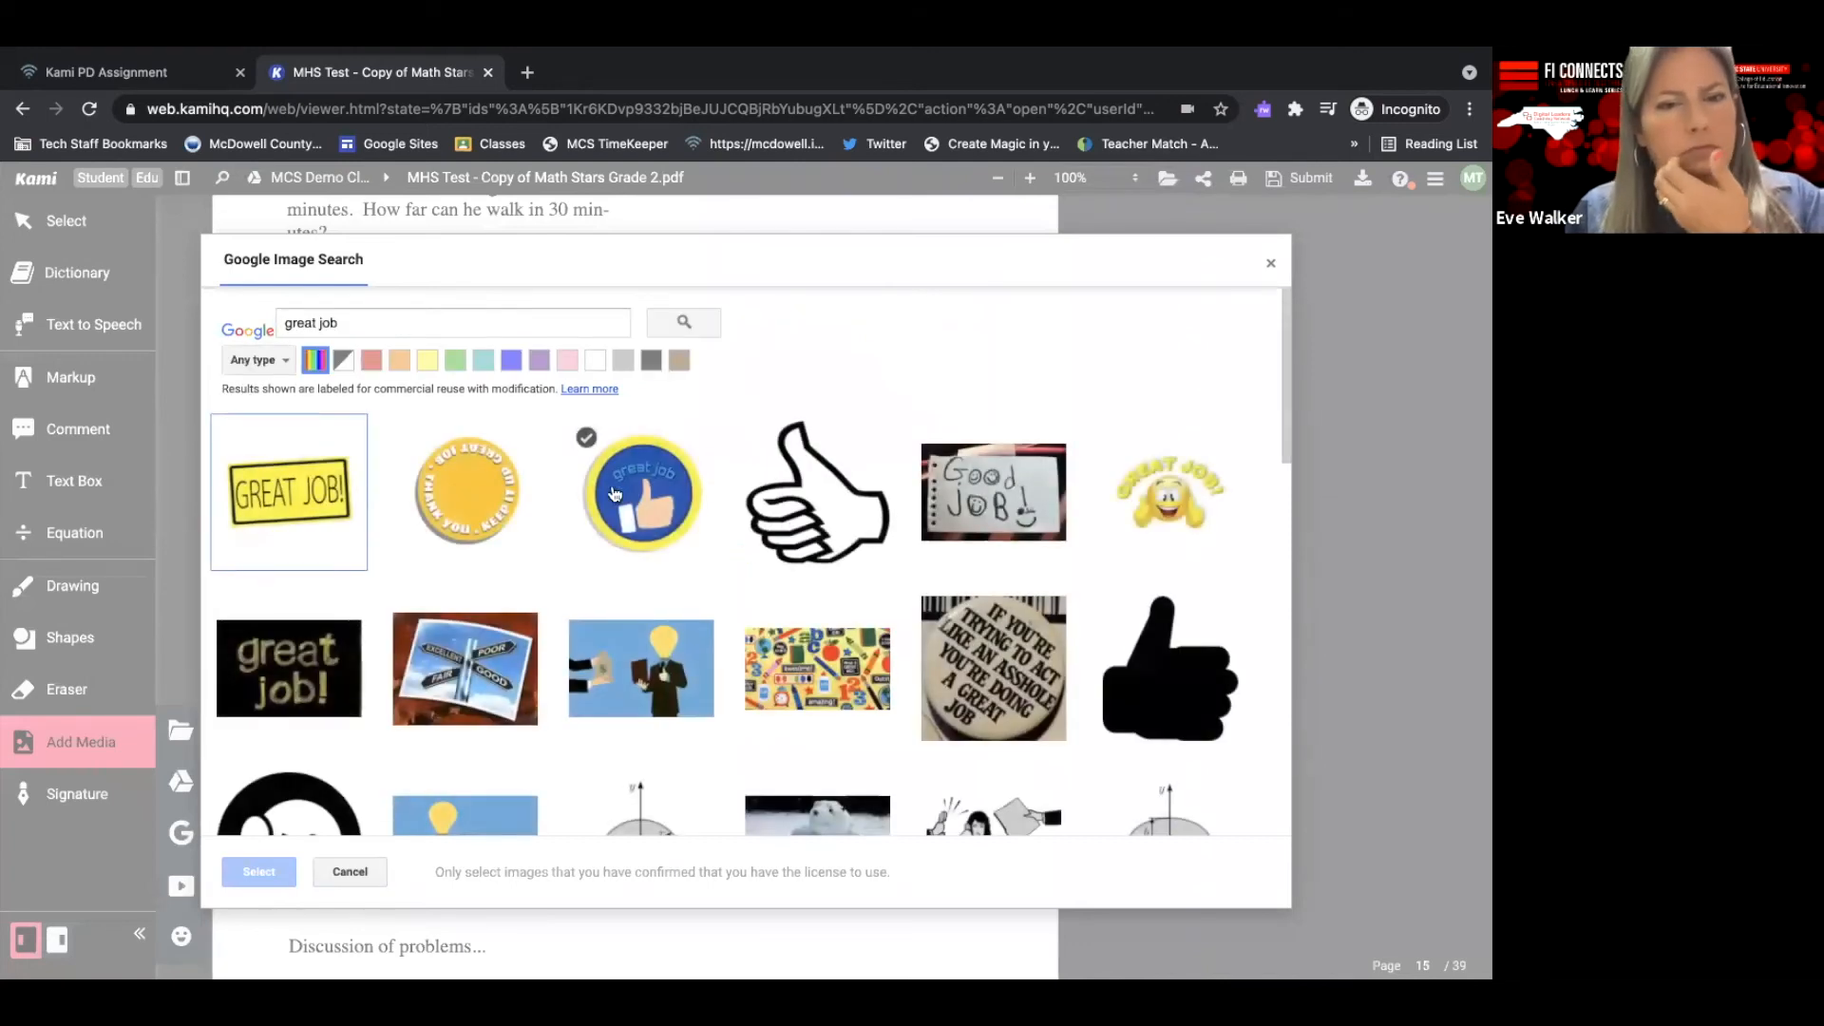
left_click(628, 499)
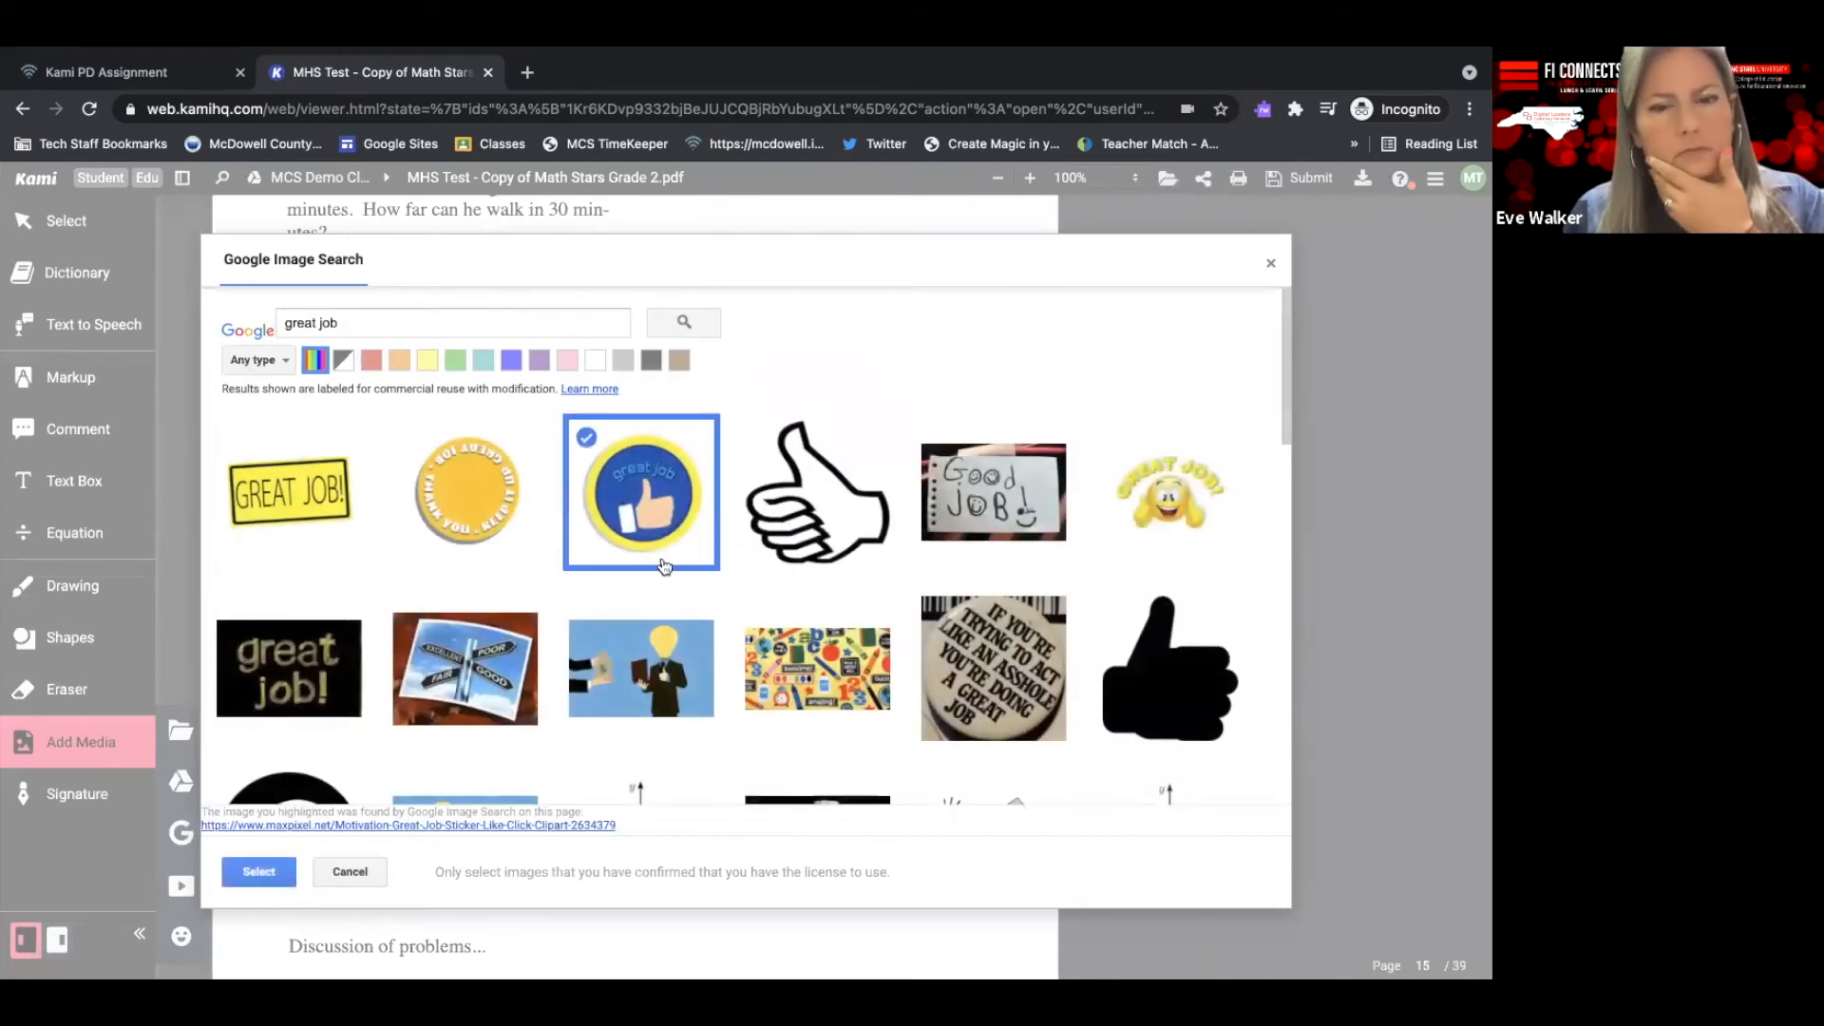
left_click(272, 872)
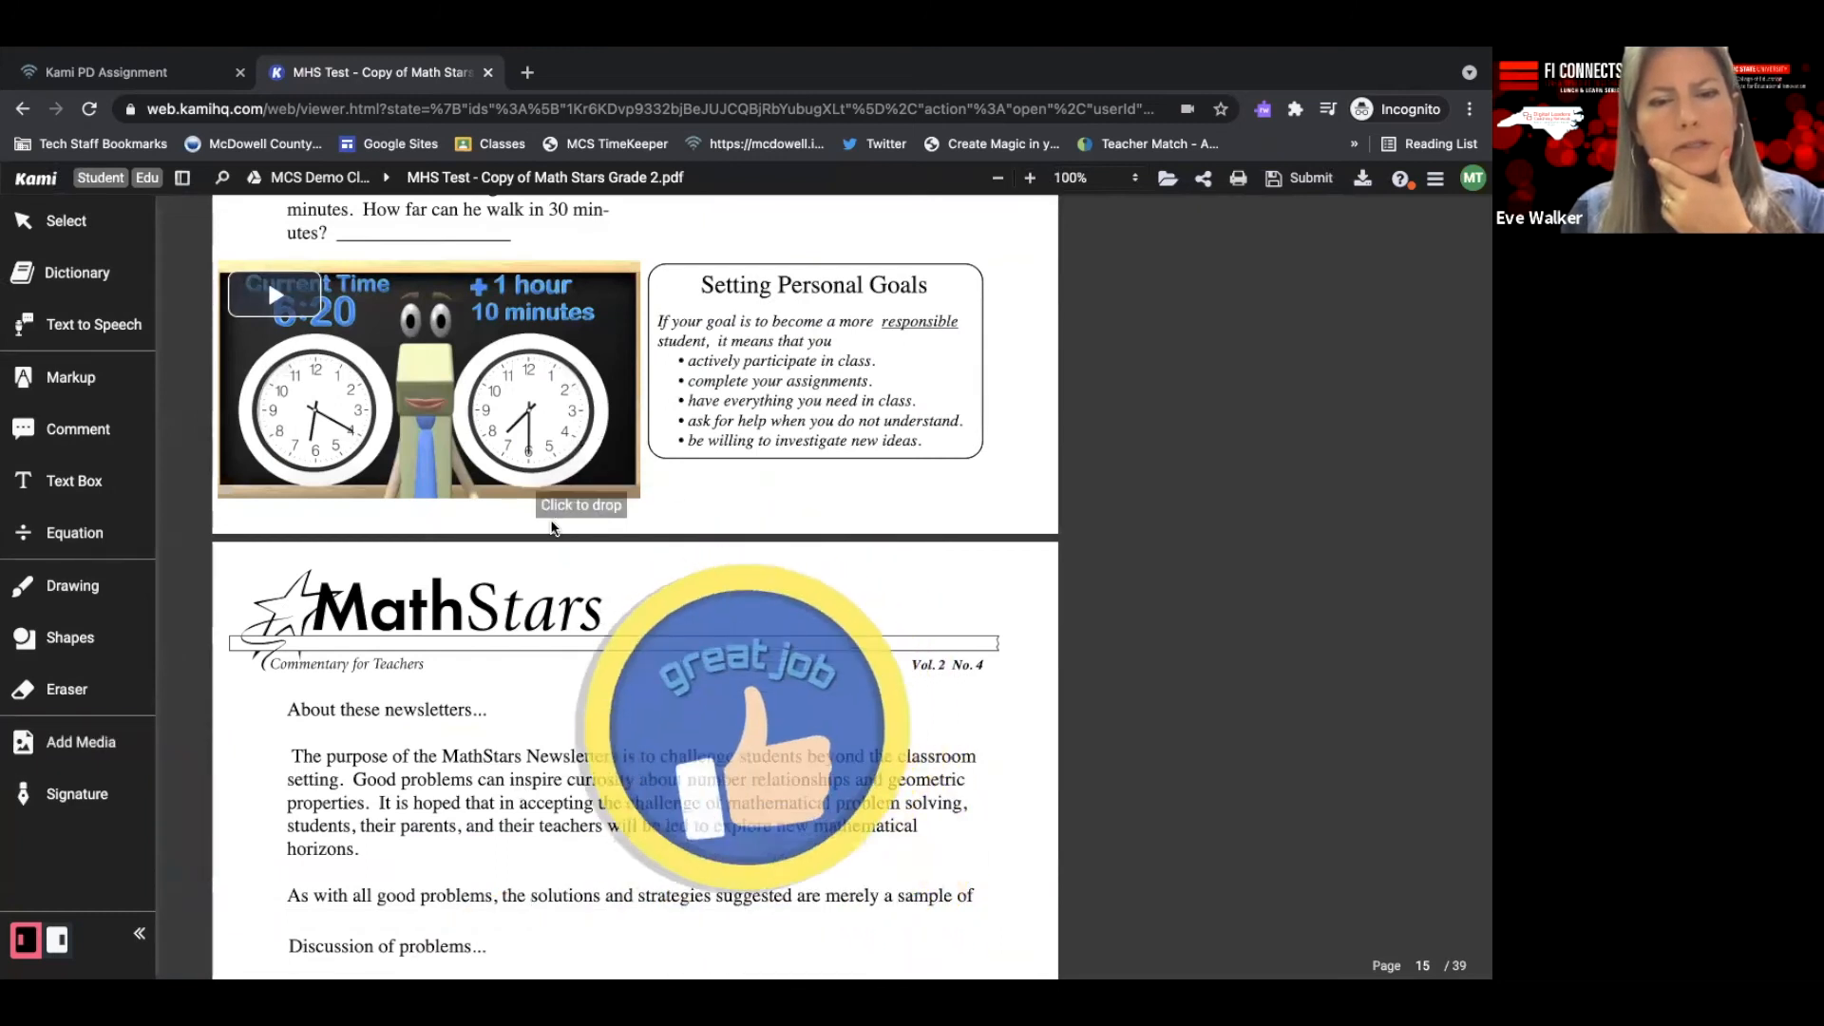
left_click(558, 524)
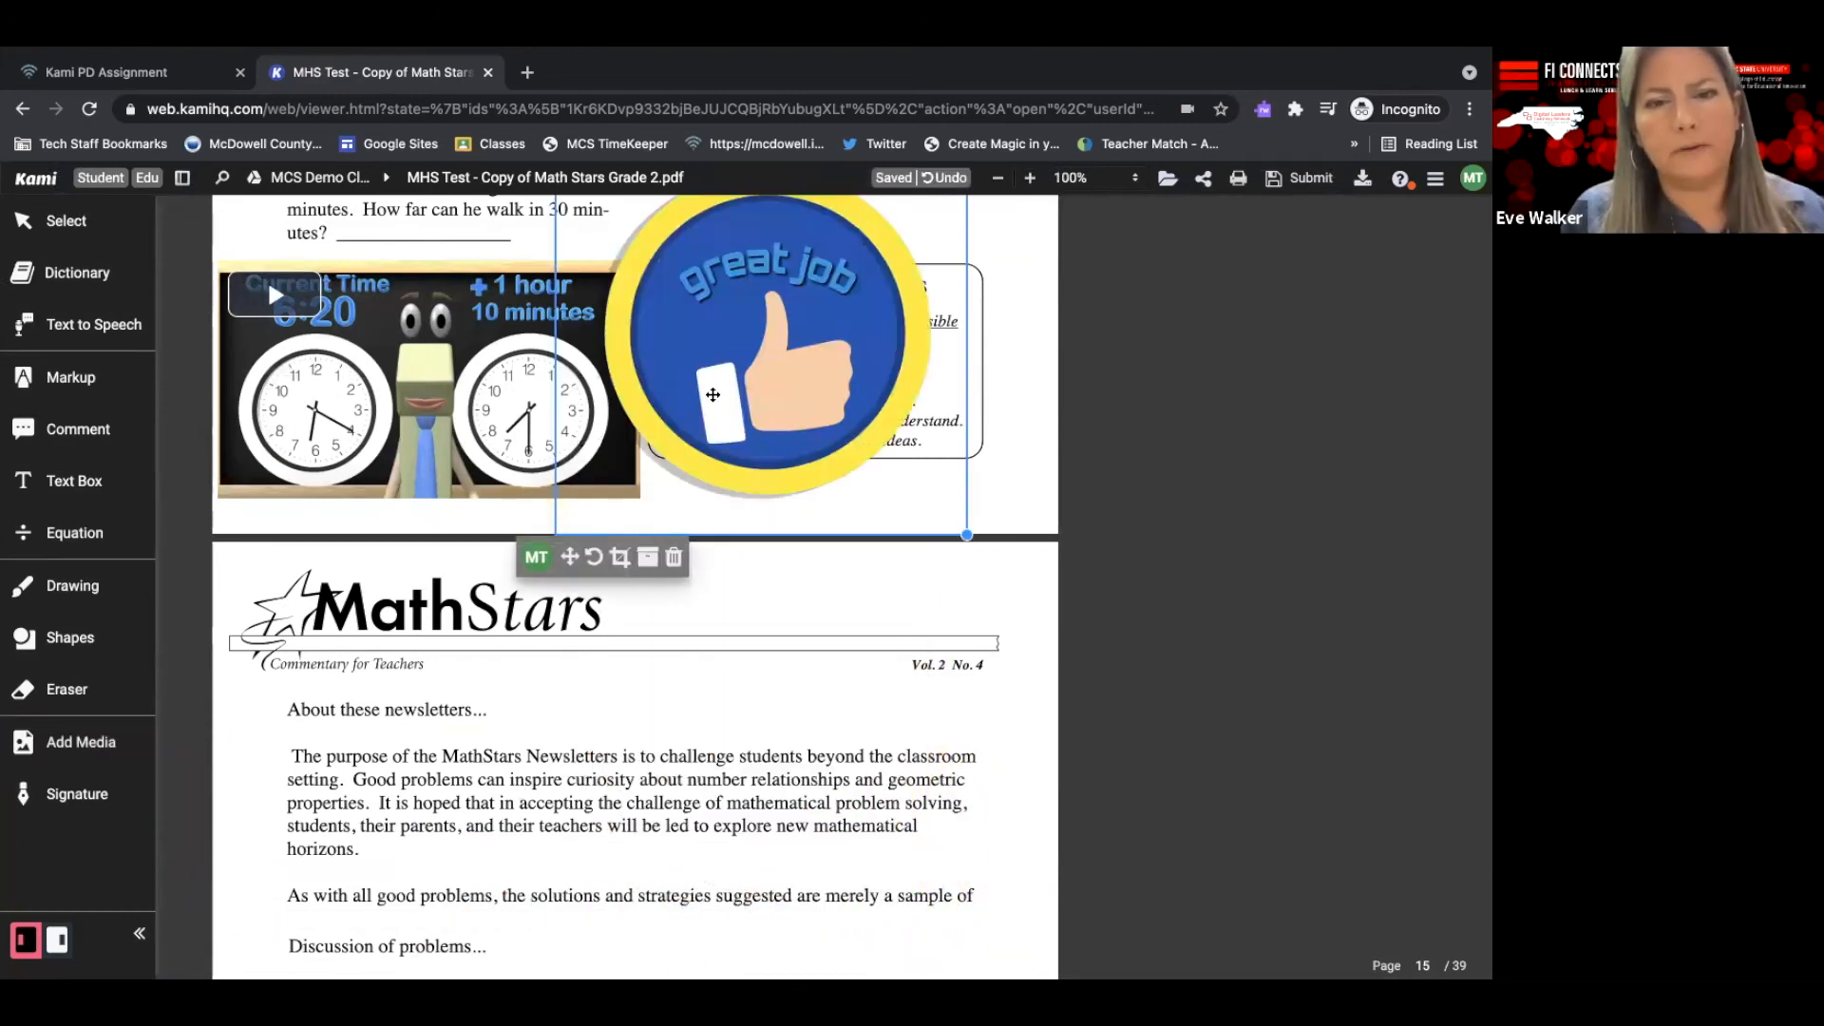
left_click_drag(685, 557, 716, 558)
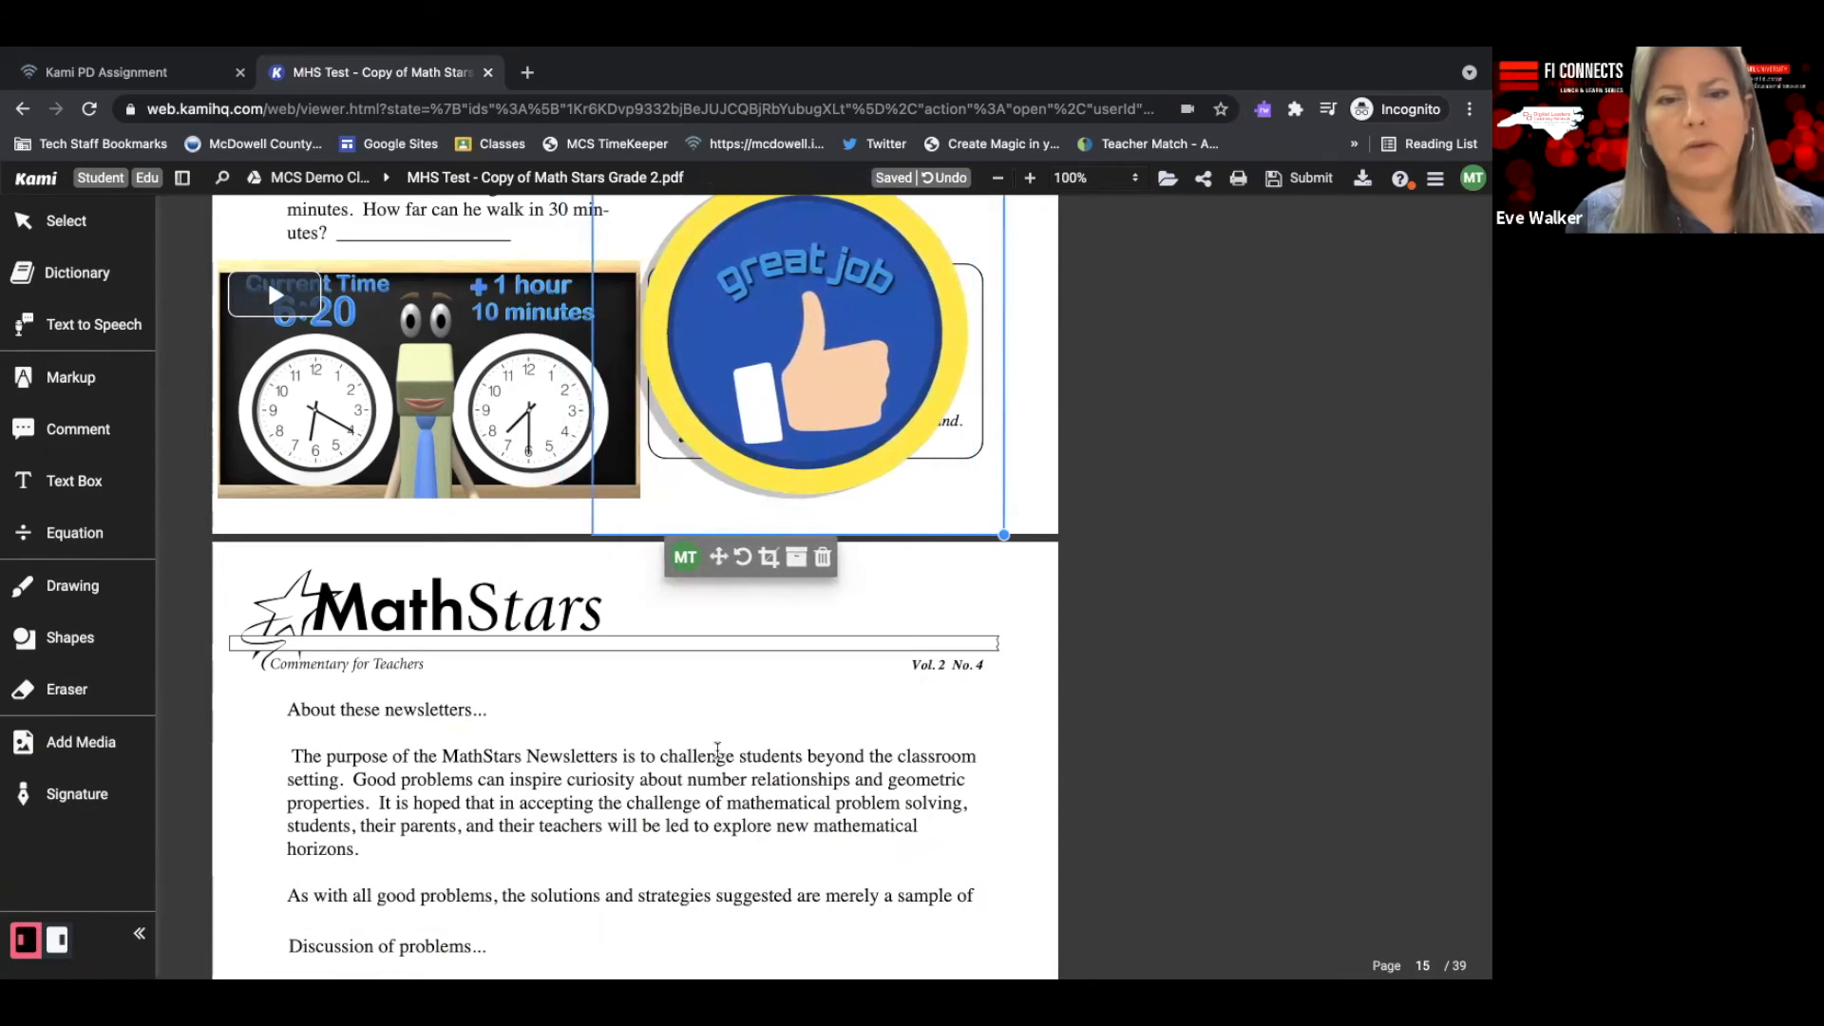
Crop the empty margins around the thumbs-up badge and move it above the Setting Personal Goals box, over the bank picture.
scroll(722, 679, "up", 5)
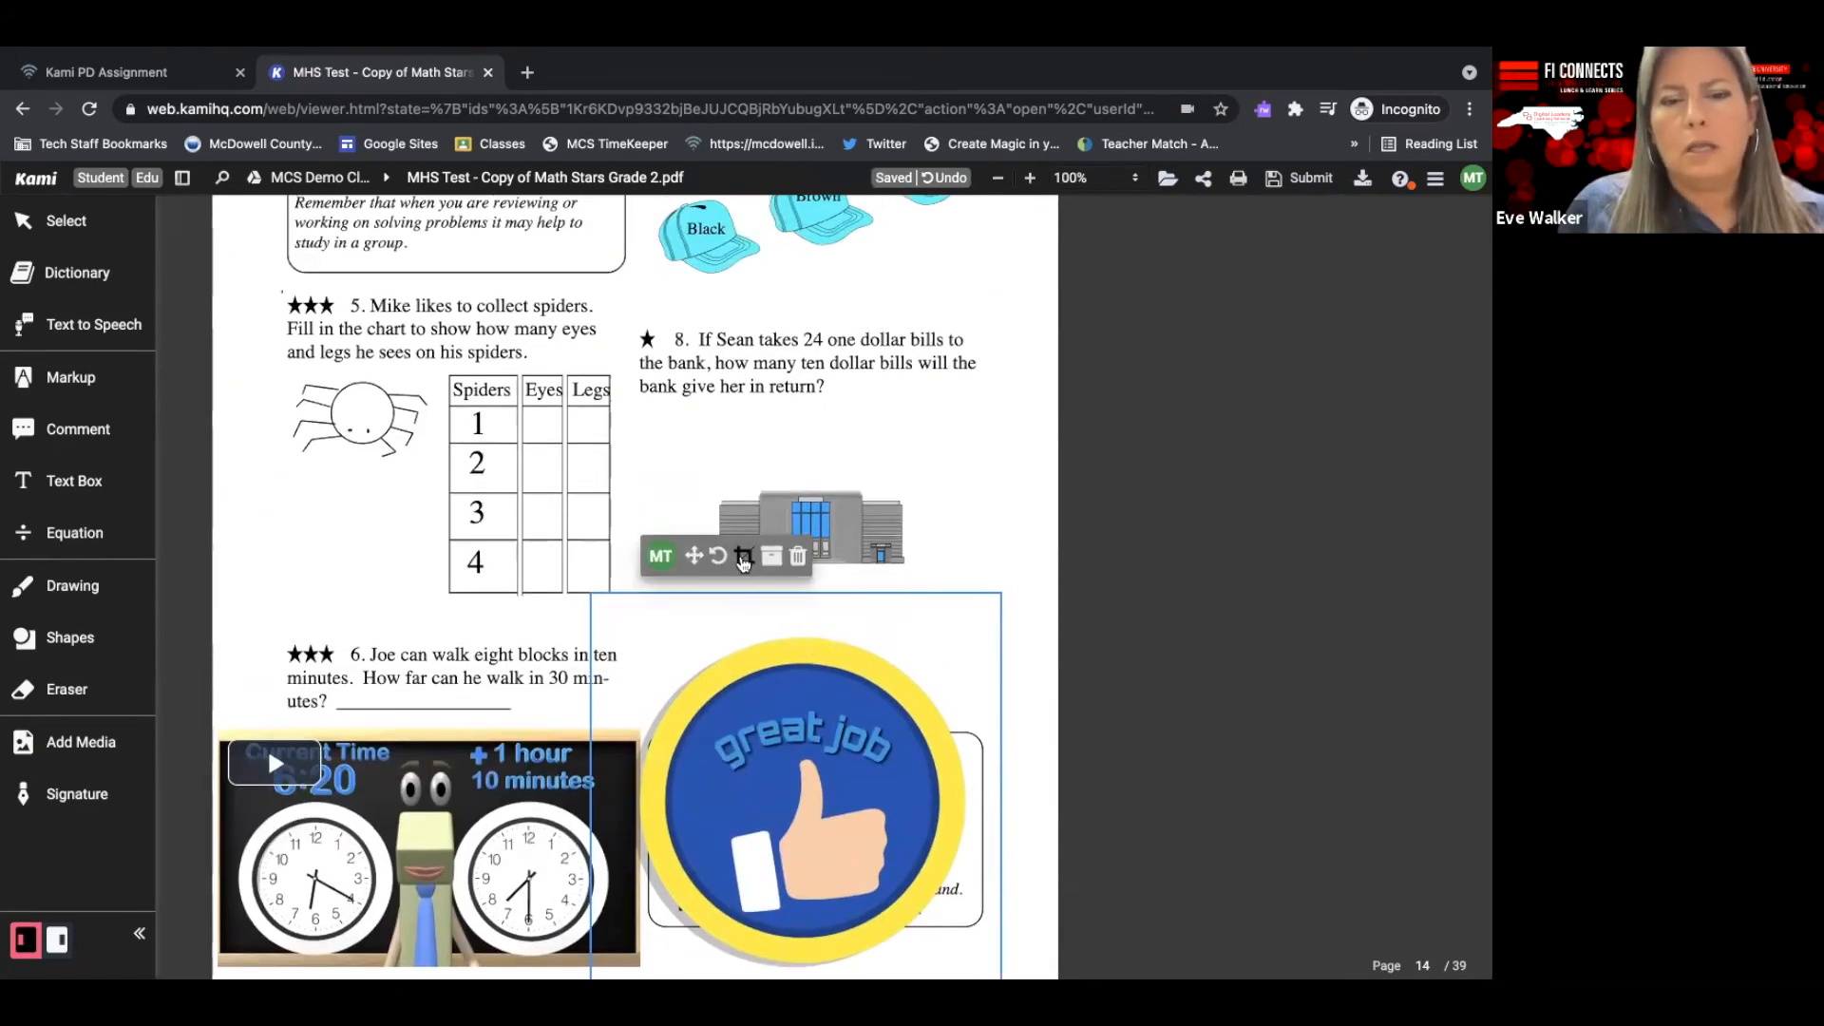
left_click(747, 565)
left_click_drag(997, 591, 951, 620)
scroll(602, 823, "down", 2)
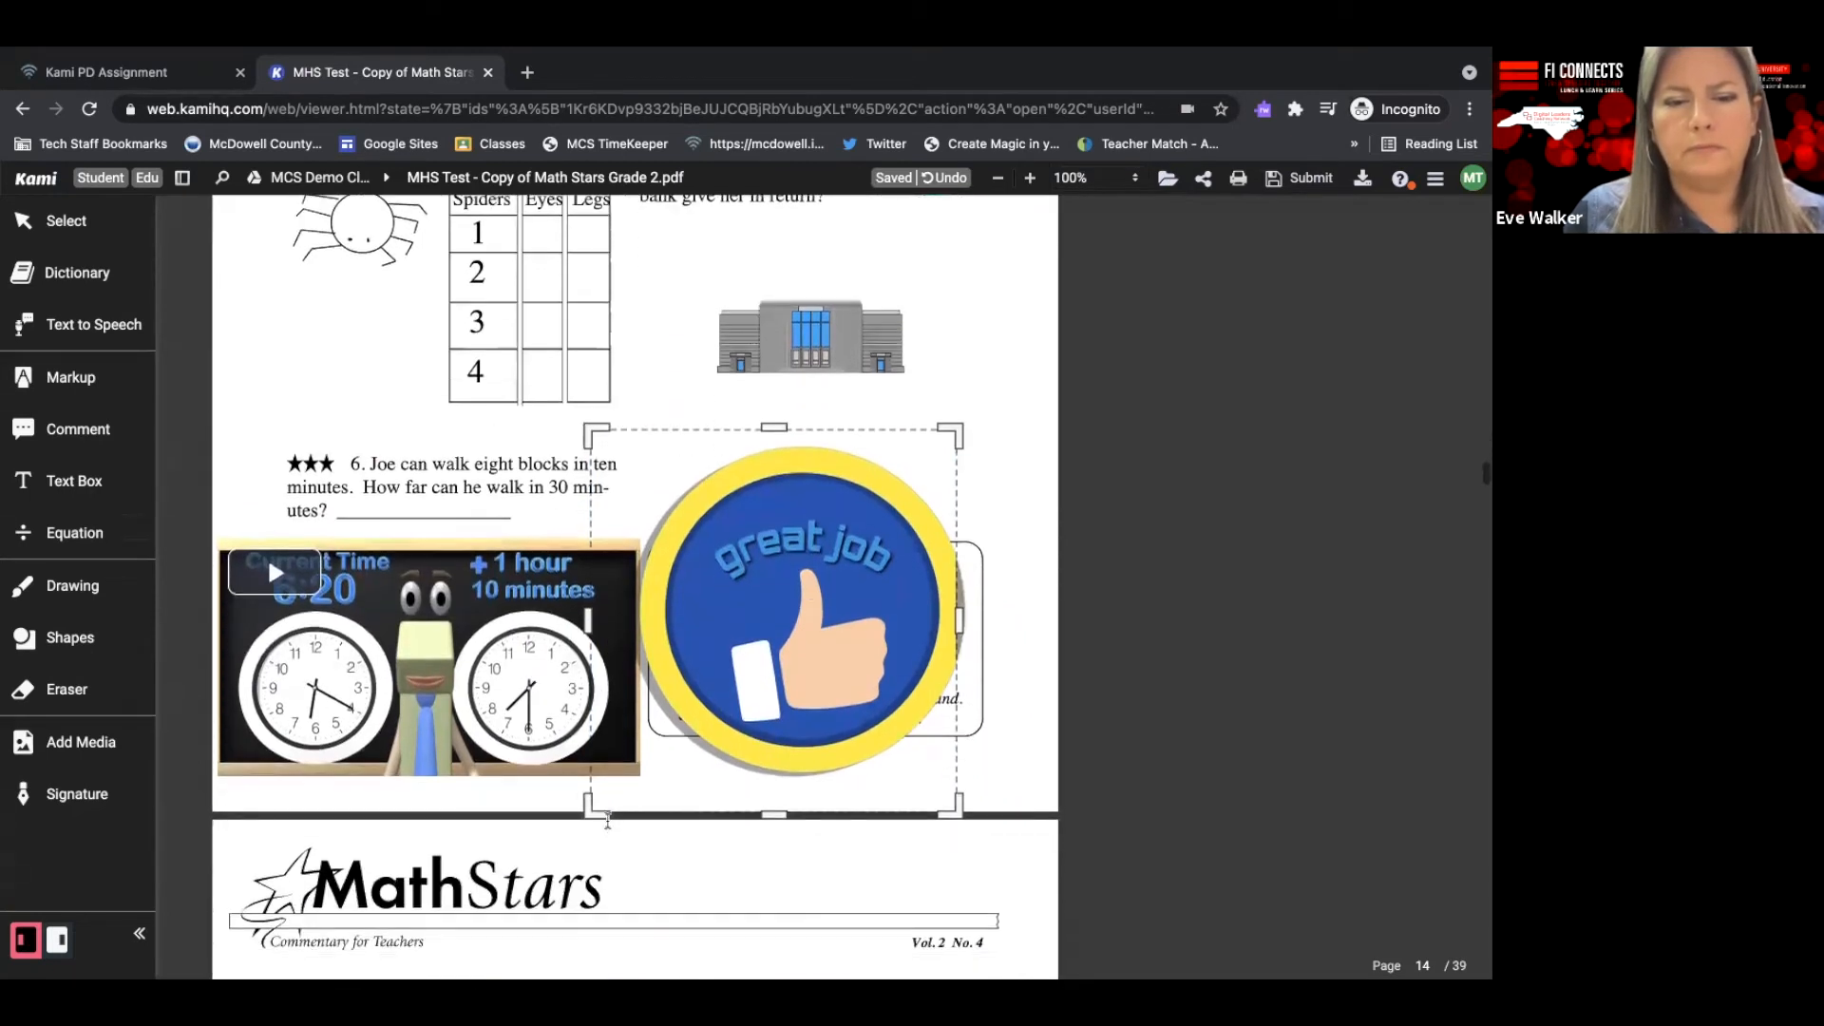
left_click_drag(591, 785, 643, 782)
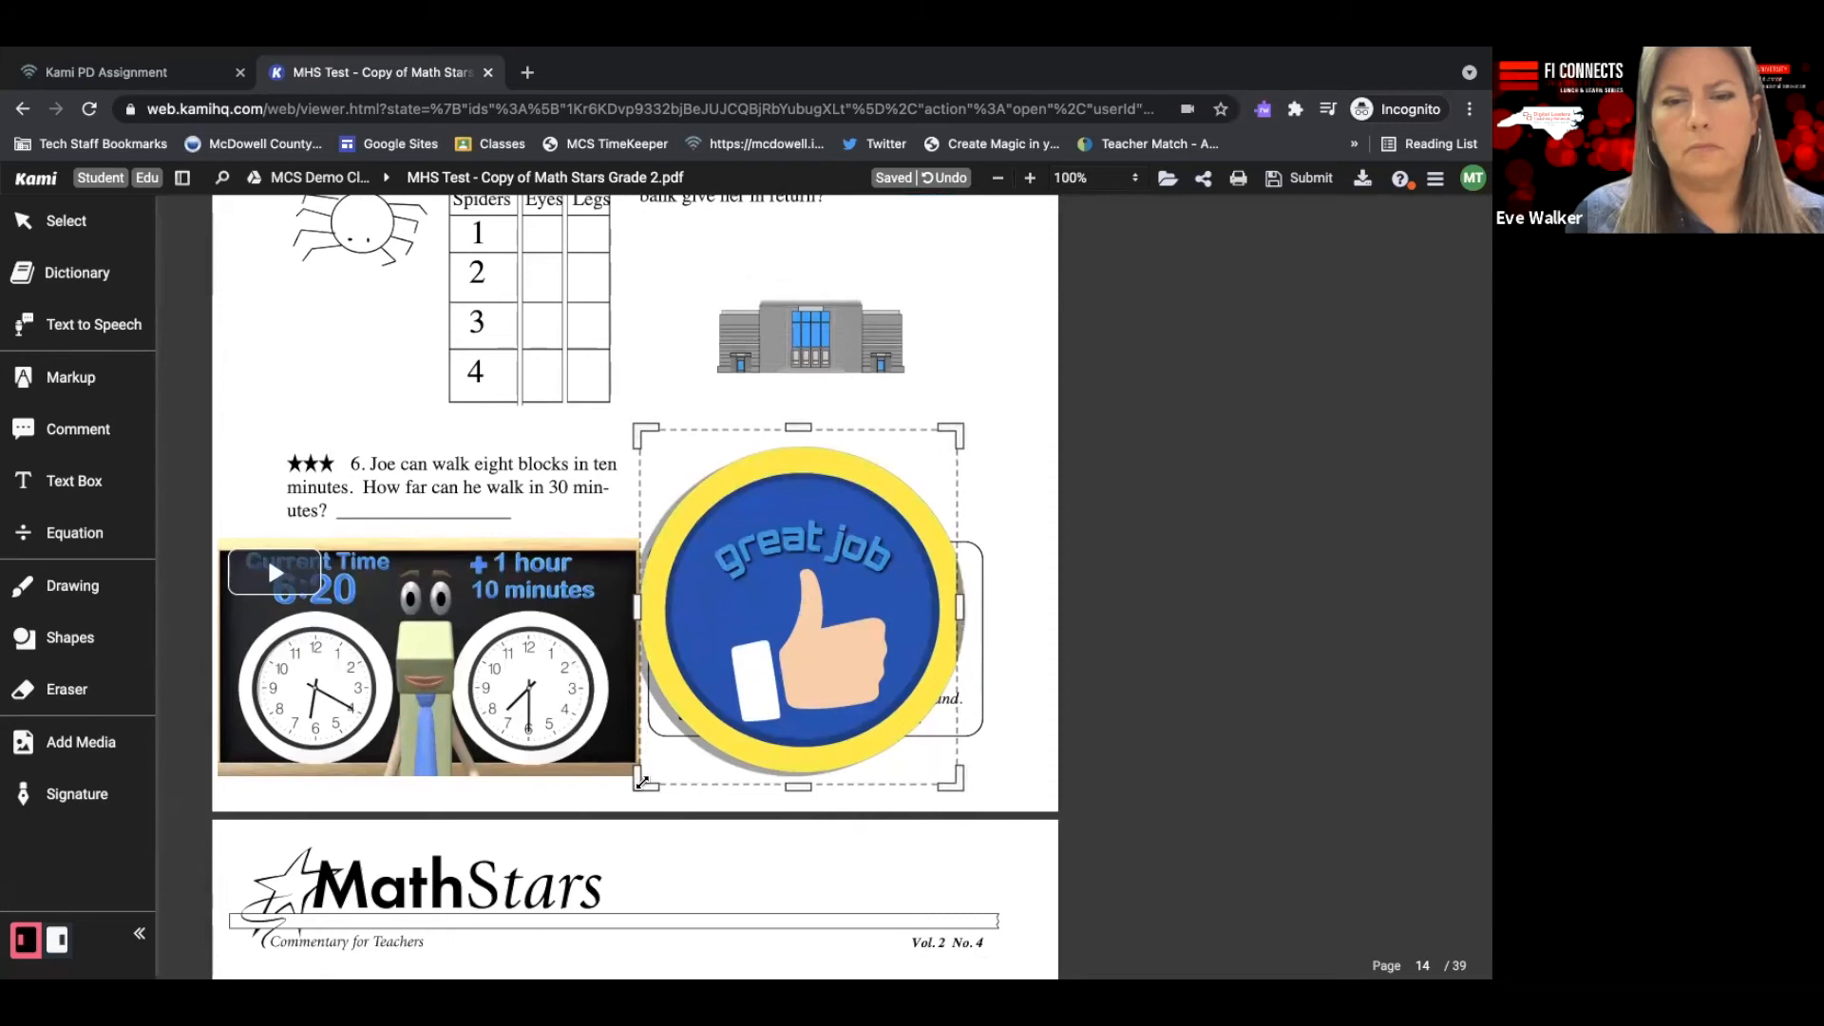
left_click(697, 347)
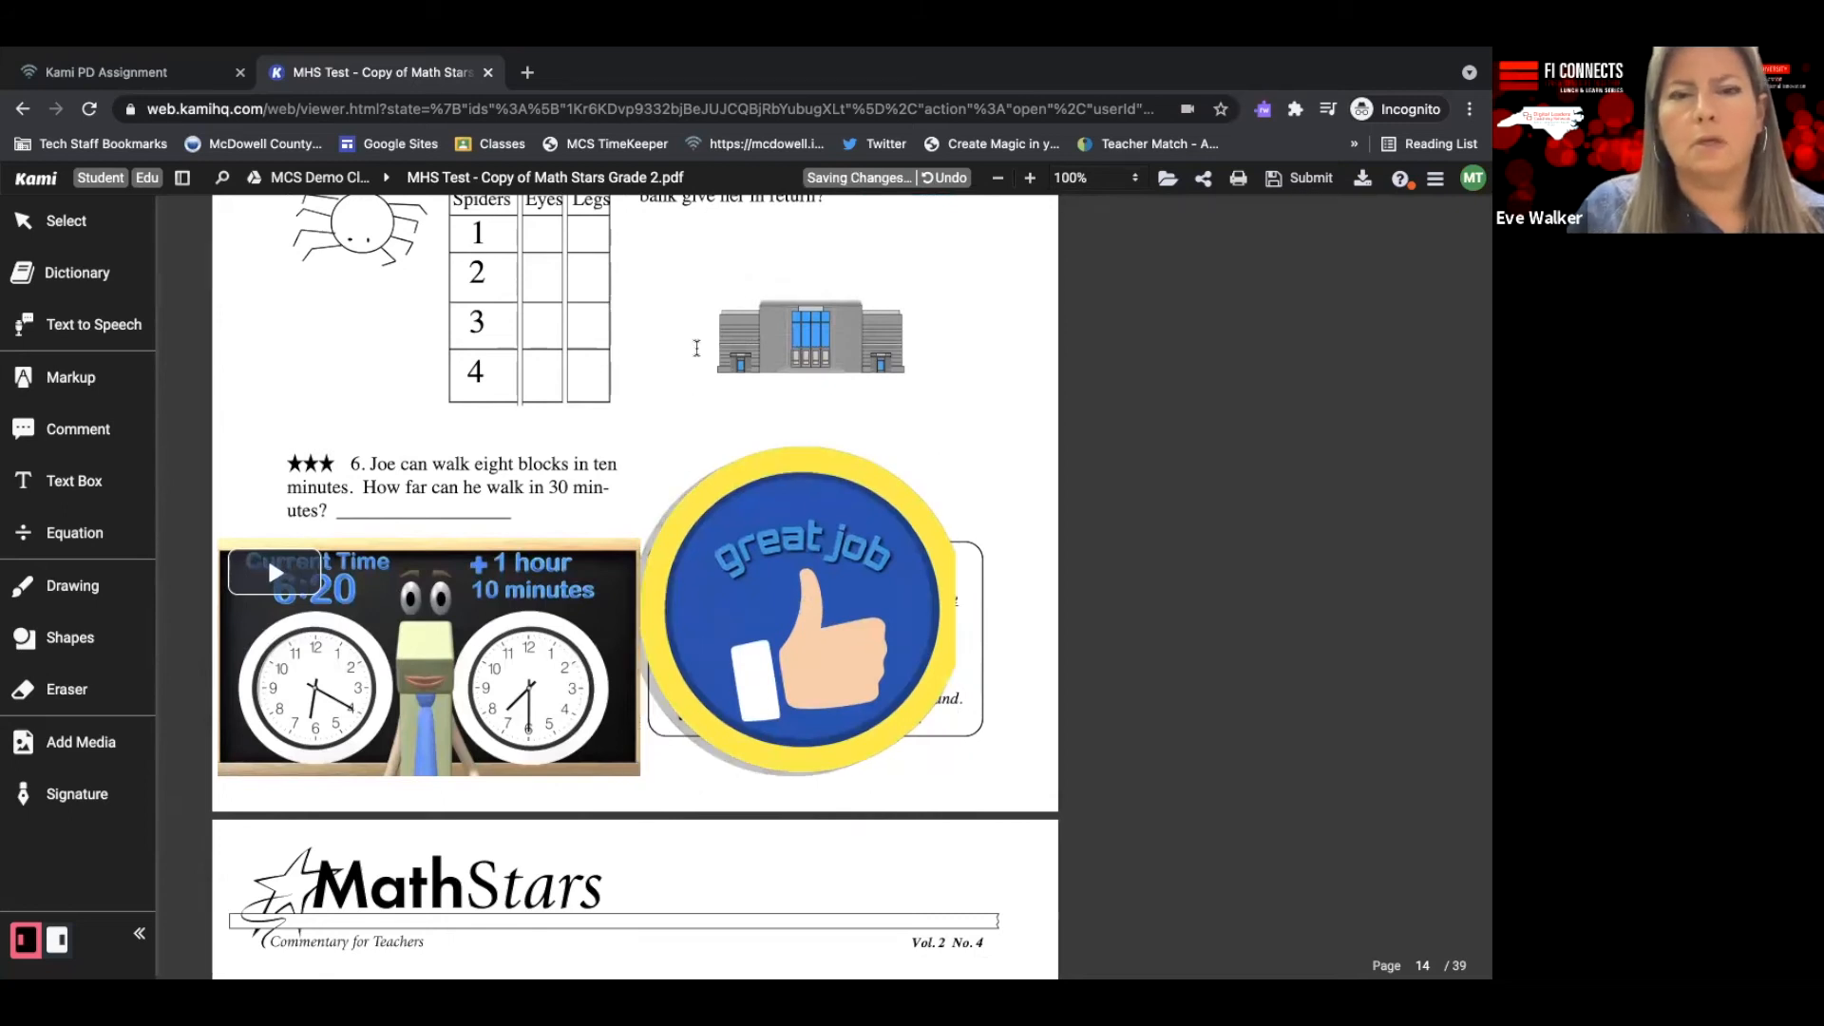
scroll(757, 465, "up", 1)
left_click_drag(747, 389, 758, 138)
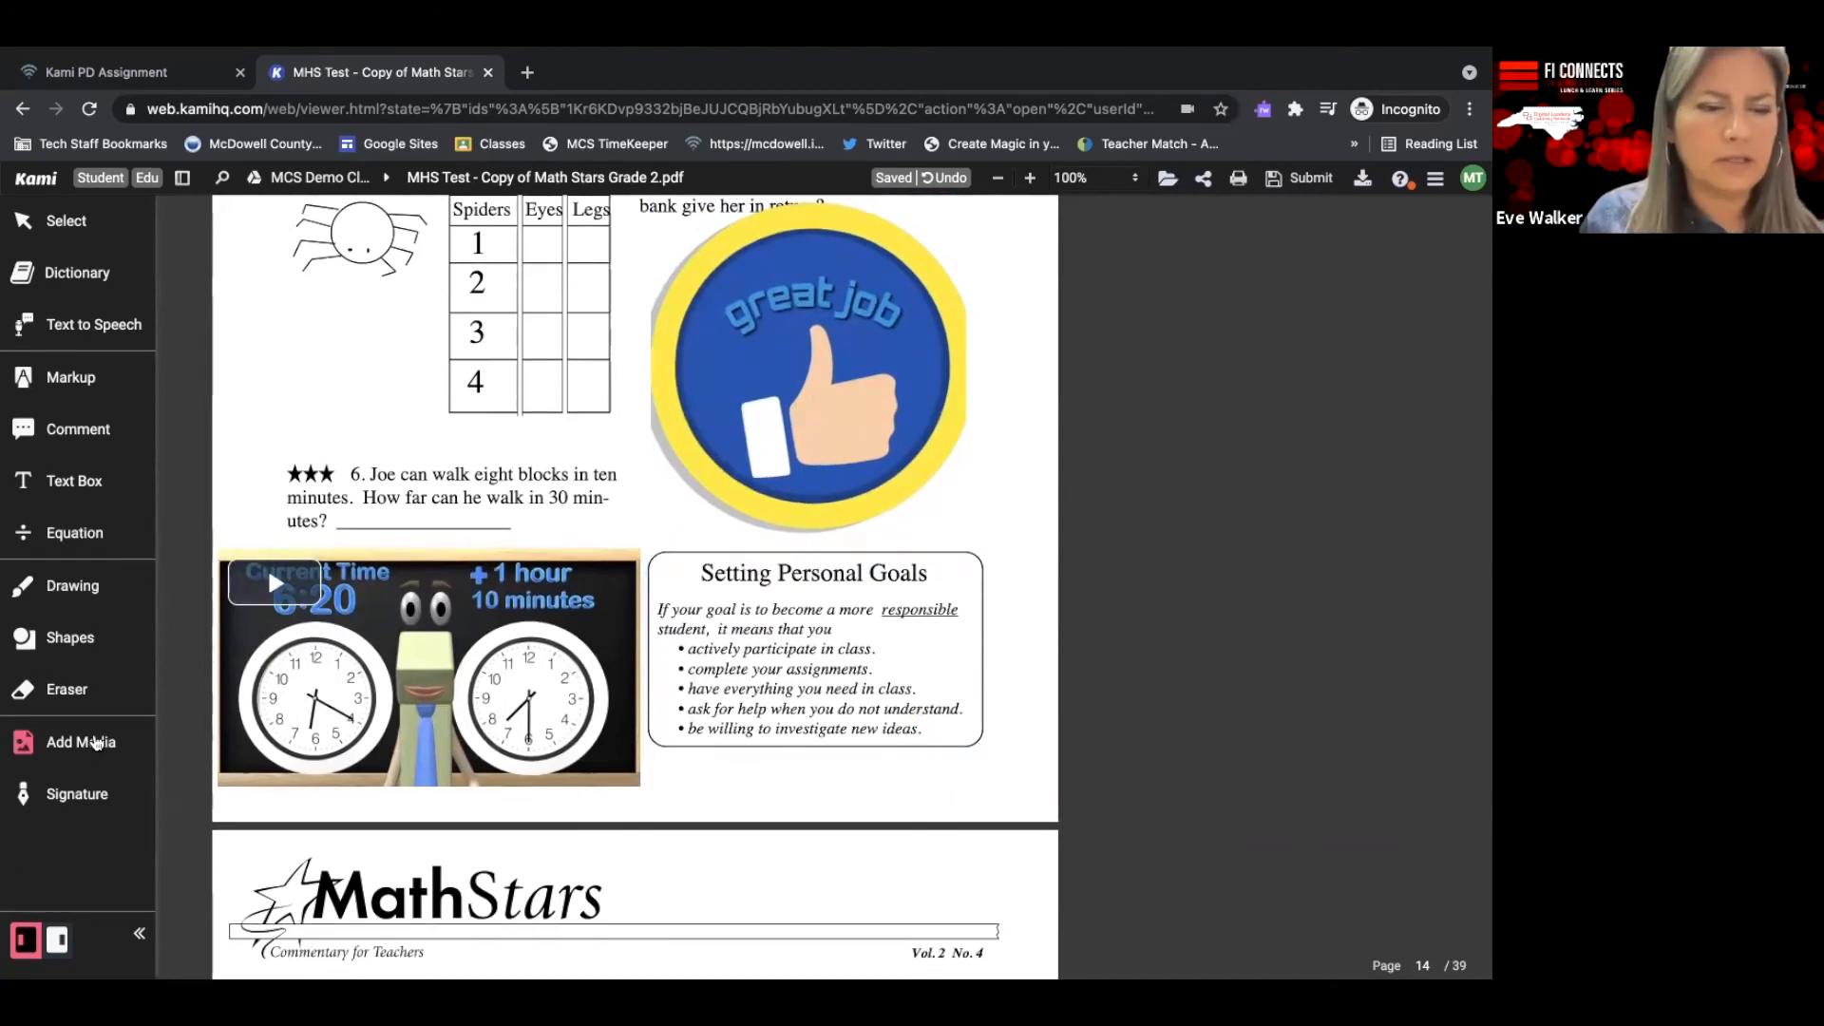
Look over the Add Media sources and the ways of adding a new signature, leaving without adding anything.
left_click(95, 741)
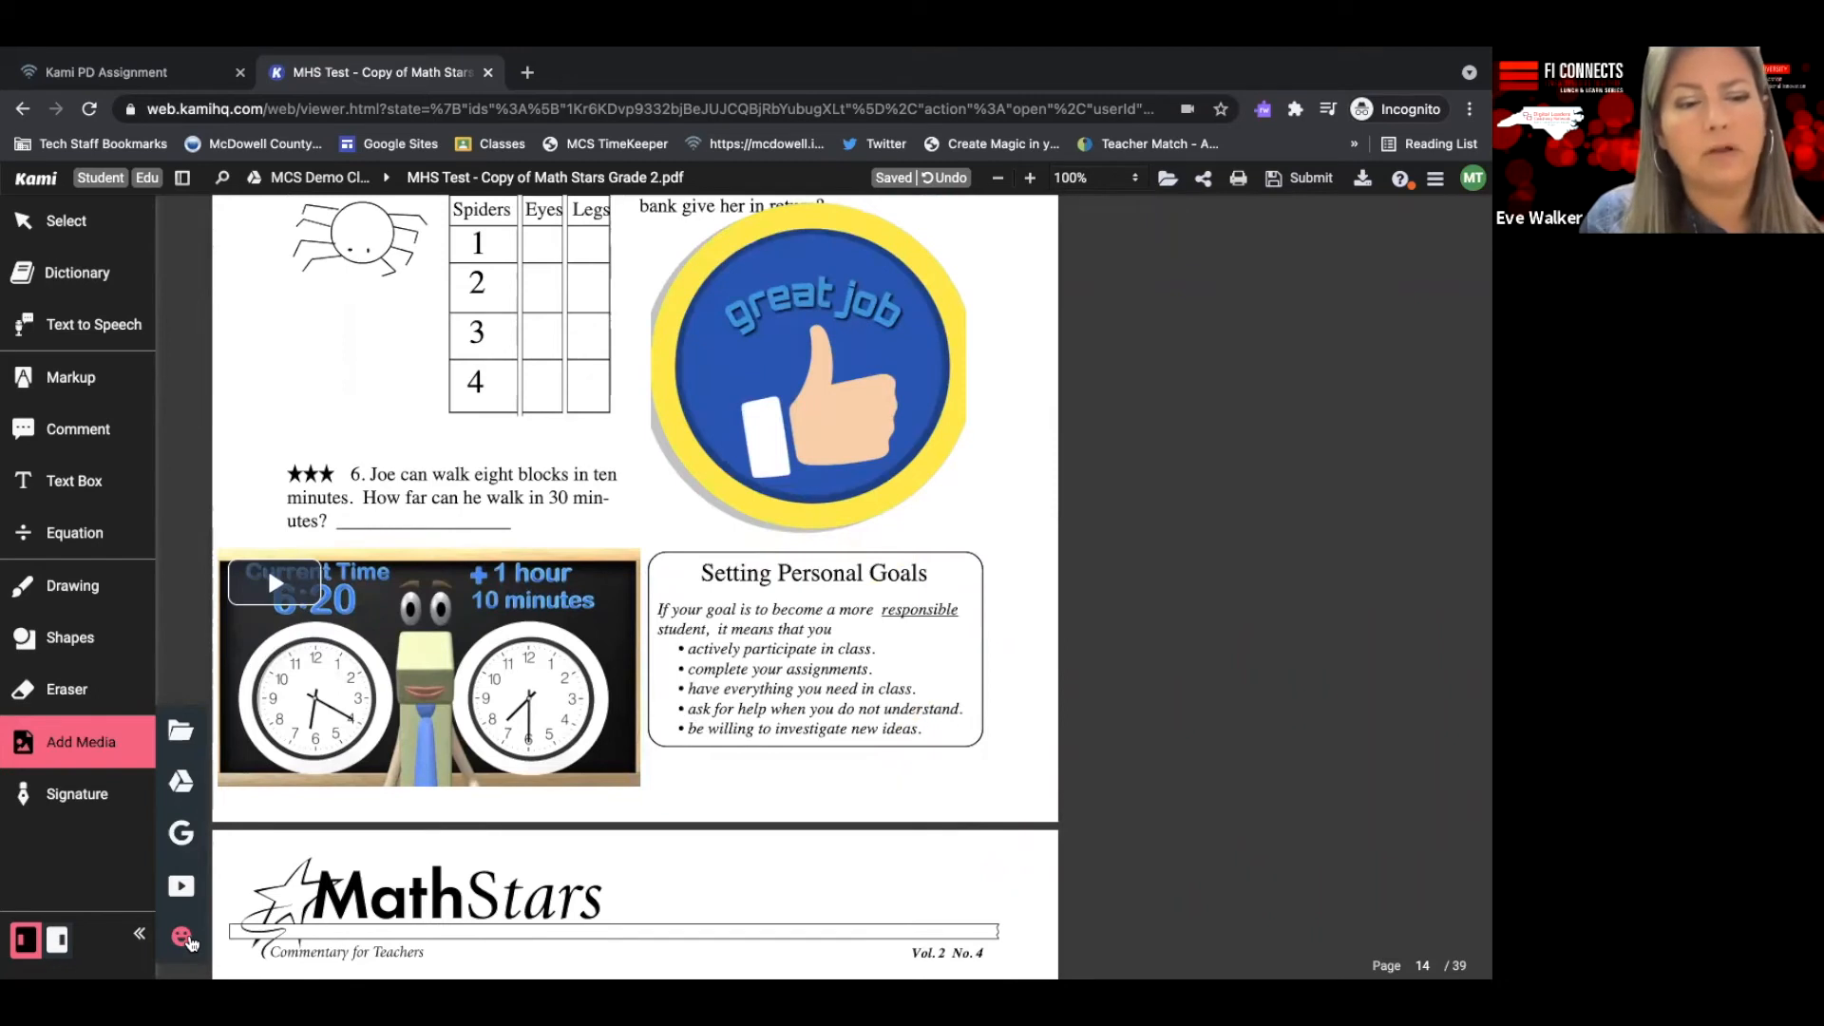
left_click(107, 798)
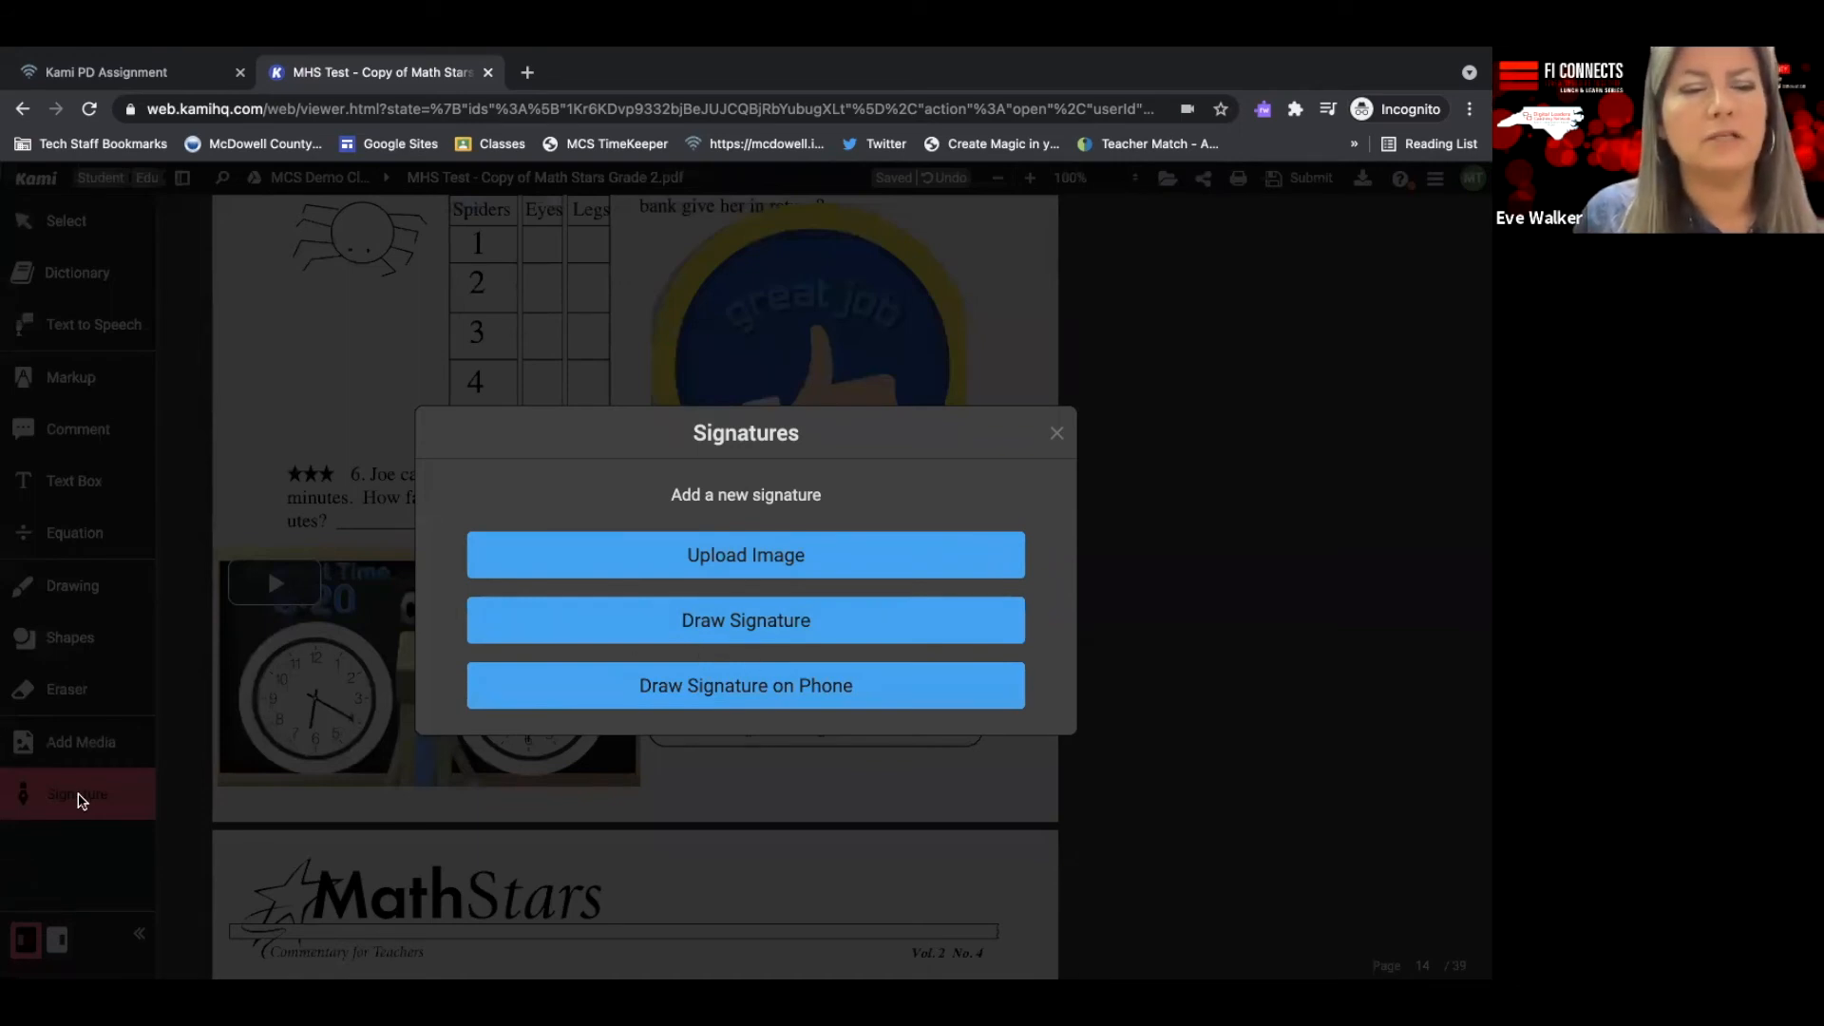
left_click(1056, 434)
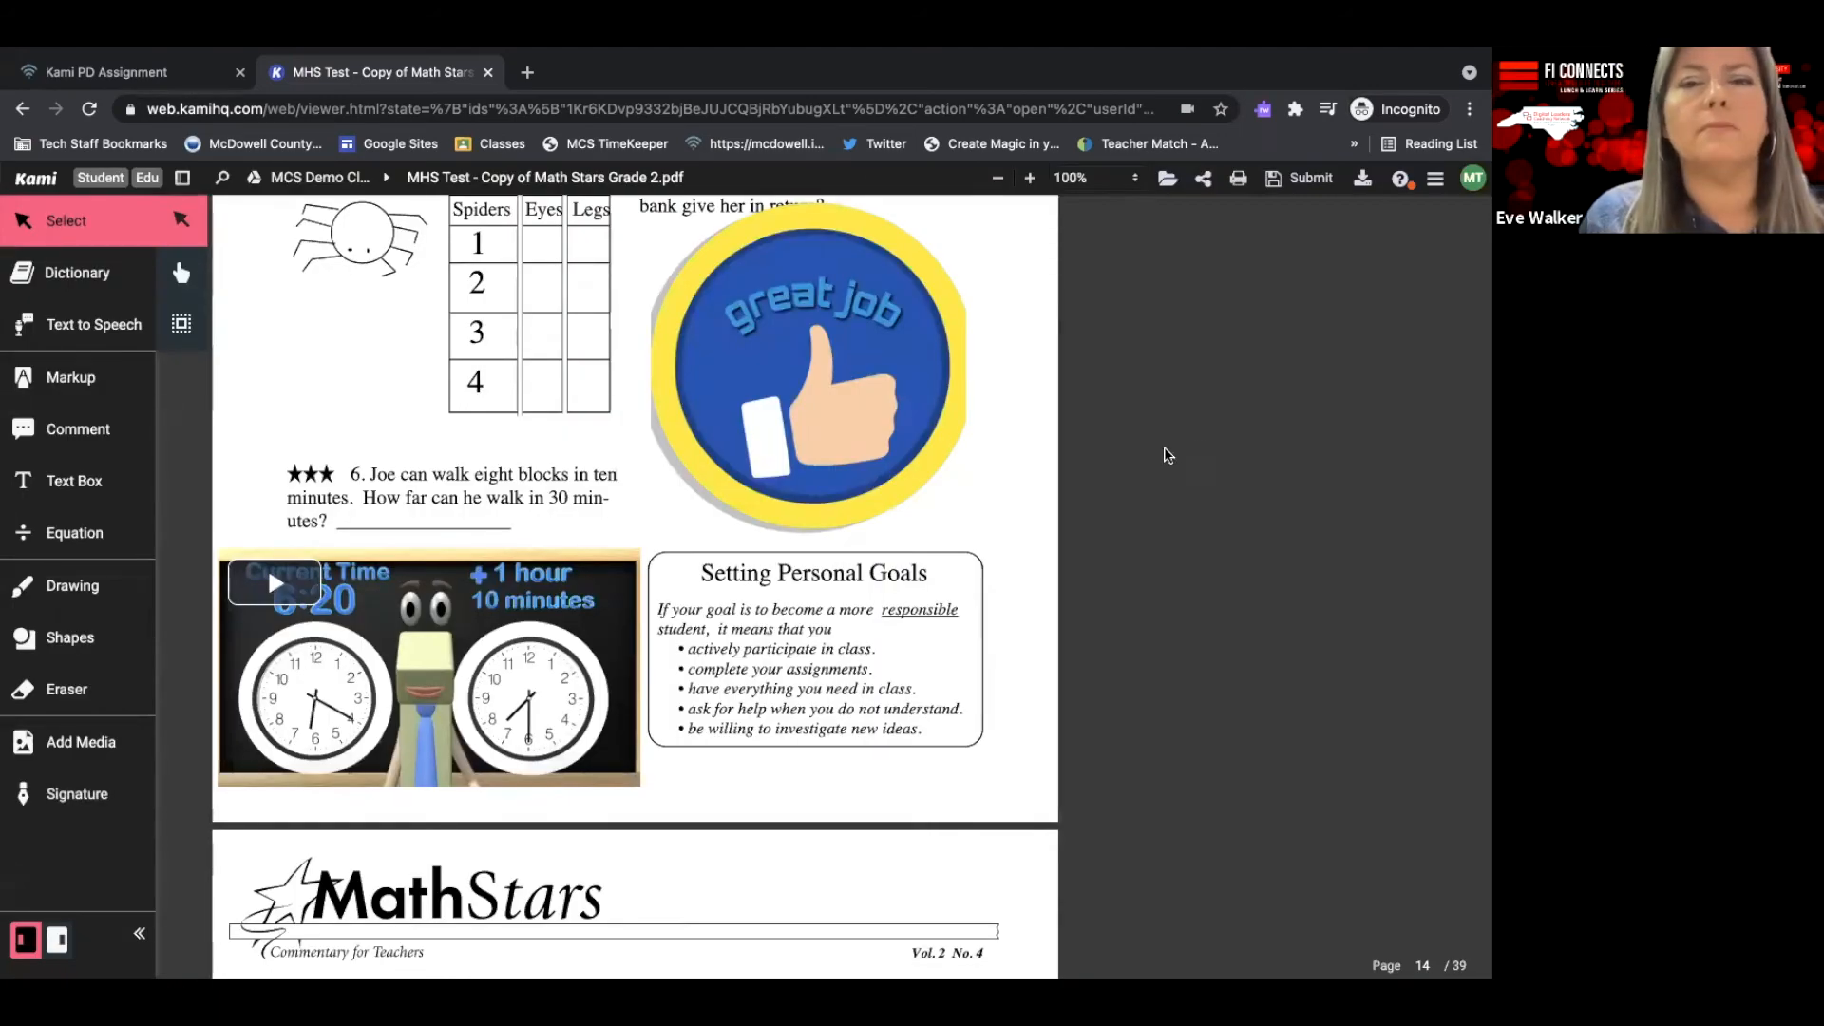
scroll(998, 632, "down", 3)
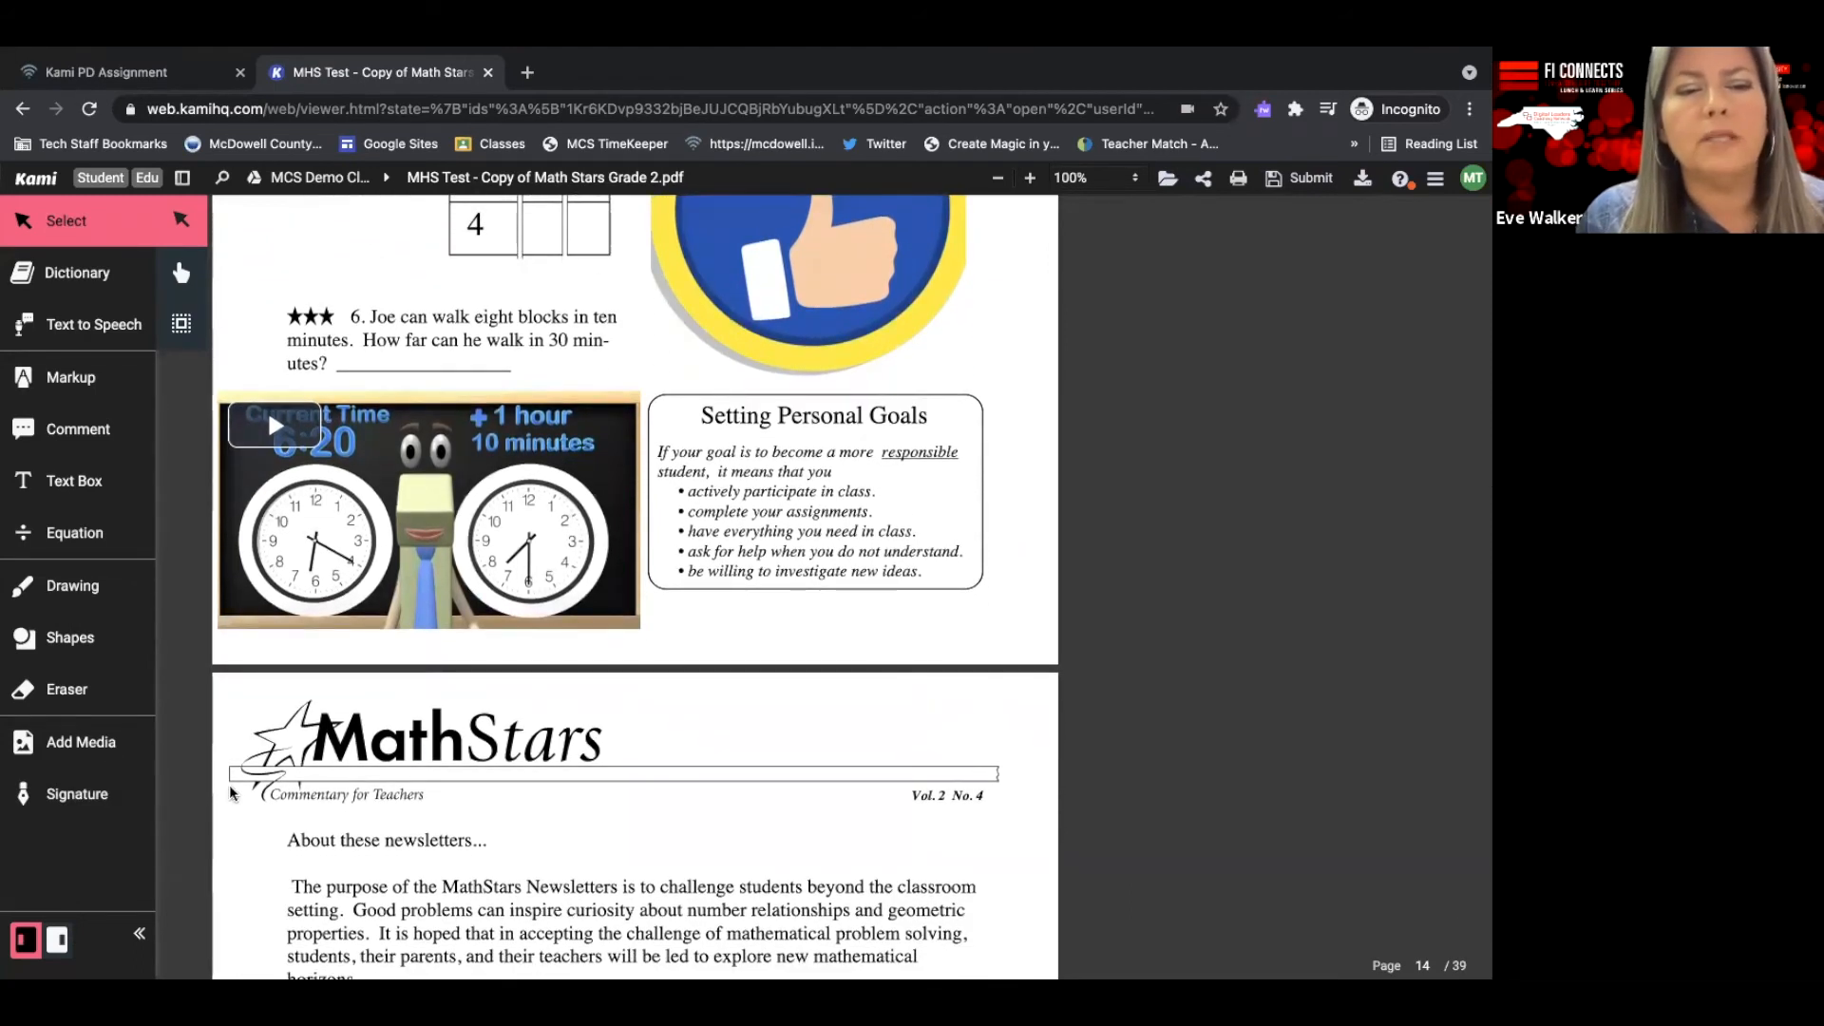
Look through the Math Stars pages after the annotated worksheet, including the teacher commentary, and back up to the Strategy of the Month box.
scroll(231, 793, "down", 8)
scroll(231, 793, "down", 2)
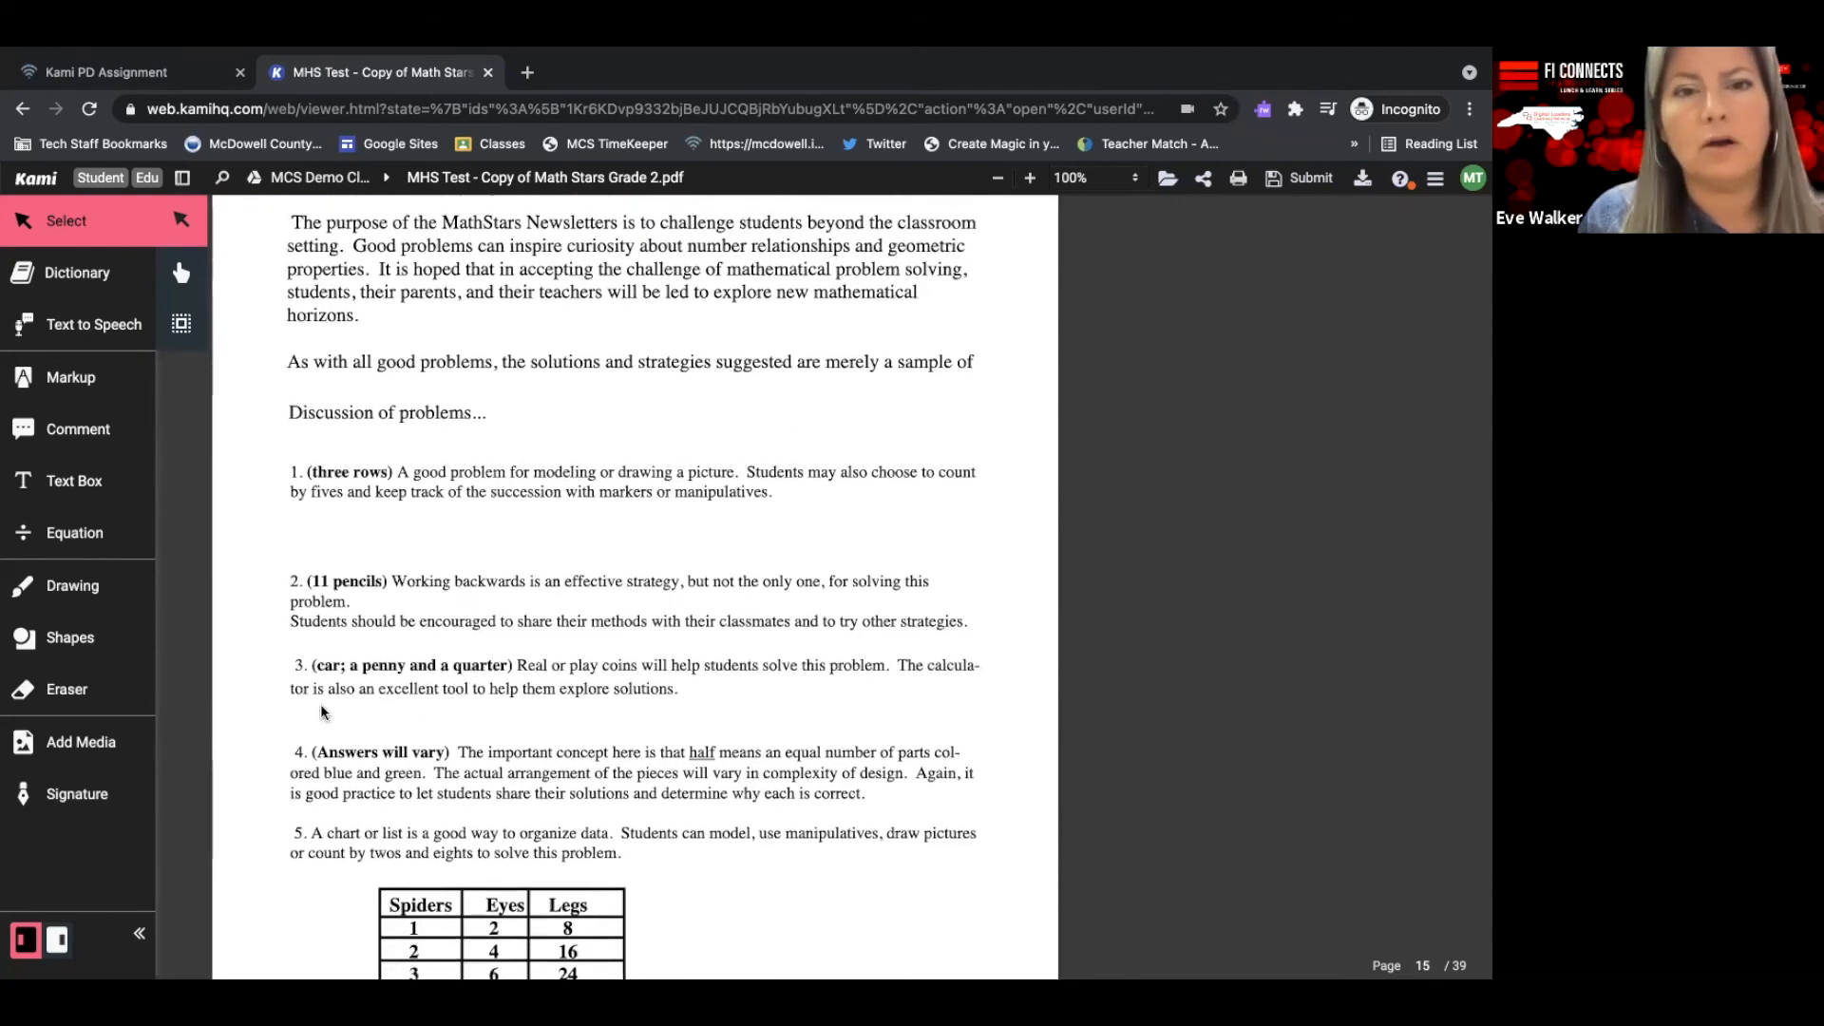
scroll(351, 681, "down", 4)
scroll(351, 681, "down", 6)
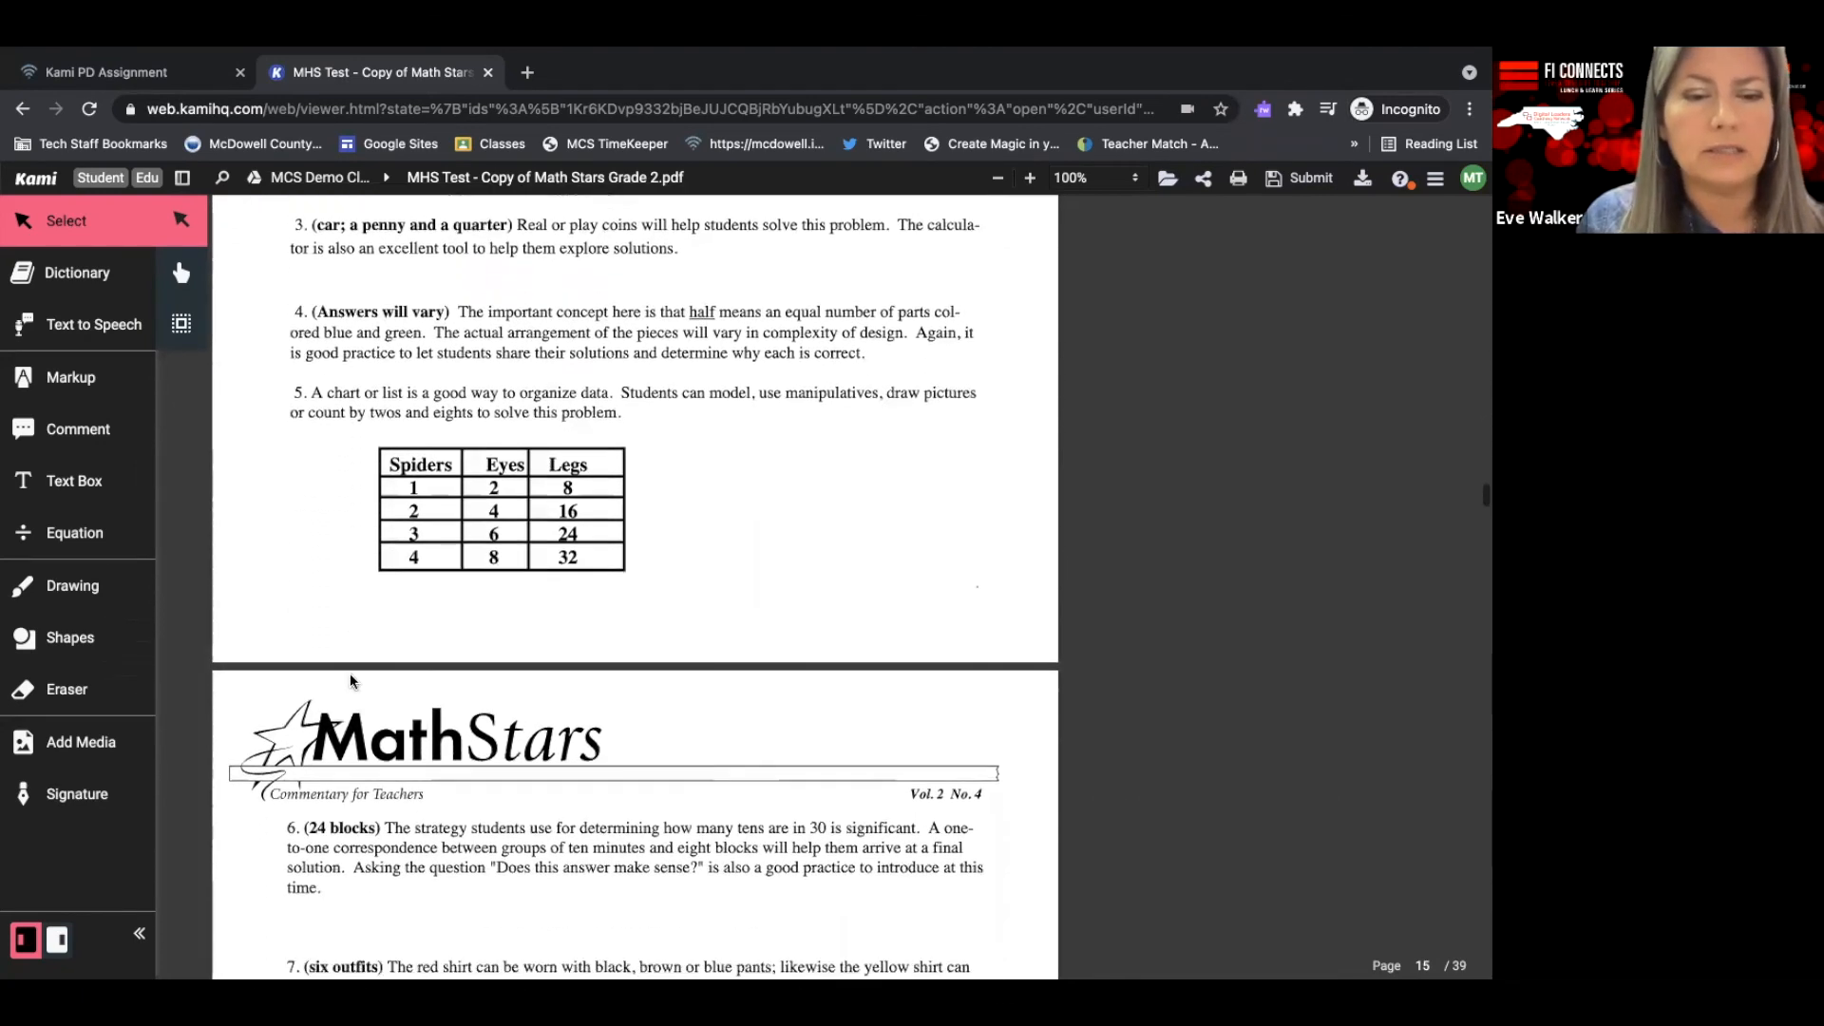
scroll(351, 682, "up", 1)
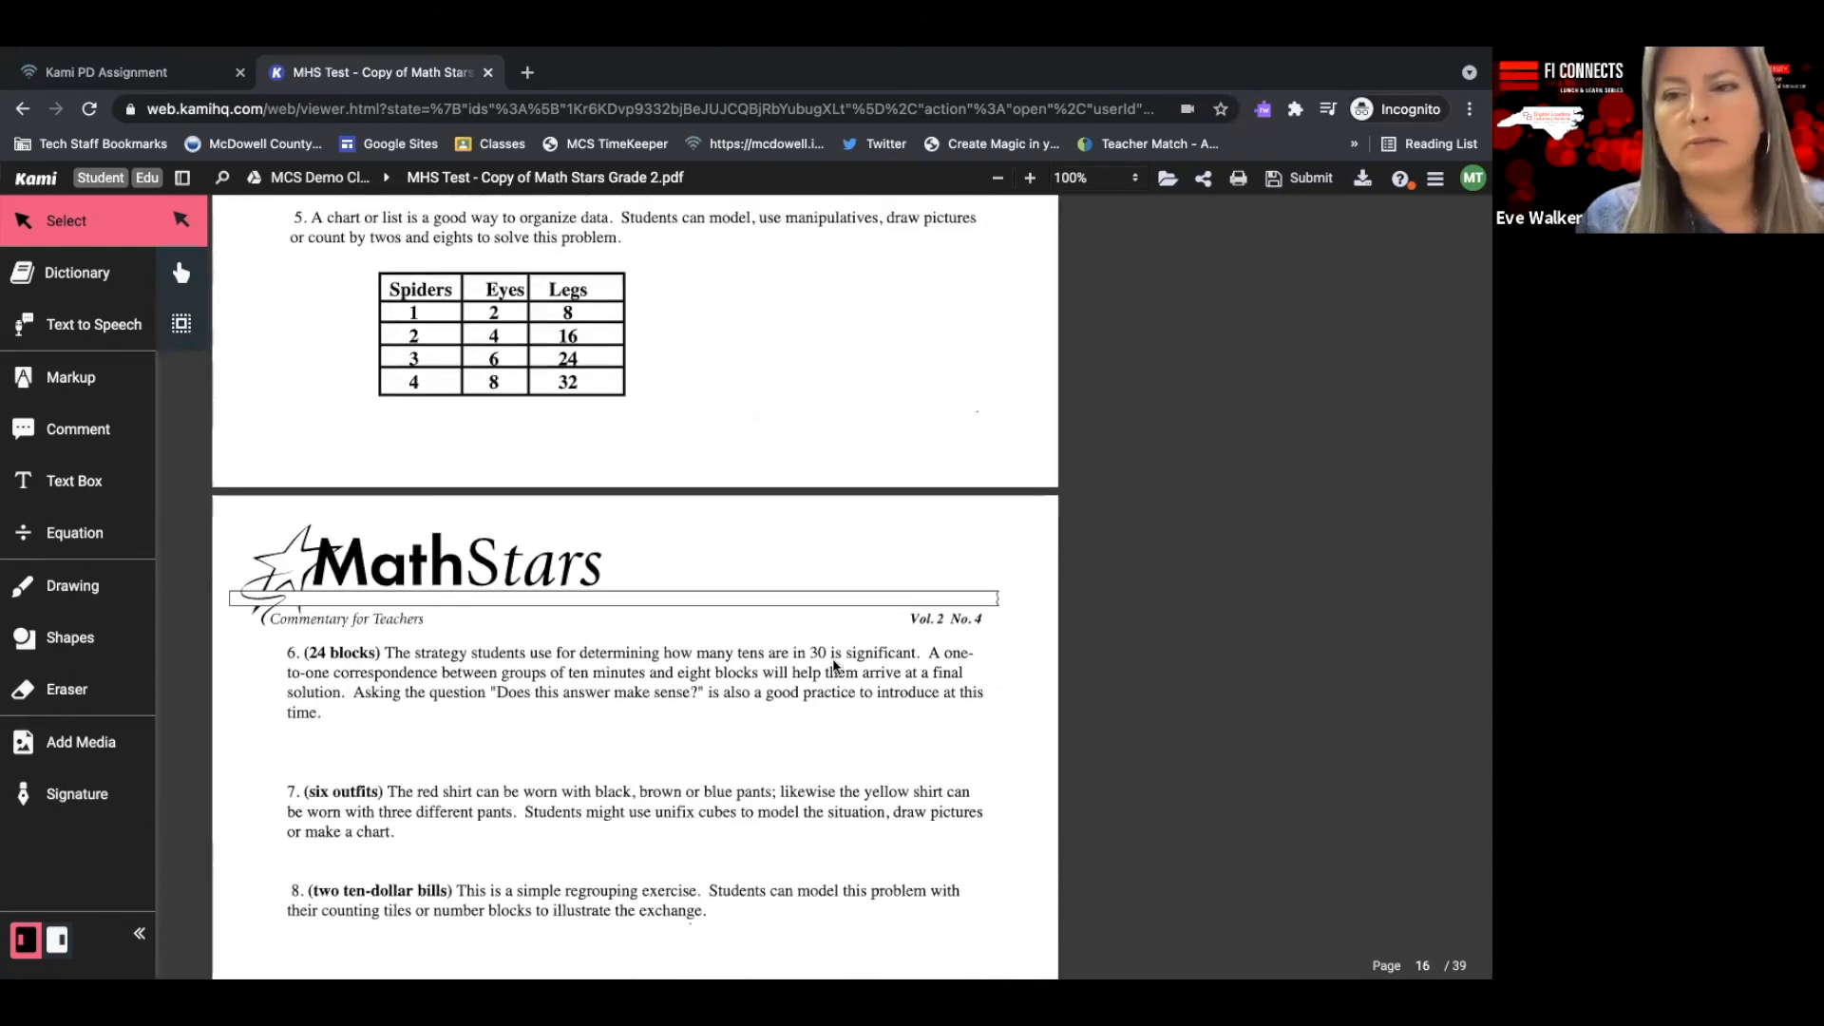
scroll(834, 665, "up", 15)
scroll(835, 665, "up", 13)
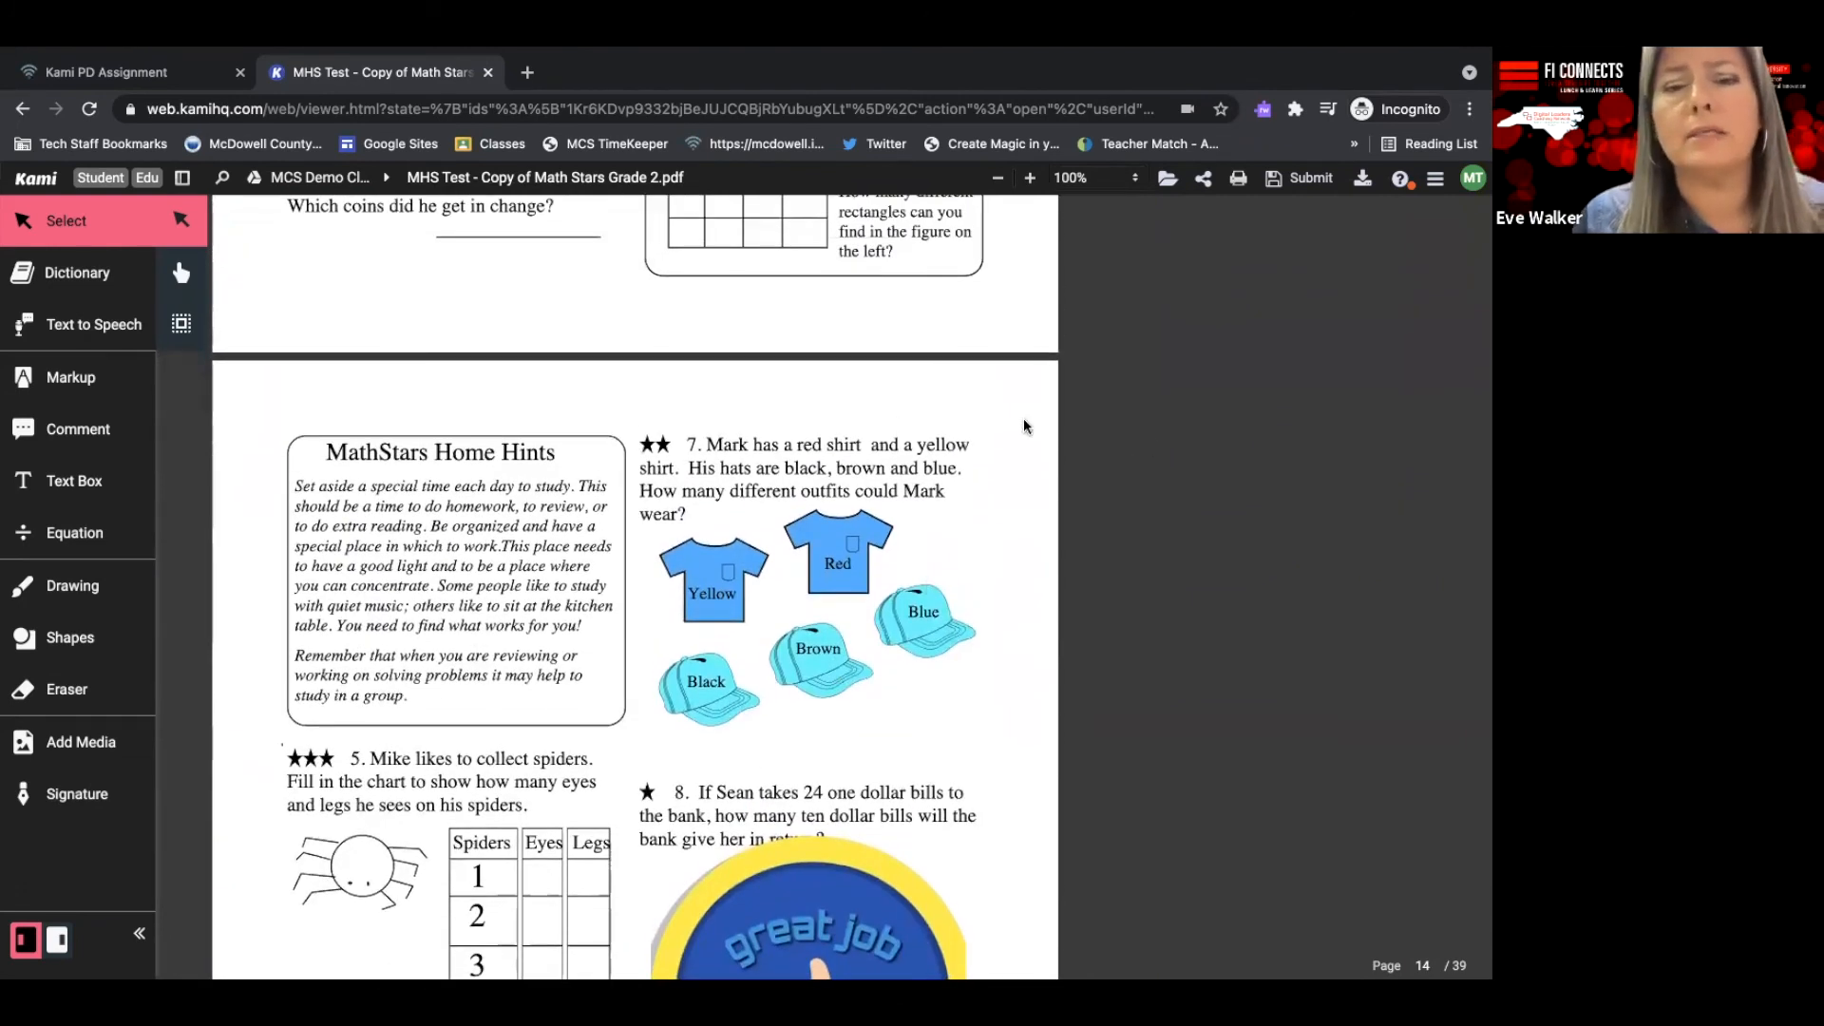
scroll(1093, 383, "up", 2)
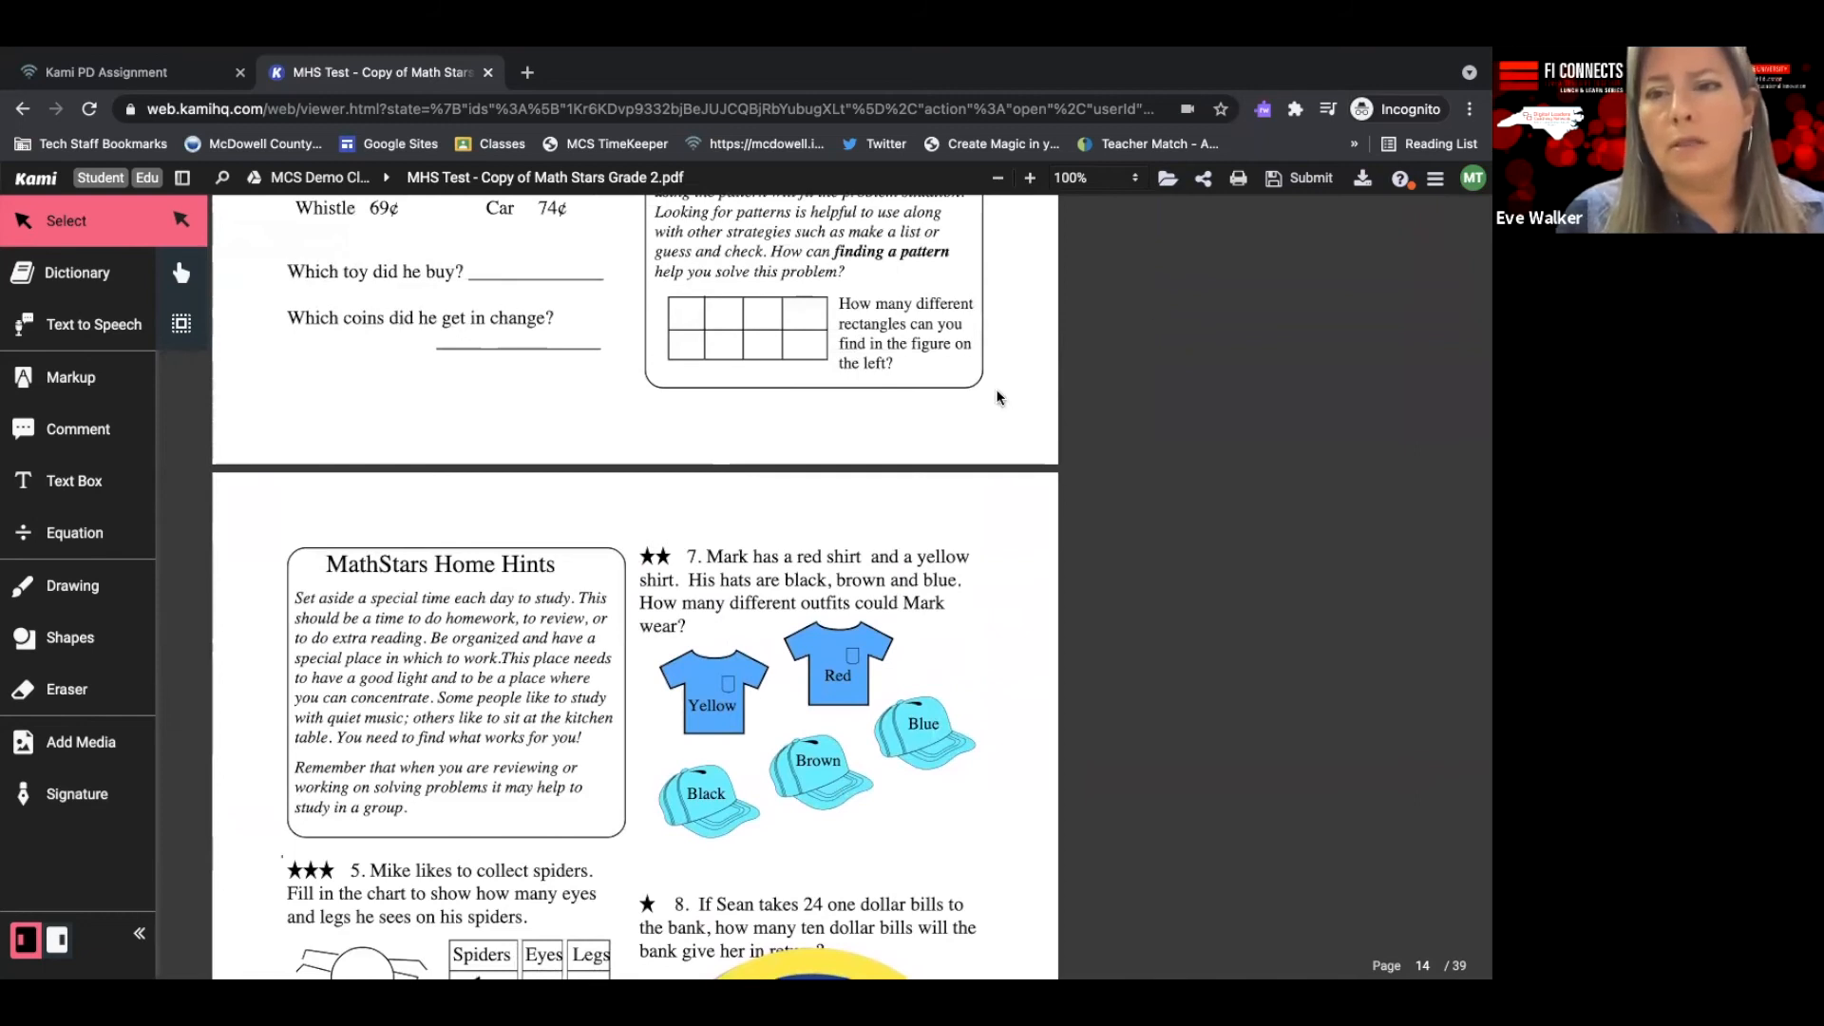
scroll(993, 392, "up", 5)
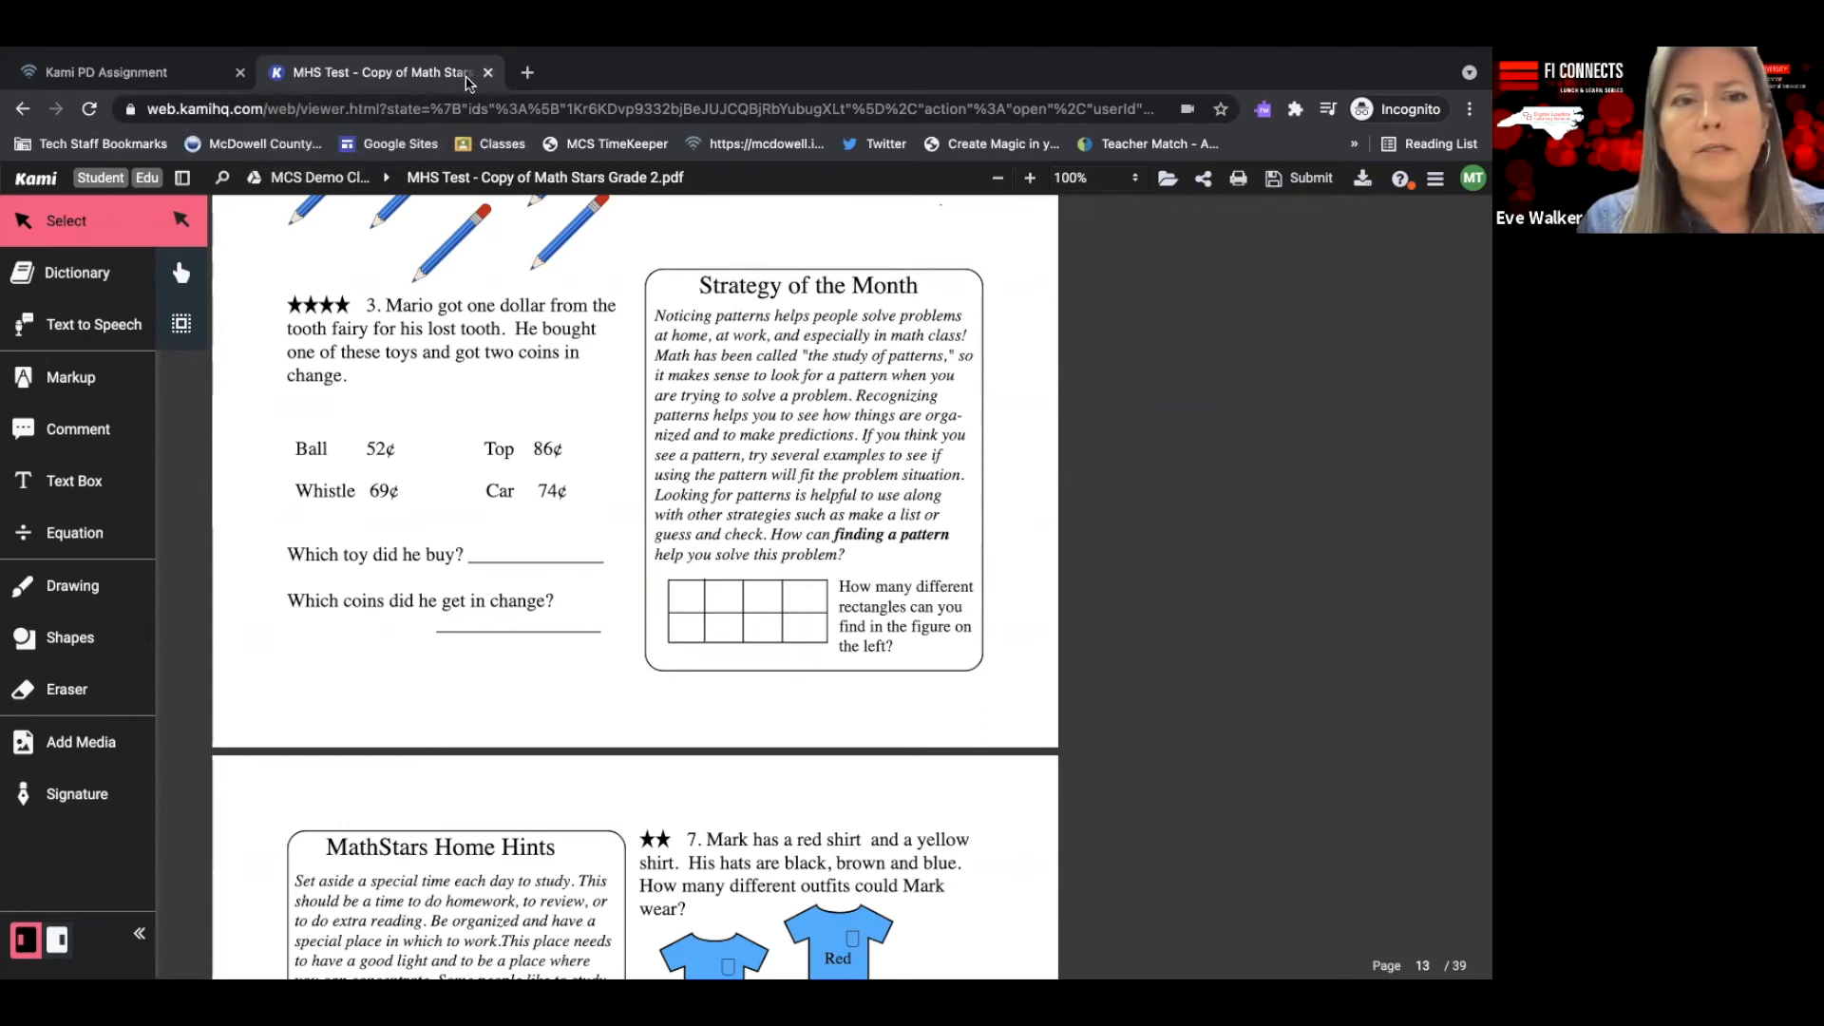
Close the student's Math Stars PDF and open Kami's start page in the teacher's Chrome window.
left_click(490, 74)
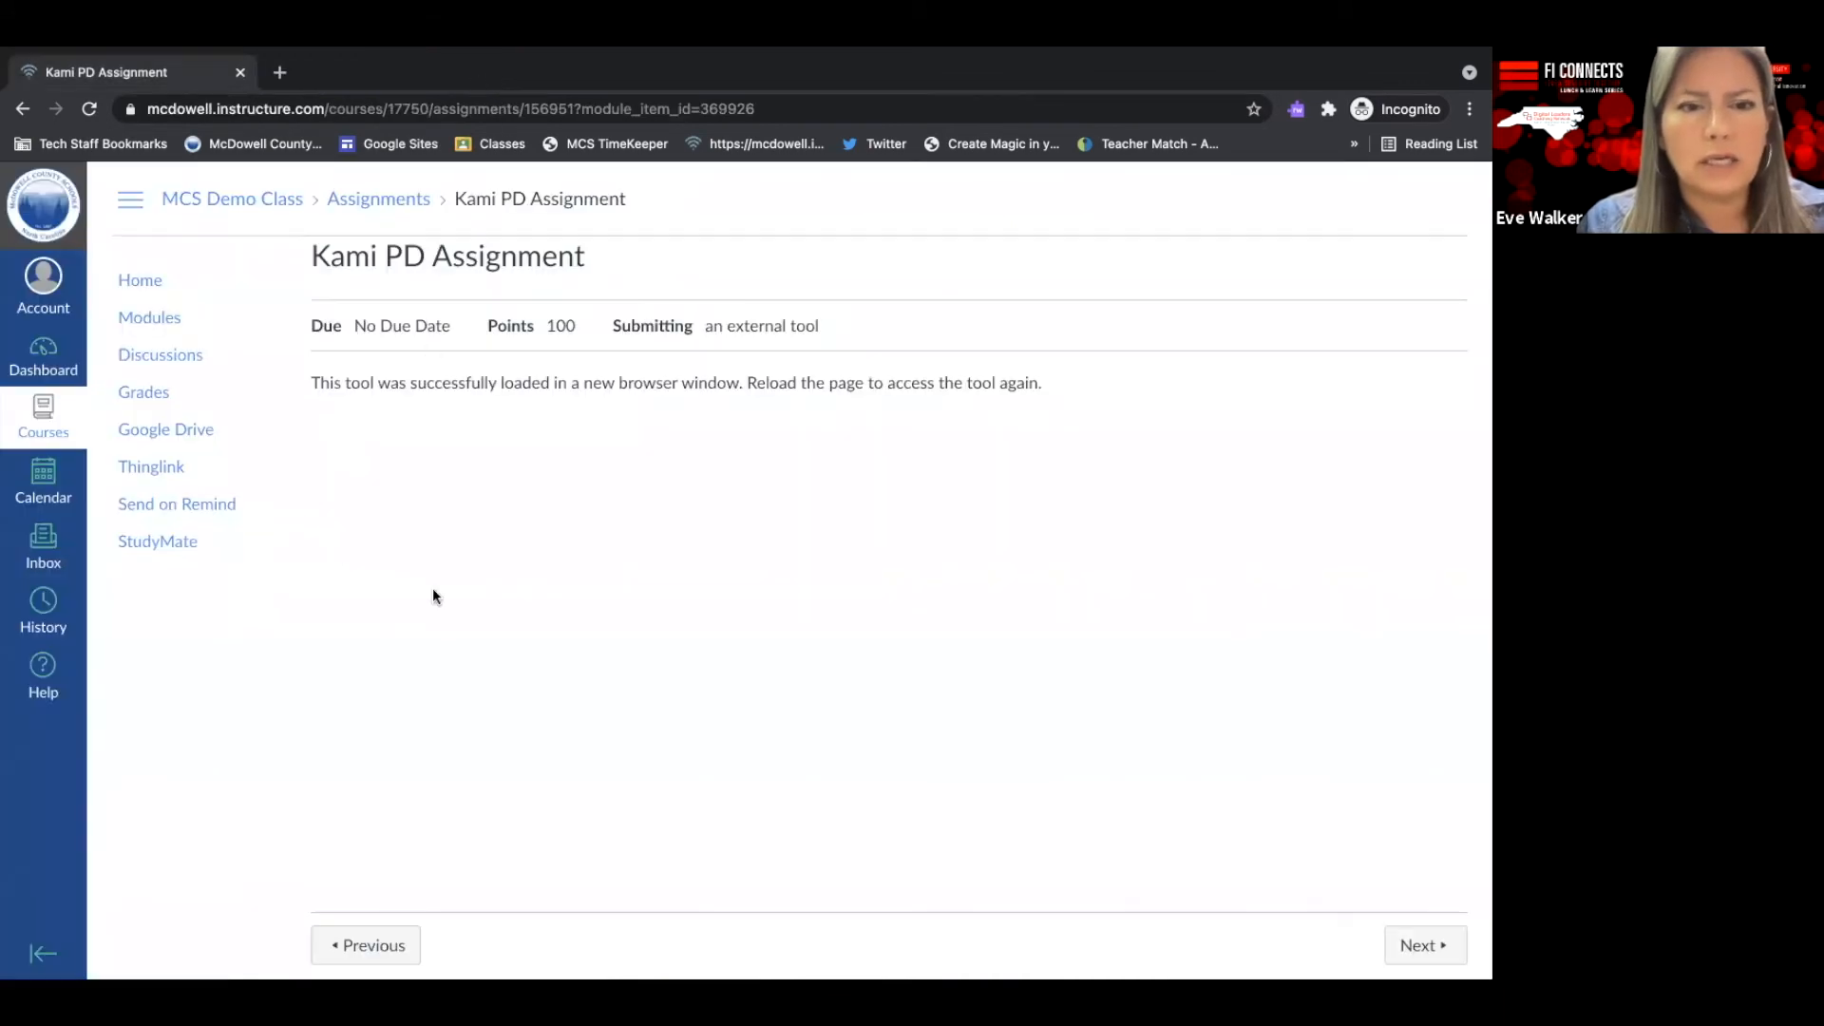
mouse_move(398, 955)
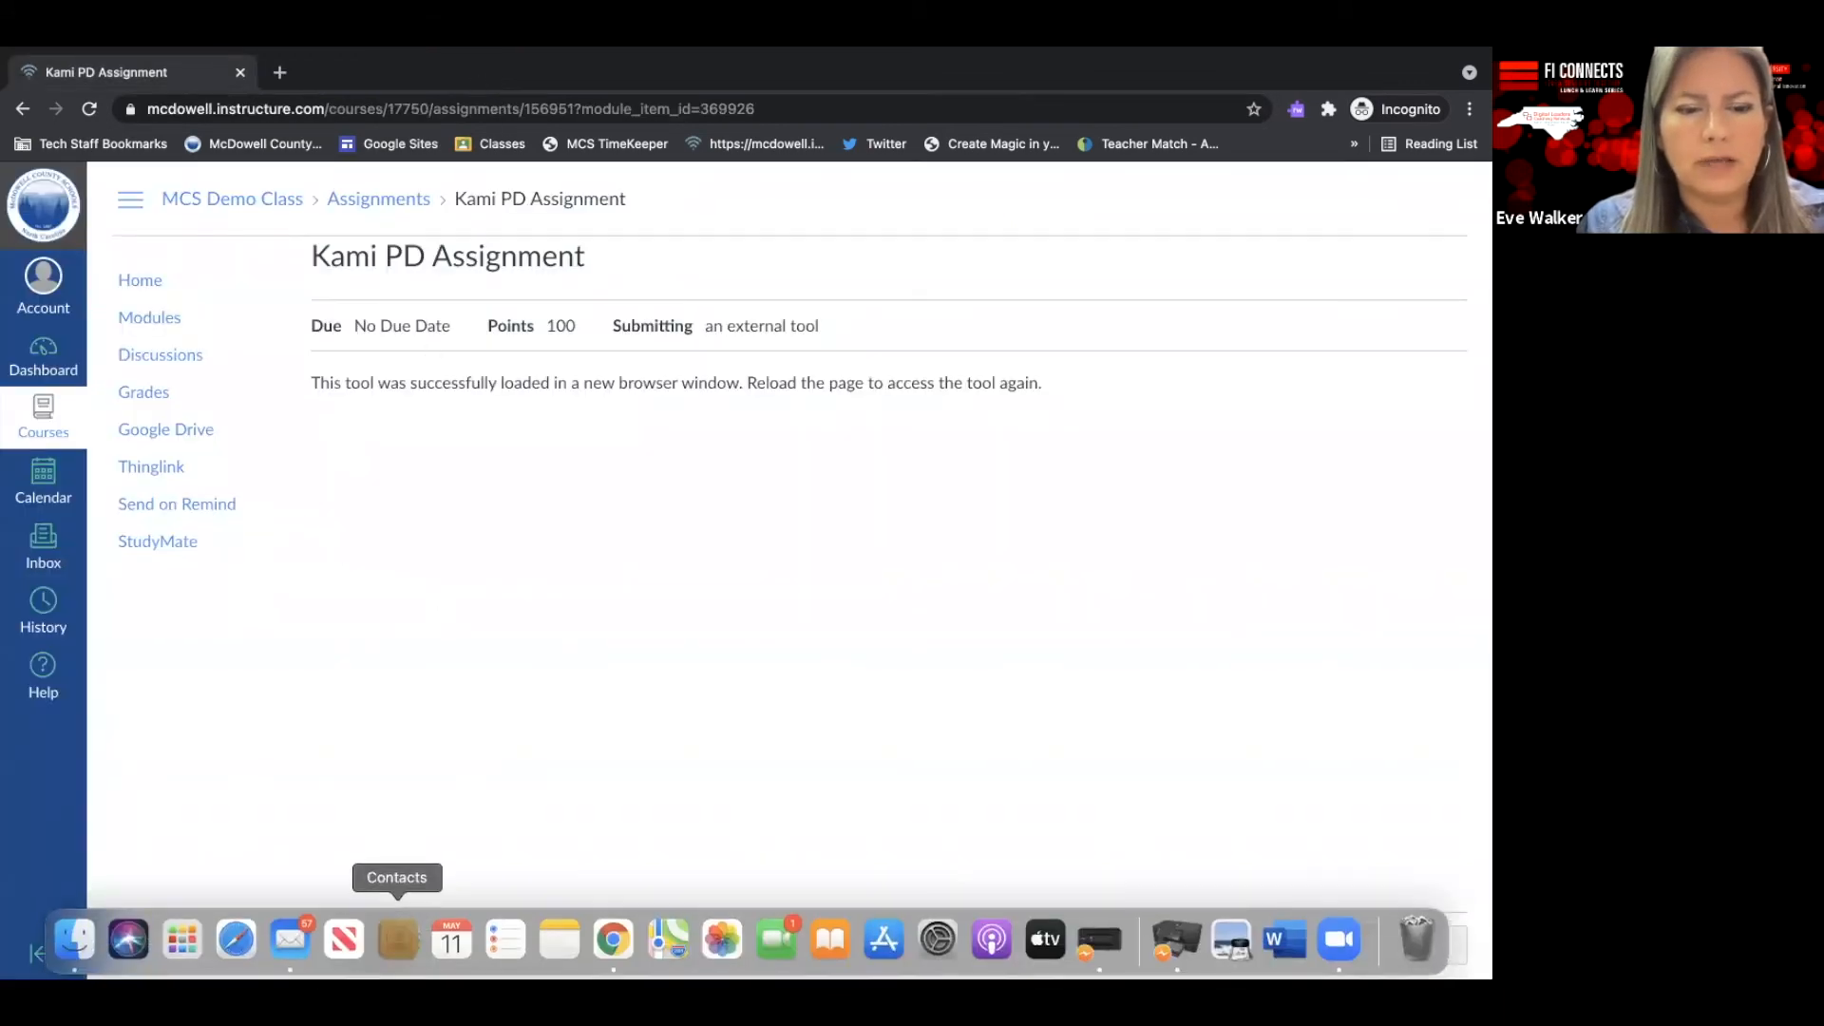
left_click(614, 941)
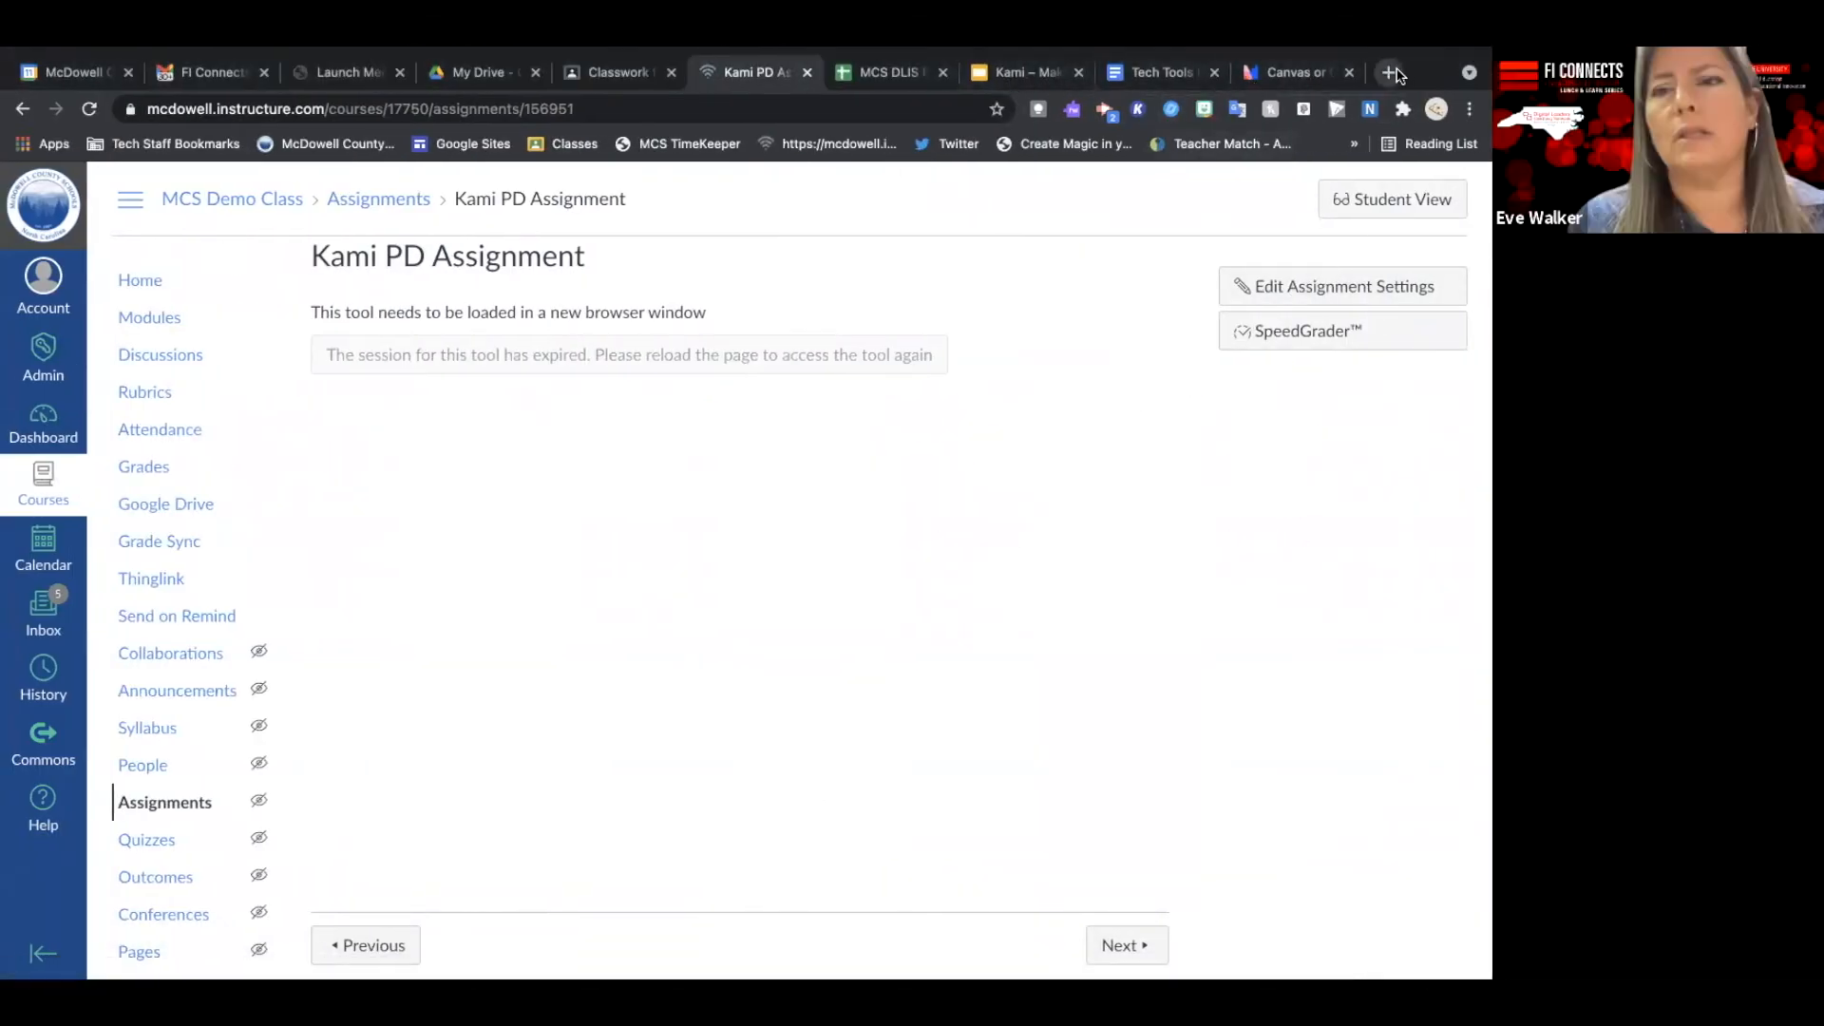
left_click(1138, 108)
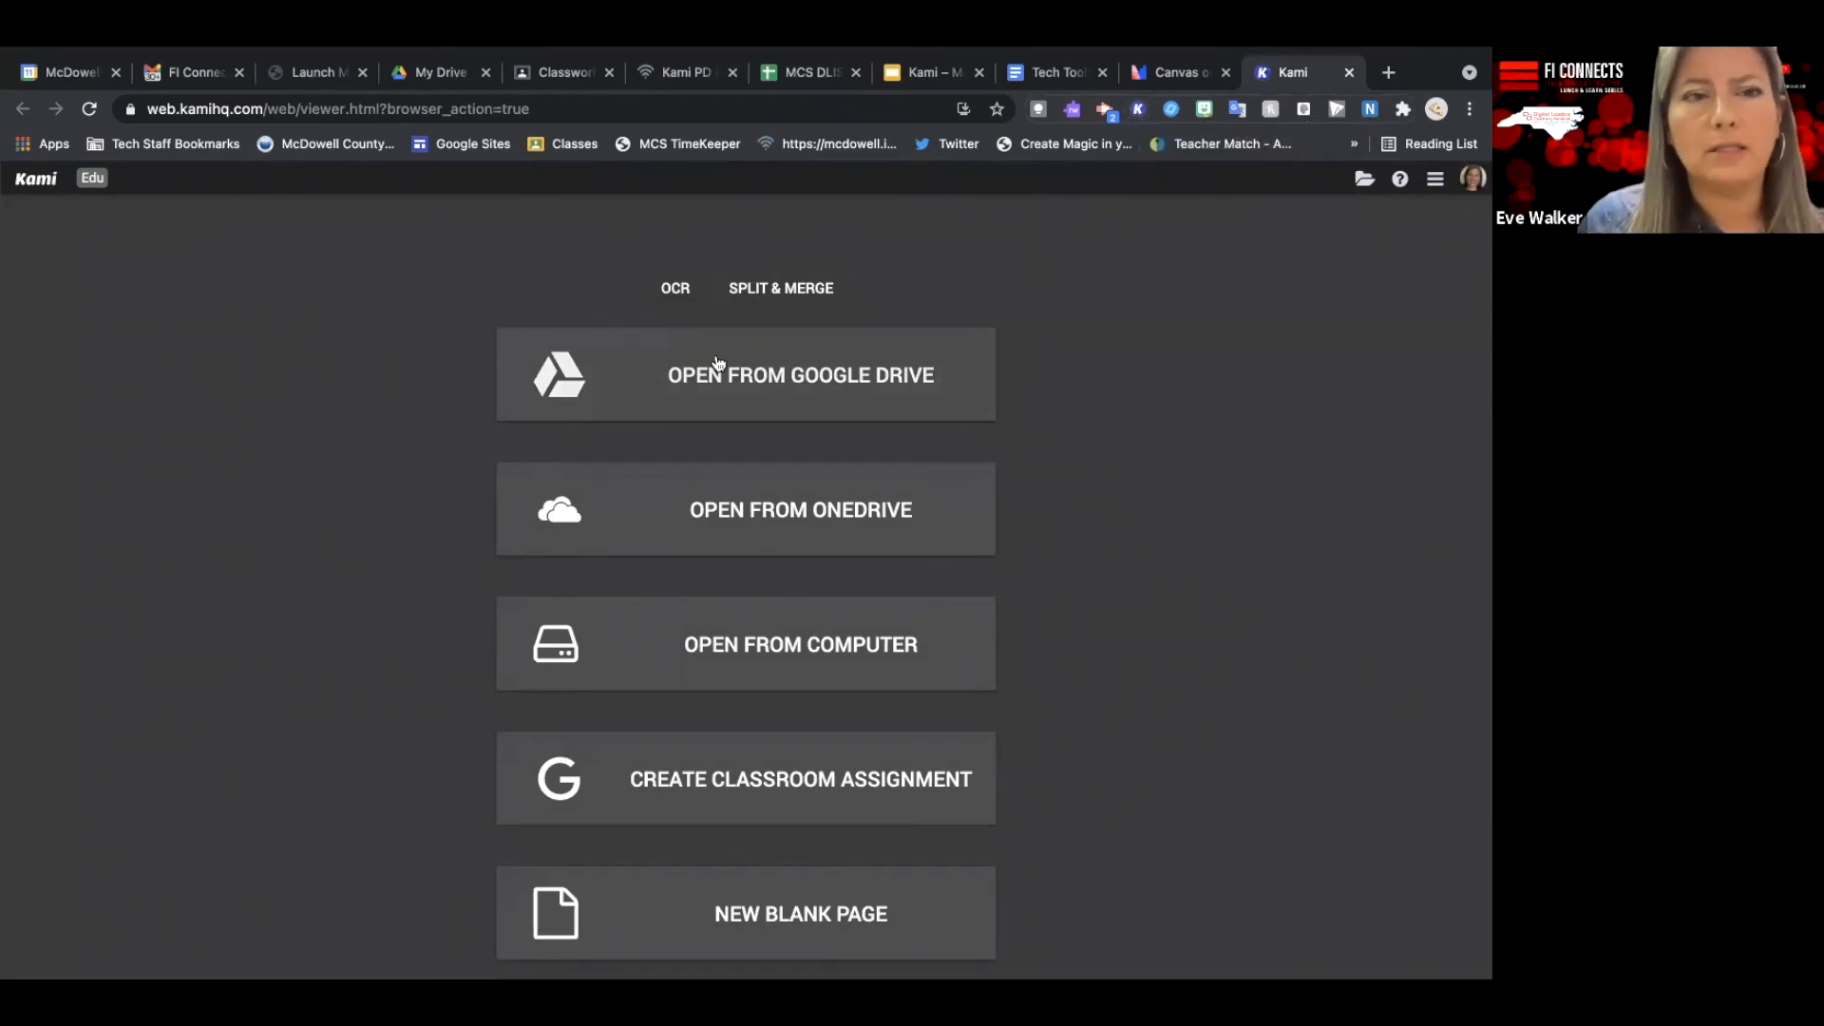
Search the Google Drive PDFs for "math" and open Copy of Math Stars Grade 2.pdf in Kami.
left_click(761, 365)
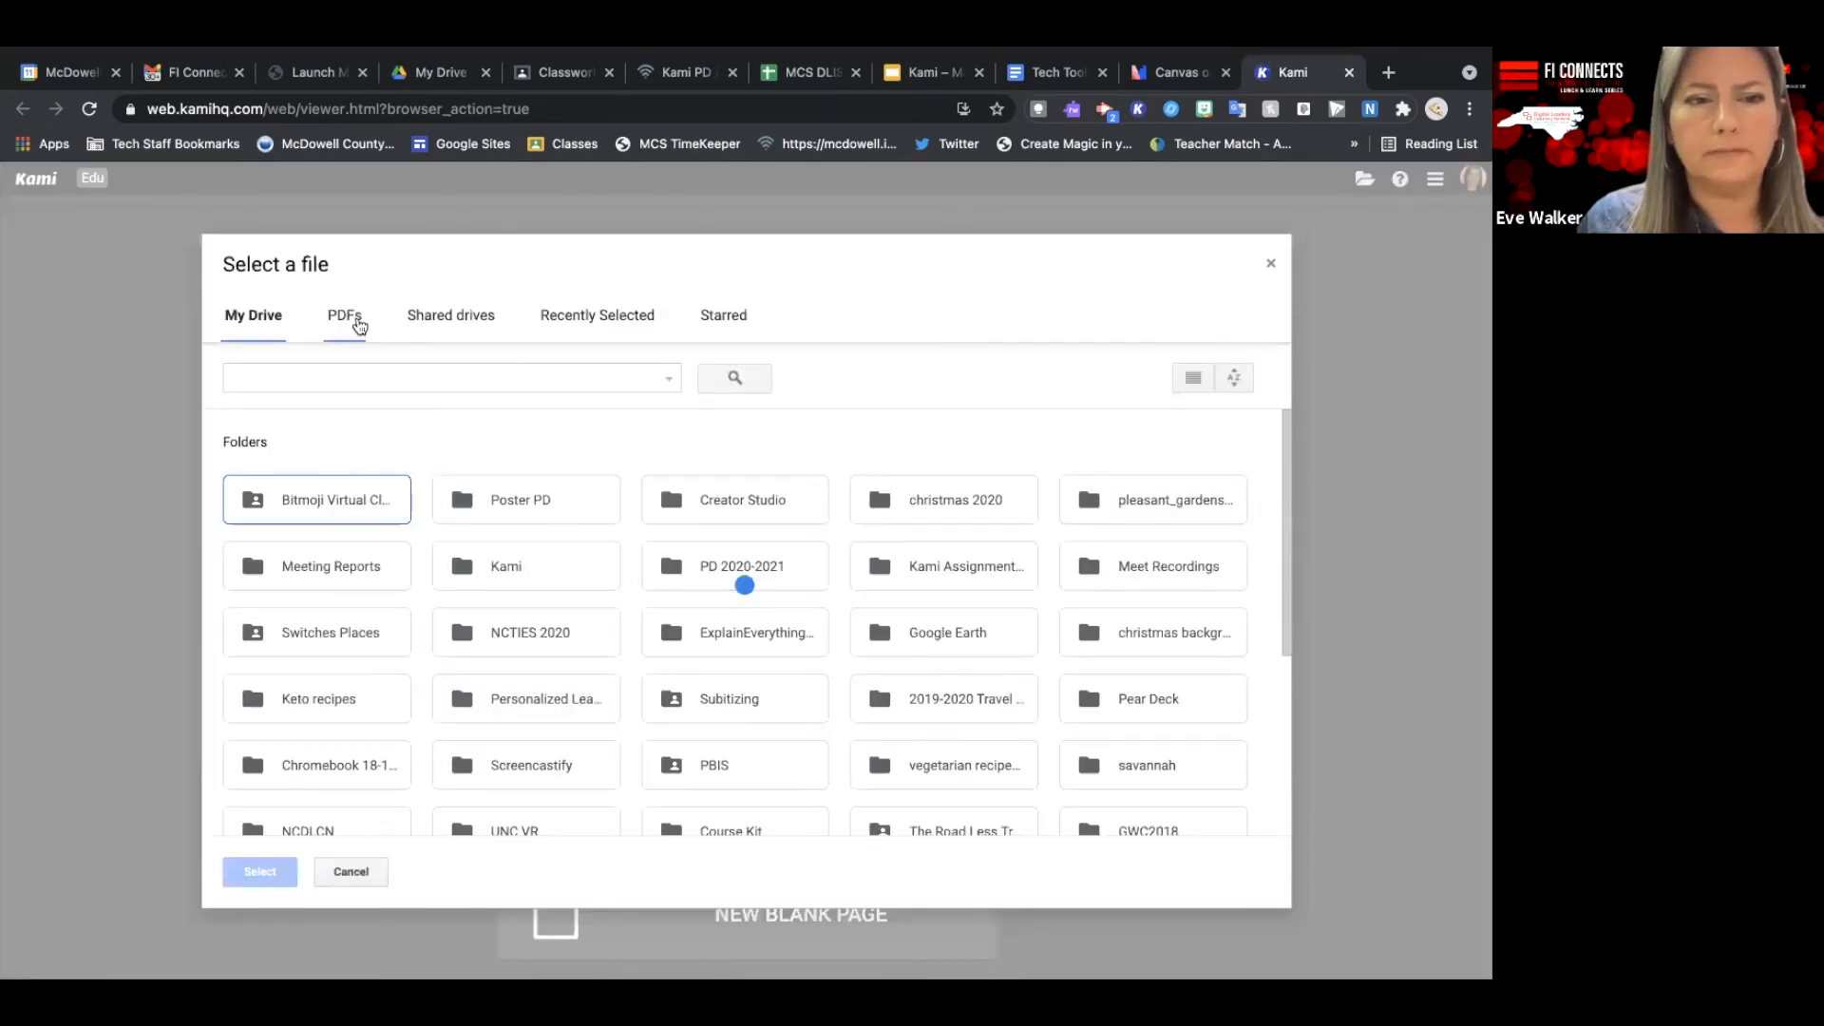
left_click(344, 316)
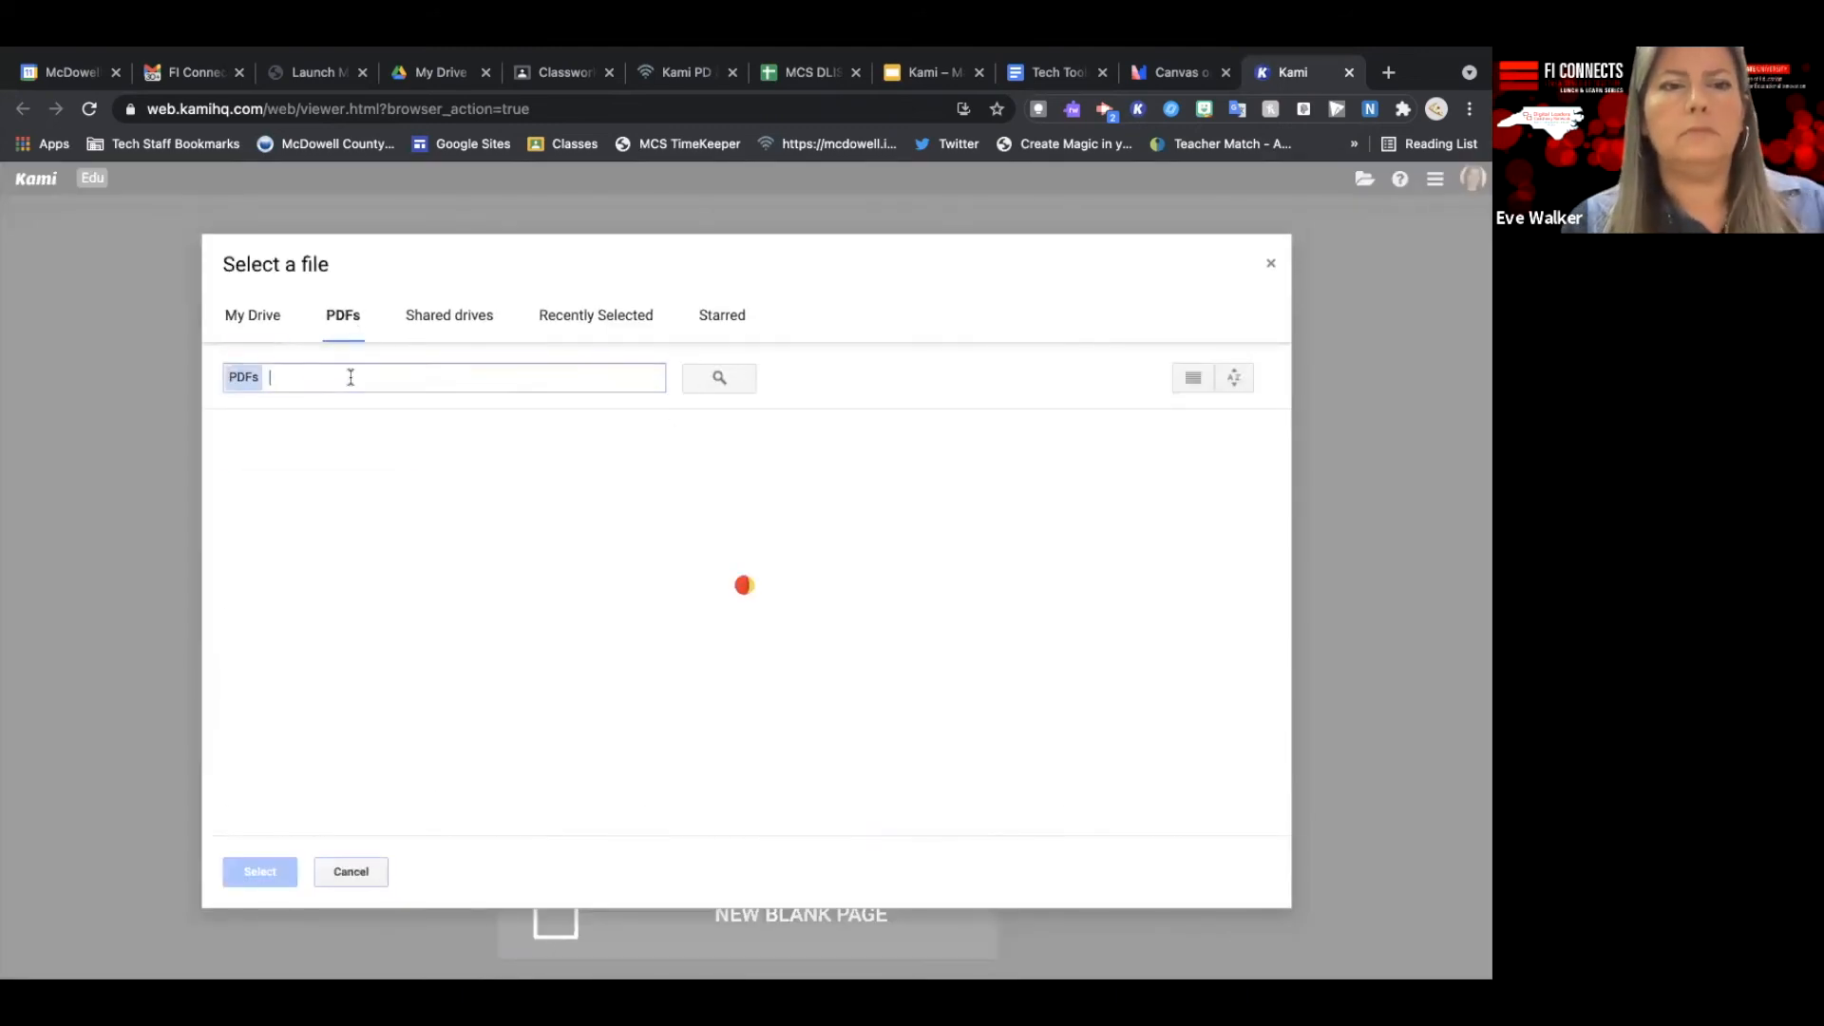
left_click(351, 377)
type("math")
key("Return")
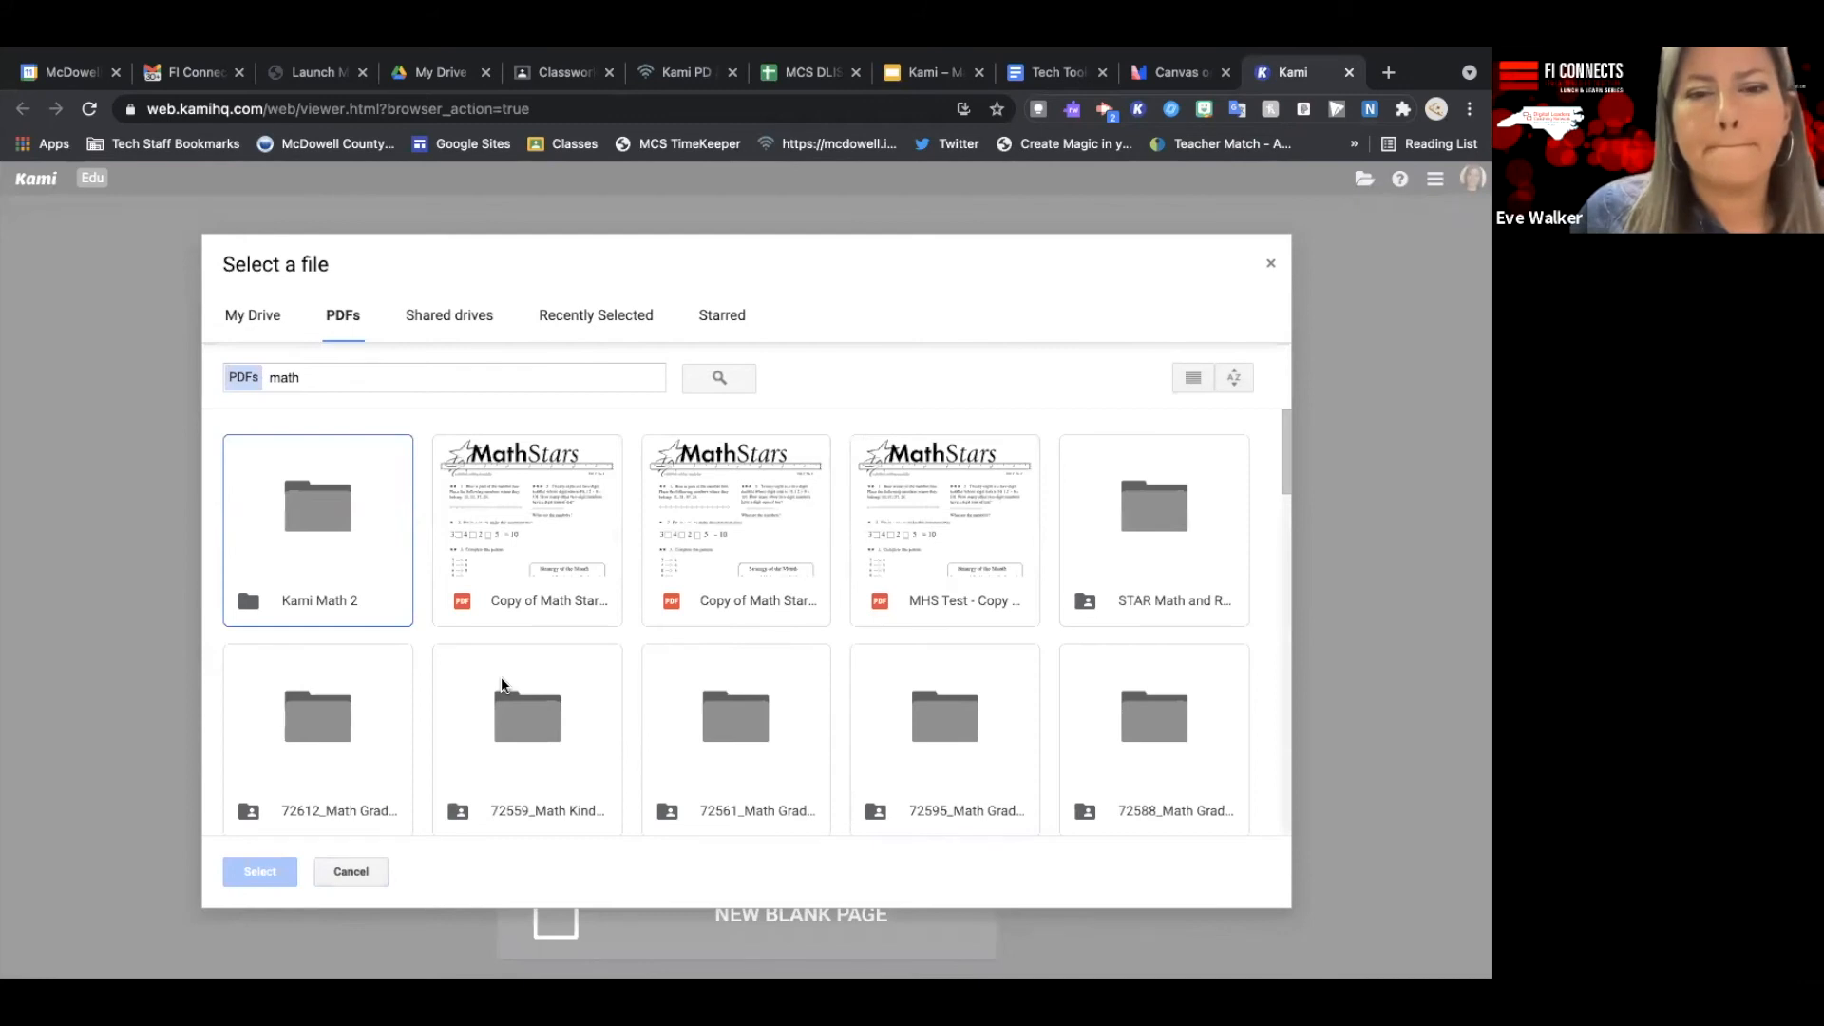
scroll(501, 684, "down", 3)
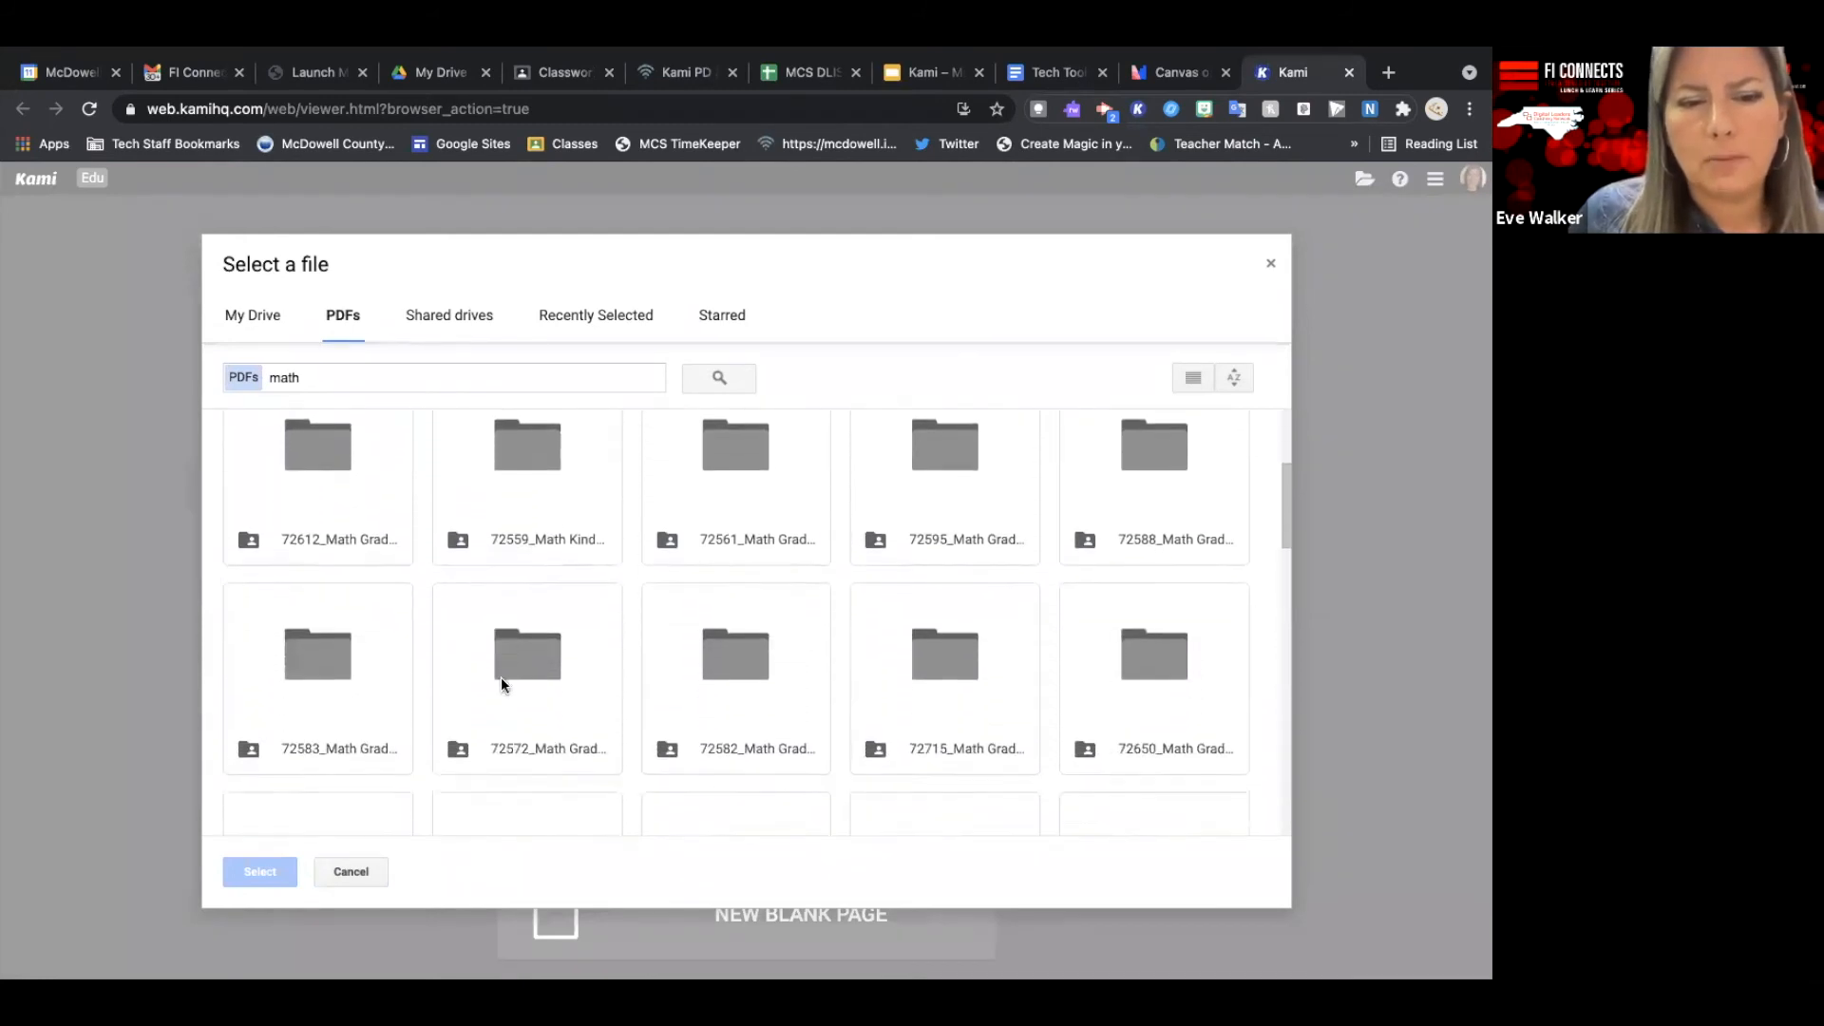
scroll(500, 676, "up", 3)
left_click(544, 607)
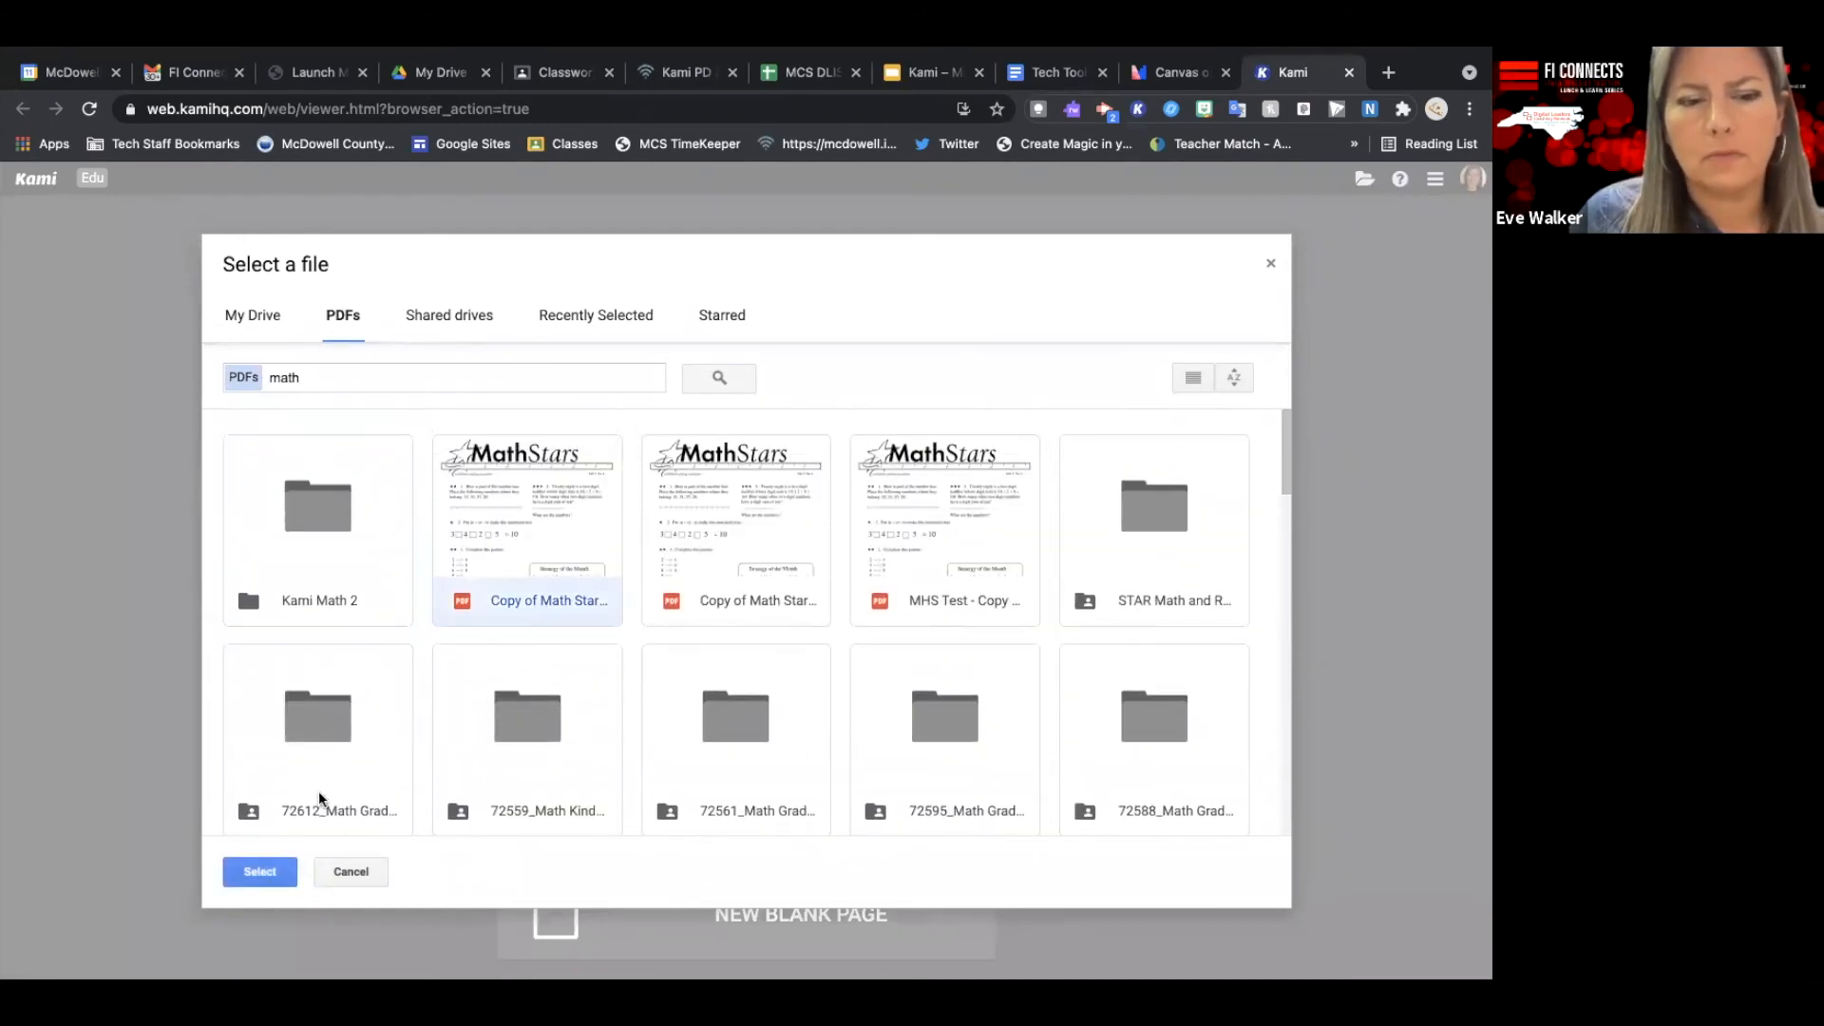
left_click(269, 869)
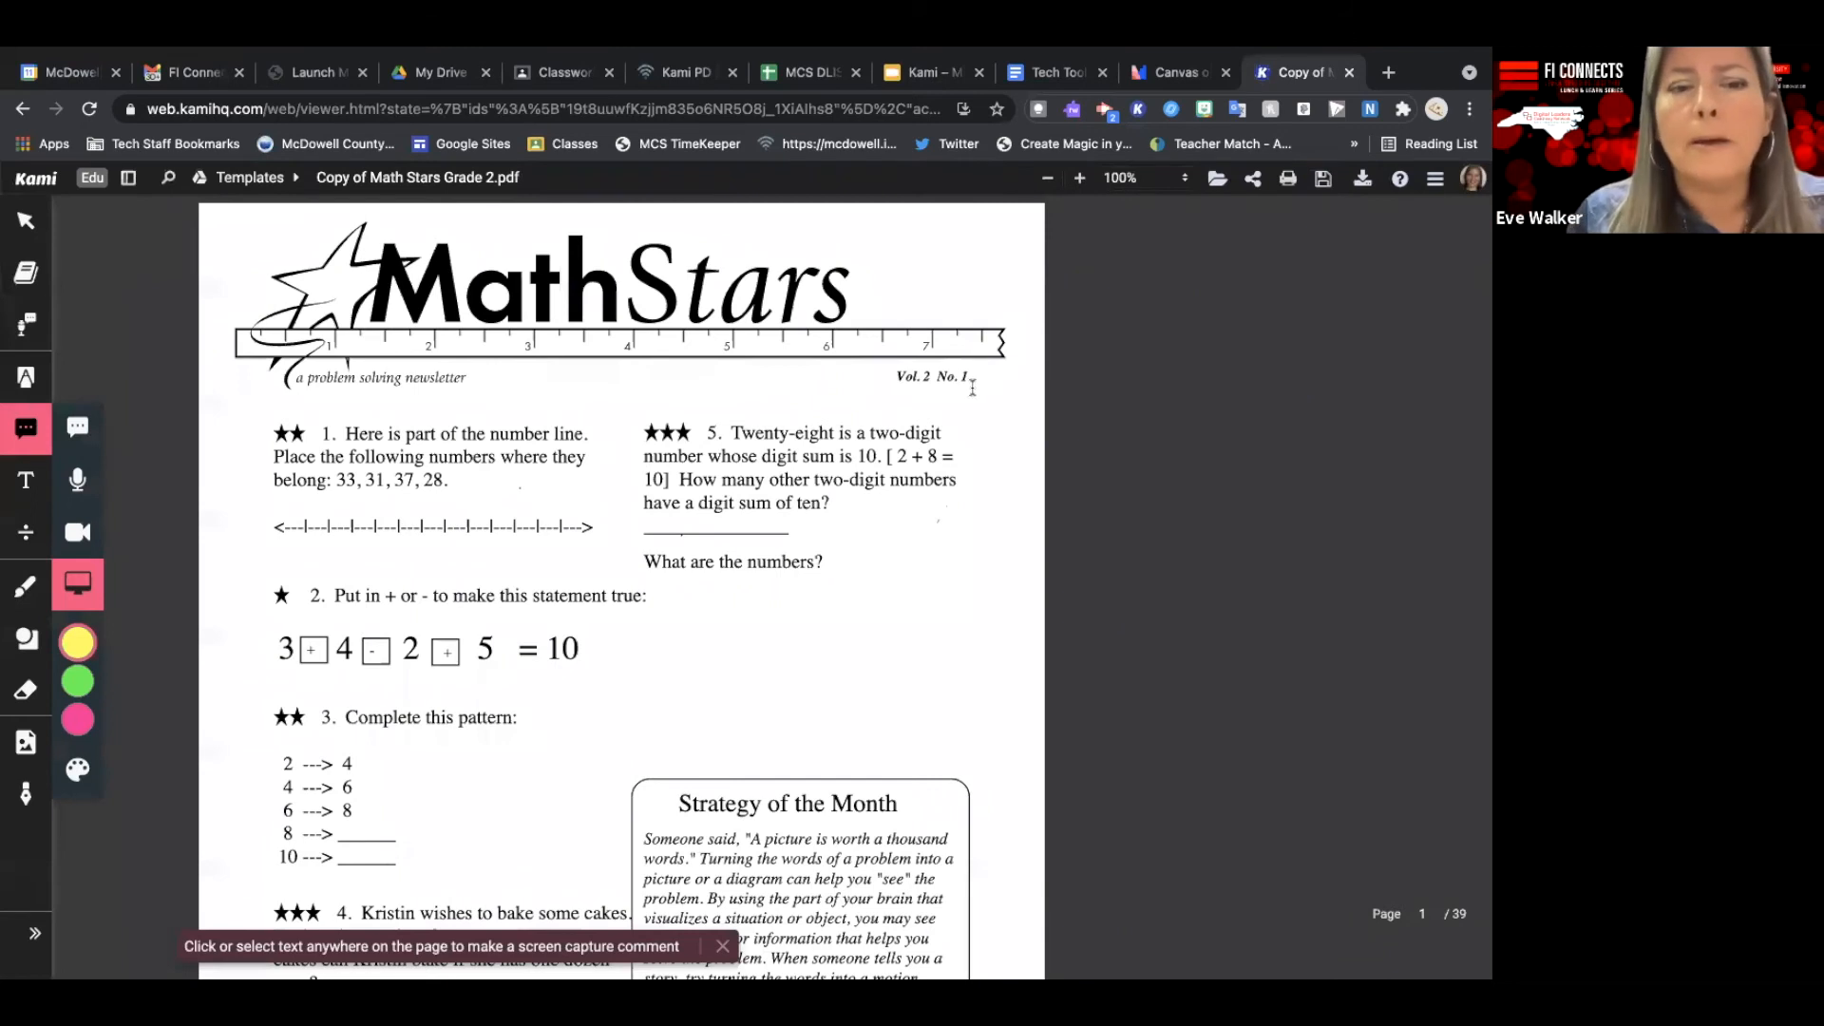
Try to load Copy of Math Stars Grade 2.pdf into the Split and Merge tool.
scroll(973, 388, "down", 1)
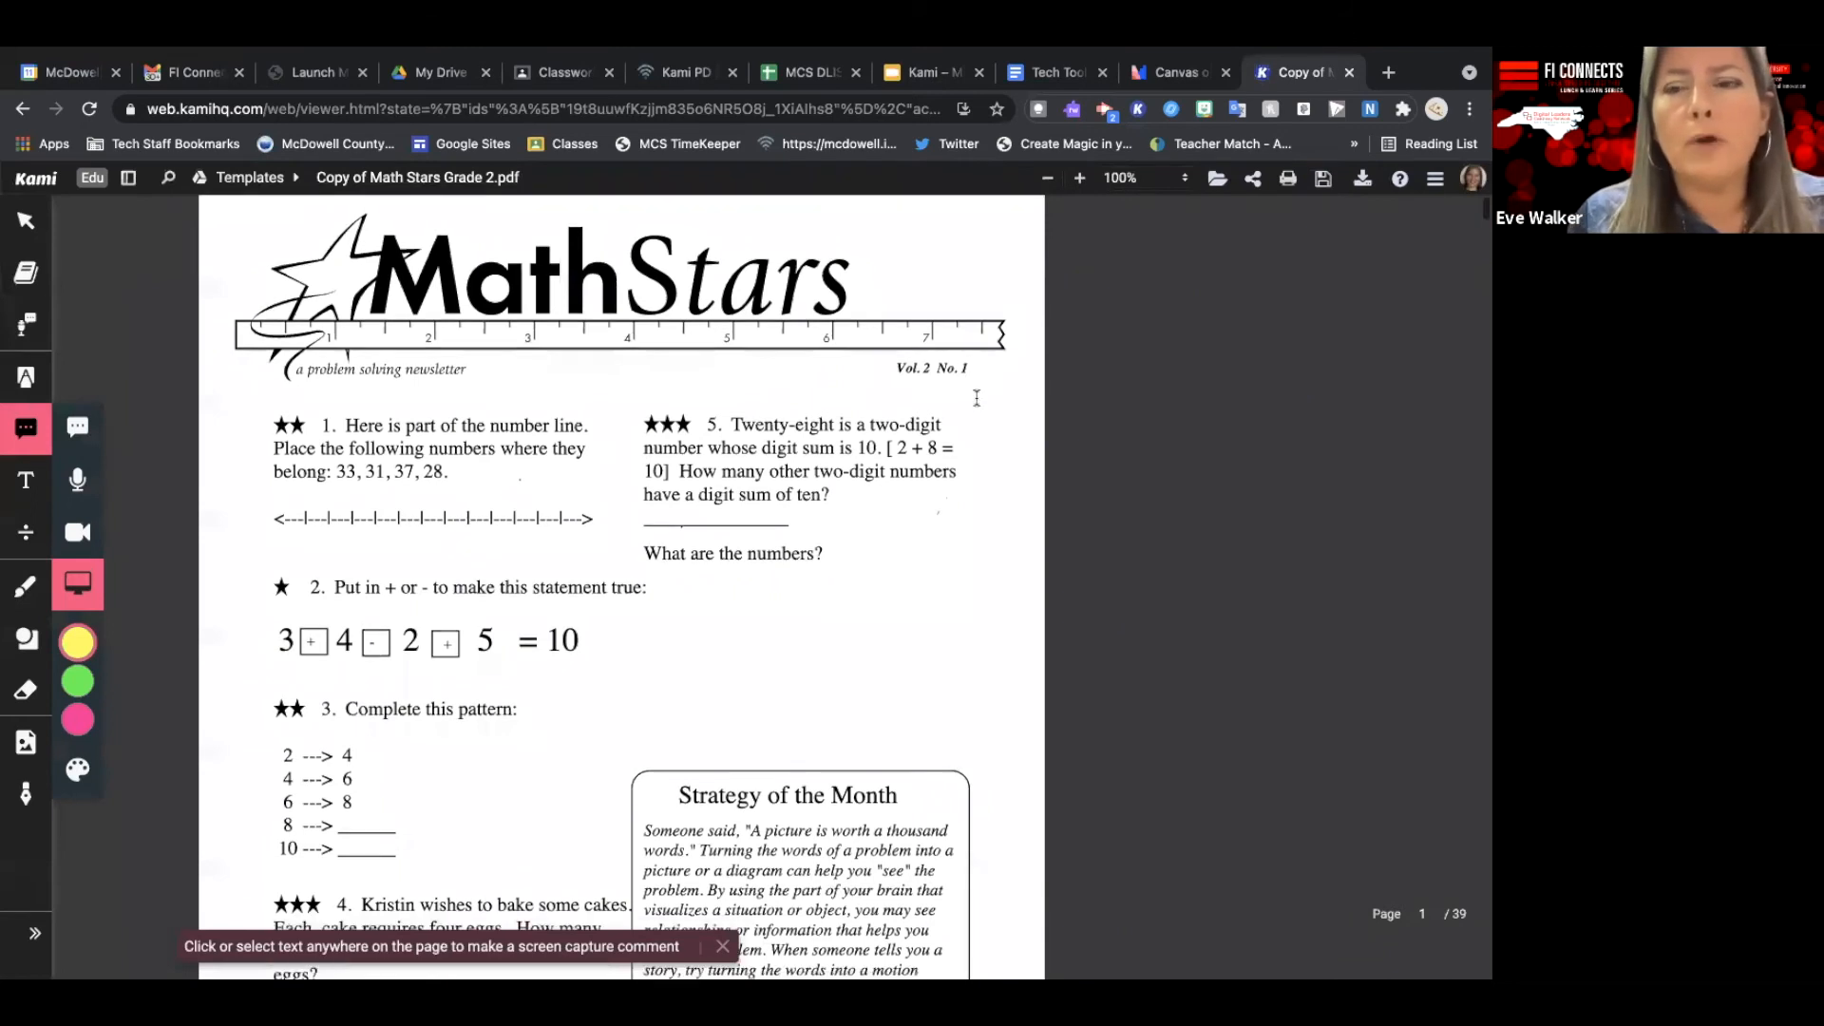
left_click(1435, 180)
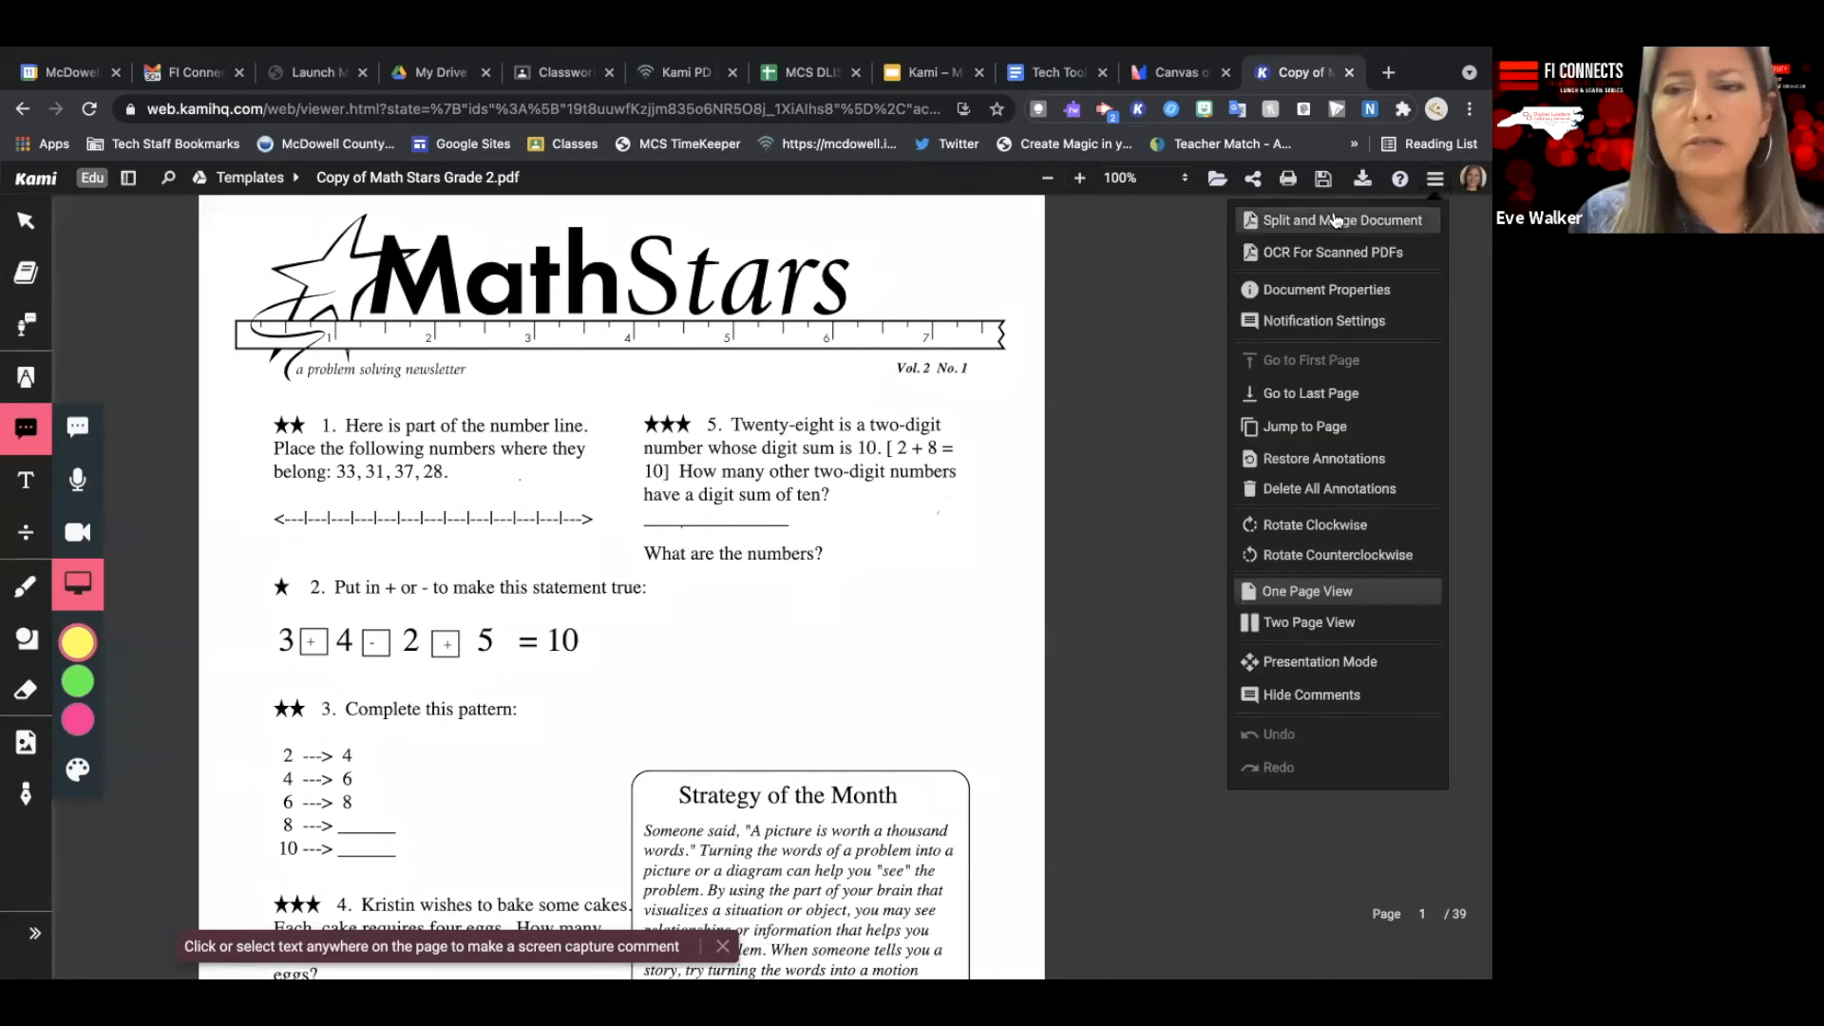
left_click(1420, 224)
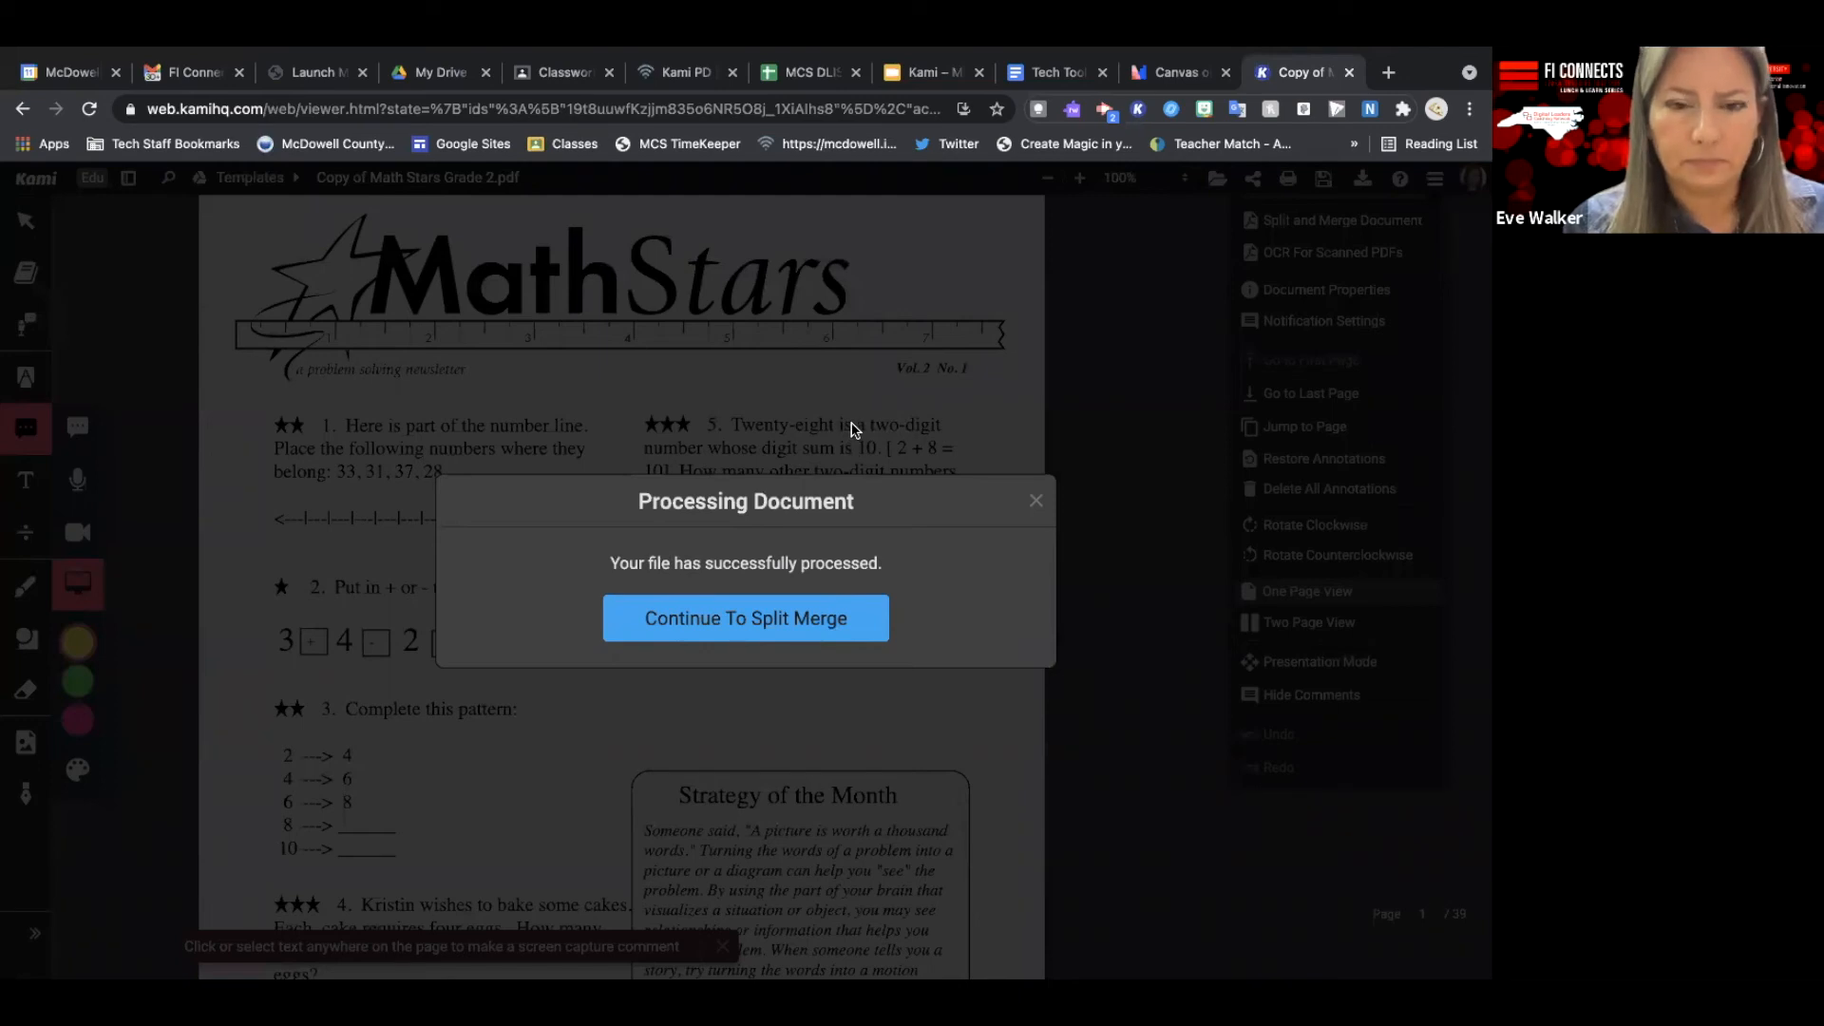
left_click(764, 620)
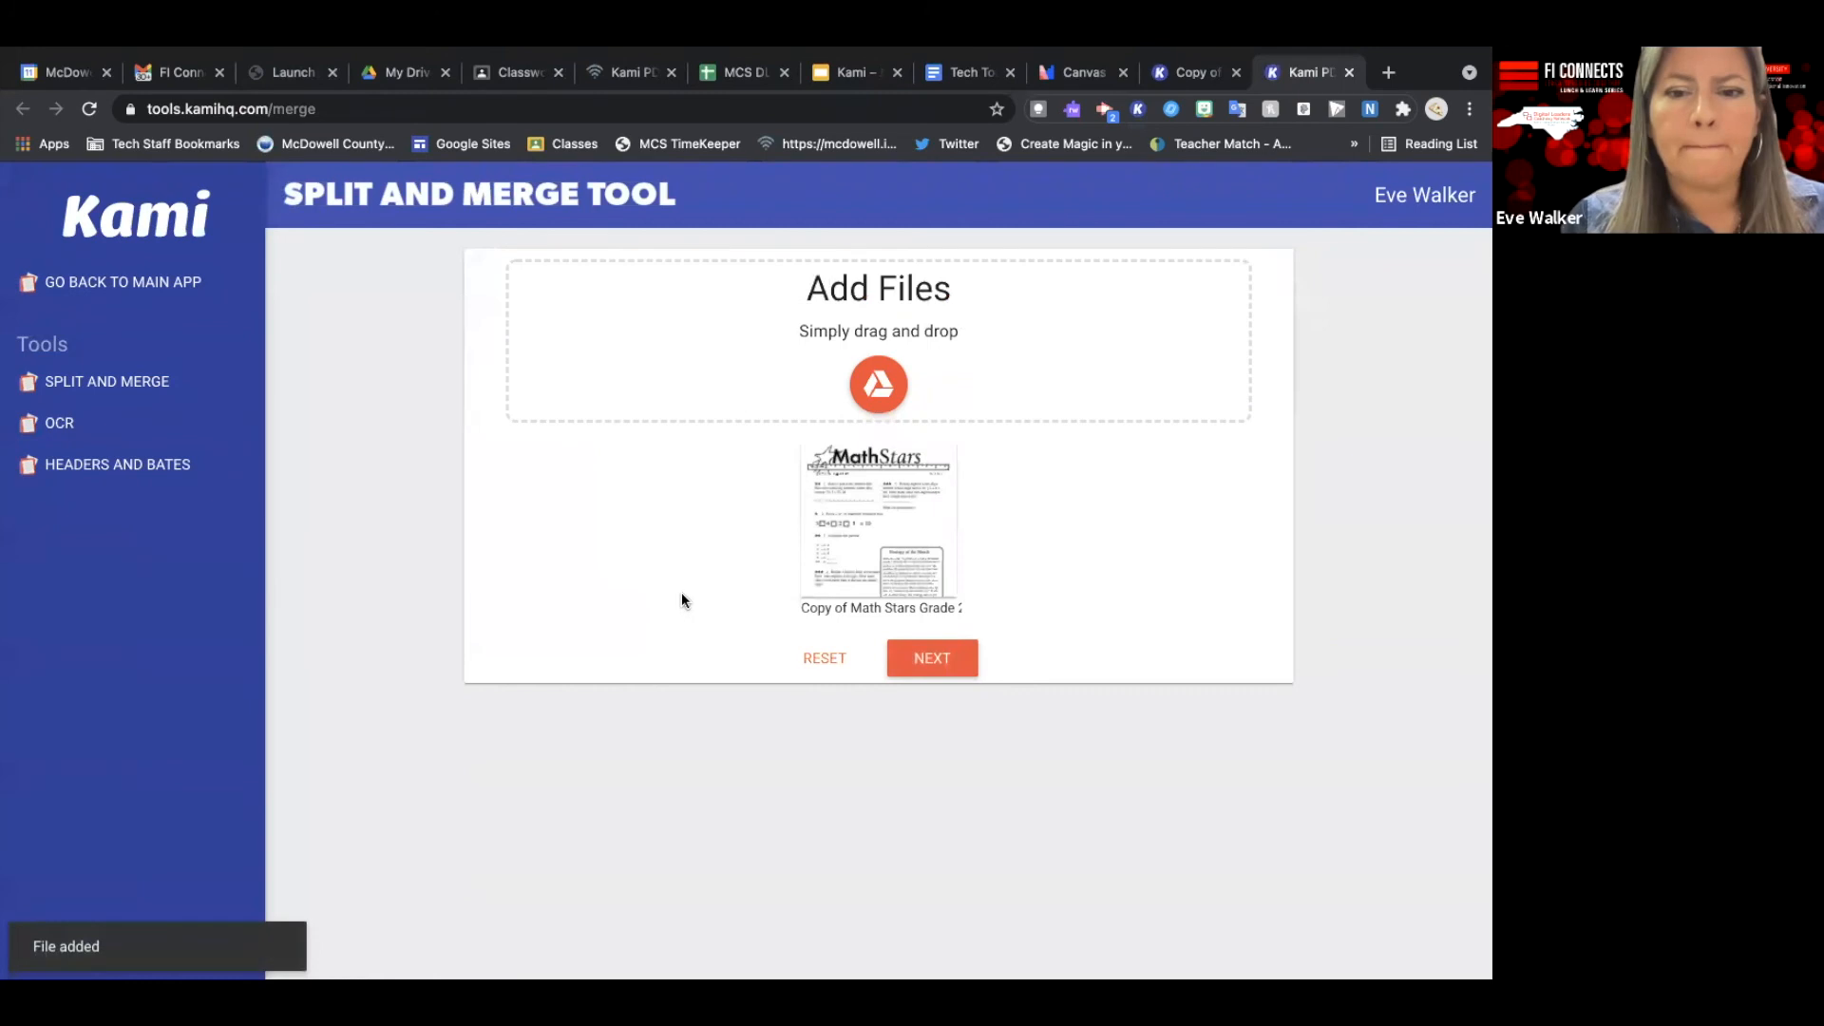
left_click(935, 663)
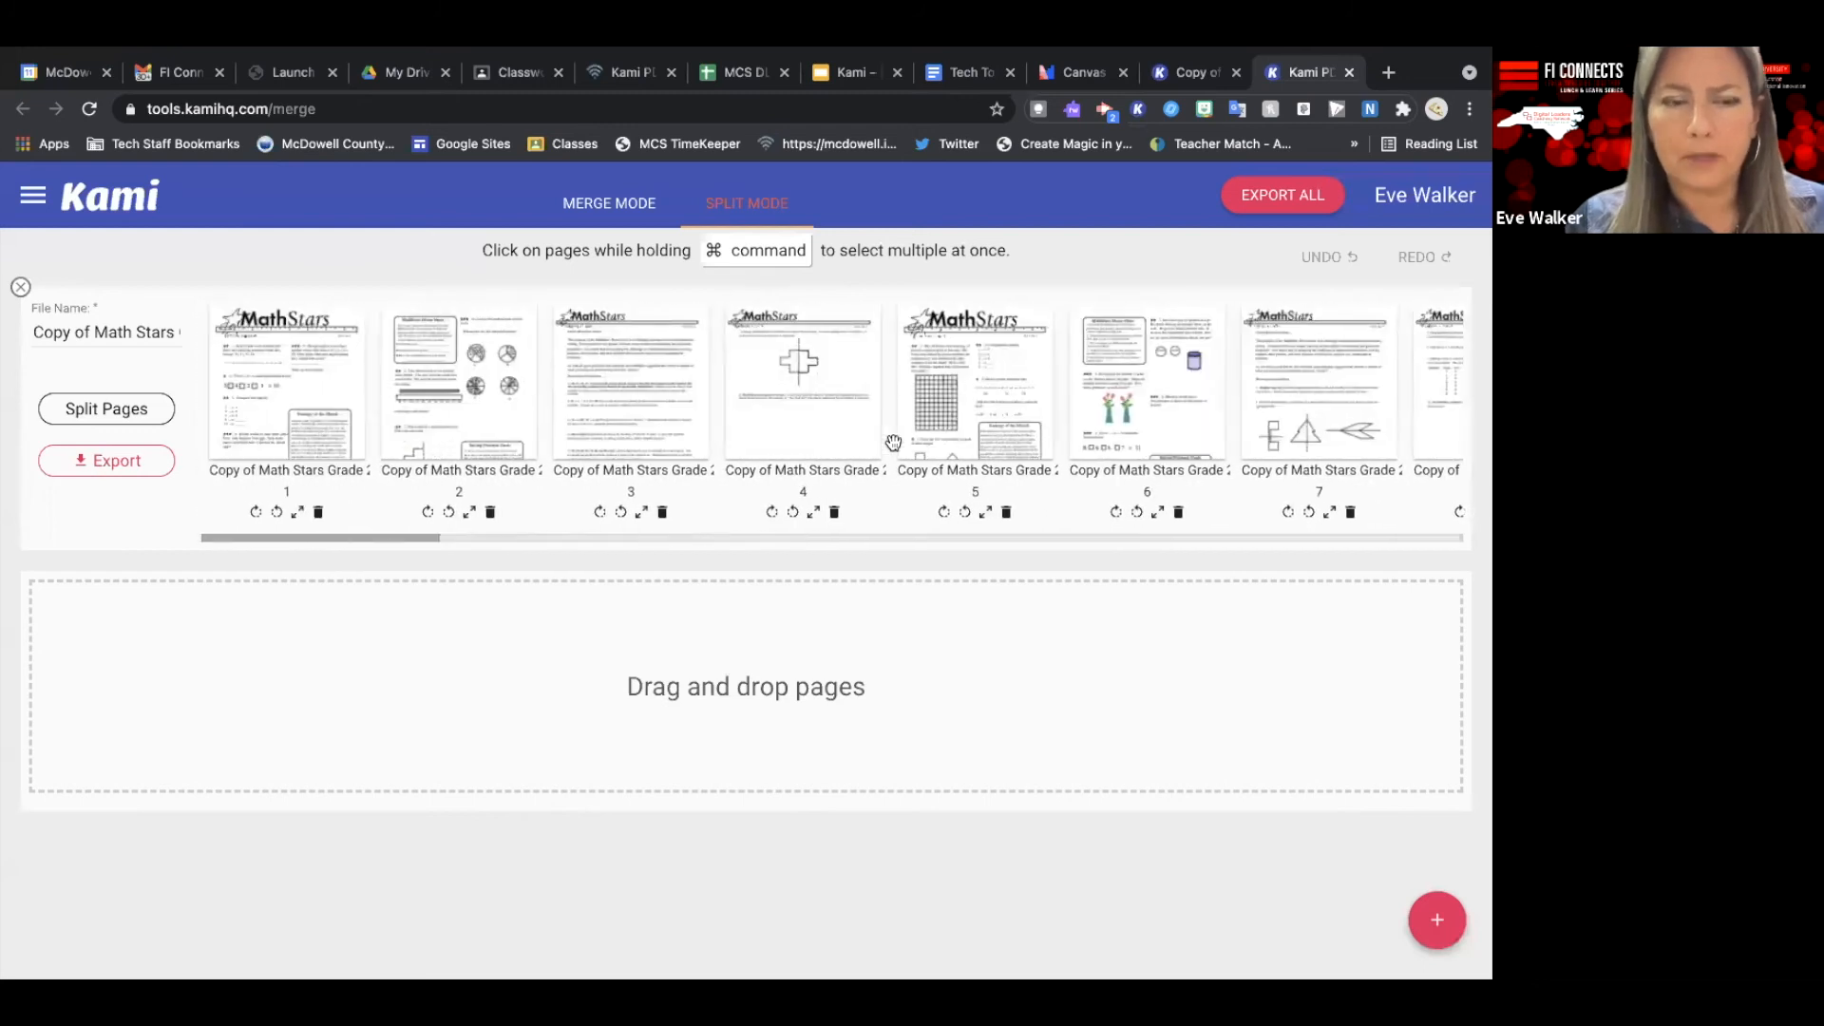
scroll(893, 443, "left", 5)
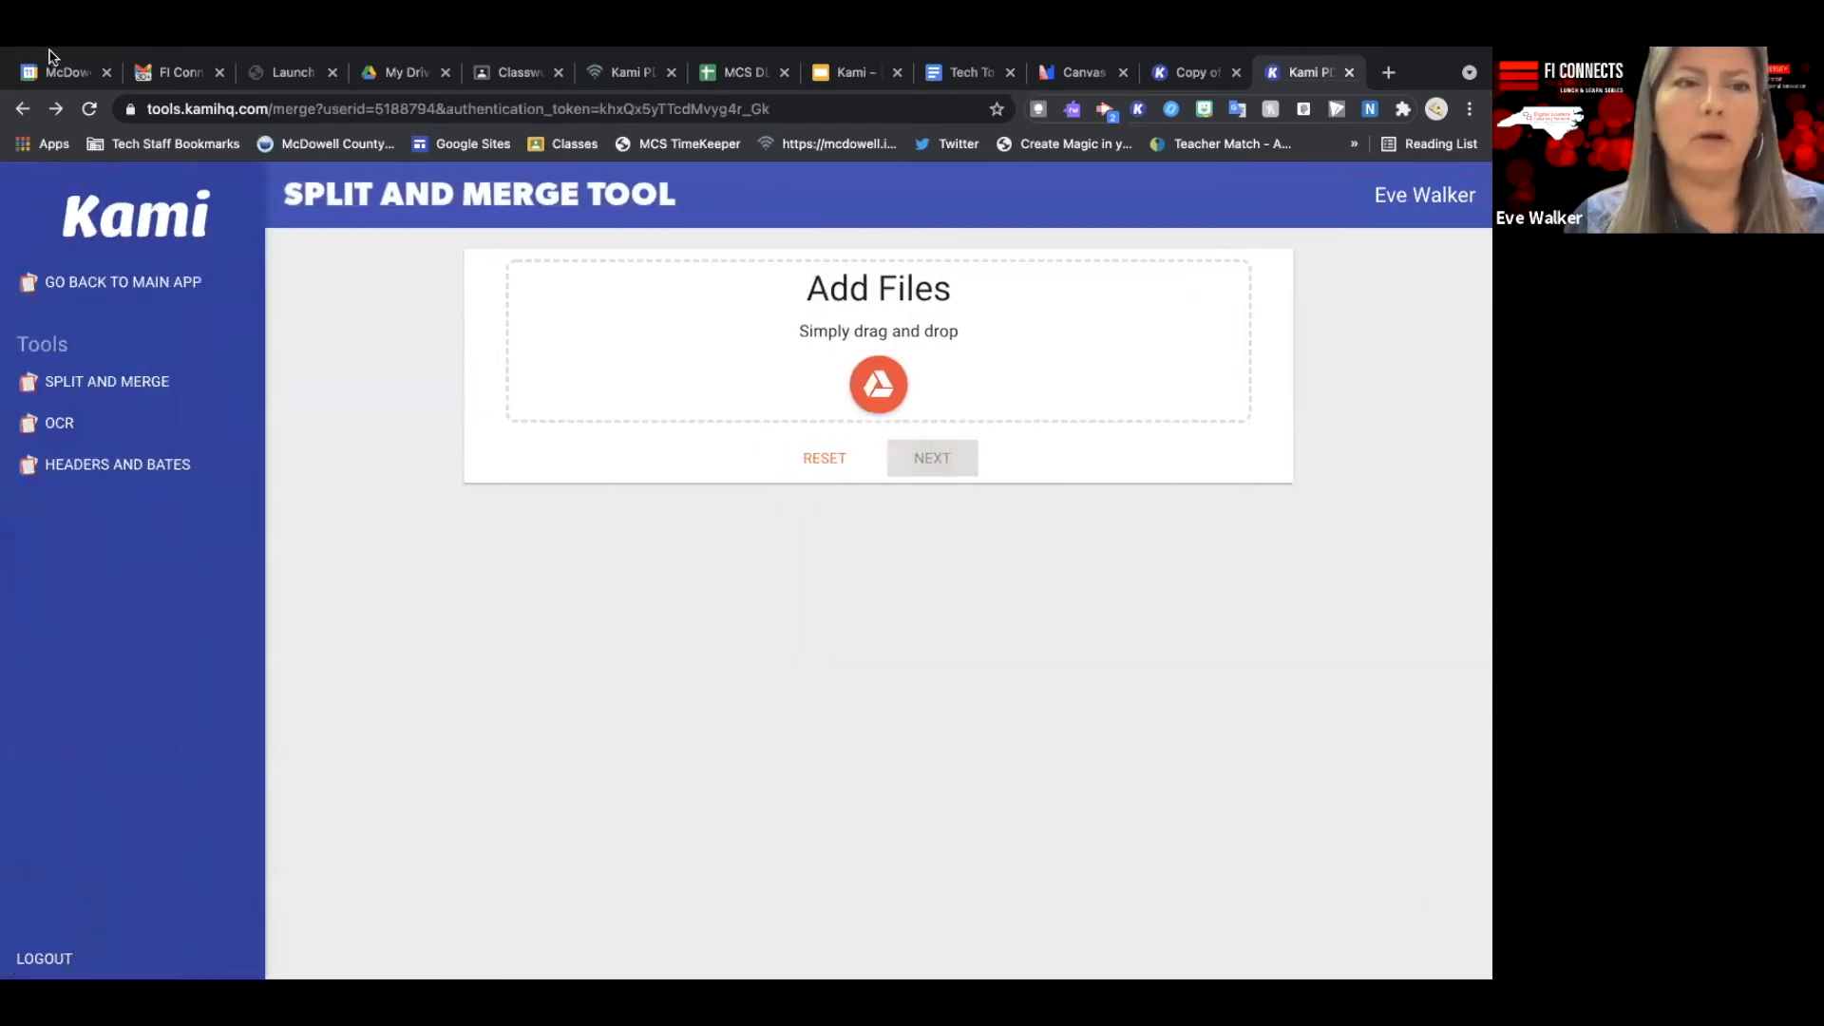
left_click(26, 108)
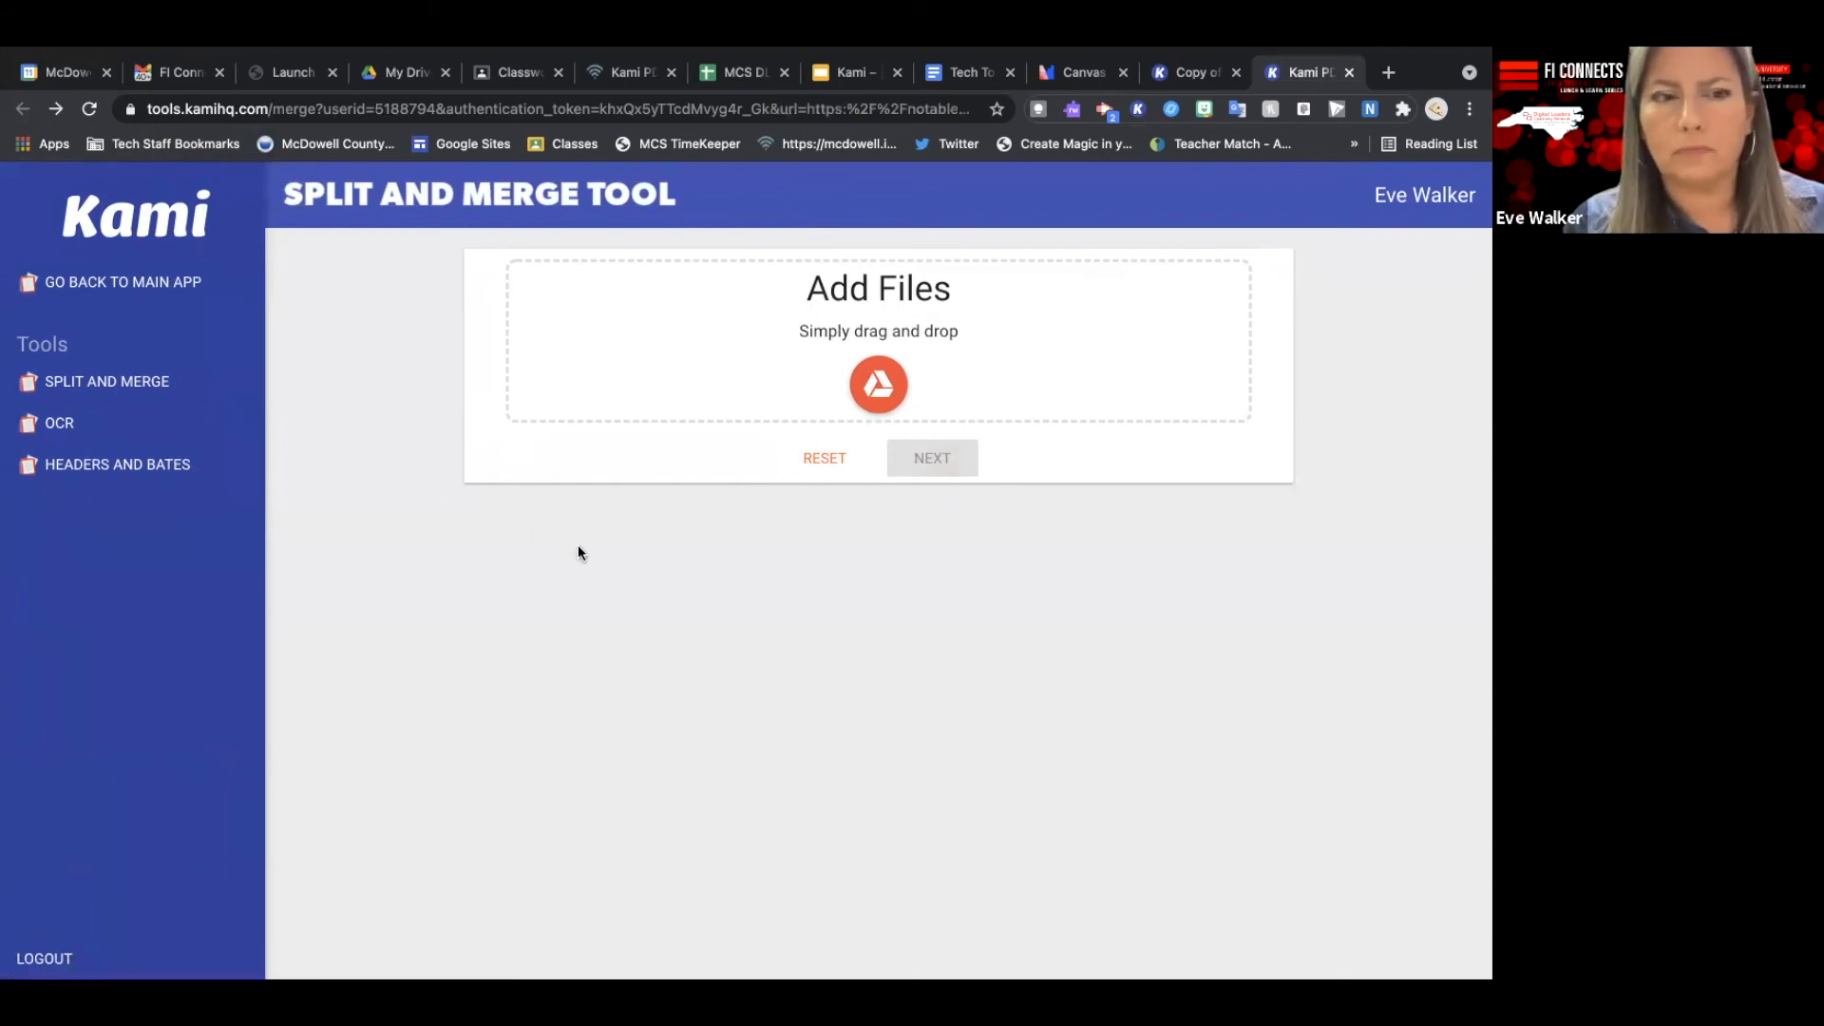
left_click(1350, 73)
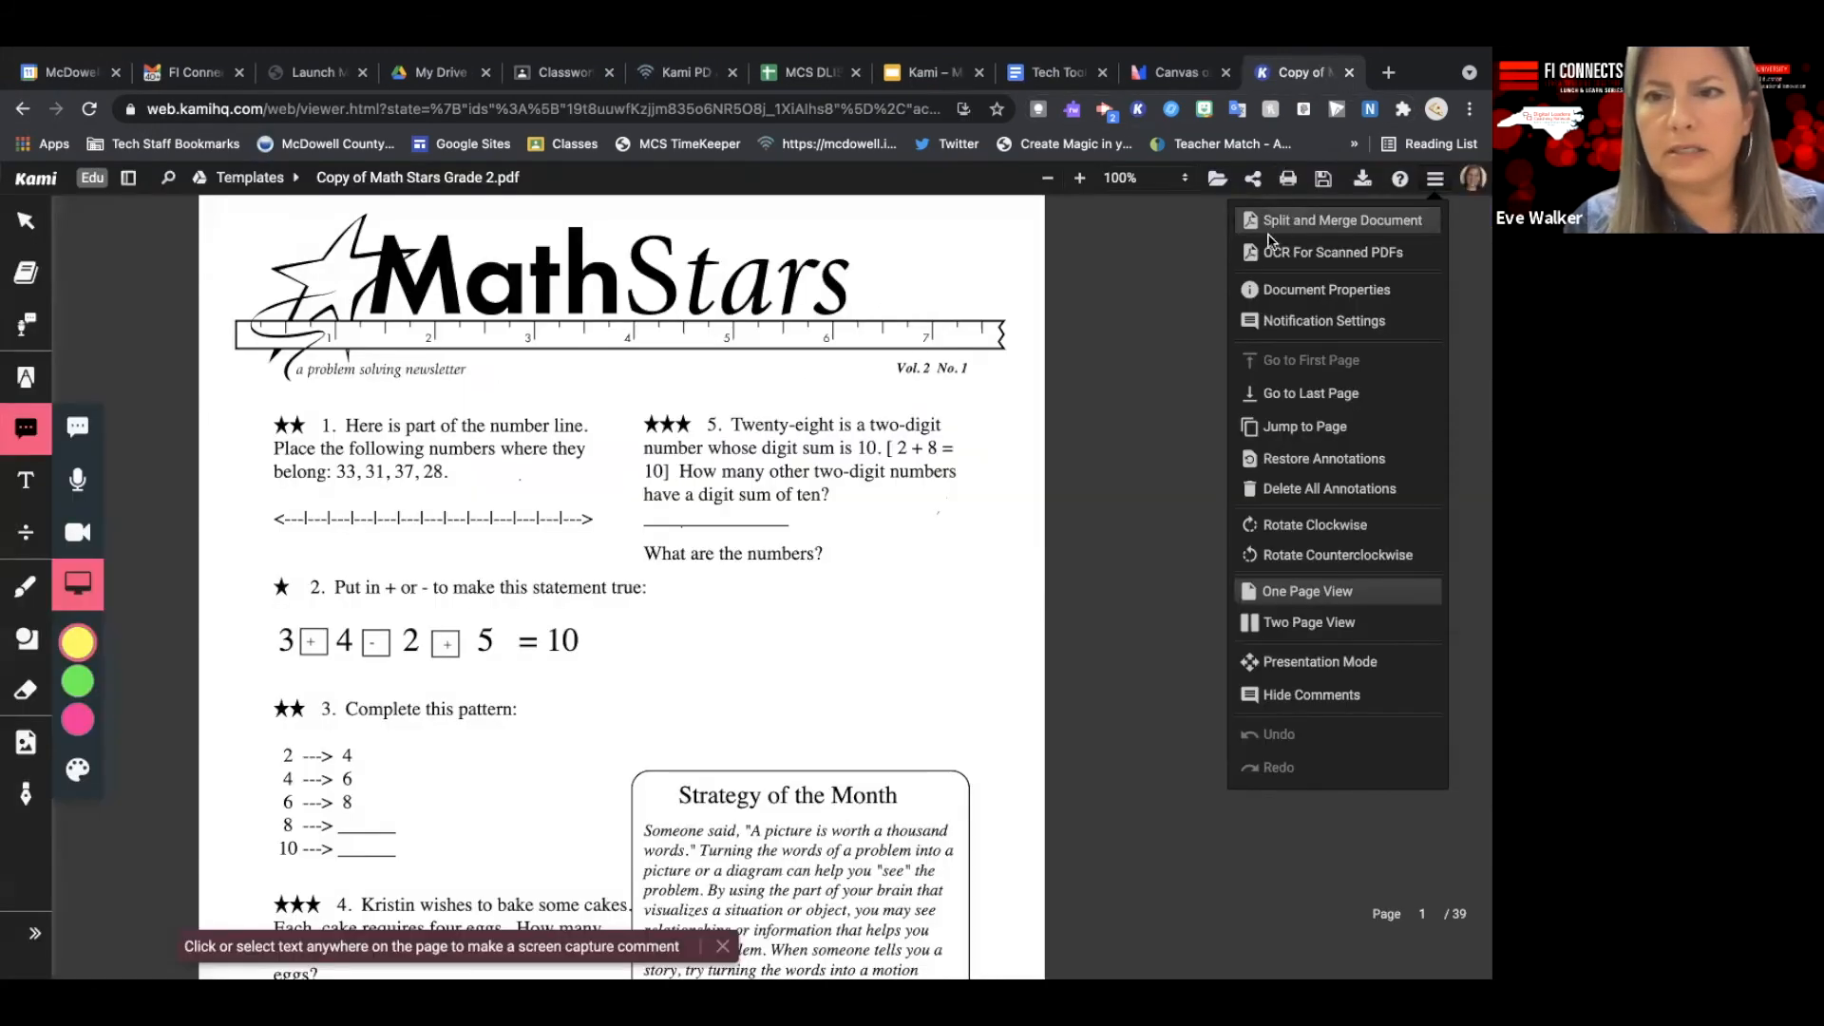
Process the Math Stars PDF for Split and Merge and bring its pages up in split mode.
left_click(1273, 233)
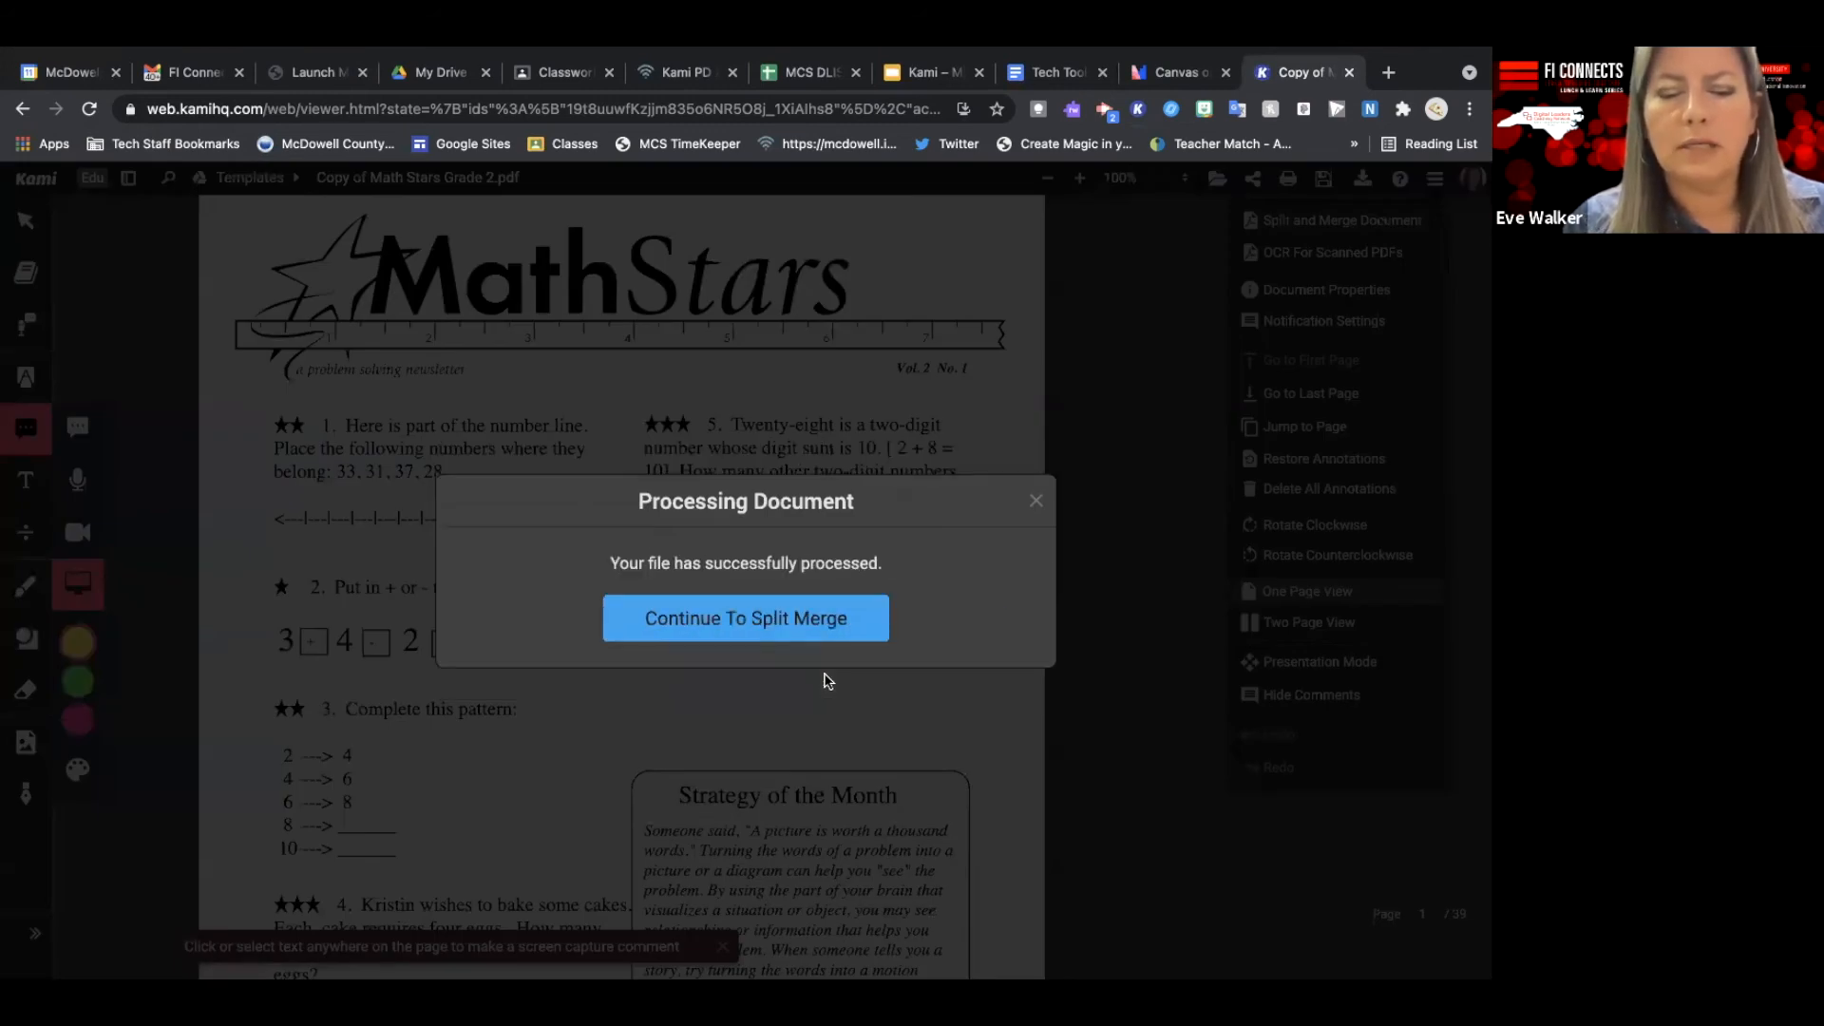
left_click(823, 629)
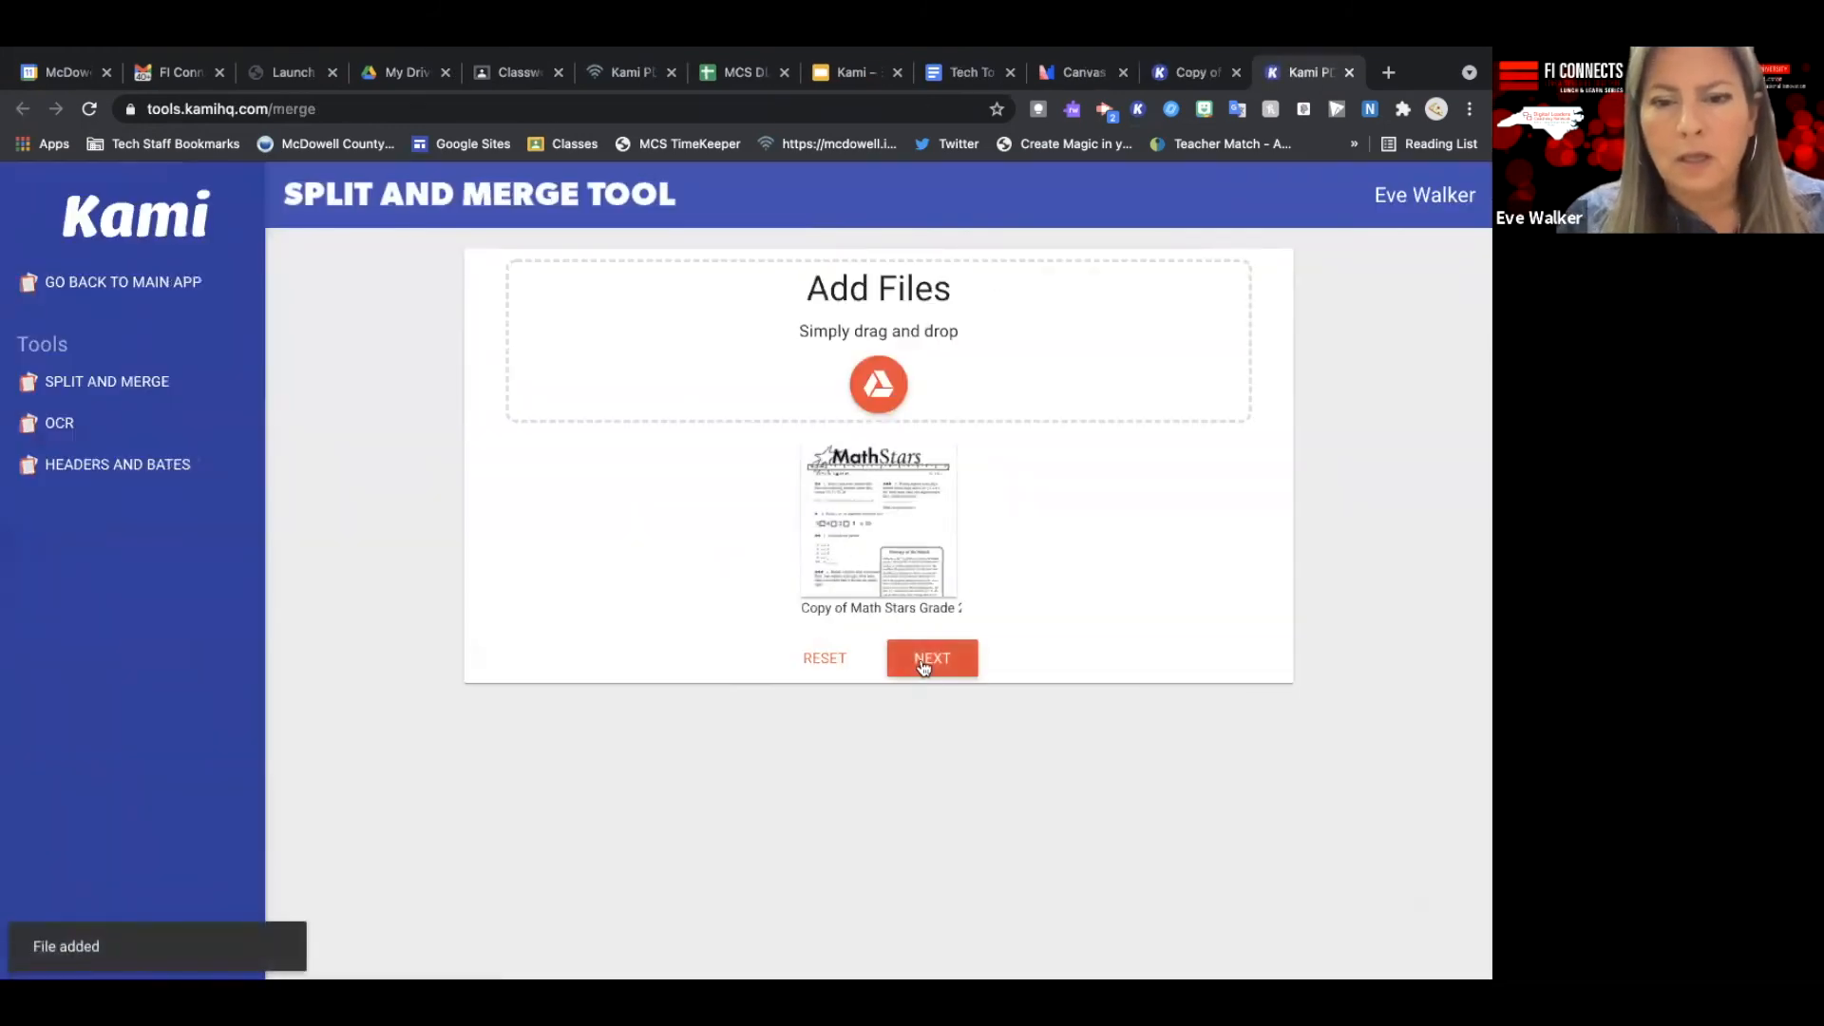
left_click(921, 665)
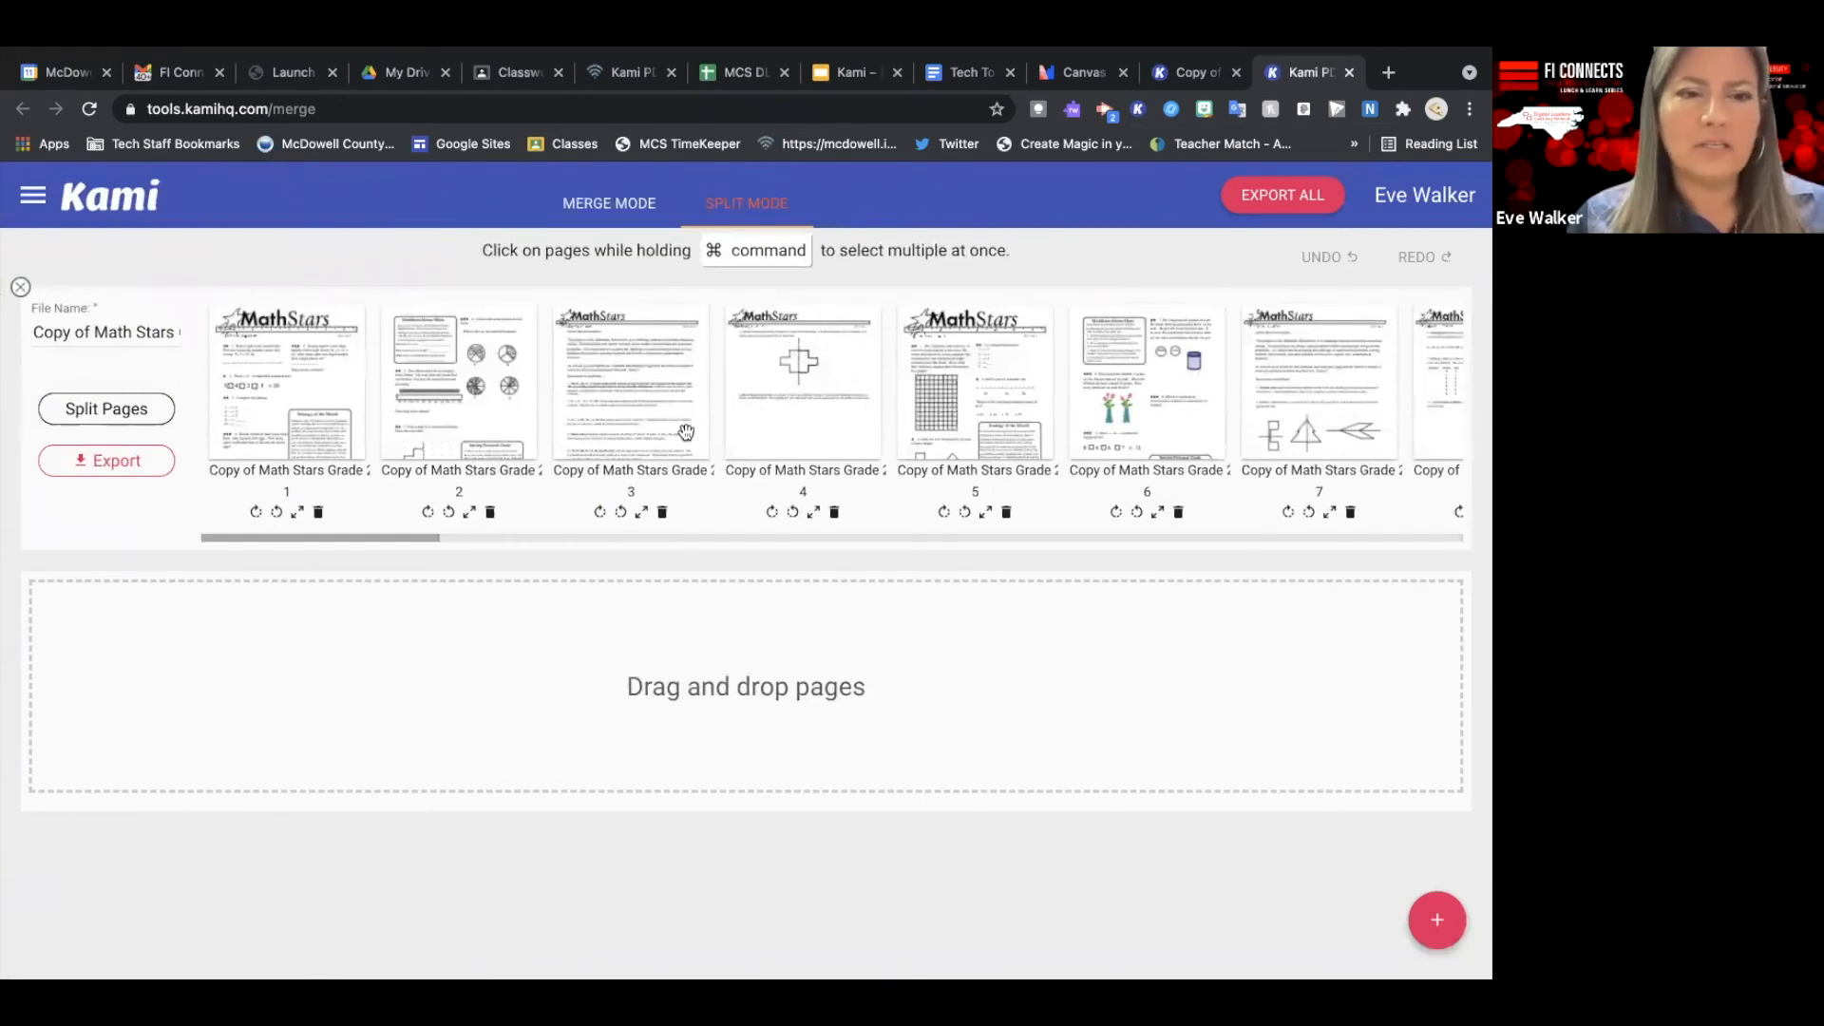
Split pages 1 and 2 off into a new file and name it "Copy of Math Stars Grade 2(Day1).pdf".
left_click_drag(302, 376, 114, 698)
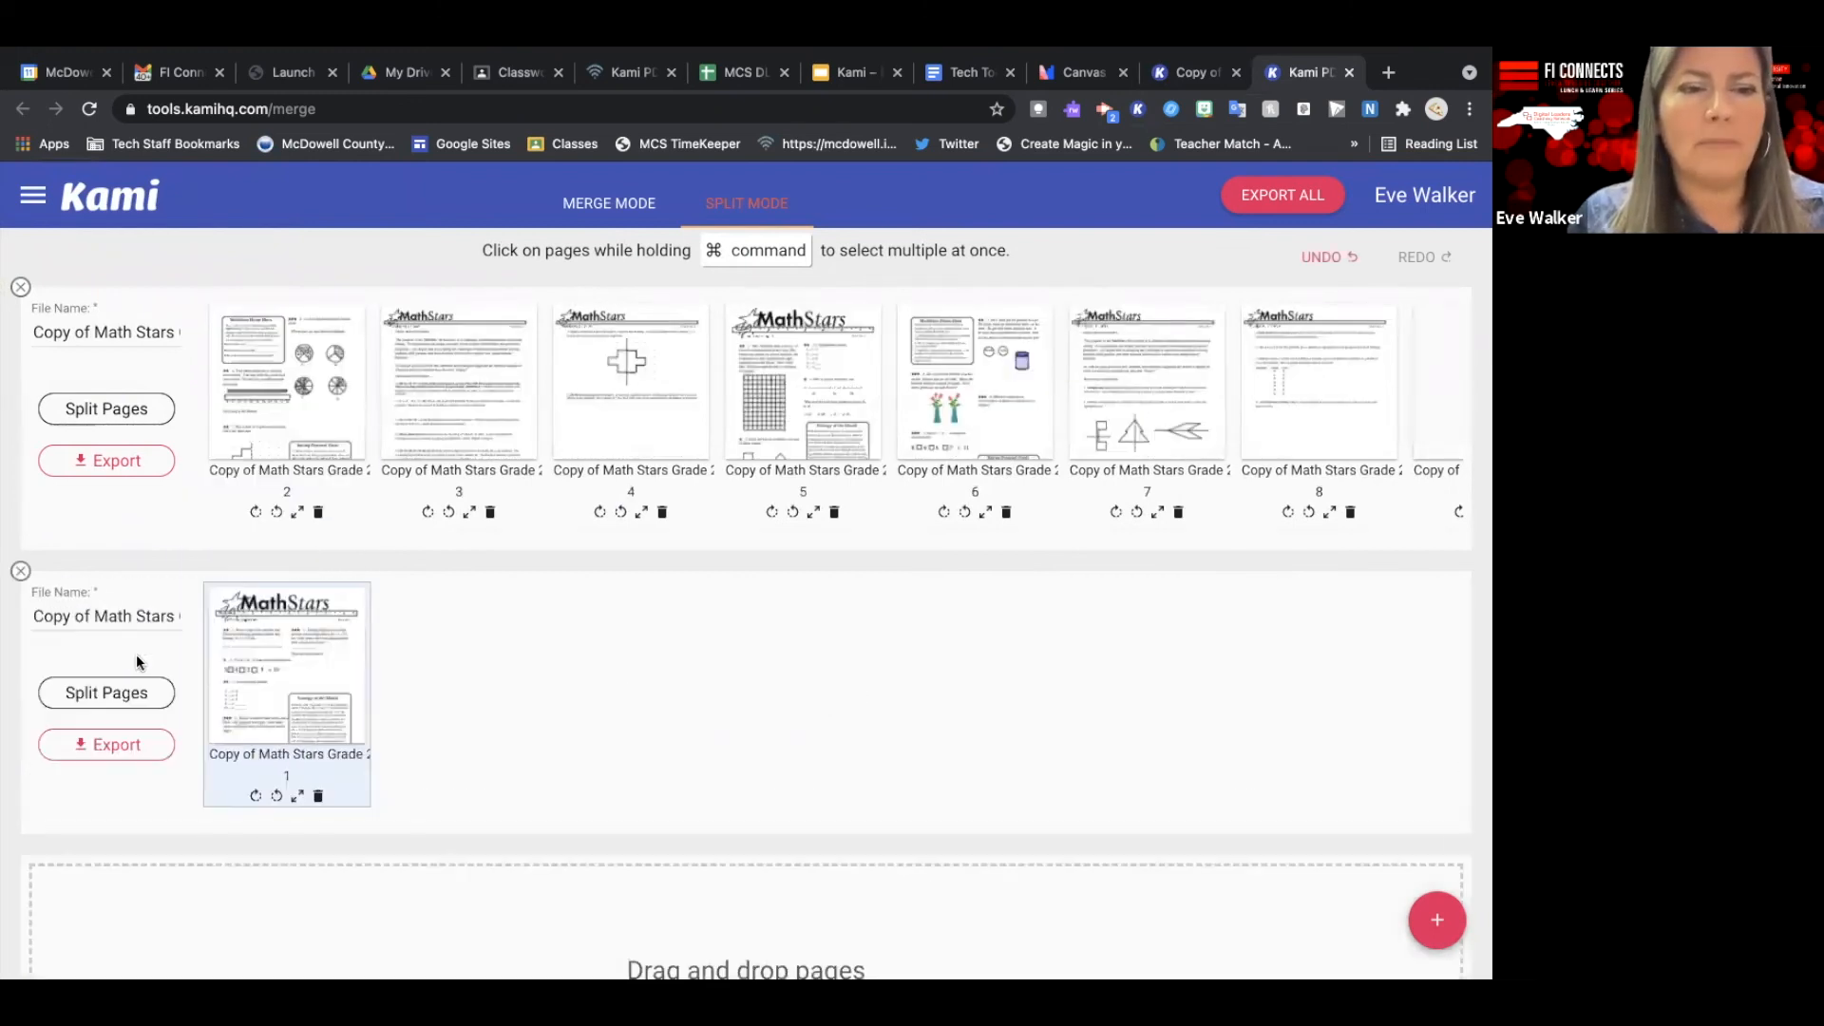
left_click_drag(335, 392, 469, 676)
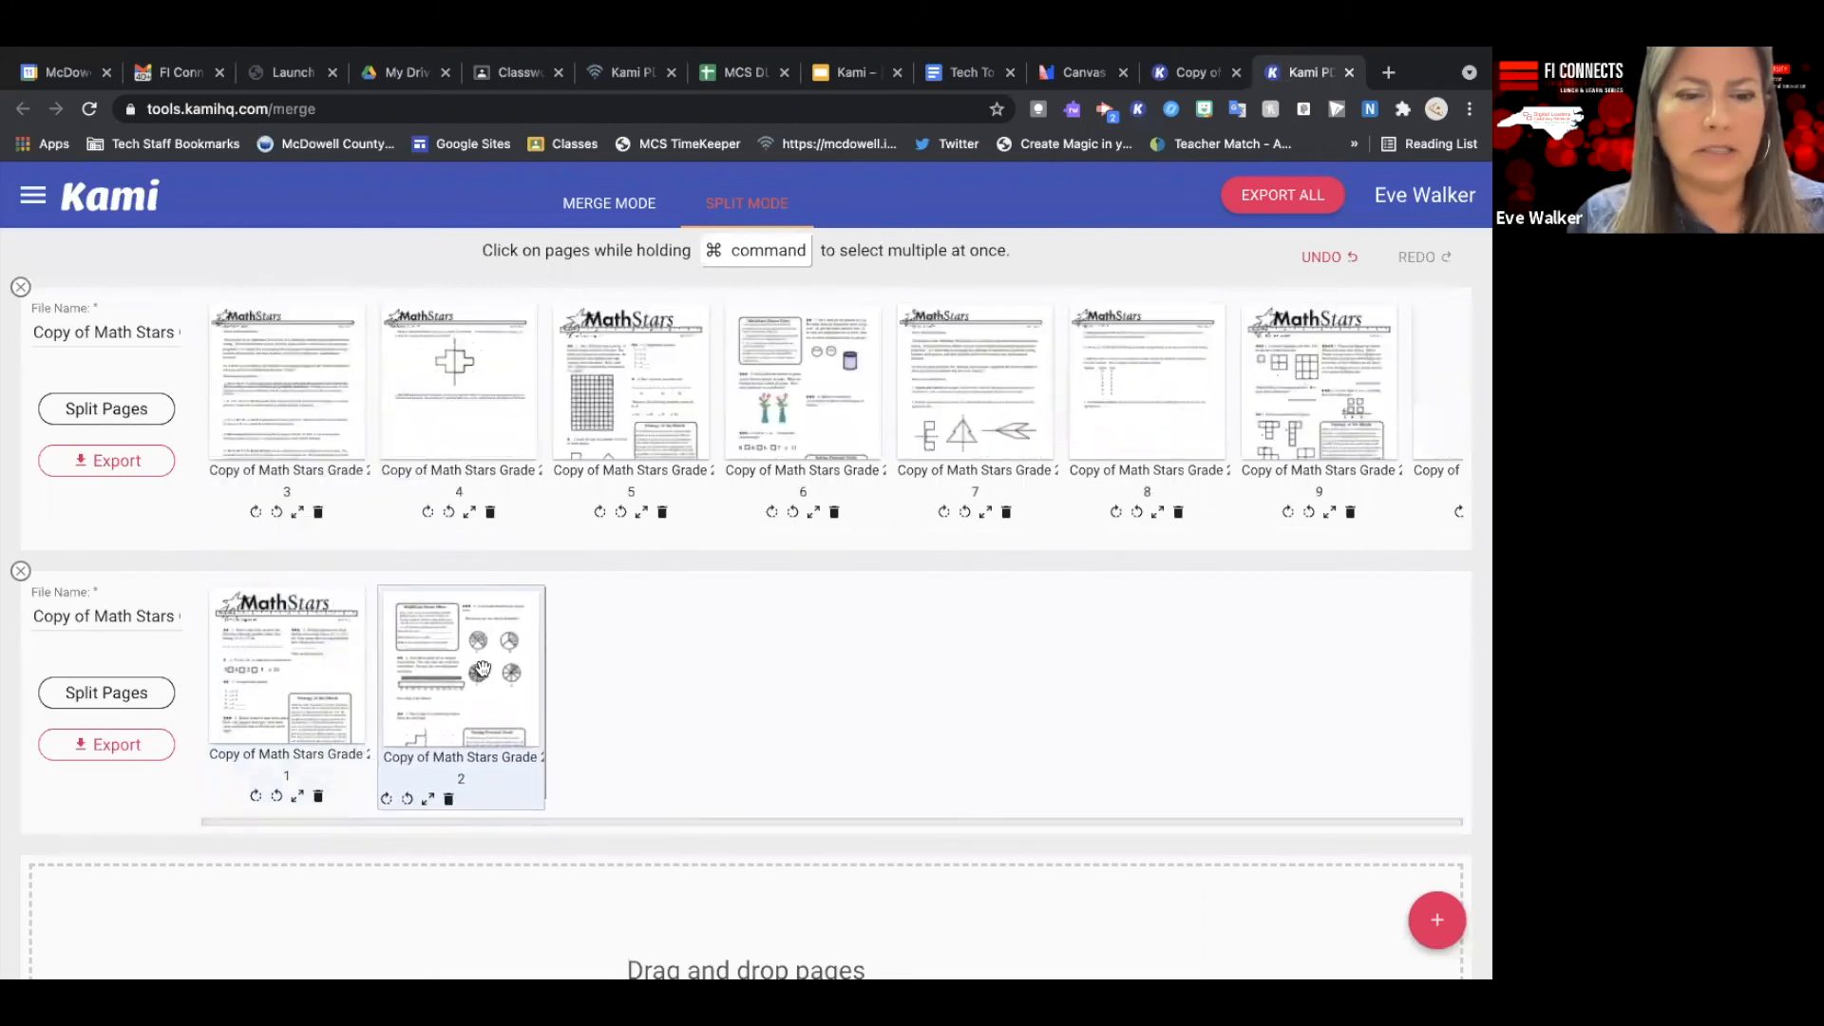
left_click(170, 613)
key("Right")
key("Right")
key("Right")
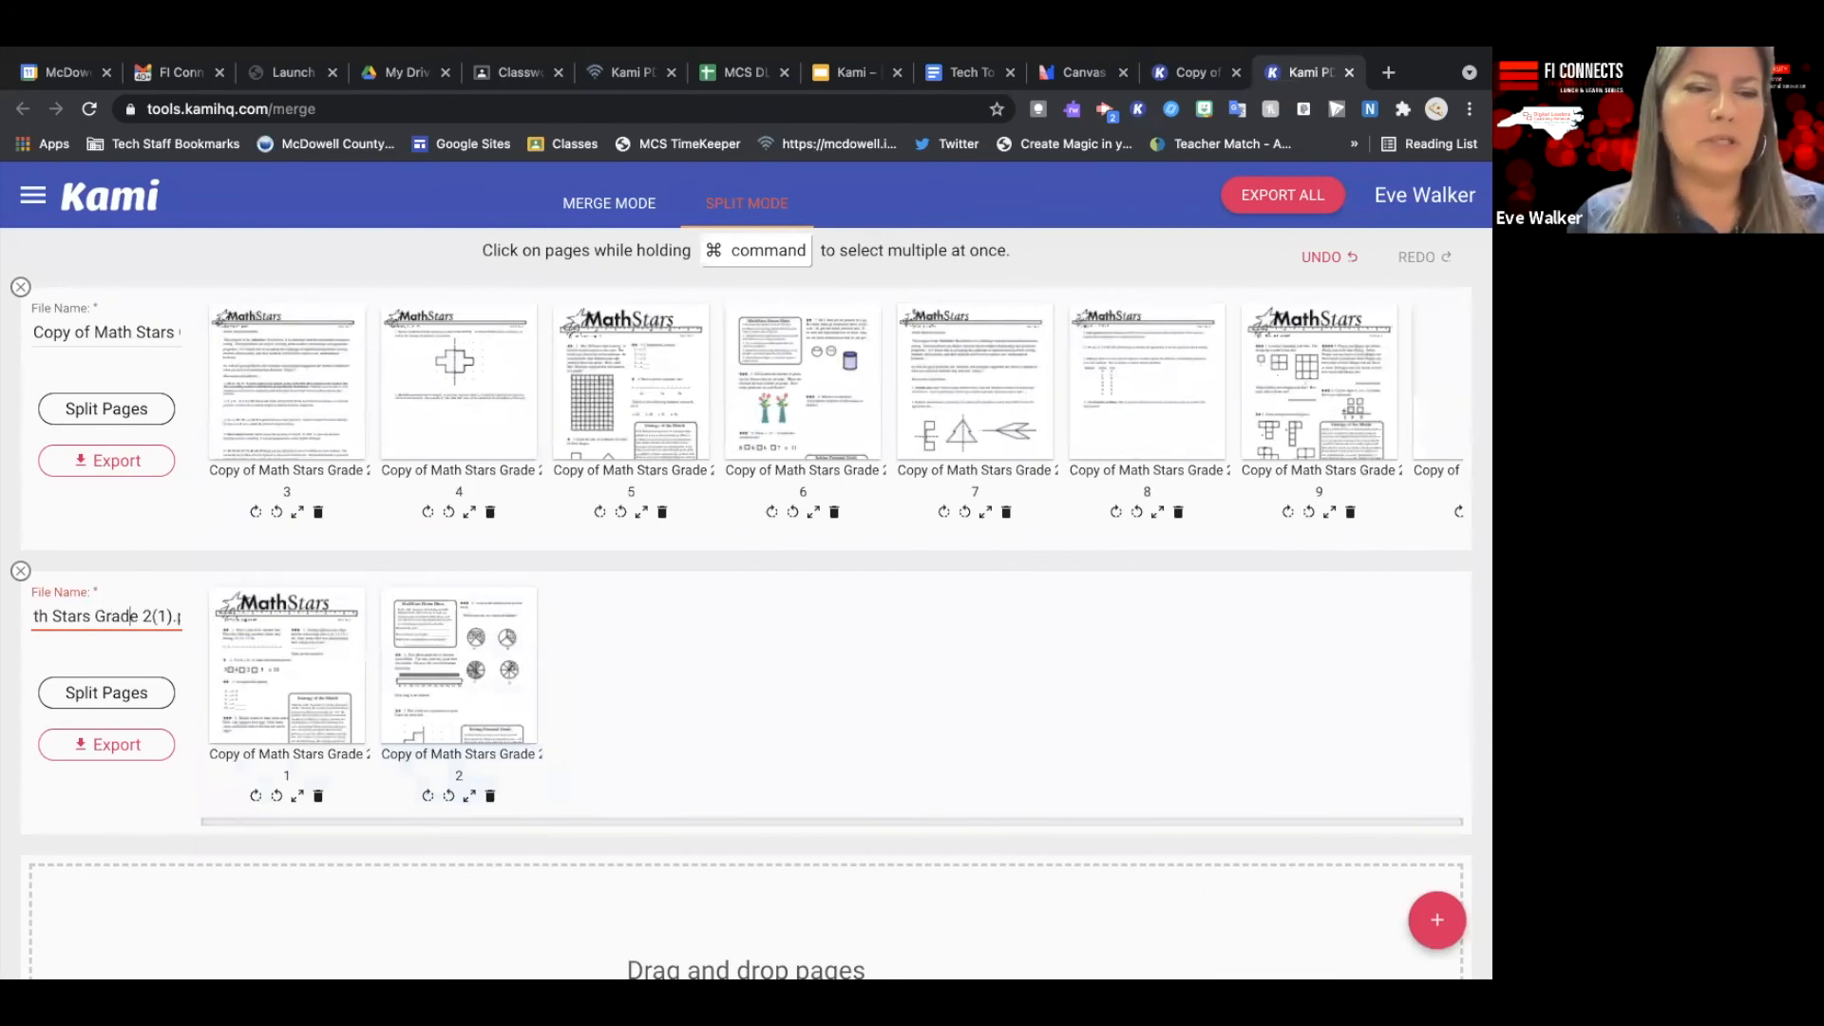
type("Day1")
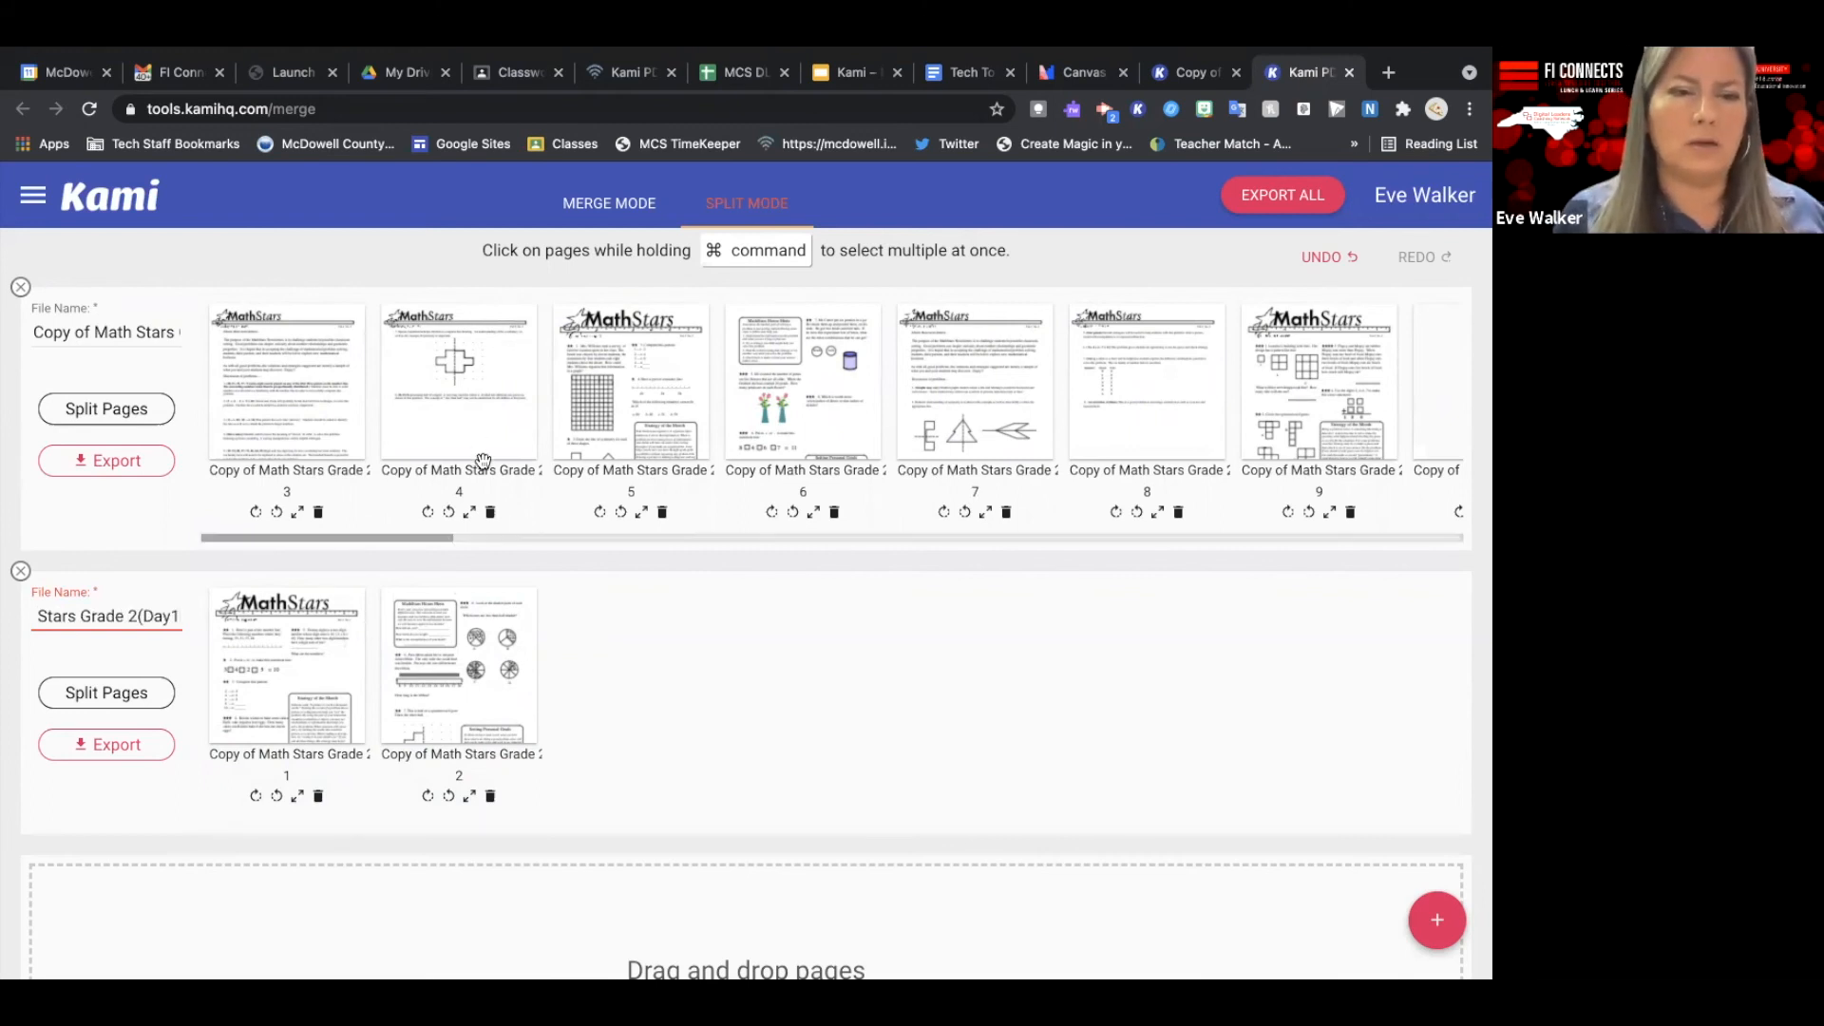
Split pages 3 and 4 off into another new file and name it "Copy of Math Stars Grade 2(Day2).pdf".
left_click_drag(251, 385, 171, 888)
left_click_drag(292, 386, 456, 846)
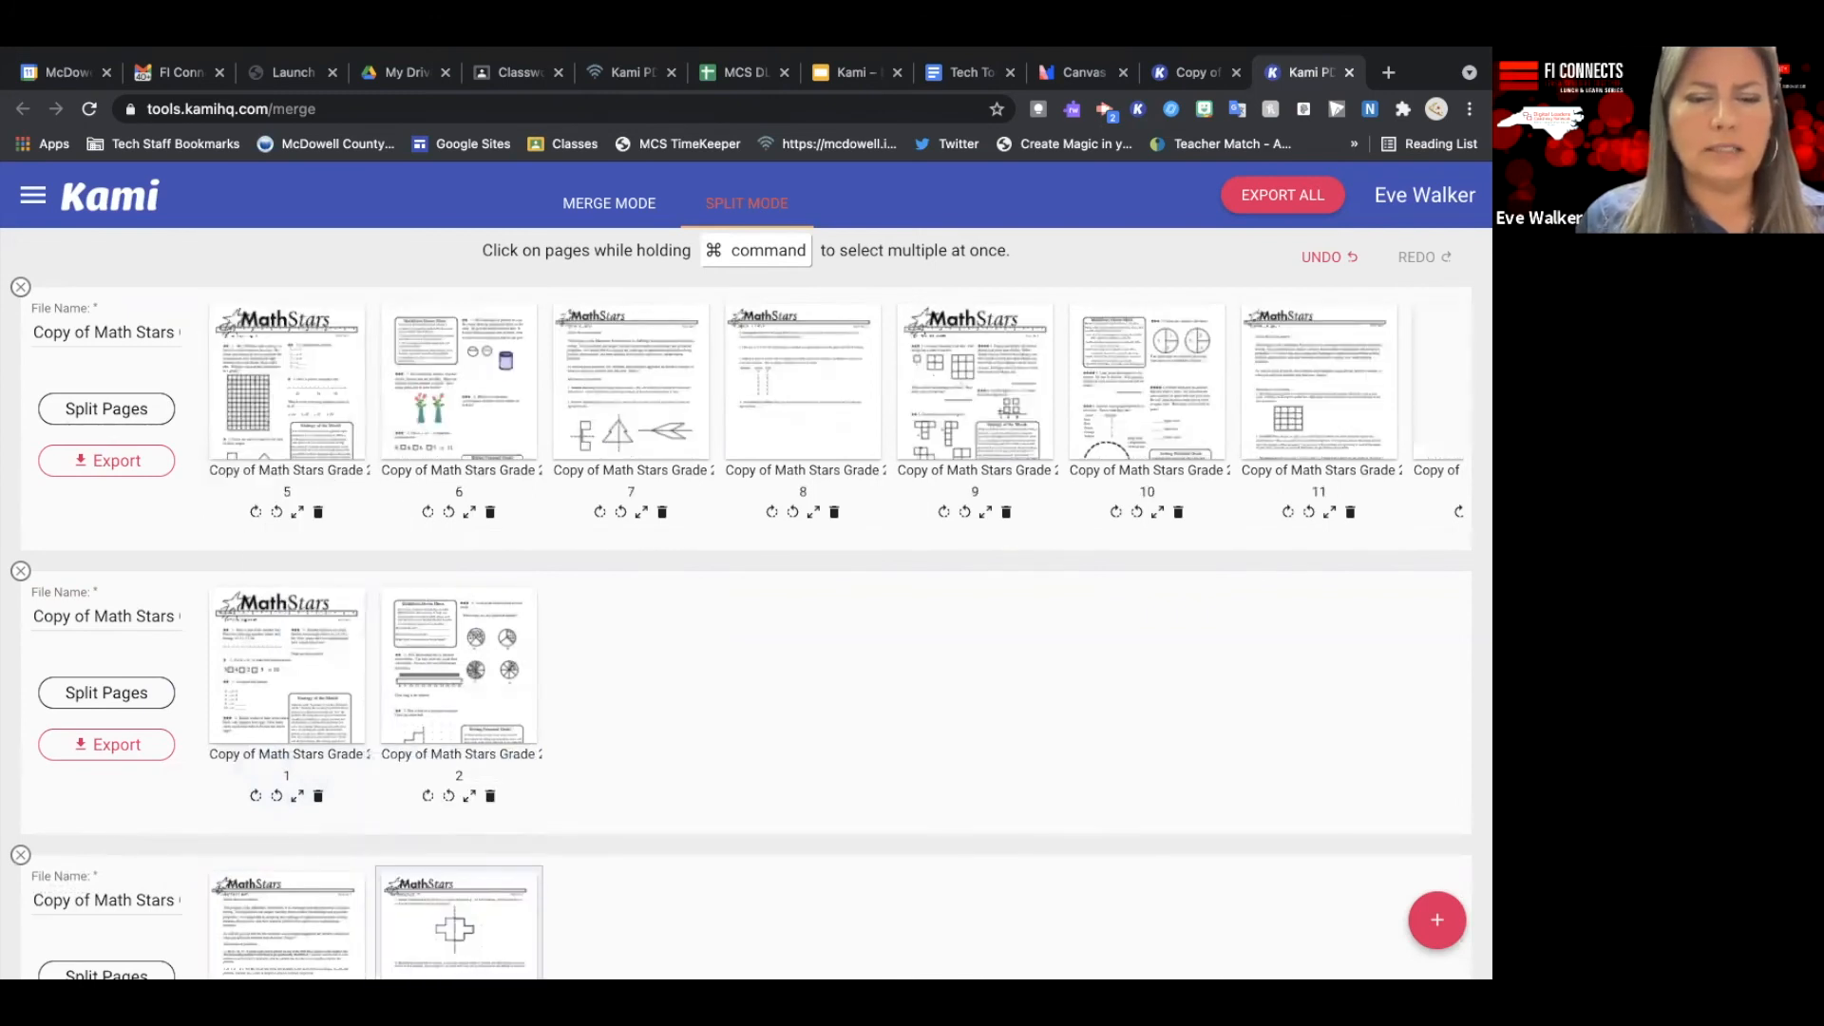
scroll(747, 570, "down", 3)
left_click(152, 680)
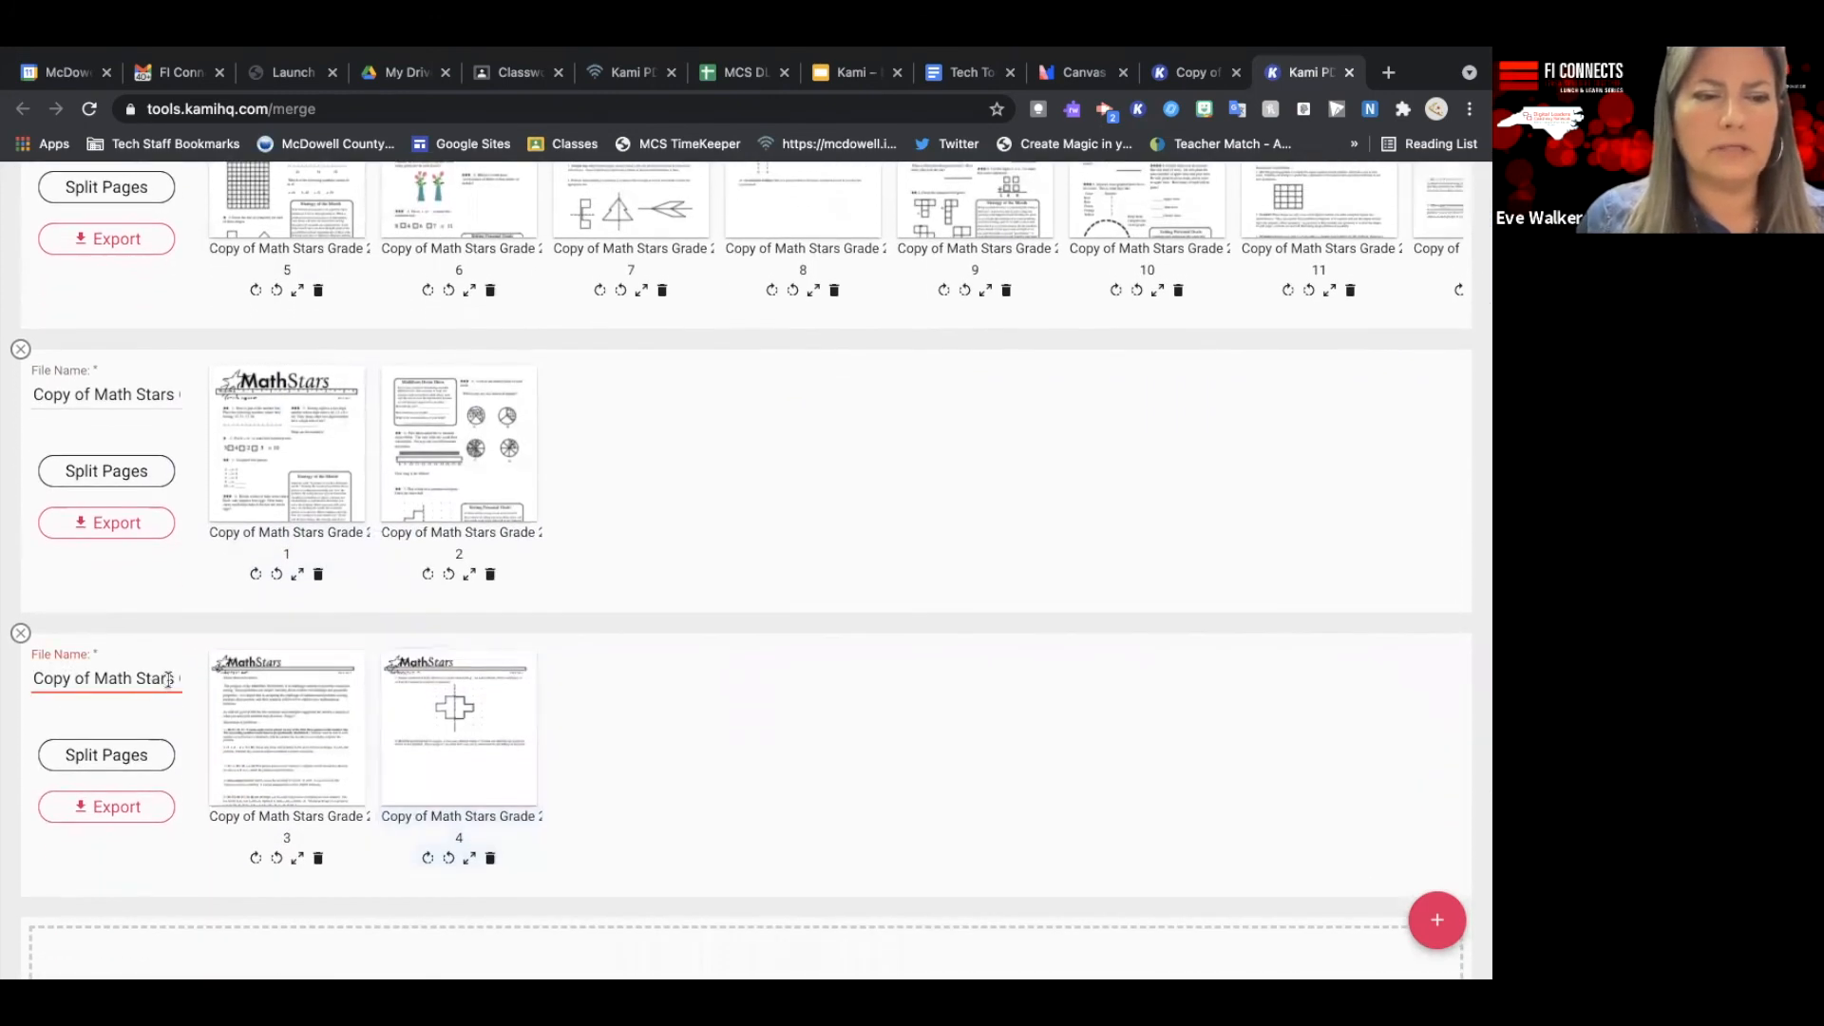
key("Right")
key("Right")
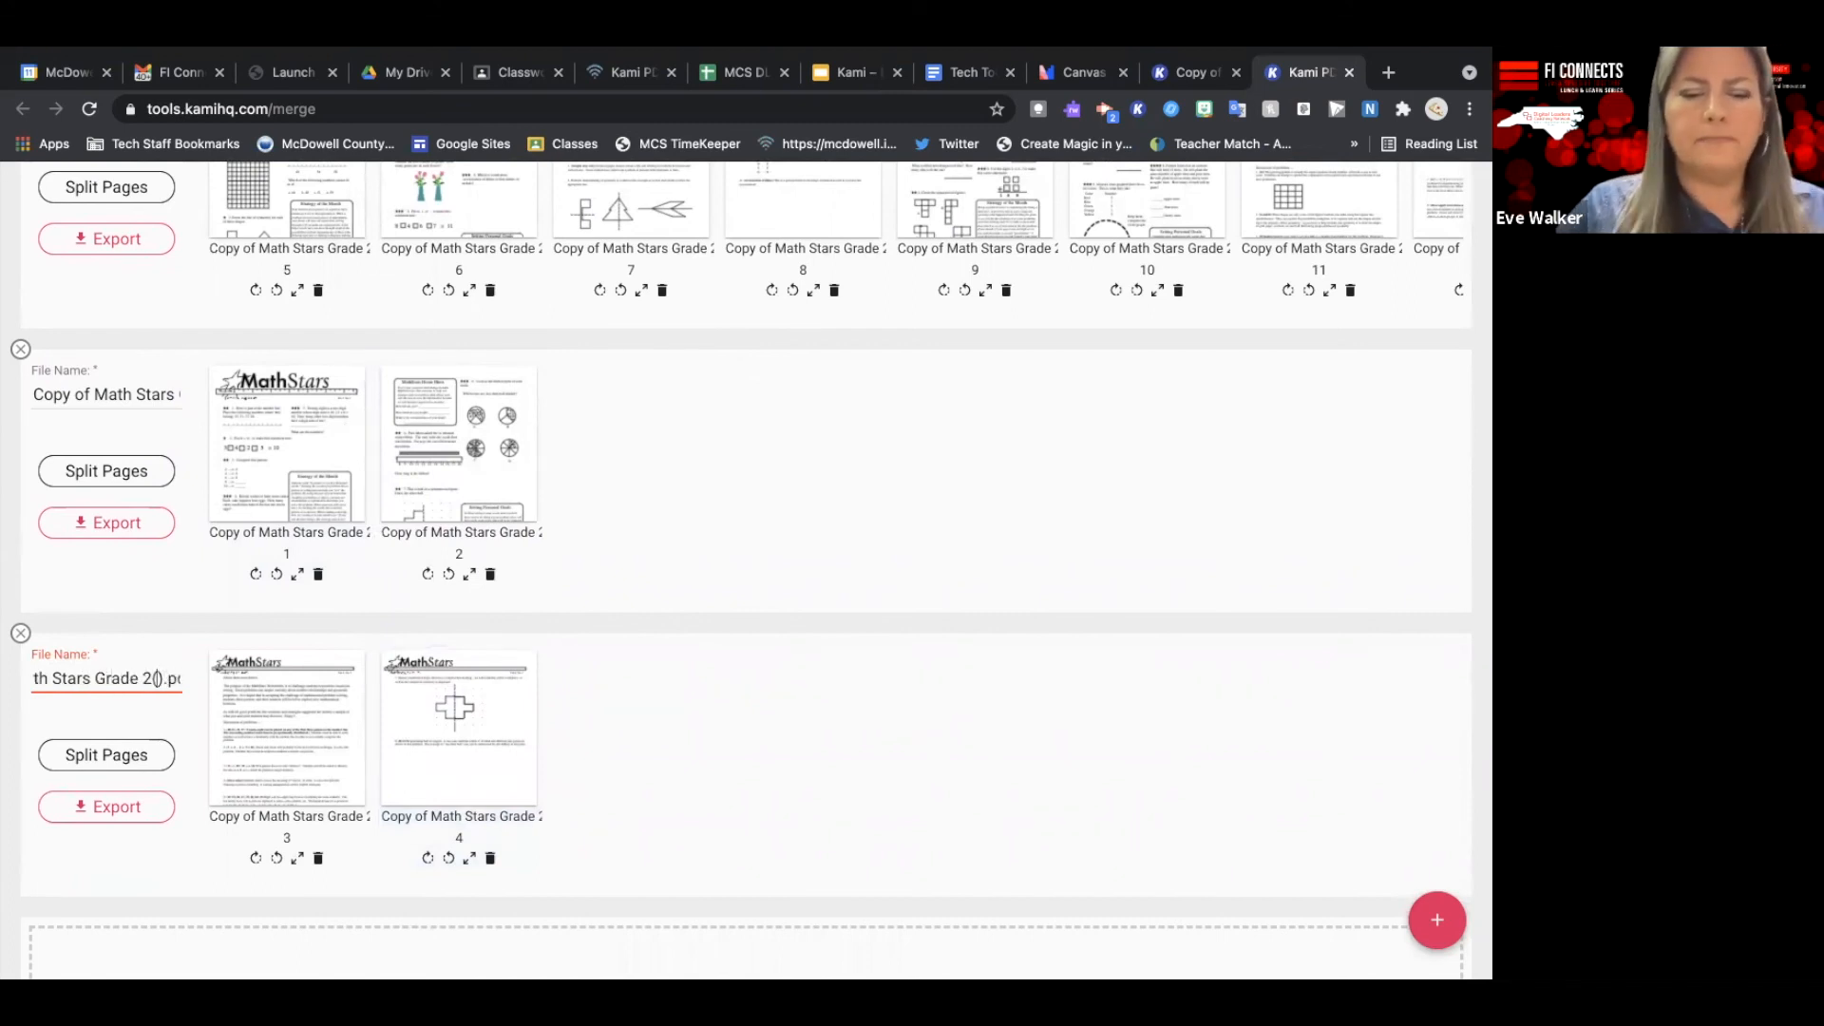
type("Day2")
left_click(681, 718)
scroll(681, 719, "up", 3)
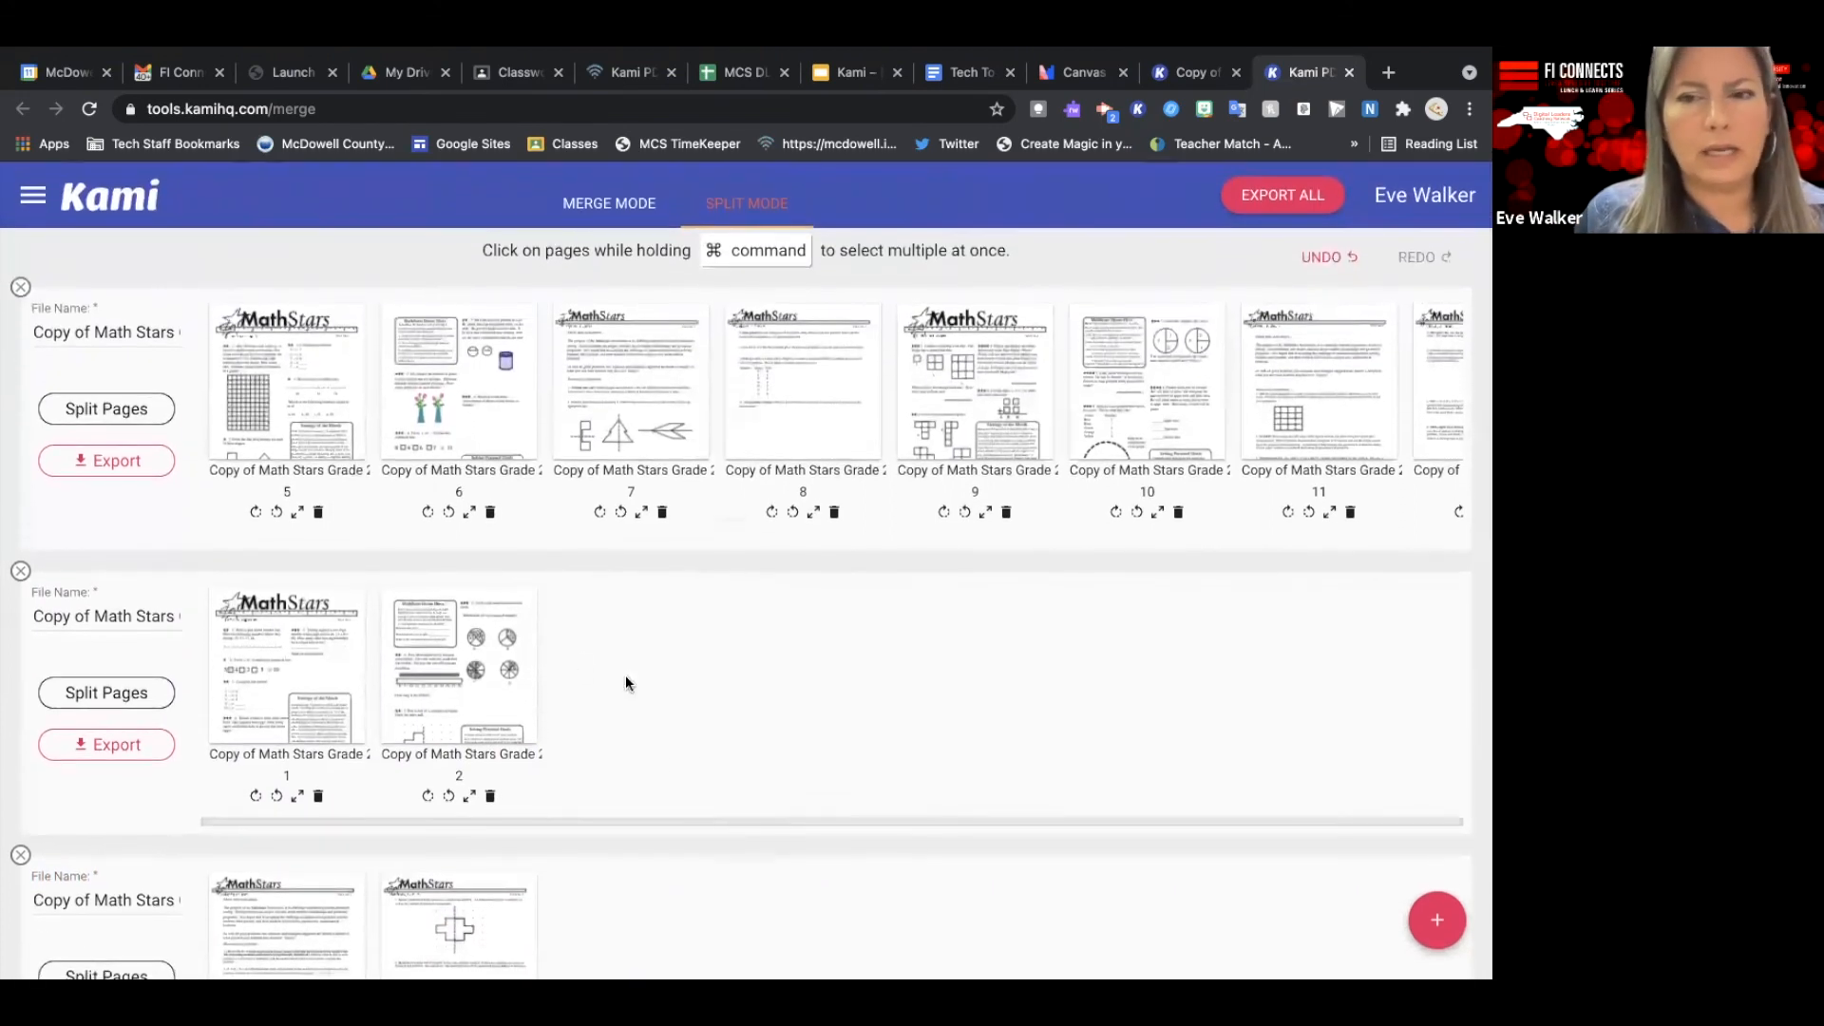
Export "Copy of Math Stars Grade 2(Day1).pdf" as a downloaded file, look through its pages and close it.
left_click(134, 746)
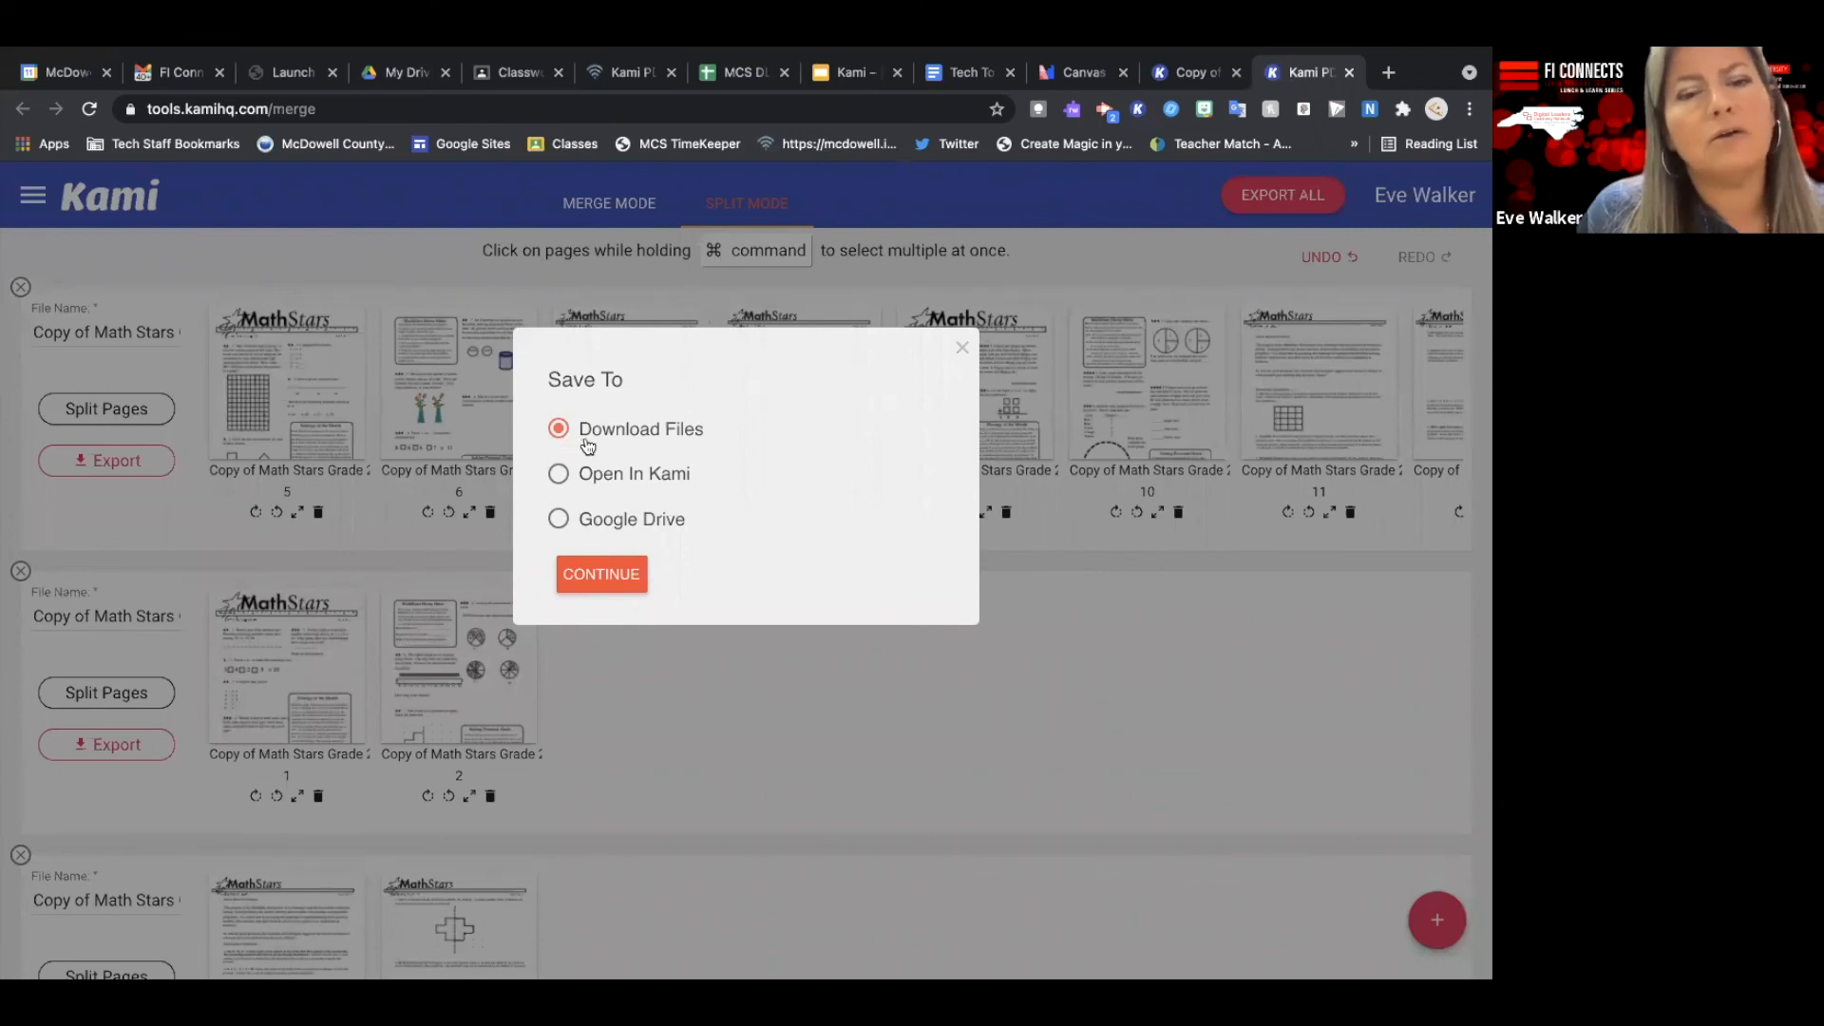
left_click(603, 575)
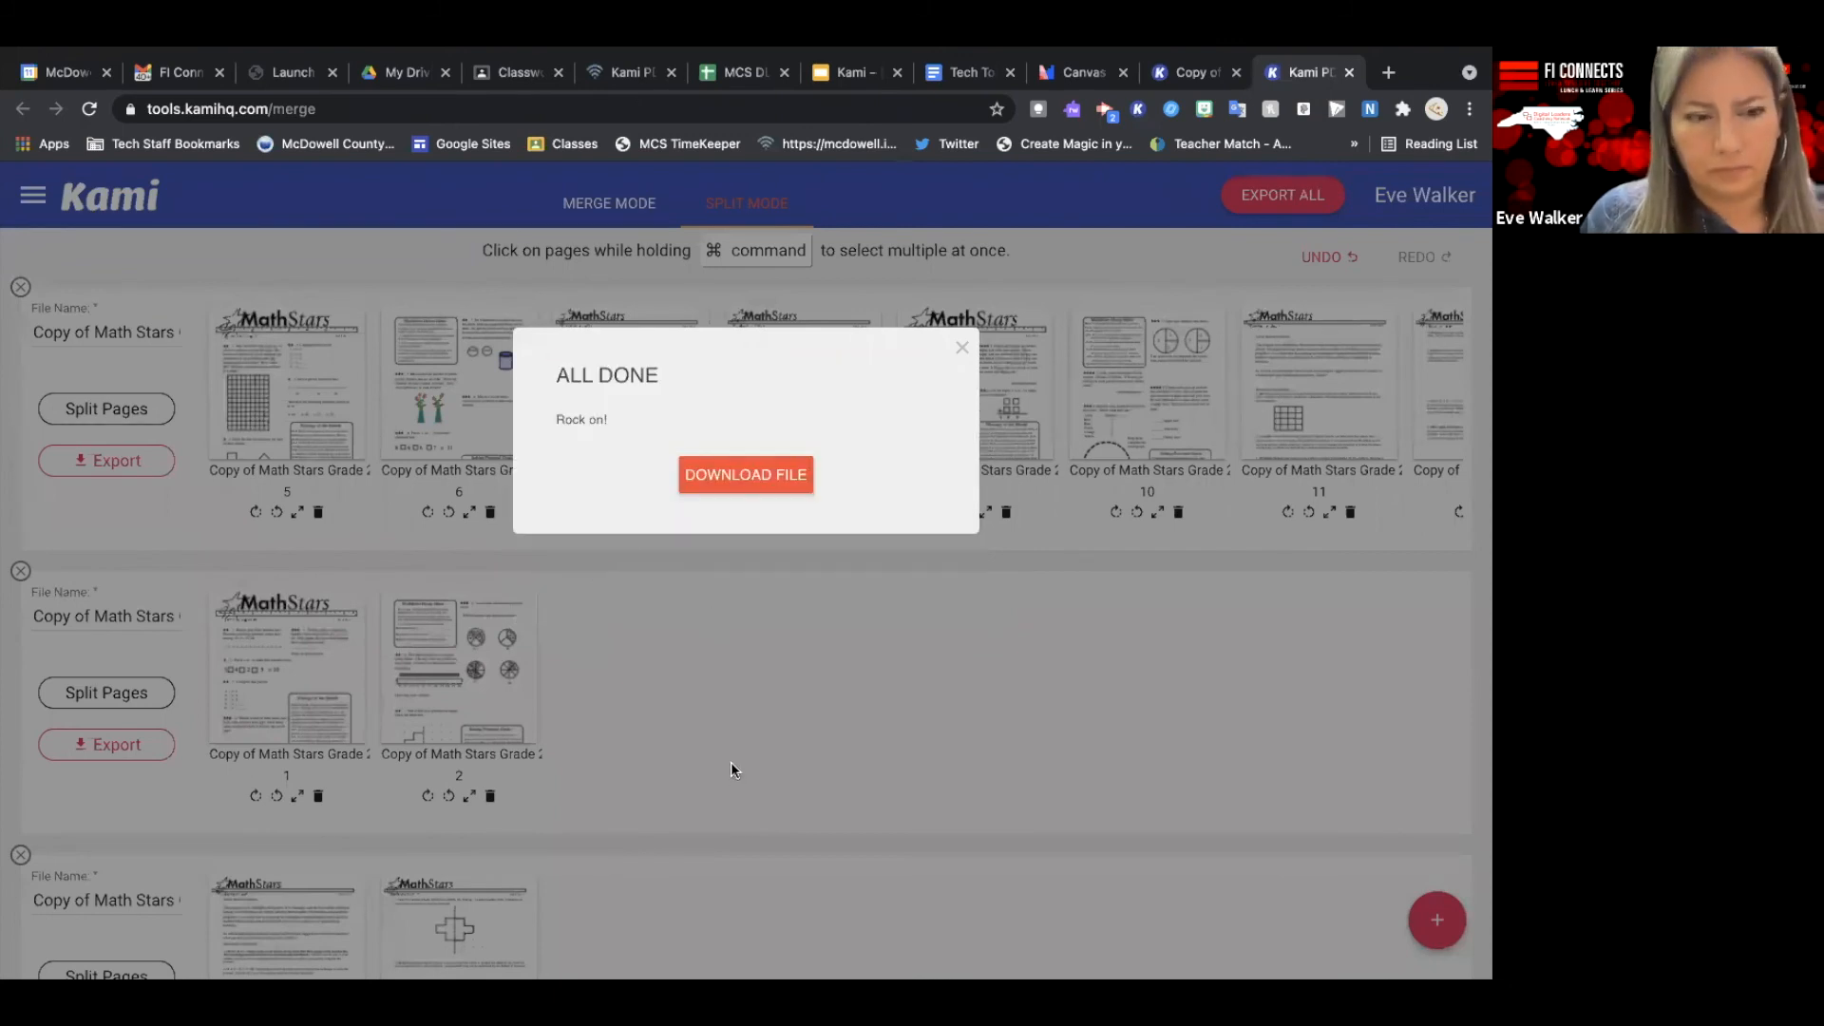
left_click(760, 487)
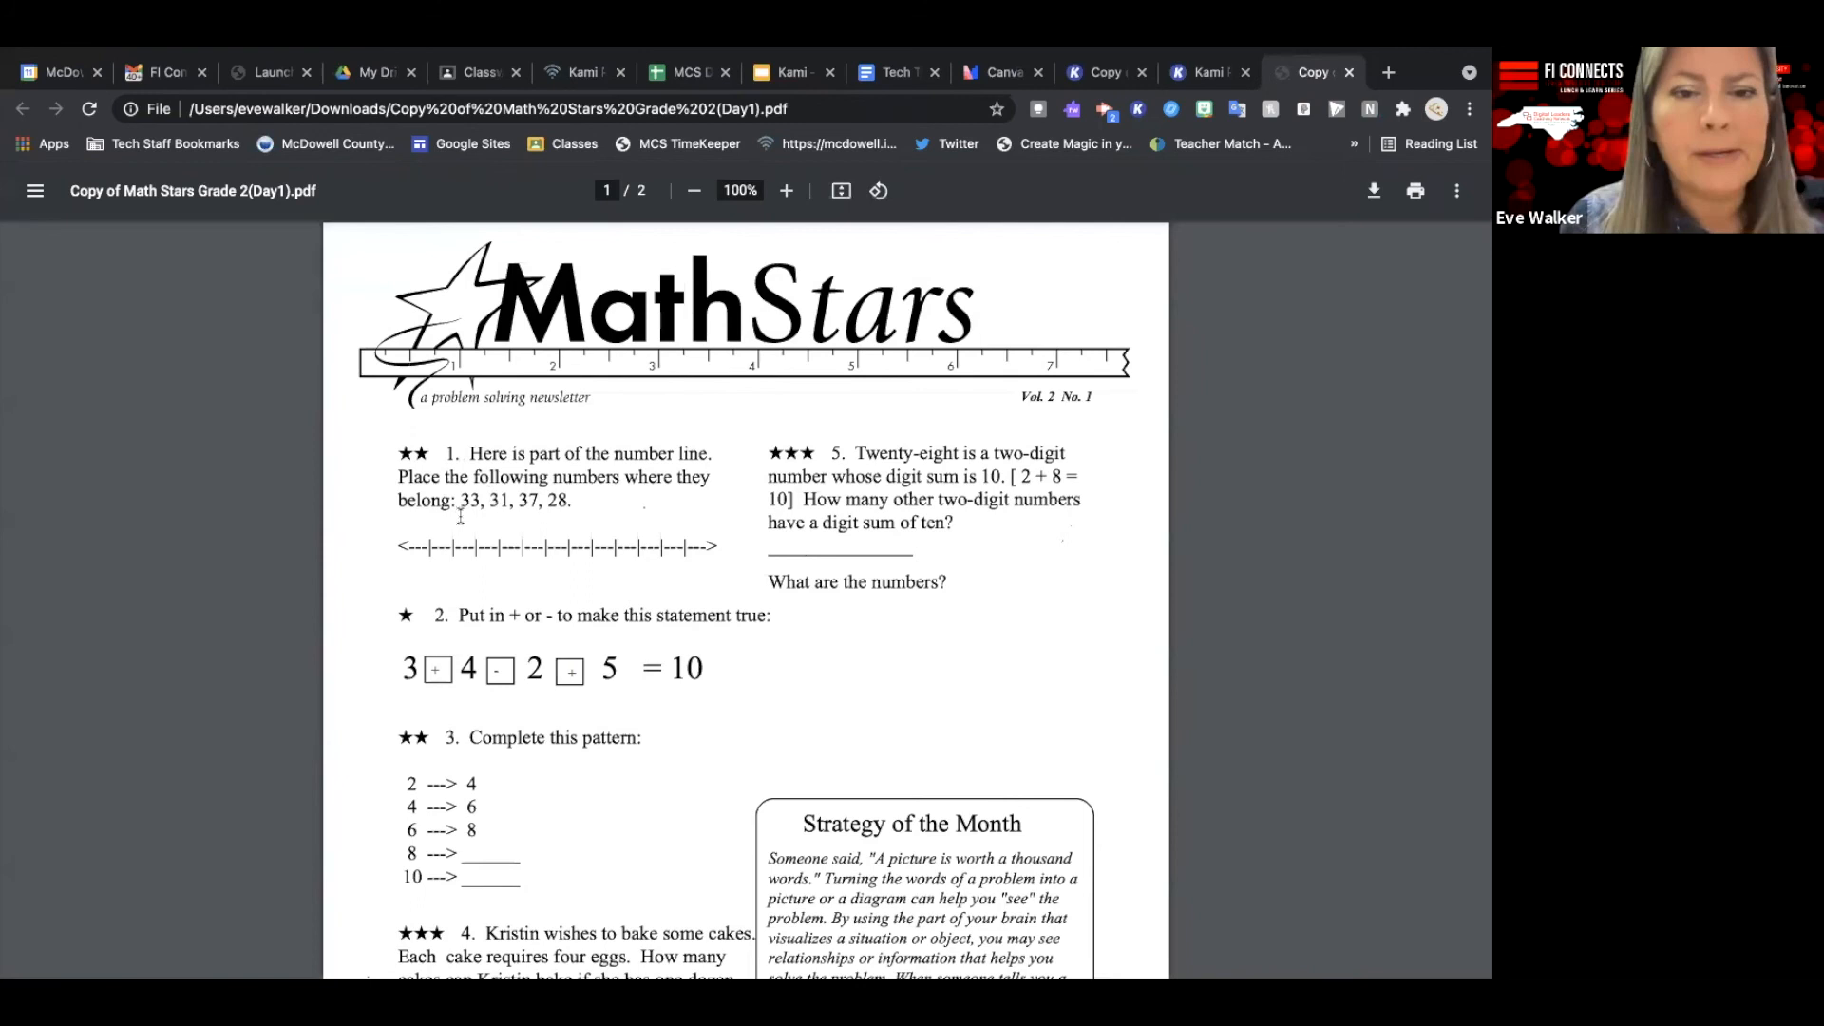
scroll(460, 516, "down", 10)
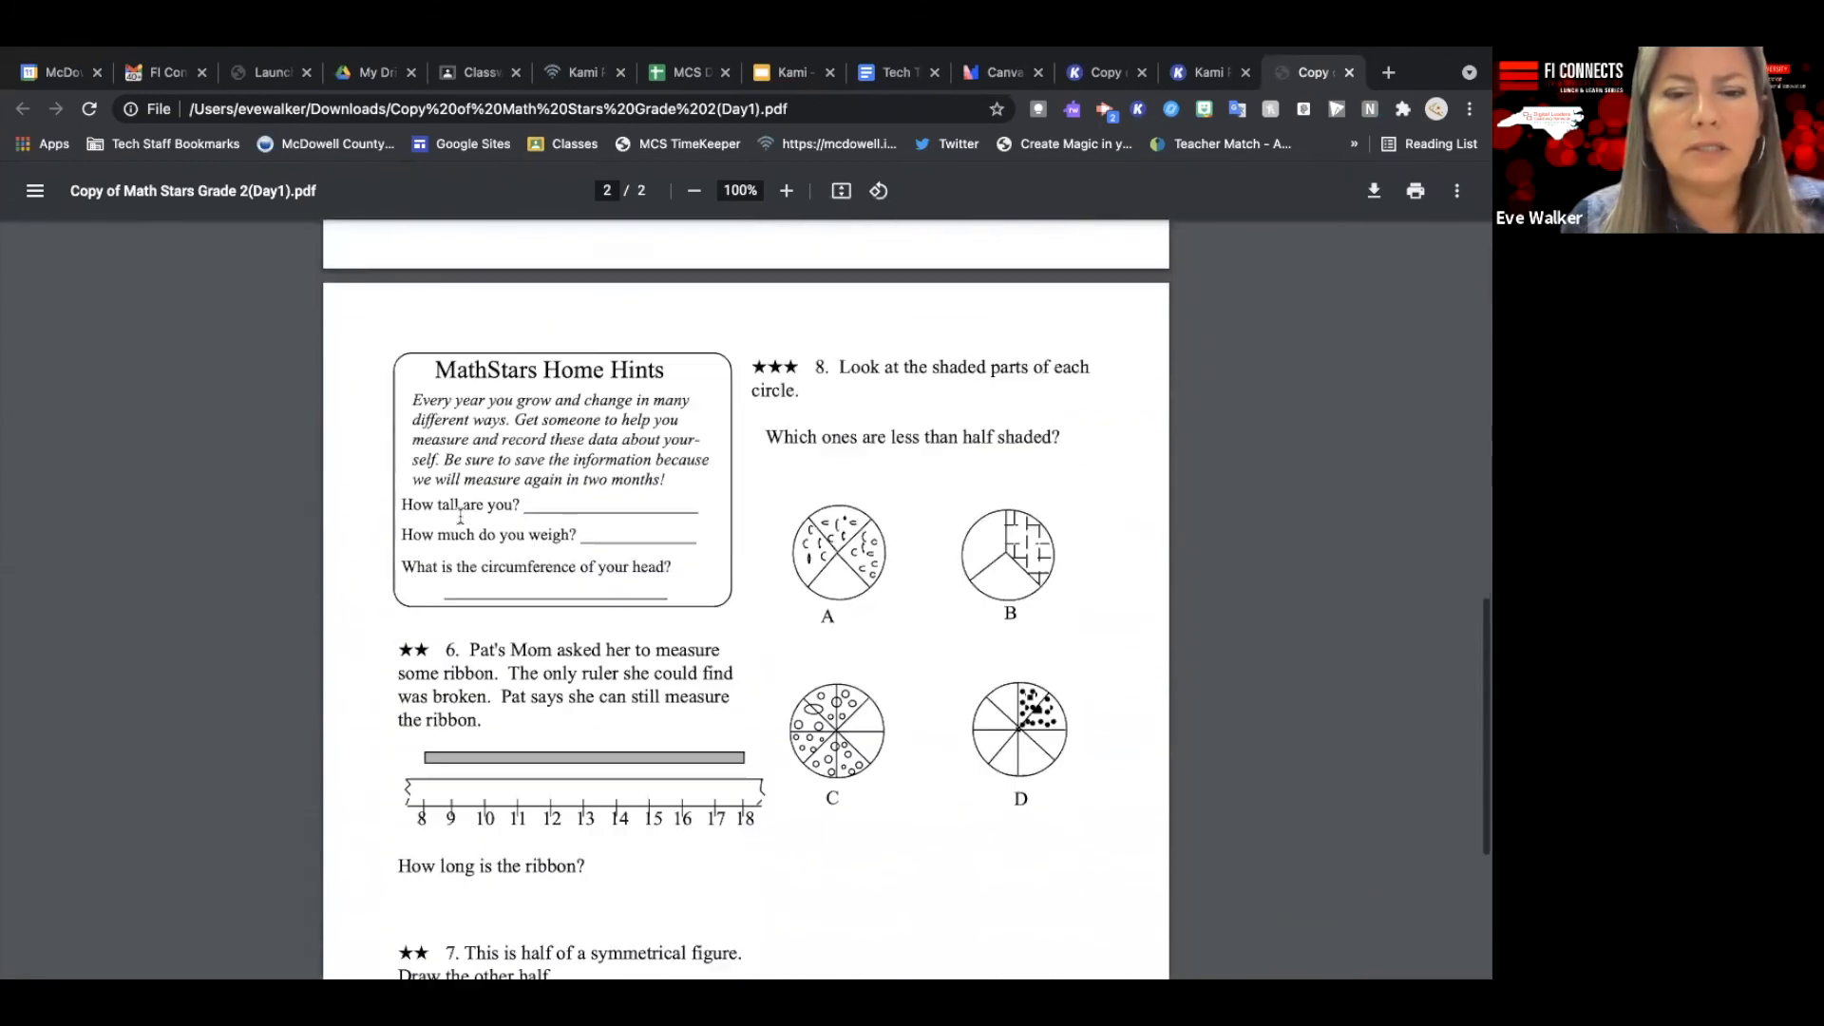
scroll(460, 516, "down", 4)
scroll(456, 517, "up", 14)
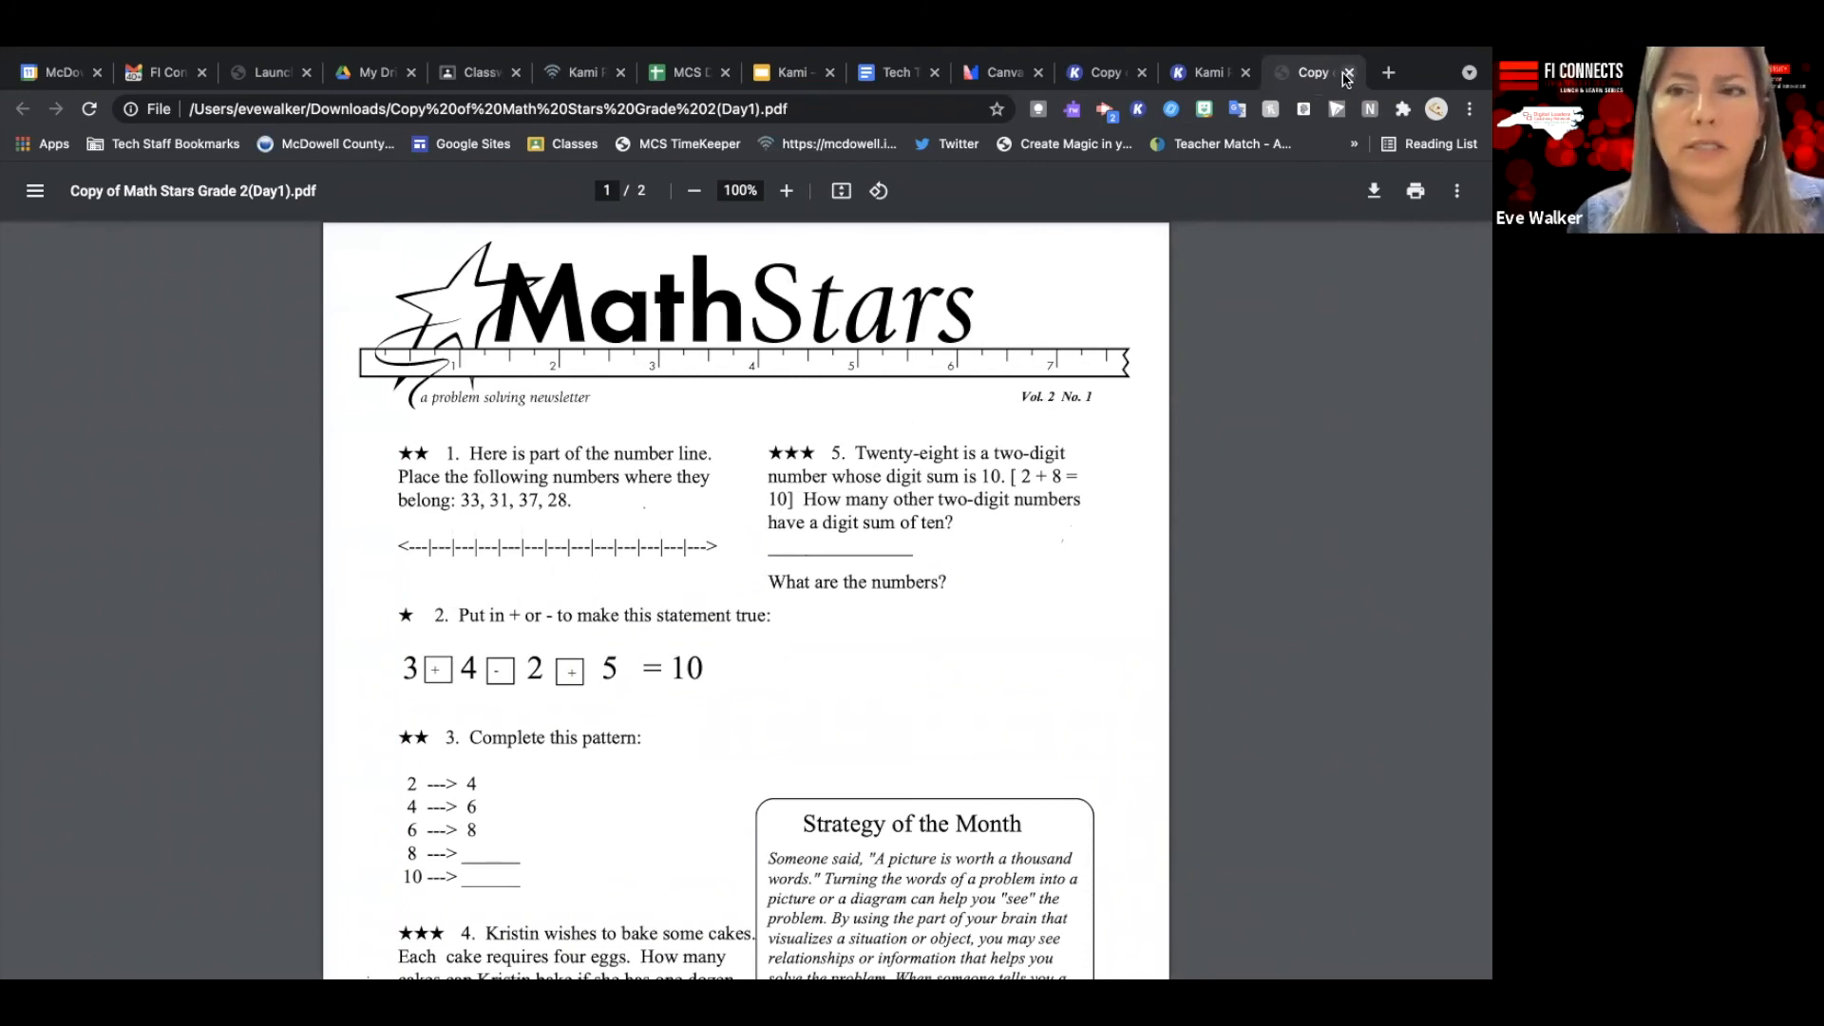
left_click(1348, 74)
left_click(963, 349)
Export the Day2 file holding pages 3 and 4 with the Open In Kami option and open it in Kami.
scroll(102, 860, "down", 2)
left_click(105, 866)
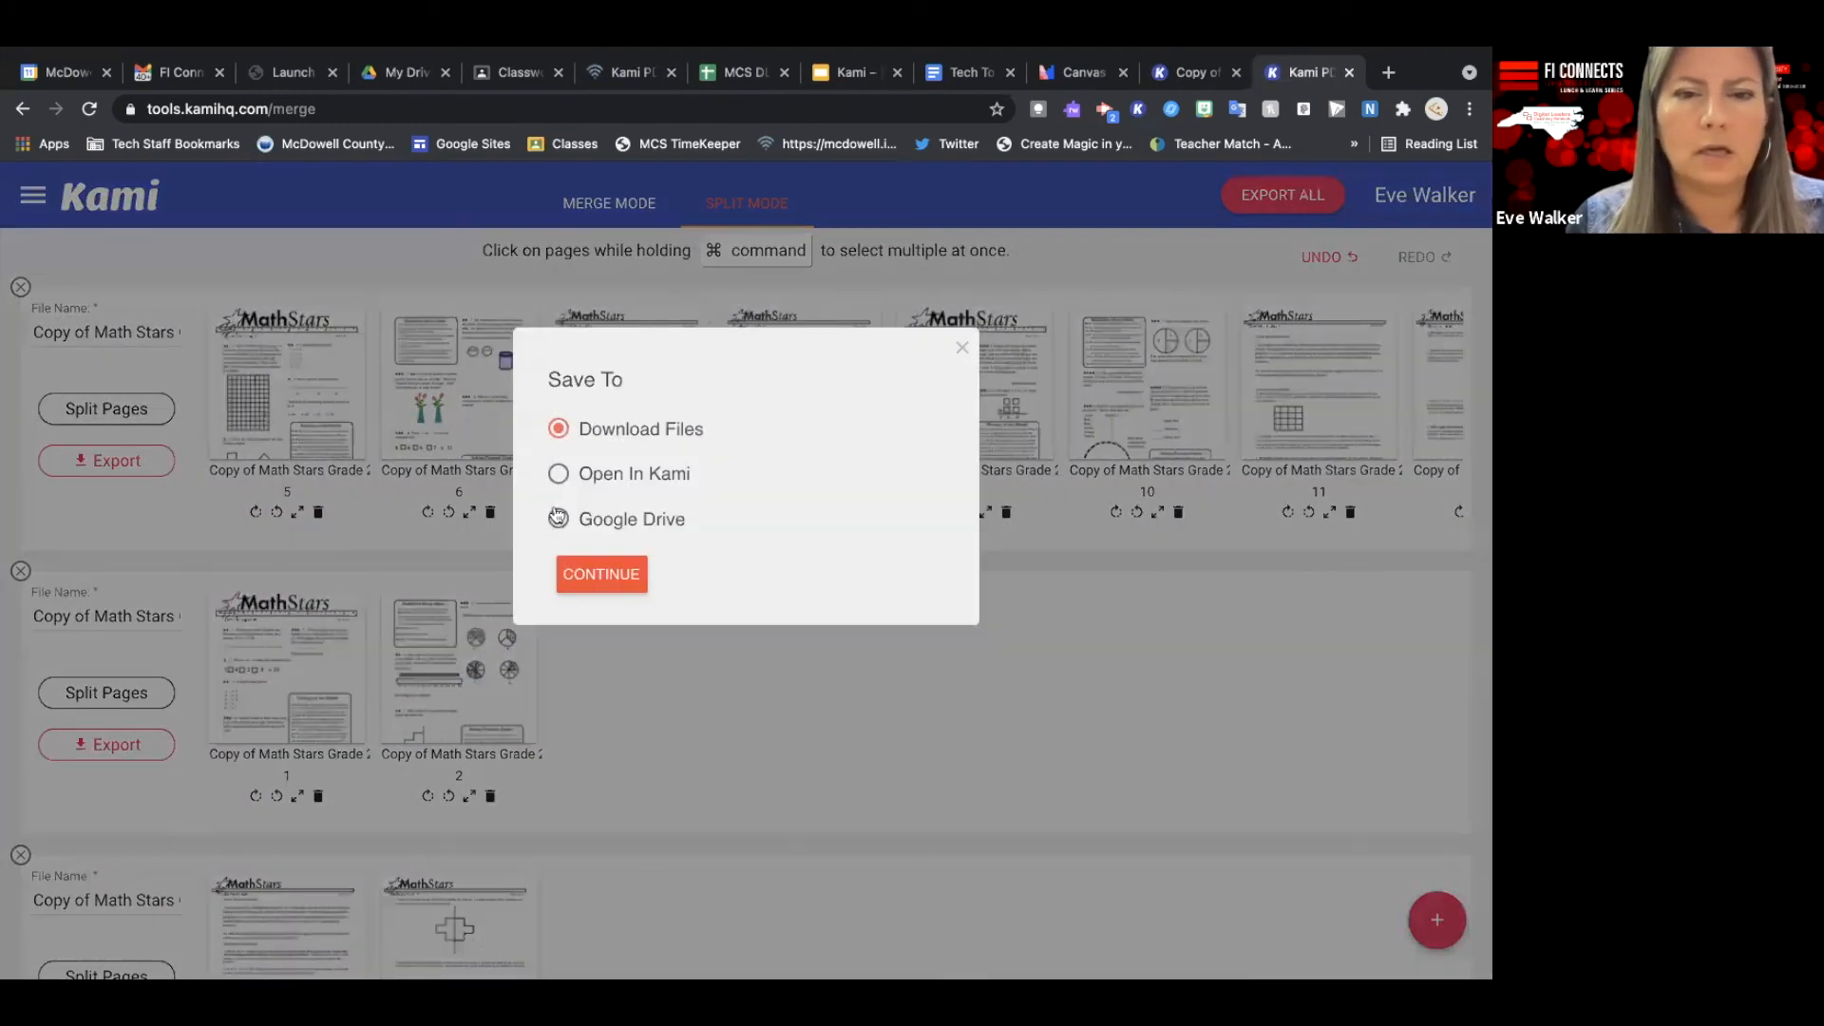
left_click(559, 473)
left_click(583, 573)
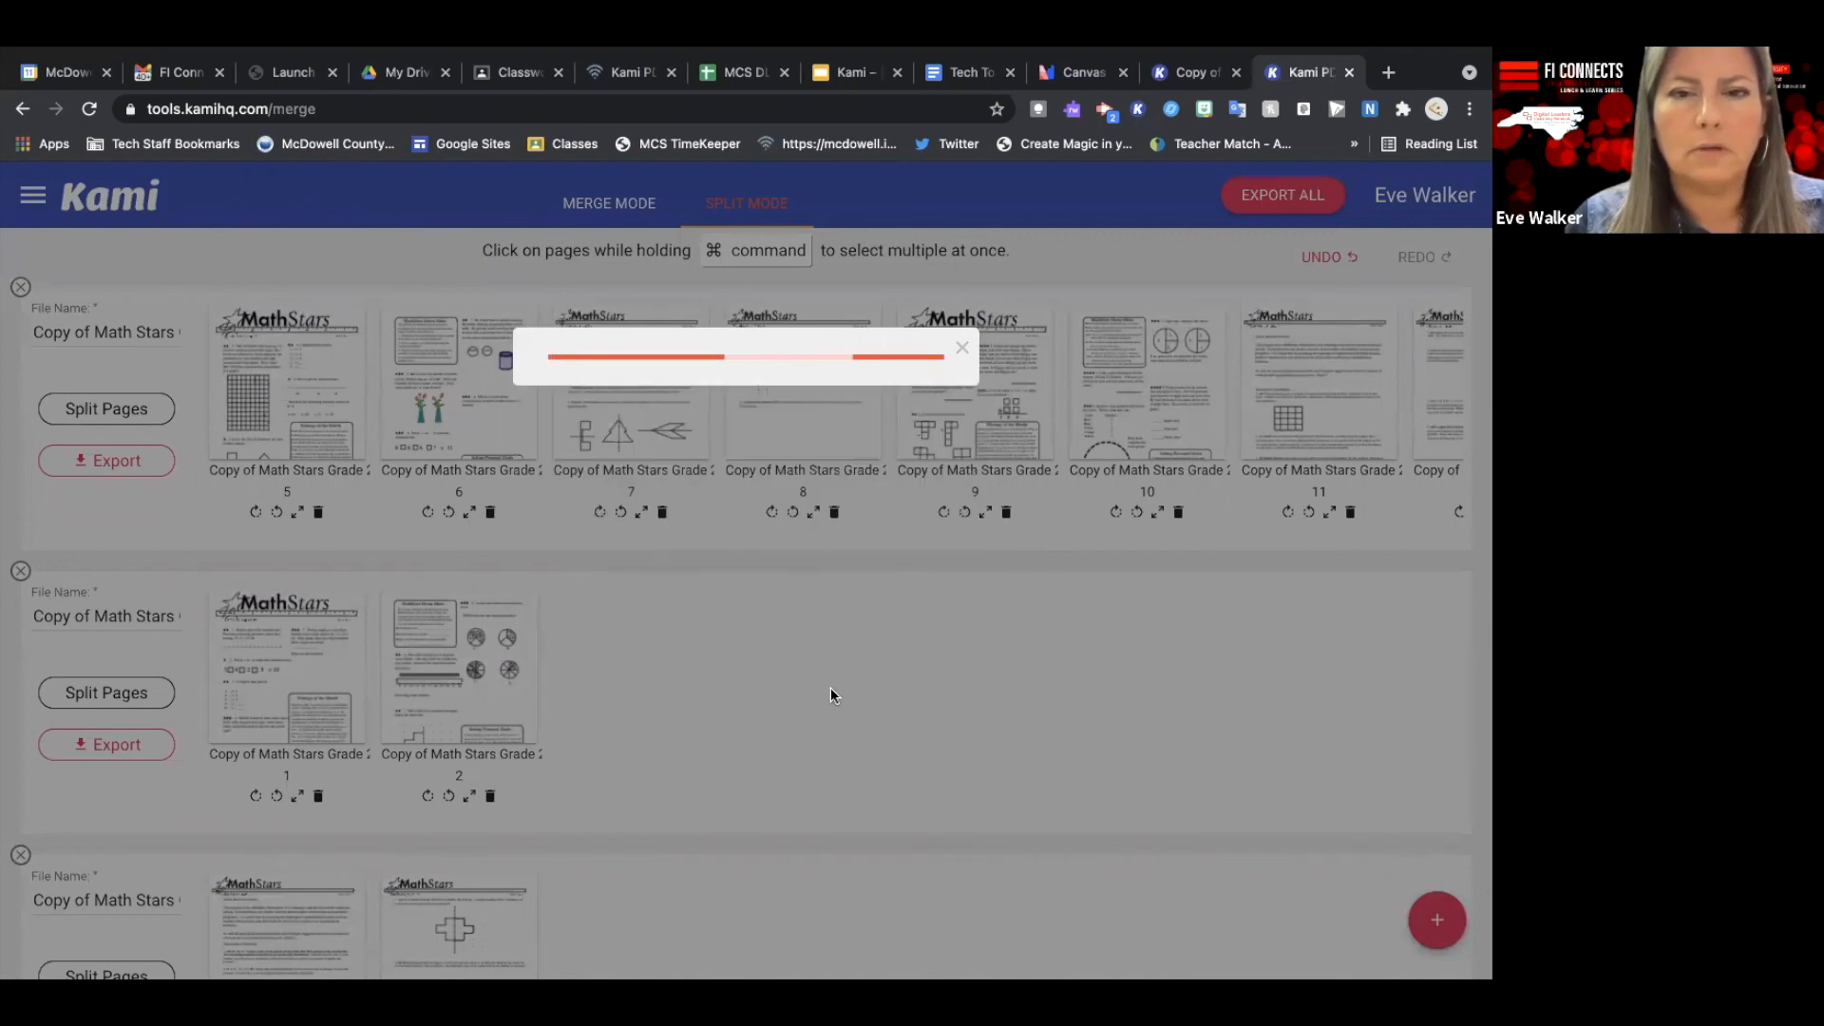
left_click(755, 480)
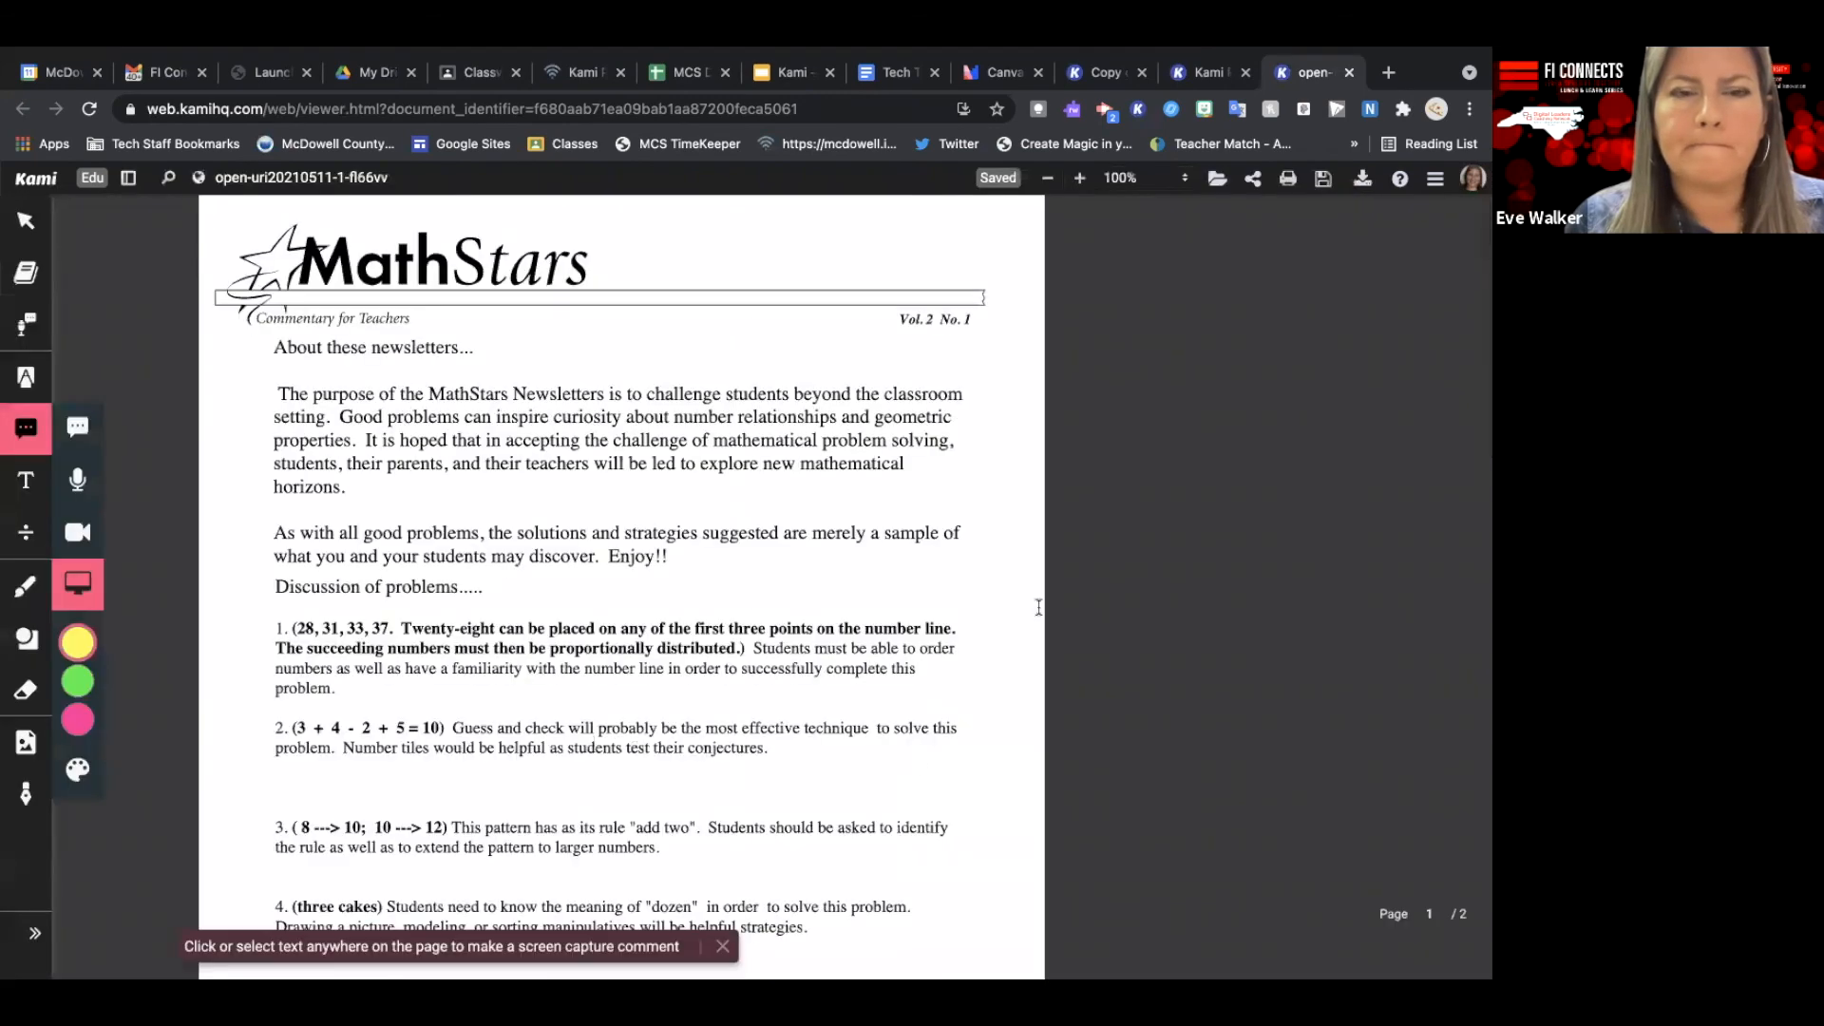
Request an extra page at the end of the document and upload the file to Google Drive for Add Pages.
scroll(1014, 549, "down", 20)
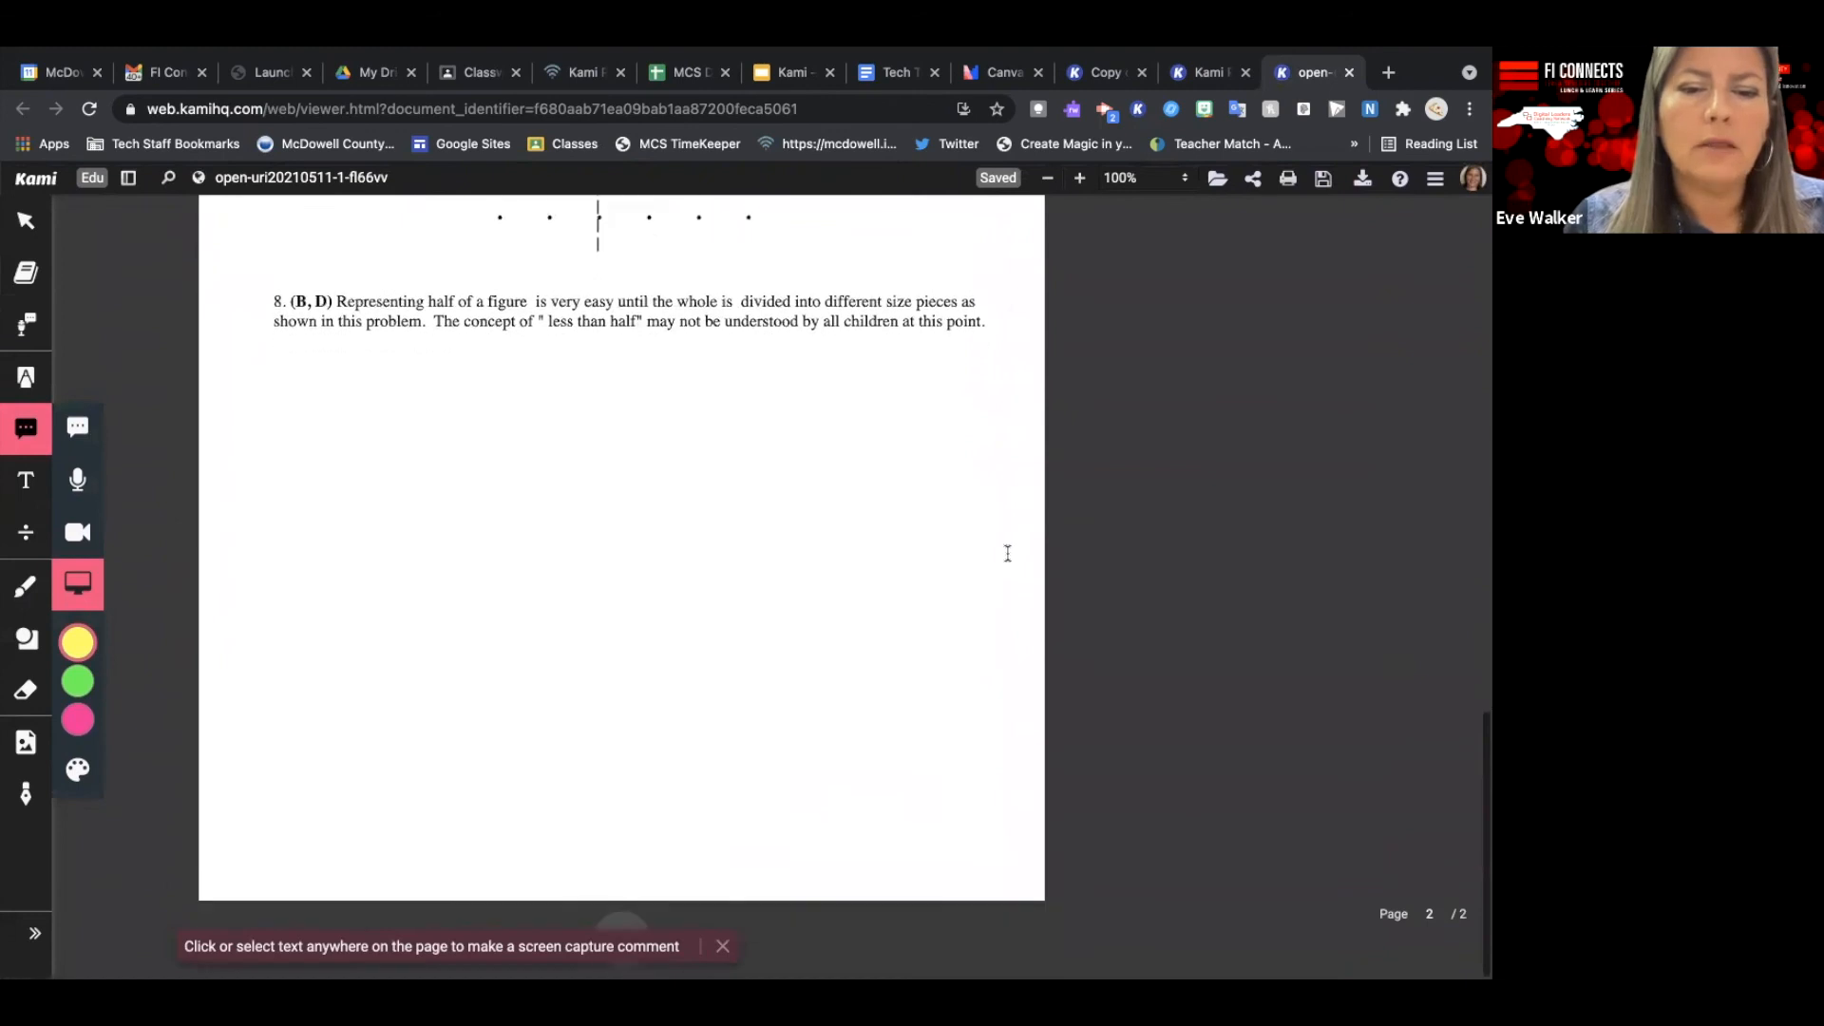
left_click(723, 947)
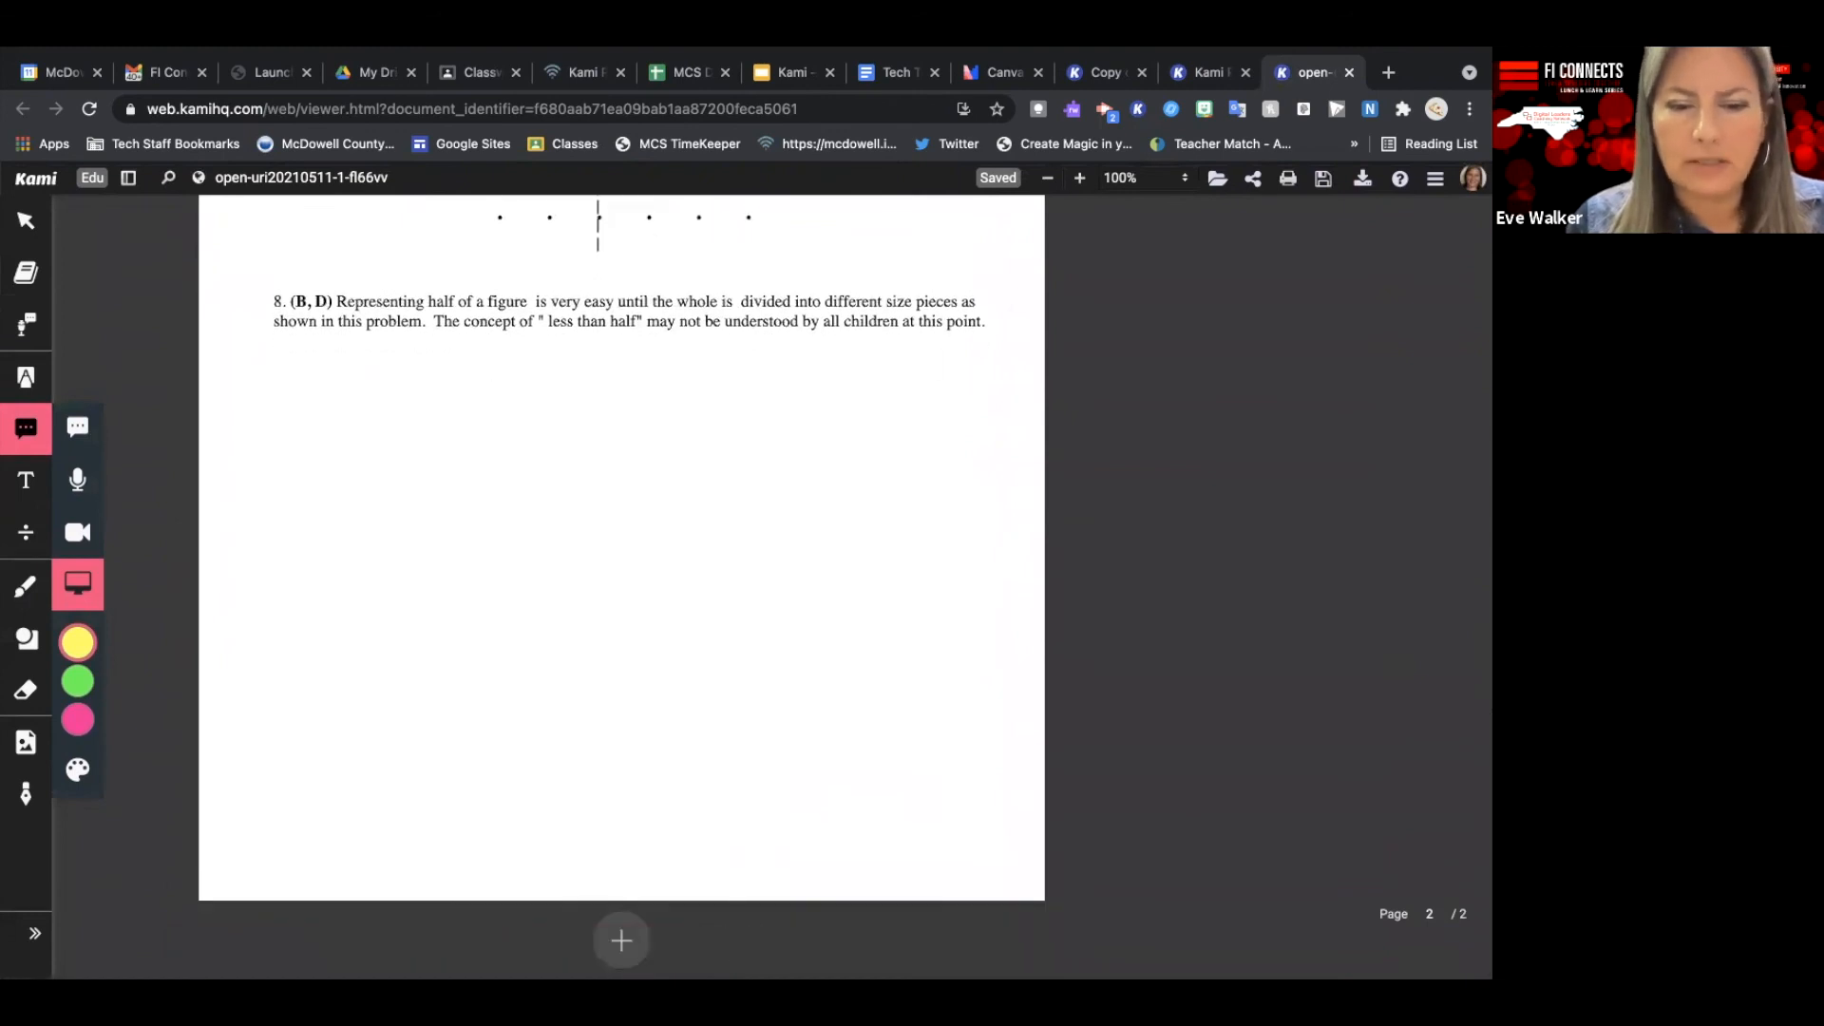
left_click(620, 943)
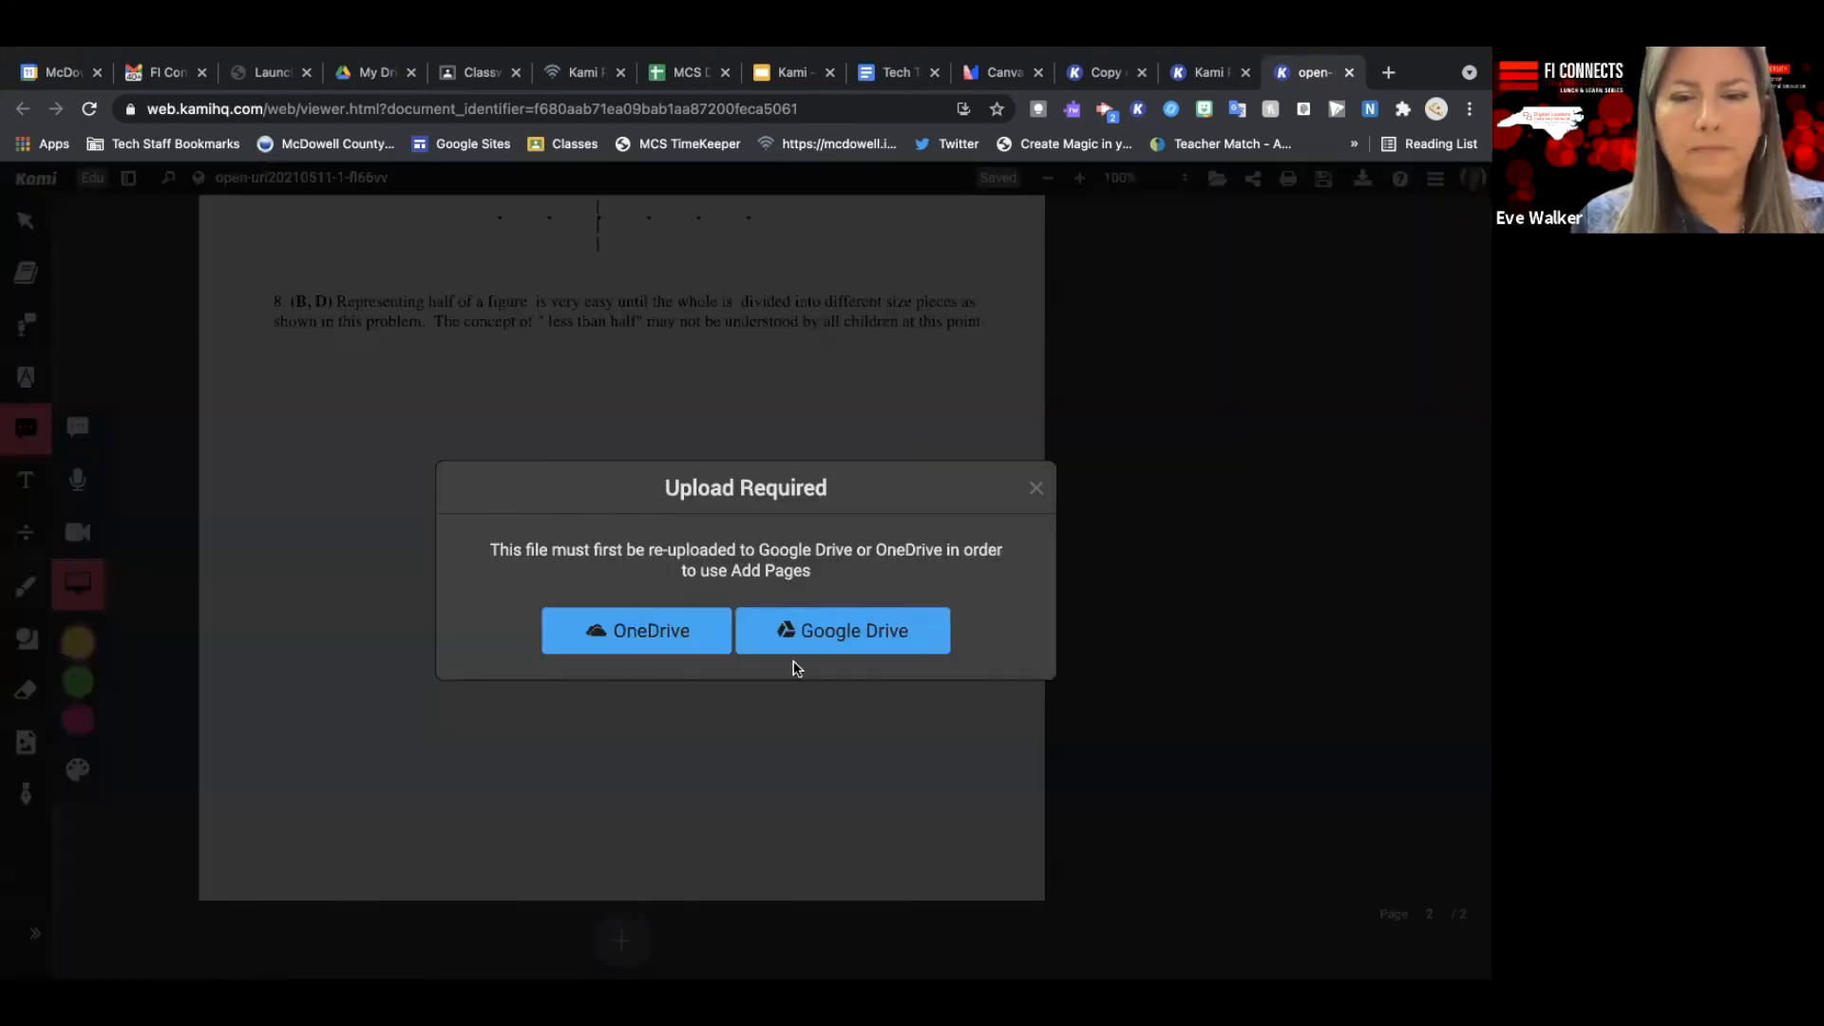
left_click(869, 652)
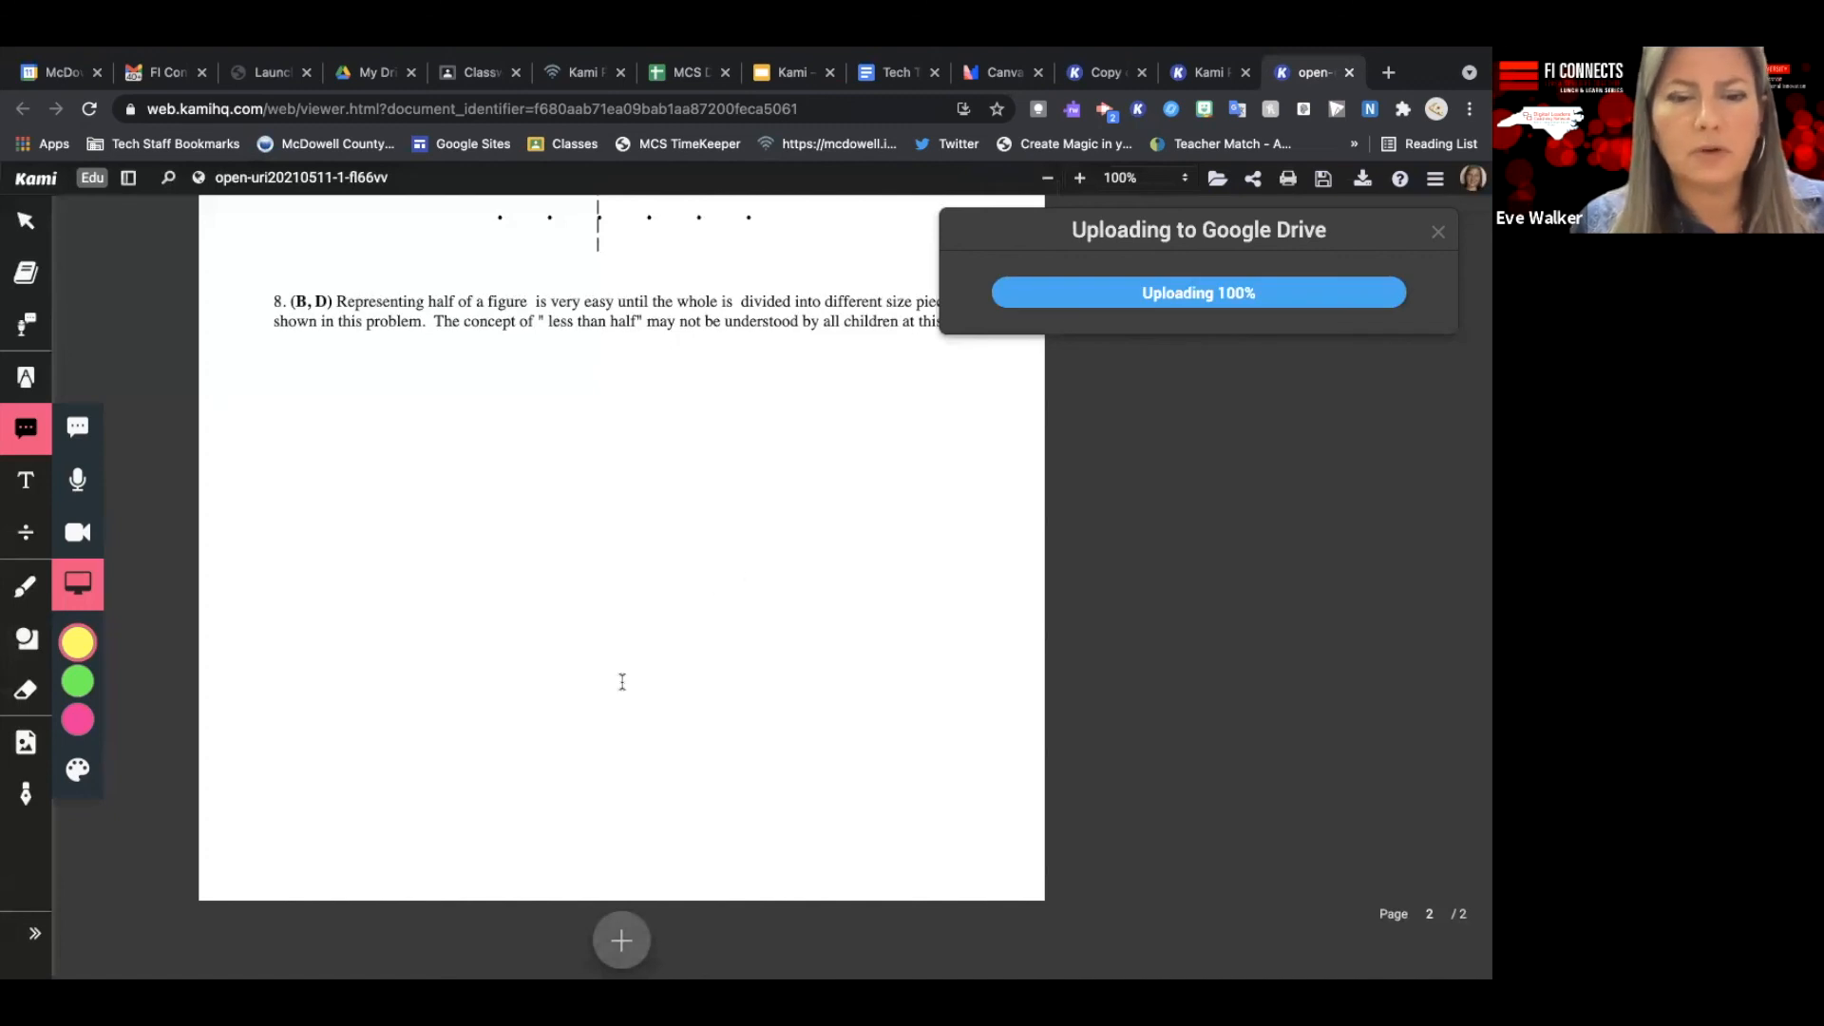
Remove the uploaded file to enable Add Pages and add a page after page 2.
left_click(620, 914)
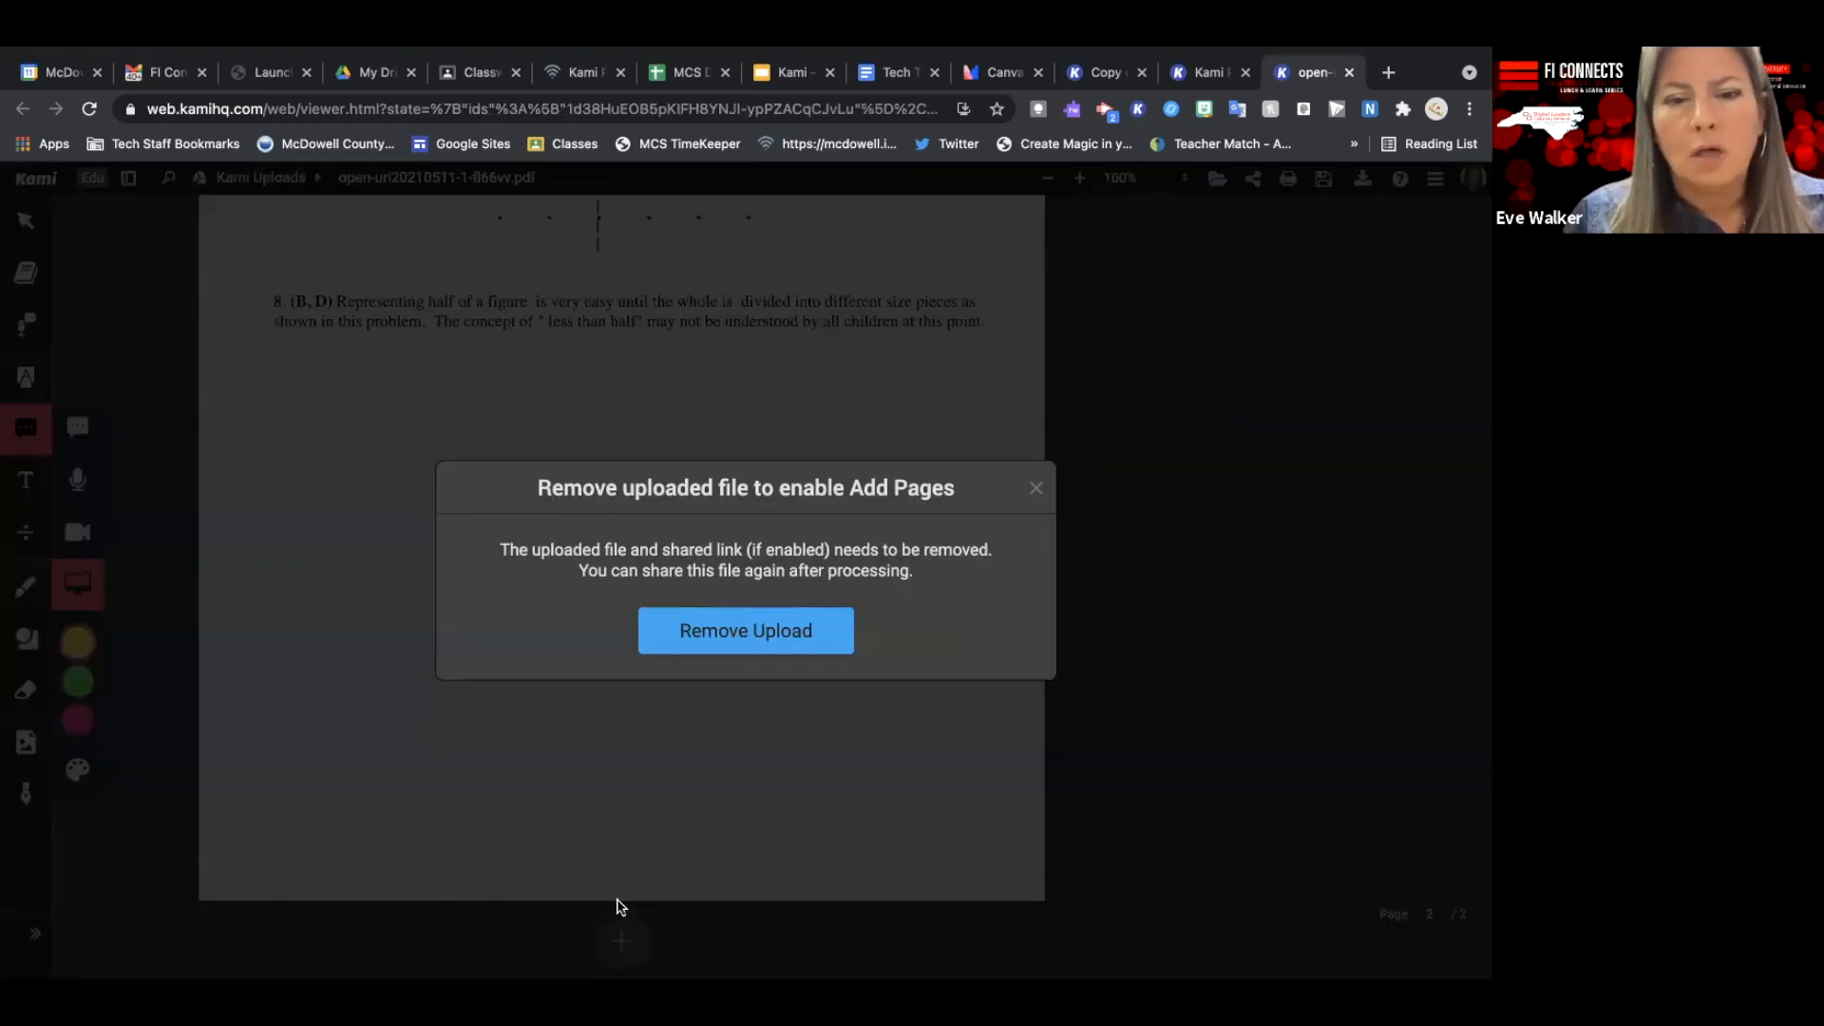
left_click(764, 647)
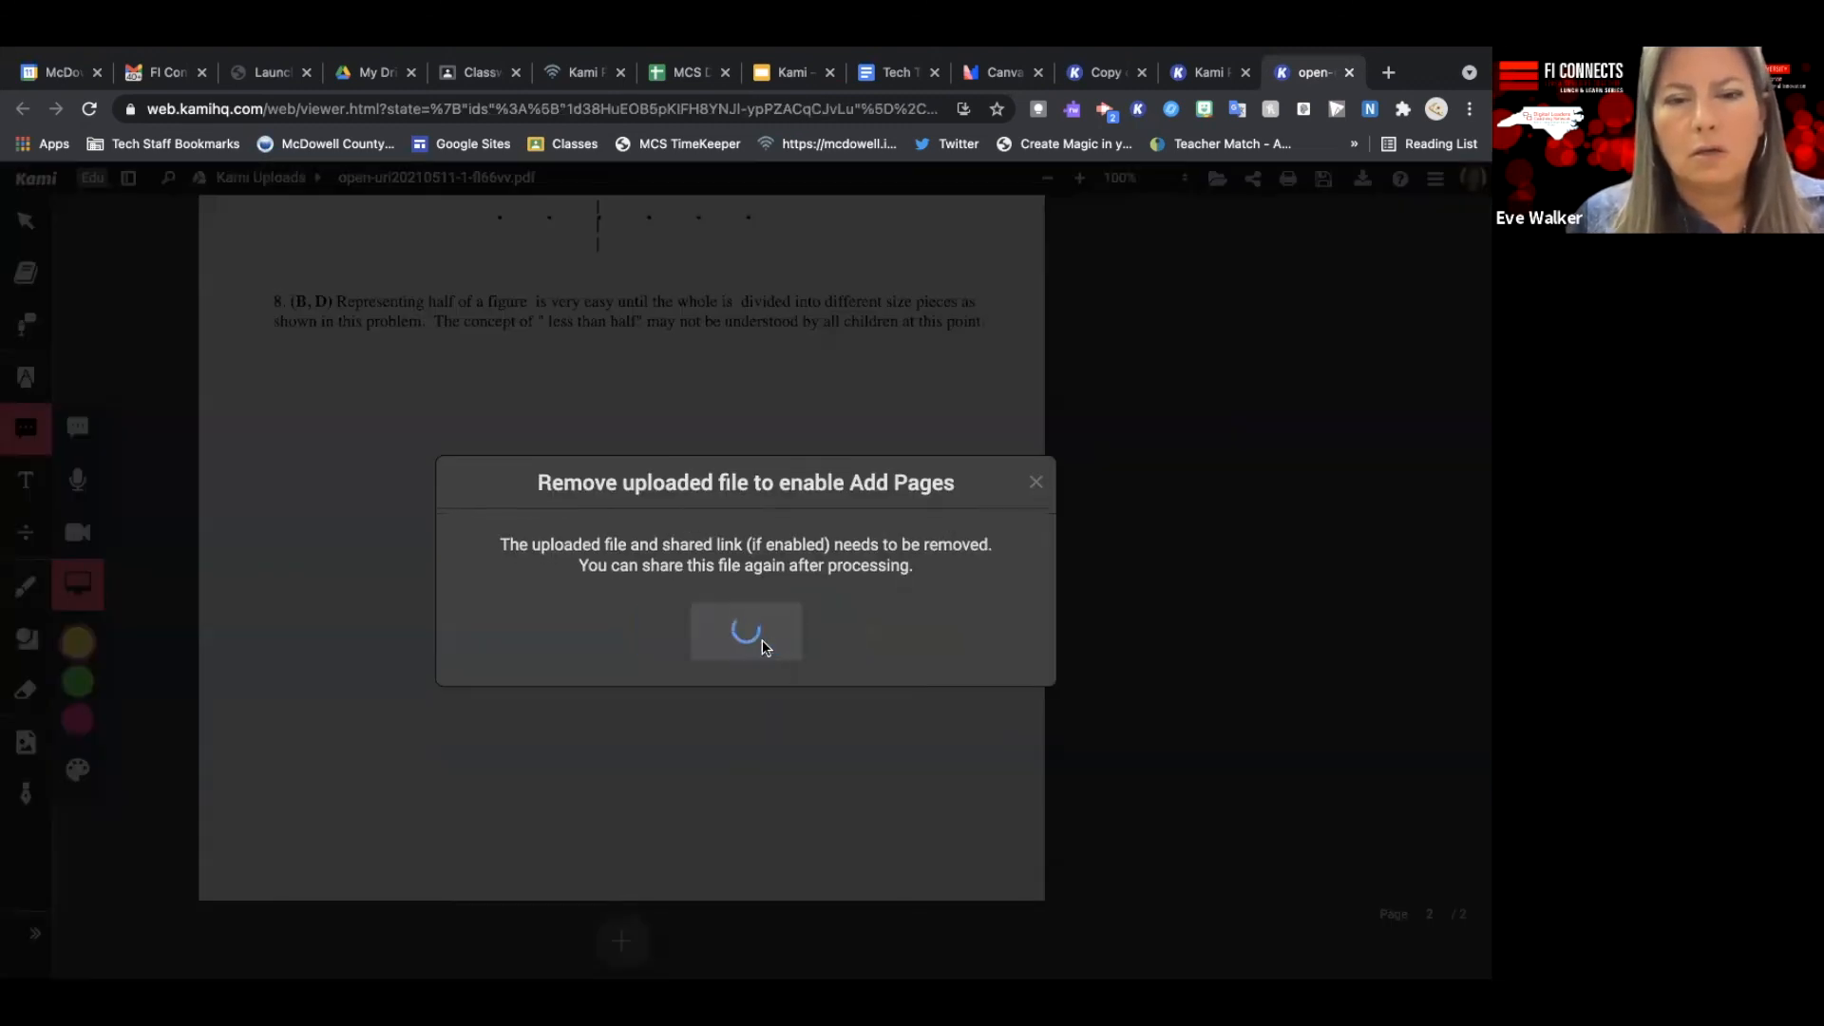
left_click(736, 738)
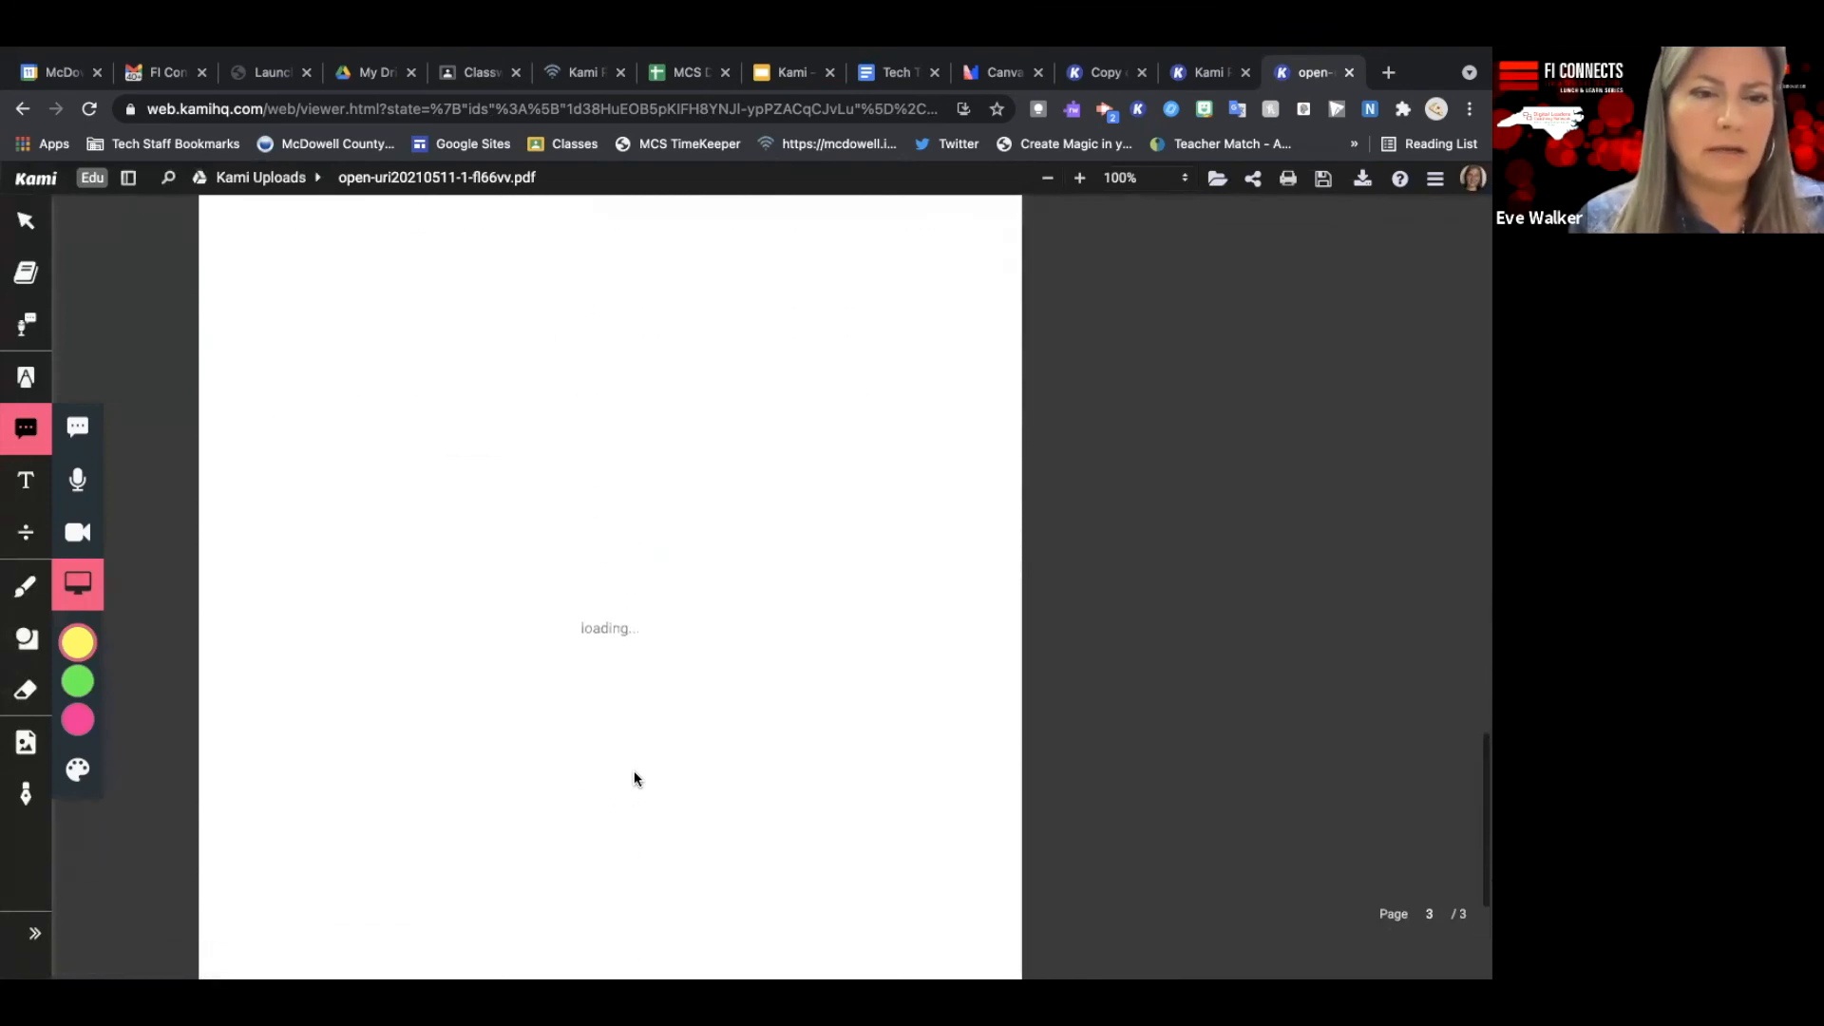
Look through the extended Day2 document from the added page back to page 1 and check how the pages follow.
scroll(795, 756, "up", 10)
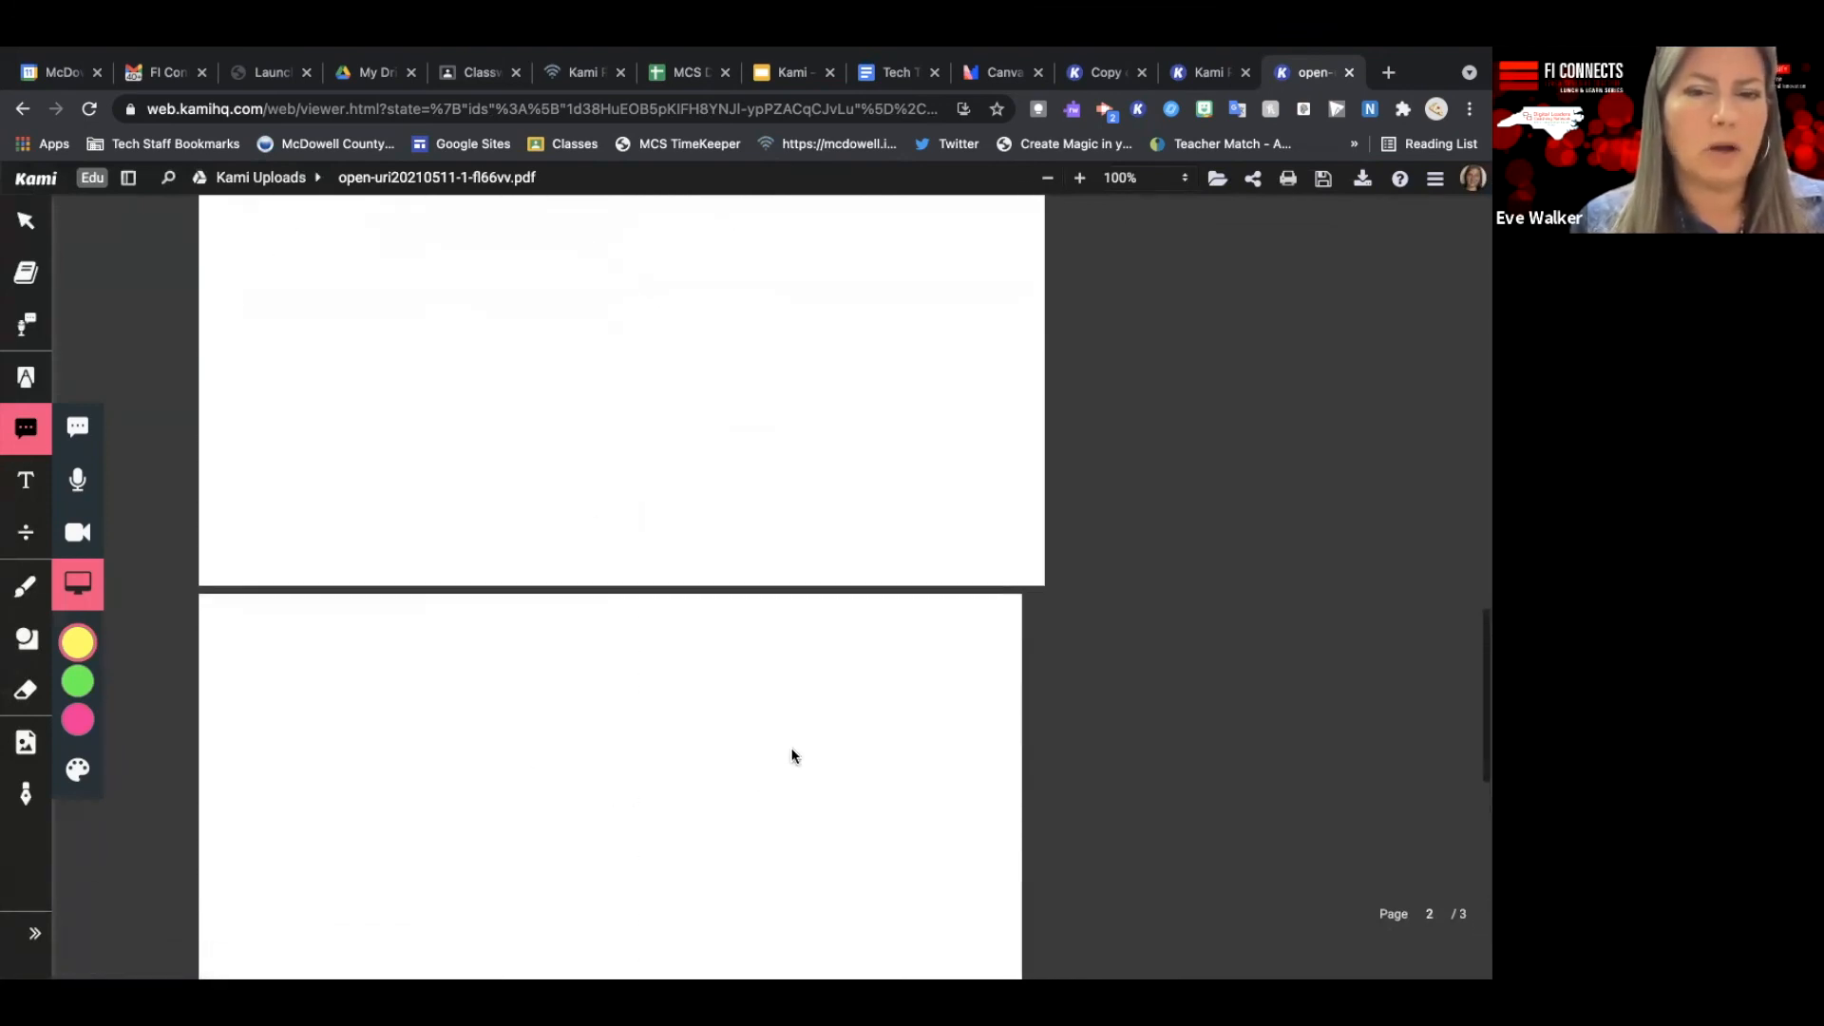
scroll(793, 749, "up", 6)
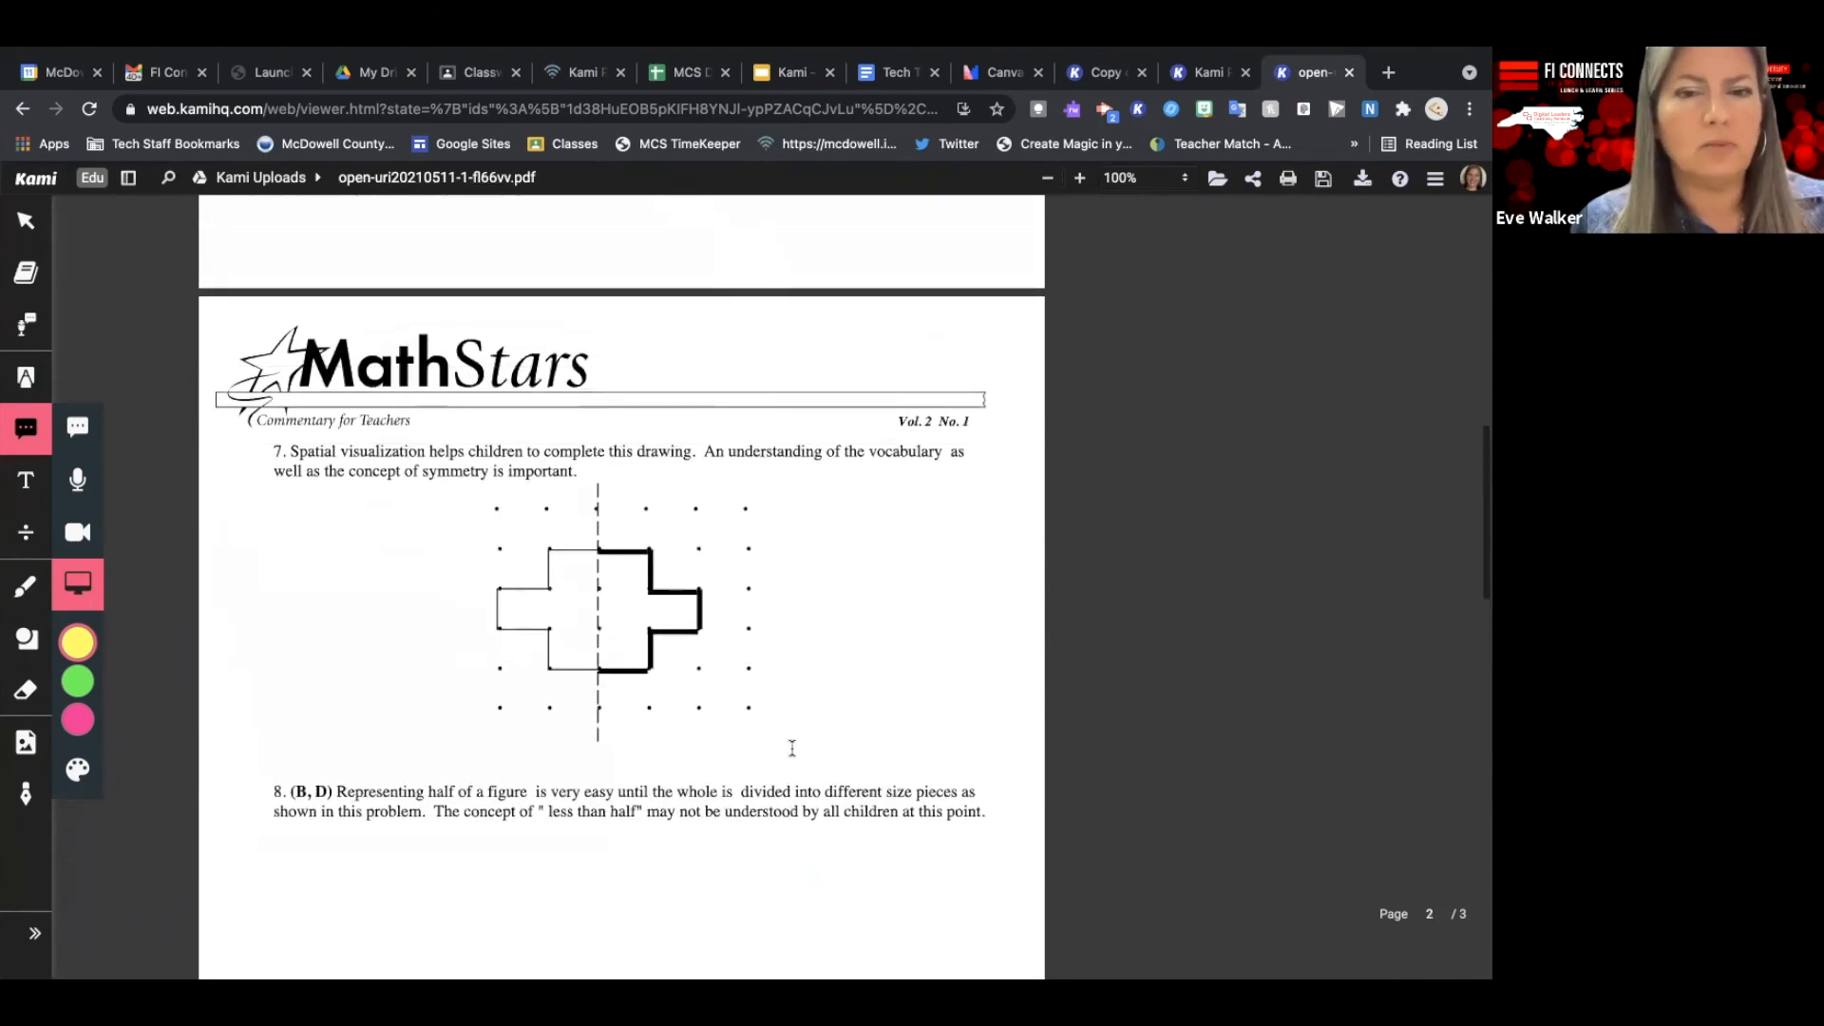
scroll(792, 749, "up", 4)
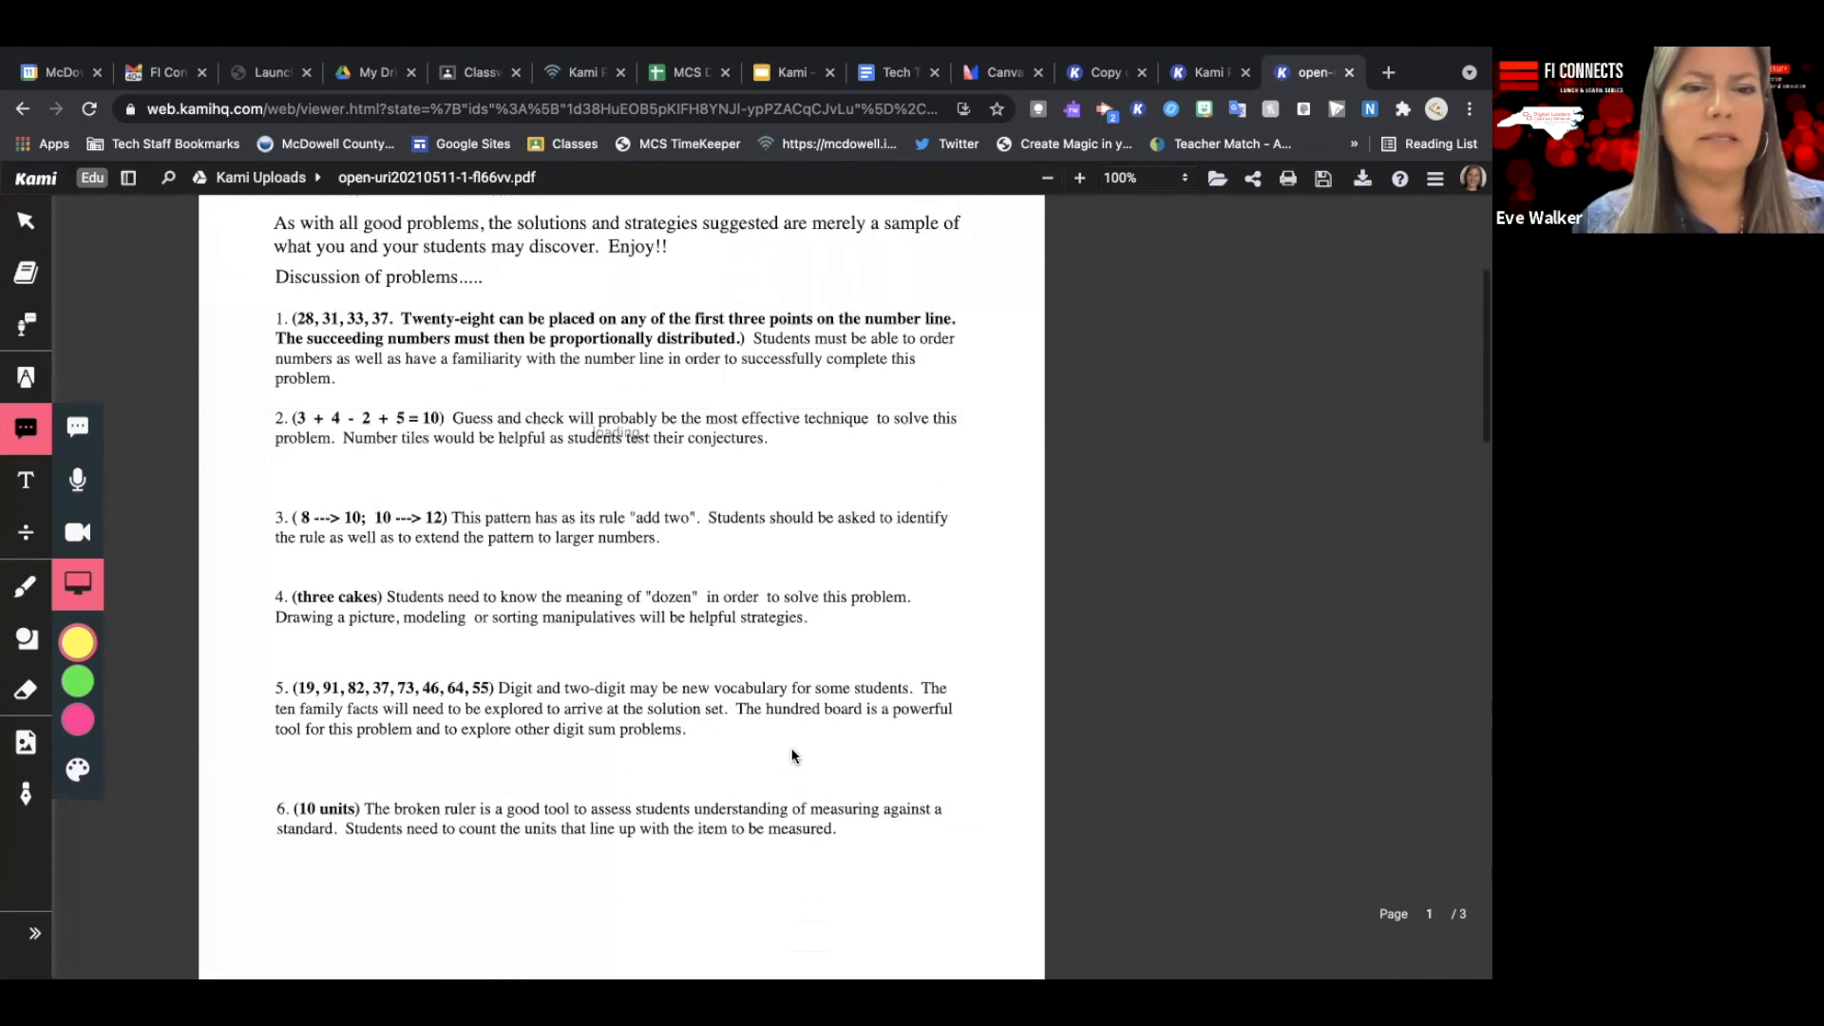
scroll(632, 636, "up", 3)
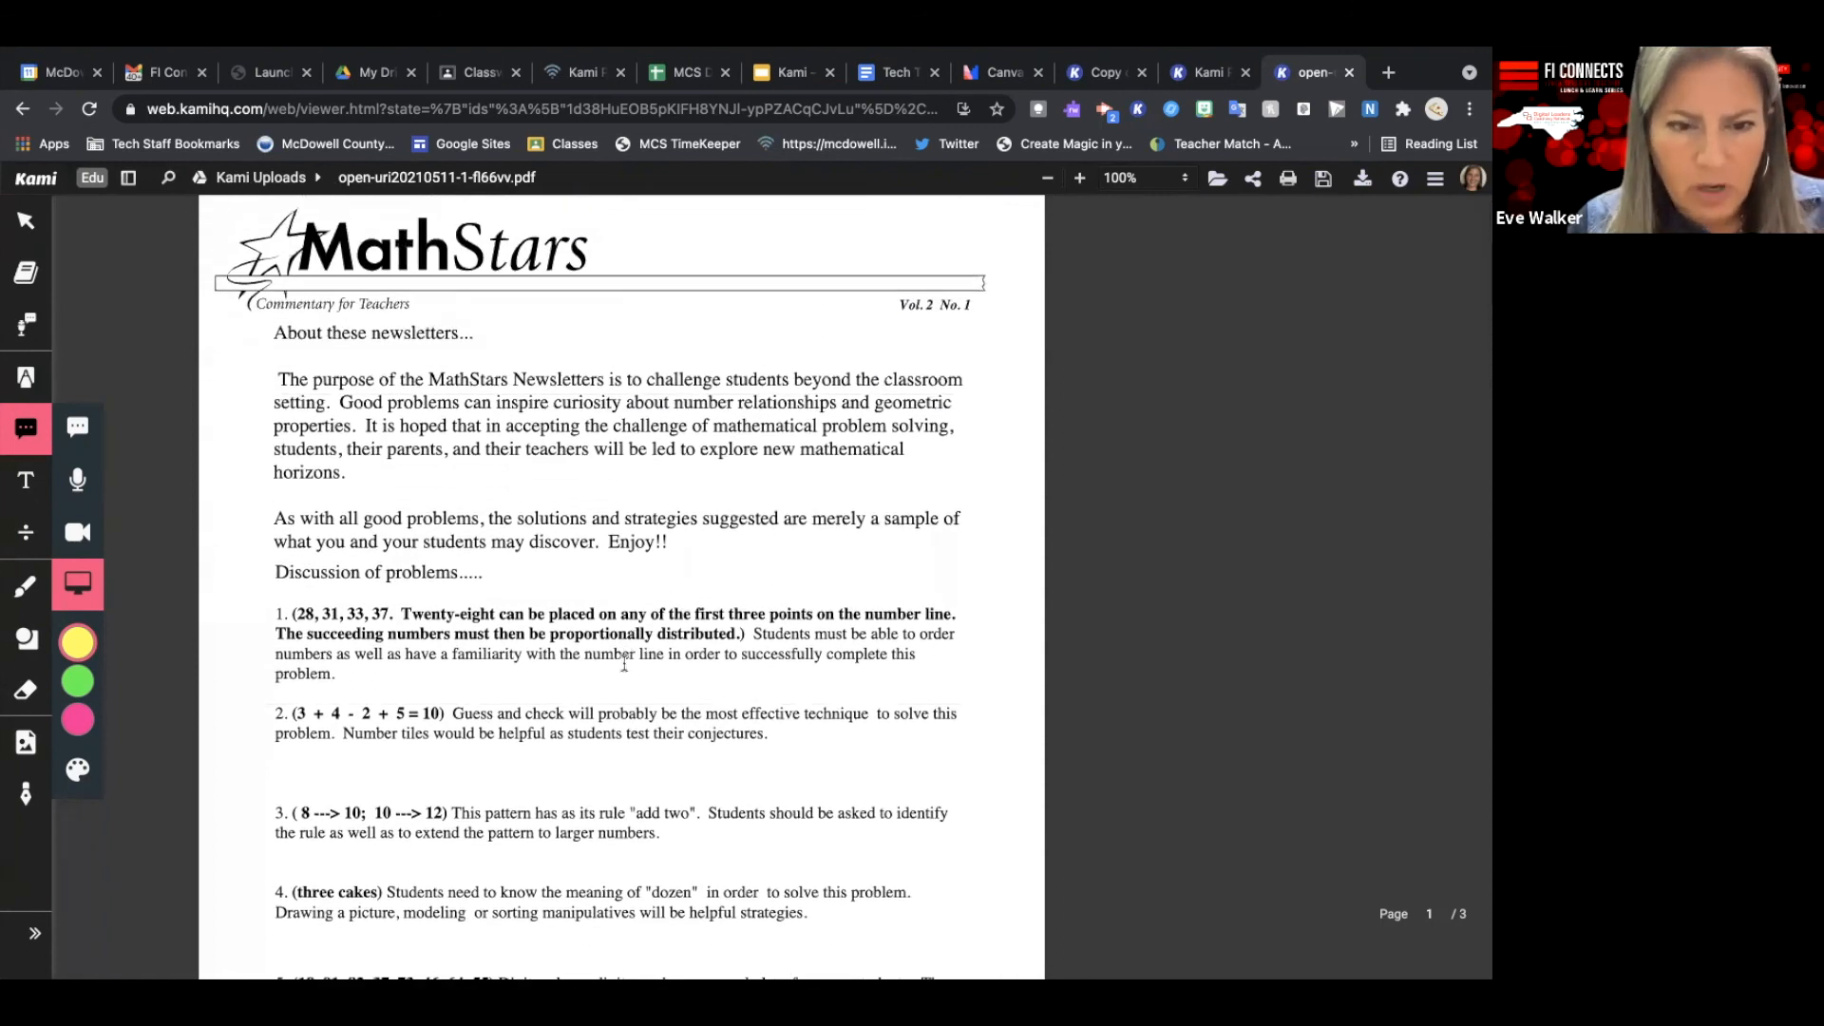
scroll(624, 663, "down", 20)
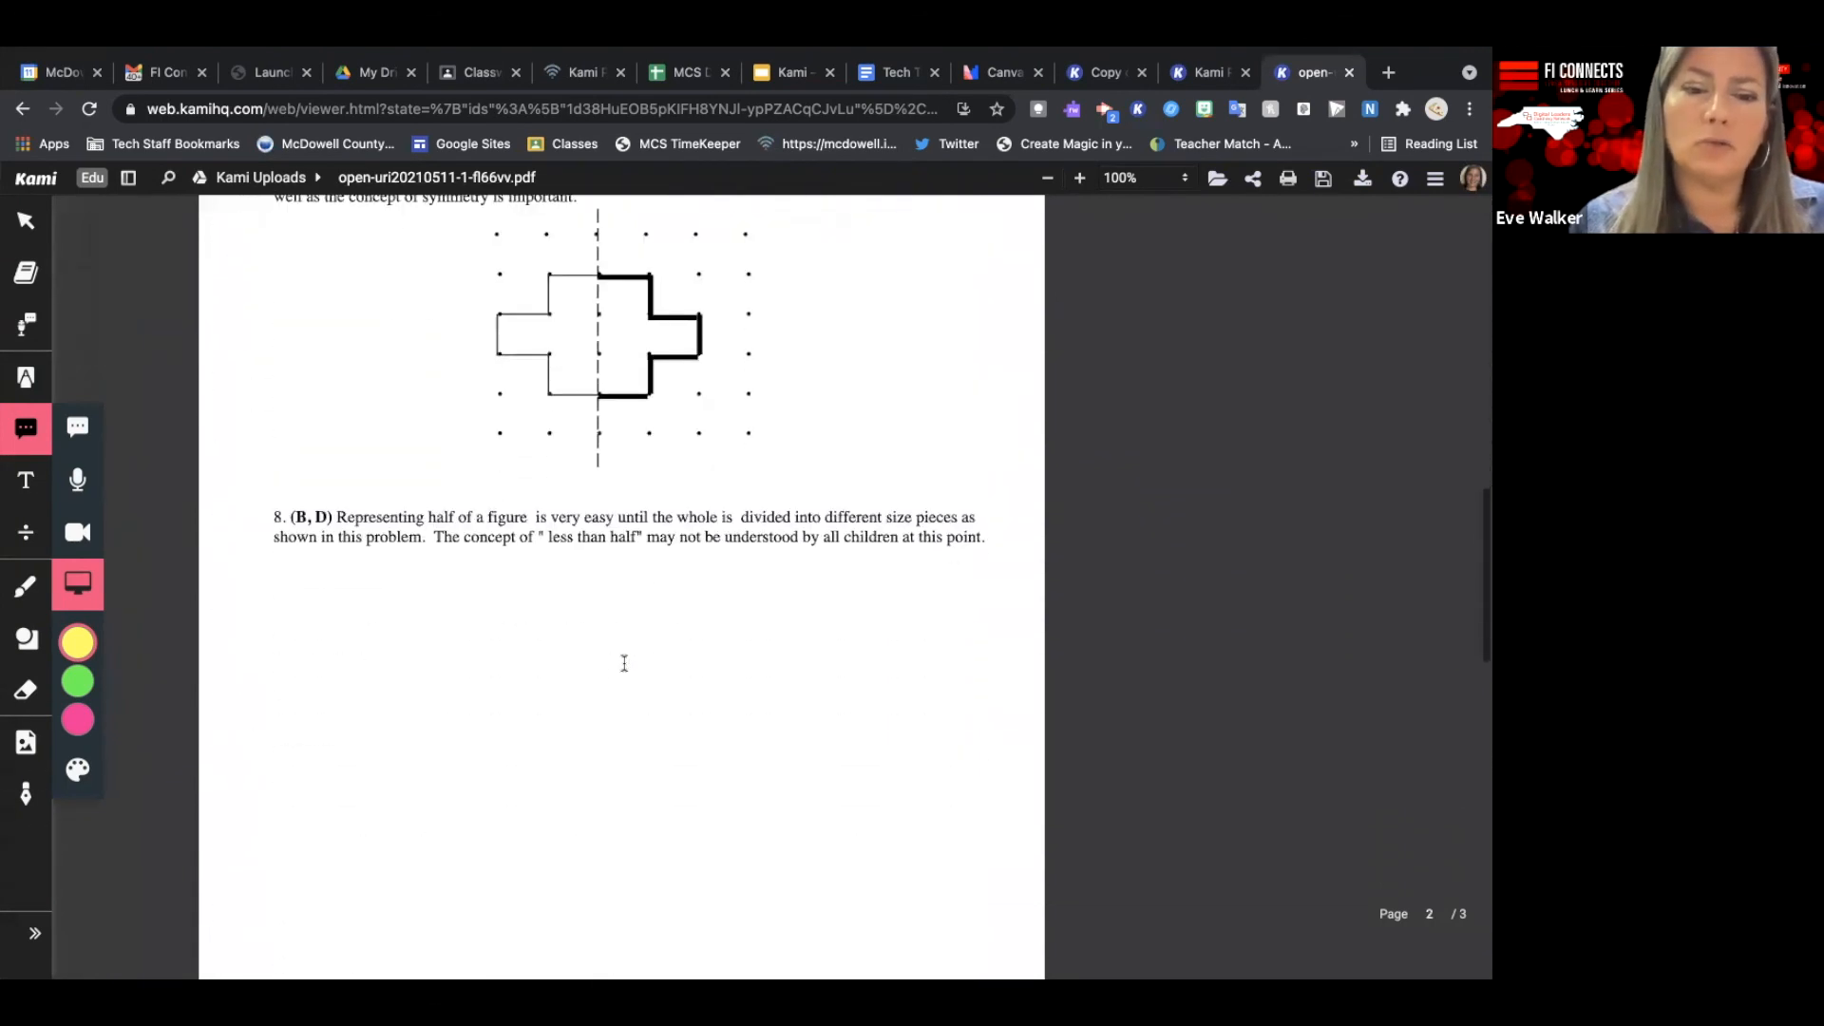
scroll(625, 663, "down", 3)
scroll(595, 588, "up", 10)
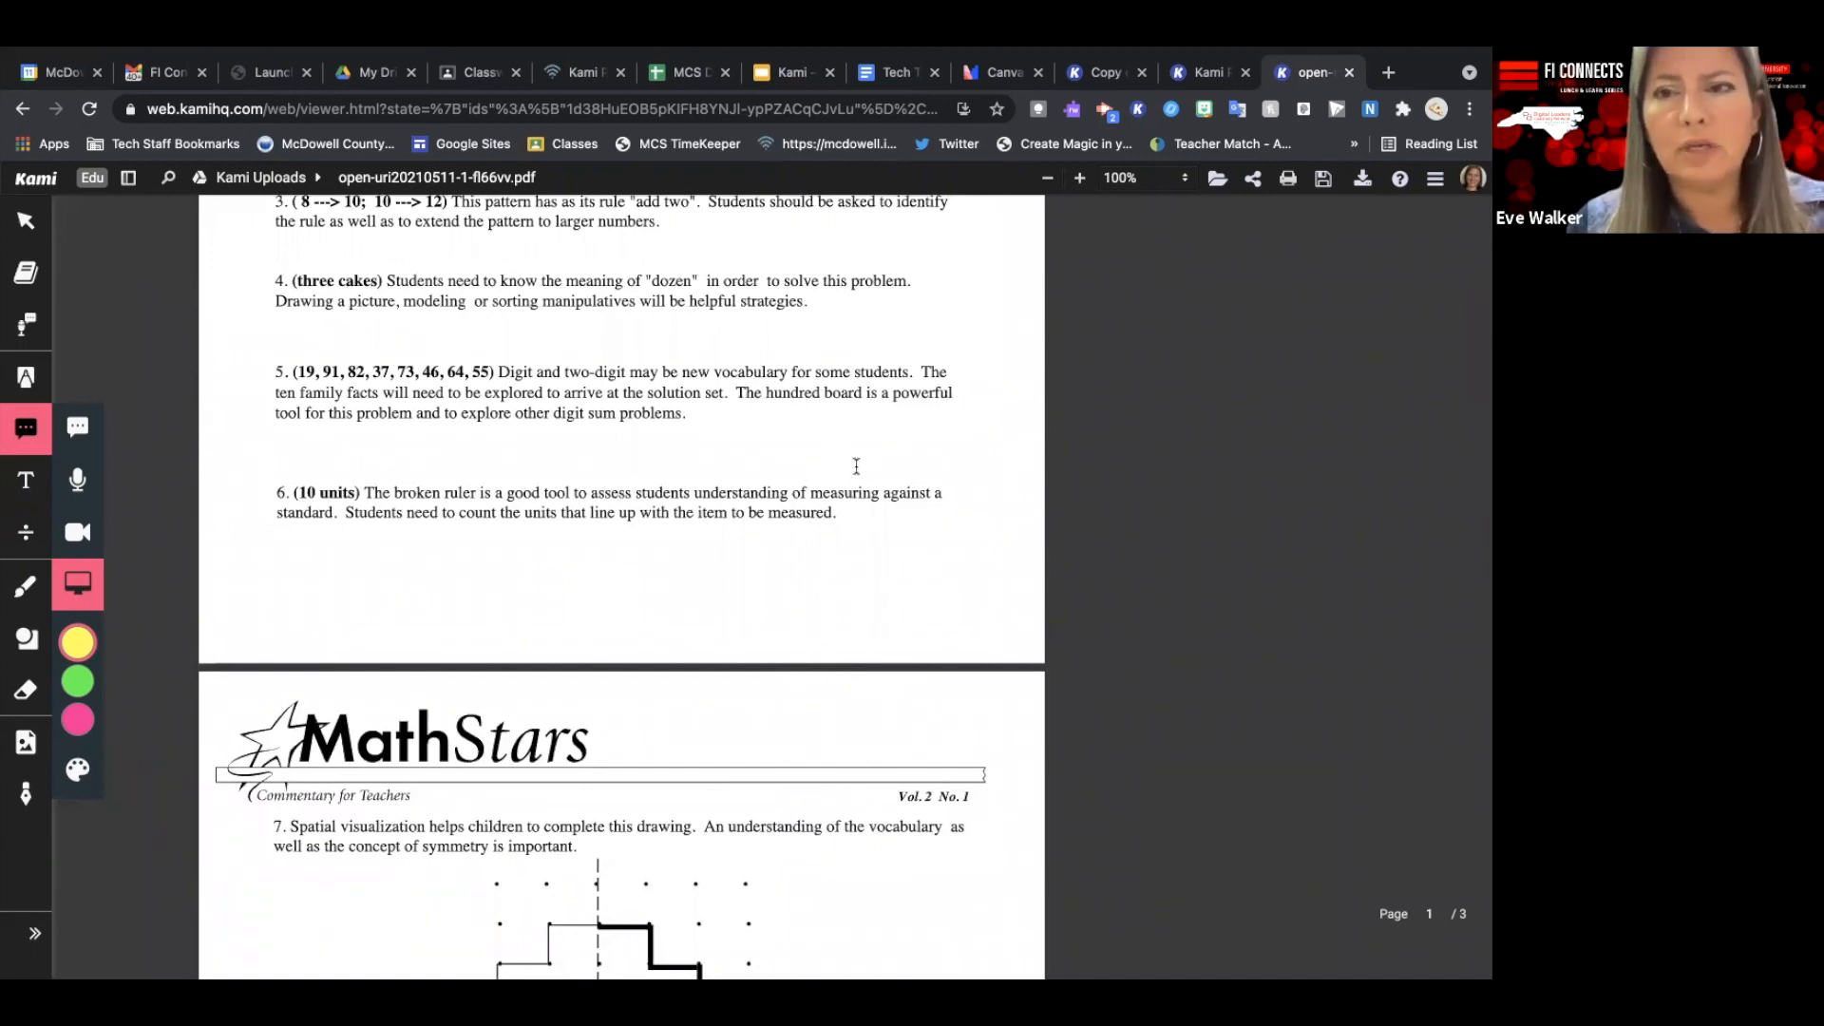
Return to the Split and Merge tool and examine its options for adding files and its merge mode.
left_click(1199, 74)
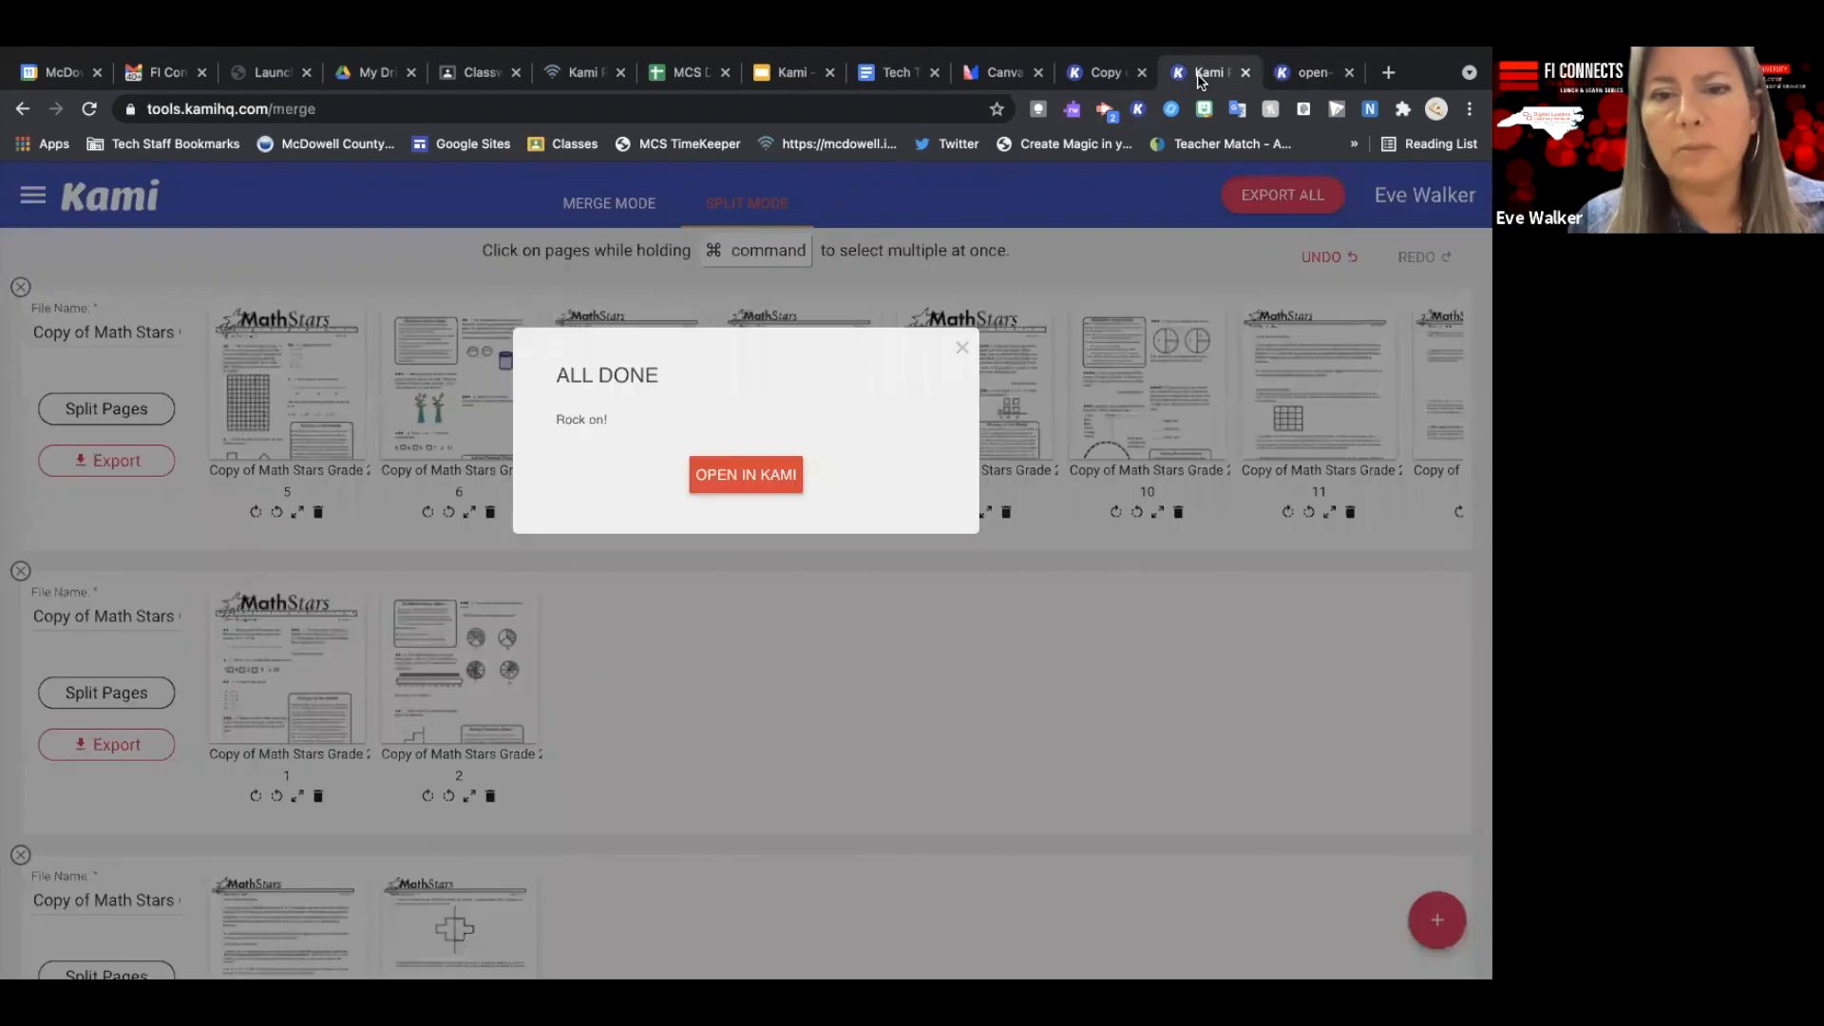
left_click(962, 348)
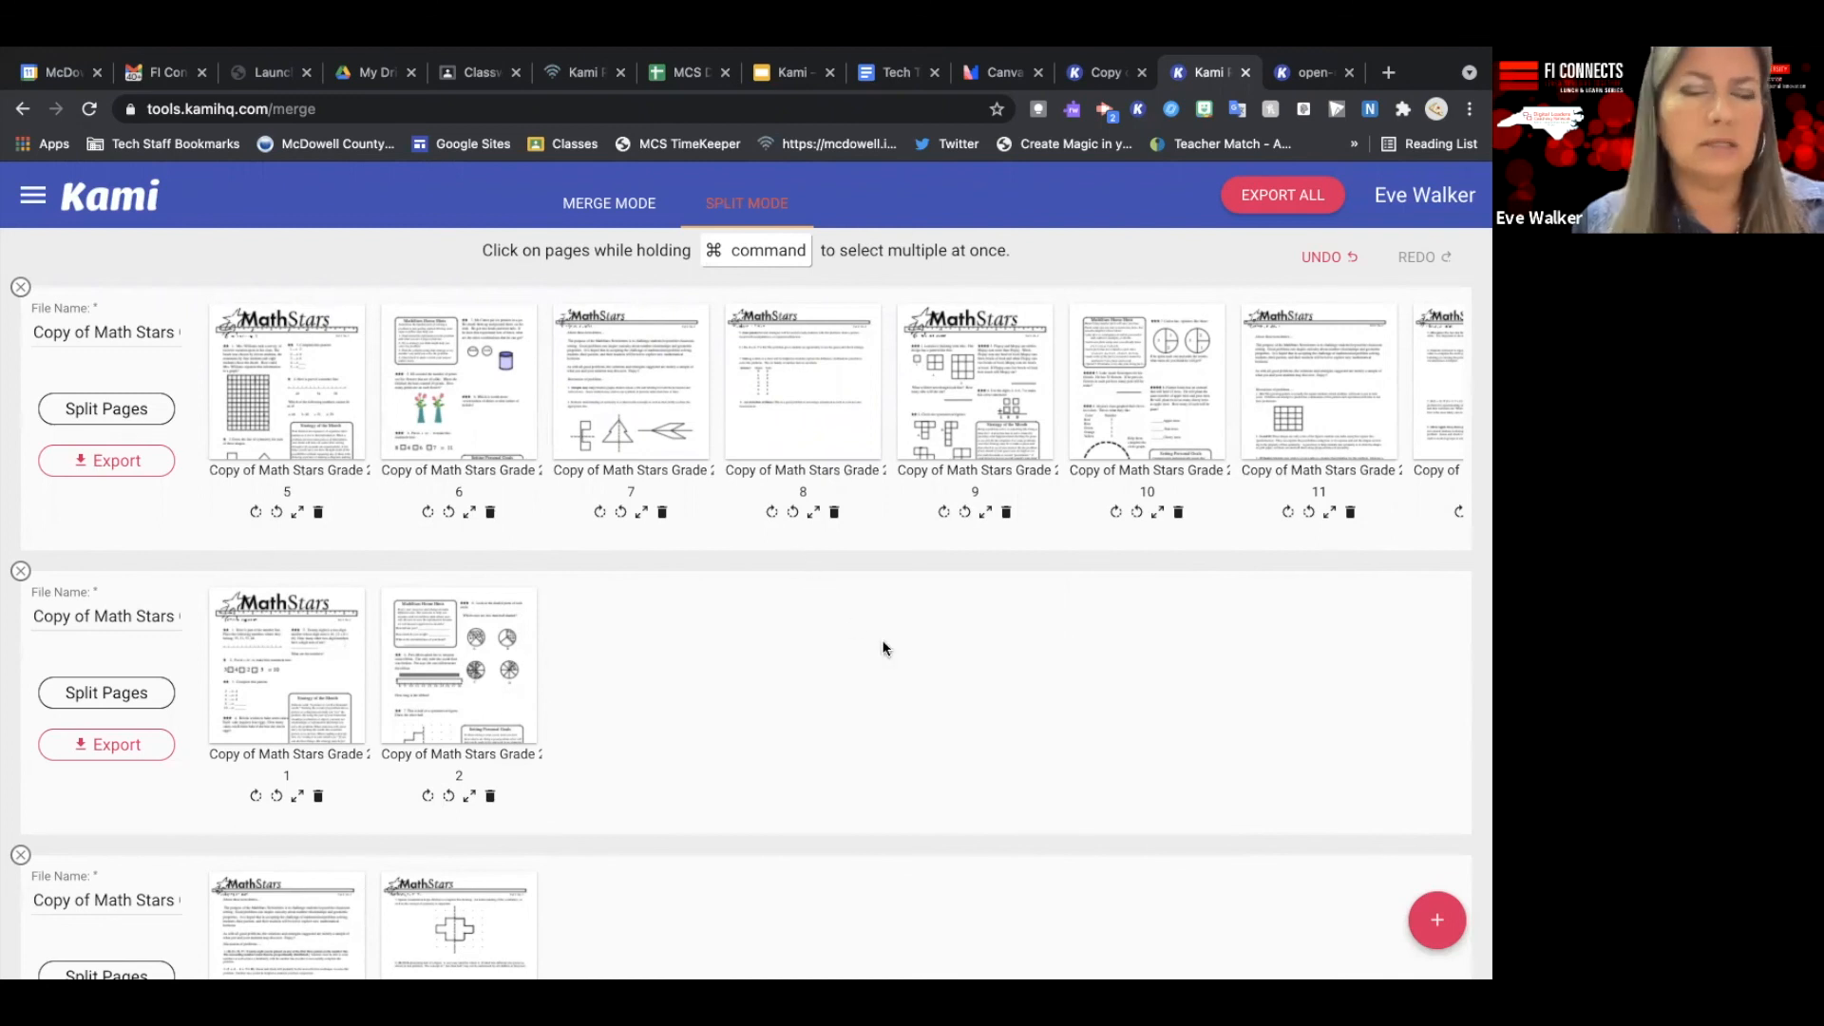
left_click(1437, 927)
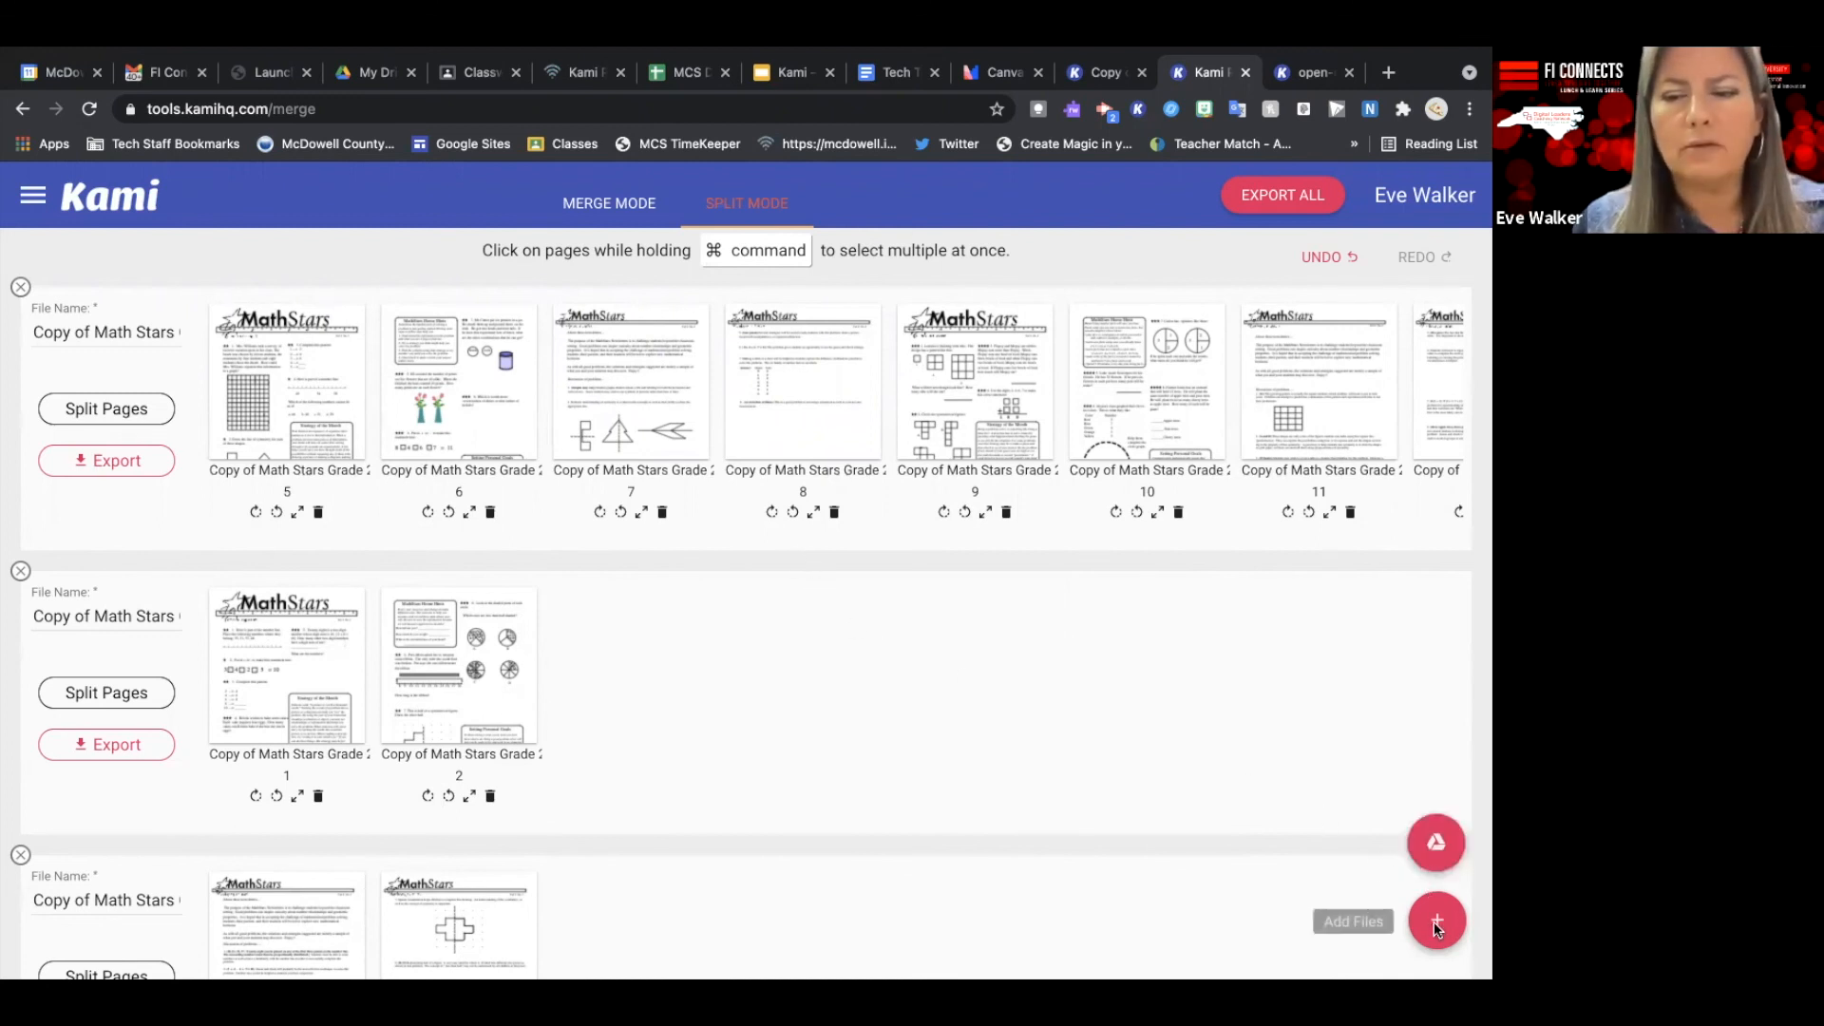
key("Escape")
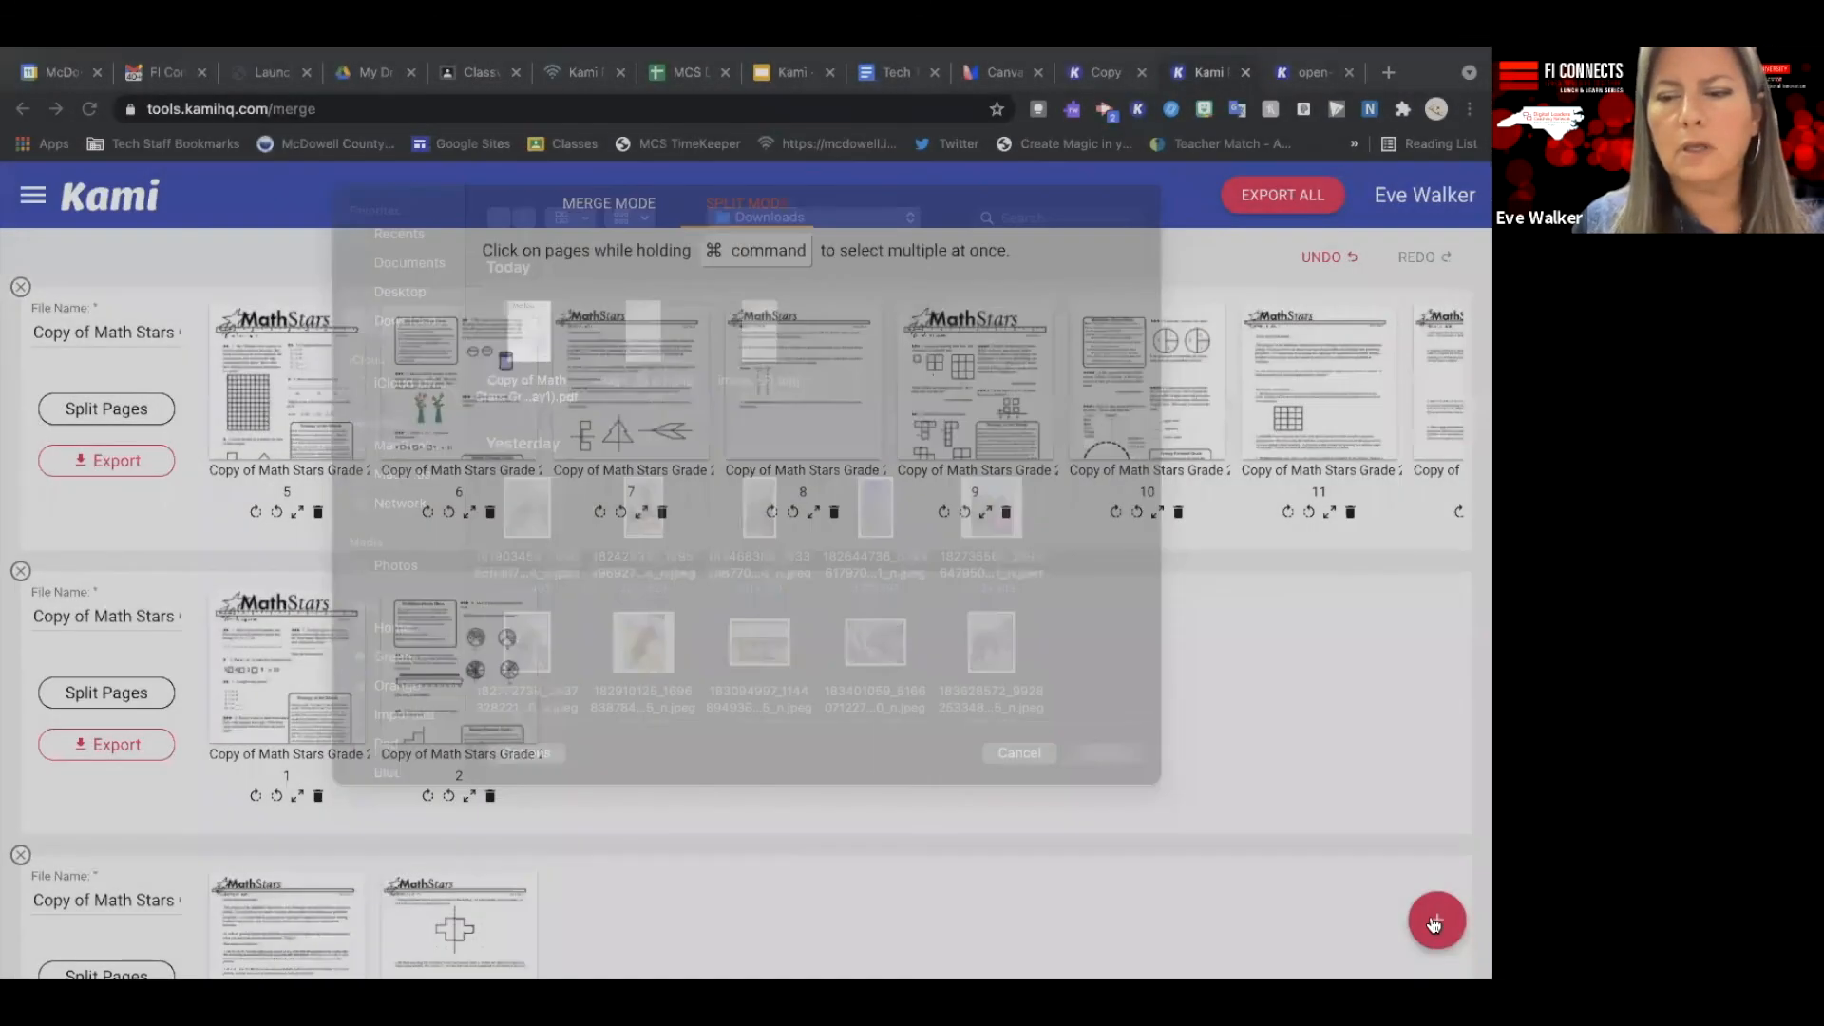
mouse_move(1437, 921)
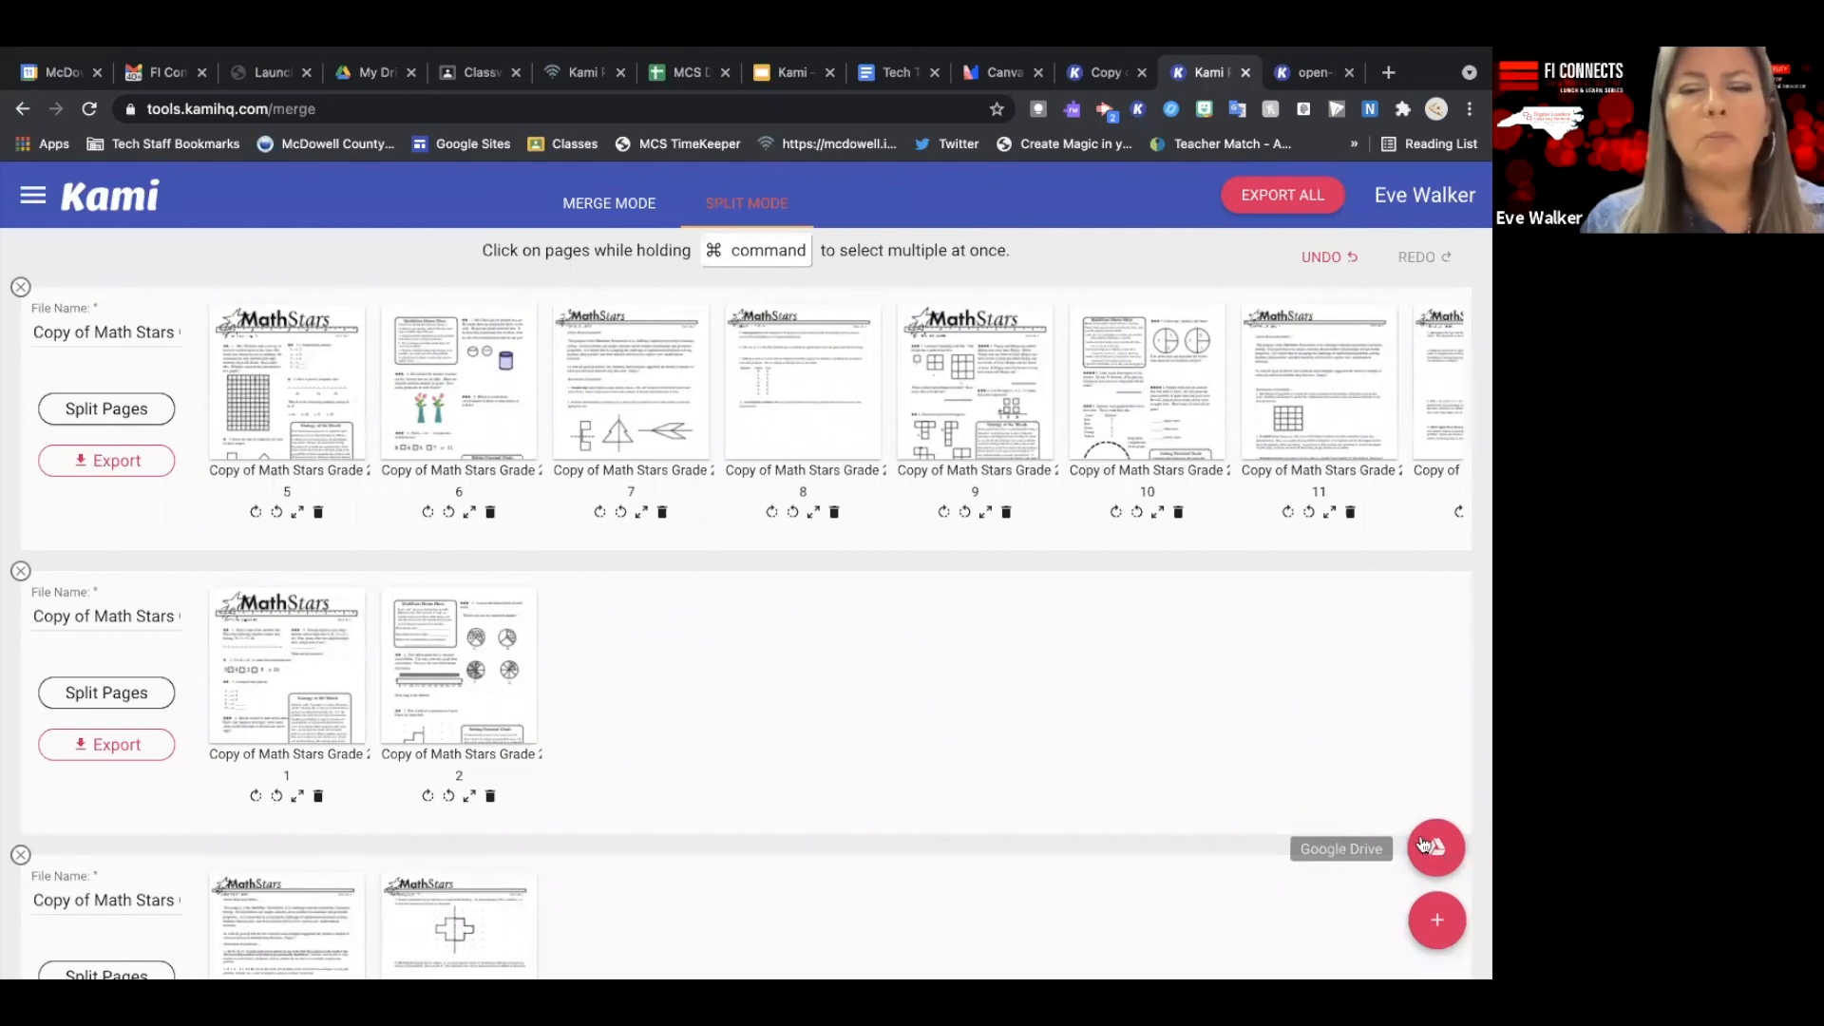
left_click(609, 203)
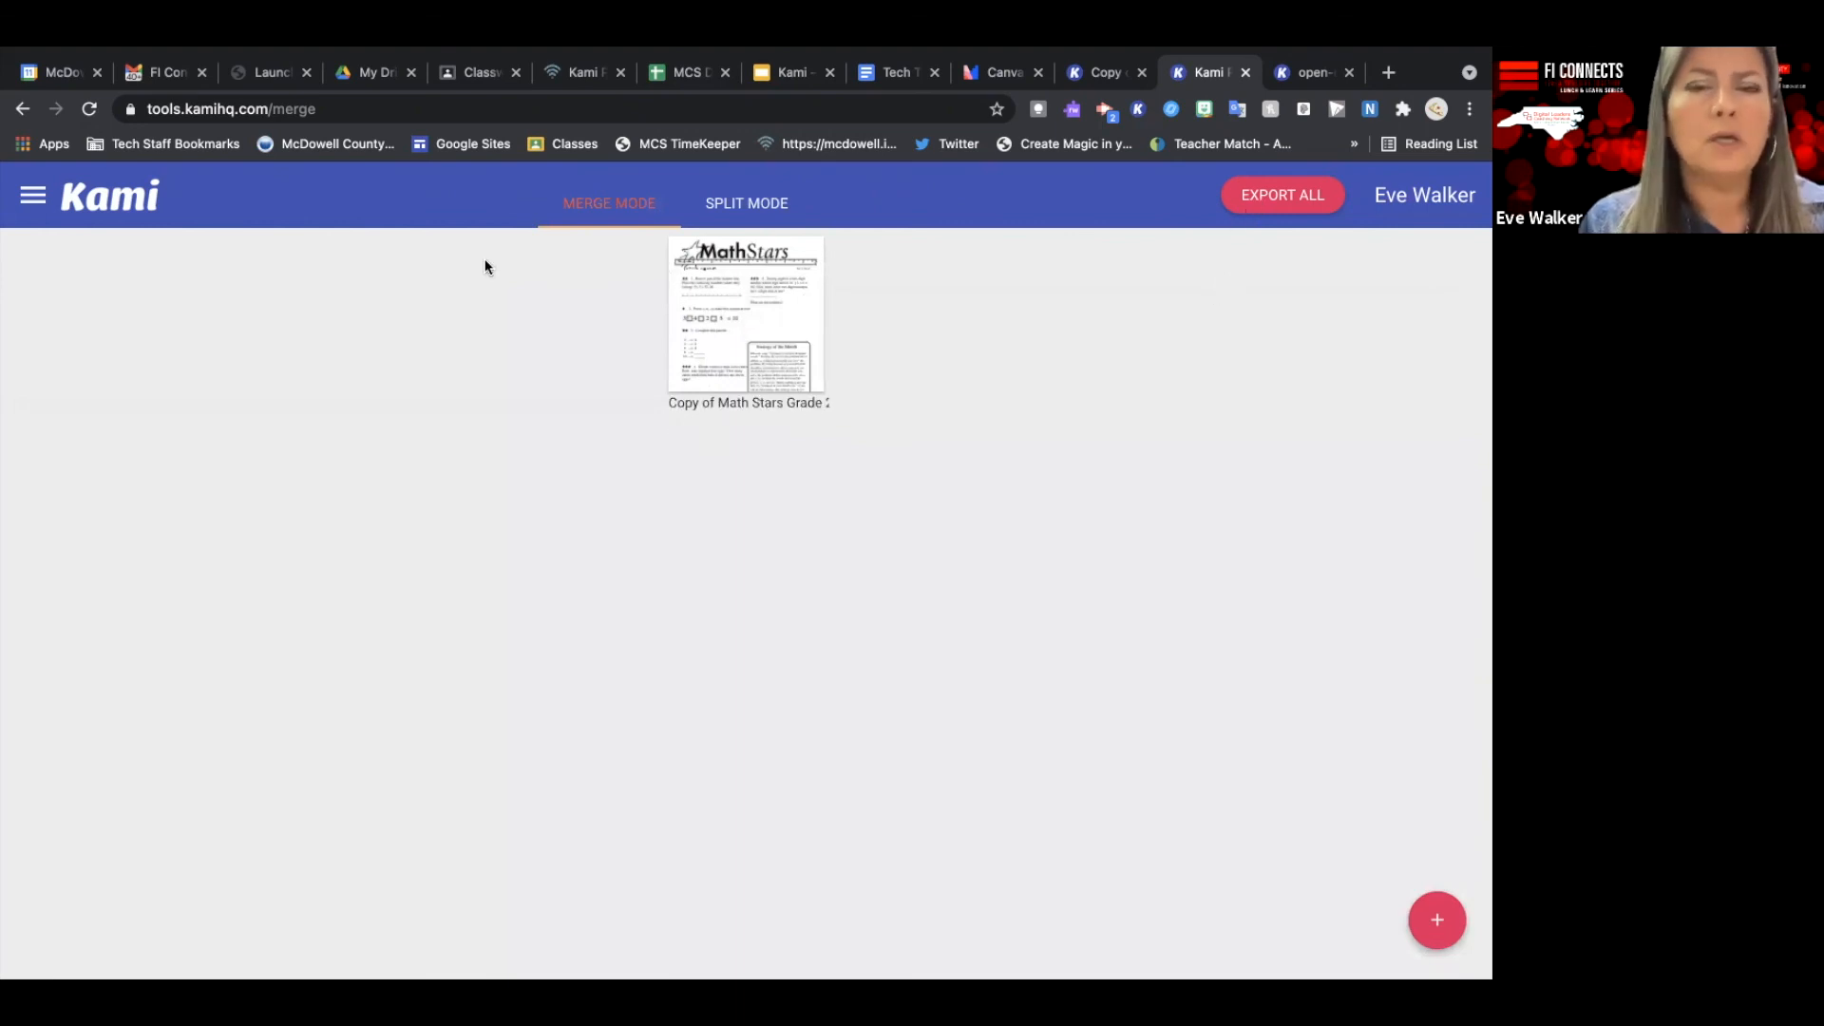
left_click(740, 204)
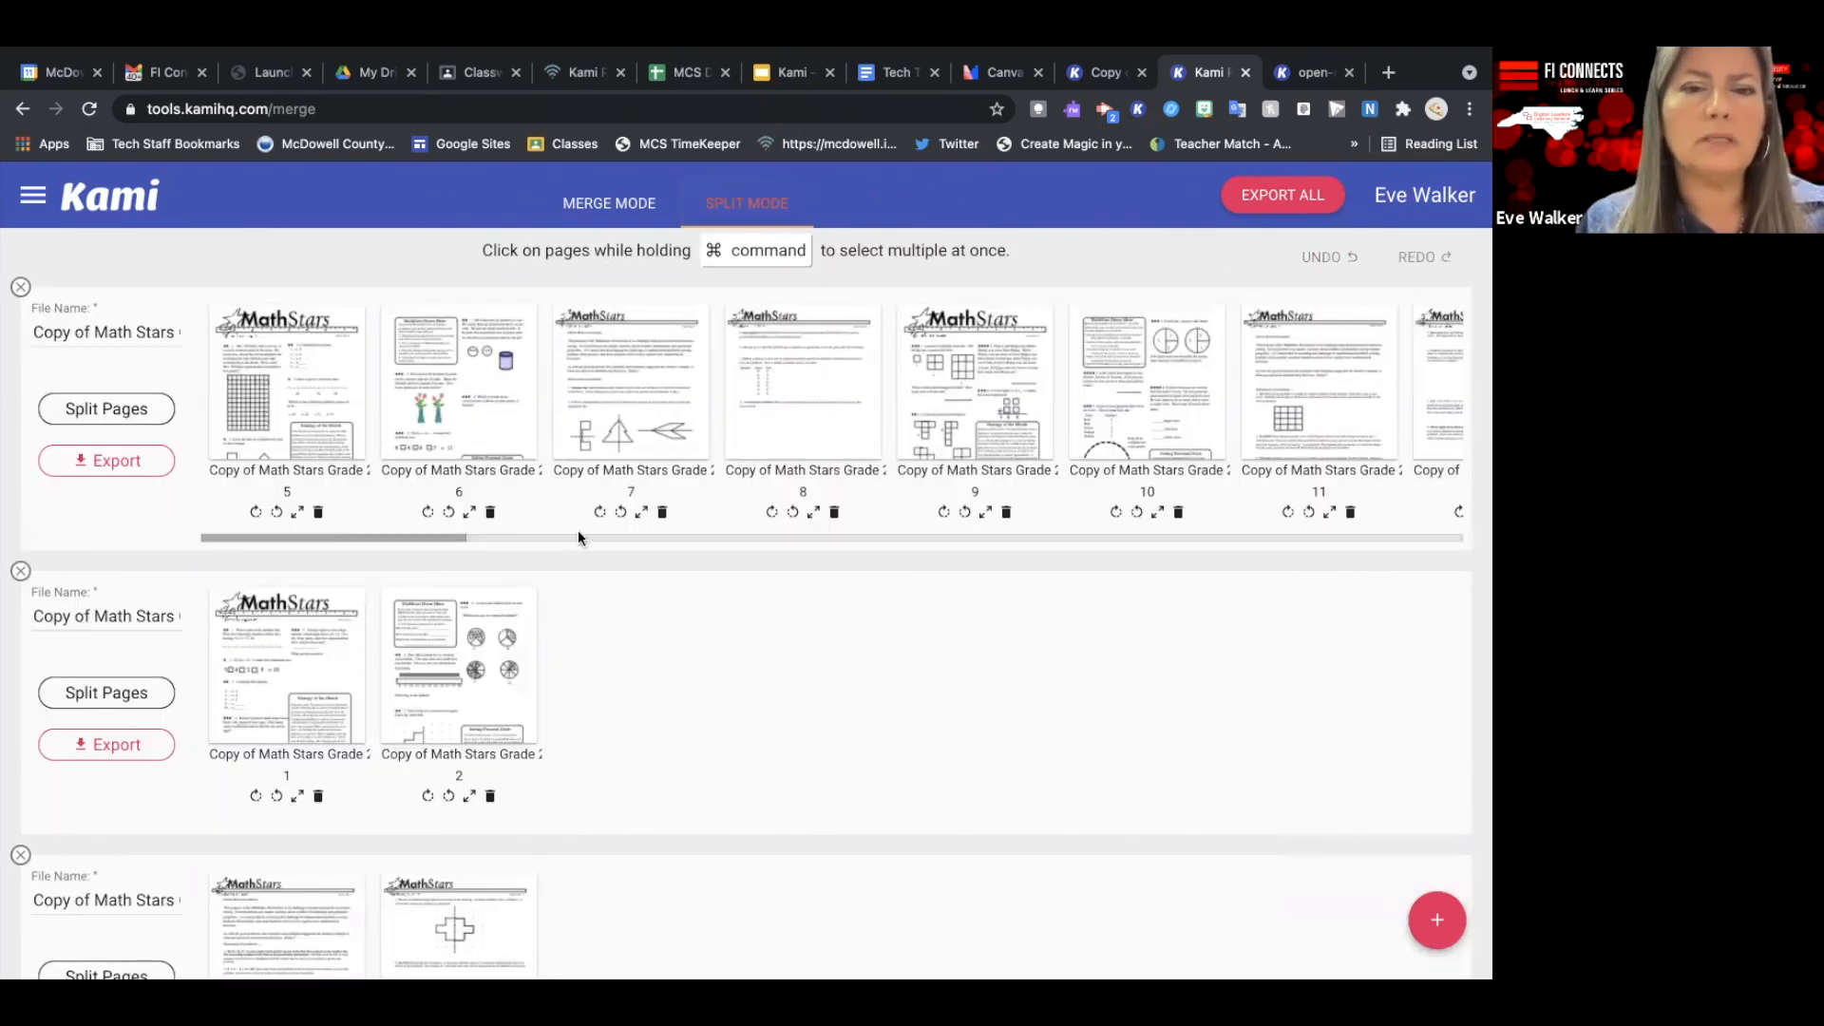
Move pages 10 and 11 from the original file into the Day1 file after page 2.
scroll(617, 561, "down", 5)
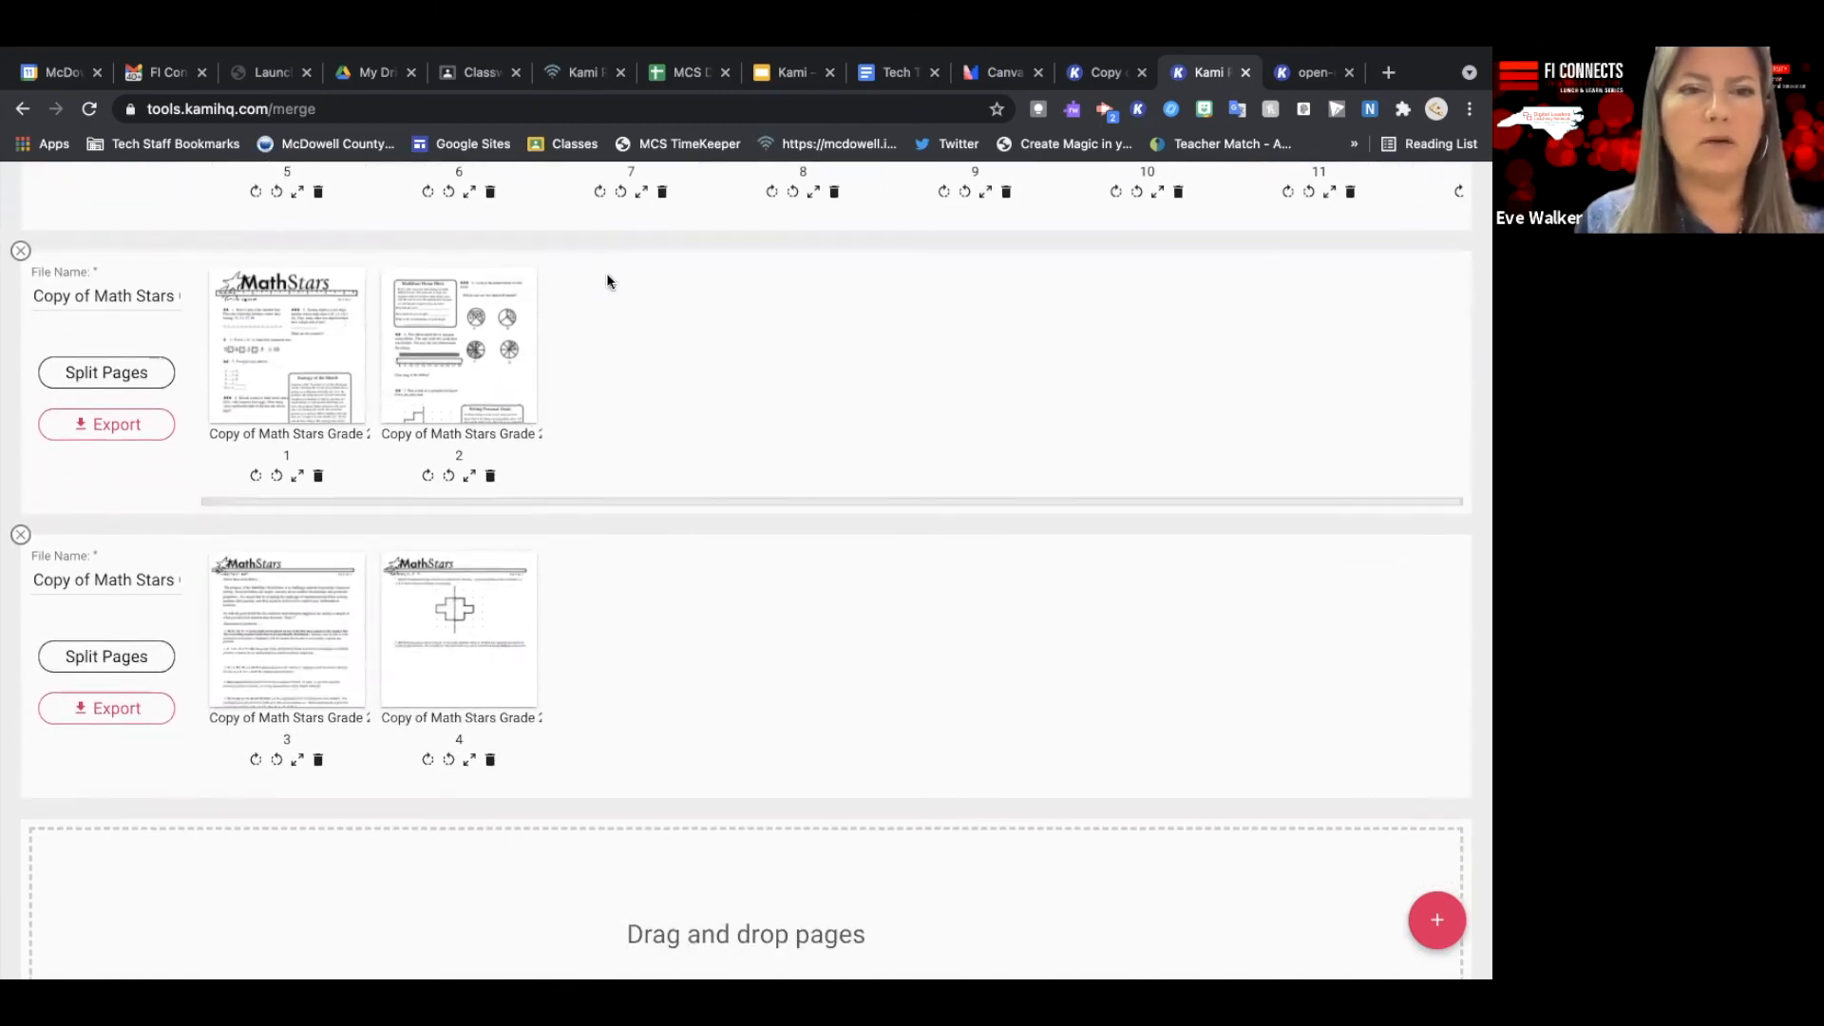
scroll(606, 276, "up", 2)
left_click_drag(1176, 262, 656, 522)
left_click_drag(1183, 264, 874, 562)
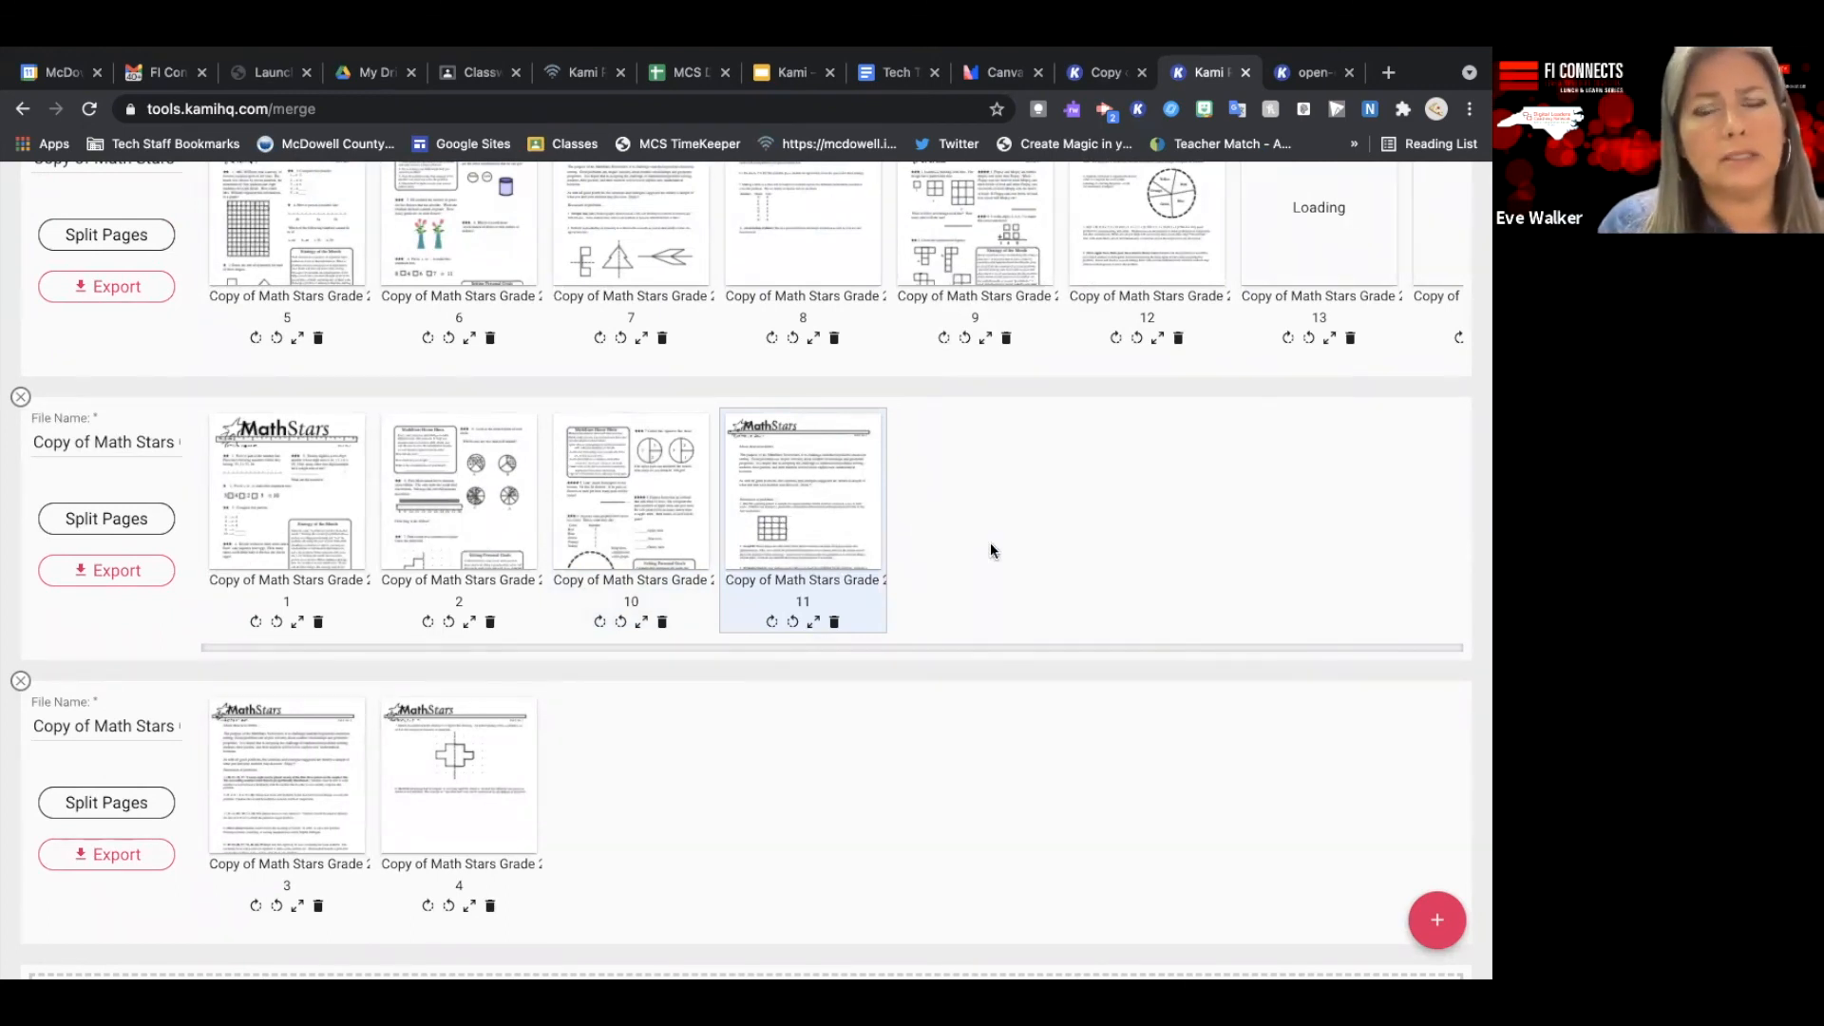
scroll(990, 544, "up", 2)
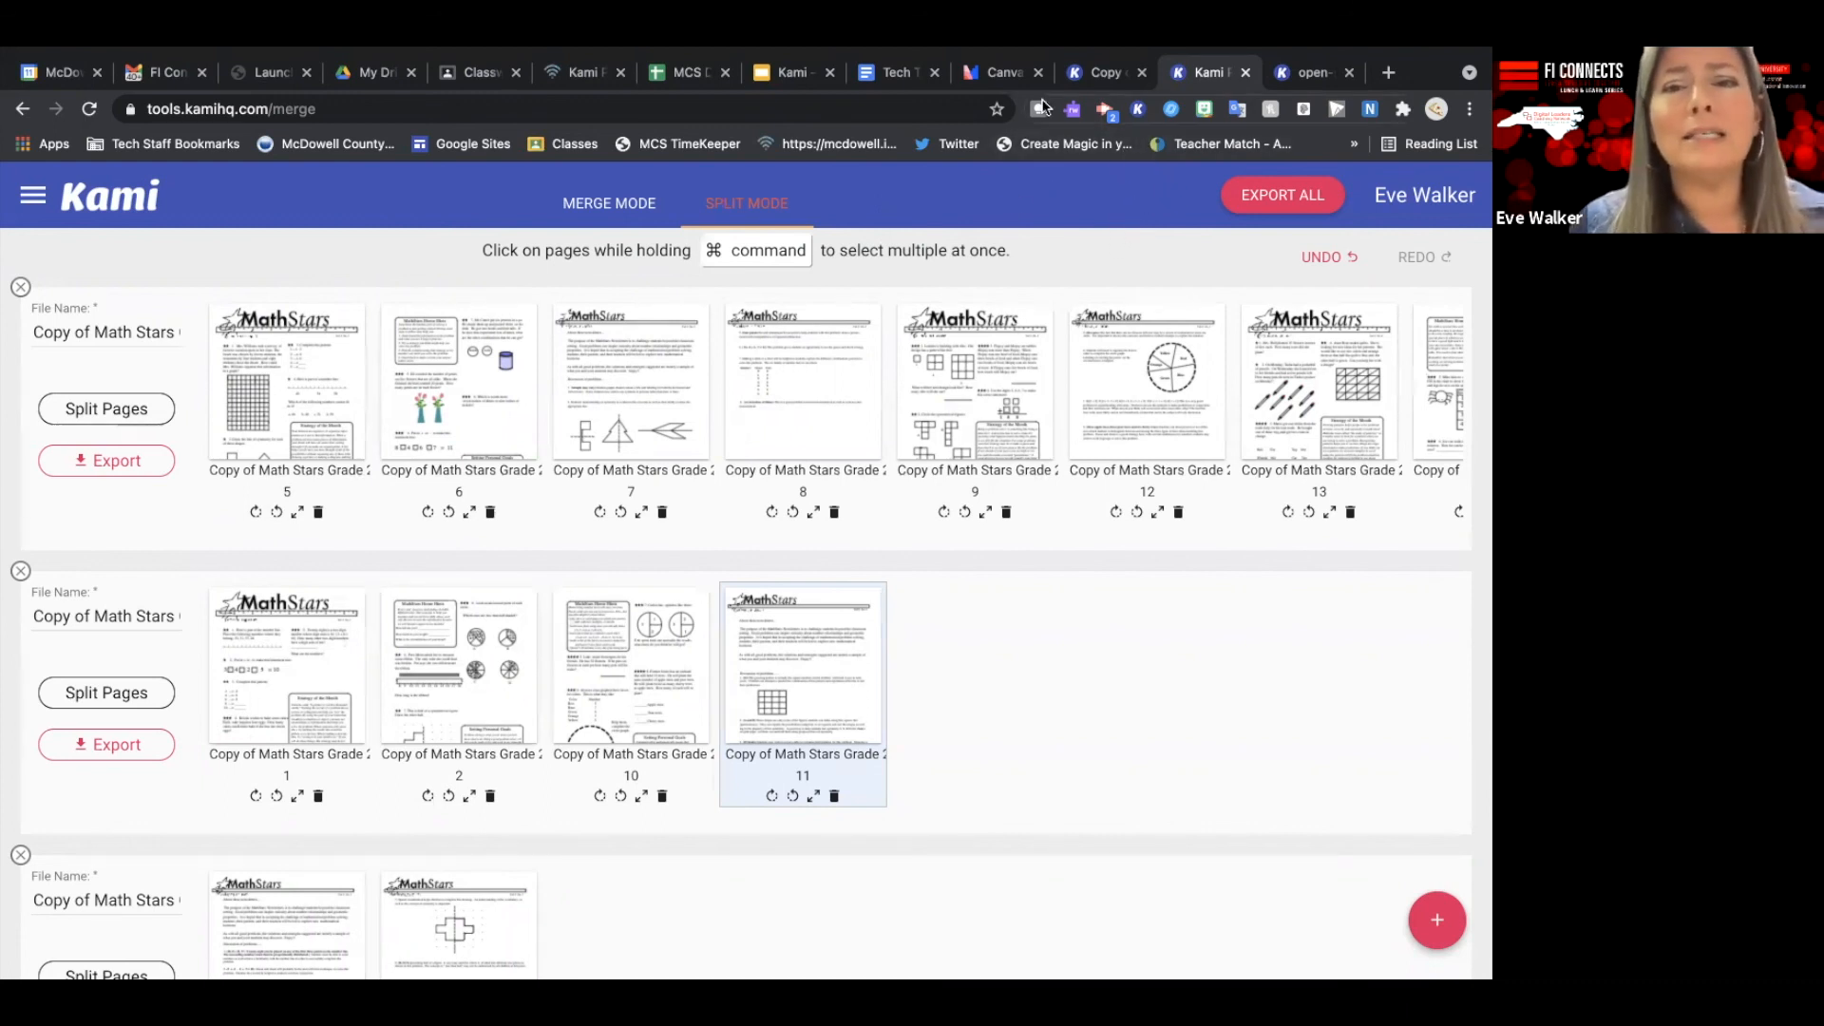
Switch to the Kami presentation in Google Slides and bring up the Kami Resources slide.
left_click(791, 72)
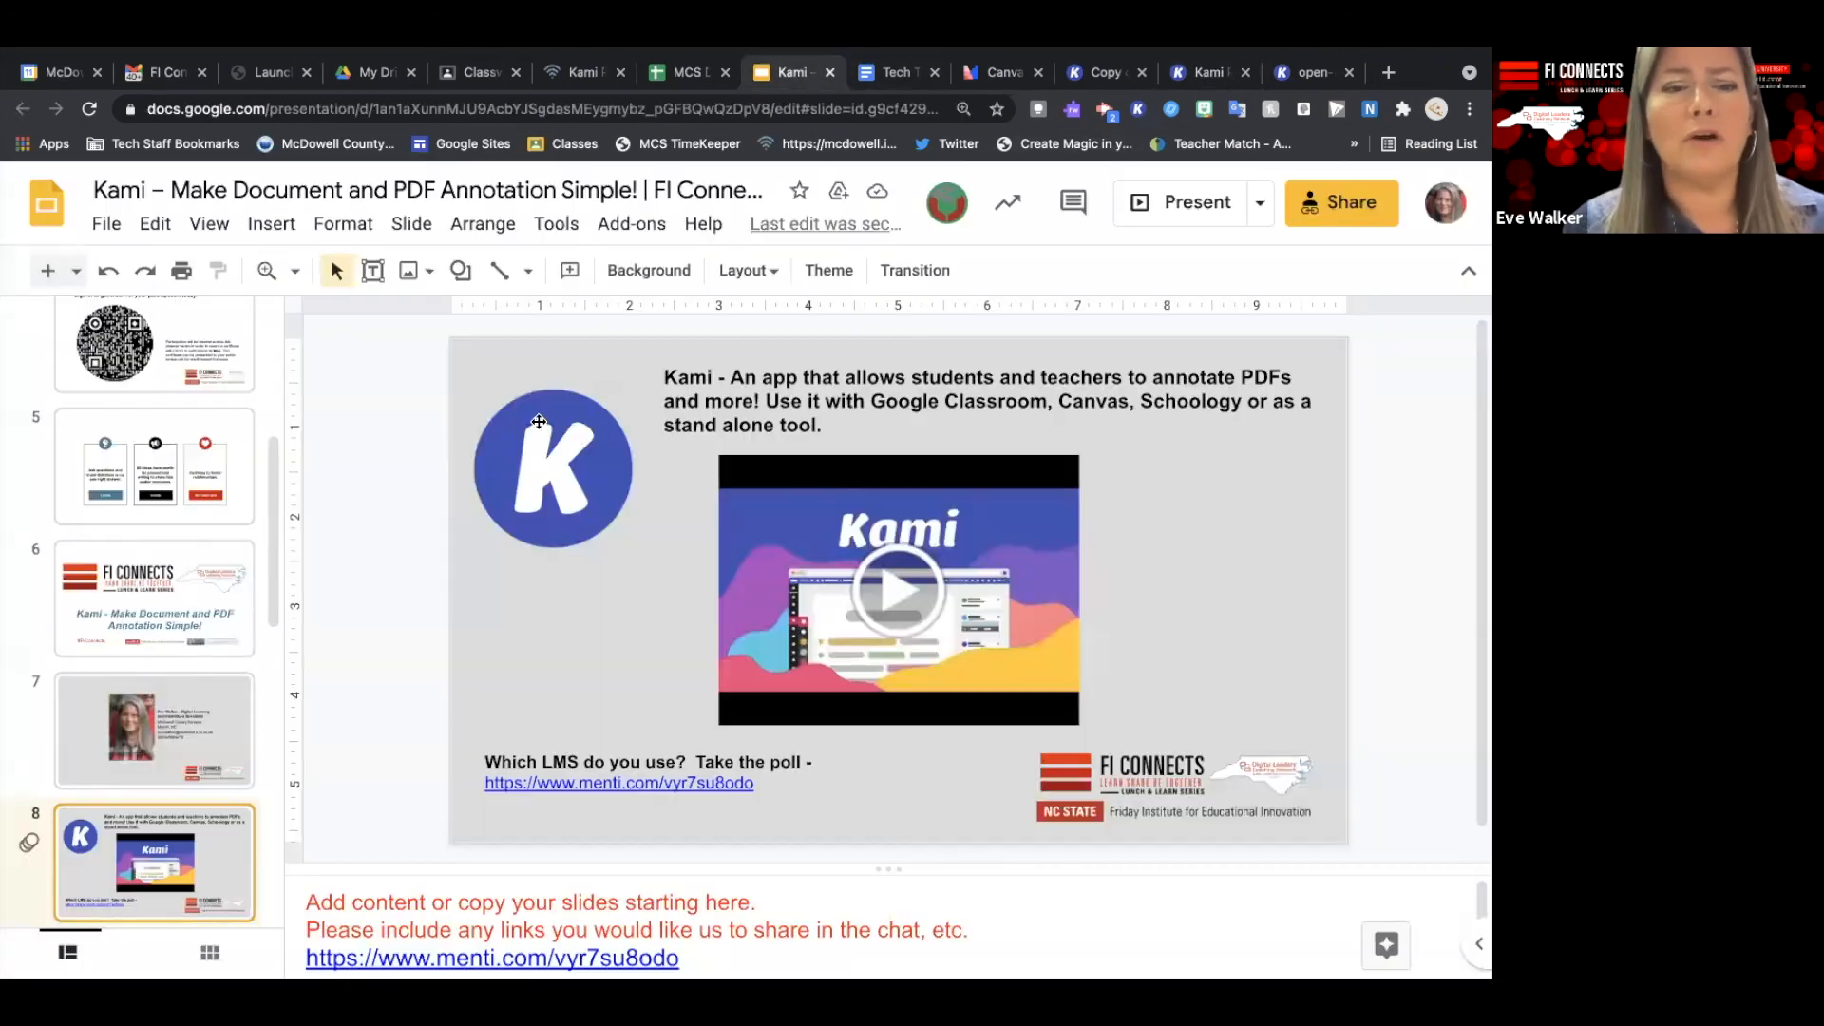
scroll(228, 659, "down", 4)
left_click(228, 659)
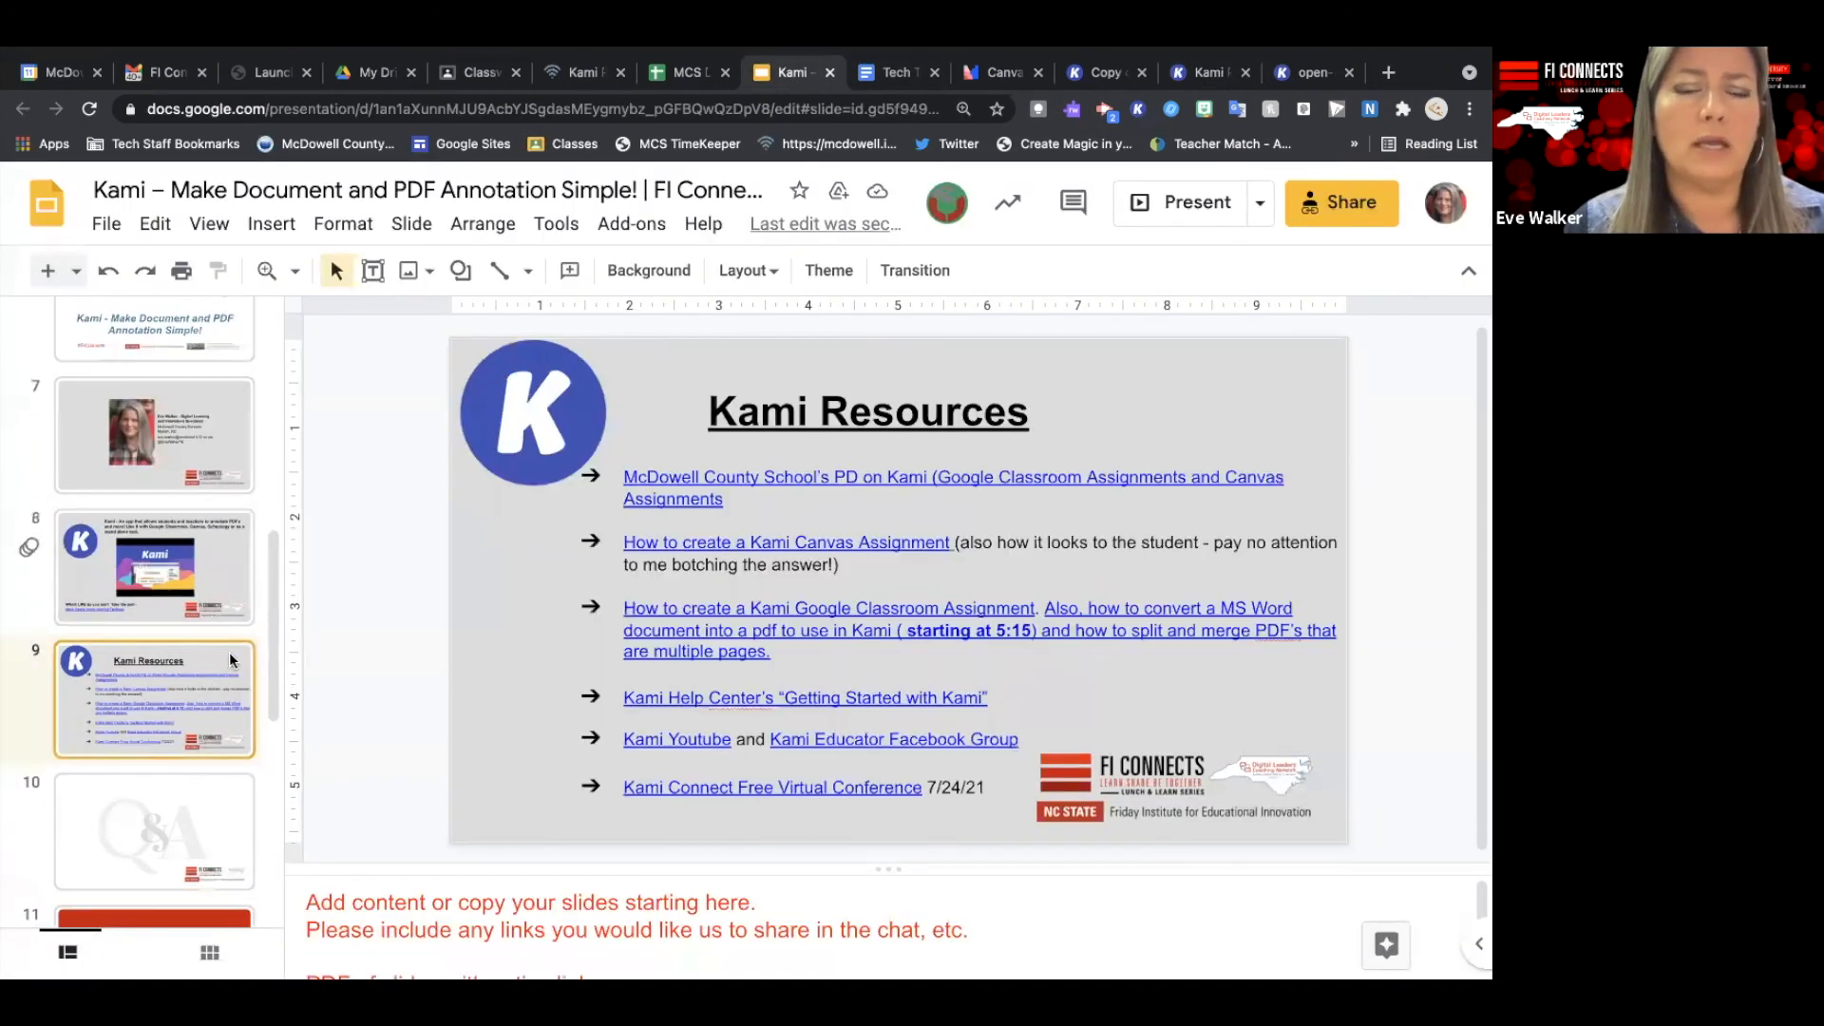